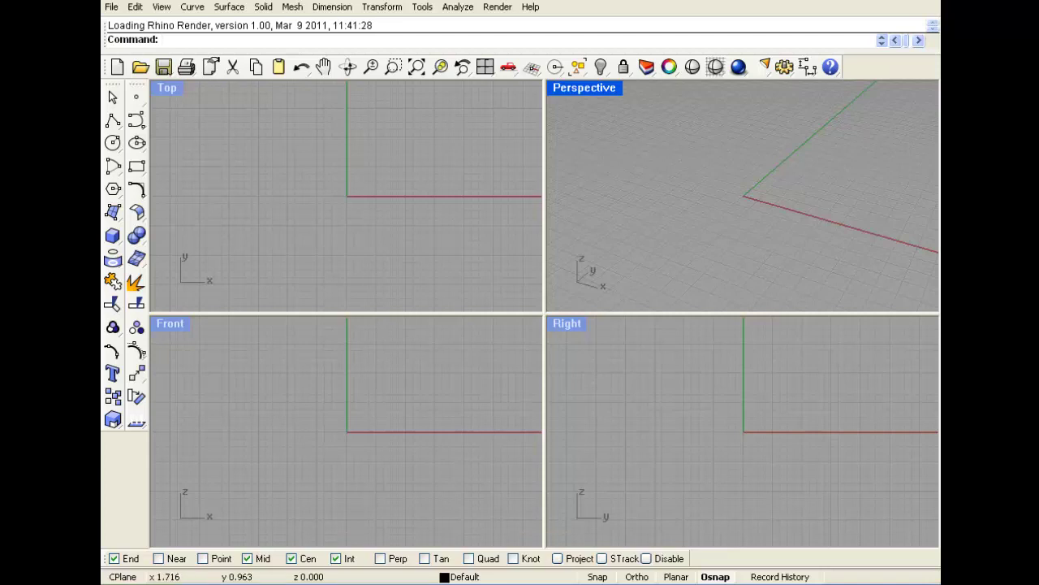
Draw a single slanted line across the vertical axis in the Top viewport, just above the origin
{"action": "left_click", "coordinate": [112, 120]}
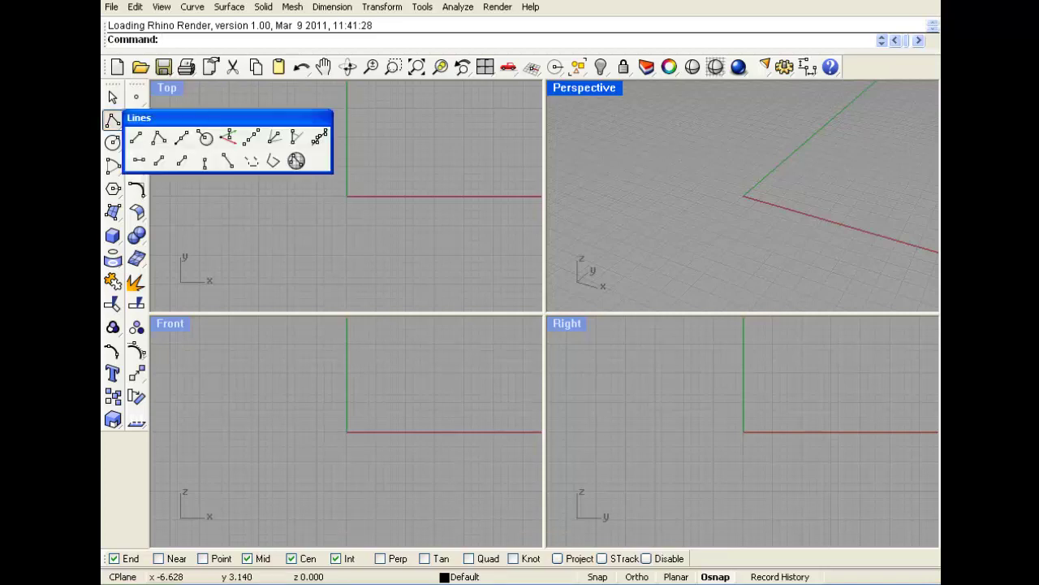
{"action": "left_click", "coordinate": [135, 138]}
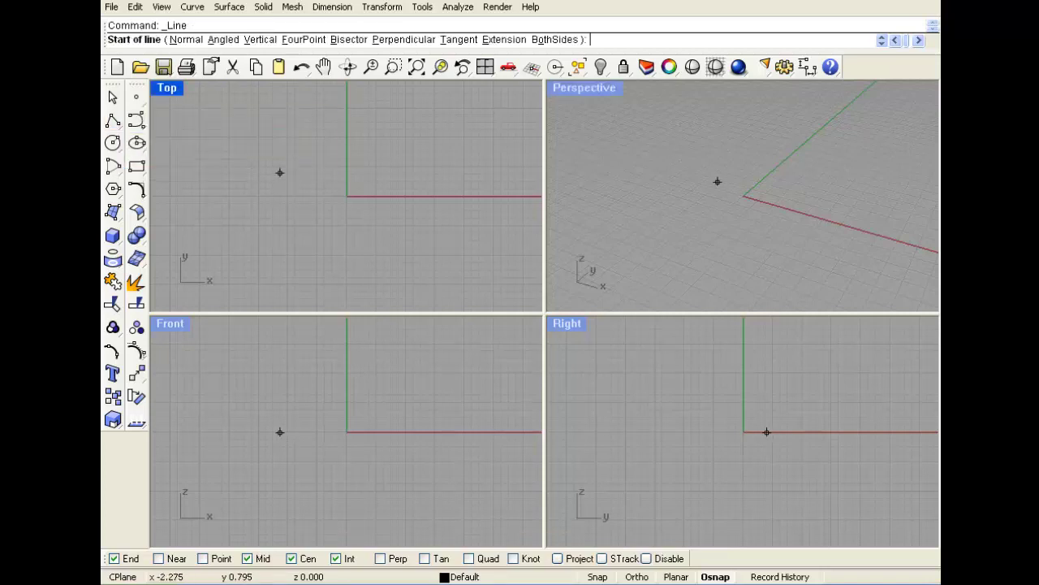
{"action": "left_click", "coordinate": [385, 150]}
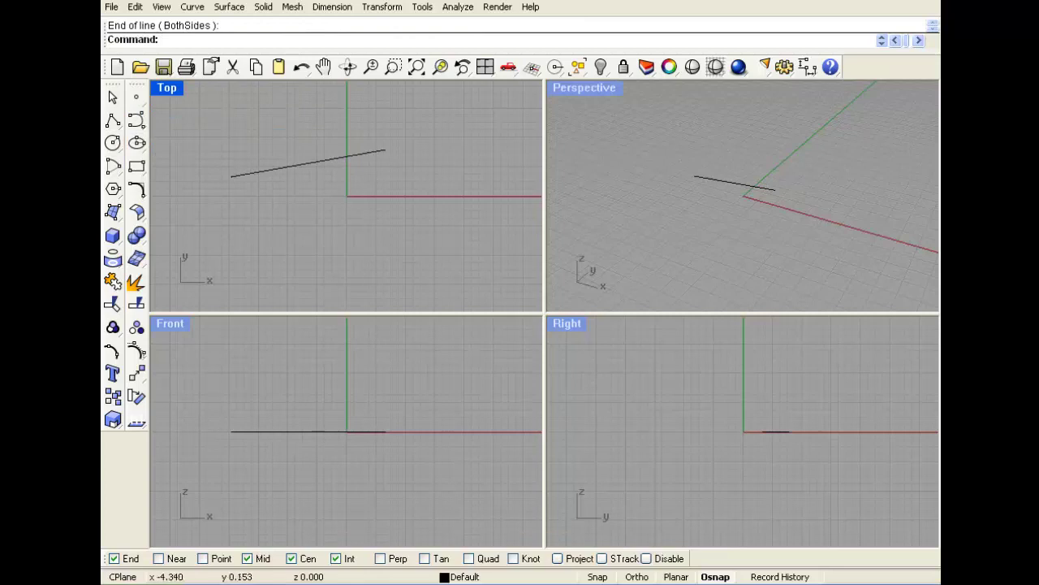
Draw a zigzag polyline in the Top viewport from the slanted line's upper end through several points to its lower end
{"action": "left_click", "coordinate": [113, 120]}
{"action": "left_click", "coordinate": [139, 138]}
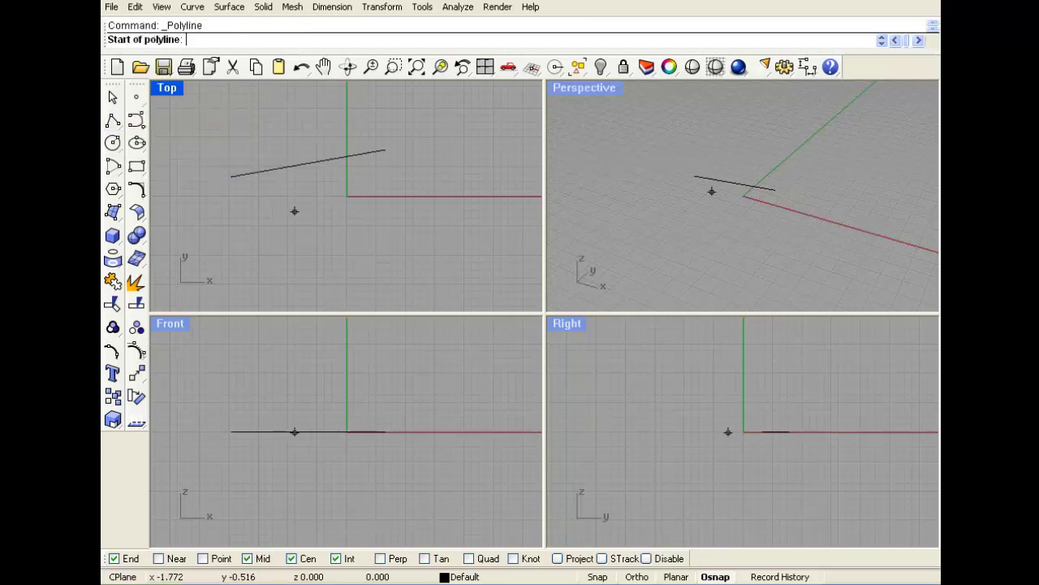
{"action": "left_click", "coordinate": [385, 151]}
{"action": "left_click", "coordinate": [436, 232]}
{"action": "left_click", "coordinate": [319, 228]}
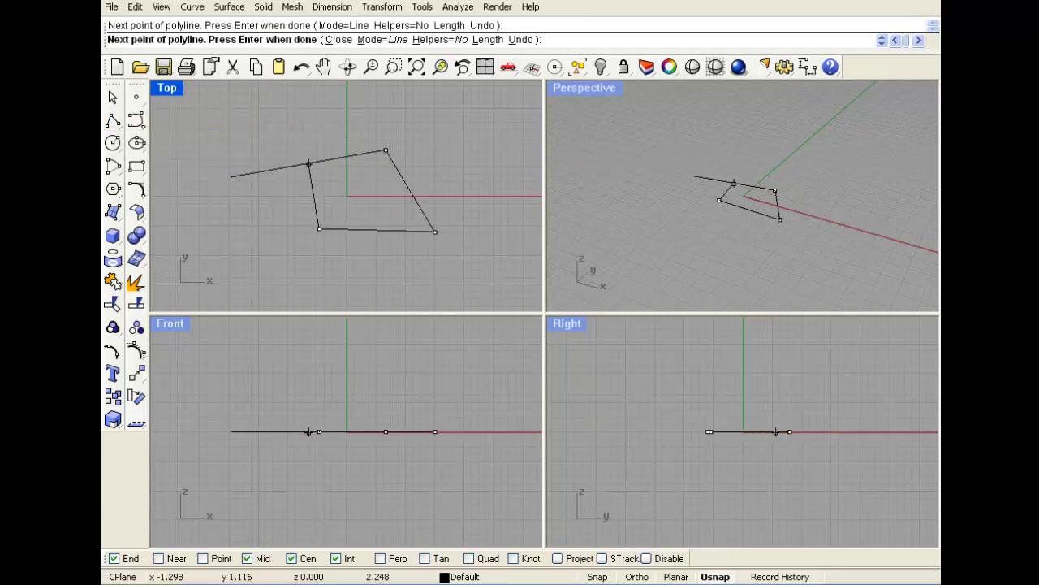
{"action": "left_click", "coordinate": [321, 124]}
{"action": "left_click", "coordinate": [231, 128]}
{"action": "left_click", "coordinate": [377, 110]}
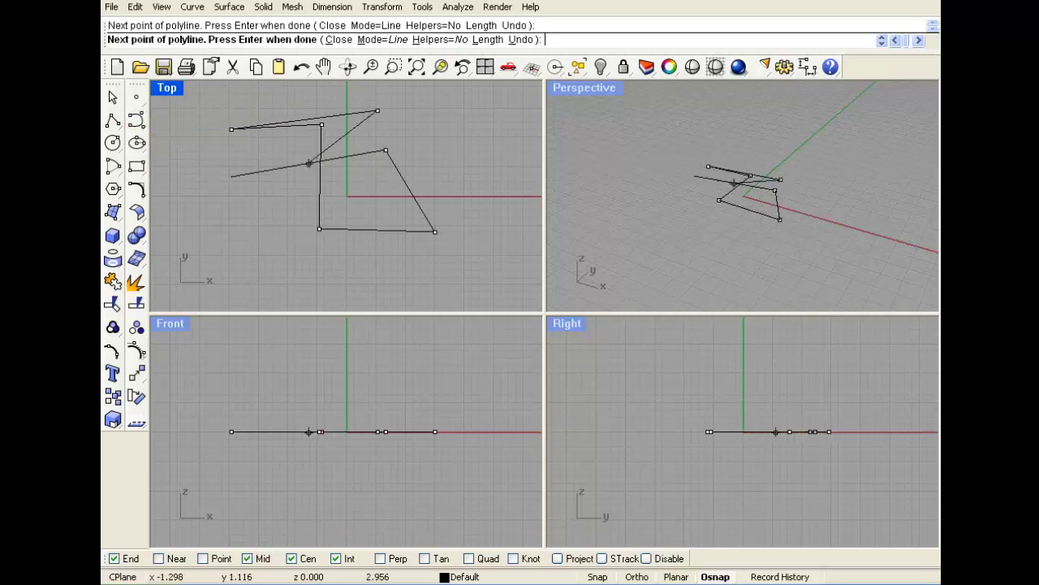
{"action": "left_click", "coordinate": [244, 233]}
{"action": "left_click", "coordinate": [231, 176]}
{"action": "key", "text": "Return"}
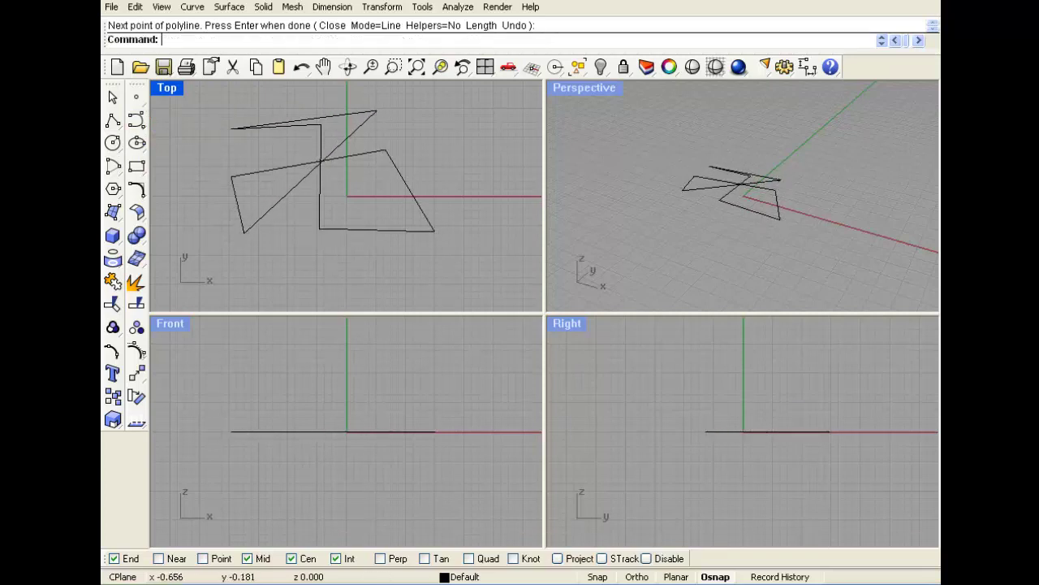
Delete the zigzag polyline and the slanted line
{"action": "left_click", "coordinate": [319, 204]}
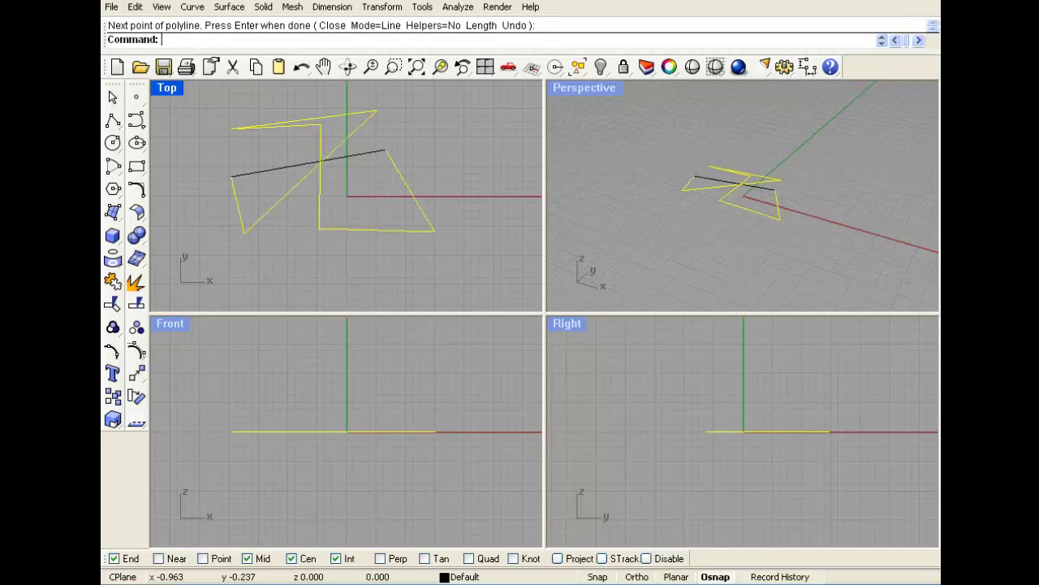
{"action": "key", "text": "Delete"}
{"action": "left_click", "coordinate": [295, 166]}
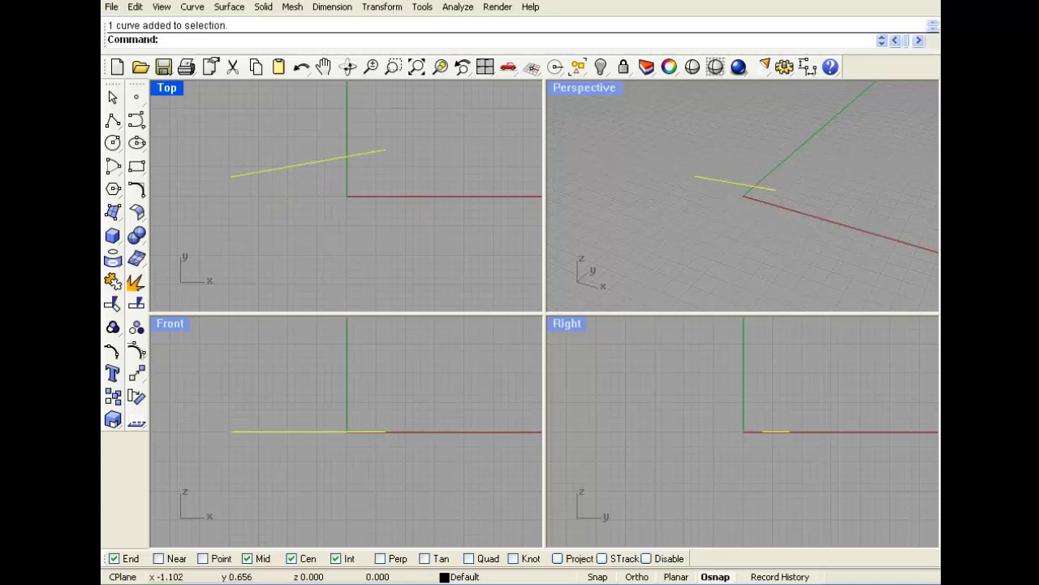
{"action": "key", "text": "Delete"}
Draw a closed five-sided polyline around the origin in the Top viewport
{"action": "left_click", "coordinate": [113, 120]}
{"action": "left_click", "coordinate": [227, 148]}
{"action": "left_click", "coordinate": [373, 109]}
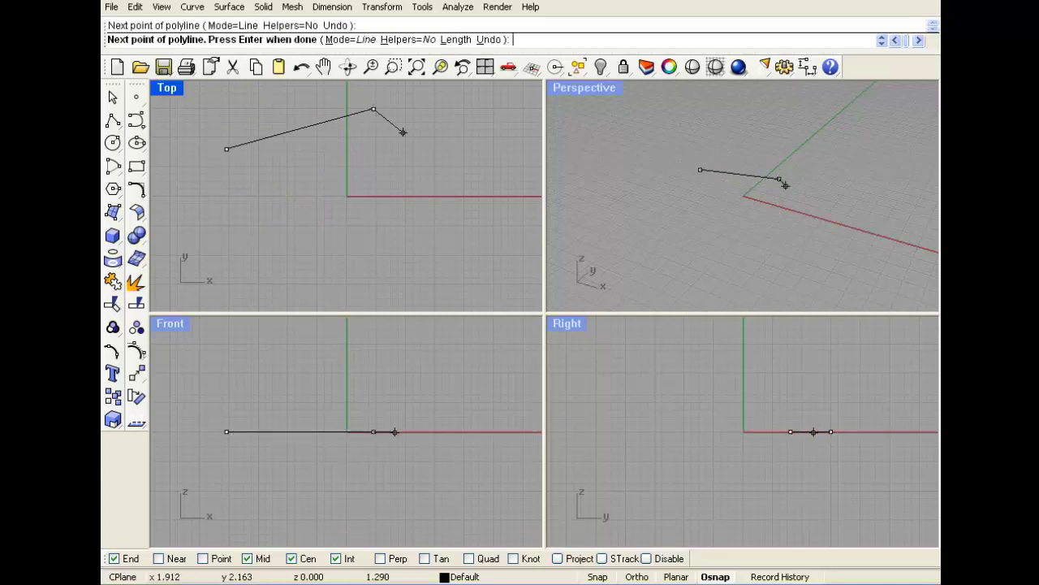
{"action": "left_click", "coordinate": [457, 201]}
{"action": "left_click", "coordinate": [419, 260]}
{"action": "left_click", "coordinate": [333, 236]}
{"action": "left_click", "coordinate": [226, 148]}
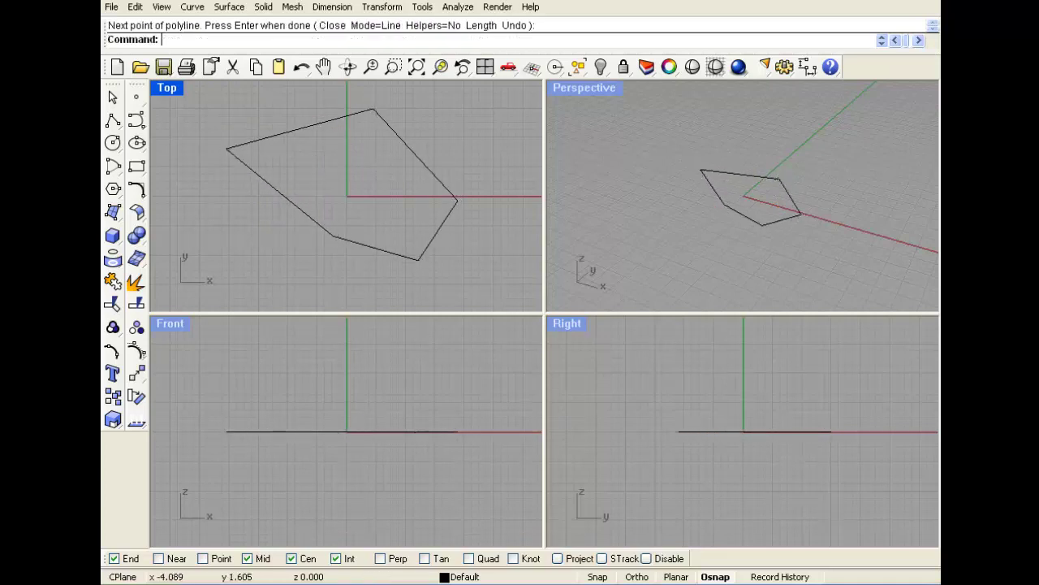
Delete the closed five-sided polyline
{"action": "left_click_drag", "start_coordinate": [378, 138], "coordinate": [378, 137]}
{"action": "key", "text": "Delete"}
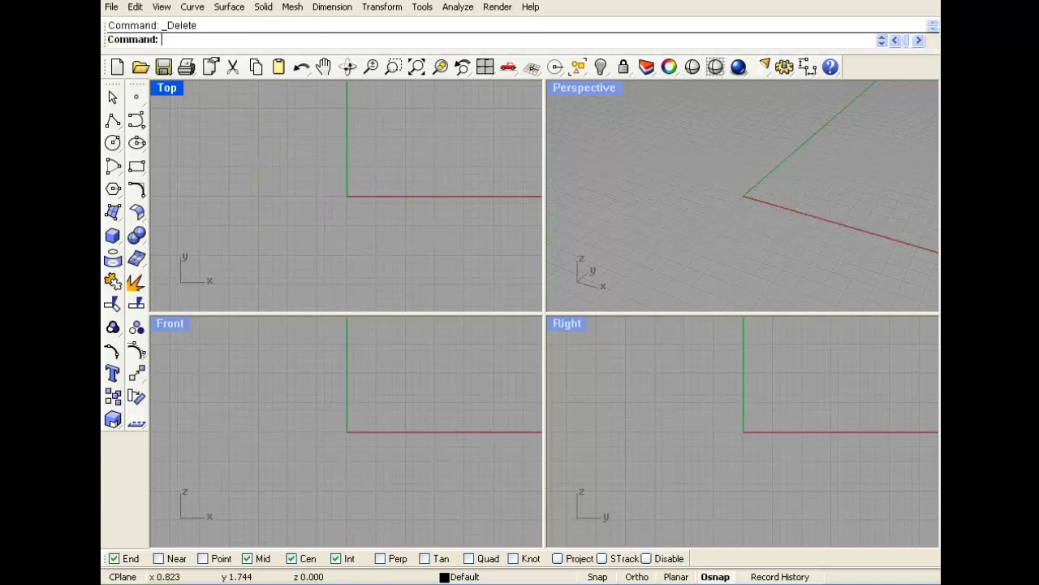
{"action": "left_click", "coordinate": [113, 120]}
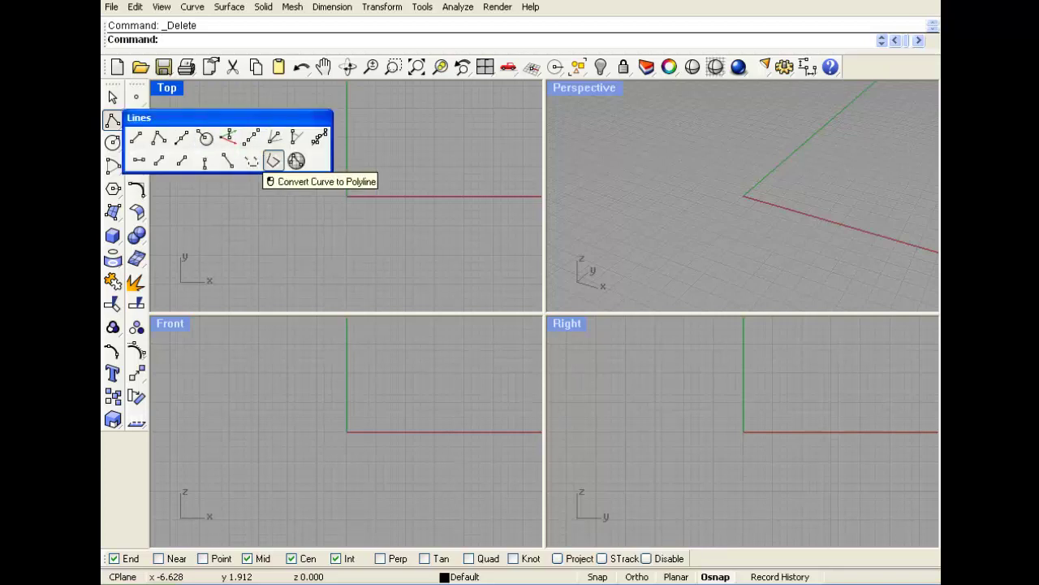
{"action": "left_click", "coordinate": [137, 120]}
{"action": "key", "text": "Escape"}
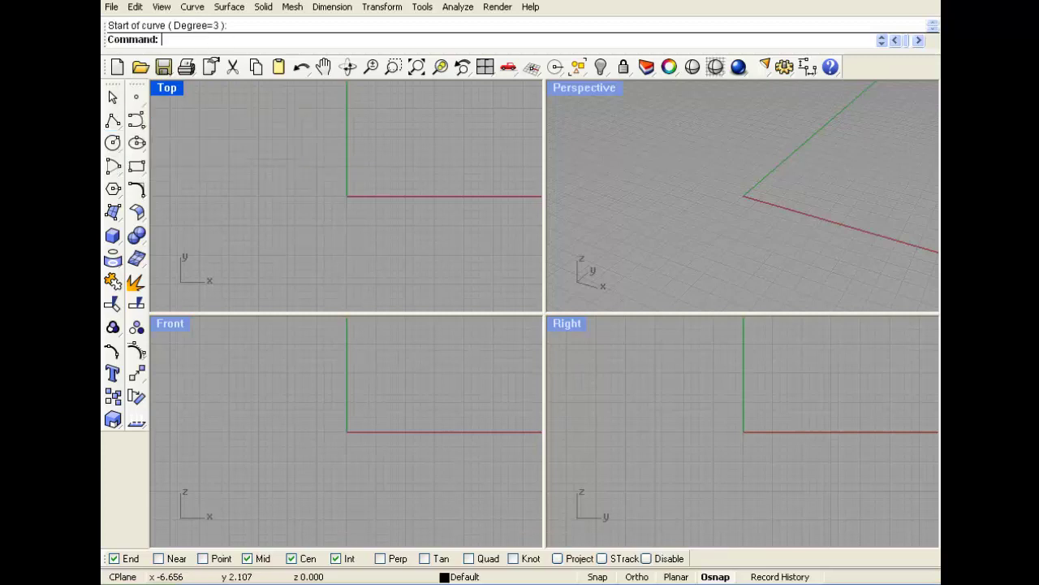
Draw a winding open freehand curve around the origin in the Top viewport with the Sketch command
{"action": "type", "text": "Sketch"}
{"action": "key", "text": "Return"}
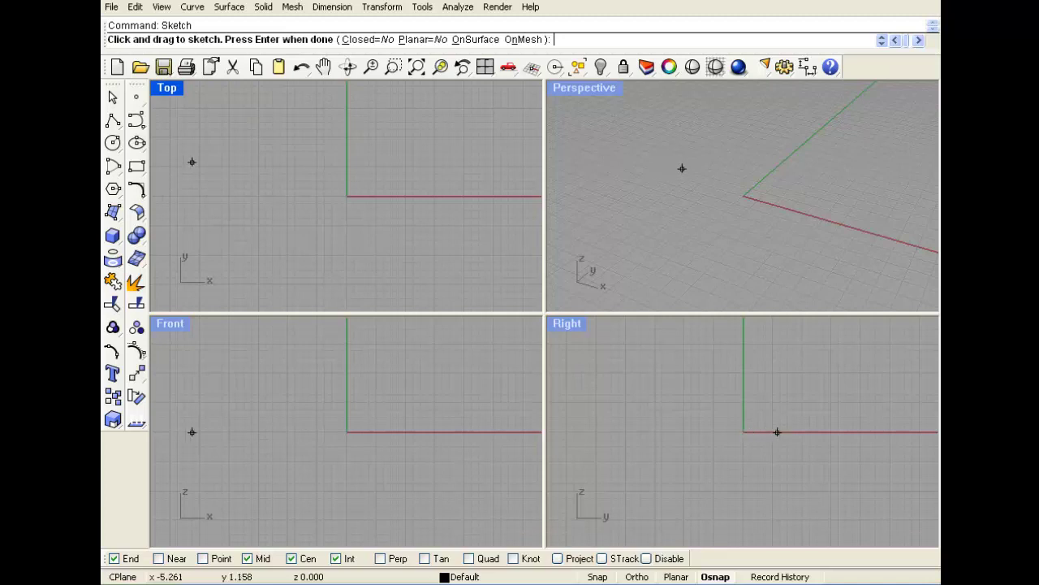
{"action": "mouse_move", "coordinate": [193, 162]}
{"action": "left_mouse_down"}
{"action": "mouse_move", "coordinate": [212, 203]}
{"action": "mouse_move", "coordinate": [273, 175]}
{"action": "mouse_move", "coordinate": [333, 194]}
{"action": "mouse_move", "coordinate": [387, 237]}
{"action": "mouse_move", "coordinate": [429, 162]}
{"action": "mouse_move", "coordinate": [336, 120]}
{"action": "mouse_move", "coordinate": [271, 151]}
{"action": "mouse_move", "coordinate": [203, 108]}
{"action": "left_mouse_up"}
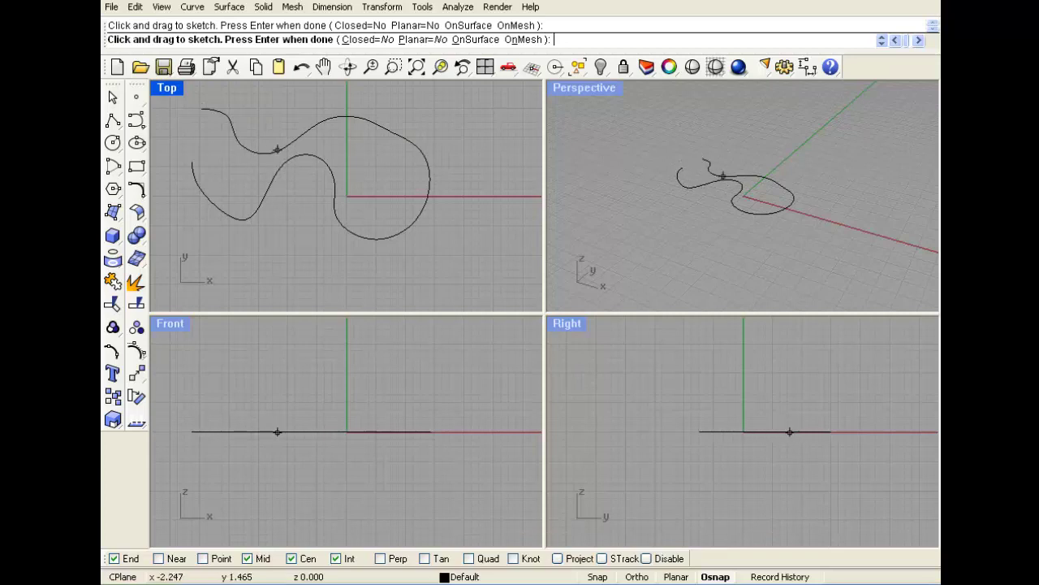
{"action": "scroll", "coordinate": [286, 208], "scroll_direction": "down", "scroll_amount": 2}
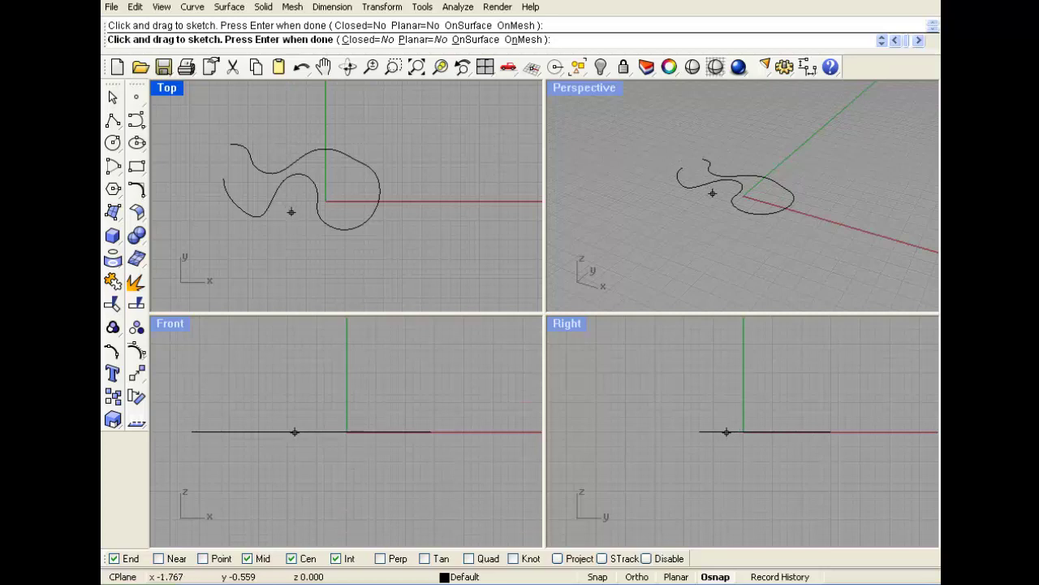
Trace the freehand curve with a degree 3 control point curve, ending at a point above the sketch's upper end
{"action": "left_click", "coordinate": [137, 120]}
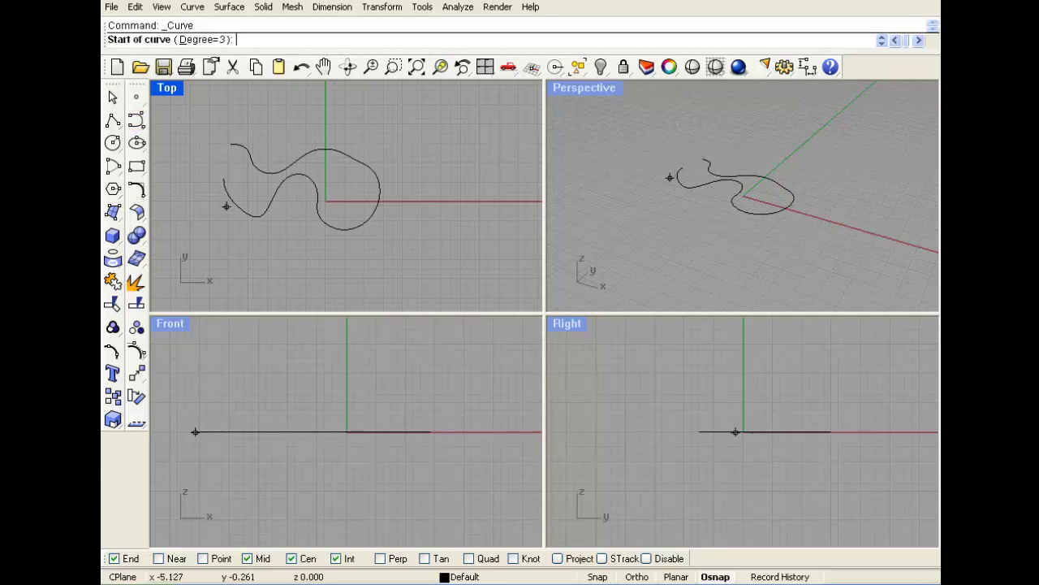
{"action": "left_click", "coordinate": [224, 179]}
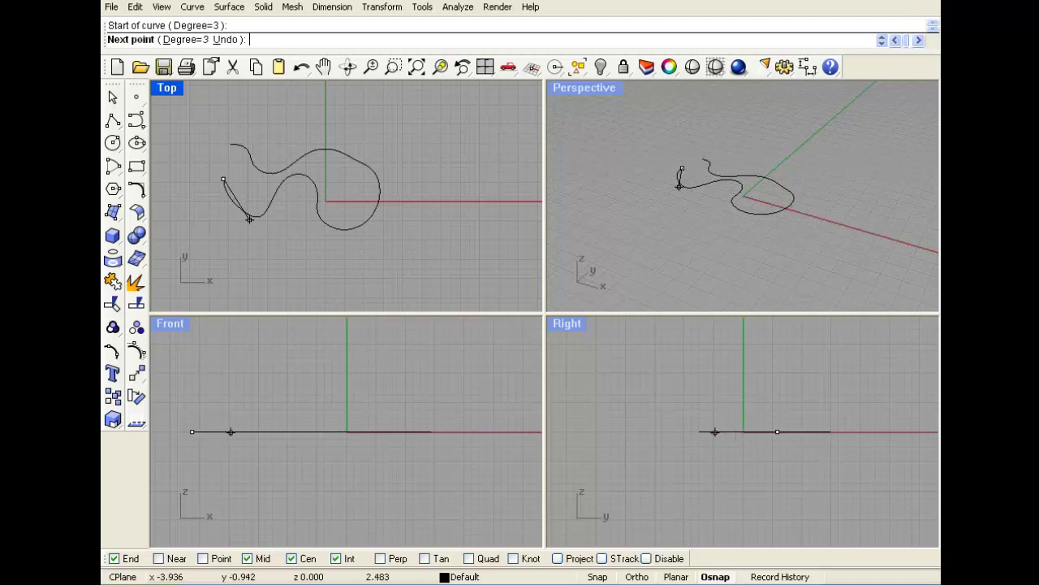
{"action": "left_click", "coordinate": [250, 219]}
{"action": "left_click", "coordinate": [270, 202]}
{"action": "left_click", "coordinate": [296, 173]}
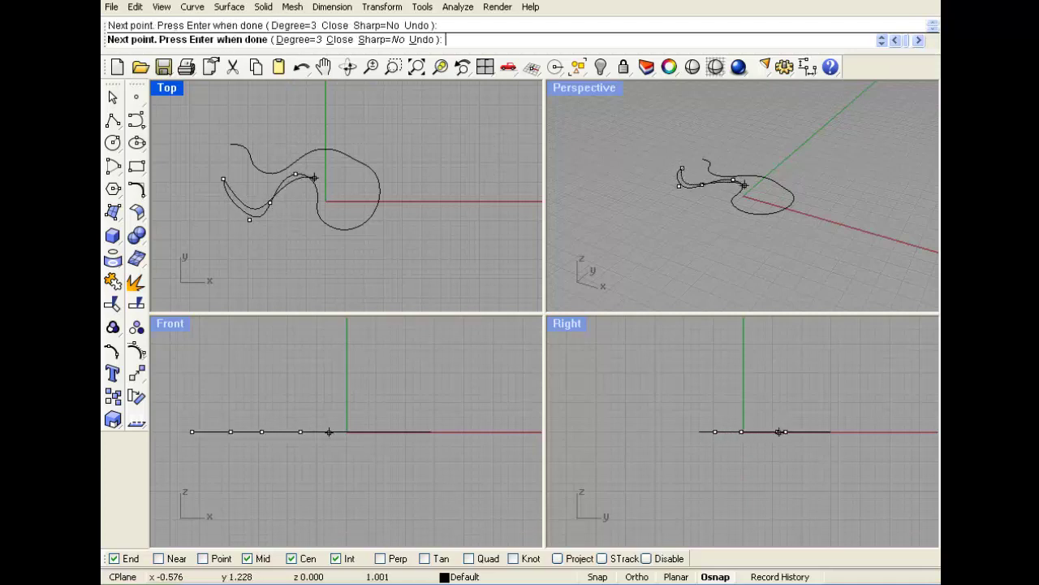
{"action": "left_click", "coordinate": [316, 177]}
{"action": "left_click", "coordinate": [319, 204]}
{"action": "left_click", "coordinate": [328, 227]}
{"action": "left_click", "coordinate": [367, 220]}
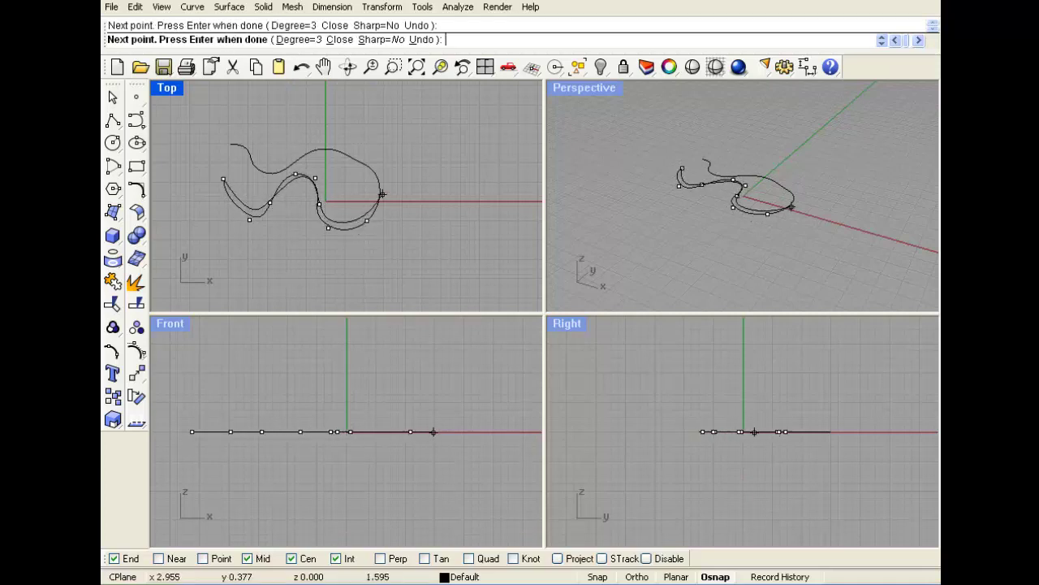
{"action": "left_click", "coordinate": [382, 195]}
{"action": "left_click", "coordinate": [358, 159]}
{"action": "left_click", "coordinate": [336, 140]}
{"action": "left_click", "coordinate": [295, 156]}
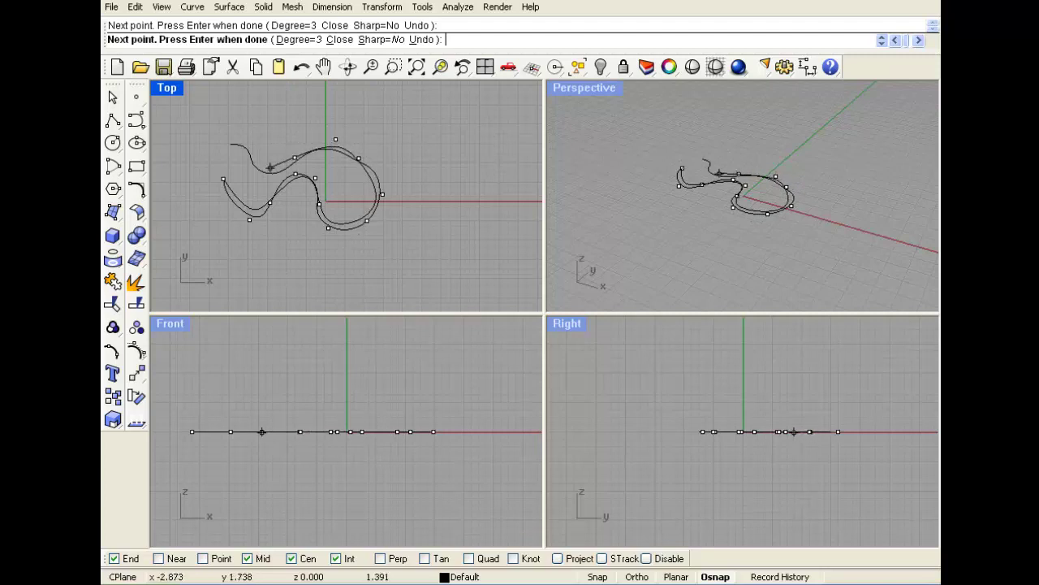
{"action": "left_click", "coordinate": [265, 170]}
{"action": "left_click", "coordinate": [230, 144]}
{"action": "left_click", "coordinate": [273, 104]}
{"action": "key", "text": "Return"}
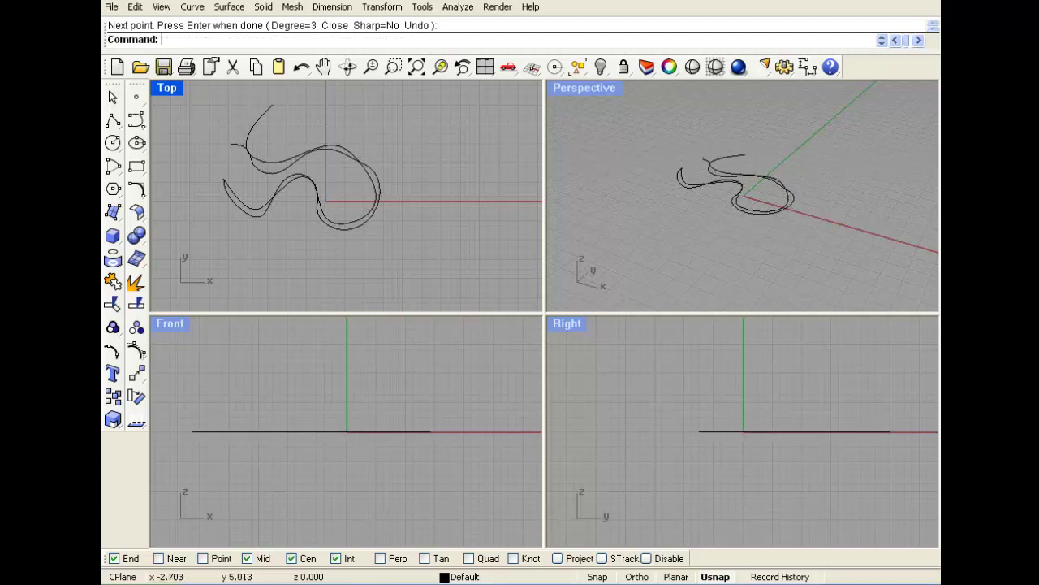
Delete both the freehand curve and the control point curve
{"action": "key", "text": "Return"}
{"action": "key", "text": "ctrl+a"}
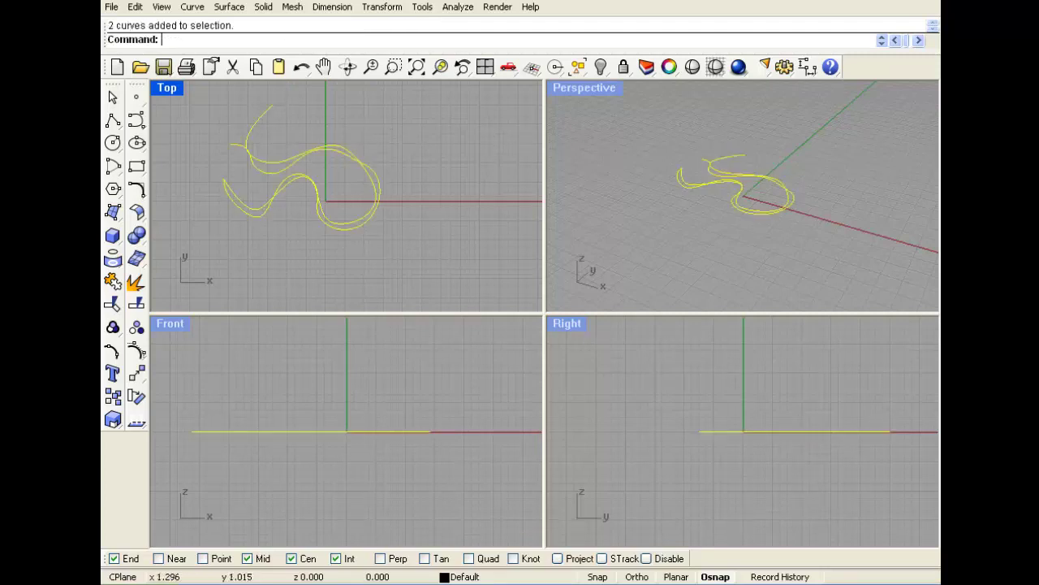
{"action": "key", "text": "Delete"}
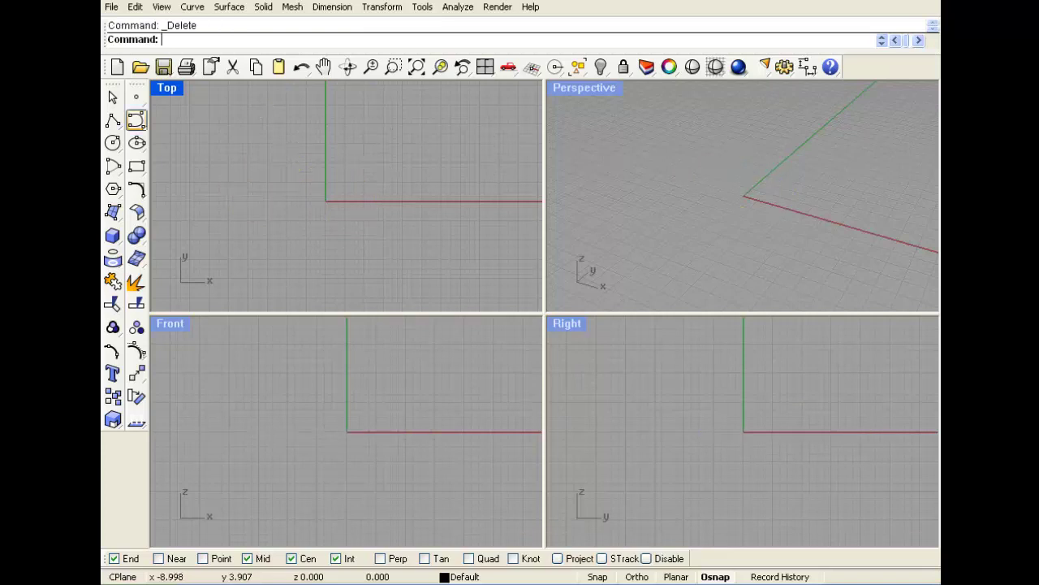
Scatter over a dozen point objects around the origin in the Top viewport with Multiple Points
{"action": "left_click", "coordinate": [136, 96]}
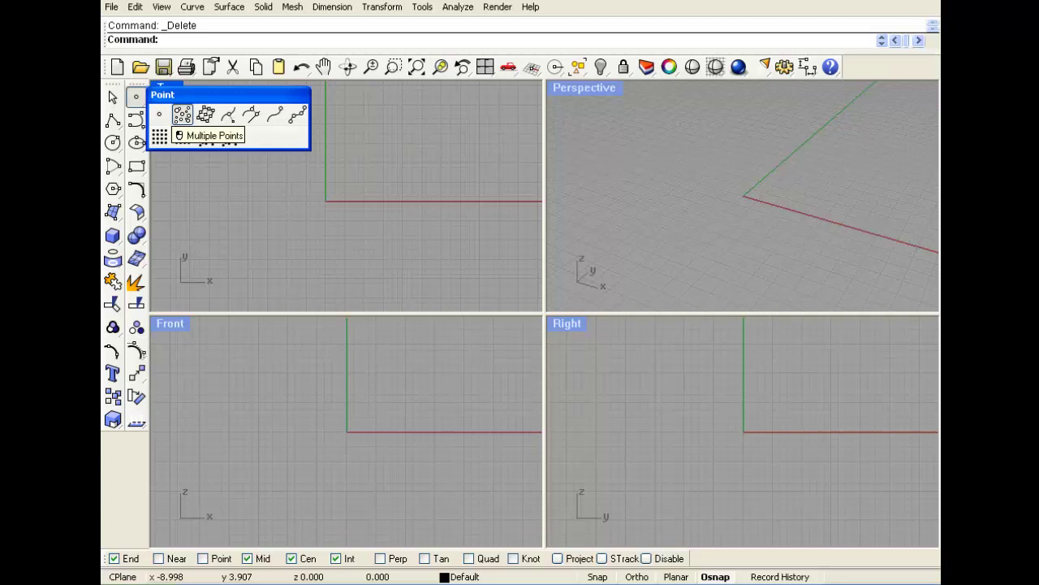
{"action": "left_click", "coordinate": [182, 114]}
{"action": "left_click", "coordinate": [297, 168]}
{"action": "left_click", "coordinate": [294, 210]}
{"action": "left_click", "coordinate": [345, 244]}
{"action": "left_click", "coordinate": [428, 196]}
{"action": "left_click", "coordinate": [445, 149]}
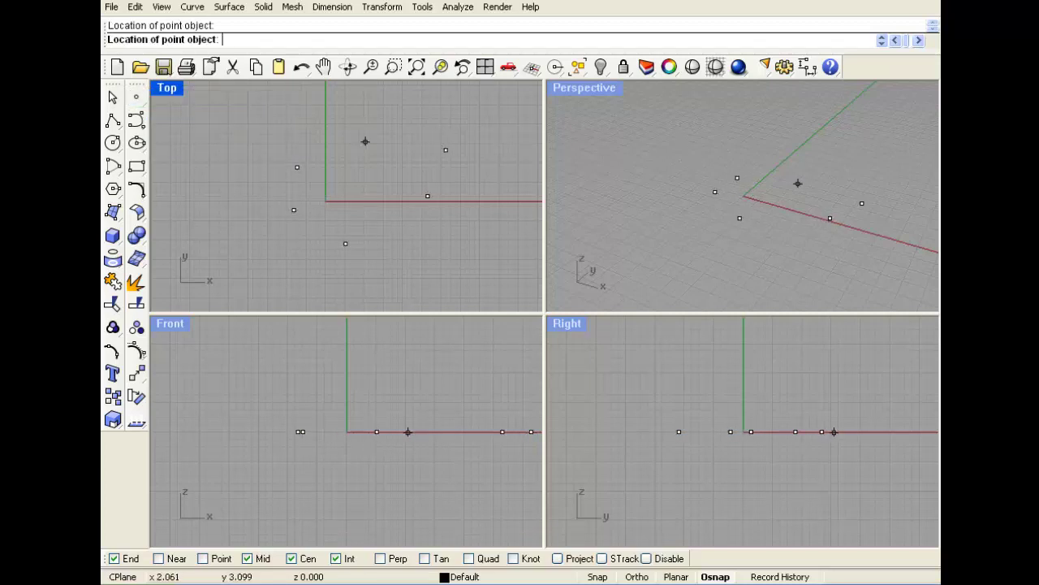
{"action": "left_click", "coordinate": [366, 142]}
{"action": "left_click", "coordinate": [348, 185]}
{"action": "left_click", "coordinate": [346, 197]}
{"action": "left_click", "coordinate": [308, 137]}
{"action": "left_click", "coordinate": [403, 122]}
{"action": "left_click", "coordinate": [389, 166]}
{"action": "left_click", "coordinate": [377, 178]}
{"action": "left_click", "coordinate": [345, 128]}
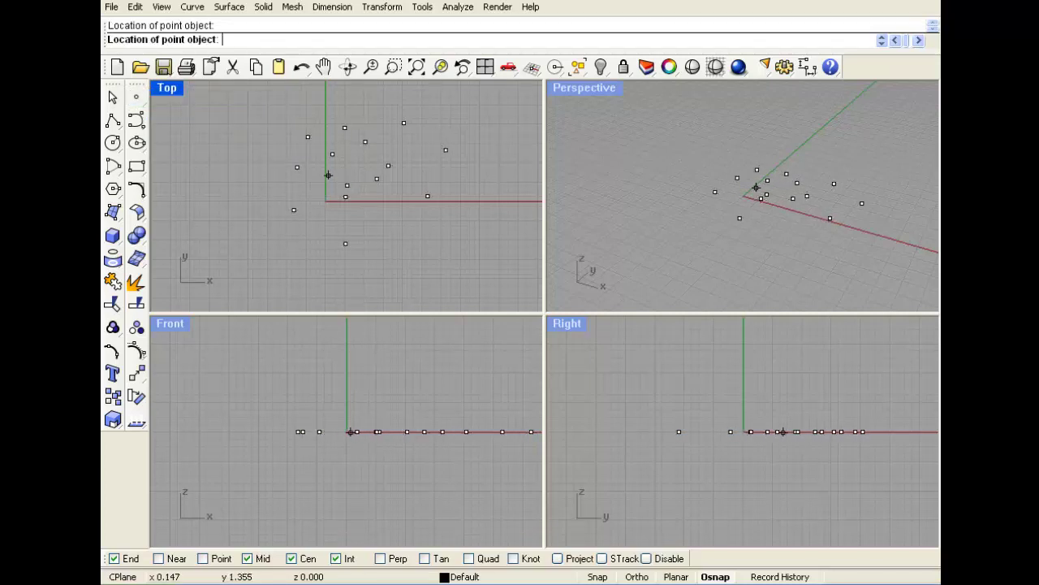
{"action": "key", "text": "Return"}
Delete all the scattered point objects
{"action": "scroll", "coordinate": [329, 203], "scroll_direction": "down", "scroll_amount": 1}
{"action": "left_click_drag", "start_coordinate": [308, 120], "coordinate": [459, 234]}
{"action": "key", "text": "Delete"}
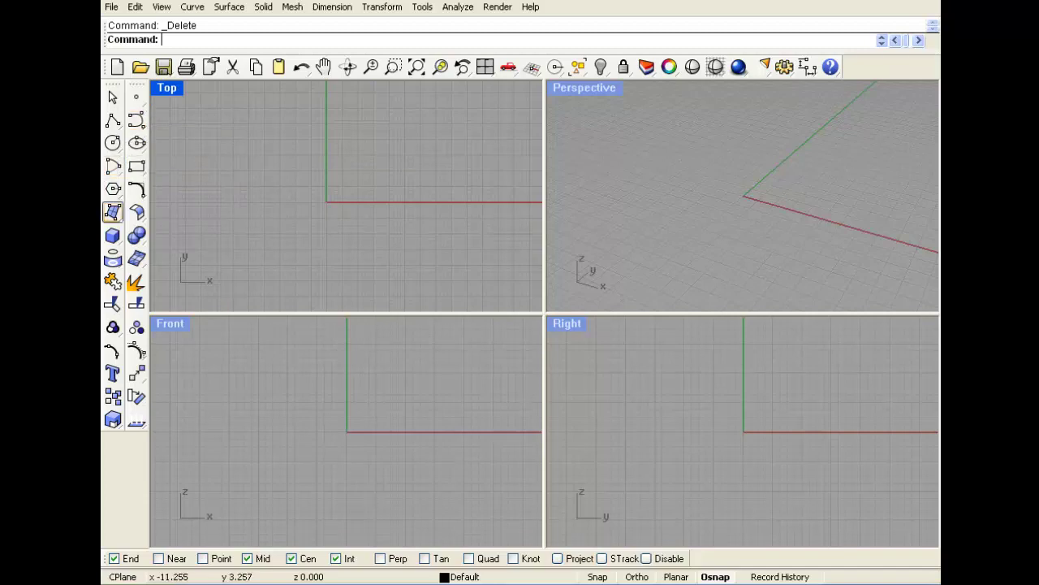
Create a sphere centred near the origin in the Top viewport with a radius of about 4 units
{"action": "left_click", "coordinate": [113, 235]}
{"action": "left_click", "coordinate": [158, 250]}
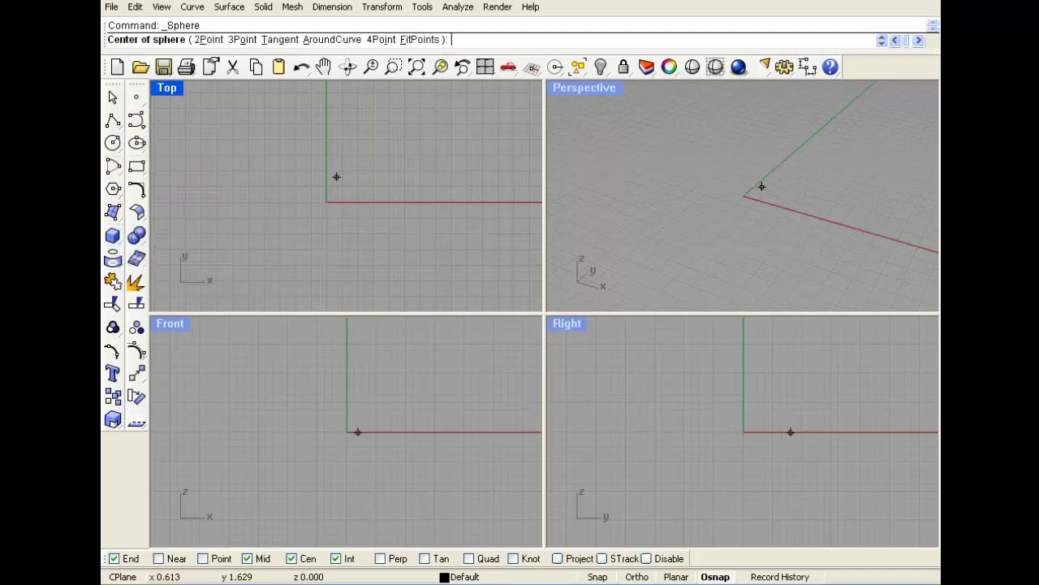
{"action": "left_click", "coordinate": [326, 200]}
{"action": "left_click", "coordinate": [391, 200]}
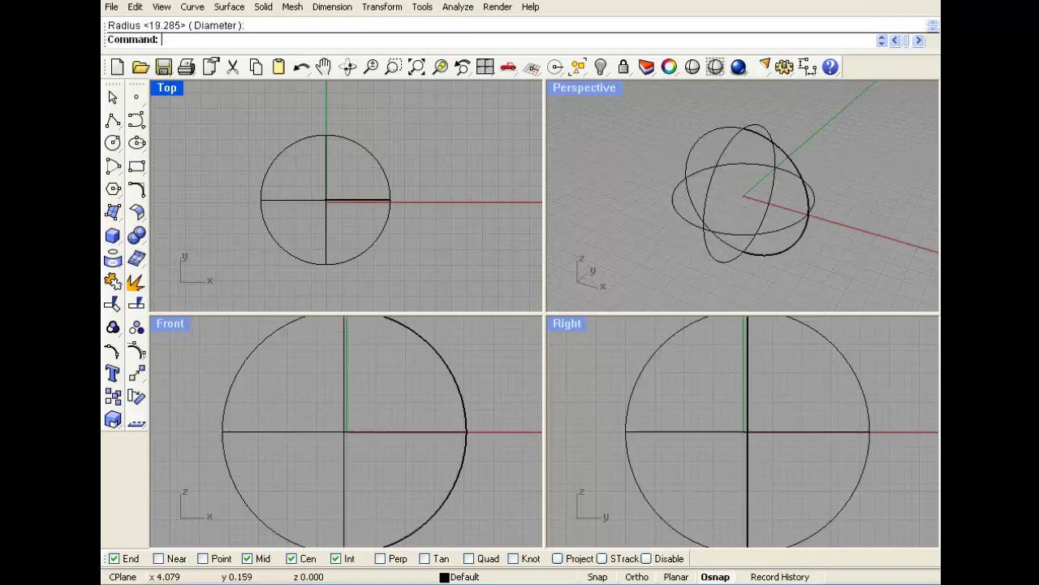
Switch the Perspective viewport to shaded display
{"action": "right_click", "coordinate": [566, 132]}
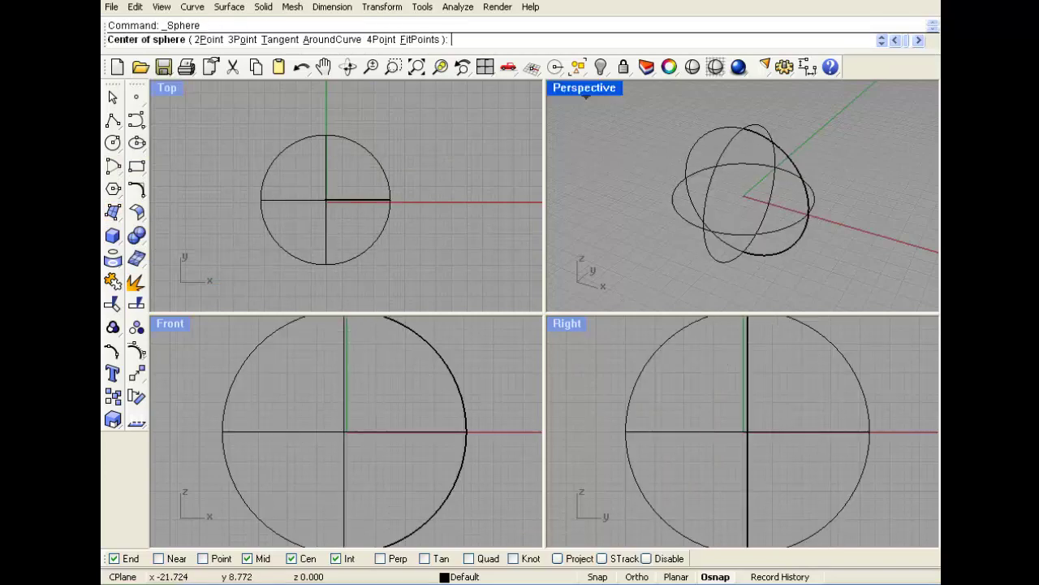
{"action": "left_click", "coordinate": [585, 90]}
{"action": "left_click", "coordinate": [589, 141]}
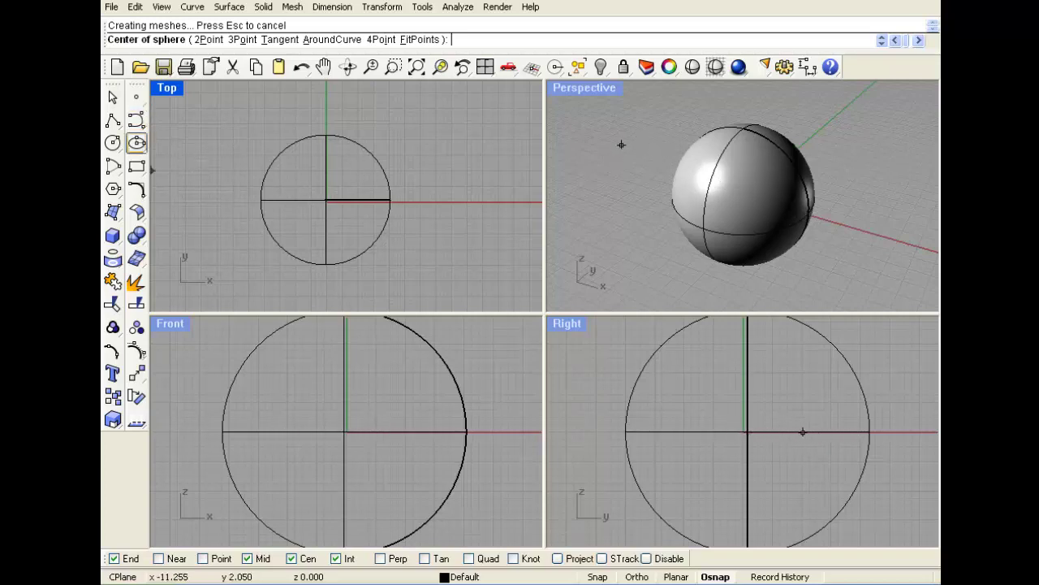
Drape an automatically spaced point grid over the sphere from the Top viewport, and delete the sphere
{"action": "left_click", "coordinate": [136, 97]}
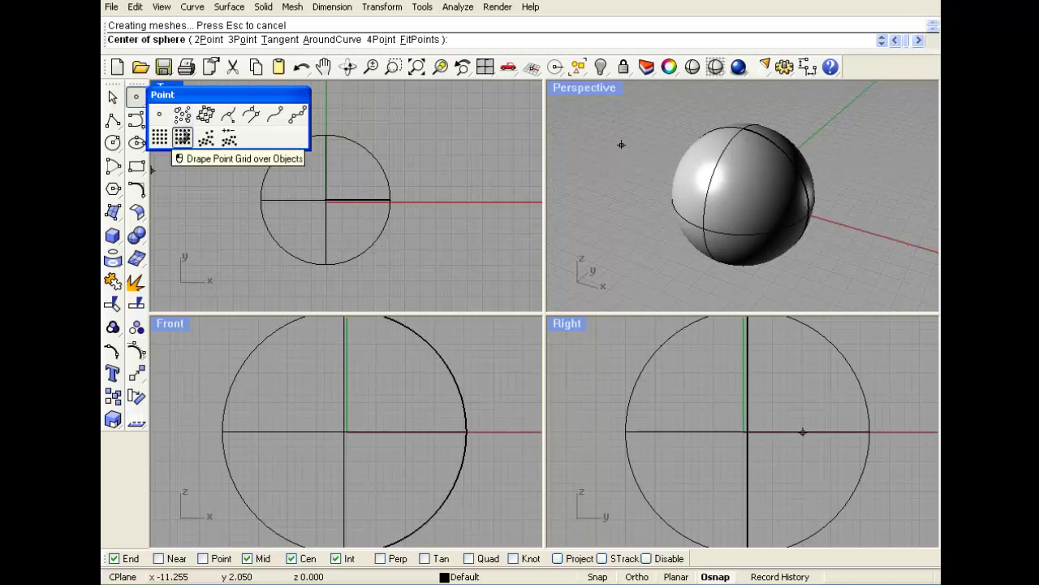
{"action": "left_click", "coordinate": [182, 136]}
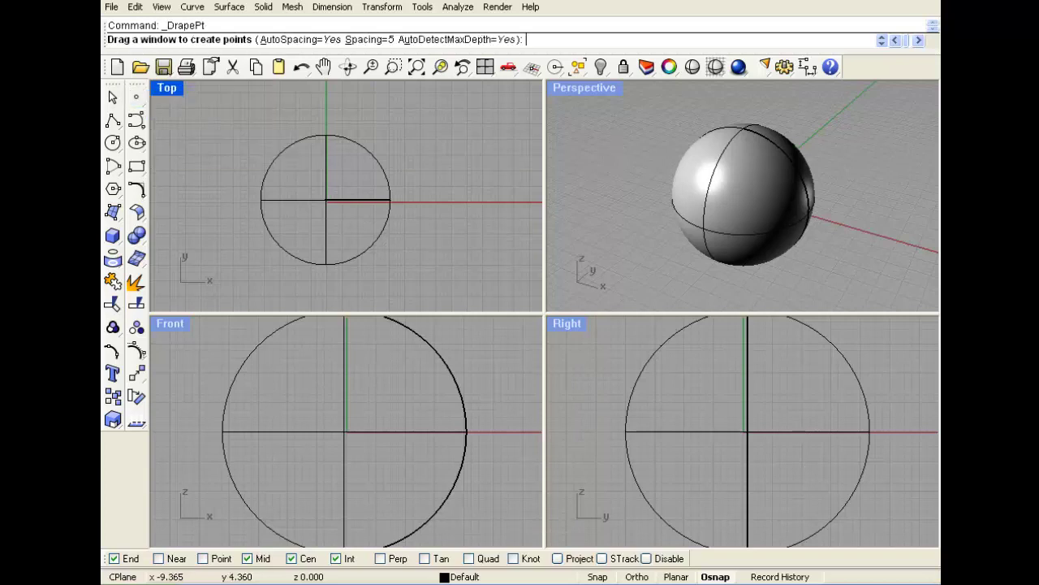
{"action": "left_click_drag", "start_coordinate": [239, 118], "coordinate": [419, 273]}
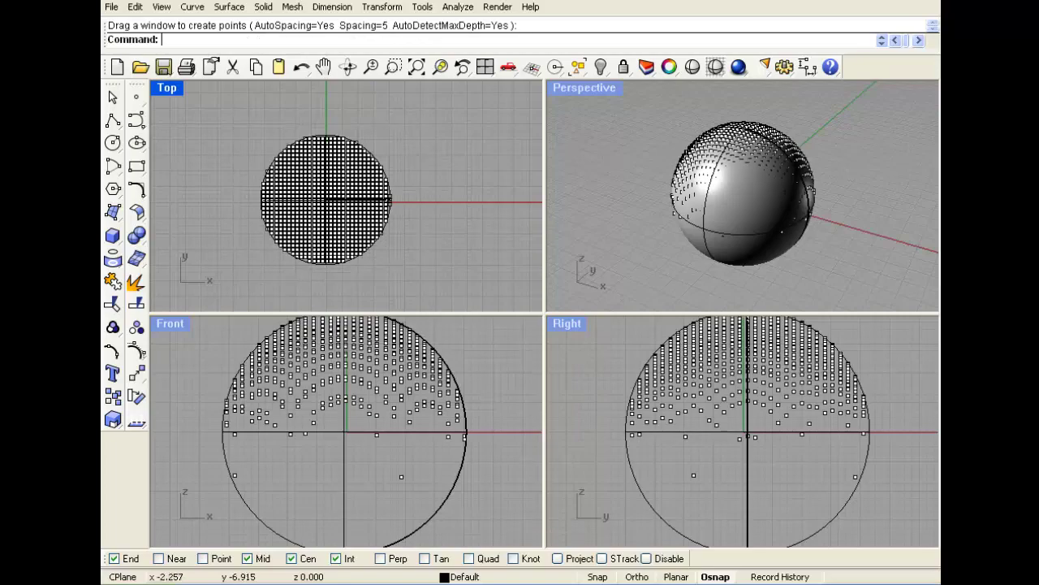
{"action": "left_click", "coordinate": [743, 203]}
{"action": "key", "text": "Delete"}
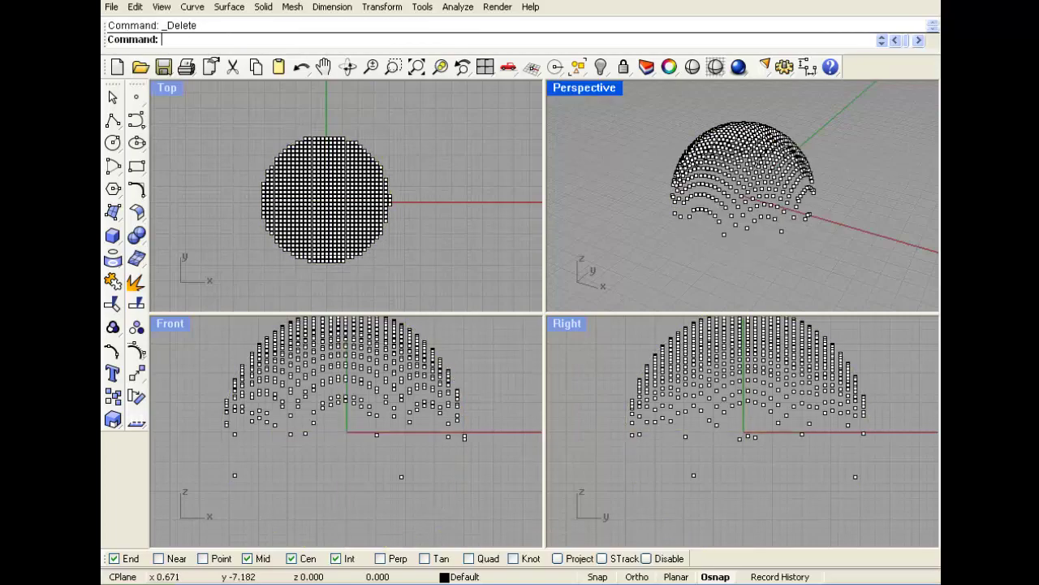
Maximize the Perspective viewport and examine the dome of draped points from several angles
{"action": "right_click_drag", "start_coordinate": [709, 227], "coordinate": [747, 200]}
{"action": "double_click", "coordinate": [584, 87]}
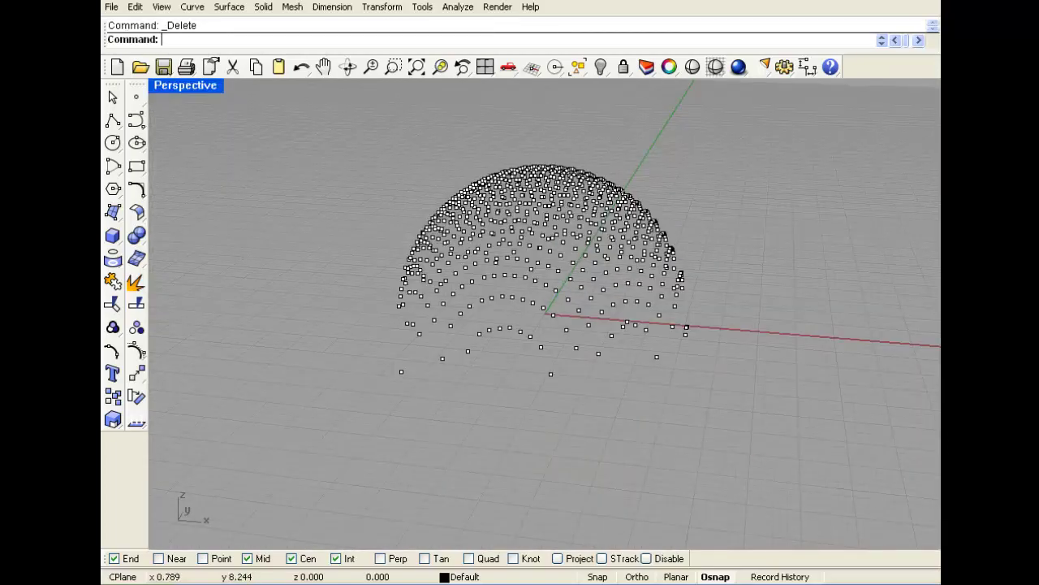
{"action": "right_click_drag", "start_coordinate": [633, 219], "coordinate": [524, 318]}
{"action": "right_click_drag", "start_coordinate": [688, 284], "coordinate": [619, 266]}
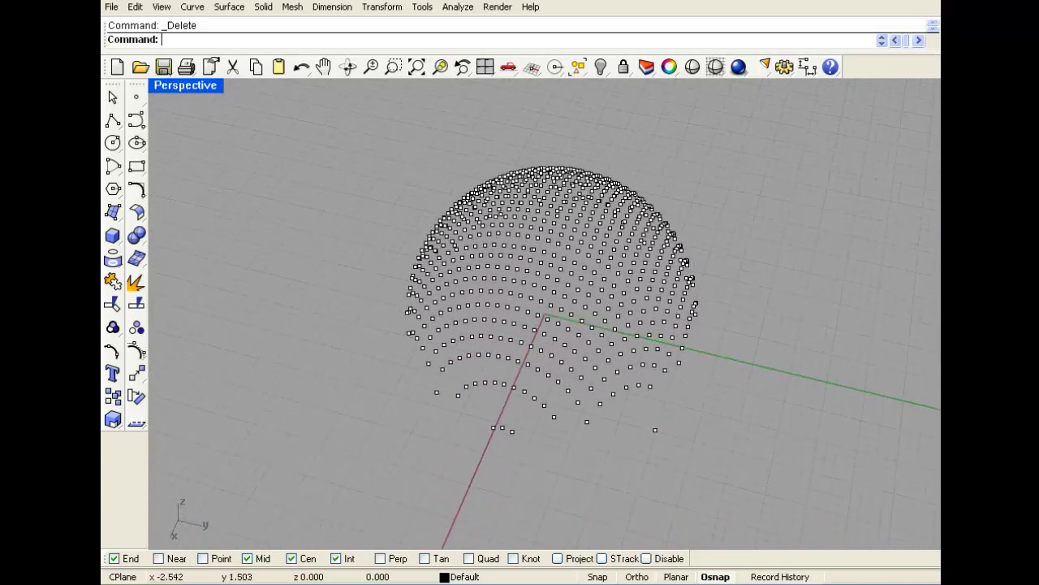
{"action": "right_click_drag", "start_coordinate": [470, 415], "coordinate": [508, 402]}
{"action": "mouse_move", "coordinate": [463, 276]}
{"action": "right_mouse_down"}
{"action": "mouse_move", "coordinate": [469, 292]}
{"action": "mouse_move", "coordinate": [463, 272]}
{"action": "right_mouse_up"}
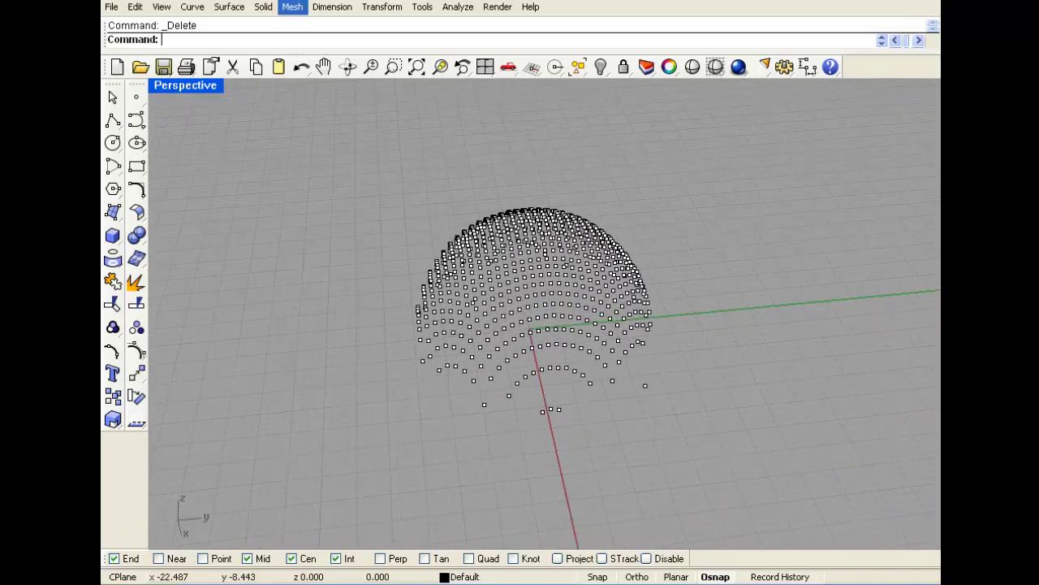
Delete all the draped points and restore the four-viewport layout with its standard views
{"action": "left_click_drag", "start_coordinate": [342, 165], "coordinate": [726, 460]}
{"action": "key", "text": "Delete"}
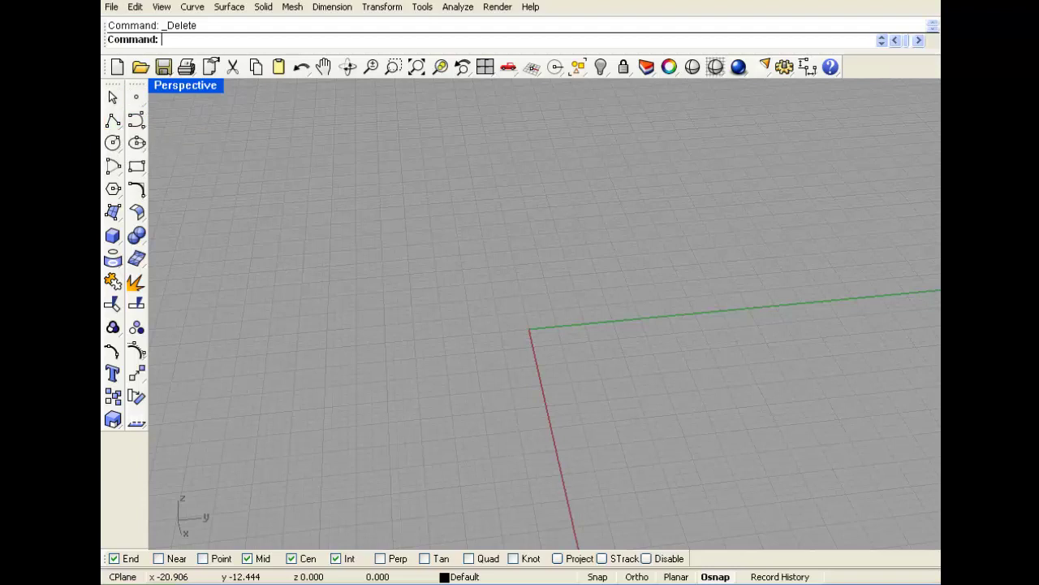
{"action": "double_click", "coordinate": [185, 85]}
{"action": "left_click", "coordinate": [248, 206]}
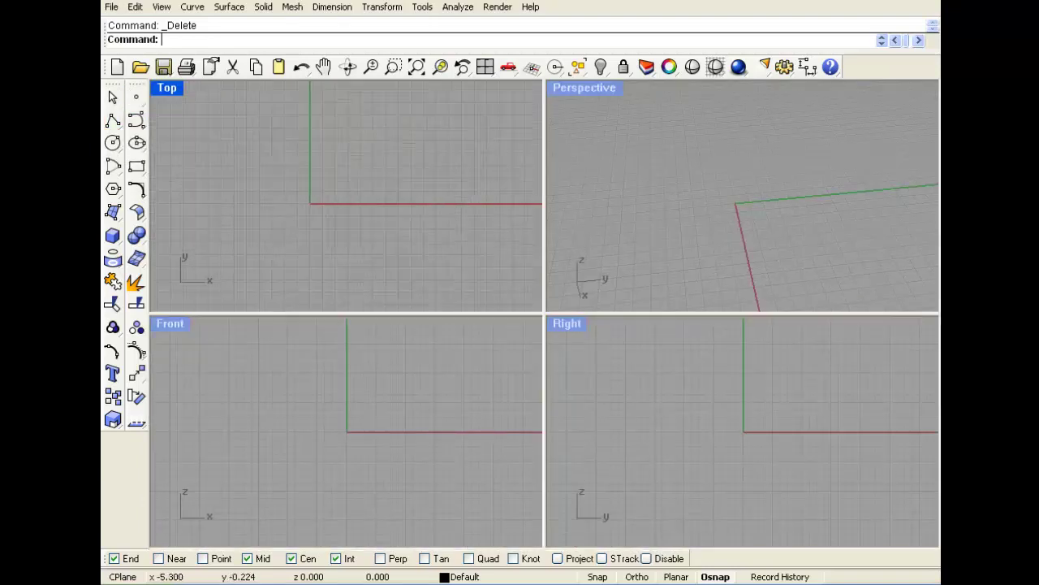
{"action": "scroll", "coordinate": [203, 208], "scroll_direction": "down", "scroll_amount": 3}
{"action": "scroll", "coordinate": [343, 366], "scroll_direction": "down", "scroll_amount": 6}
{"action": "scroll", "coordinate": [343, 365], "scroll_direction": "up", "scroll_amount": 18}
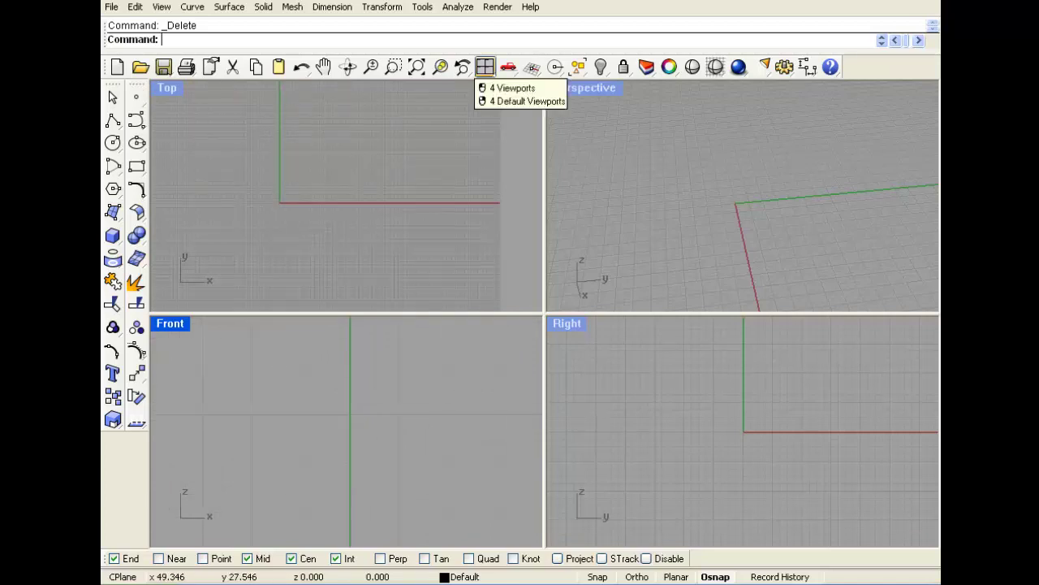
{"action": "left_click", "coordinate": [485, 66]}
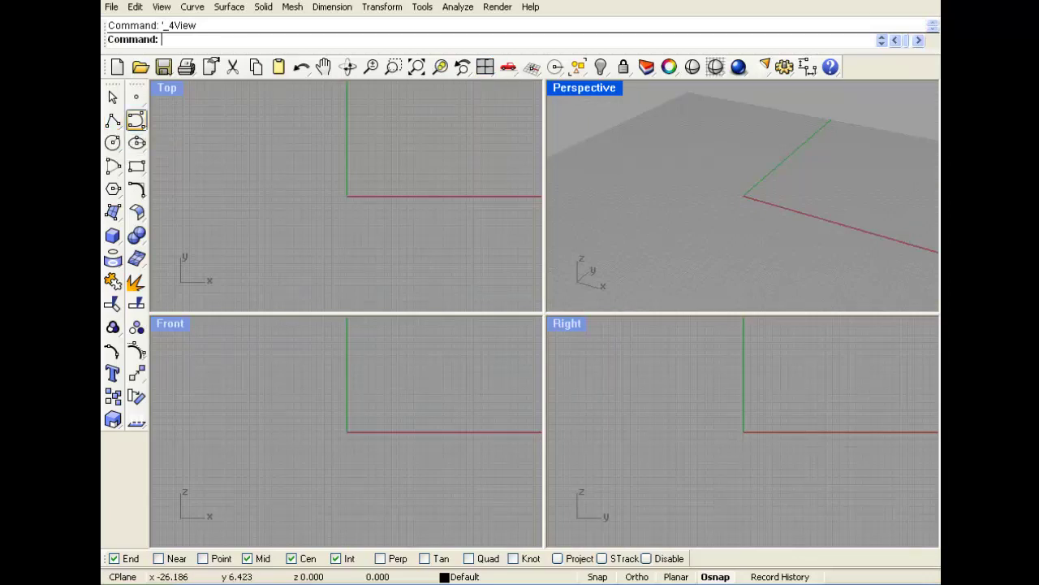
Draw a seven-point, degree 3 control-point curve in the Top viewport, shaping the half of a heart on the negative X side of the Y axis
{"action": "left_click", "coordinate": [137, 119]}
{"action": "right_click_drag", "start_coordinate": [338, 168], "coordinate": [311, 200]}
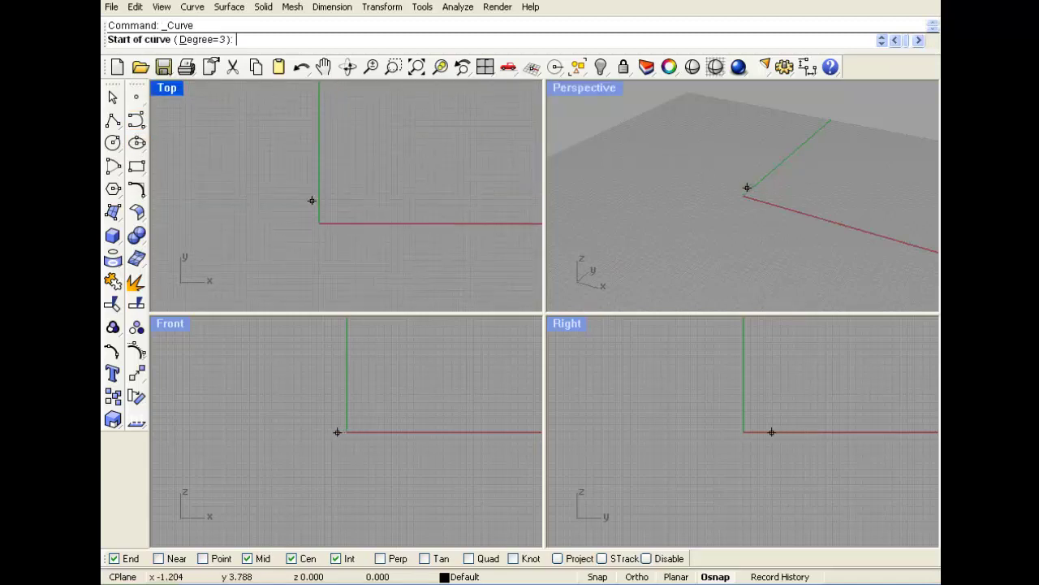
{"action": "left_click", "coordinate": [315, 148]}
{"action": "left_click", "coordinate": [307, 125]}
{"action": "left_click", "coordinate": [280, 112]}
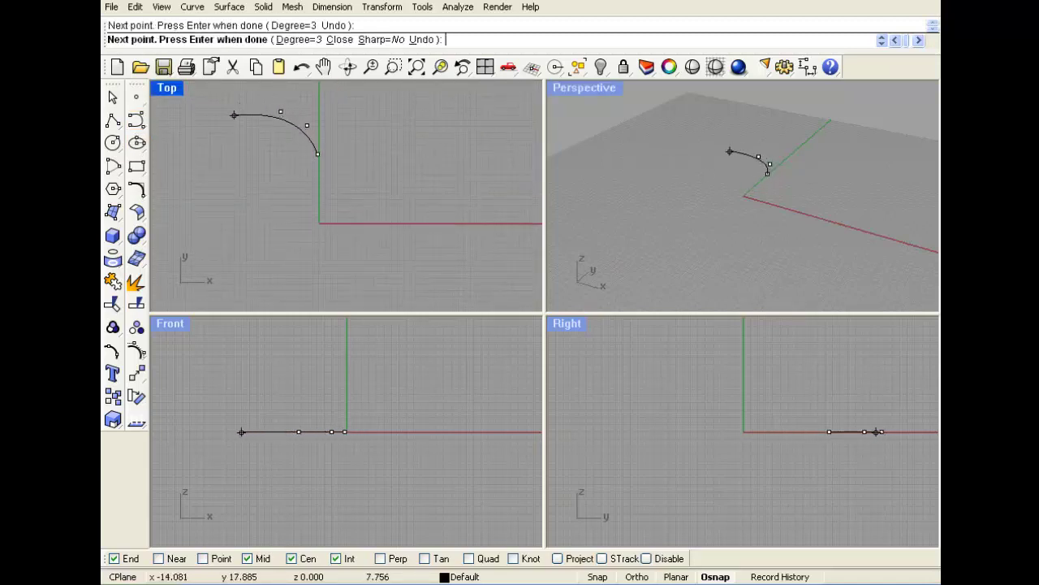
{"action": "left_click", "coordinate": [232, 118]}
{"action": "left_click", "coordinate": [211, 178]}
{"action": "left_click", "coordinate": [234, 248]}
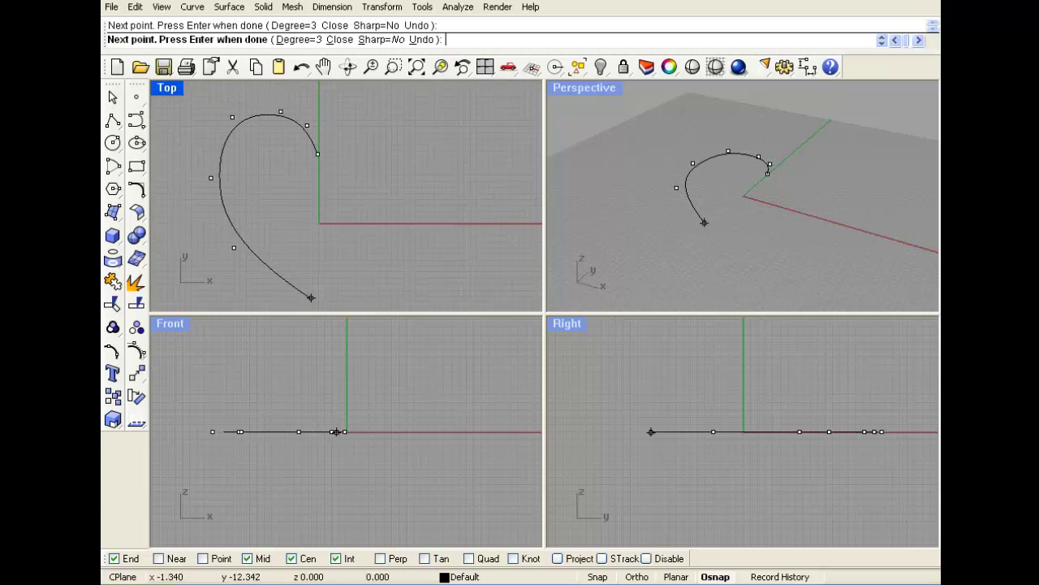
{"action": "left_click", "coordinate": [311, 297]}
{"action": "key", "text": "Return"}
Mirror a copy of the half-heart curve about a vertical line through its upper end point to complete the heart outline
{"action": "left_click", "coordinate": [301, 123]}
{"action": "right_click_drag", "start_coordinate": [333, 222], "coordinate": [280, 208]}
{"action": "scroll", "coordinate": [273, 202], "scroll_direction": "down", "scroll_amount": 2}
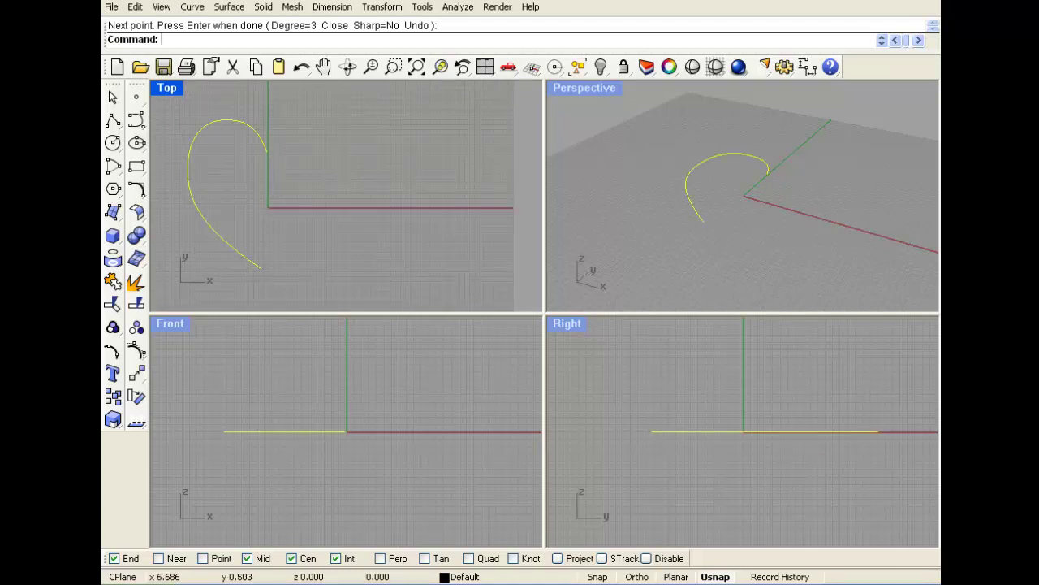
{"action": "left_click", "coordinate": [382, 6]}
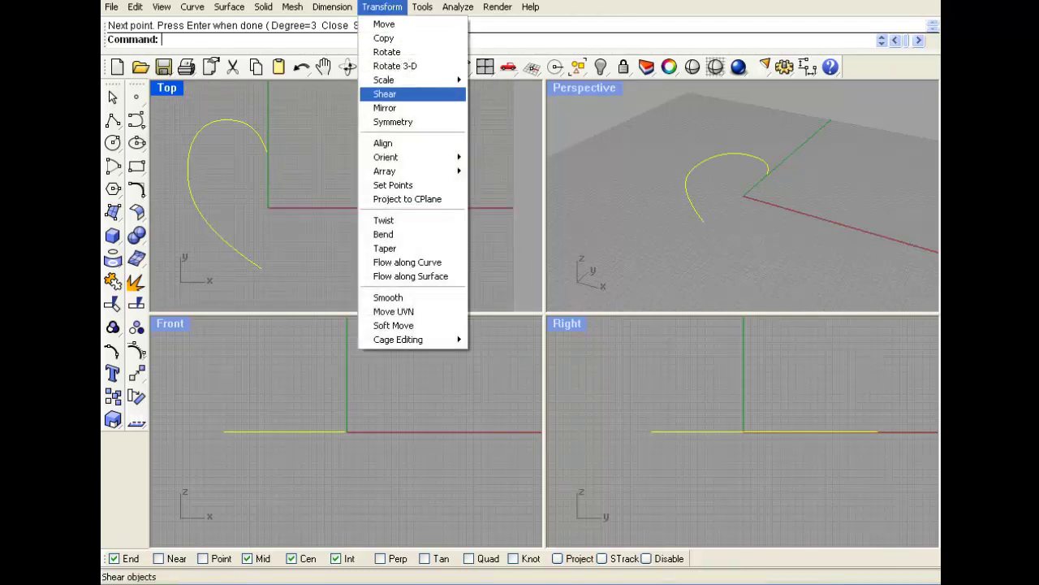
{"action": "left_click", "coordinate": [386, 109]}
{"action": "left_click", "coordinate": [267, 151]}
{"action": "left_click", "coordinate": [266, 105]}
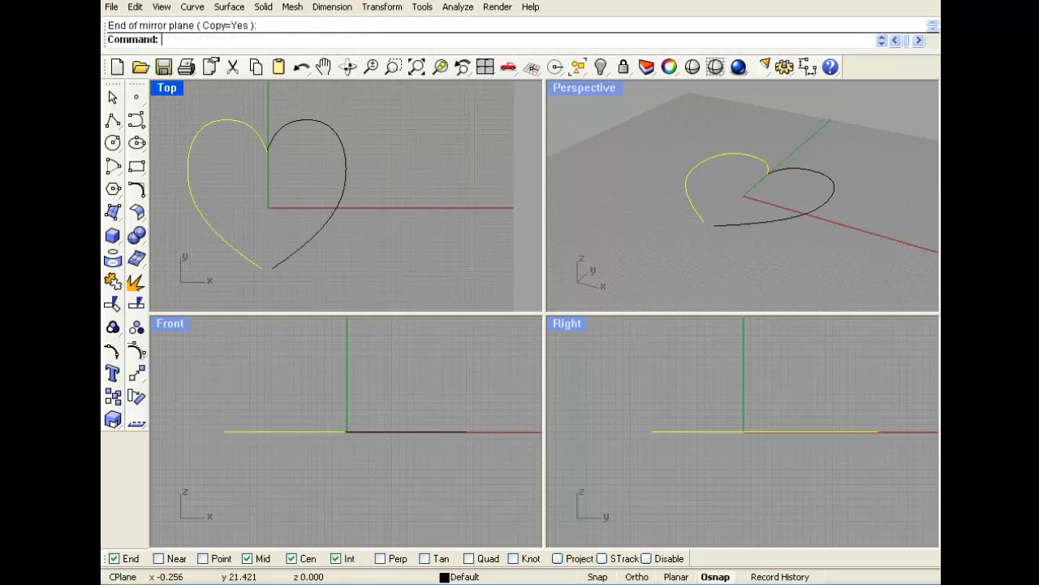
{"action": "left_click", "coordinate": [379, 141]}
{"action": "scroll", "coordinate": [355, 130], "scroll_direction": "down", "scroll_amount": 2}
{"action": "scroll", "coordinate": [275, 152], "scroll_direction": "up", "scroll_amount": 4}
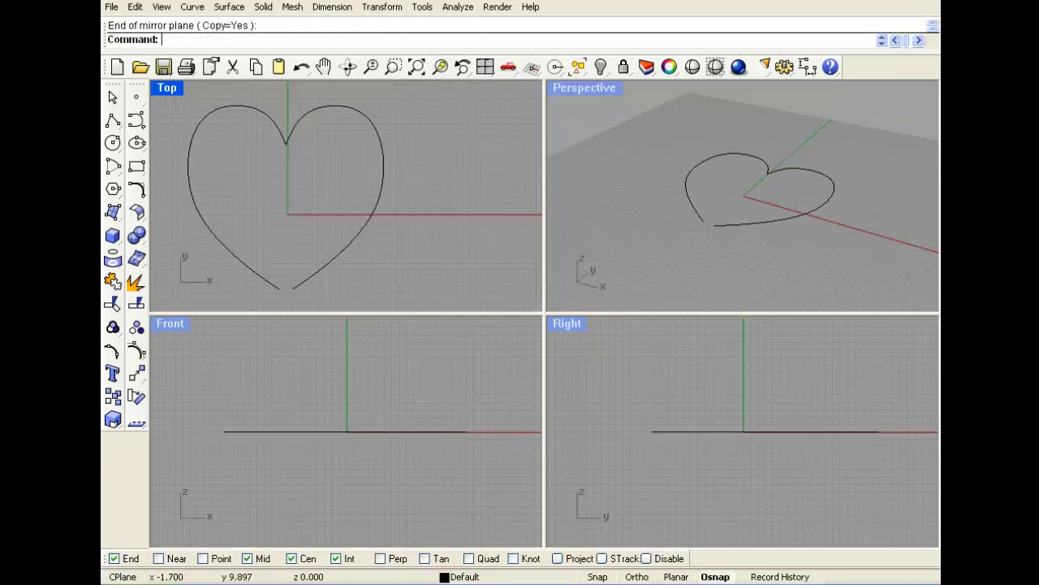
Select the heart's curves together and individually near their upper meeting point to check whether they are separate
{"action": "right_click_drag", "start_coordinate": [276, 152], "coordinate": [290, 158]}
{"action": "key", "text": "ctrl+a"}
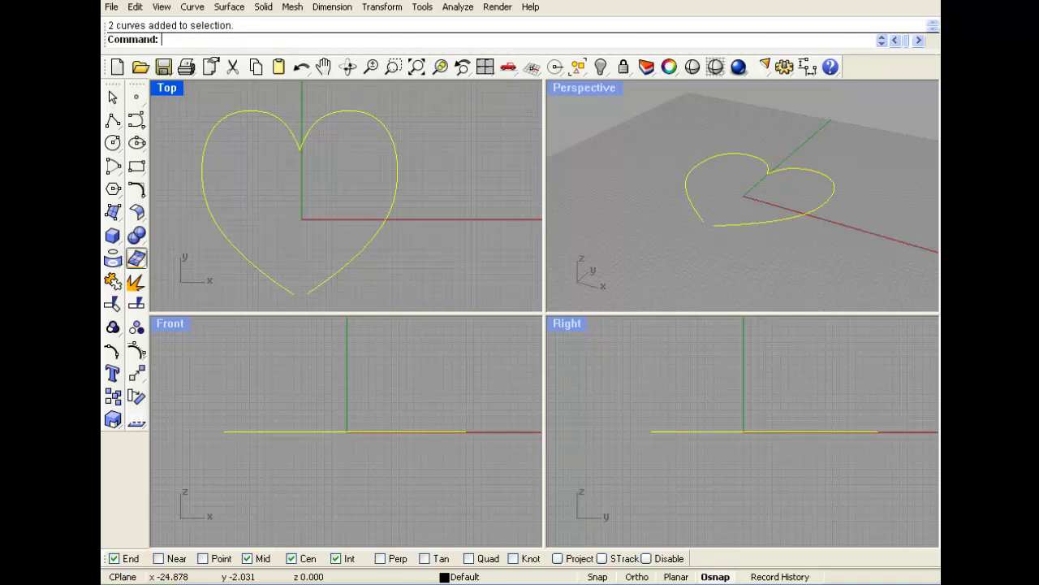
{"action": "left_click", "coordinate": [253, 197]}
{"action": "left_click", "coordinate": [298, 144]}
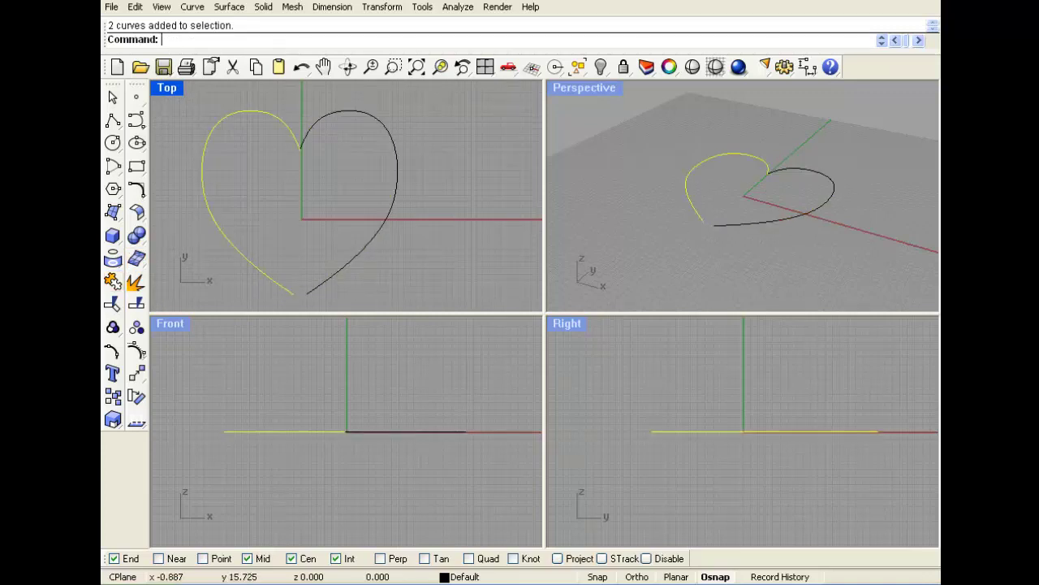
{"action": "left_click", "coordinate": [302, 132]}
{"action": "left_click", "coordinate": [309, 132]}
{"action": "left_click", "coordinate": [299, 133]}
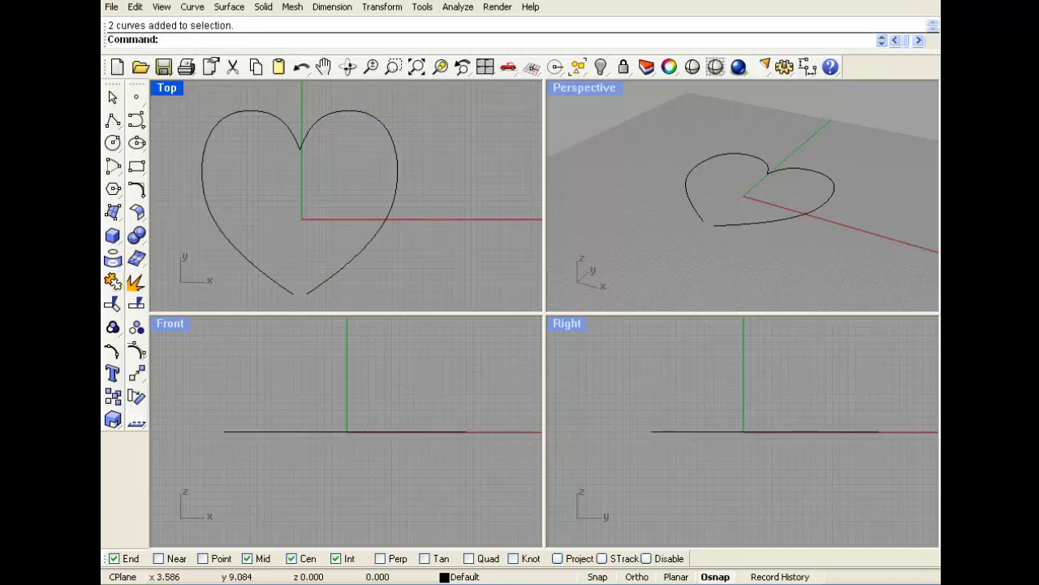
{"action": "left_click", "coordinate": [269, 155]}
{"action": "right_click_drag", "start_coordinate": [278, 189], "coordinate": [278, 171]}
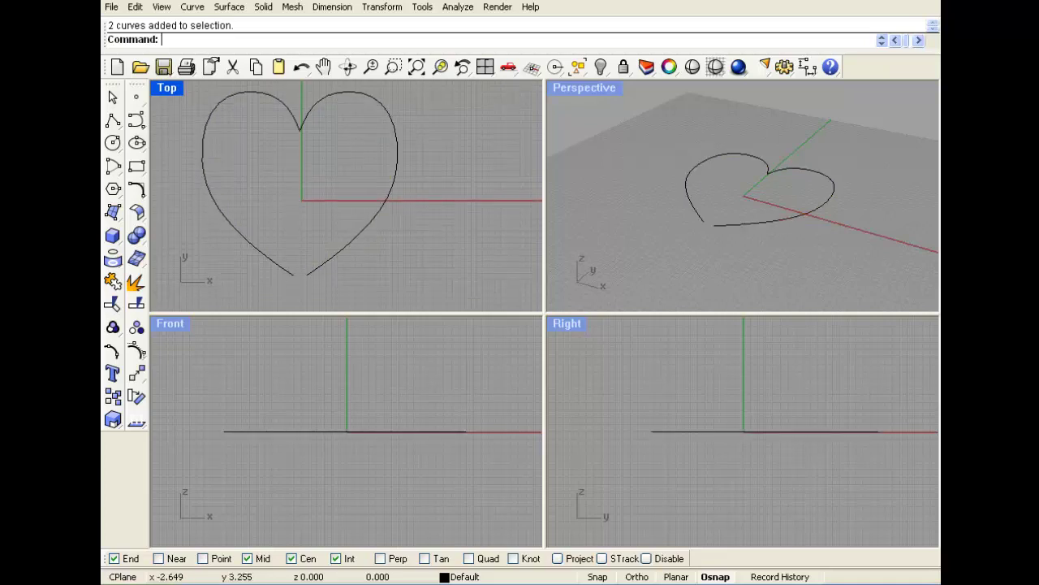
Join the two halves of the heart into a single curve
{"action": "left_click_drag", "start_coordinate": [313, 131], "coordinate": [289, 158]}
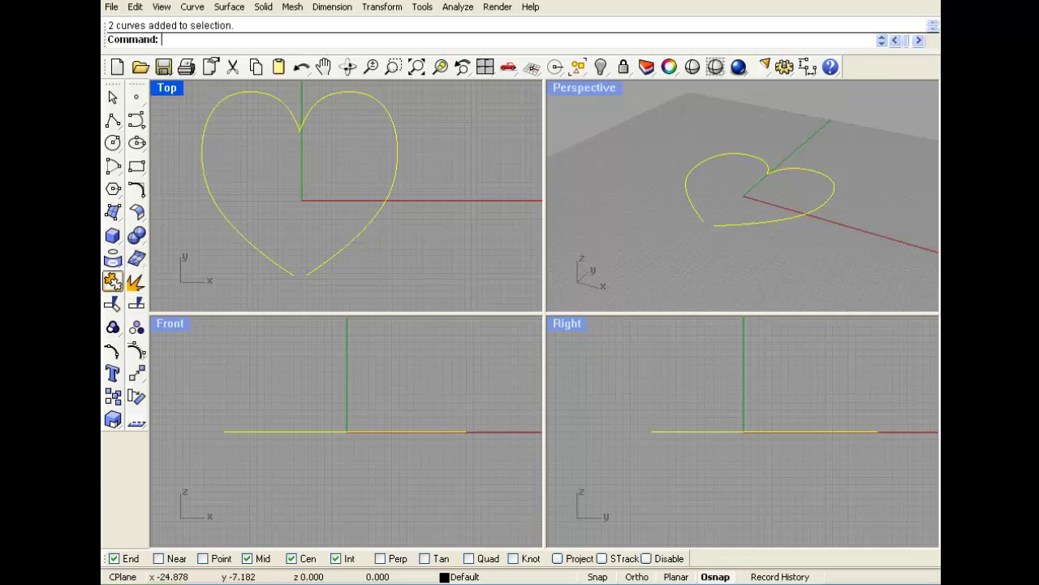
{"action": "left_click", "coordinate": [112, 280]}
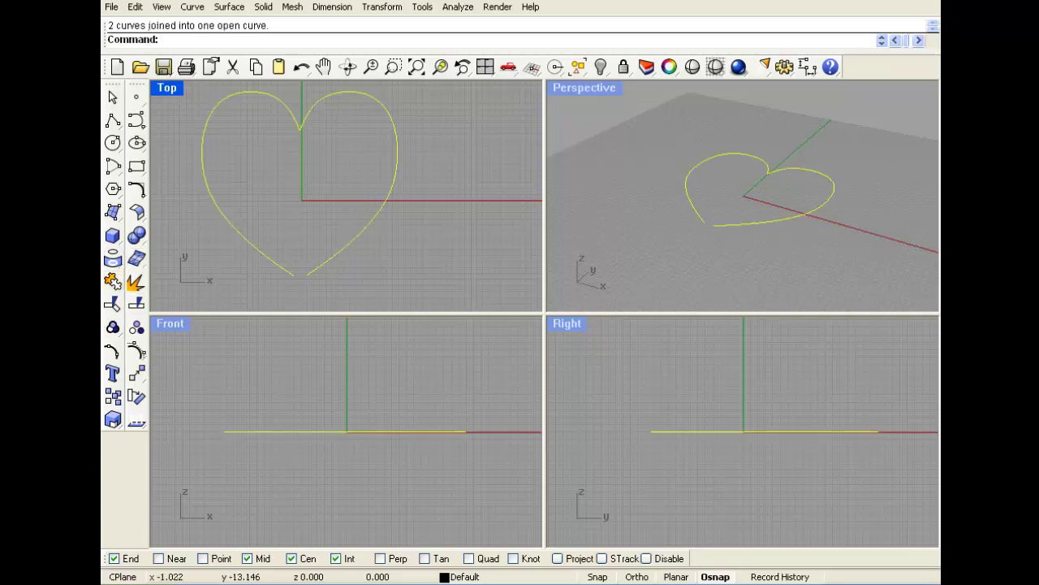
{"action": "key", "text": "Escape"}
{"action": "scroll", "coordinate": [299, 272], "scroll_direction": "up", "scroll_amount": 5}
{"action": "scroll", "coordinate": [299, 272], "scroll_direction": "down", "scroll_amount": 5}
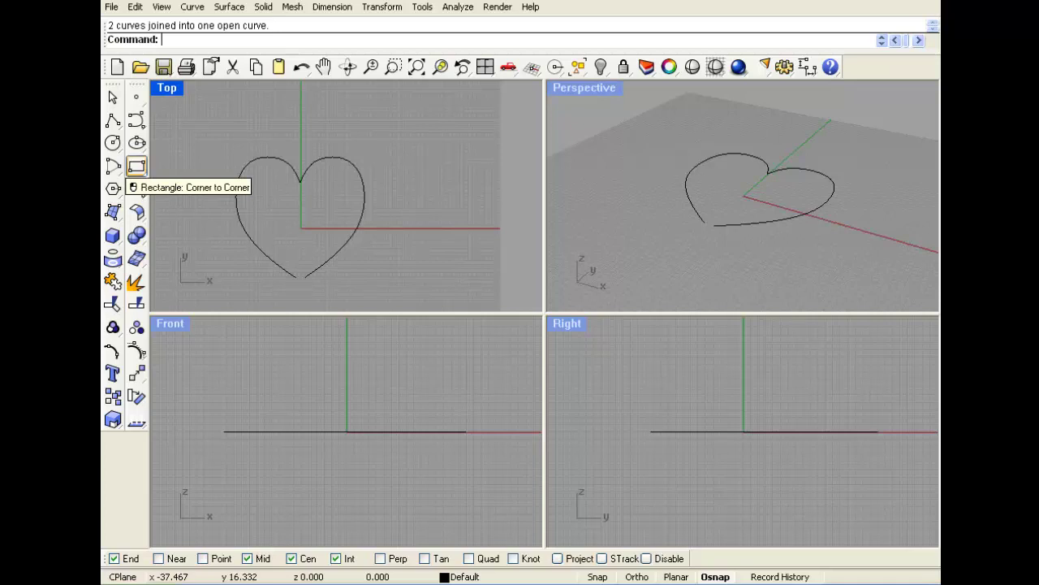
Close the open heart curve at its lower tip with the Close Curve command
{"action": "left_click", "coordinate": [113, 119]}
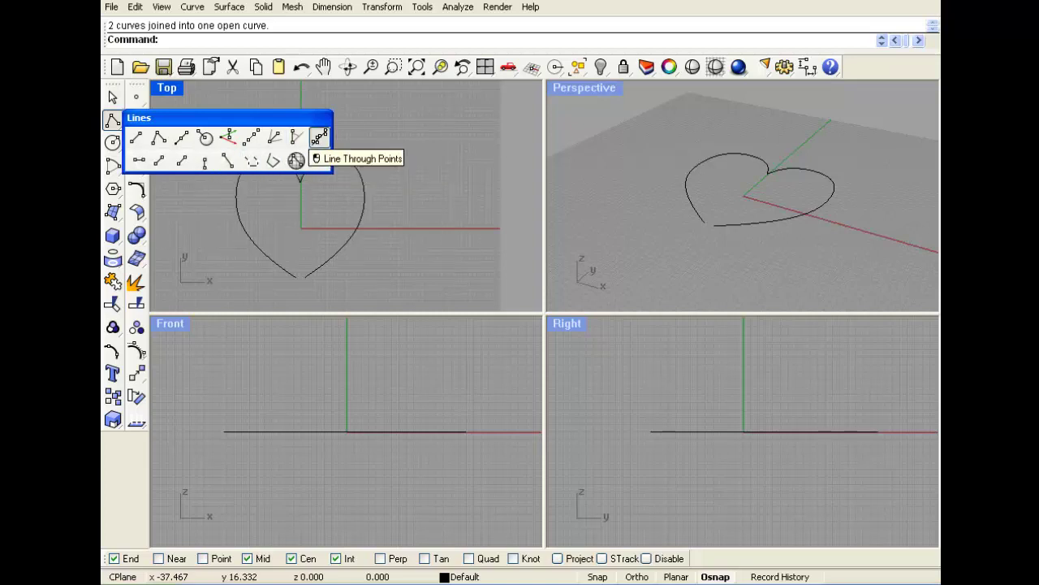
{"action": "left_click", "coordinate": [192, 6]}
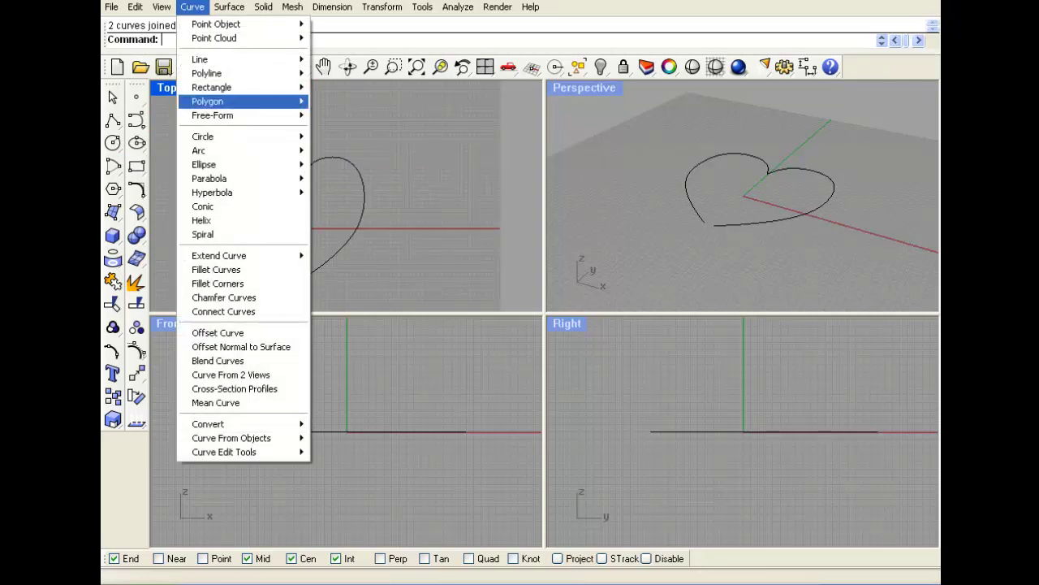
{"action": "mouse_move", "coordinate": [236, 437]}
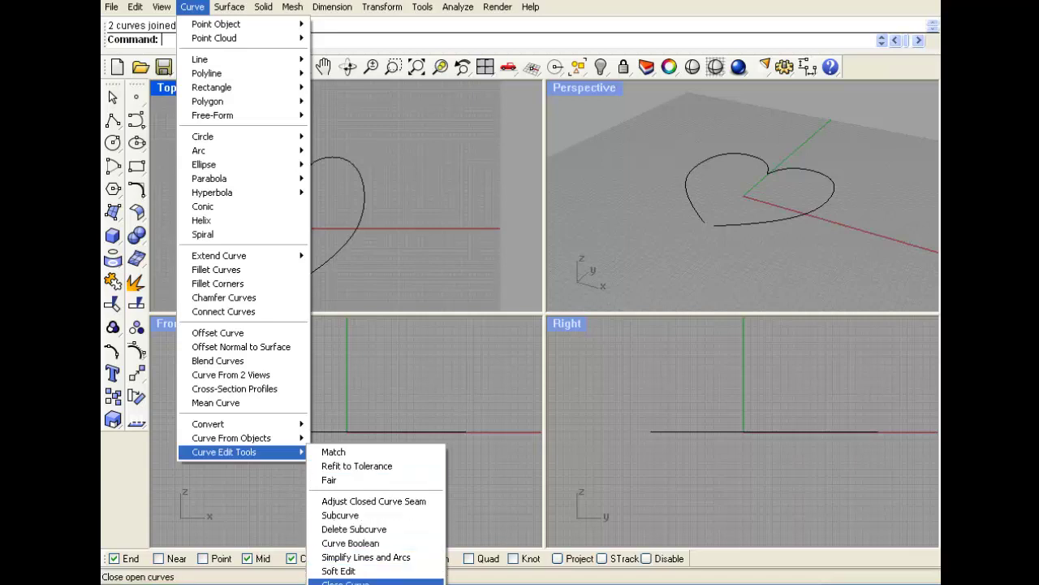
{"action": "left_click", "coordinate": [345, 581]}
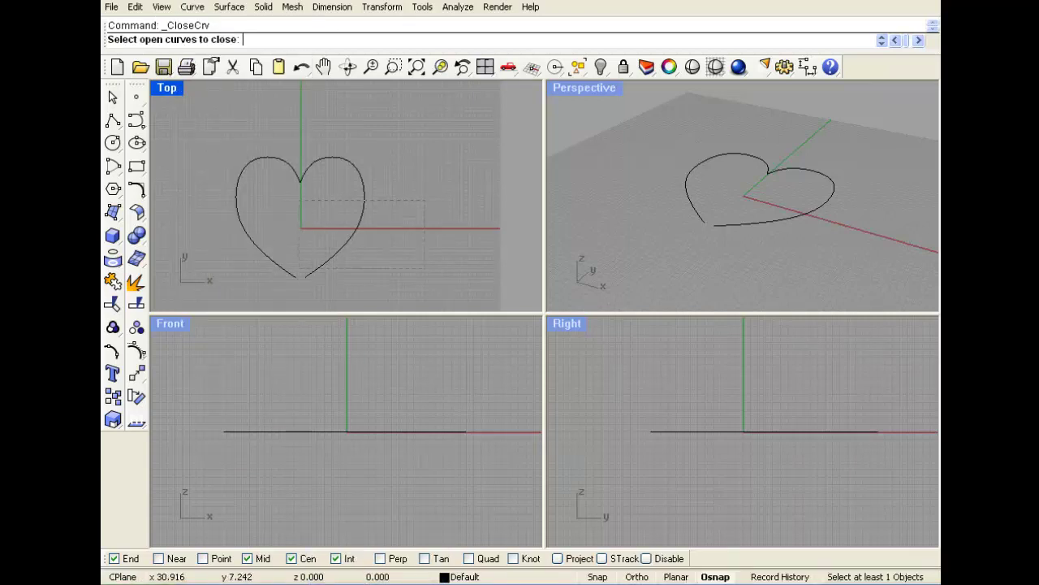
{"action": "left_click_drag", "start_coordinate": [298, 268], "coordinate": [173, 255]}
{"action": "key", "text": "Return"}
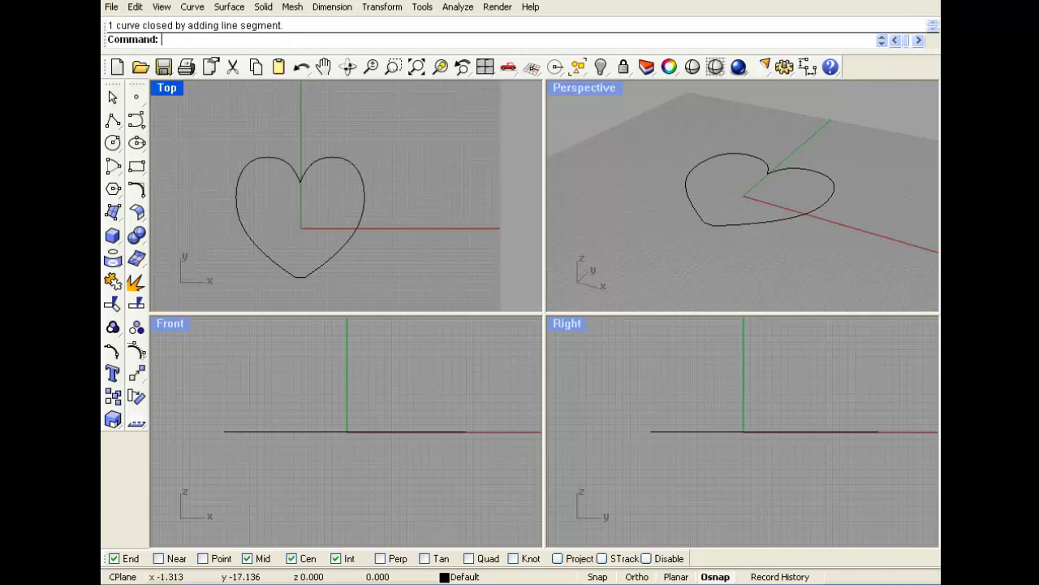
Undo the closing of the heart curve and examine the gap between its ends at the lower tip
{"action": "key", "text": "ctrl+z"}
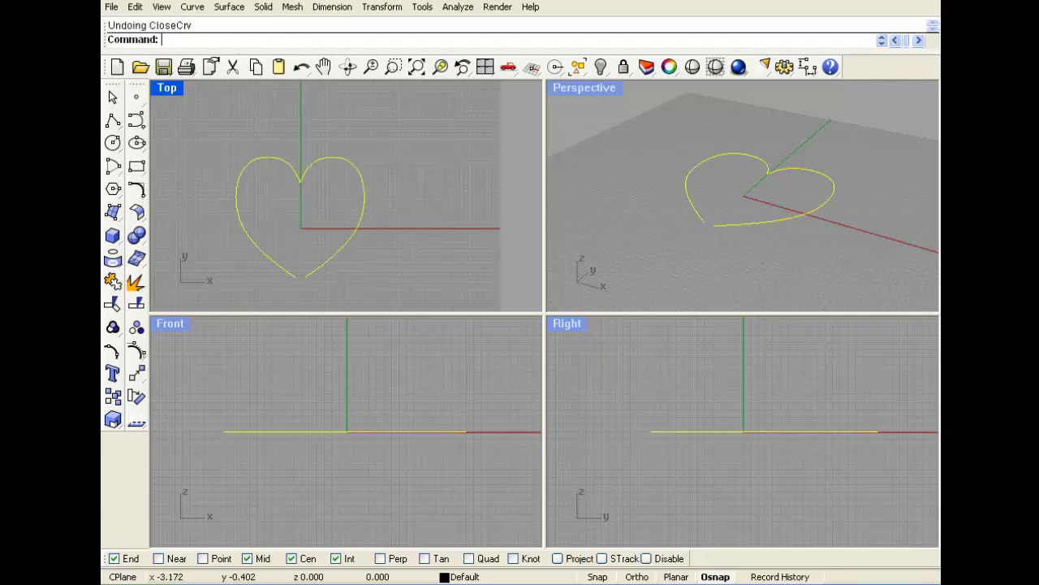
{"action": "key", "text": "Escape"}
{"action": "scroll", "coordinate": [307, 203], "scroll_direction": "down", "scroll_amount": 6}
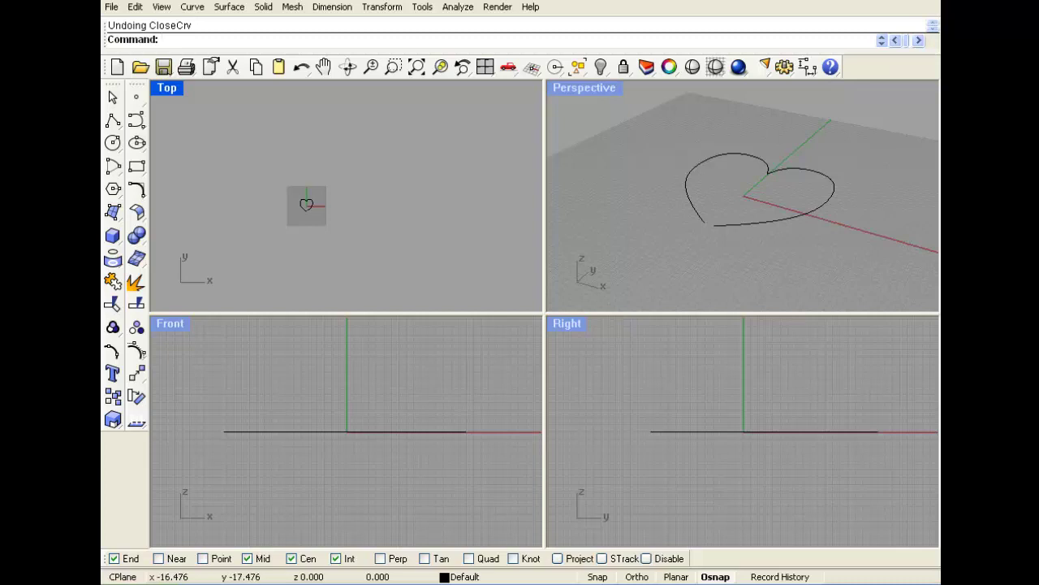
{"action": "scroll", "coordinate": [312, 213], "scroll_direction": "up", "scroll_amount": 8}
{"action": "scroll", "coordinate": [316, 215], "scroll_direction": "up", "scroll_amount": 5}
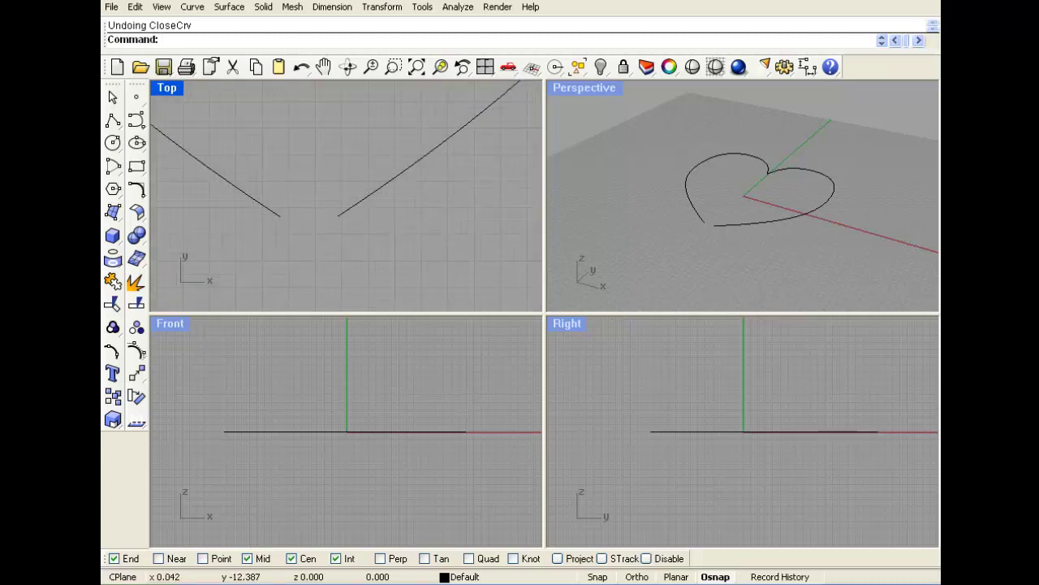
{"action": "scroll", "coordinate": [312, 212], "scroll_direction": "down", "scroll_amount": 2}
{"action": "scroll", "coordinate": [316, 213], "scroll_direction": "down", "scroll_amount": 6}
{"action": "key", "text": "Return"}
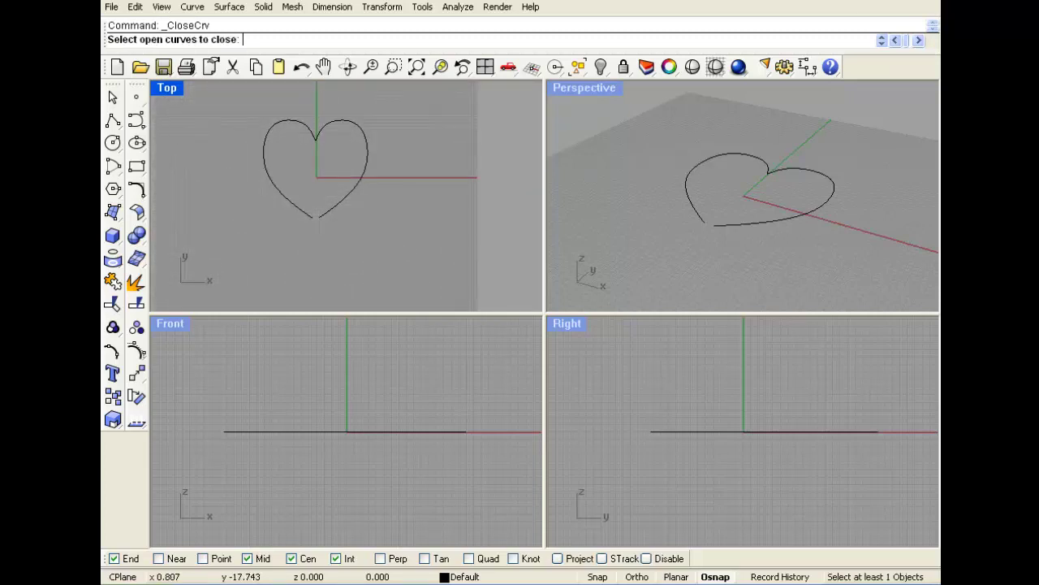
{"action": "key", "text": "Escape"}
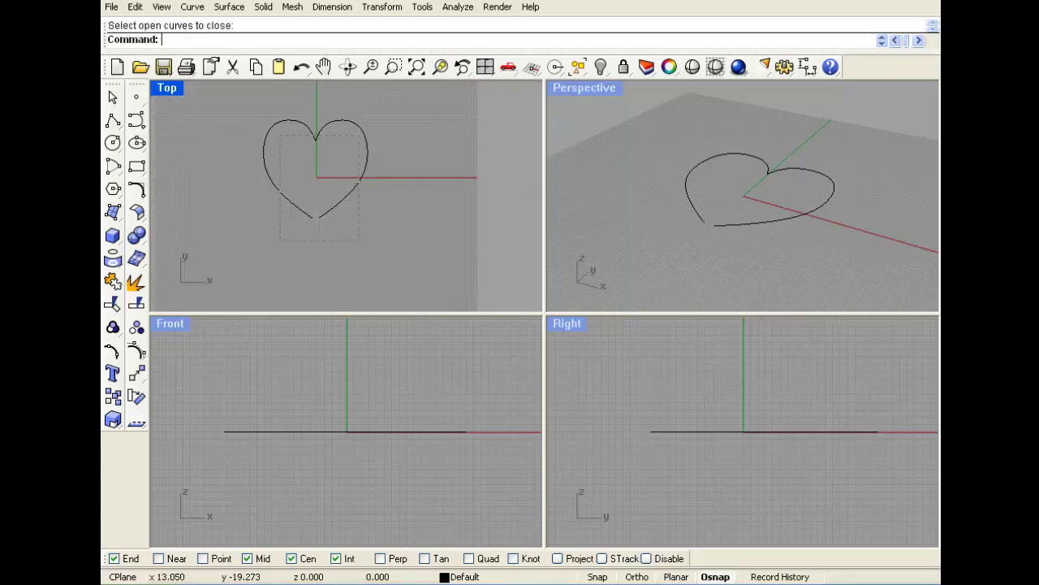
Close the open heart curve at its lower tip with Close Curve, and delete the heart
{"action": "left_click_drag", "start_coordinate": [359, 240], "coordinate": [359, 240]}
{"action": "key", "text": "Return"}
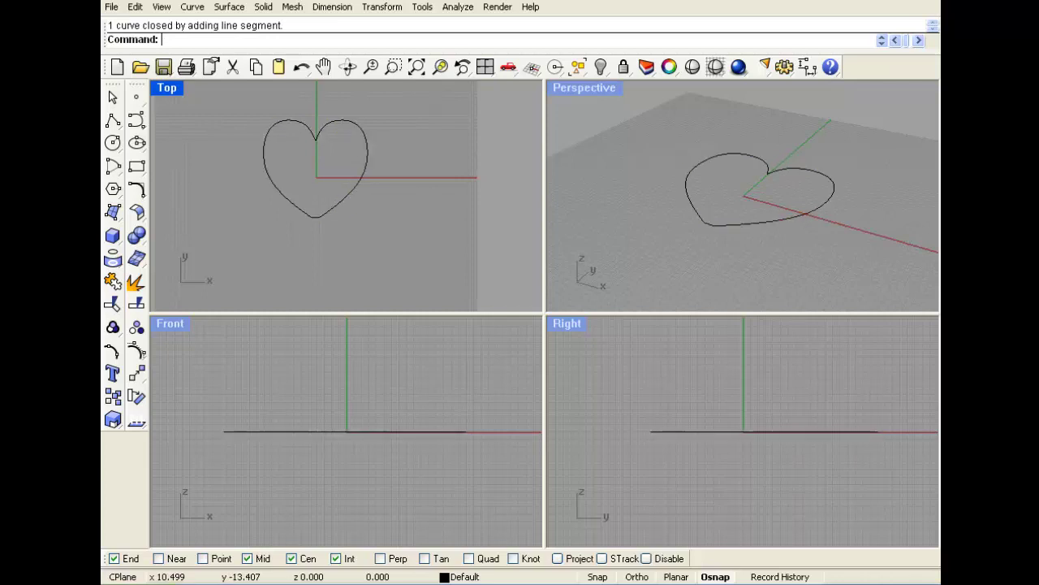
{"action": "scroll", "coordinate": [308, 211], "scroll_direction": "down", "scroll_amount": 2}
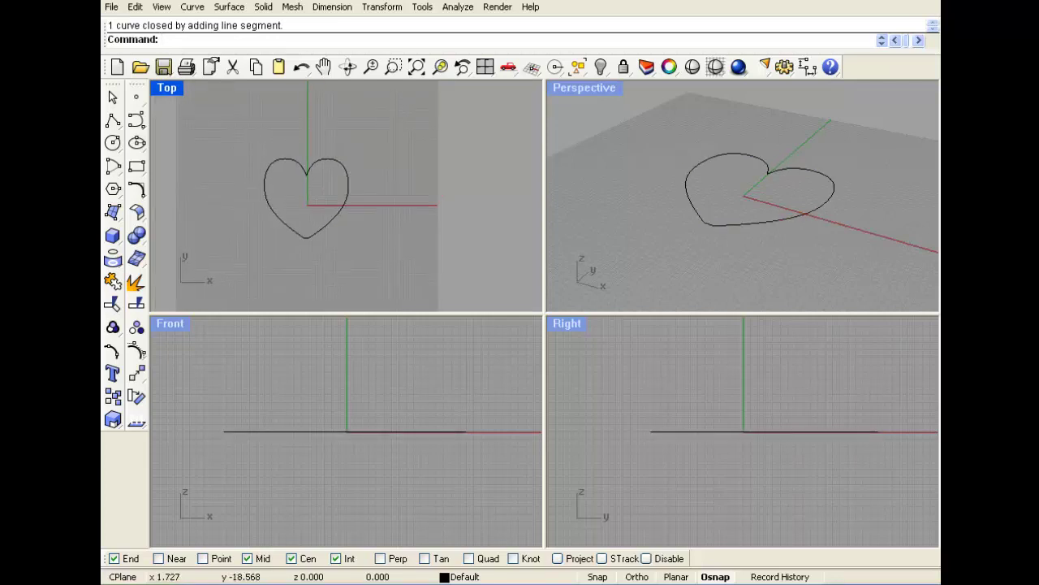
{"action": "left_click", "coordinate": [304, 237]}
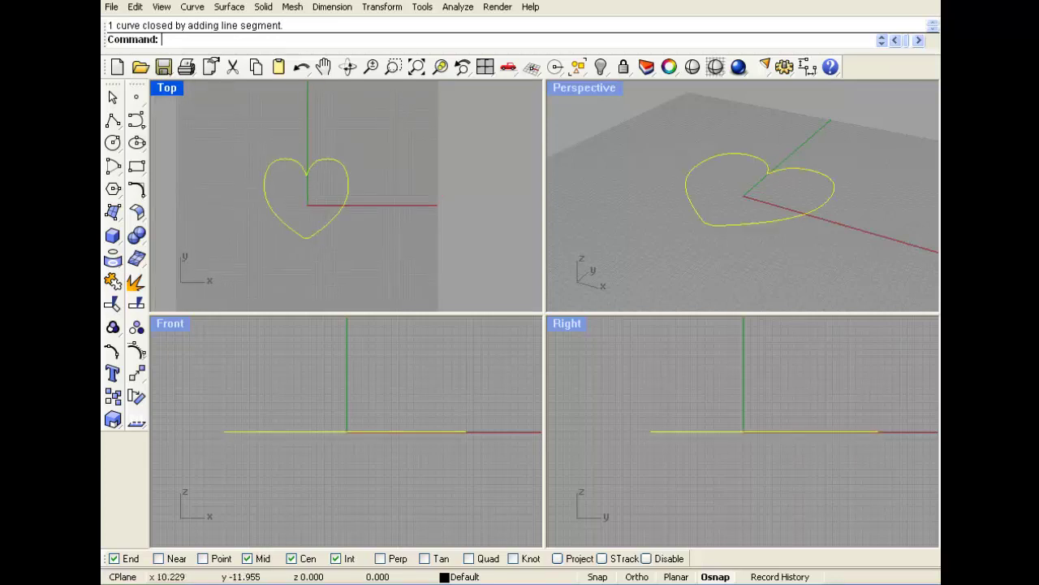
{"action": "key", "text": "Delete"}
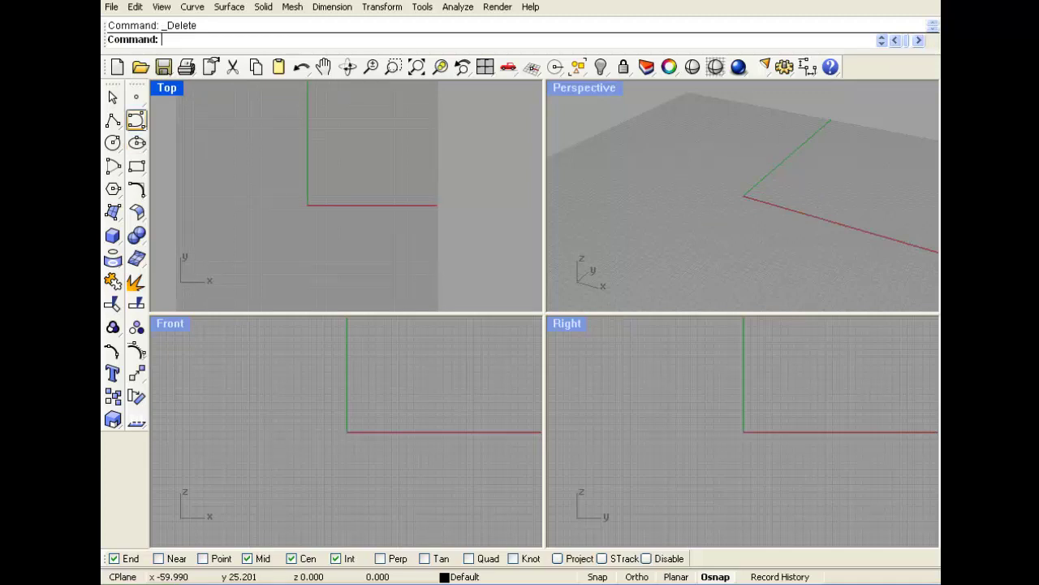
Draw the left half of a new, larger heart in the Top view as a degree 3 control point curve ending at the lower tip
{"action": "left_click", "coordinate": [136, 120]}
{"action": "left_click", "coordinate": [310, 158]}
{"action": "left_click", "coordinate": [306, 160]}
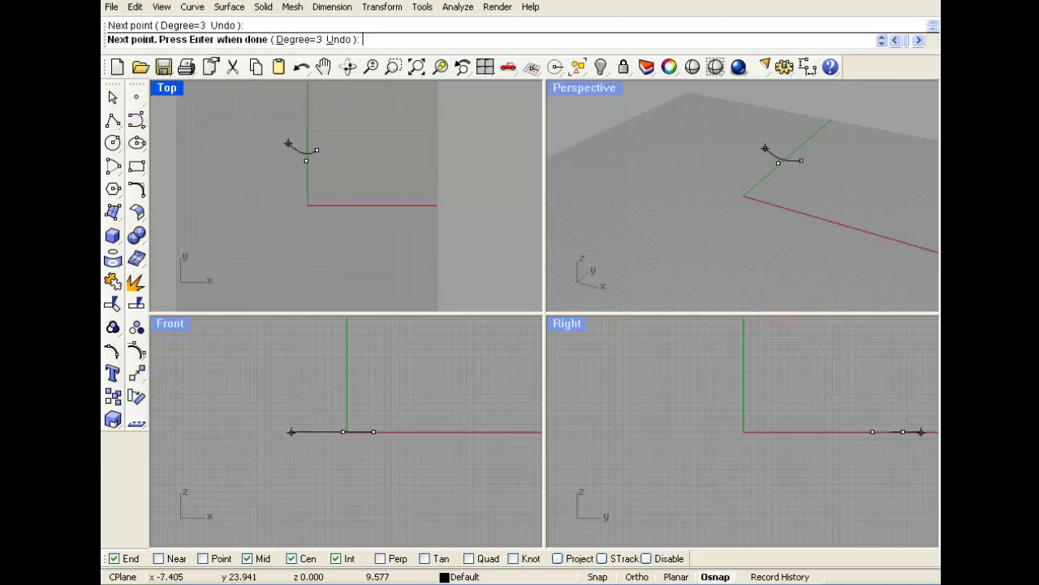
{"action": "left_click", "coordinate": [287, 142]}
{"action": "left_click", "coordinate": [256, 130]}
{"action": "left_click", "coordinate": [223, 190]}
{"action": "left_click", "coordinate": [249, 259]}
{"action": "left_click", "coordinate": [306, 286]}
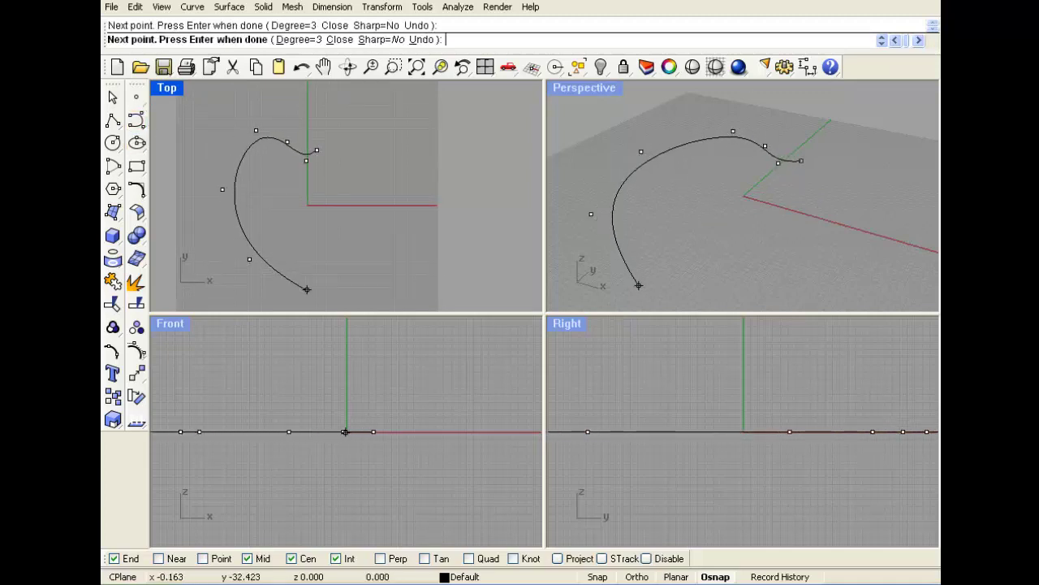
{"action": "key", "text": "Return"}
Draw the heart's right half as a control point curve from the left half's upper end to its lower tip
{"action": "key", "text": "Return"}
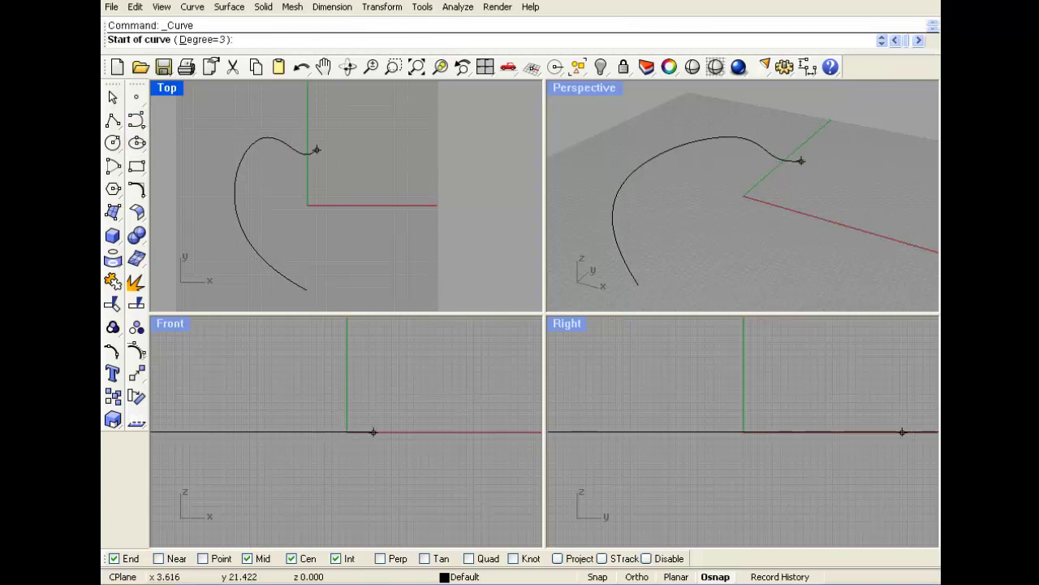
{"action": "left_click", "coordinate": [316, 150]}
{"action": "left_click", "coordinate": [341, 128]}
{"action": "left_click", "coordinate": [374, 148]}
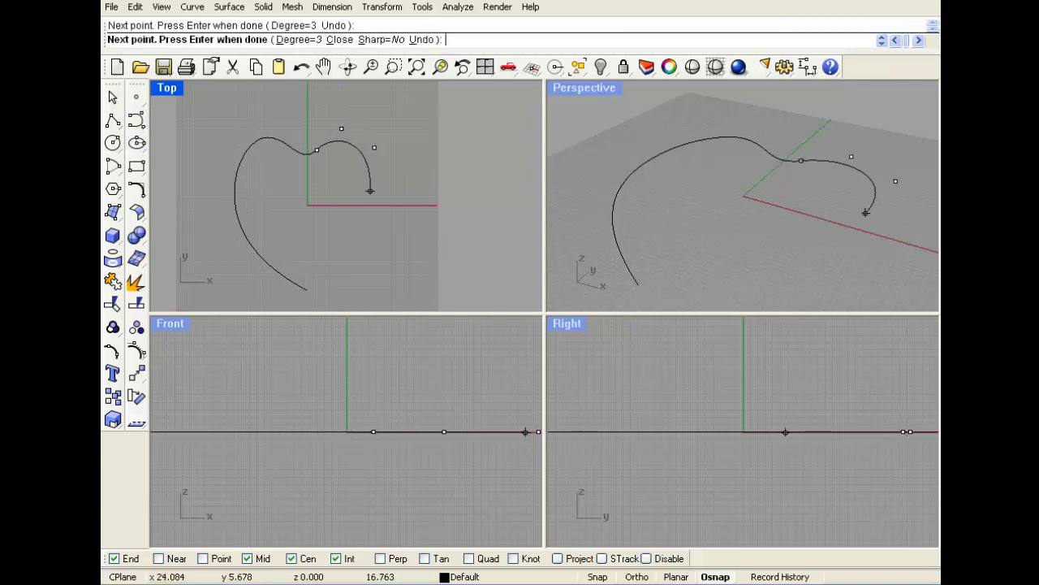
{"action": "left_click", "coordinate": [370, 198]}
{"action": "left_click", "coordinate": [355, 242]}
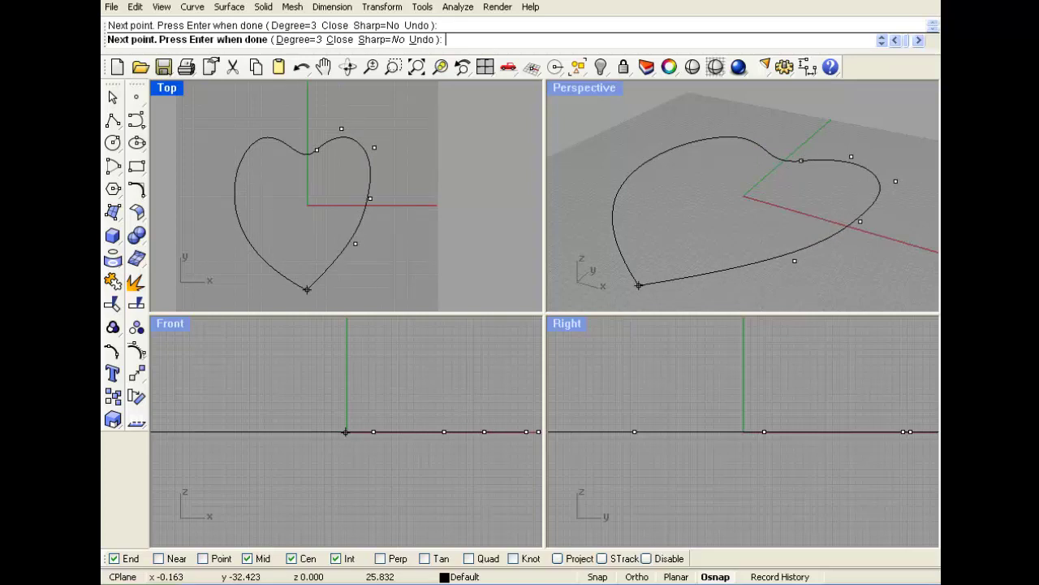
{"action": "left_click", "coordinate": [307, 289]}
{"action": "key", "text": "Return"}
Maximize the Top view and turn on the control points of both heart curves
{"action": "right_click_drag", "start_coordinate": [336, 188], "coordinate": [323, 175]}
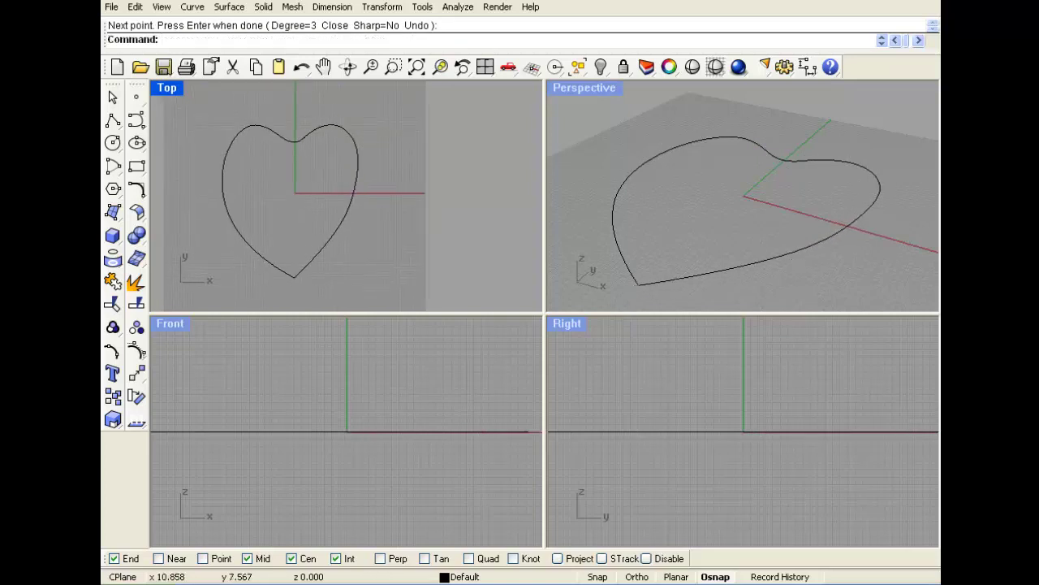
{"action": "double_click", "coordinate": [167, 87]}
{"action": "right_click_drag", "start_coordinate": [380, 217], "coordinate": [340, 189]}
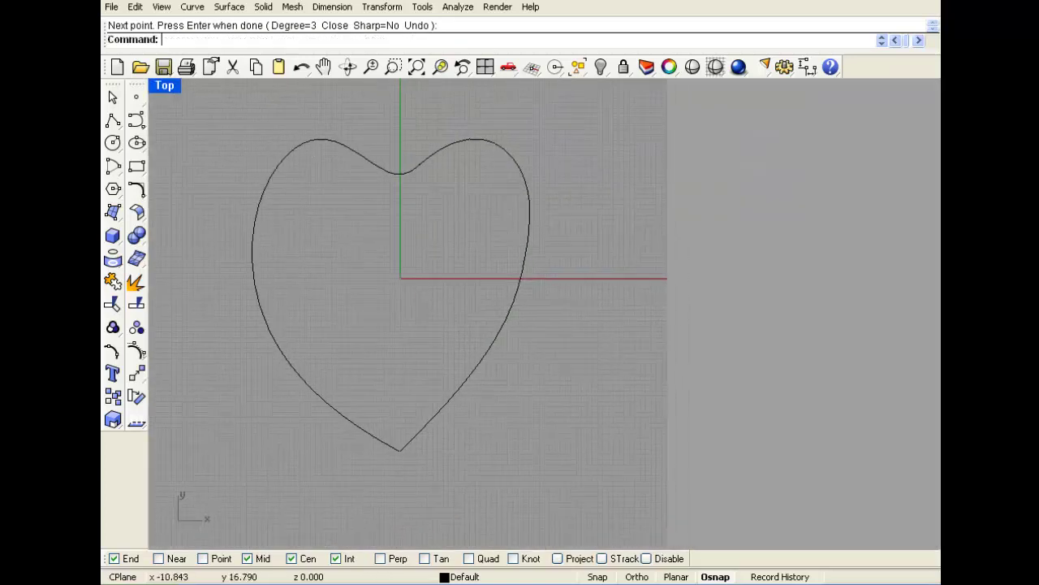
{"action": "left_click_drag", "start_coordinate": [538, 125], "coordinate": [538, 126]}
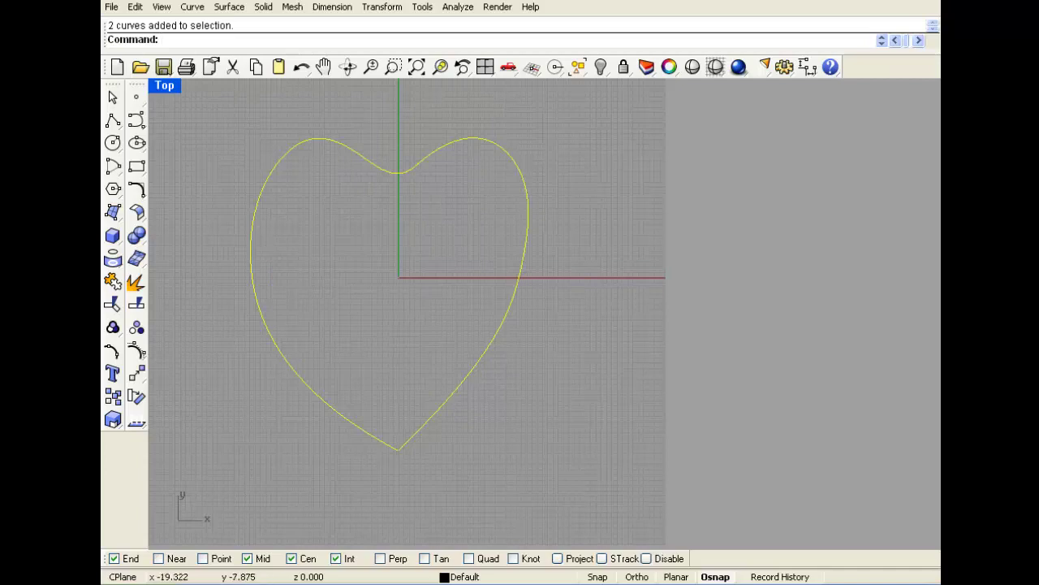
{"action": "left_click", "coordinate": [136, 350]}
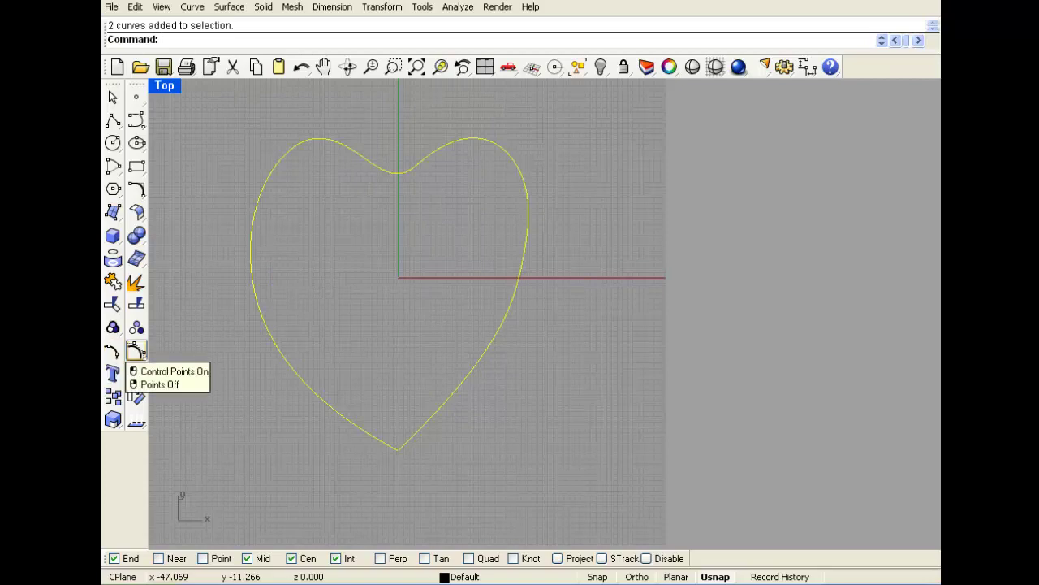
{"action": "left_click", "coordinate": [136, 350]}
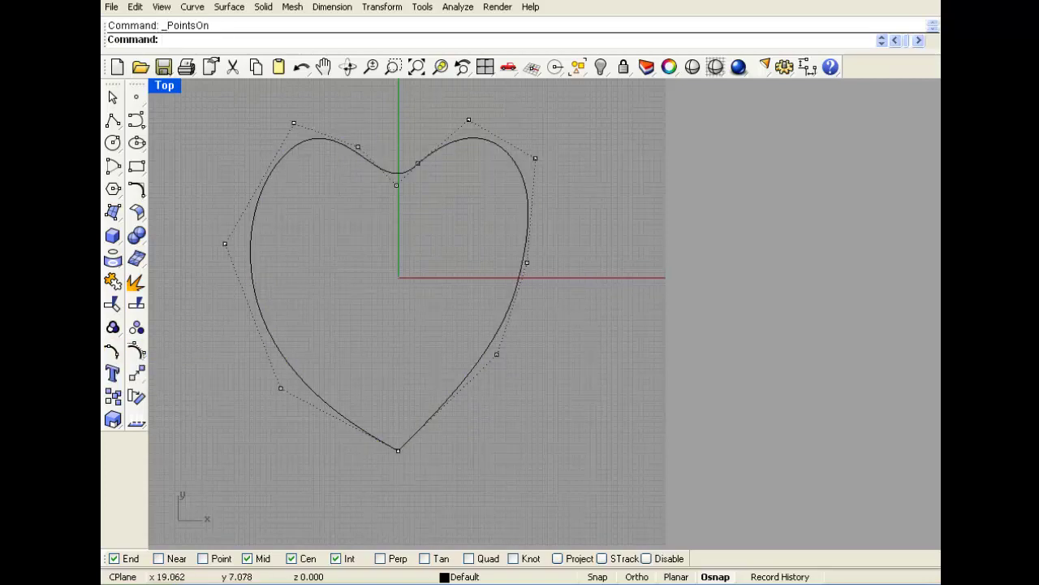
Pull the right half's two lower side control points outward, lower the left half's outermost point slightly, and turn the control points off
{"action": "left_click_drag", "start_coordinate": [527, 263], "coordinate": [556, 284]}
{"action": "left_click_drag", "start_coordinate": [496, 354], "coordinate": [512, 384]}
{"action": "left_click", "coordinate": [402, 307]}
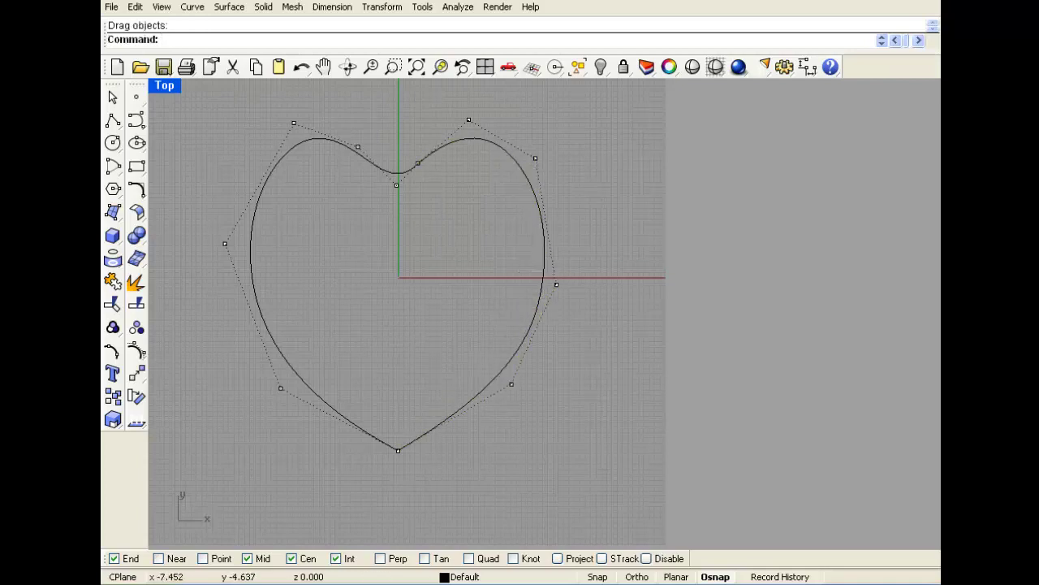
{"action": "mouse_move", "coordinate": [225, 244]}
{"action": "left_mouse_down"}
{"action": "mouse_move", "coordinate": [220, 263]}
{"action": "mouse_move", "coordinate": [225, 241]}
{"action": "mouse_move", "coordinate": [224, 254]}
{"action": "left_mouse_up"}
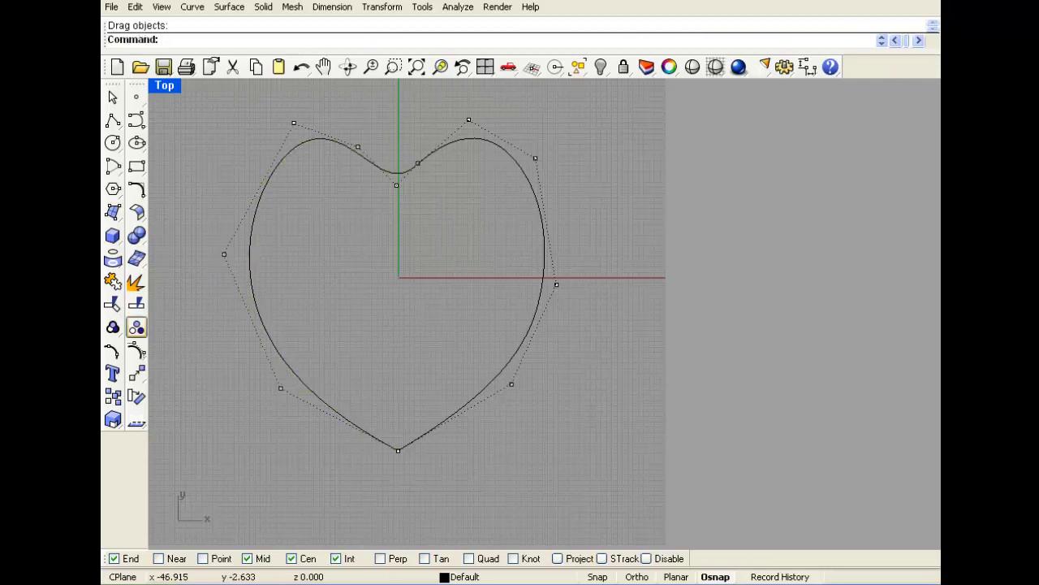
{"action": "key", "text": "F11"}
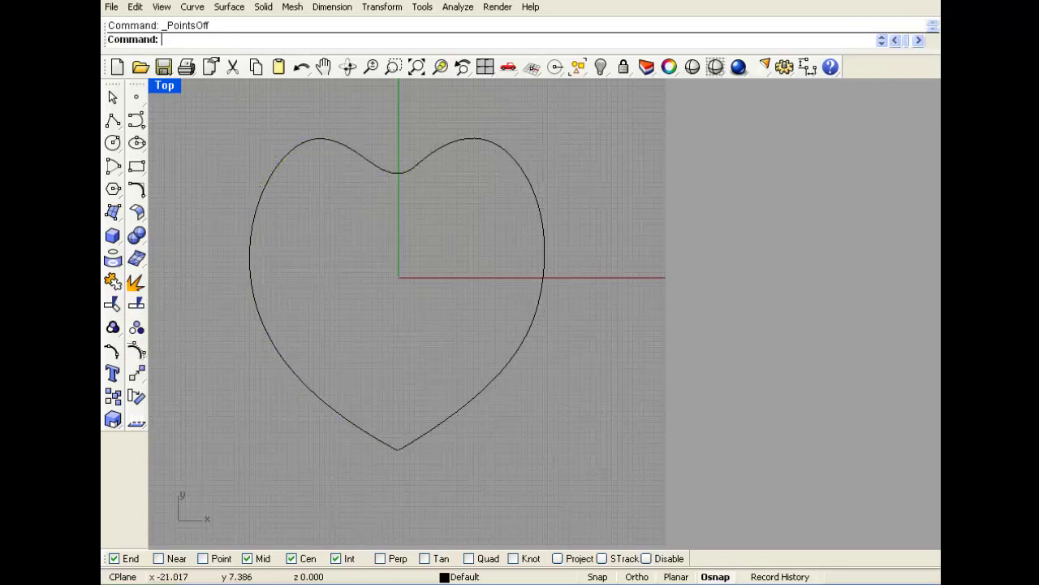
{"action": "left_click", "coordinate": [382, 6]}
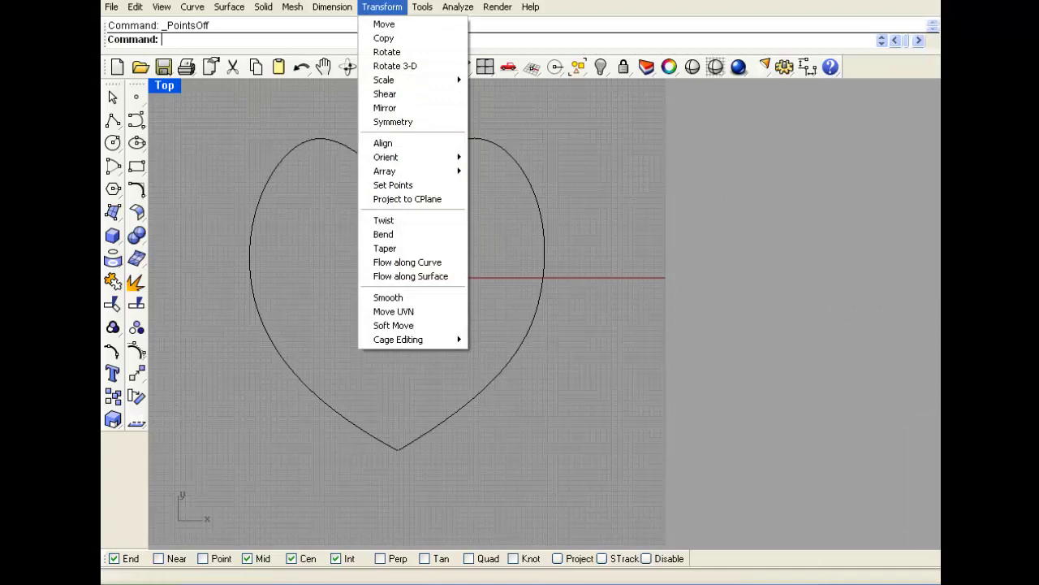
{"action": "mouse_move", "coordinate": [332, 8]}
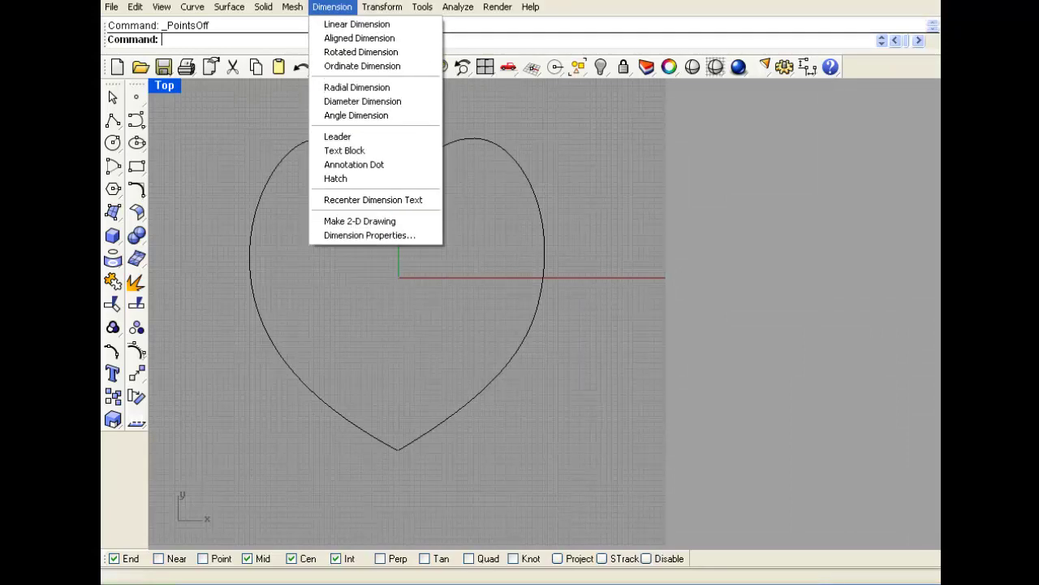
{"action": "mouse_move", "coordinate": [382, 6]}
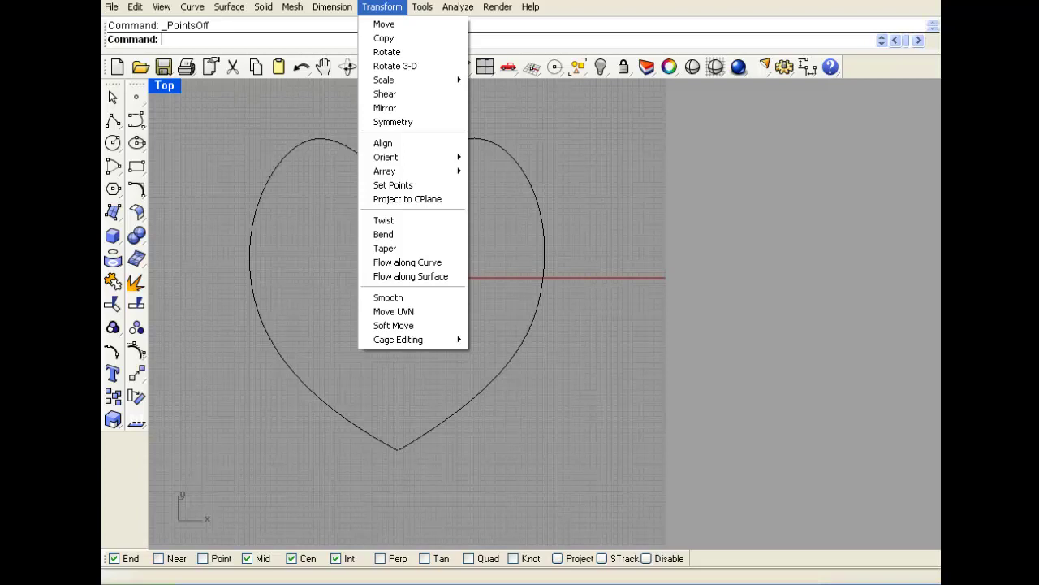
{"action": "left_click", "coordinate": [310, 167]}
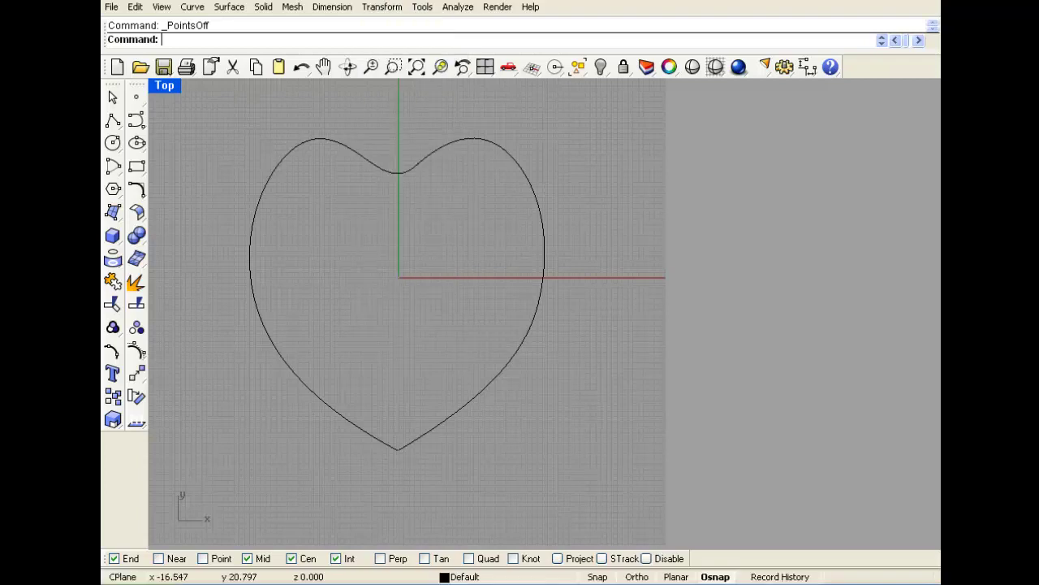
Return to the four-view layout and join the heart's two halves into one curve
{"action": "scroll", "coordinate": [326, 169], "scroll_direction": "down", "scroll_amount": 2}
{"action": "key", "text": "ctrl+a"}
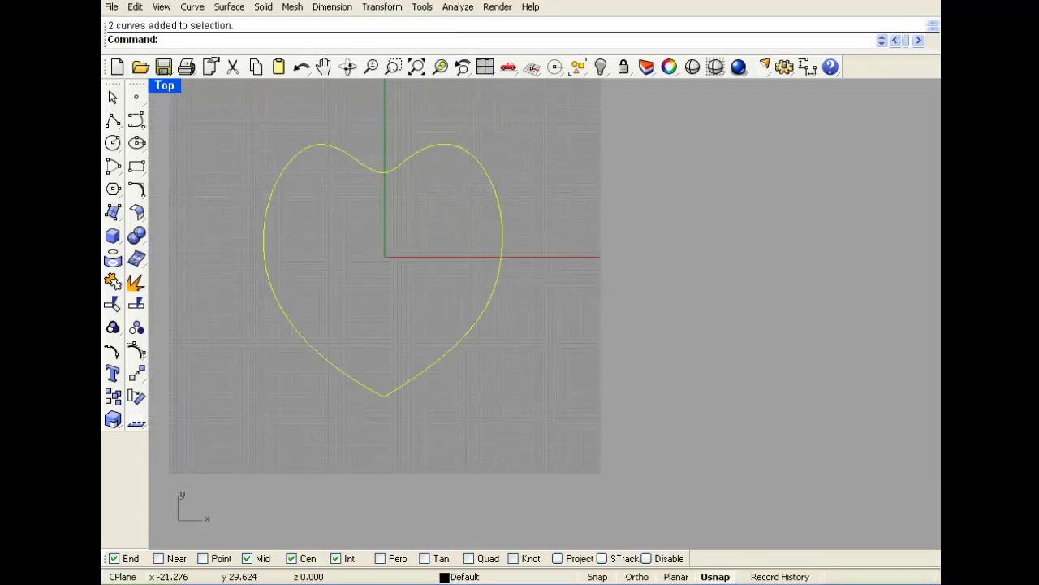
{"action": "double_click", "coordinate": [166, 86]}
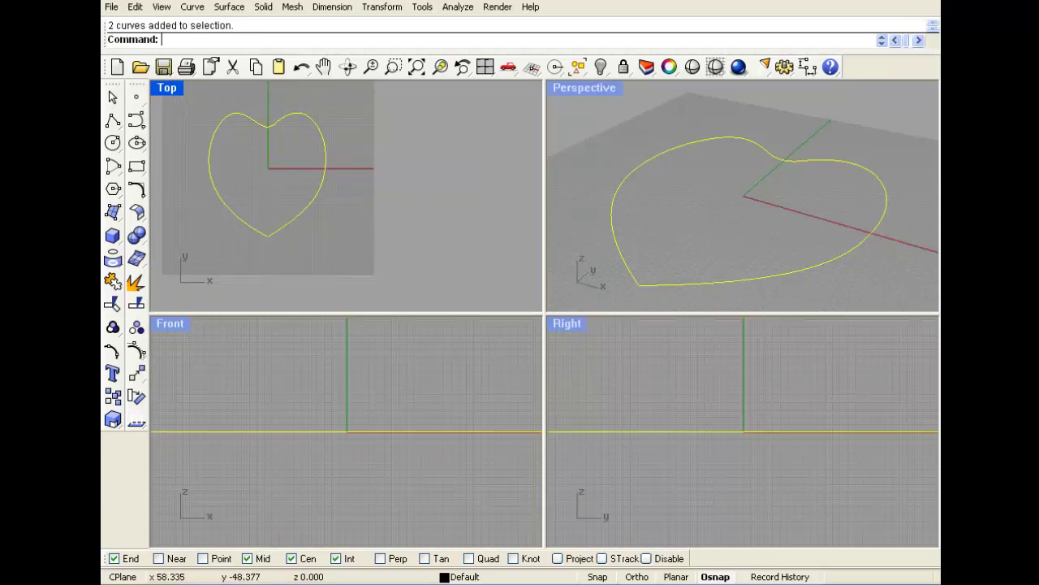
{"action": "left_click", "coordinate": [411, 217]}
{"action": "left_click_drag", "start_coordinate": [358, 238], "coordinate": [214, 116]}
{"action": "left_click", "coordinate": [266, 152]}
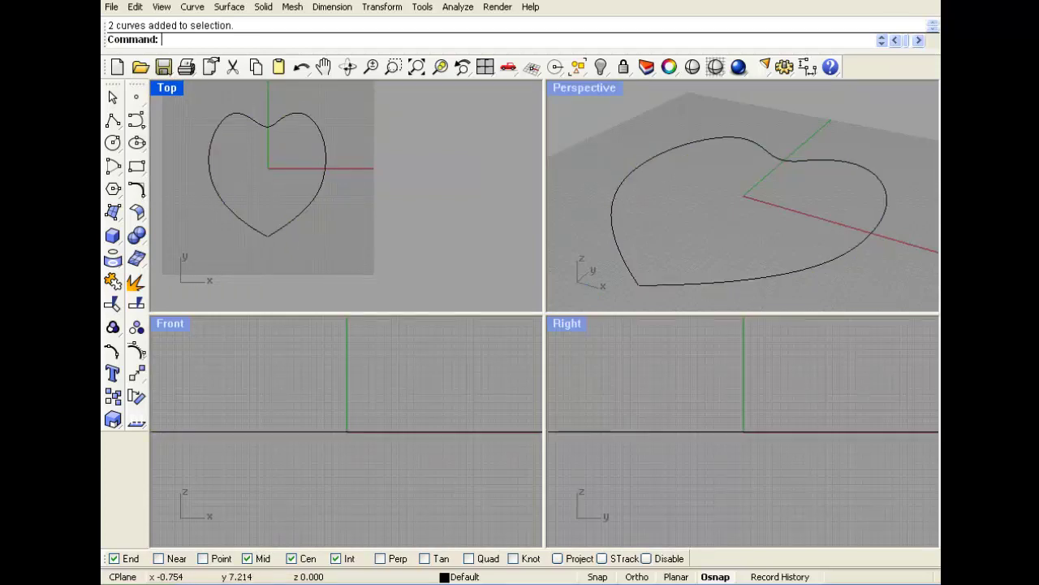
{"action": "left_click", "coordinate": [311, 120]}
{"action": "left_click", "coordinate": [216, 135]}
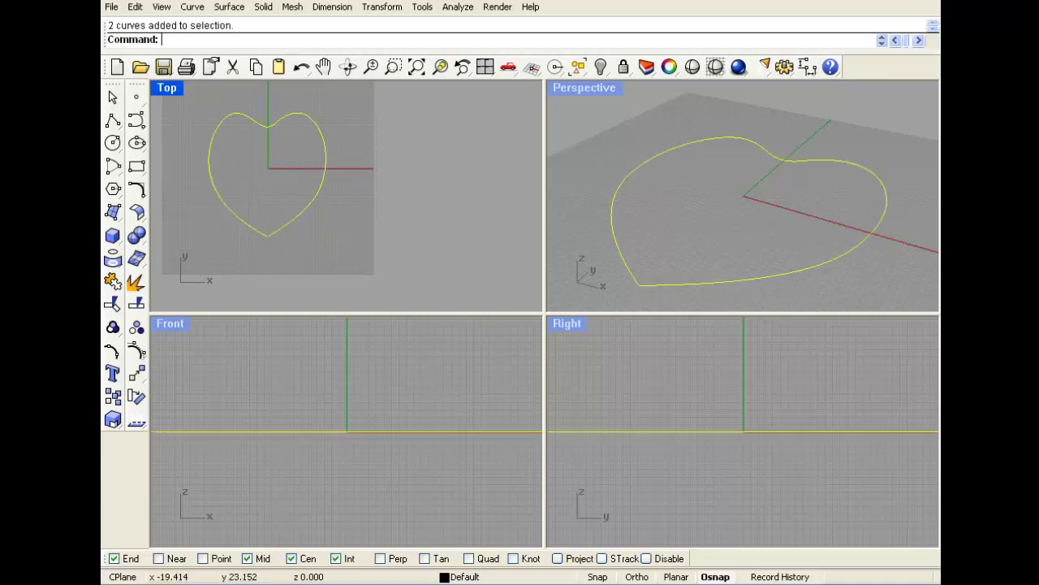
{"action": "left_click", "coordinate": [112, 281]}
Duplicate the heart curve in place and move one of the two to the right and slightly down in the Top view
{"action": "key", "text": "ctrl+c"}
{"action": "key", "text": "ctrl+v"}
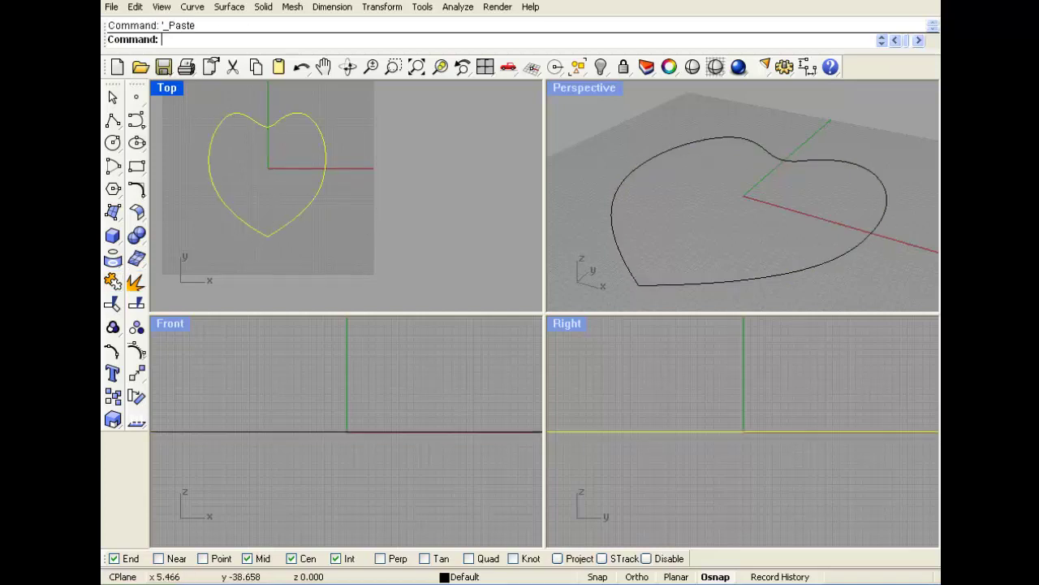
{"action": "left_click_drag", "start_coordinate": [278, 220], "coordinate": [348, 203]}
{"action": "left_click", "coordinate": [302, 207]}
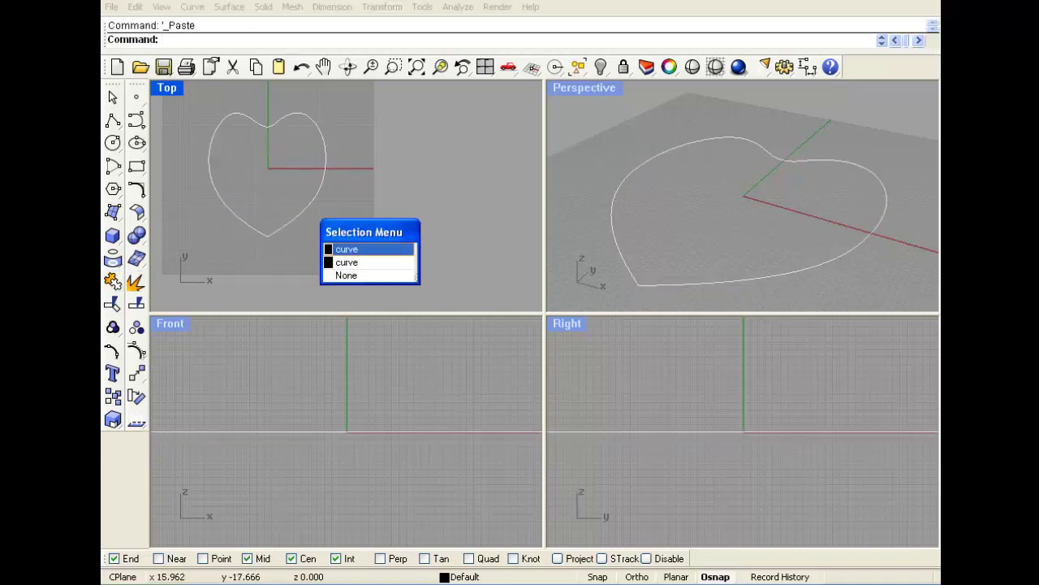
{"action": "left_click", "coordinate": [340, 243]}
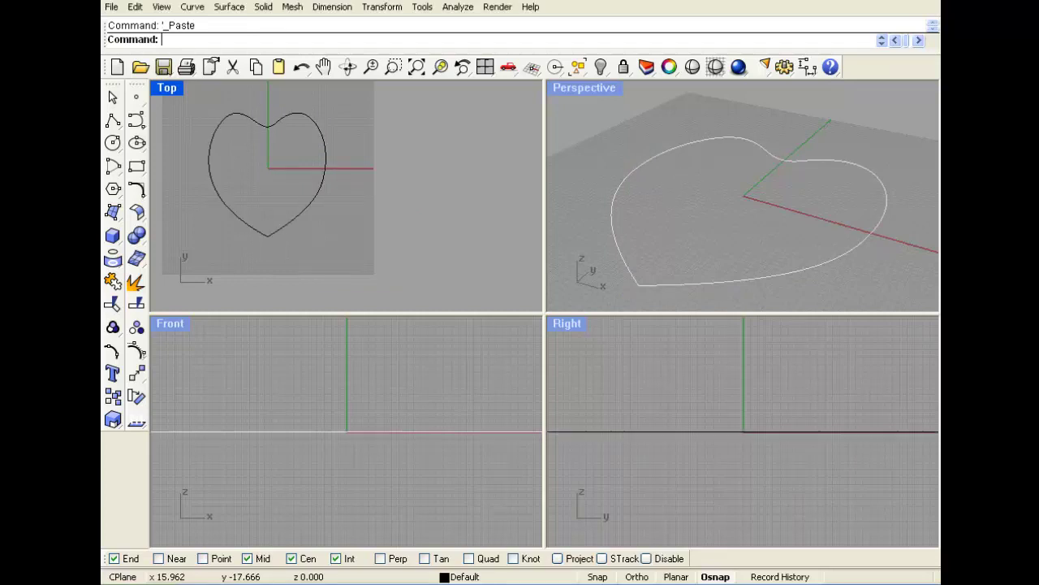
{"action": "left_click_drag", "start_coordinate": [300, 209], "coordinate": [367, 219]}
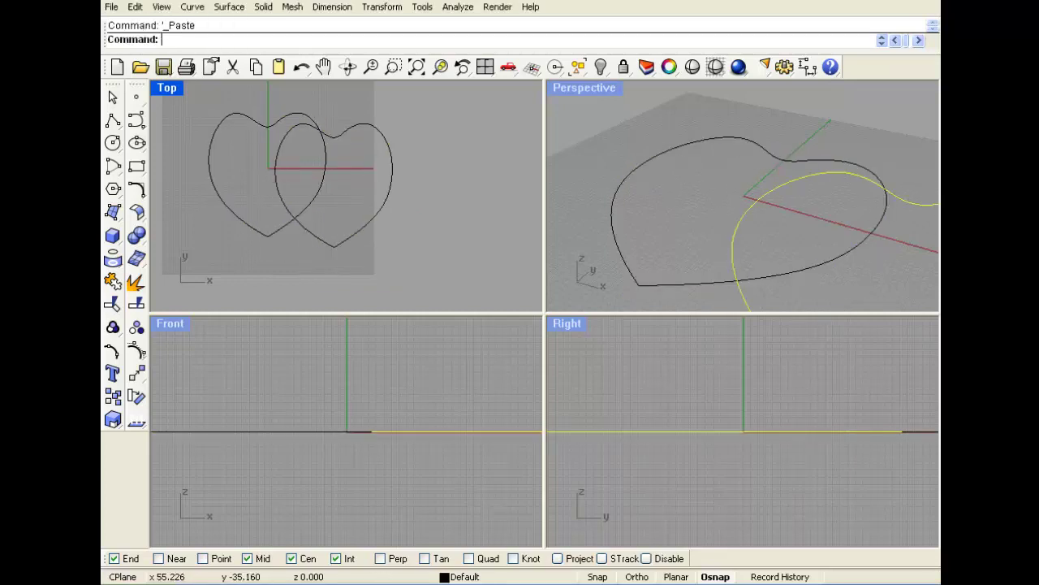
Place two more copies of the heart at different heights above the original in the Front view
{"action": "scroll", "coordinate": [443, 438], "scroll_direction": "down", "scroll_amount": 6}
{"action": "left_click_drag", "start_coordinate": [520, 434], "coordinate": [463, 375]}
{"action": "left_click", "coordinate": [381, 422]}
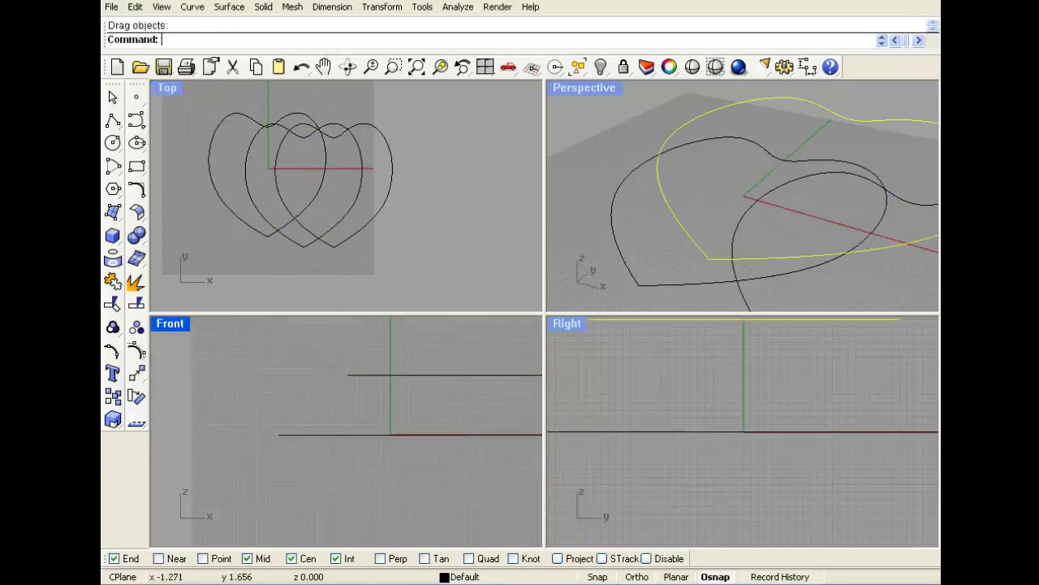
{"action": "left_click", "coordinate": [378, 434]}
{"action": "key", "text": "ctrl+c"}
{"action": "key", "text": "ctrl+v"}
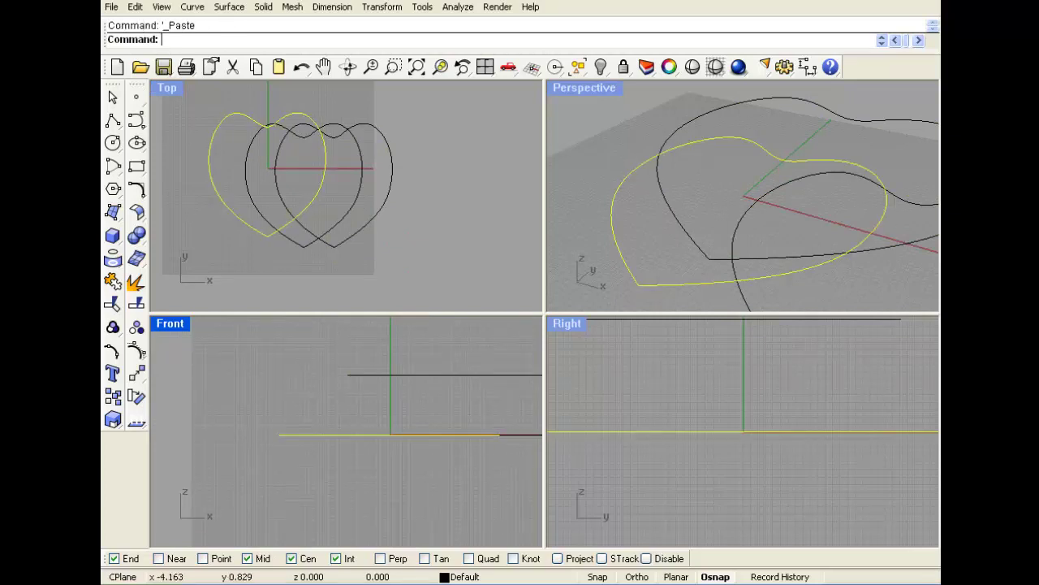
{"action": "left_click_drag", "start_coordinate": [373, 432], "coordinate": [405, 350]}
{"action": "left_click", "coordinate": [360, 399]}
Raise the offset heart still at ground level so it lies between the original and the copies above in the Front view
{"action": "scroll", "coordinate": [354, 400], "scroll_direction": "down", "scroll_amount": 6}
{"action": "right_click_drag", "start_coordinate": [389, 390], "coordinate": [363, 398]}
{"action": "left_click_drag", "start_coordinate": [453, 424], "coordinate": [445, 409]}
{"action": "key", "text": "Escape"}
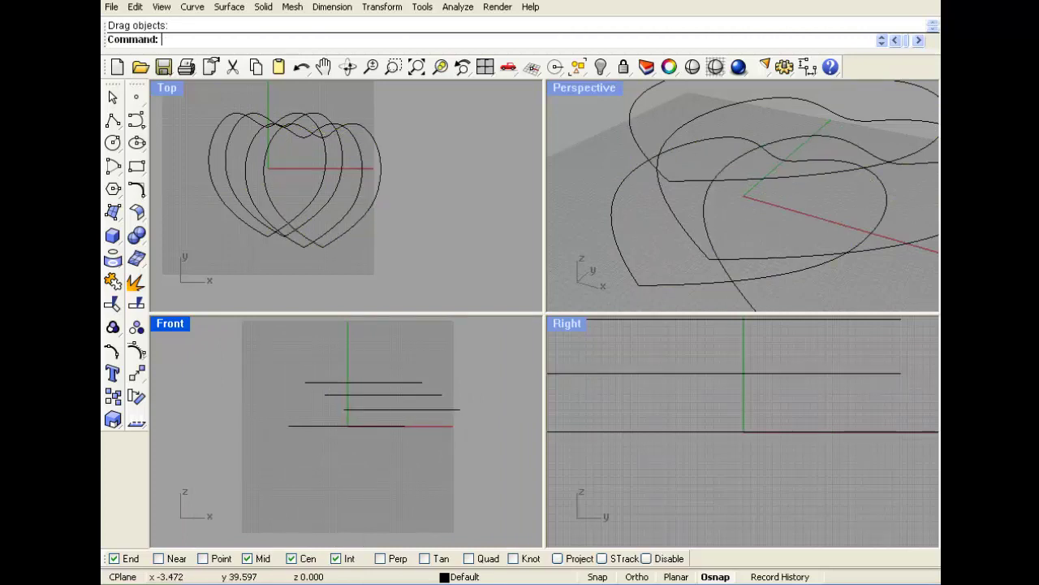
Turn on Planar mode and draw a closed, guitar-shaped control point curve in the Front view, placing a few points in the Top view
{"action": "left_click", "coordinate": [676, 577]}
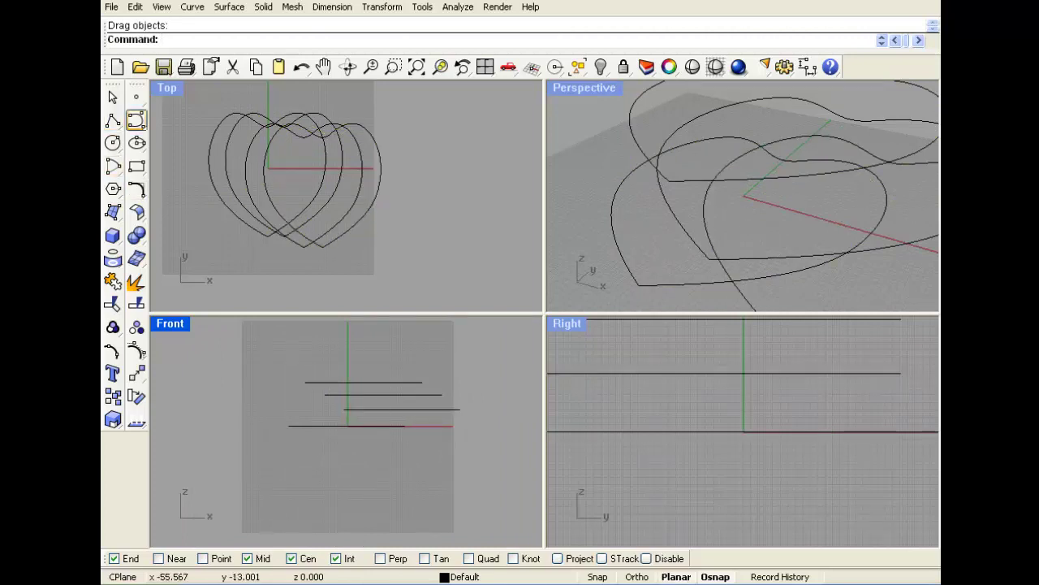
{"action": "left_click", "coordinate": [113, 121]}
{"action": "left_click", "coordinate": [314, 350]}
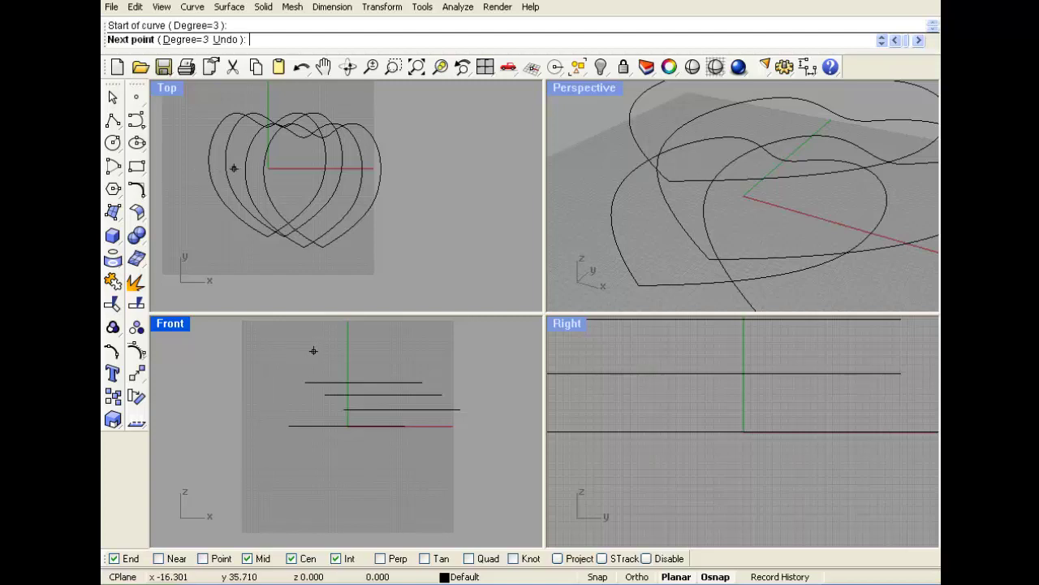
{"action": "left_click", "coordinate": [343, 326]}
{"action": "left_click", "coordinate": [375, 326]}
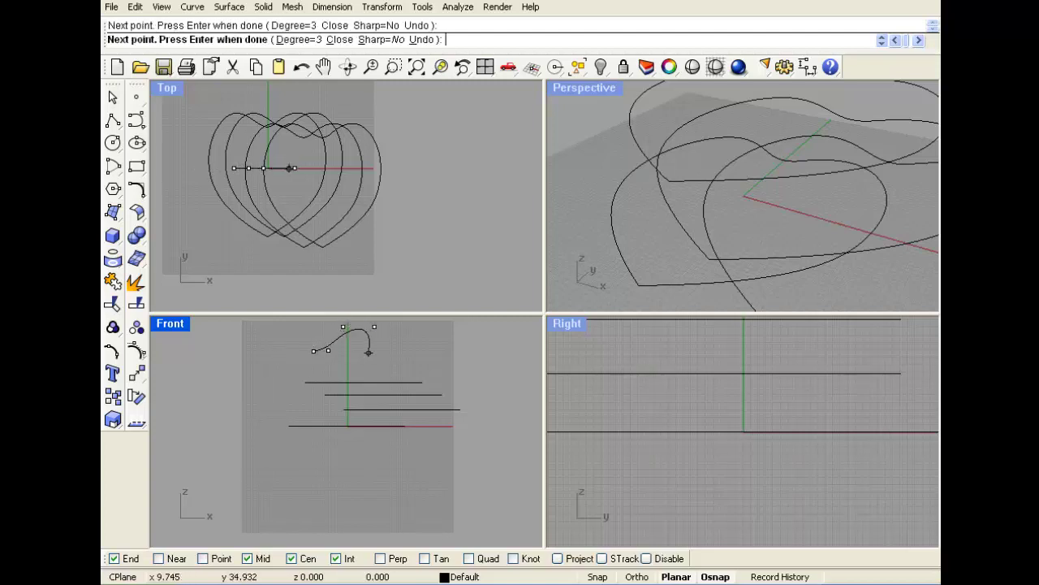
{"action": "left_click", "coordinate": [369, 353]}
{"action": "left_click", "coordinate": [350, 368]}
{"action": "left_click", "coordinate": [359, 409]}
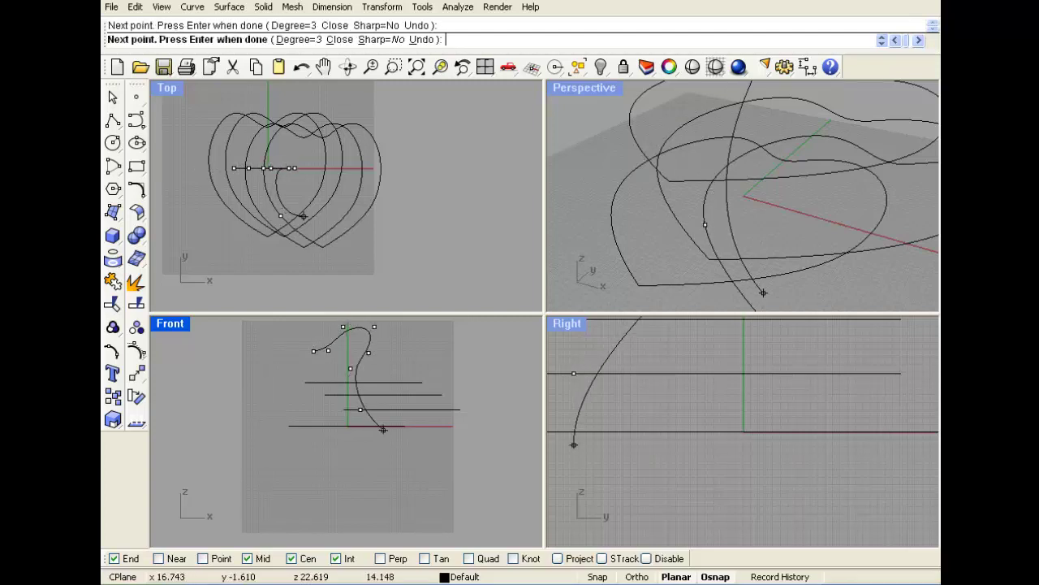
{"action": "left_click", "coordinate": [396, 425]}
{"action": "left_click", "coordinate": [393, 476]}
{"action": "left_click", "coordinate": [365, 514]}
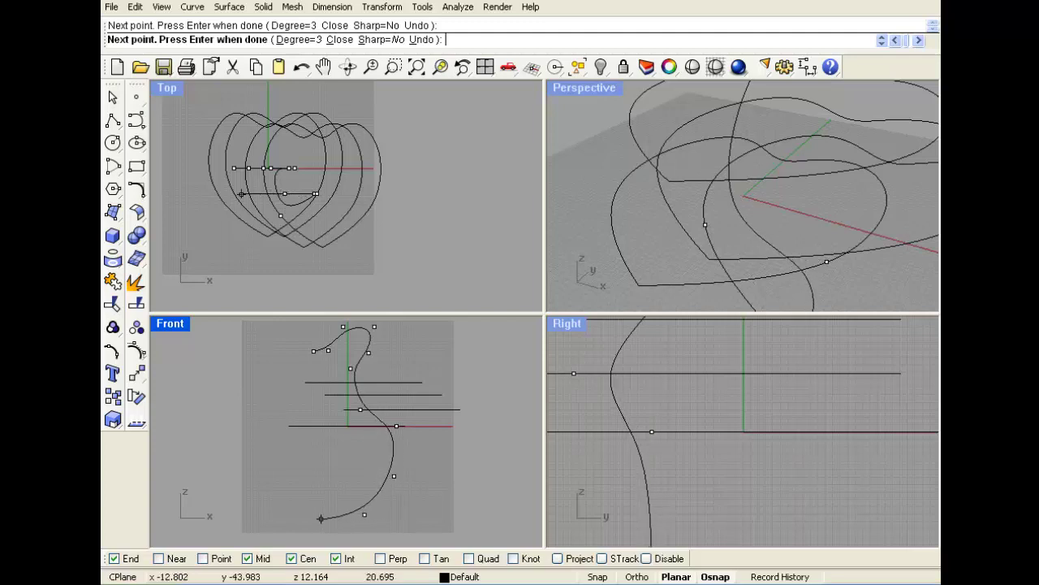
{"action": "left_click", "coordinate": [315, 518]}
{"action": "left_click", "coordinate": [261, 504]}
{"action": "left_click", "coordinate": [244, 450]}
{"action": "left_click", "coordinate": [266, 417]}
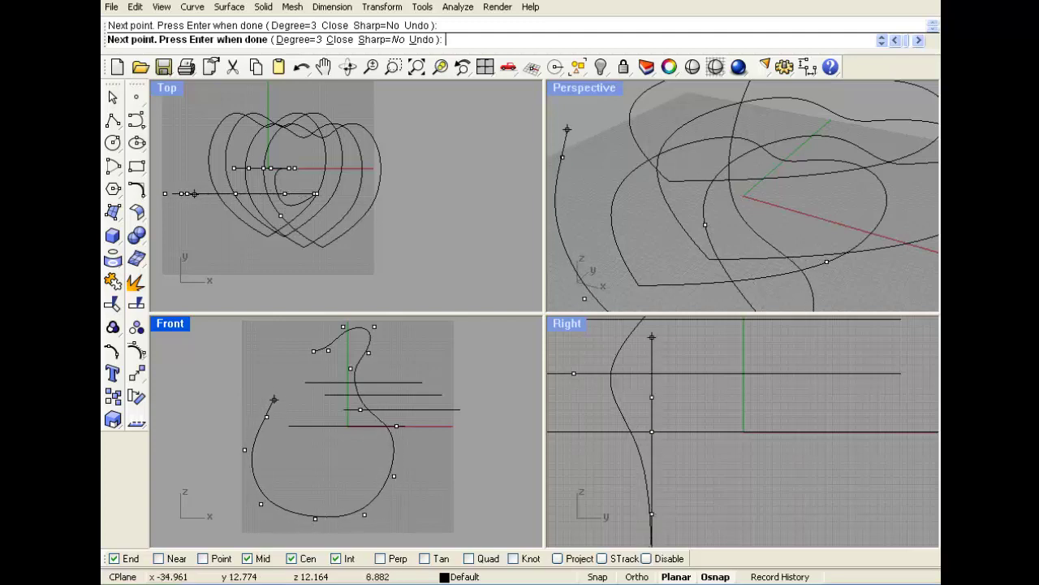
{"action": "left_click", "coordinate": [247, 304]}
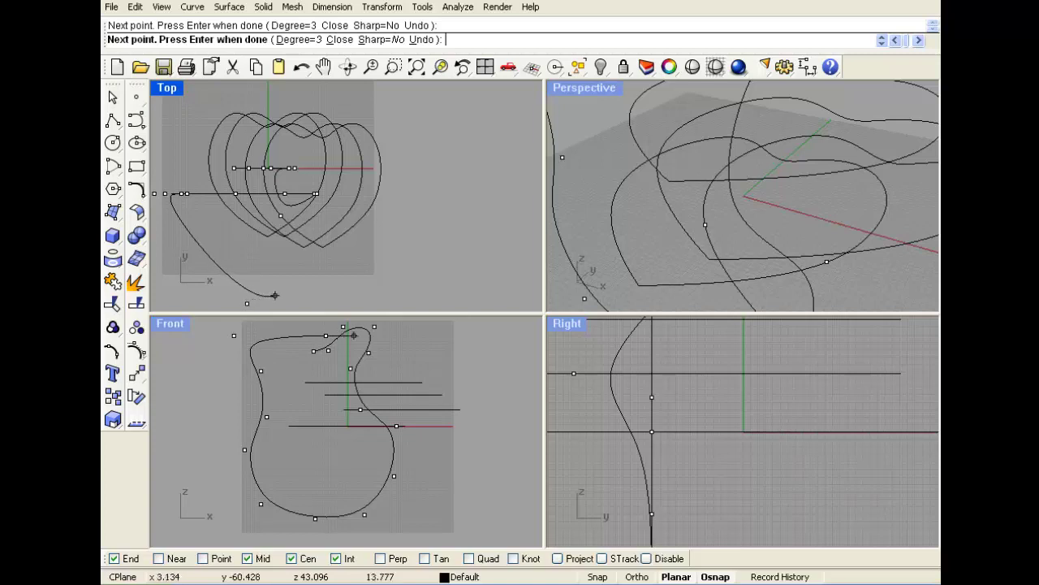
{"action": "left_click", "coordinate": [293, 328]}
{"action": "key", "text": "Return"}
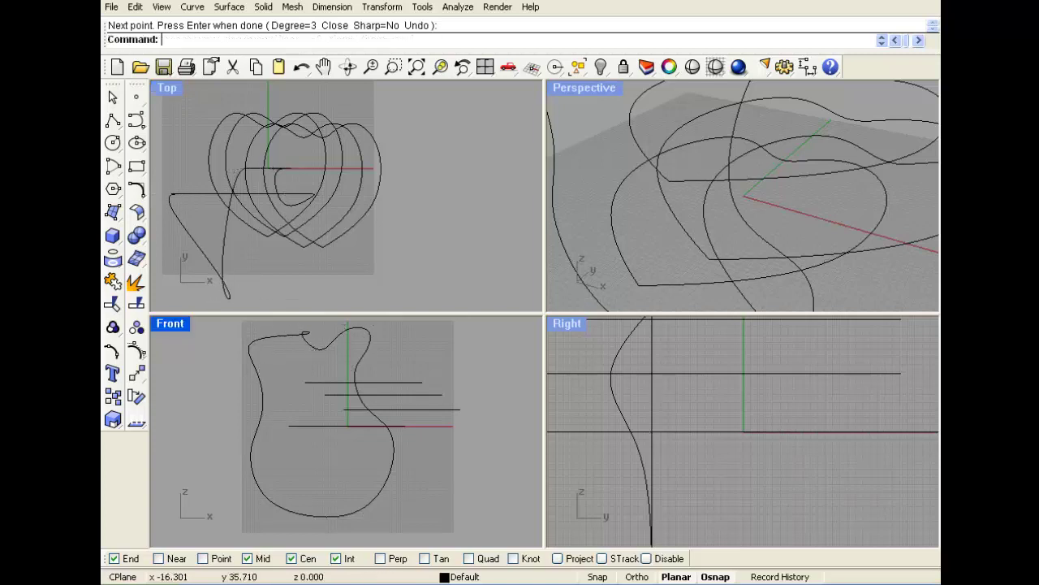
Turn off the Int, Cen and Mid object snaps, keeping only End
{"action": "scroll", "coordinate": [297, 378], "scroll_direction": "down", "scroll_amount": 2}
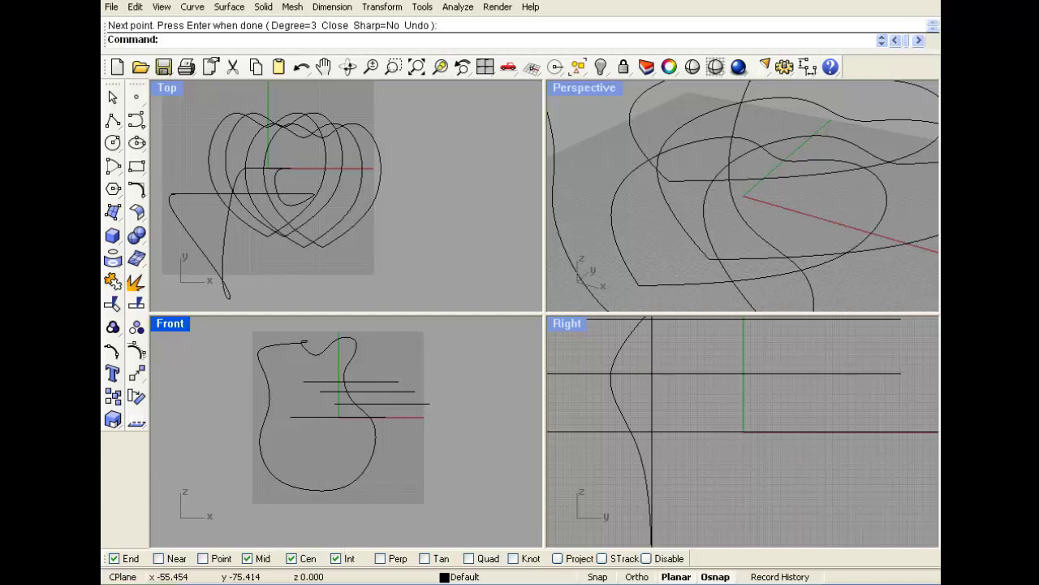
{"action": "left_click", "coordinate": [335, 558]}
{"action": "left_click", "coordinate": [291, 558]}
{"action": "left_click", "coordinate": [247, 557]}
Inspect the guitar-shaped curve from several angles in the Perspective view and turn Planar mode off
{"action": "left_click", "coordinate": [301, 195]}
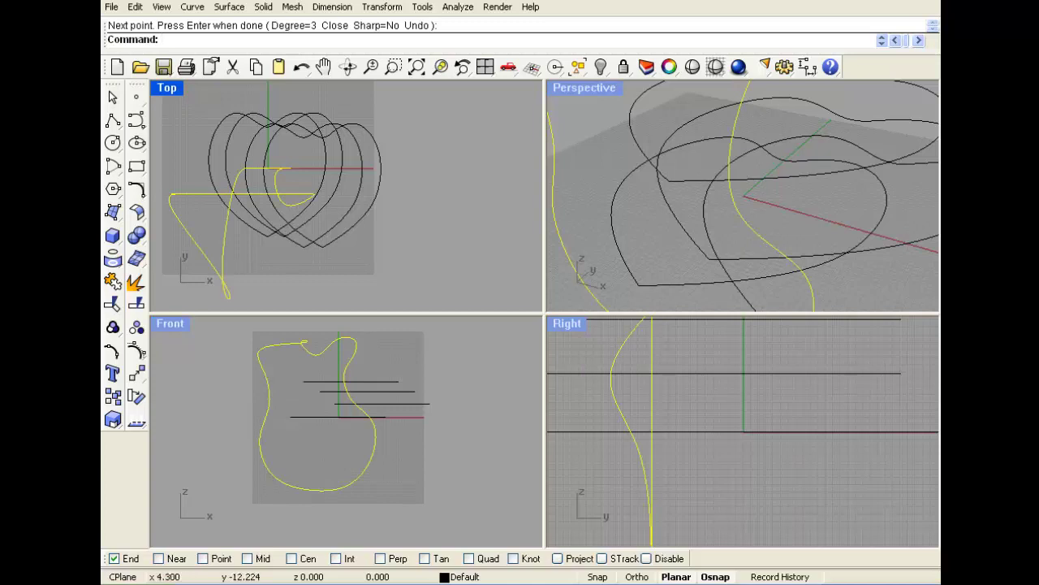
{"action": "scroll", "coordinate": [601, 213], "scroll_direction": "down", "scroll_amount": 8}
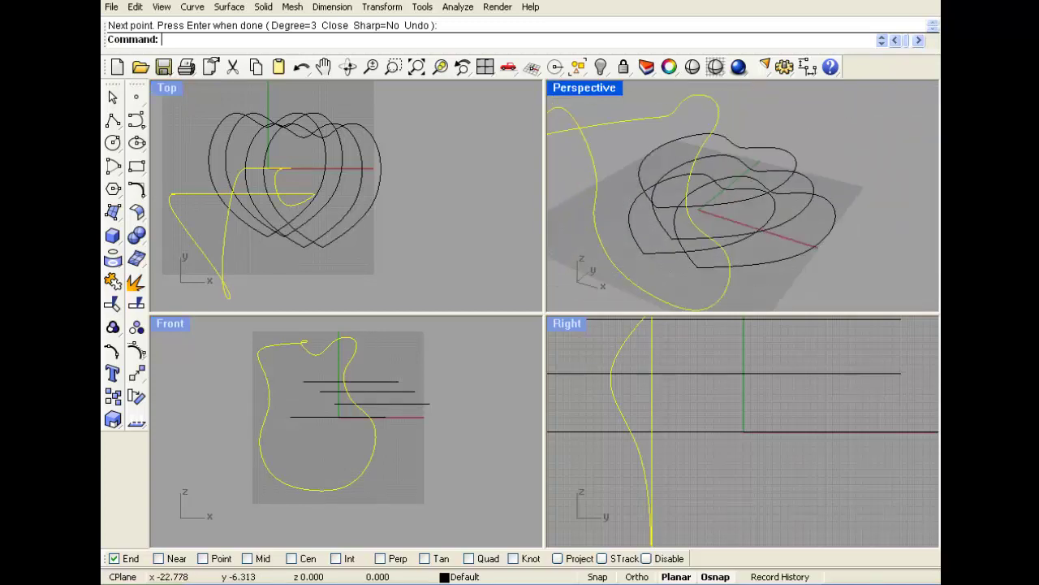
{"action": "right_click_drag", "start_coordinate": [605, 264], "coordinate": [755, 232]}
{"action": "scroll", "coordinate": [780, 211], "scroll_direction": "down", "scroll_amount": 4}
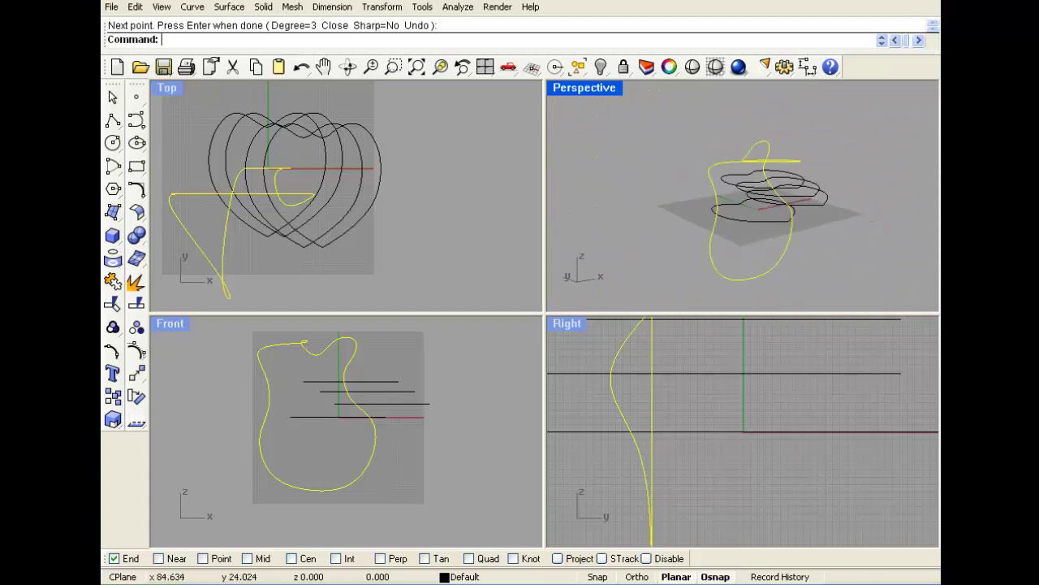
{"action": "right_click_drag", "start_coordinate": [804, 195], "coordinate": [726, 195]}
{"action": "left_click", "coordinate": [713, 194]}
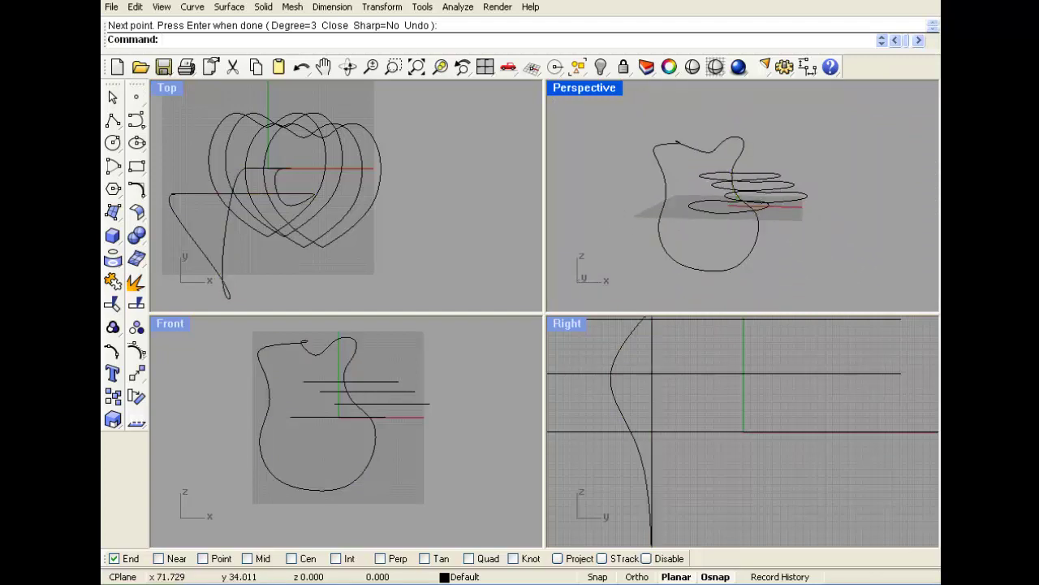
{"action": "left_click", "coordinate": [675, 577]}
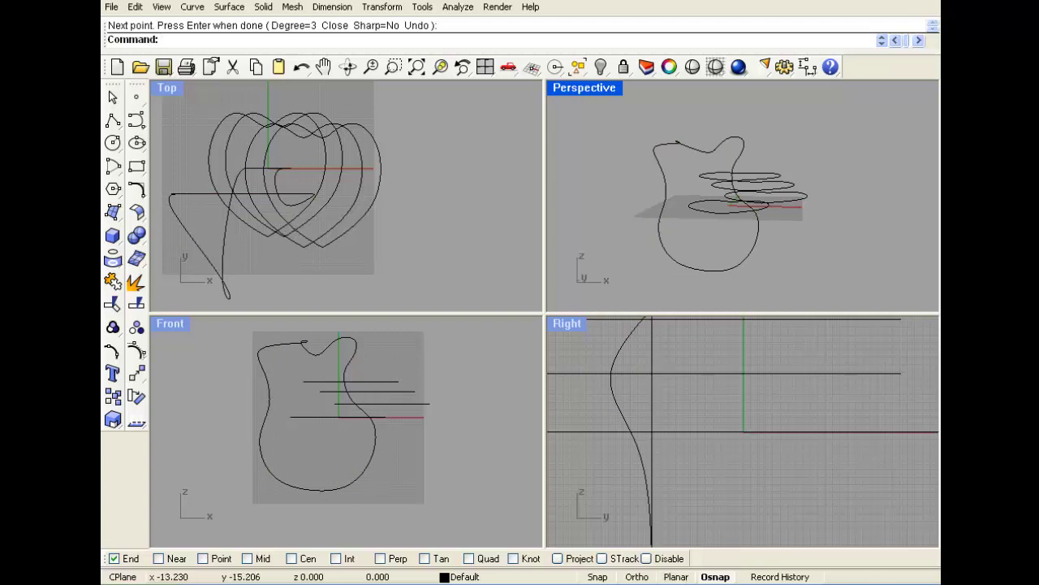
Create a four-corner surface in the Front view that encloses the whole guitar-shaped curve
{"action": "left_click", "coordinate": [426, 284]}
{"action": "scroll", "coordinate": [415, 241], "scroll_direction": "down", "scroll_amount": 4}
{"action": "right_click_drag", "start_coordinate": [413, 246], "coordinate": [394, 203]}
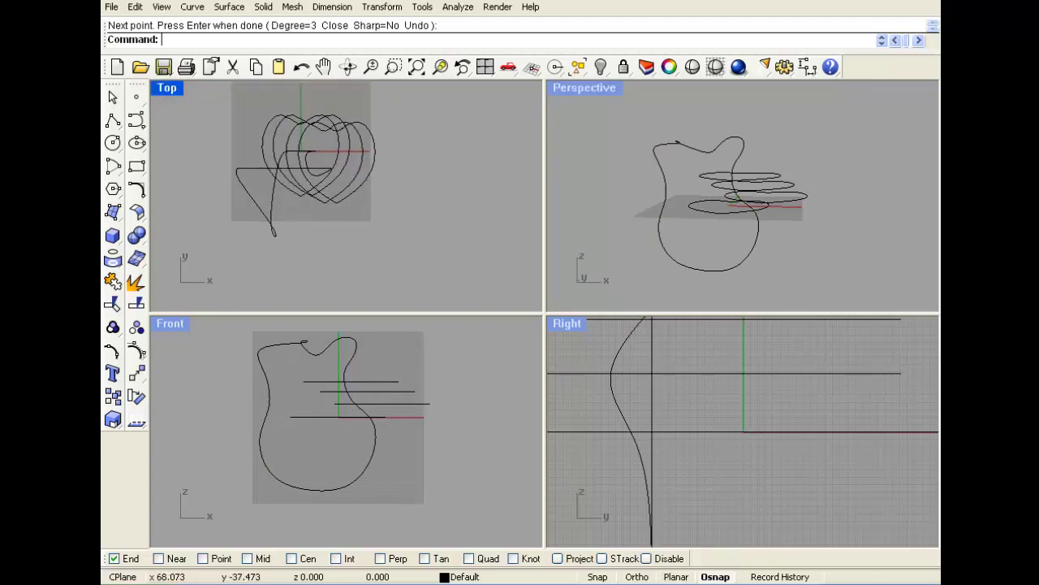
{"action": "left_click", "coordinate": [355, 343]}
{"action": "left_click", "coordinate": [296, 239]}
{"action": "left_click", "coordinate": [113, 212]}
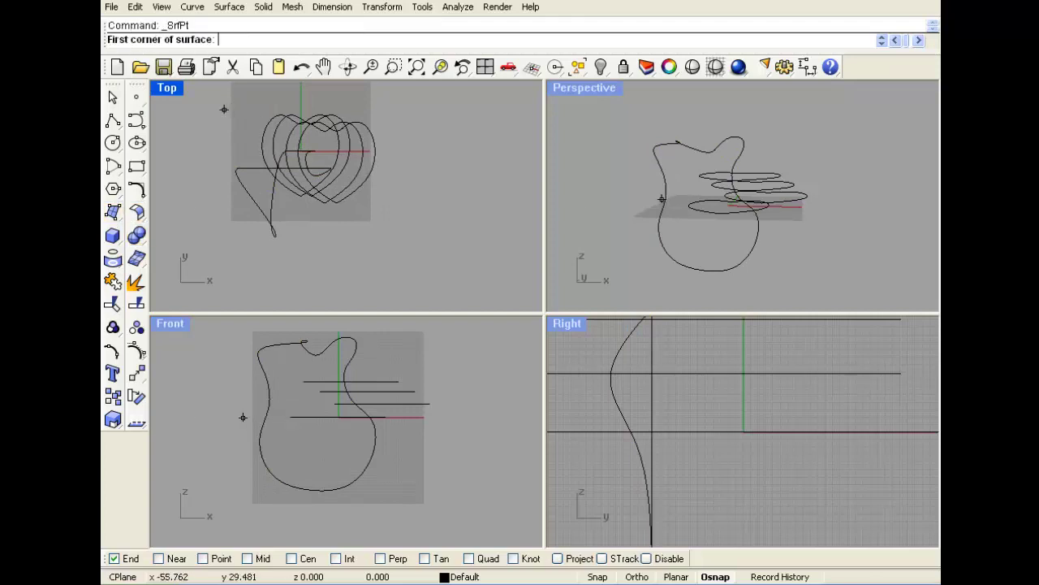
{"action": "scroll", "coordinate": [242, 415], "scroll_direction": "down", "scroll_amount": 3}
{"action": "left_click", "coordinate": [207, 353]}
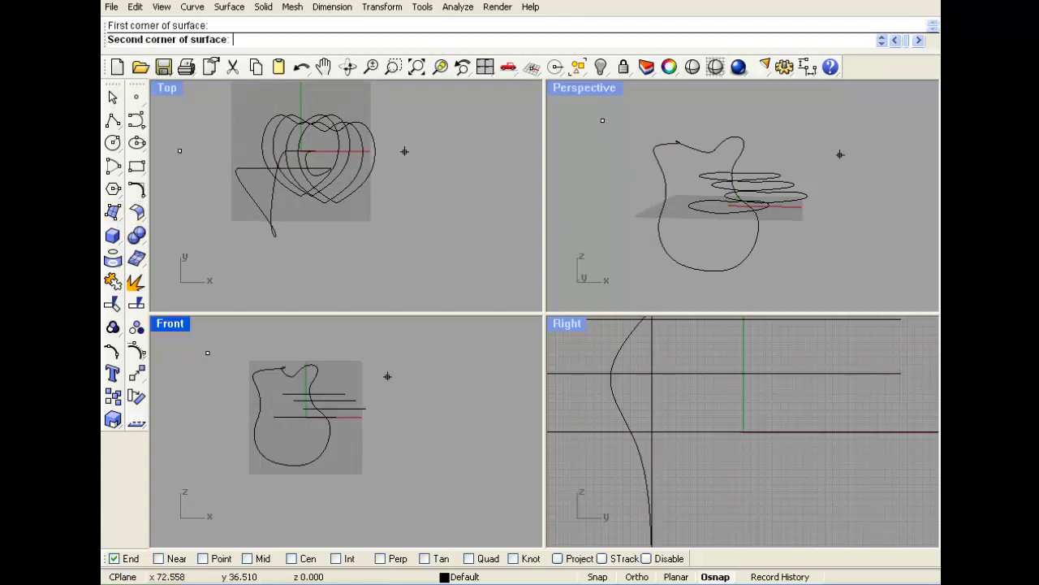
{"action": "left_click", "coordinate": [376, 353]}
{"action": "left_click", "coordinate": [383, 504]}
{"action": "left_click", "coordinate": [207, 504]}
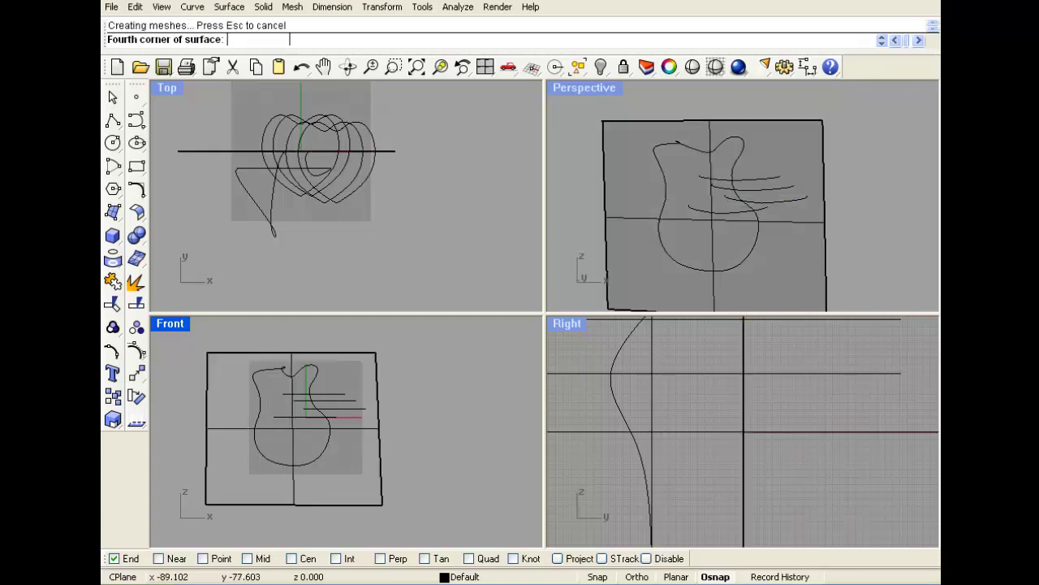
Move the guitar-shaped curve in front of the surface in the Top view and pull it onto the surface, keeping the input curve
{"action": "left_click", "coordinate": [316, 370]}
{"action": "left_click_drag", "start_coordinate": [302, 149], "coordinate": [302, 225]}
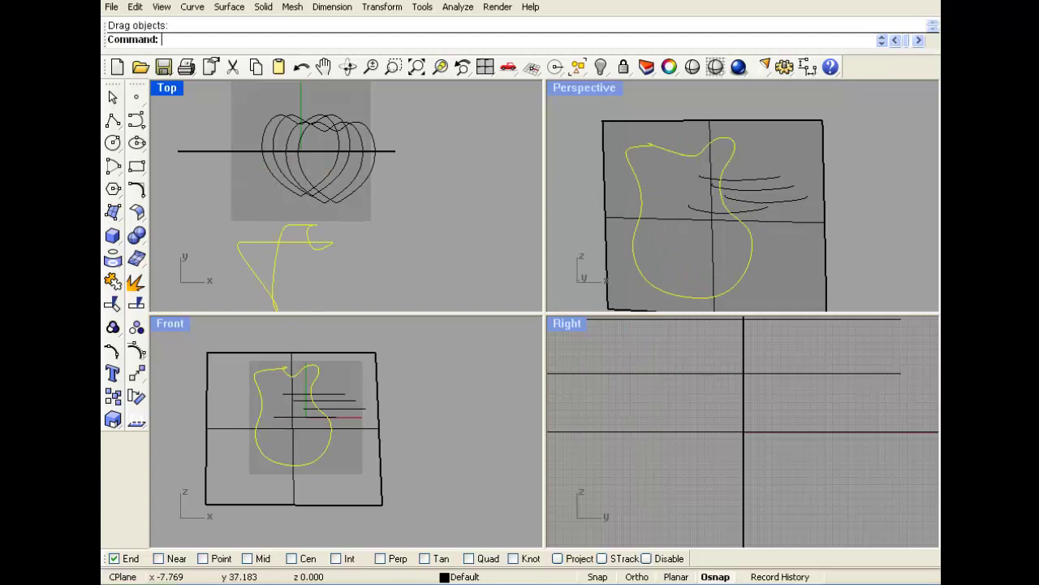
{"action": "left_click", "coordinate": [191, 7]}
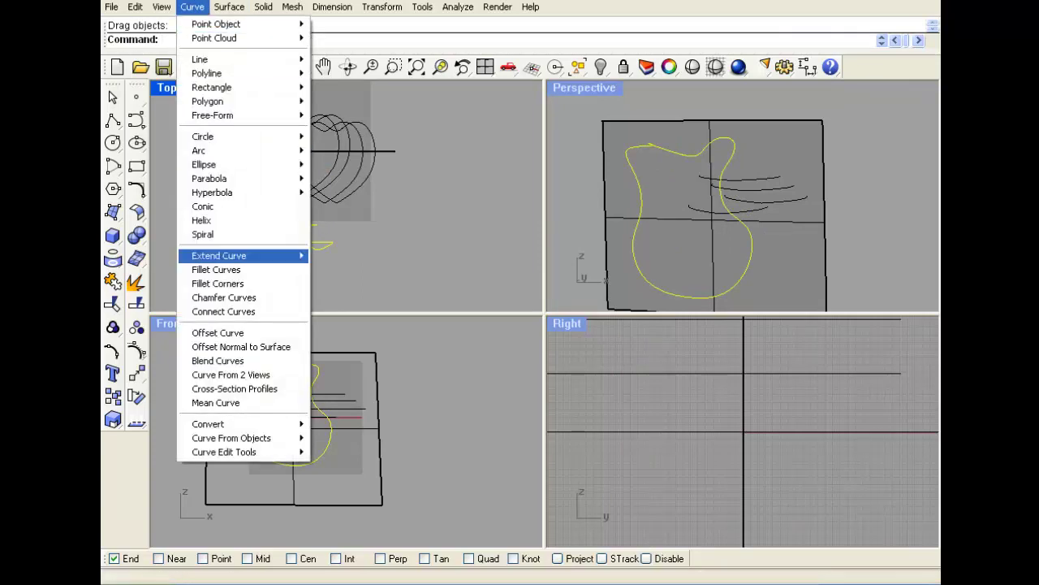
{"action": "mouse_move", "coordinate": [231, 438]}
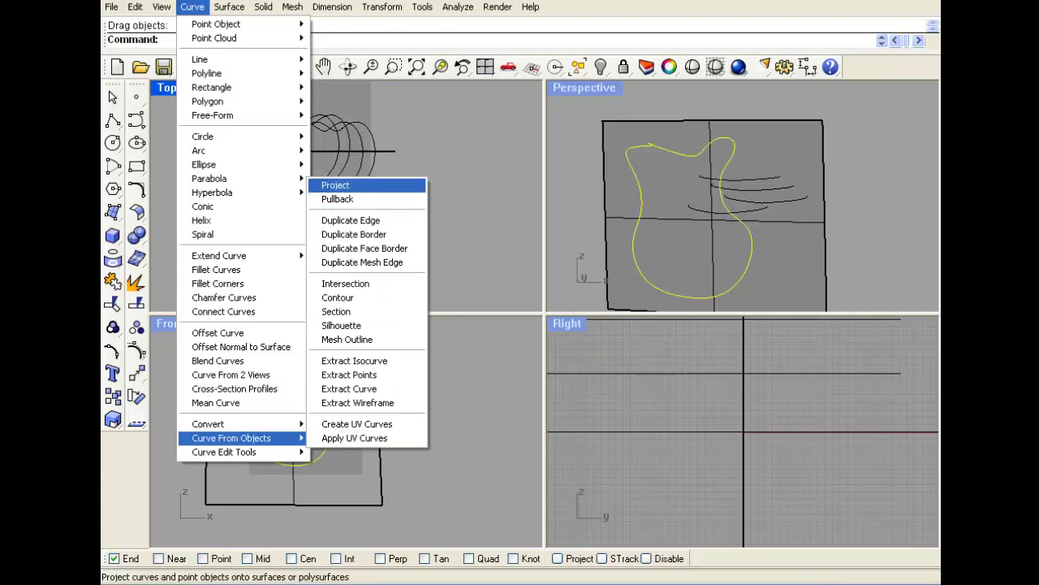
{"action": "left_click", "coordinate": [337, 199]}
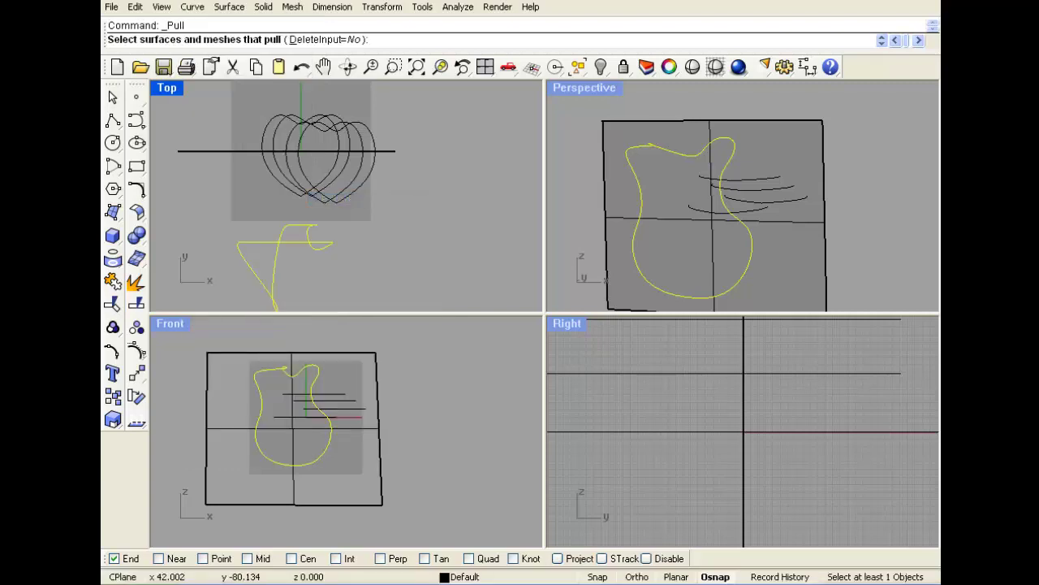
{"action": "left_click", "coordinate": [345, 151]}
{"action": "key", "text": "Return"}
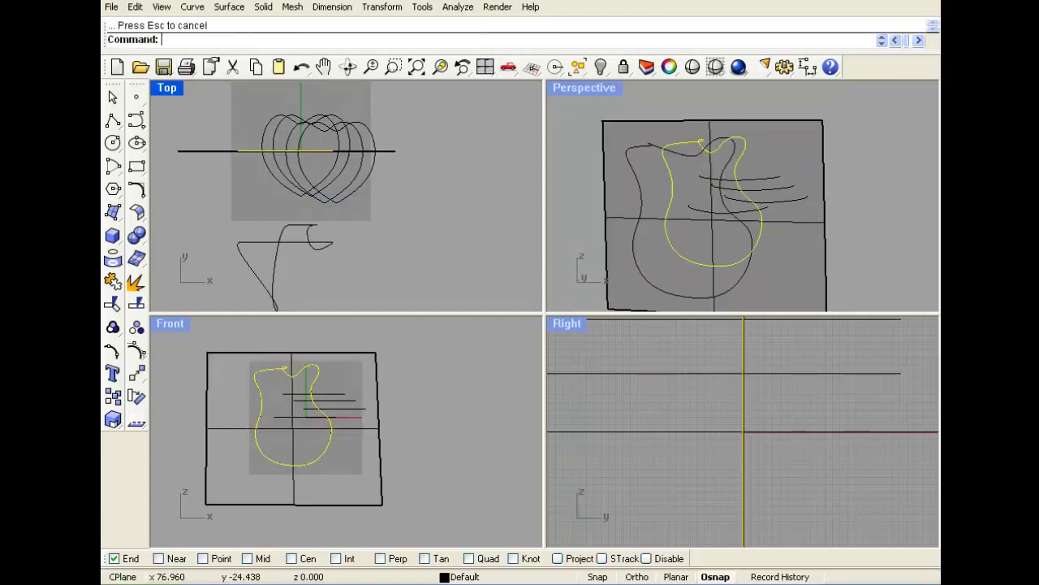
Move the pulled flat curve behind the surface in the Top view and delete the original non-planar guitar curve
{"action": "left_click_drag", "start_coordinate": [246, 151], "coordinate": [248, 99], "text": "shift"}
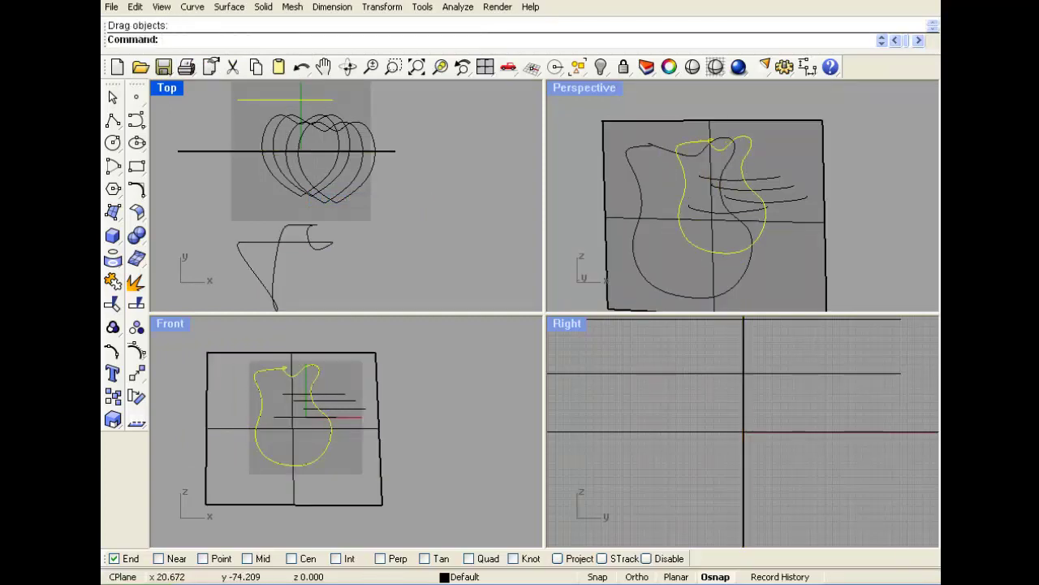
{"action": "left_click", "coordinate": [323, 251]}
{"action": "key", "text": "Delete"}
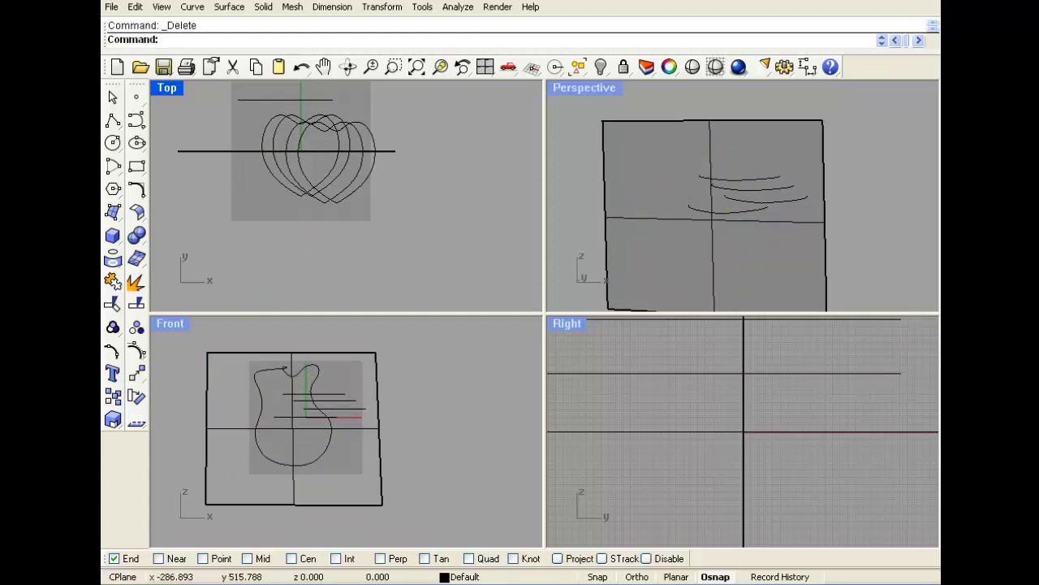
Delete the four-corner surface and the flattened guitar curve, leaving only the heart curves
{"action": "left_click", "coordinate": [603, 156]}
{"action": "key", "text": "Delete"}
{"action": "mouse_move", "coordinate": [696, 209]}
{"action": "right_mouse_down"}
{"action": "mouse_move", "coordinate": [808, 216]}
{"action": "mouse_move", "coordinate": [735, 219]}
{"action": "mouse_move", "coordinate": [751, 248]}
{"action": "mouse_move", "coordinate": [737, 190]}
{"action": "mouse_move", "coordinate": [710, 228]}
{"action": "mouse_move", "coordinate": [703, 196]}
{"action": "right_mouse_up"}
{"action": "scroll", "coordinate": [763, 207], "scroll_direction": "up", "scroll_amount": 3}
{"action": "scroll", "coordinate": [737, 190], "scroll_direction": "down", "scroll_amount": 2}
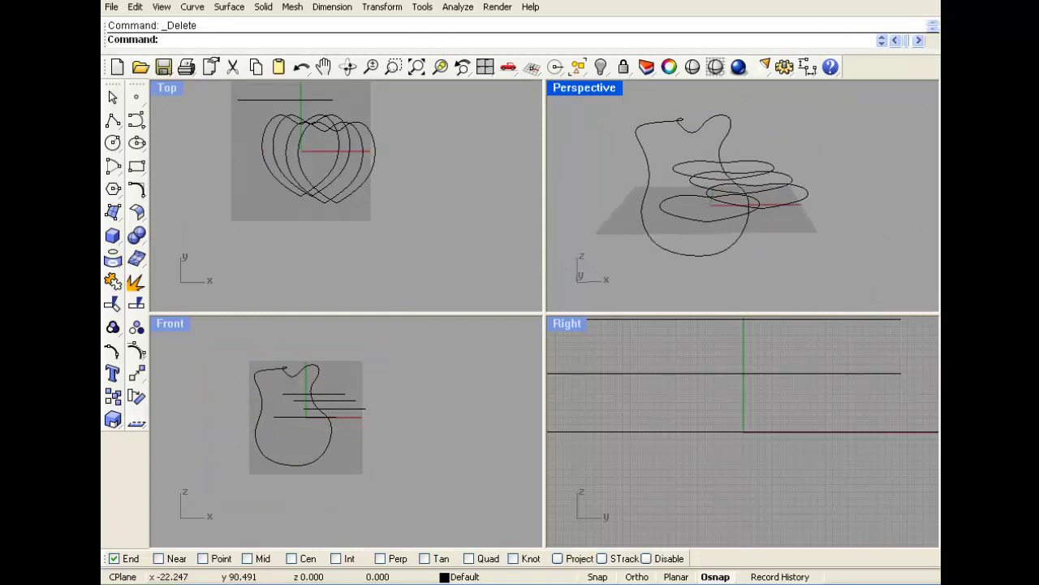
{"action": "left_click", "coordinate": [730, 121]}
{"action": "key", "text": "Delete"}
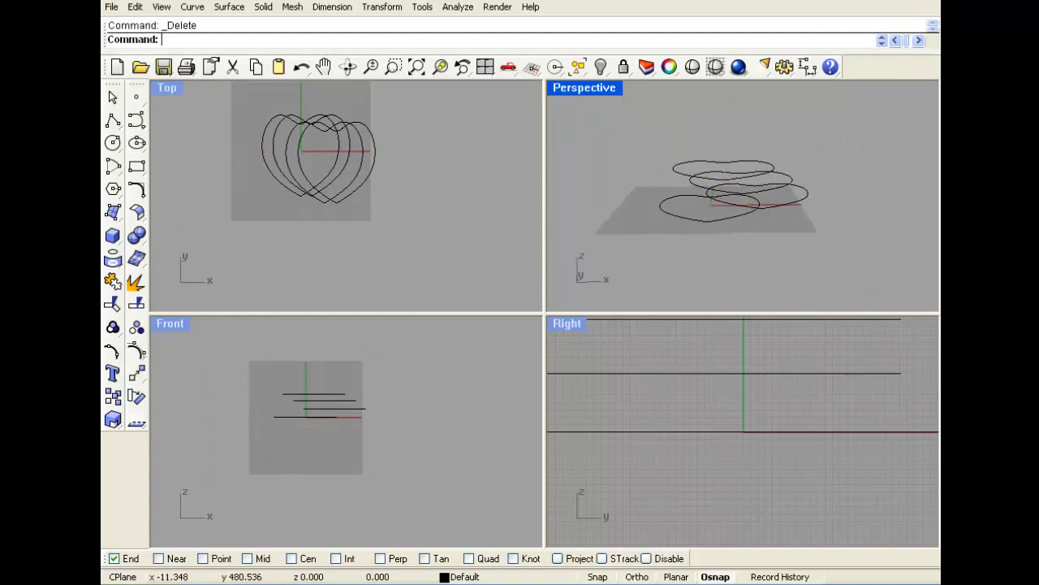
Hide the three raised heart curves, leaving the ground-level heart shown
{"action": "key", "text": "ctrl+a"}
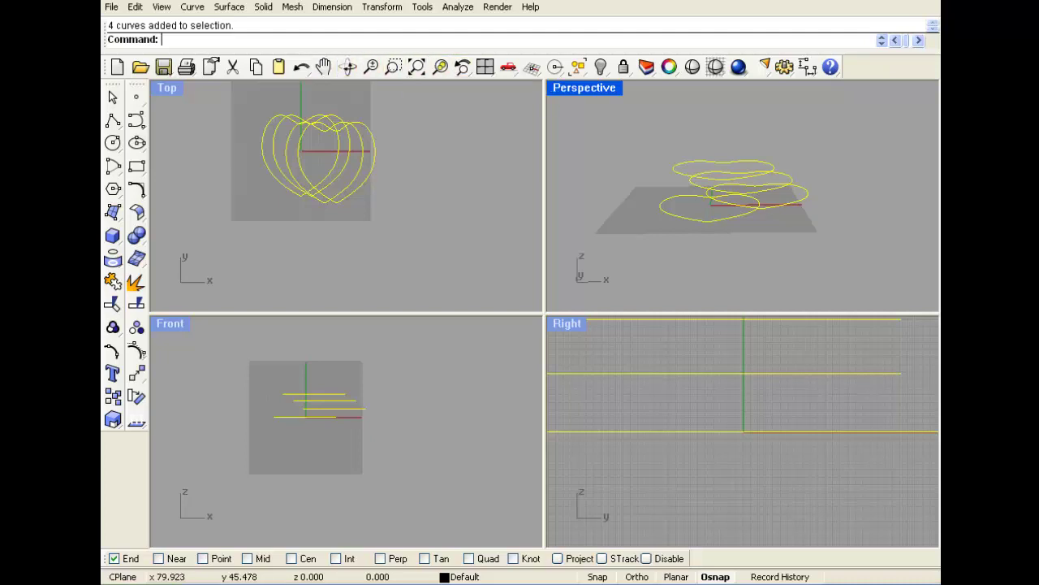
{"action": "left_click", "coordinate": [318, 237]}
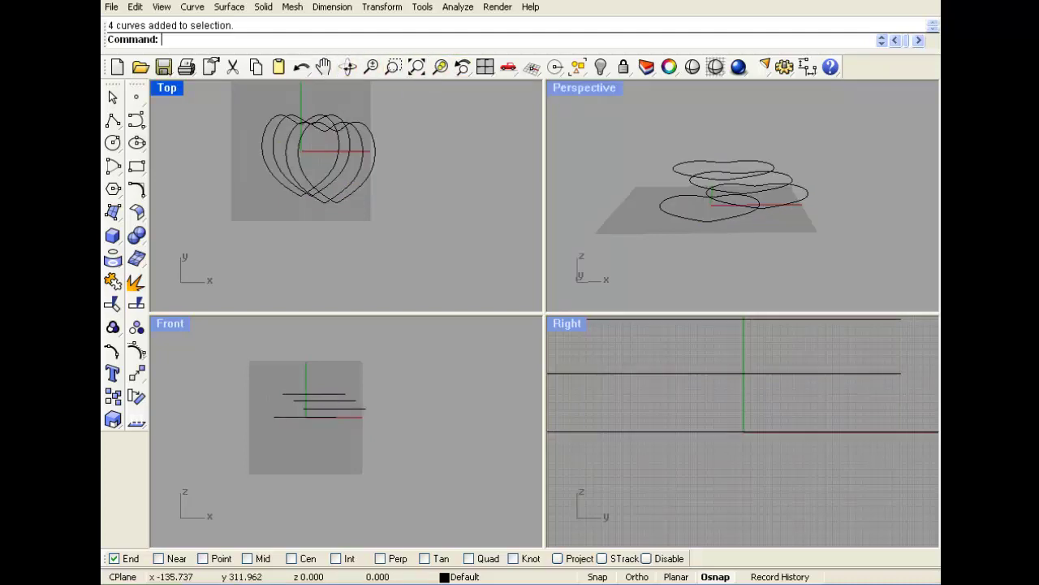
{"action": "left_click_drag", "start_coordinate": [819, 122], "coordinate": [819, 232]}
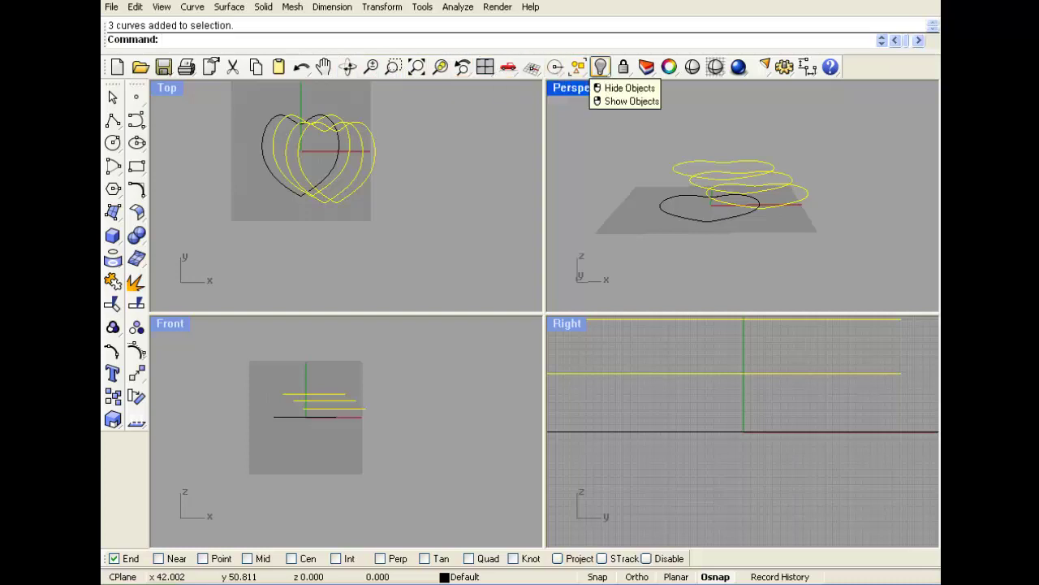
{"action": "left_click", "coordinate": [600, 67]}
Raise the remaining heart curve straight up above the construction plane grid in the Front view
{"action": "left_click", "coordinate": [347, 189]}
{"action": "left_click_drag", "start_coordinate": [356, 193], "coordinate": [315, 172]}
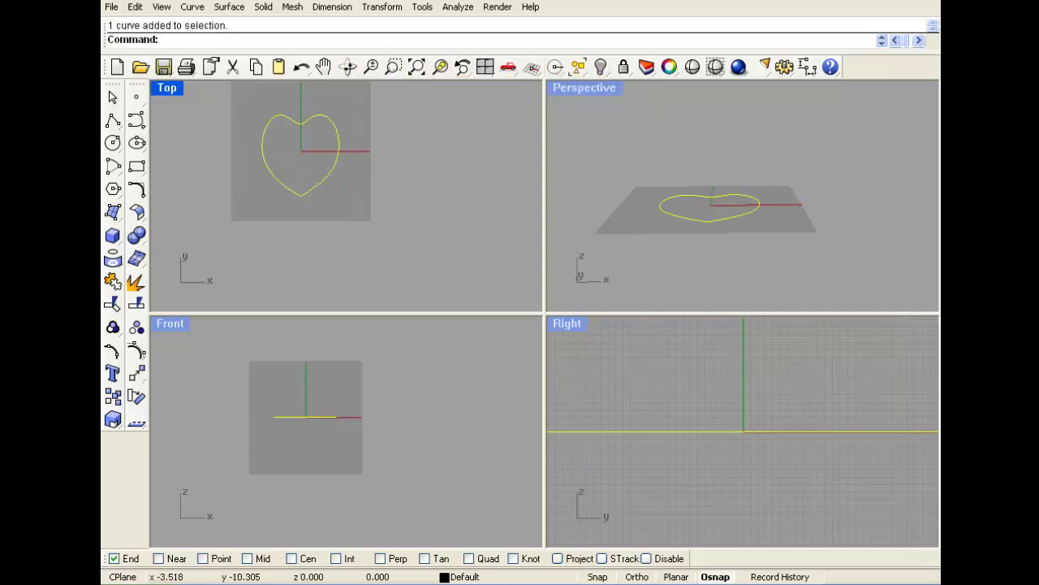
{"action": "left_click_drag", "start_coordinate": [303, 415], "coordinate": [303, 355]}
{"action": "left_click", "coordinate": [419, 227]}
{"action": "left_click", "coordinate": [652, 182]}
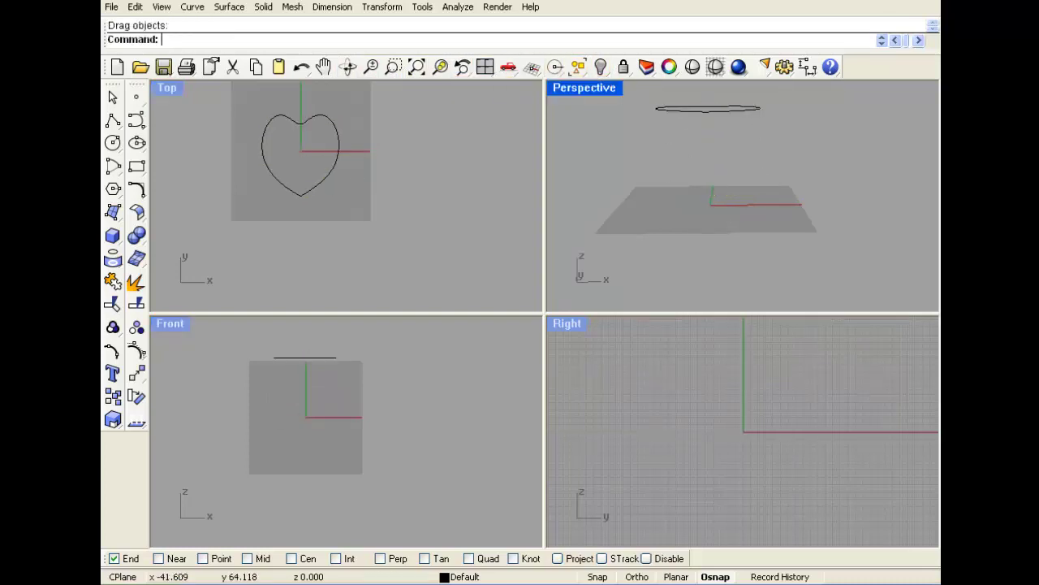
{"action": "right_click_drag", "start_coordinate": [652, 183], "coordinate": [656, 210]}
{"action": "scroll", "coordinate": [656, 210], "scroll_direction": "down", "scroll_amount": 2}
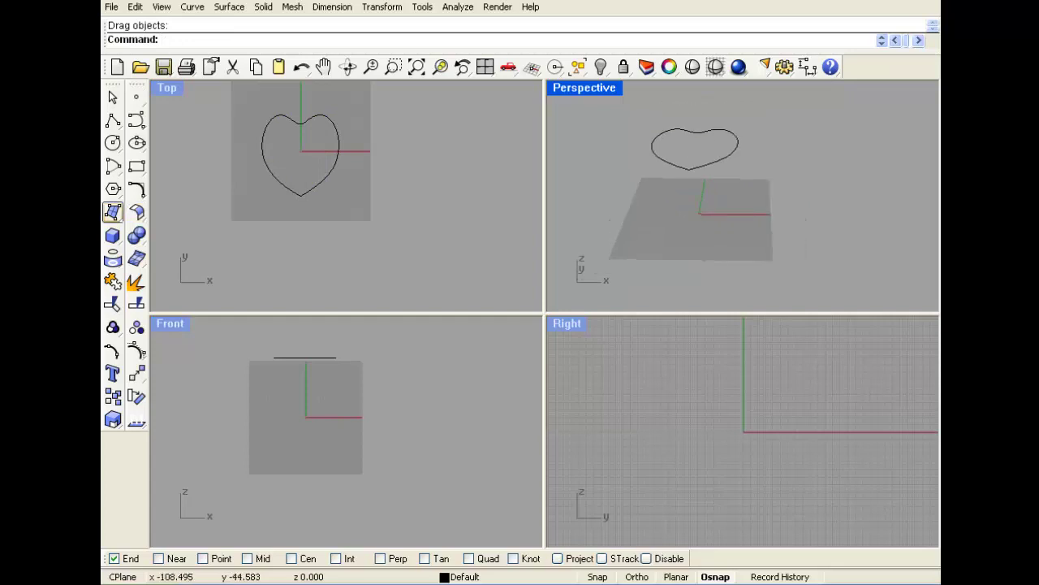
Create a surface from four corner points beneath the raised heart in the Top view, roughly covering the grid
{"action": "left_click", "coordinate": [112, 211]}
{"action": "left_click", "coordinate": [136, 229]}
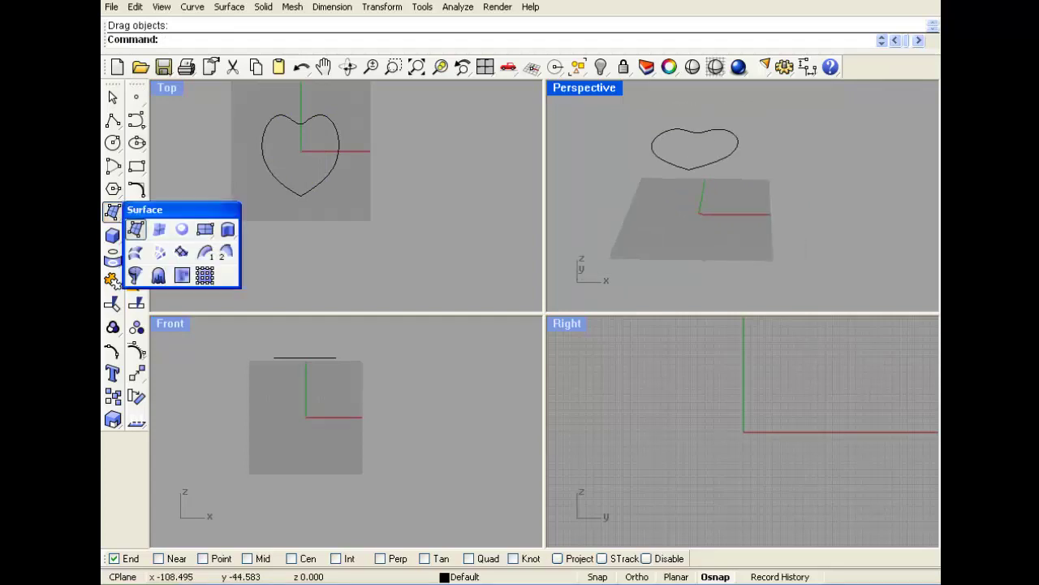
{"action": "left_click", "coordinate": [229, 92]}
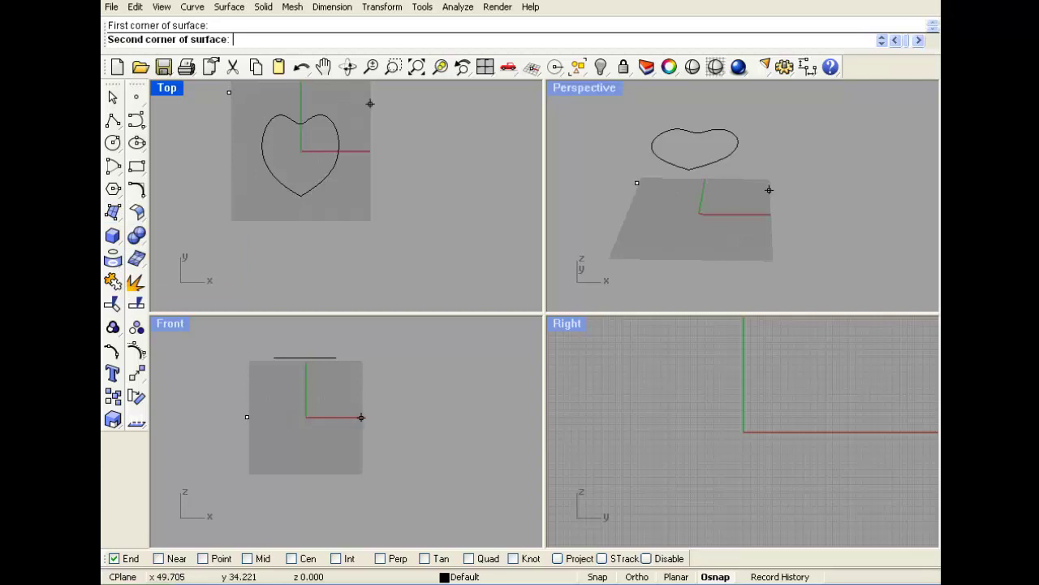
{"action": "left_click", "coordinate": [357, 92]}
{"action": "left_click", "coordinate": [350, 230]}
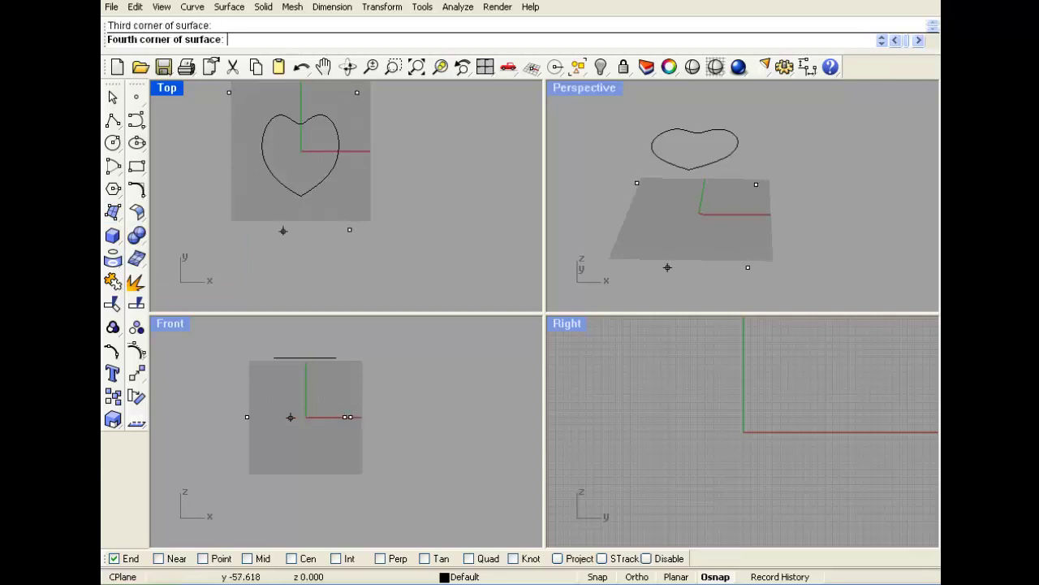
{"action": "left_click", "coordinate": [222, 229]}
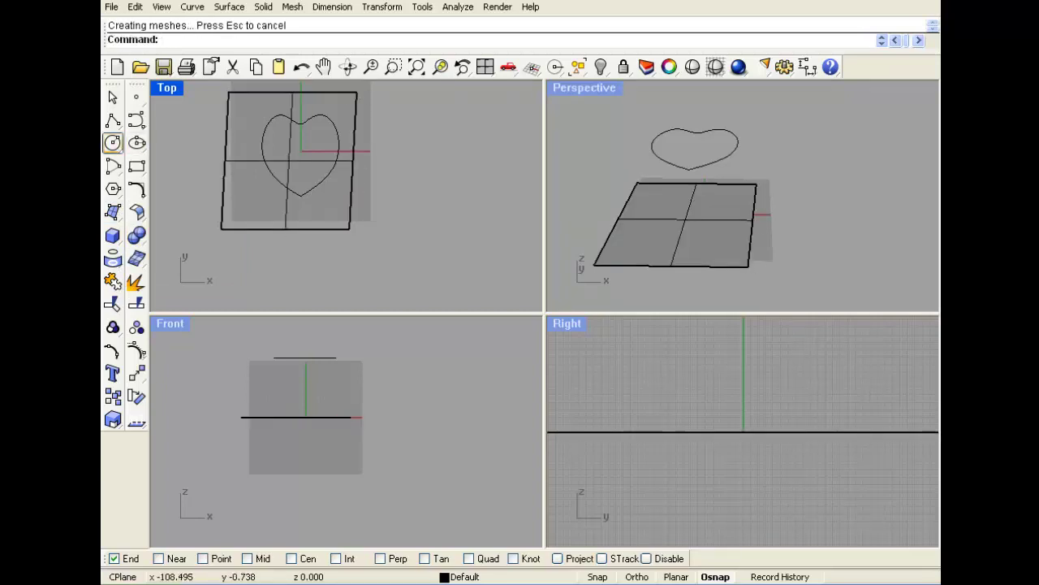
Draw a circle with a radius of about 9.5 in the empty area beside the surface in the Top view
{"action": "left_click", "coordinate": [113, 142]}
{"action": "left_click", "coordinate": [430, 184]}
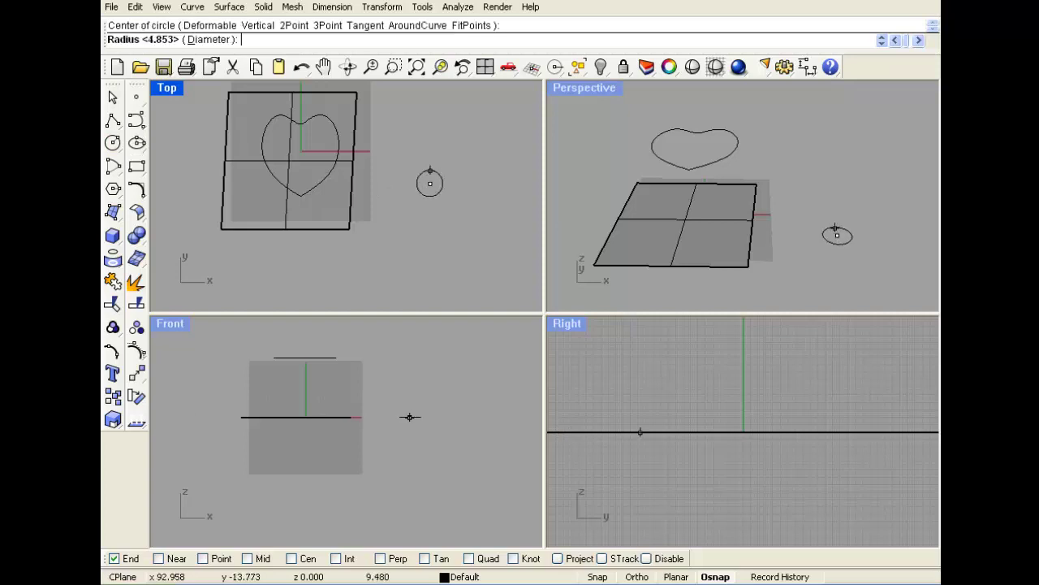
{"action": "left_click", "coordinate": [425, 171]}
Enable the Center object snap and try to add a circle concentric with the first, deleting the off-center one
{"action": "key", "text": "Return"}
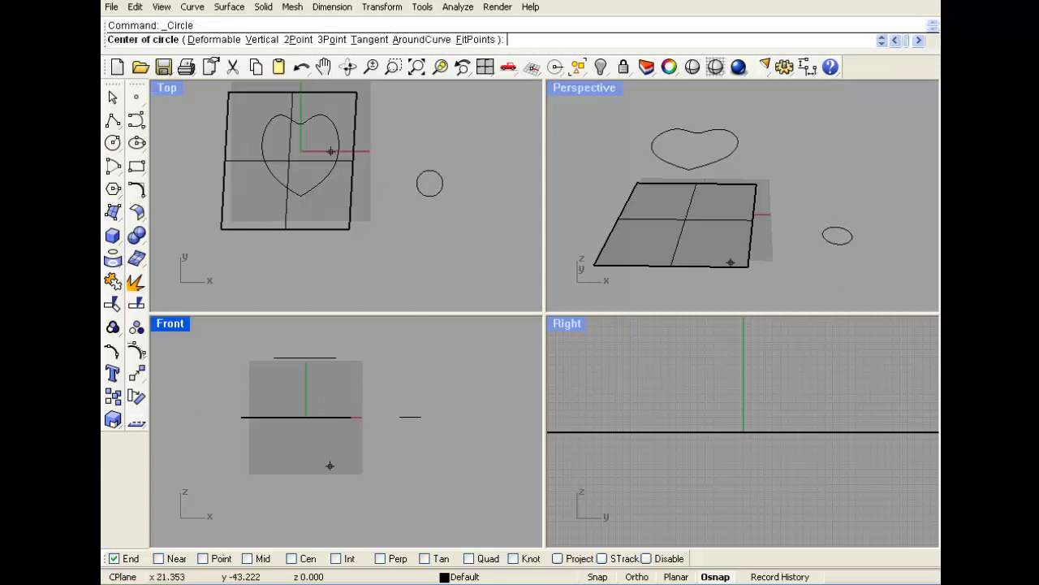
{"action": "left_click", "coordinate": [291, 558]}
{"action": "left_click", "coordinate": [429, 170]}
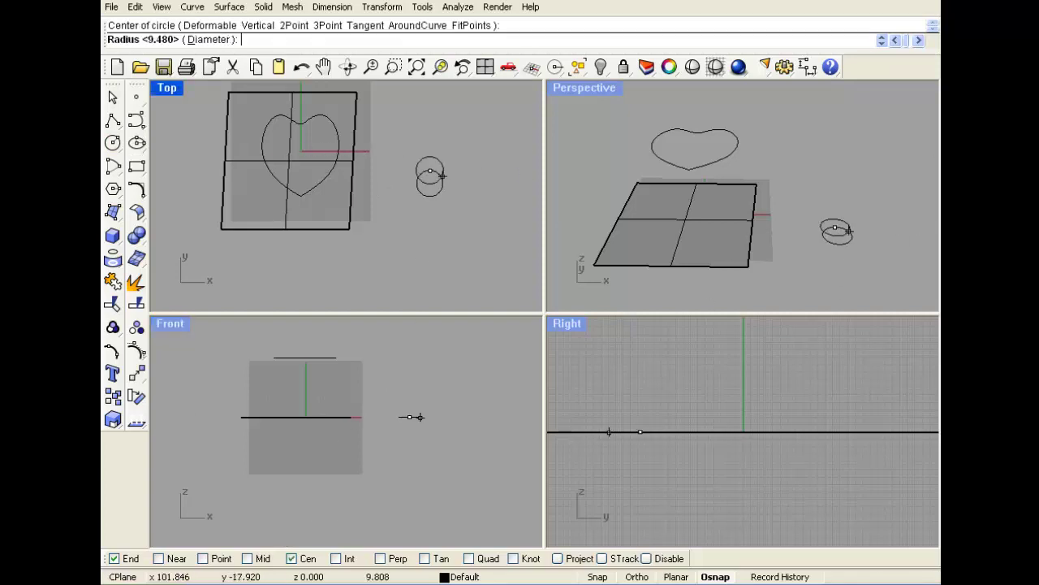
{"action": "key", "text": "Return"}
{"action": "scroll", "coordinate": [434, 174], "scroll_direction": "up", "scroll_amount": 2}
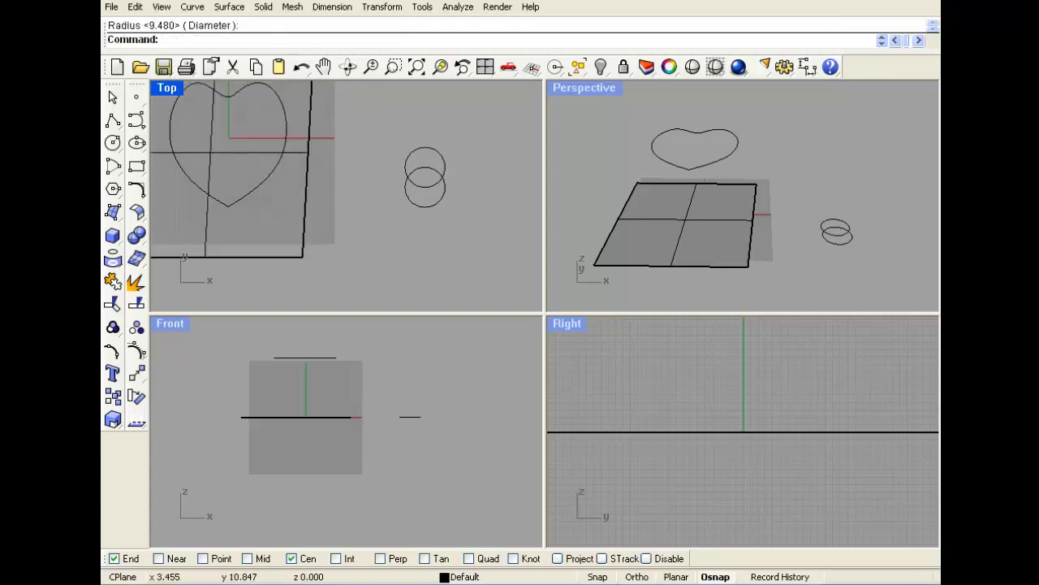
{"action": "double_click", "coordinate": [168, 87]}
{"action": "left_click", "coordinate": [693, 214]}
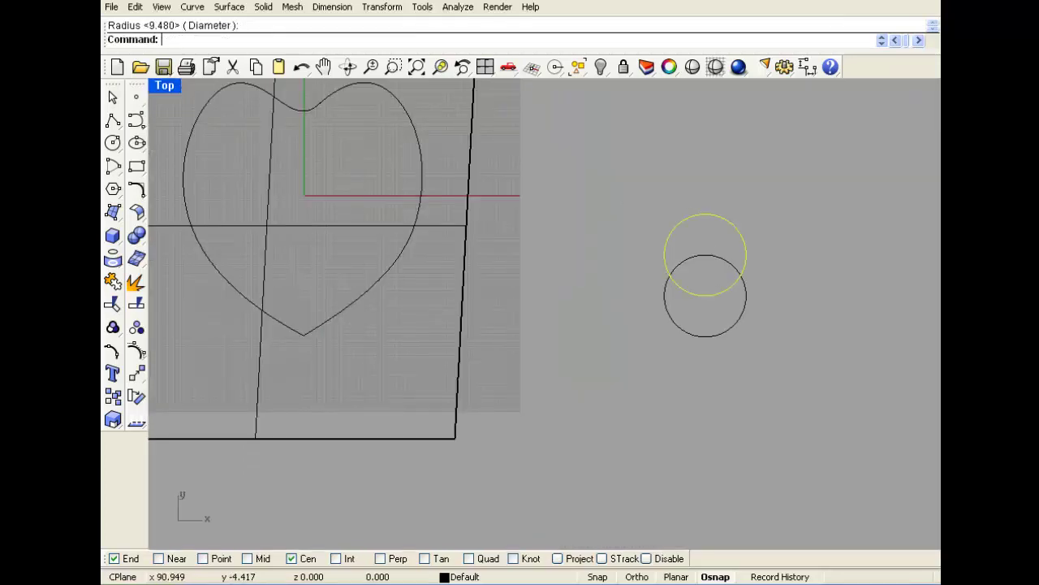
{"action": "key", "text": "Delete"}
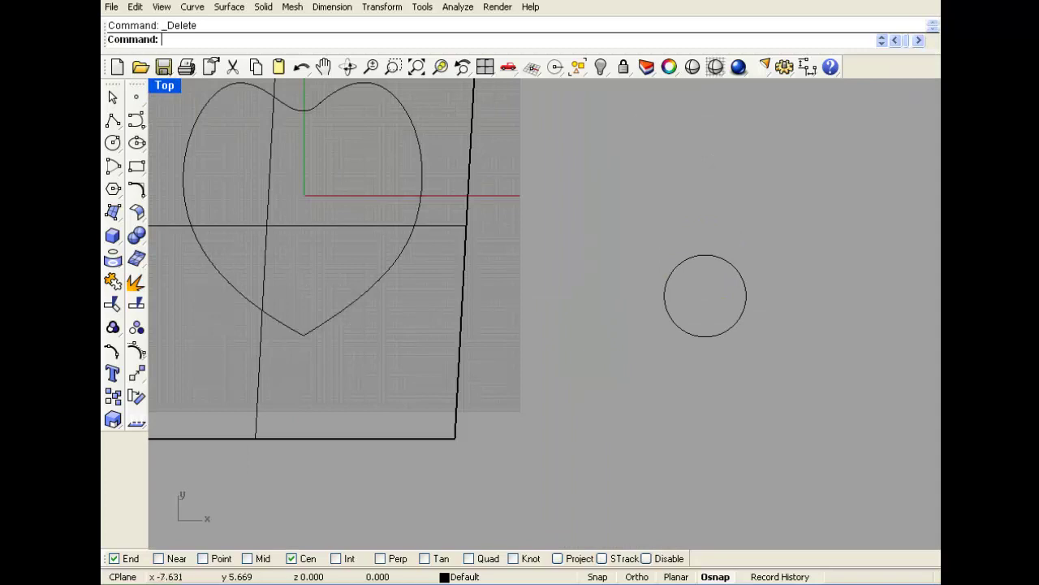
Draw three progressively larger circles concentric with the small circle, giving the middle one of them a radius of about 24.9
{"action": "left_click", "coordinate": [113, 142]}
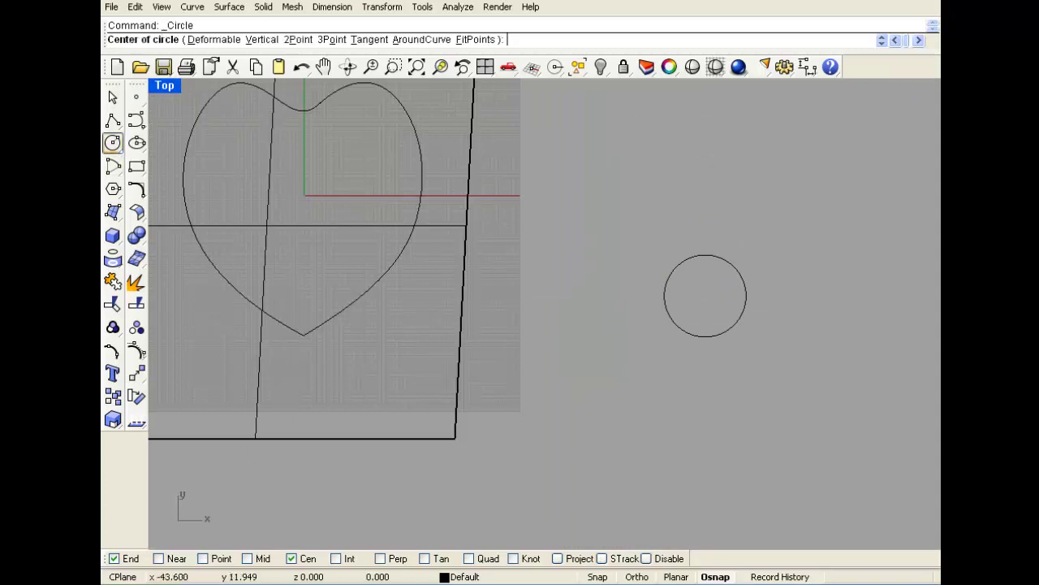
{"action": "left_click", "coordinate": [705, 294]}
{"action": "left_click", "coordinate": [746, 347]}
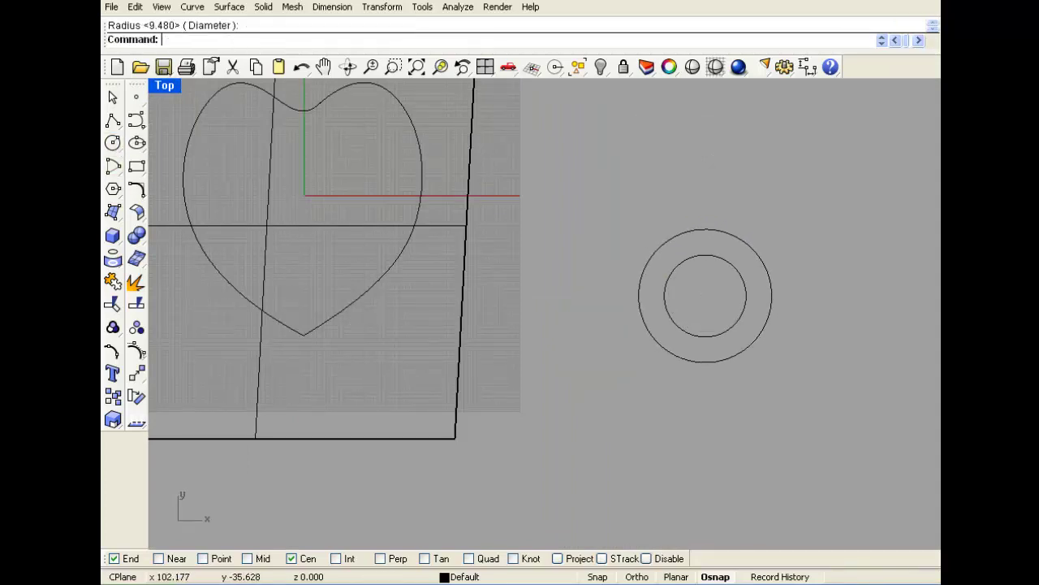
{"action": "key", "text": "Return"}
{"action": "left_click", "coordinate": [705, 295]}
{"action": "left_click", "coordinate": [772, 379]}
{"action": "key", "text": "Return"}
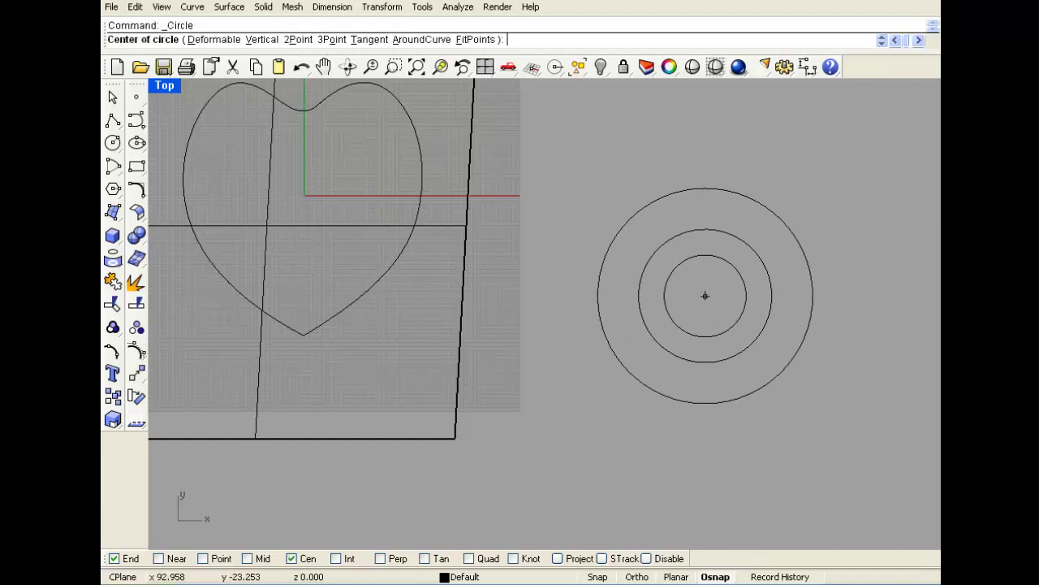
{"action": "left_click", "coordinate": [705, 295]}
{"action": "left_click", "coordinate": [814, 416]}
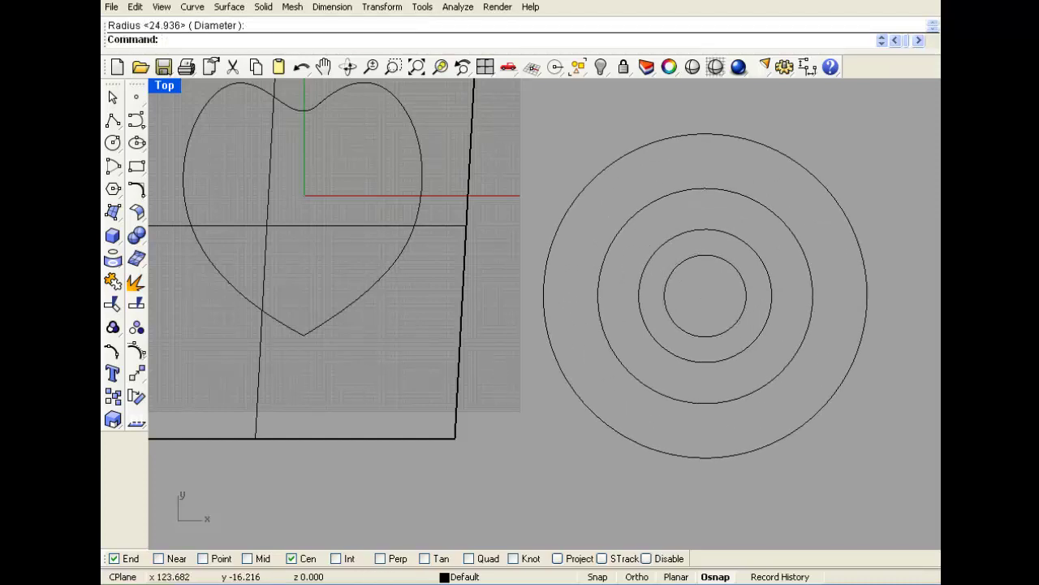
Delete all four concentric circles and return to the four-viewport layout
{"action": "left_click_drag", "start_coordinate": [876, 175], "coordinate": [716, 308]}
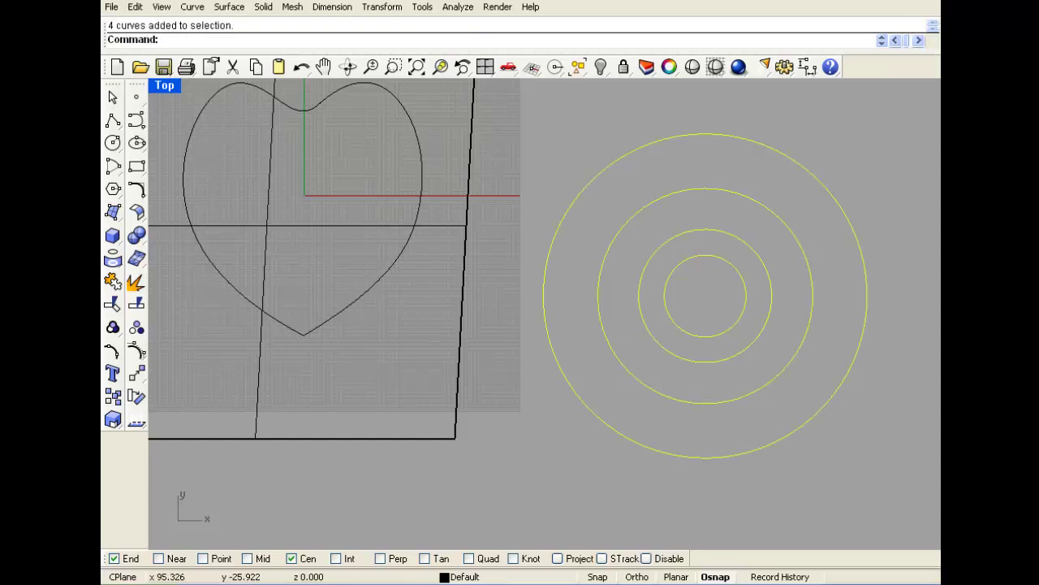
{"action": "key", "text": "Delete"}
{"action": "scroll", "coordinate": [516, 339], "scroll_direction": "down", "scroll_amount": 4}
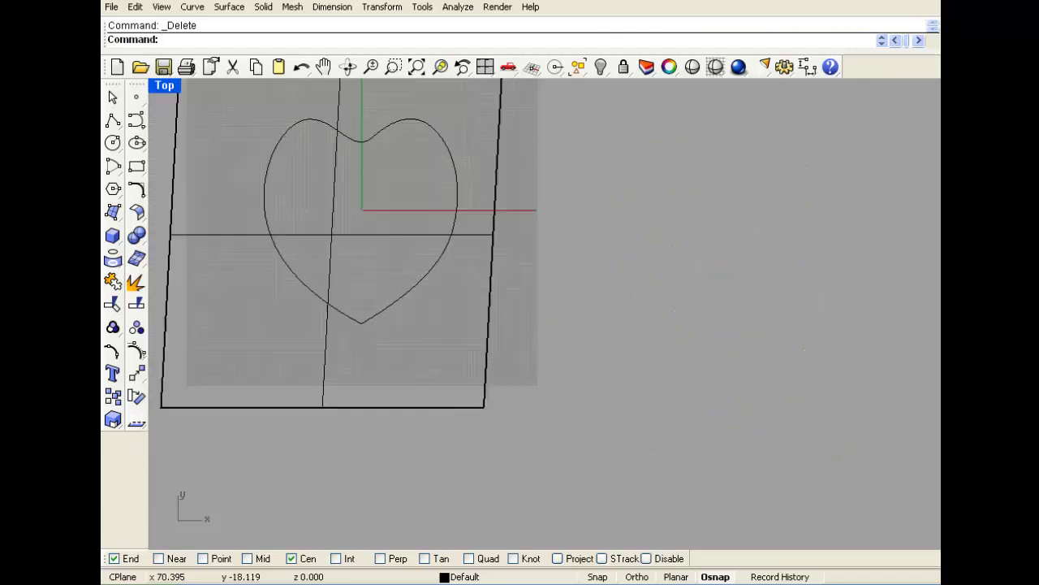
{"action": "right_click_drag", "start_coordinate": [491, 284], "coordinate": [489, 285]}
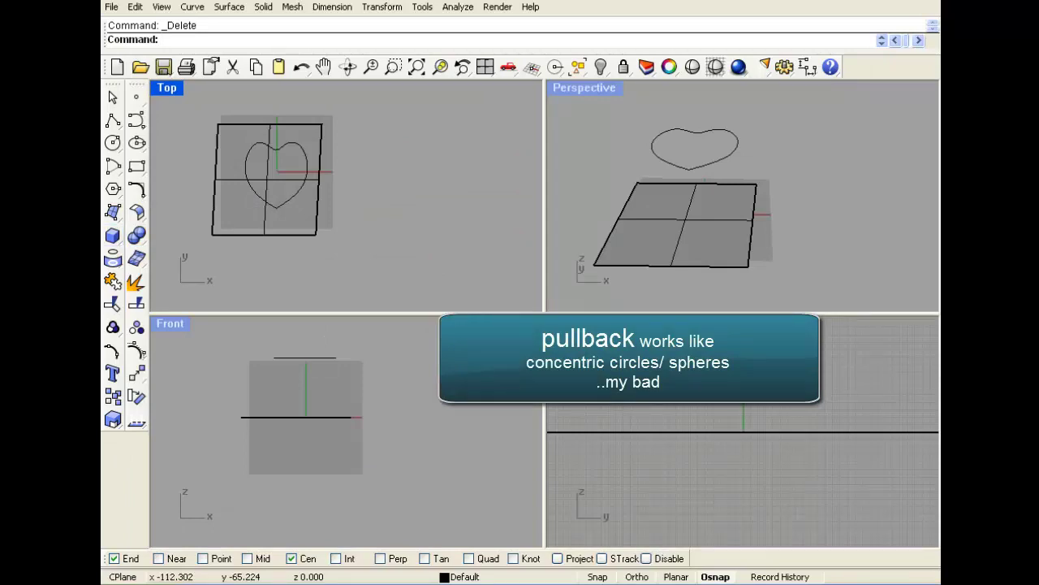
Create a sphere slightly larger than the flat surface, placed beside it along the x axis in the Top view
{"action": "left_click", "coordinate": [136, 235]}
{"action": "left_click", "coordinate": [156, 243]}
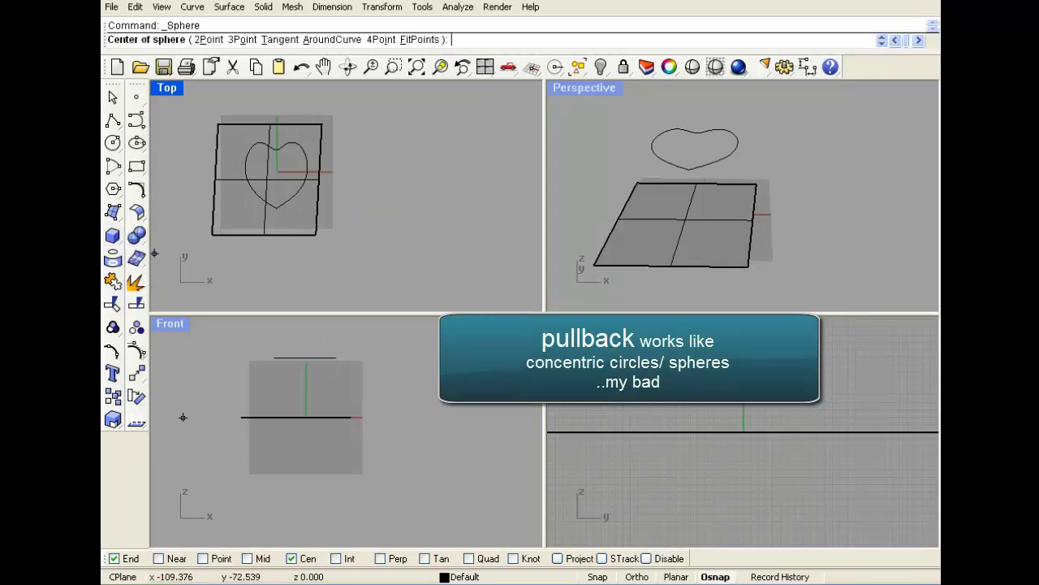
{"action": "left_click", "coordinate": [415, 172]}
{"action": "left_click", "coordinate": [415, 240]}
{"action": "scroll", "coordinate": [655, 224], "scroll_direction": "down", "scroll_amount": 4}
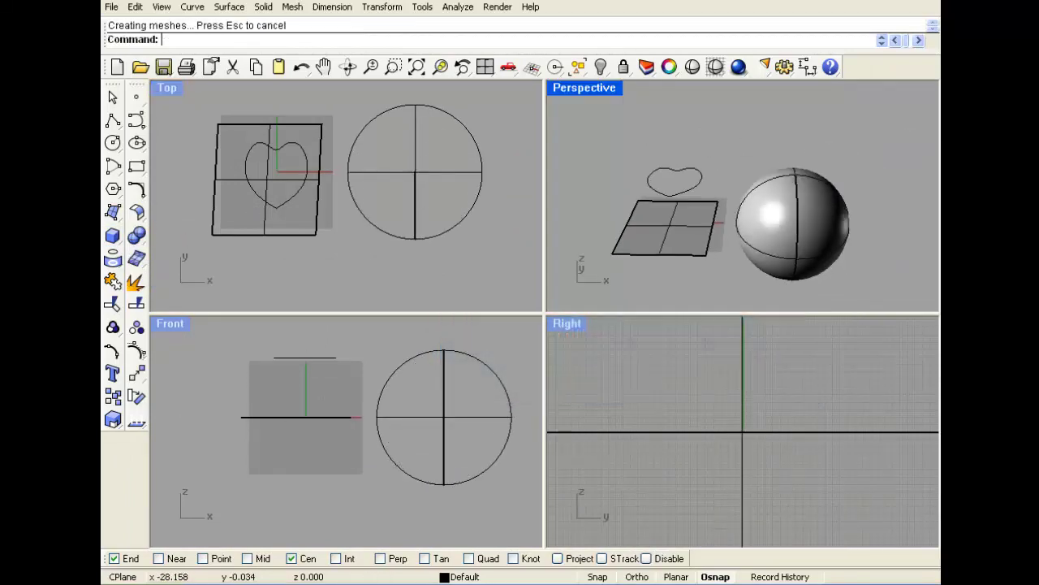
Lower the sphere slightly in the Right view and reposition it beside the flat surface in the Top view
{"action": "left_click", "coordinate": [795, 211]}
{"action": "scroll", "coordinate": [715, 447], "scroll_direction": "down", "scroll_amount": 5}
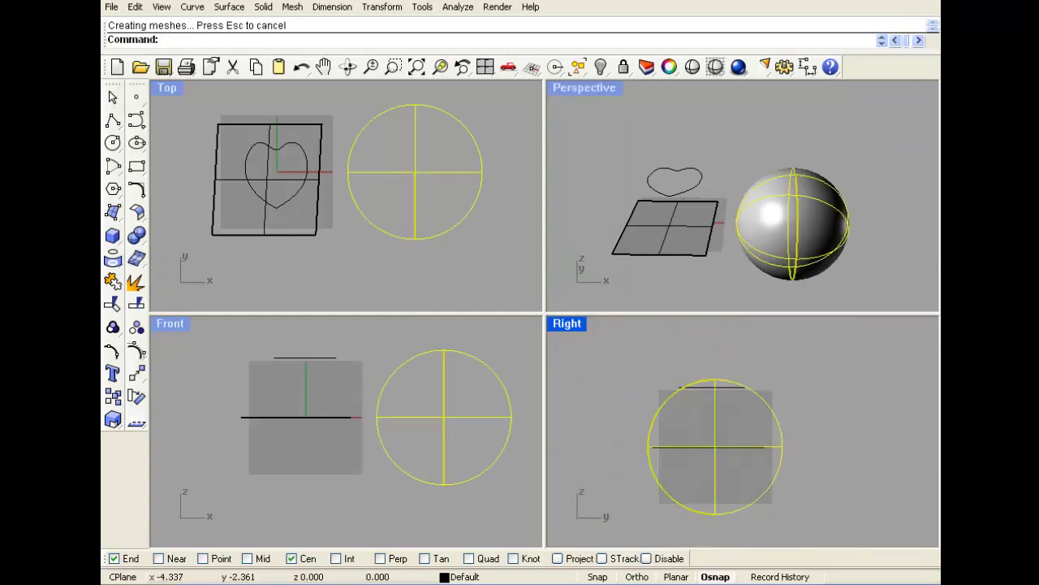
{"action": "left_click_drag", "start_coordinate": [711, 423], "coordinate": [816, 439]}
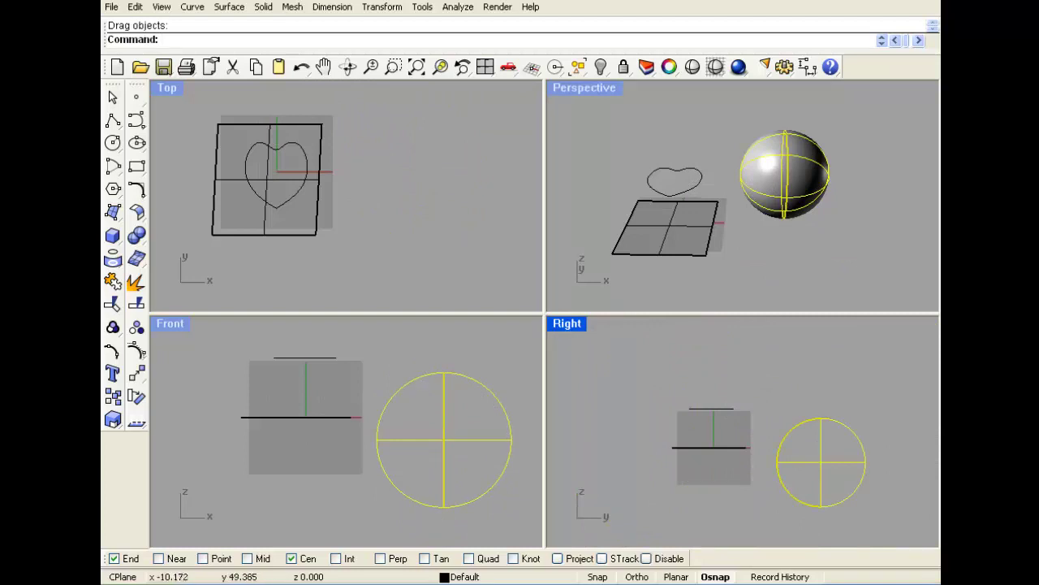
{"action": "left_click", "coordinate": [675, 195]}
{"action": "scroll", "coordinate": [310, 202], "scroll_direction": "down", "scroll_amount": 3}
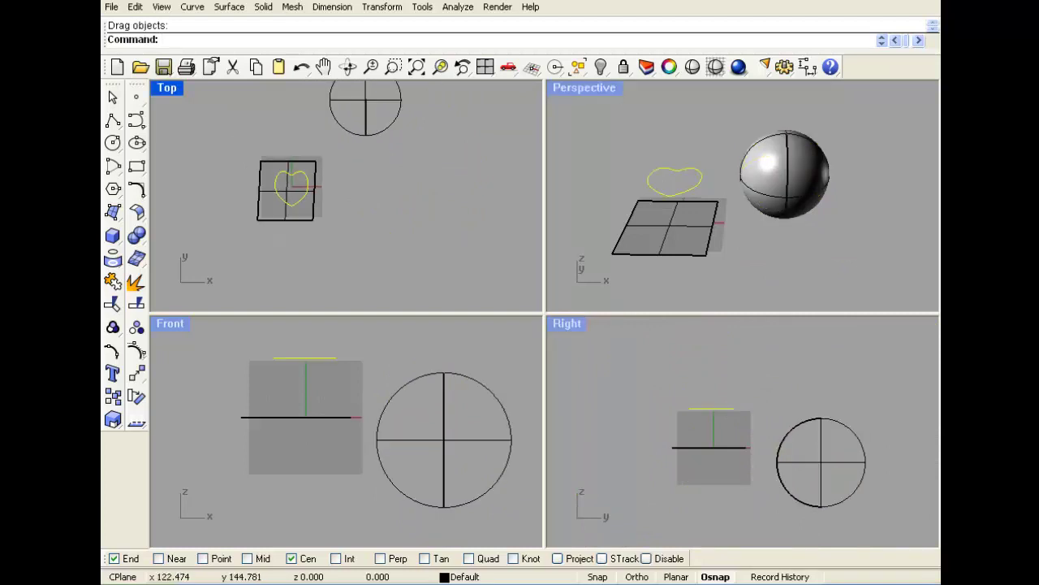
{"action": "left_click_drag", "start_coordinate": [366, 99], "coordinate": [372, 194]}
Copy the raised heart curve and move the copy over the center of the sphere in the Top view
{"action": "left_click", "coordinate": [306, 179]}
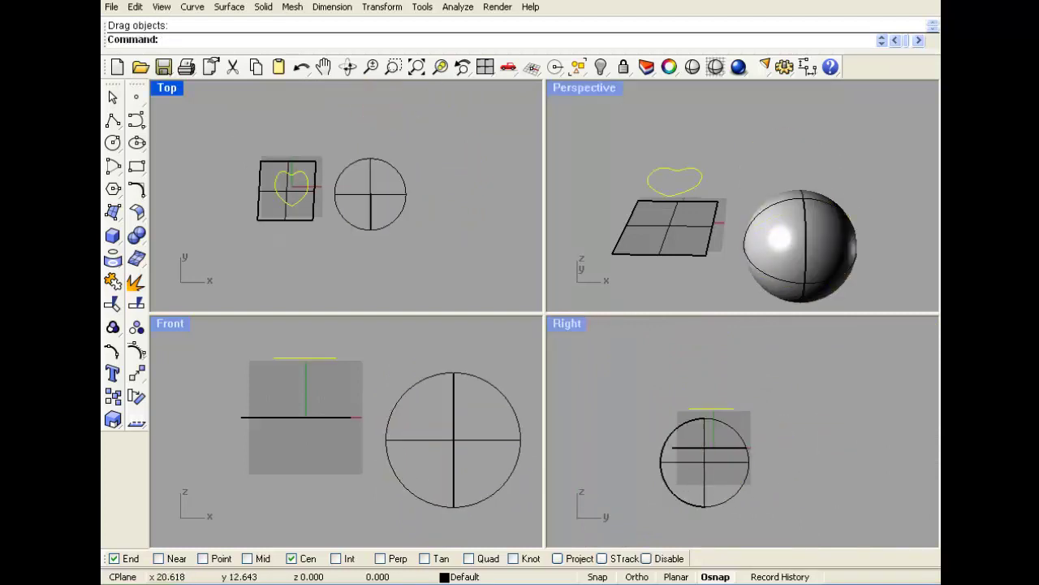
{"action": "key", "text": "ctrl+v"}
{"action": "left_click_drag", "start_coordinate": [305, 188], "coordinate": [383, 191]}
{"action": "left_click", "coordinate": [759, 166]}
Pull the original raised heart curve back onto the flat surface with Pullback, keeping the input curve
{"action": "scroll", "coordinate": [746, 197], "scroll_direction": "up", "scroll_amount": 2}
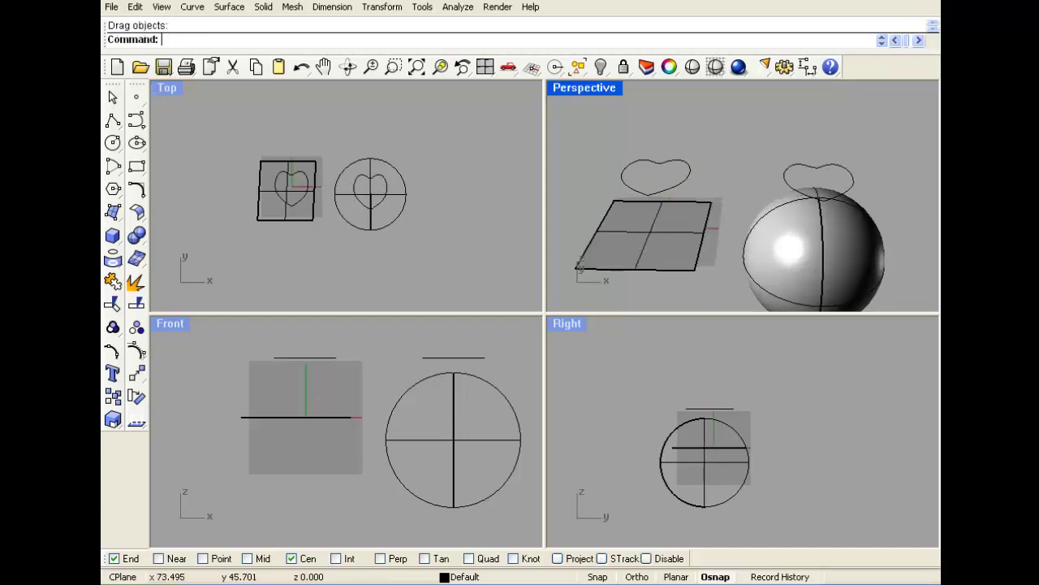
{"action": "right_click_drag", "start_coordinate": [737, 199], "coordinate": [729, 184]}
{"action": "left_click", "coordinate": [193, 6]}
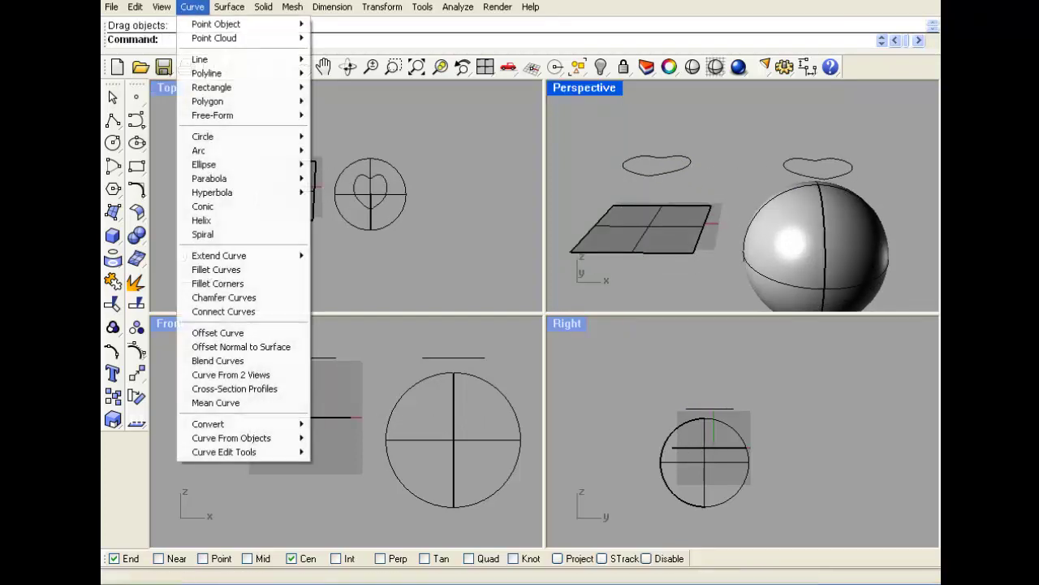
{"action": "mouse_move", "coordinate": [208, 424]}
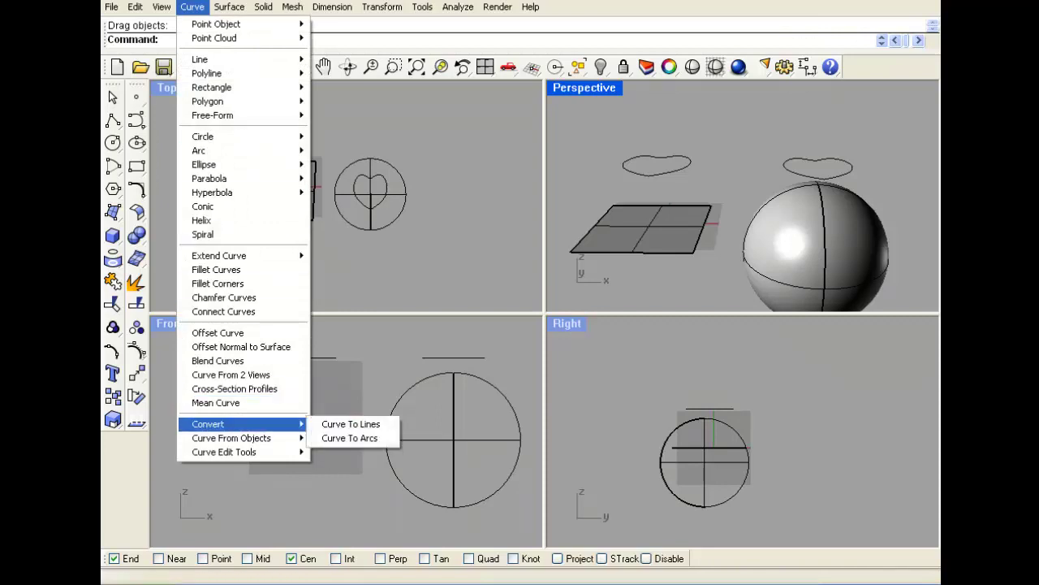
{"action": "mouse_move", "coordinate": [232, 438]}
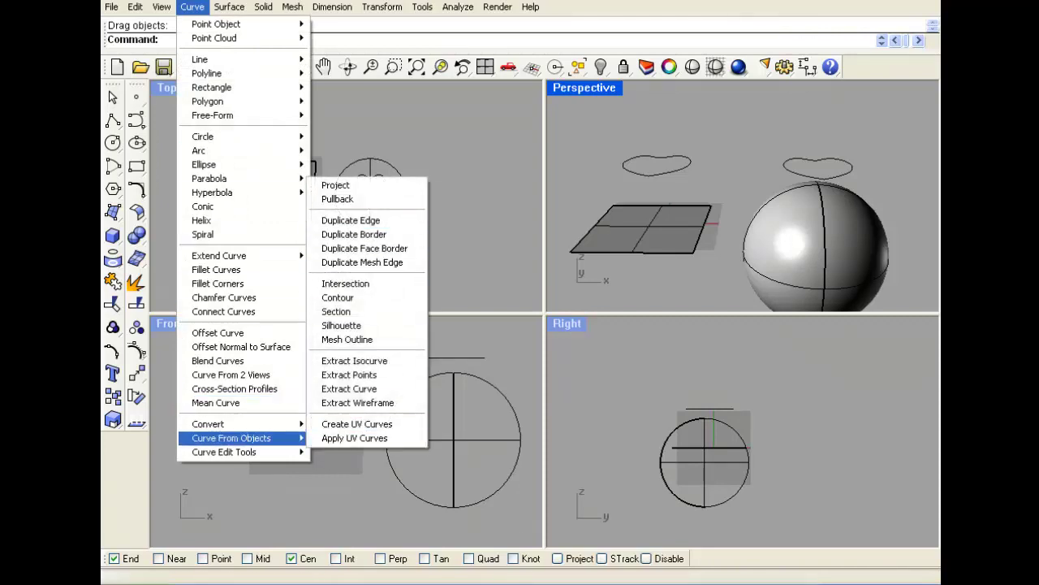
{"action": "left_click", "coordinate": [337, 199]}
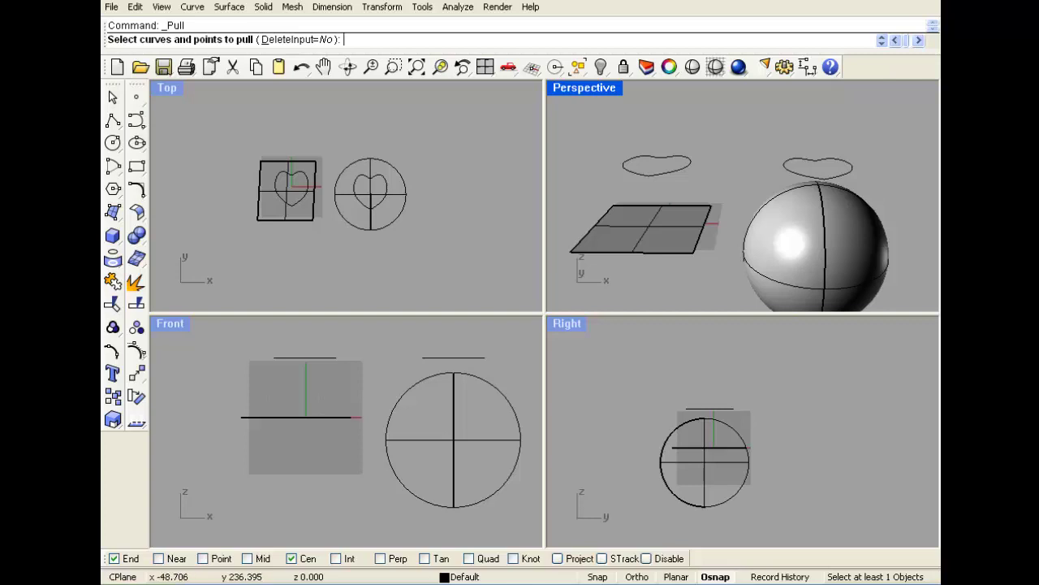
{"action": "left_click", "coordinate": [624, 168]}
{"action": "key", "text": "Return"}
{"action": "left_click", "coordinate": [658, 235]}
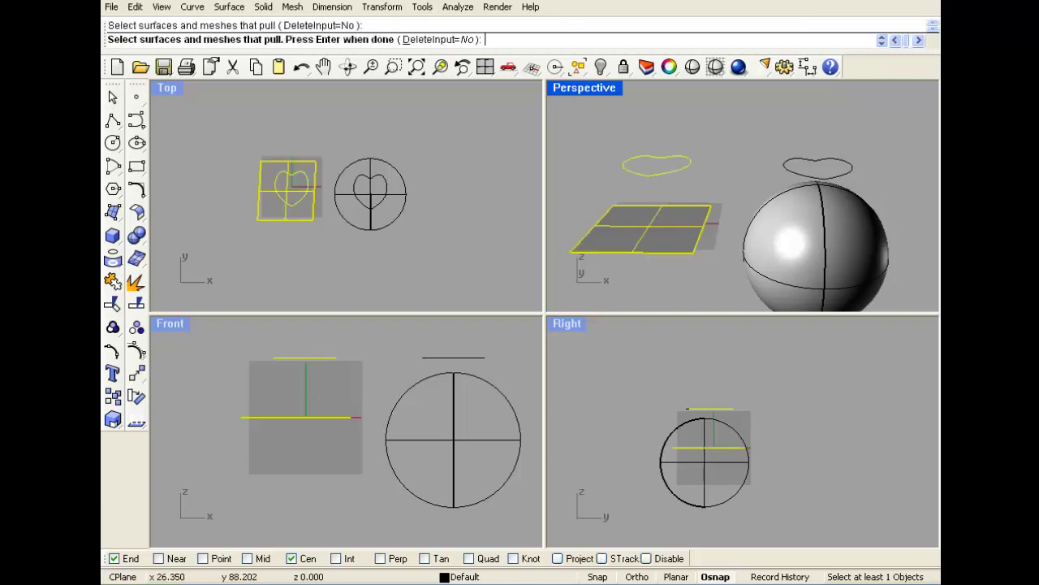
{"action": "key", "text": "Return"}
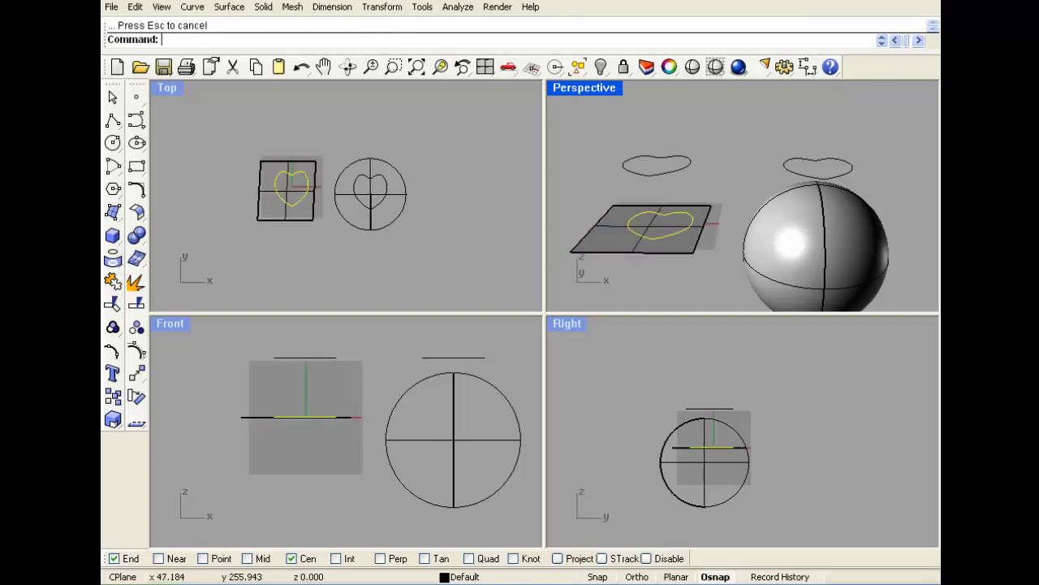
{"action": "key", "text": "Escape"}
Pull the copied heart curve back onto the sphere, keeping the input curve
{"action": "key", "text": "Return"}
{"action": "left_click", "coordinate": [786, 170]}
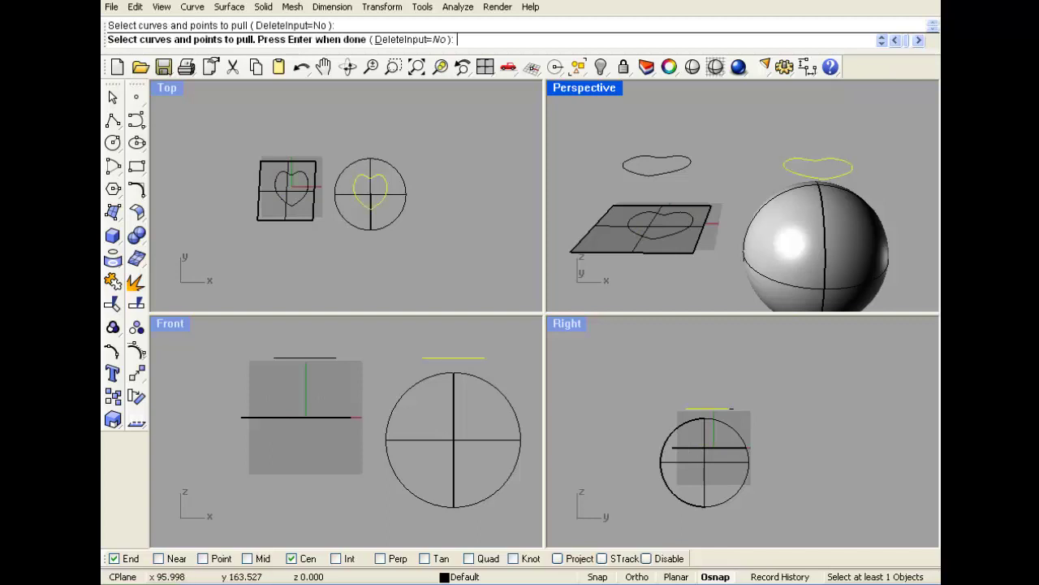
{"action": "key", "text": "Return"}
{"action": "left_click", "coordinate": [822, 196]}
{"action": "key", "text": "Return"}
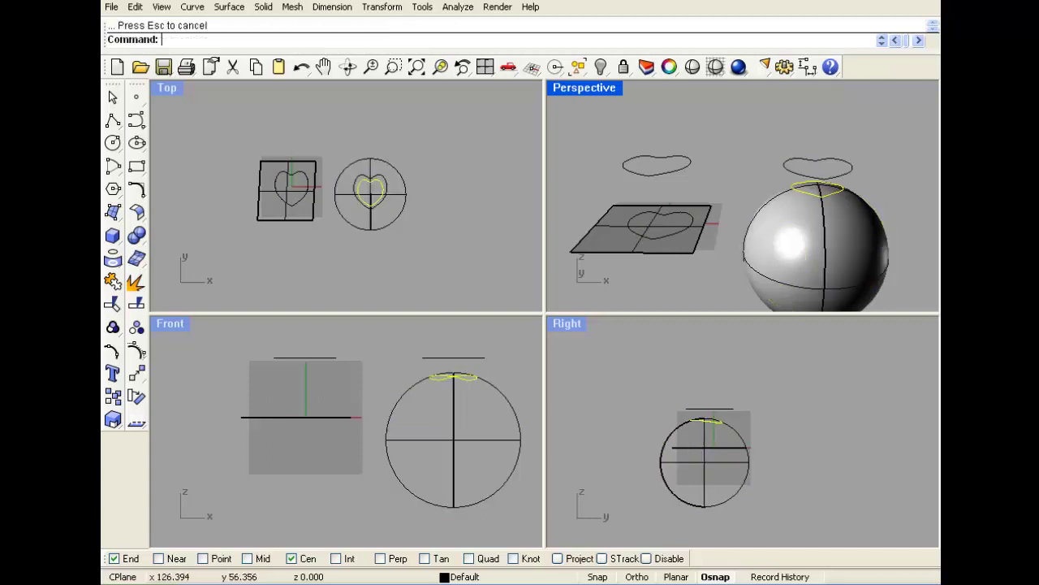
Compare the heart pulled onto the sphere with its source curve from the side and from above
{"action": "scroll", "coordinate": [828, 182], "scroll_direction": "up", "scroll_amount": 4}
{"action": "right_click_drag", "start_coordinate": [828, 182], "coordinate": [752, 154]}
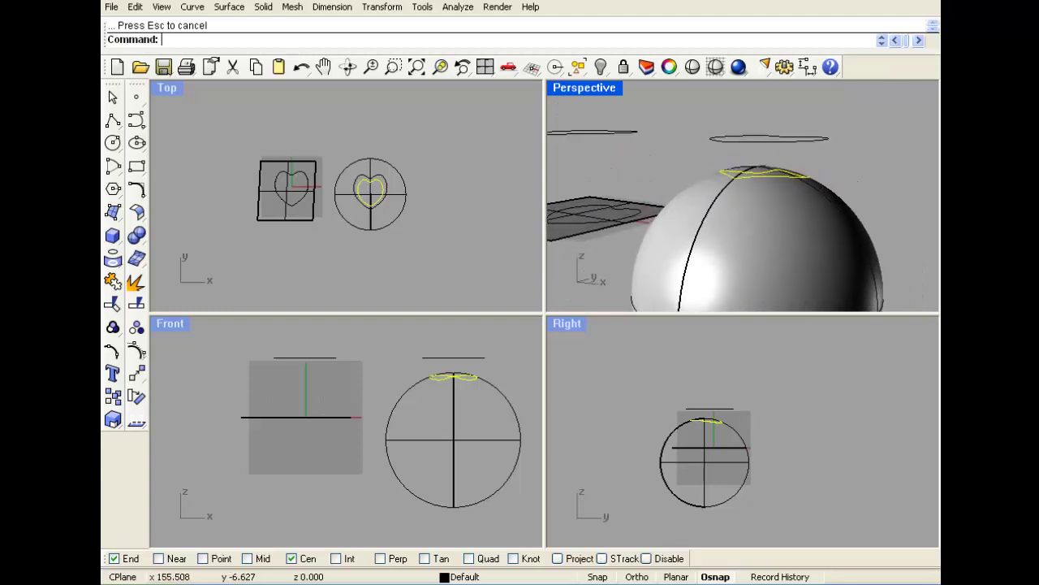
{"action": "scroll", "coordinate": [373, 194], "scroll_direction": "up", "scroll_amount": 16}
{"action": "scroll", "coordinate": [365, 195], "scroll_direction": "down", "scroll_amount": 8}
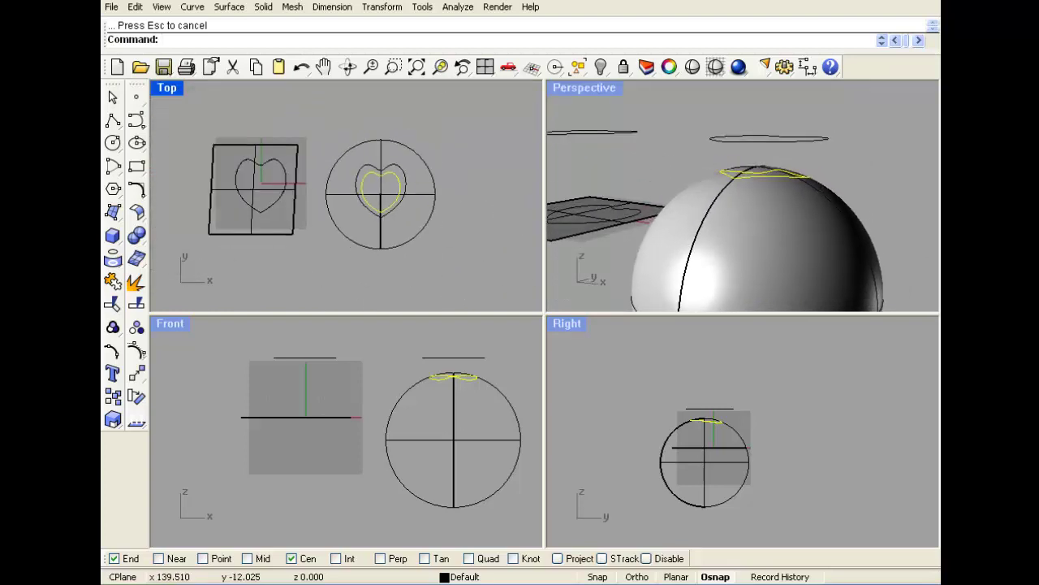
{"action": "right_click_drag", "start_coordinate": [390, 191], "coordinate": [407, 183]}
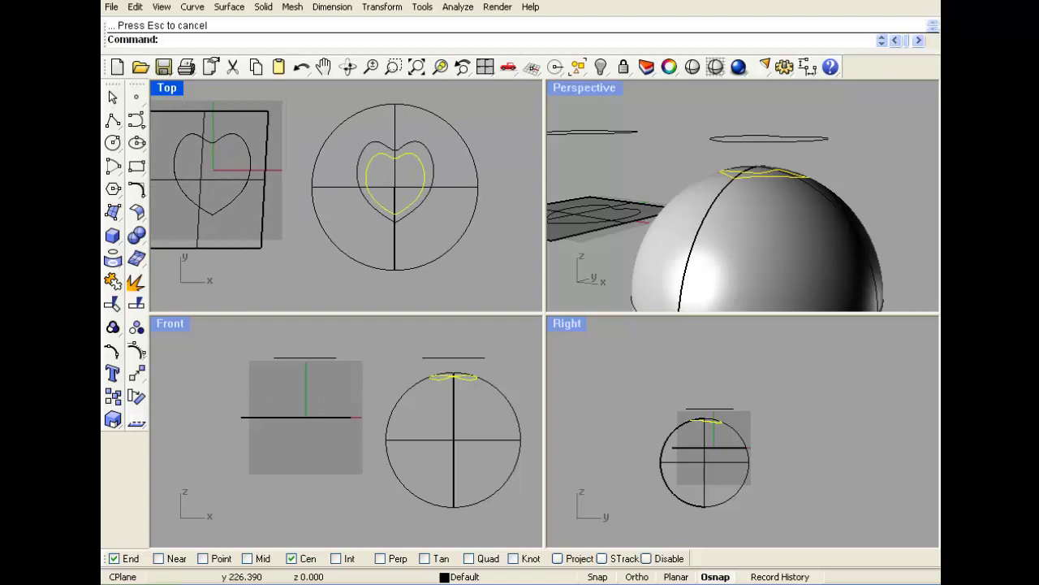
Review the heart pulled onto the sphere from several perspective angles and delete it
{"action": "scroll", "coordinate": [664, 175], "scroll_direction": "down", "scroll_amount": 2}
{"action": "scroll", "coordinate": [679, 169], "scroll_direction": "down", "scroll_amount": 2}
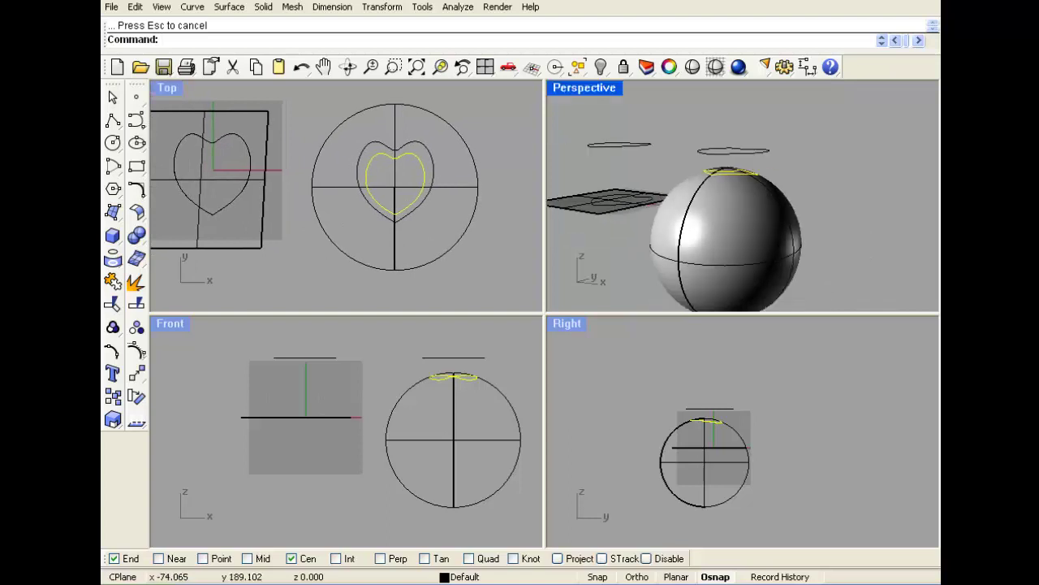
{"action": "right_click_drag", "start_coordinate": [679, 170], "coordinate": [697, 181]}
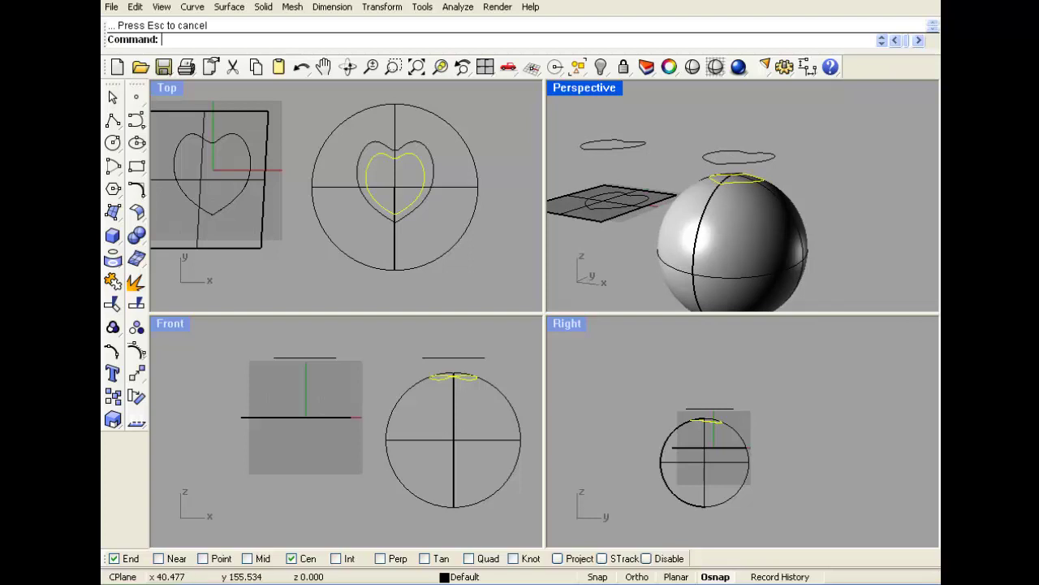
{"action": "right_click_drag", "start_coordinate": [696, 181], "coordinate": [679, 173]}
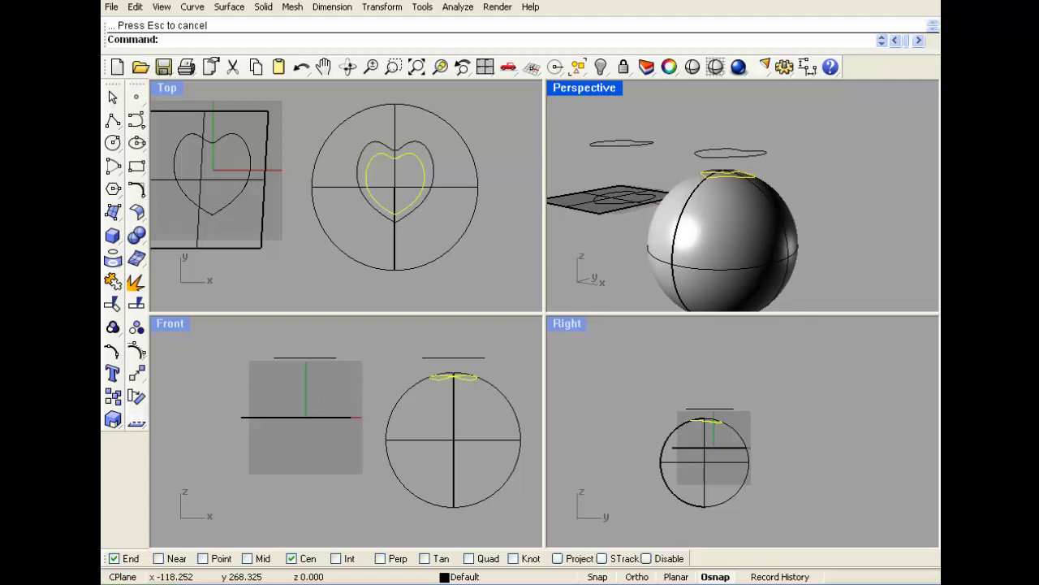
{"action": "scroll", "coordinate": [672, 173], "scroll_direction": "up", "scroll_amount": 3}
{"action": "right_click_drag", "start_coordinate": [617, 184], "coordinate": [632, 203]}
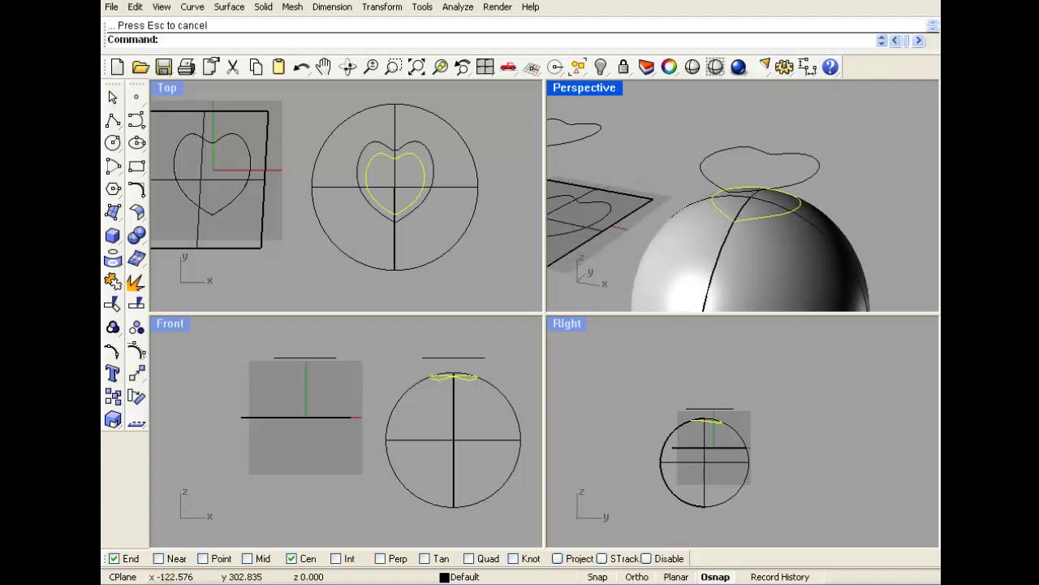
{"action": "scroll", "coordinate": [638, 205], "scroll_direction": "down", "scroll_amount": 1}
{"action": "right_click_drag", "start_coordinate": [703, 195], "coordinate": [710, 189]}
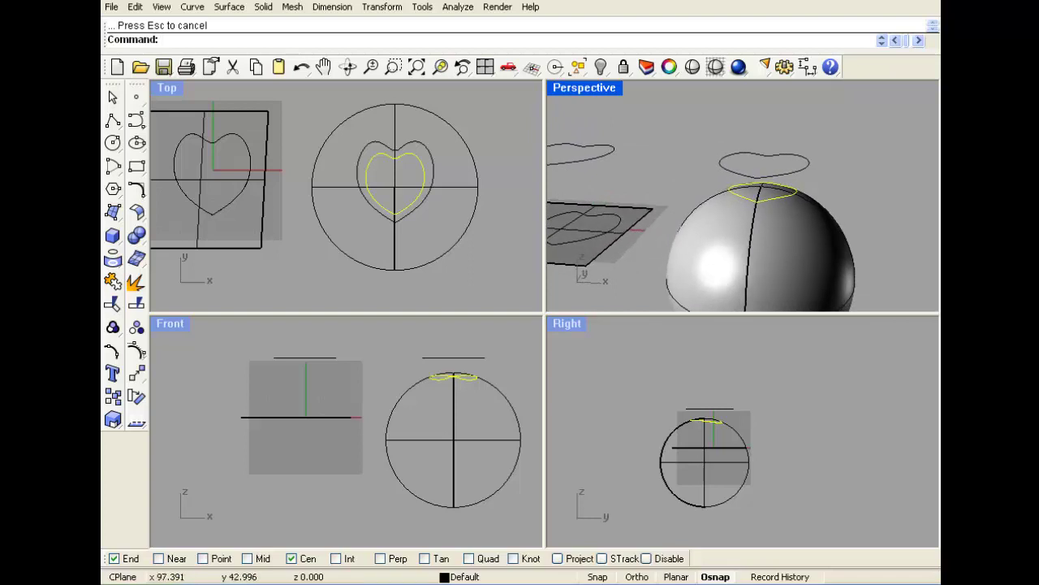
{"action": "scroll", "coordinate": [411, 167], "scroll_direction": "down", "scroll_amount": 3}
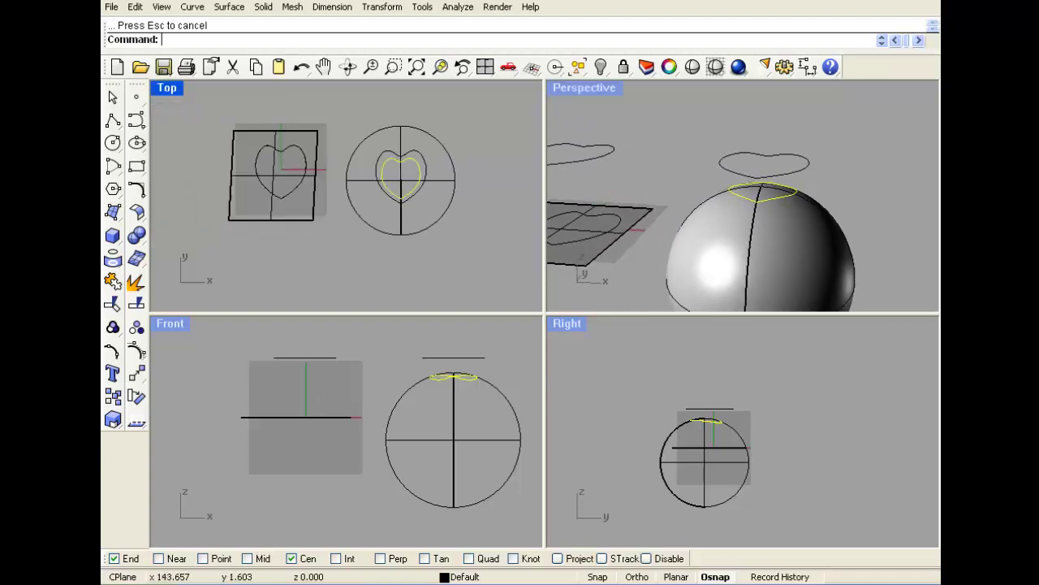
{"action": "key", "text": "Delete"}
Project the original raised heart curve onto the flat surface with Project, keeping the input curve
{"action": "left_click", "coordinate": [192, 6]}
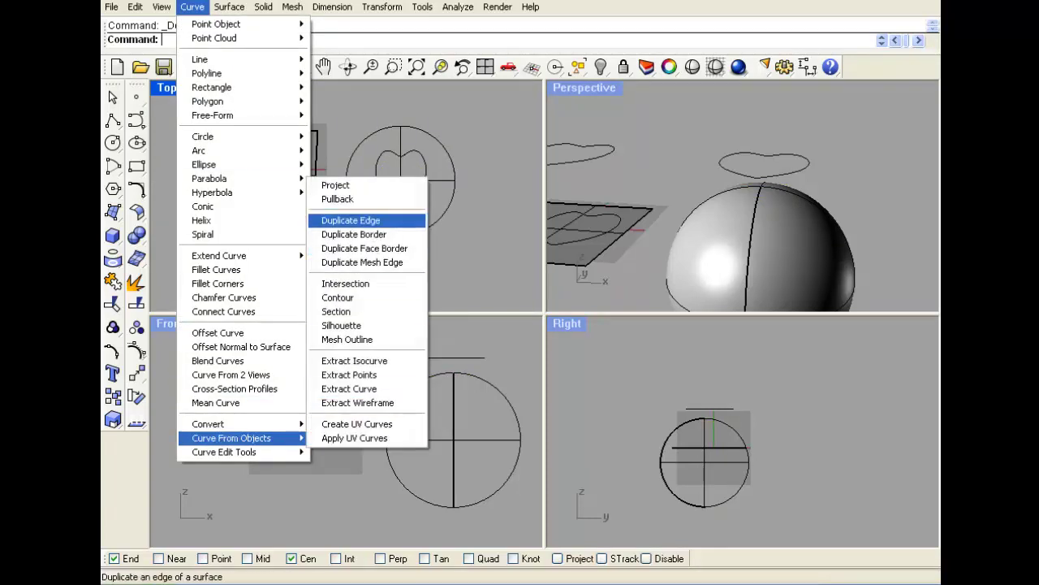
{"action": "left_click", "coordinate": [335, 185]}
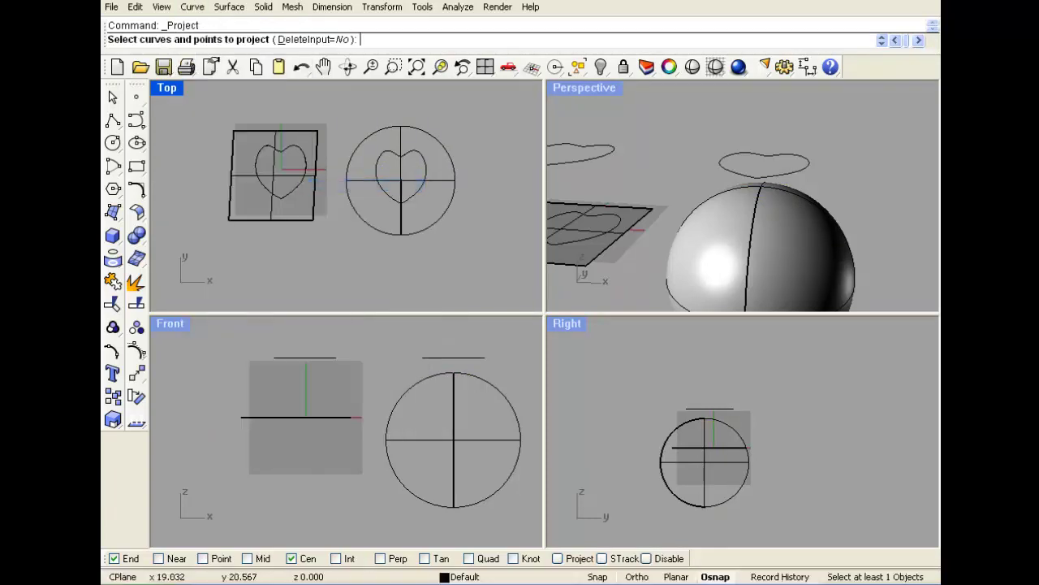
{"action": "left_click", "coordinate": [313, 168]}
{"action": "left_click", "coordinate": [351, 194]}
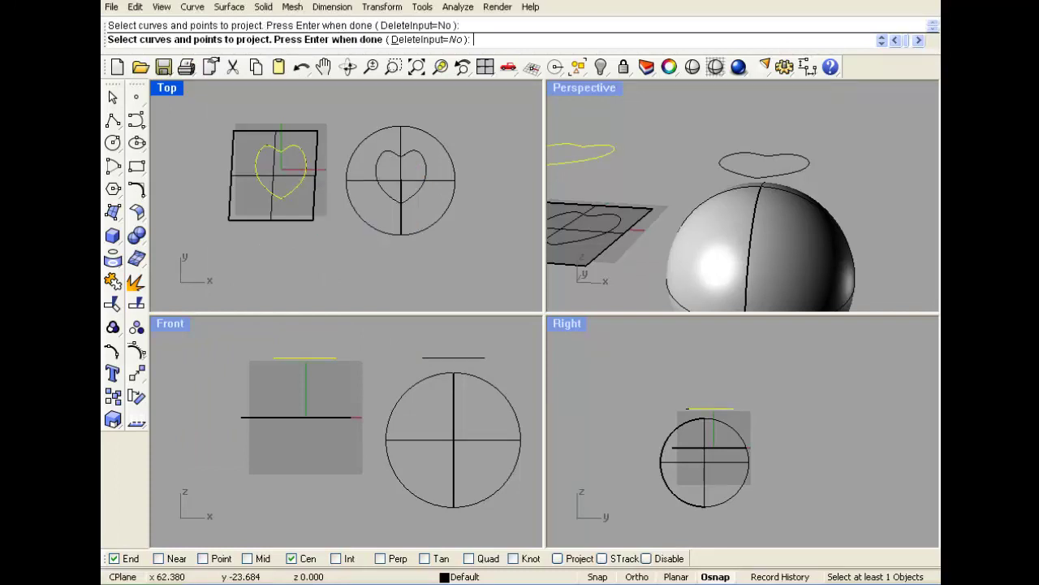
{"action": "key", "text": "Return"}
{"action": "left_click", "coordinate": [633, 209]}
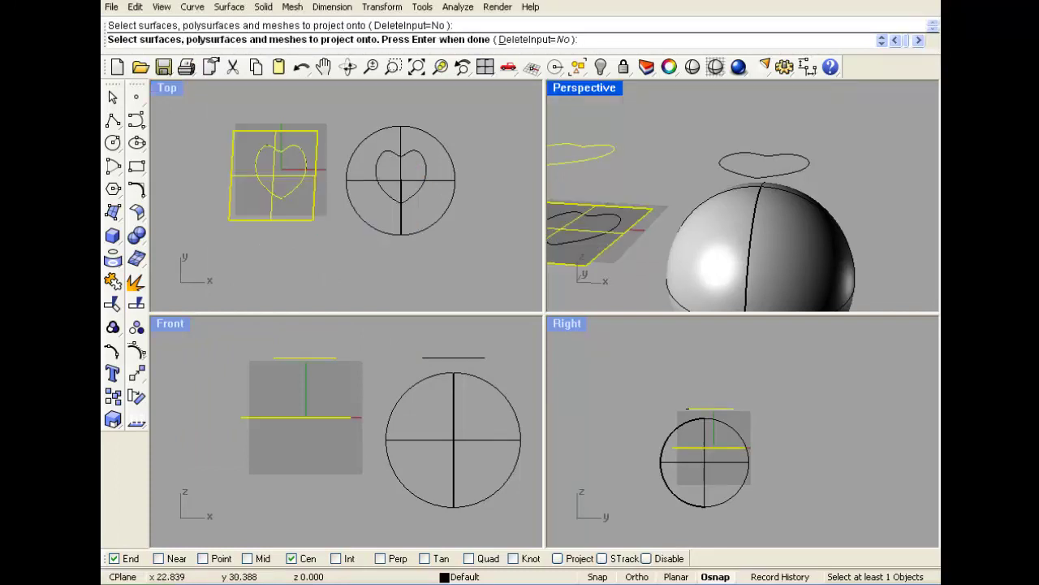
{"action": "key", "text": "Return"}
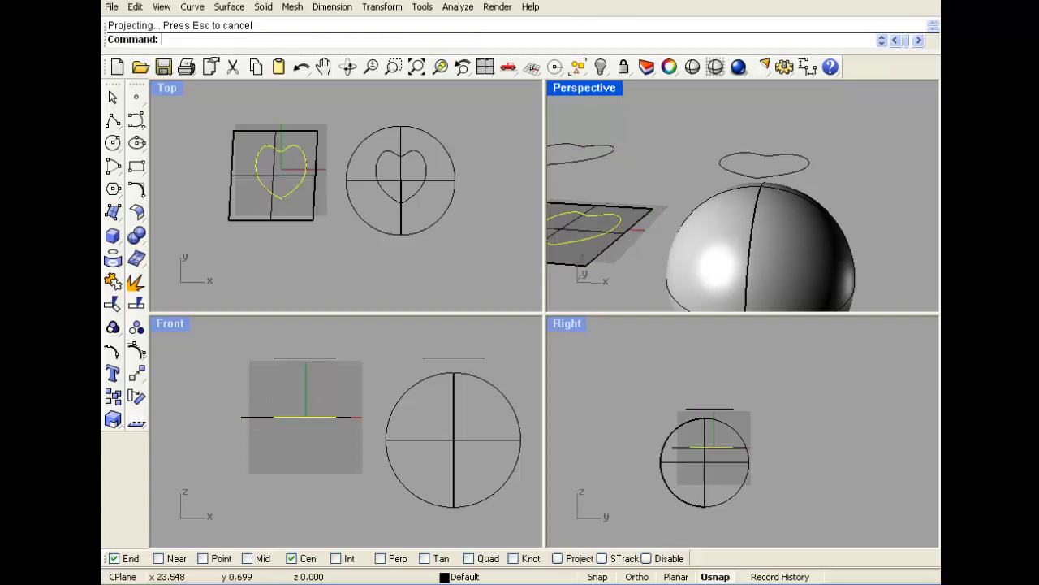
{"action": "key", "text": "Escape"}
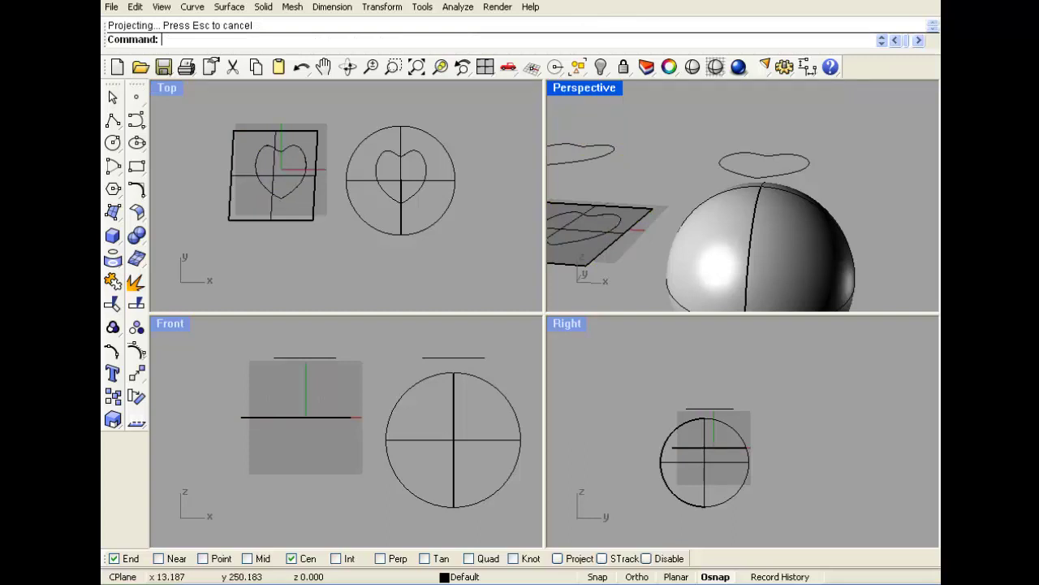
Project the copied heart curve onto the sphere, keeping the input curve
{"action": "key", "text": "Return"}
{"action": "left_click", "coordinate": [761, 177]}
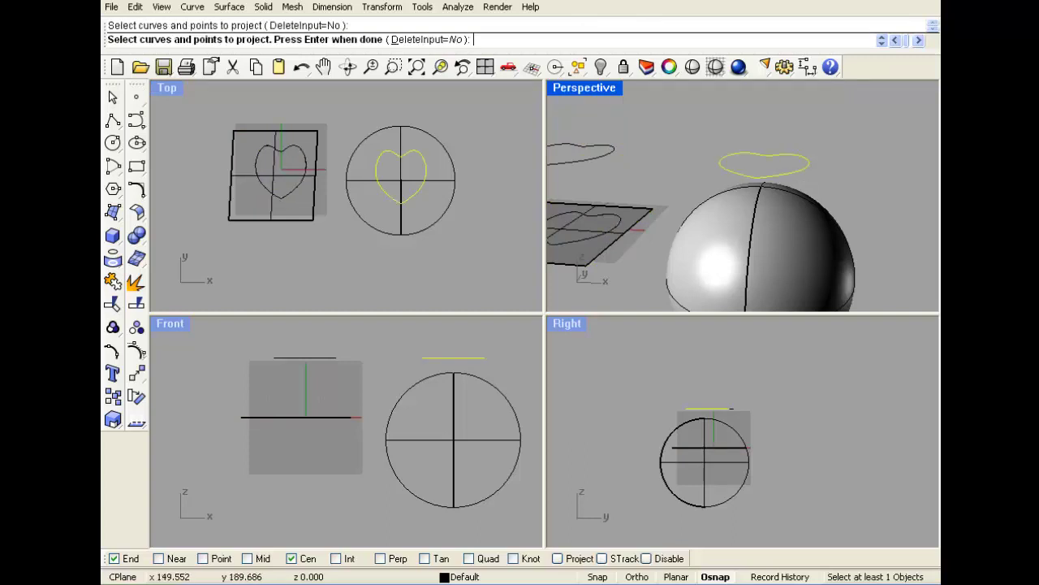
{"action": "key", "text": "Return"}
{"action": "left_click", "coordinate": [382, 181]}
{"action": "key", "text": "Return"}
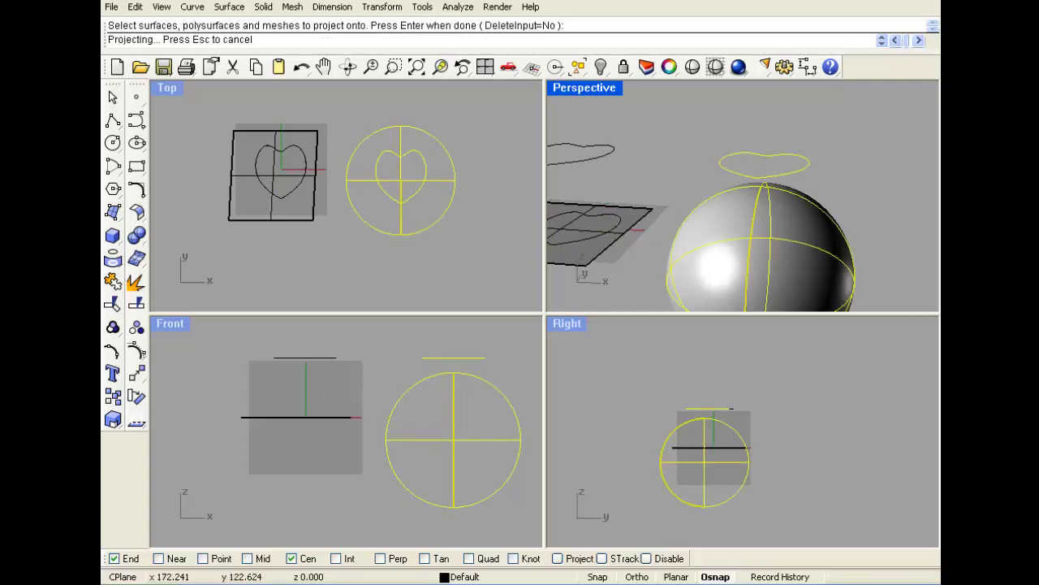
Compare the hearts projected onto the sphere with their source curve from above and from several perspective angles
{"action": "scroll", "coordinate": [424, 169], "scroll_direction": "up", "scroll_amount": 8}
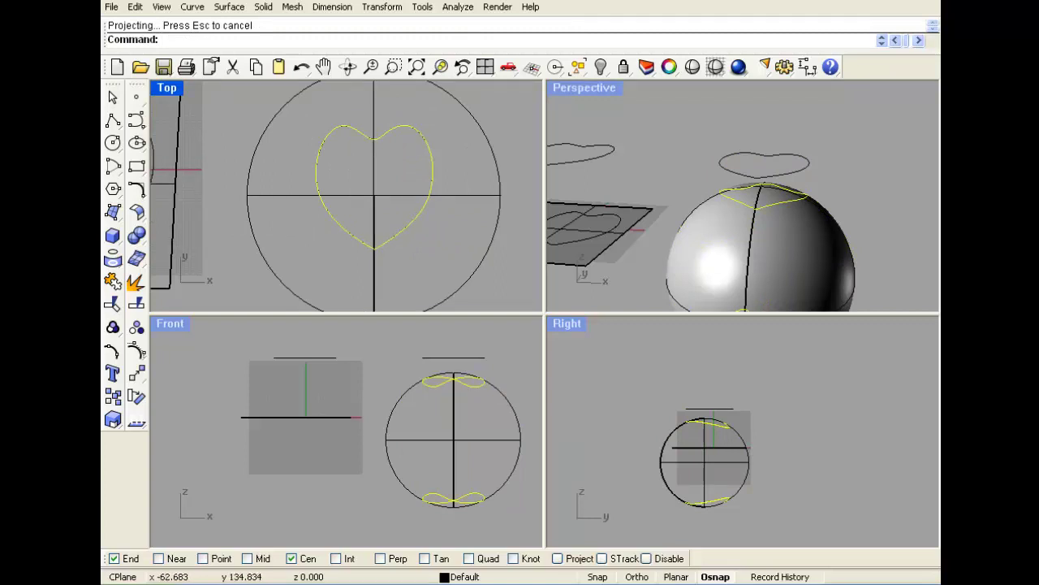
{"action": "scroll", "coordinate": [670, 150], "scroll_direction": "down", "scroll_amount": 2}
{"action": "right_click_drag", "start_coordinate": [699, 150], "coordinate": [718, 247]}
{"action": "scroll", "coordinate": [711, 195], "scroll_direction": "down", "scroll_amount": 3}
{"action": "scroll", "coordinate": [673, 180], "scroll_direction": "up", "scroll_amount": 6}
{"action": "scroll", "coordinate": [715, 156], "scroll_direction": "down", "scroll_amount": 1}
{"action": "right_click_drag", "start_coordinate": [735, 183], "coordinate": [737, 198]}
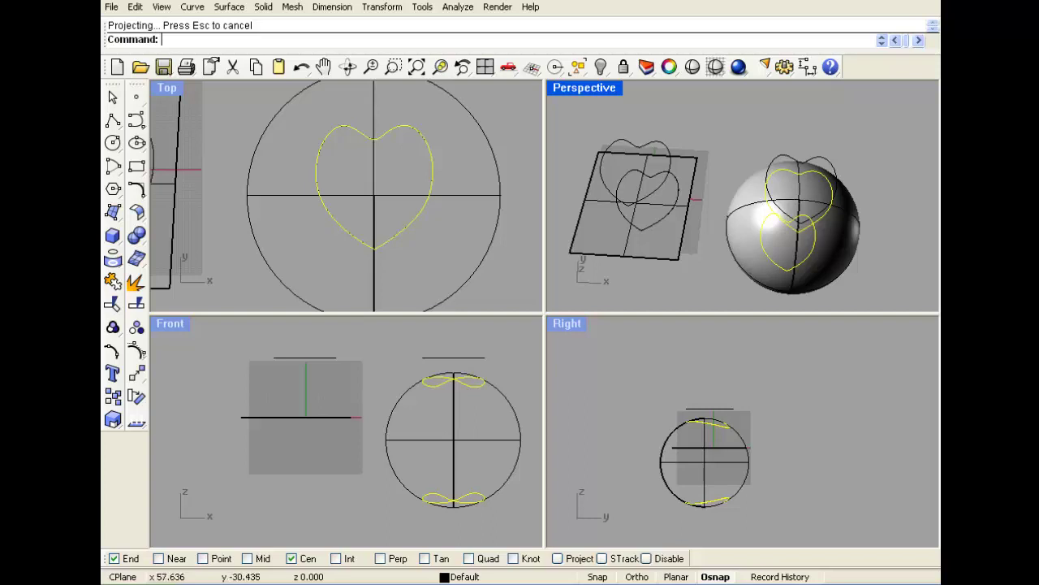
{"action": "right_click_drag", "start_coordinate": [691, 219], "coordinate": [725, 172]}
{"action": "scroll", "coordinate": [777, 158], "scroll_direction": "up", "scroll_amount": 2}
{"action": "right_click_drag", "start_coordinate": [804, 248], "coordinate": [799, 230]}
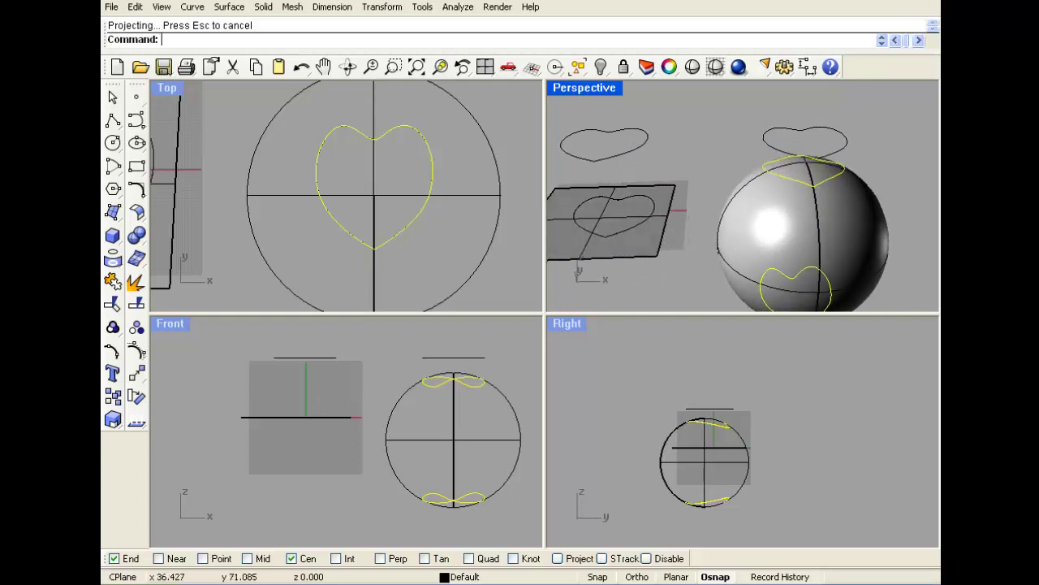
Delete the projected hearts from the sphere and the heart curves lying on the flat surface, keeping the surface itself
{"action": "key", "text": "Delete"}
{"action": "left_click_drag", "start_coordinate": [663, 180], "coordinate": [638, 212]}
{"action": "left_click", "coordinate": [663, 243]}
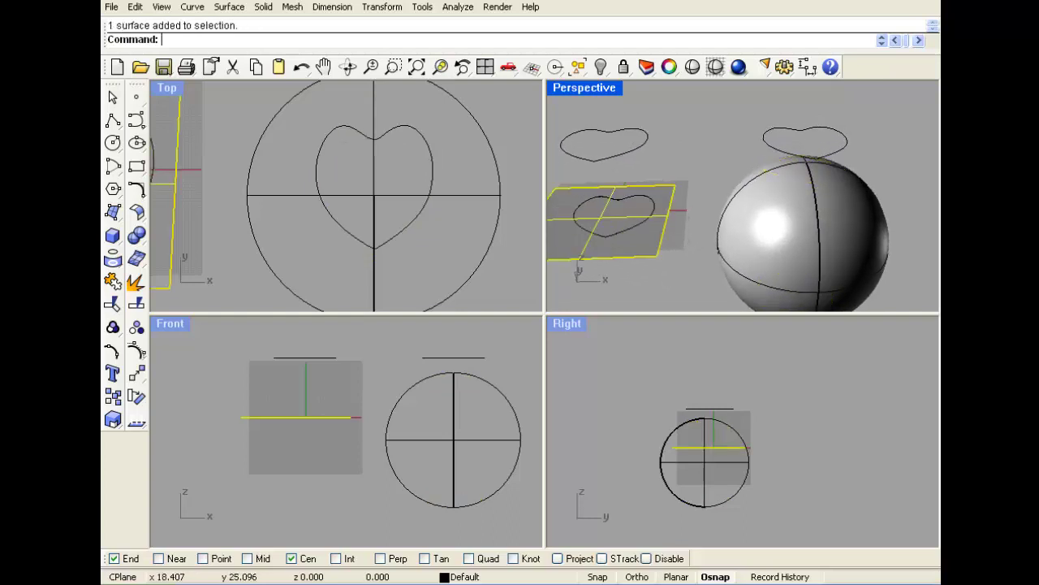
{"action": "left_click", "coordinate": [644, 196]}
{"action": "key", "text": "Escape"}
{"action": "key", "text": "Delete"}
{"action": "left_click", "coordinate": [645, 197]}
{"action": "left_click", "coordinate": [694, 241]}
{"action": "key", "text": "Delete"}
{"action": "left_click", "coordinate": [645, 197]}
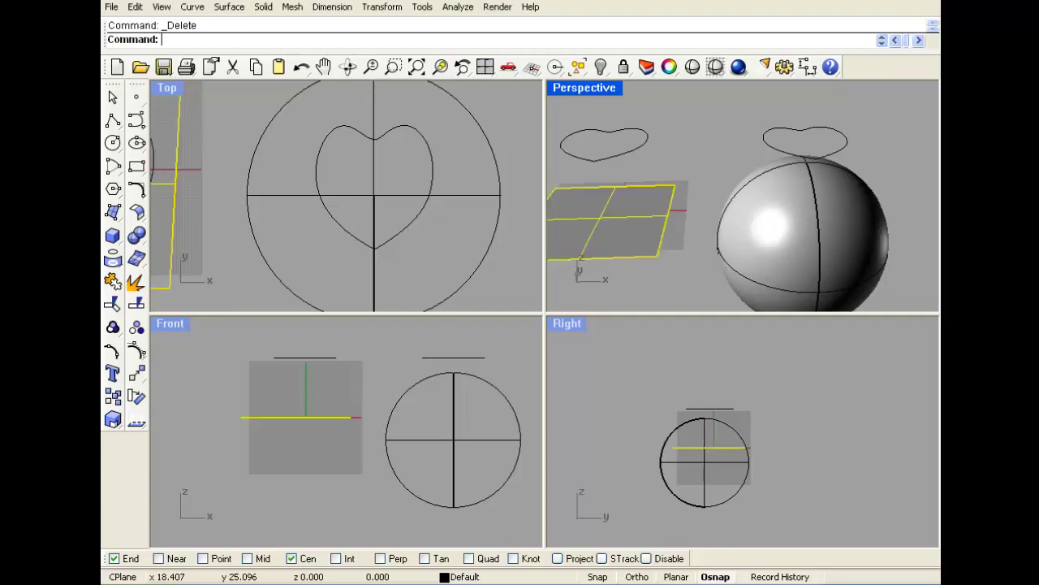
{"action": "key", "text": "Delete"}
{"action": "key", "text": "ctrl+z"}
{"action": "left_click", "coordinate": [141, 125]}
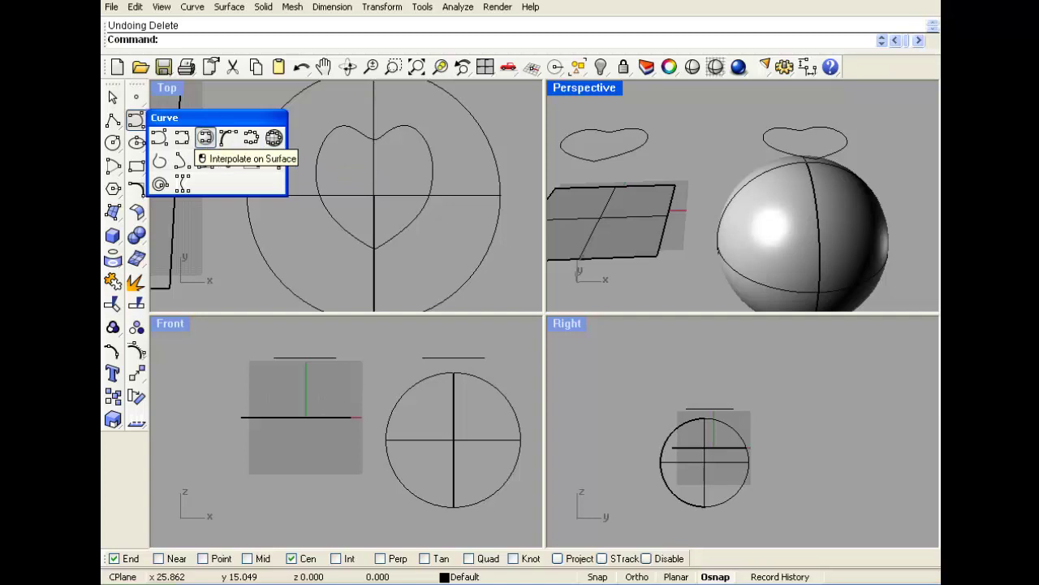
{"action": "left_click", "coordinate": [204, 138]}
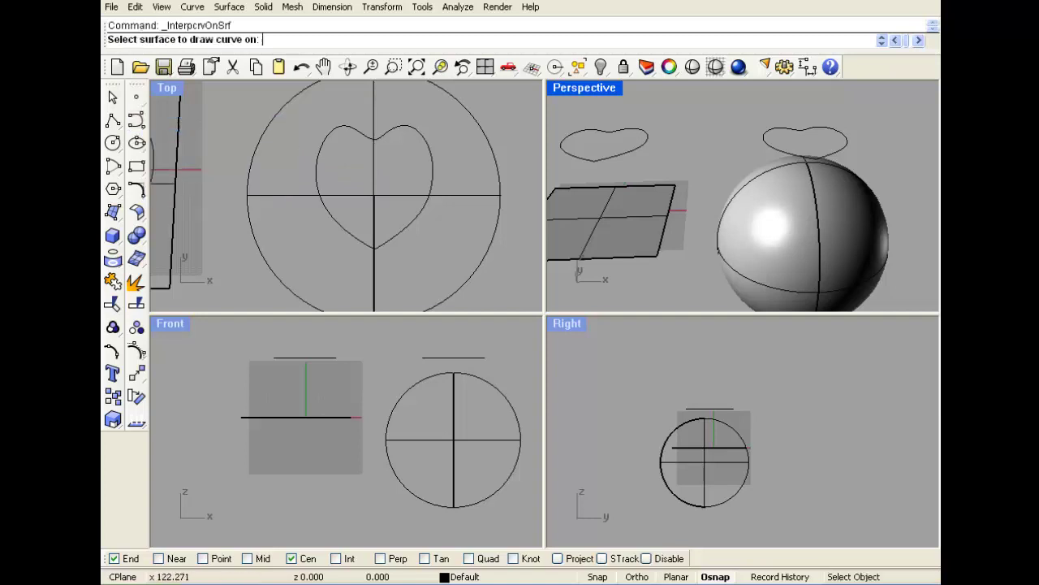
{"action": "scroll", "coordinate": [278, 169], "scroll_direction": "down", "scroll_amount": 3}
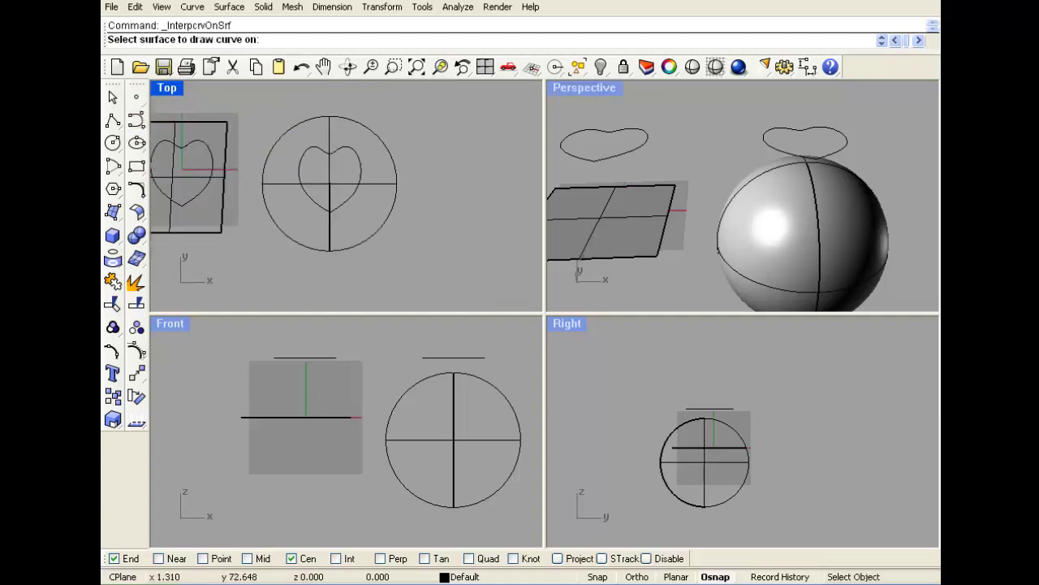
Maximize the Top view and hide the copied heart curve above the sphere
{"action": "double_click", "coordinate": [169, 88]}
{"action": "scroll", "coordinate": [546, 258], "scroll_direction": "up", "scroll_amount": 4}
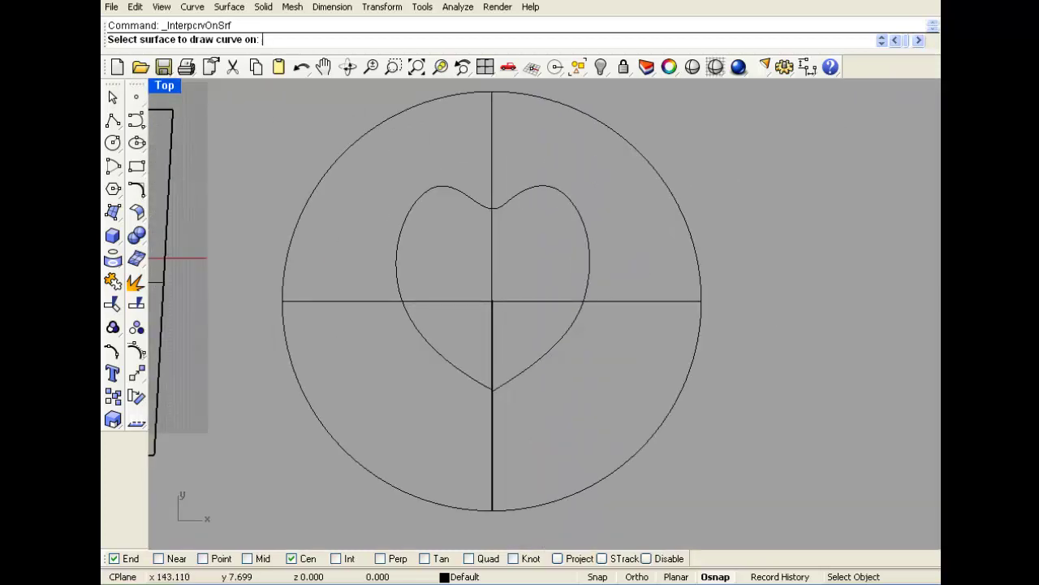
{"action": "scroll", "coordinate": [531, 237], "scroll_direction": "down", "scroll_amount": 2}
{"action": "key", "text": "Escape"}
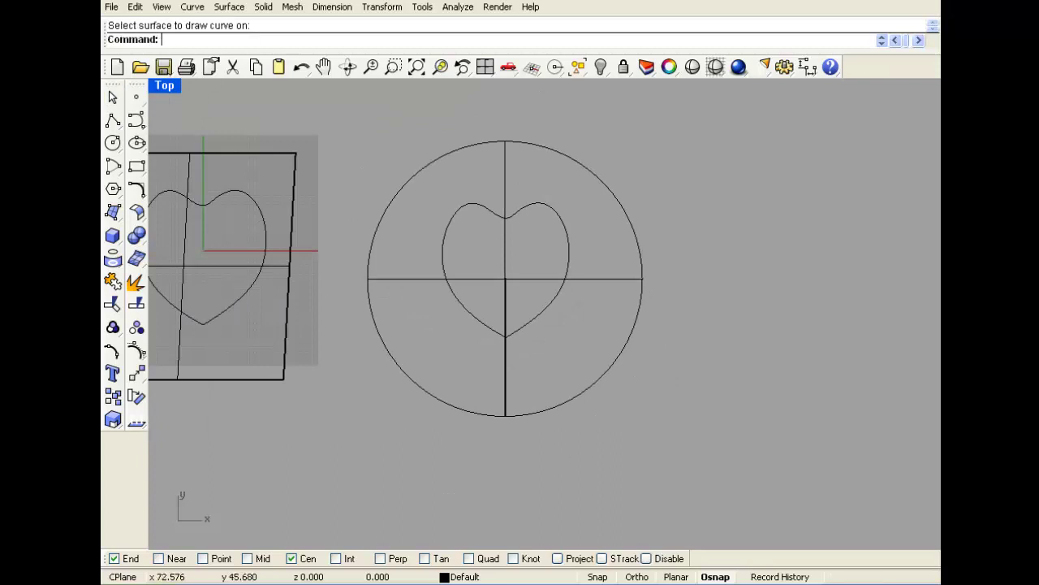
{"action": "left_click", "coordinate": [526, 205]}
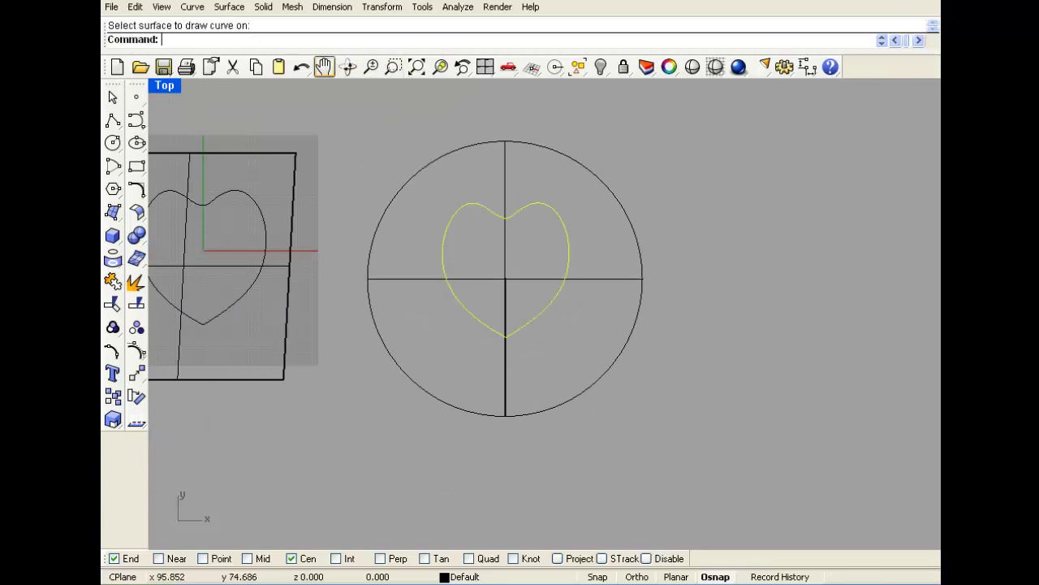
{"action": "left_click", "coordinate": [601, 66]}
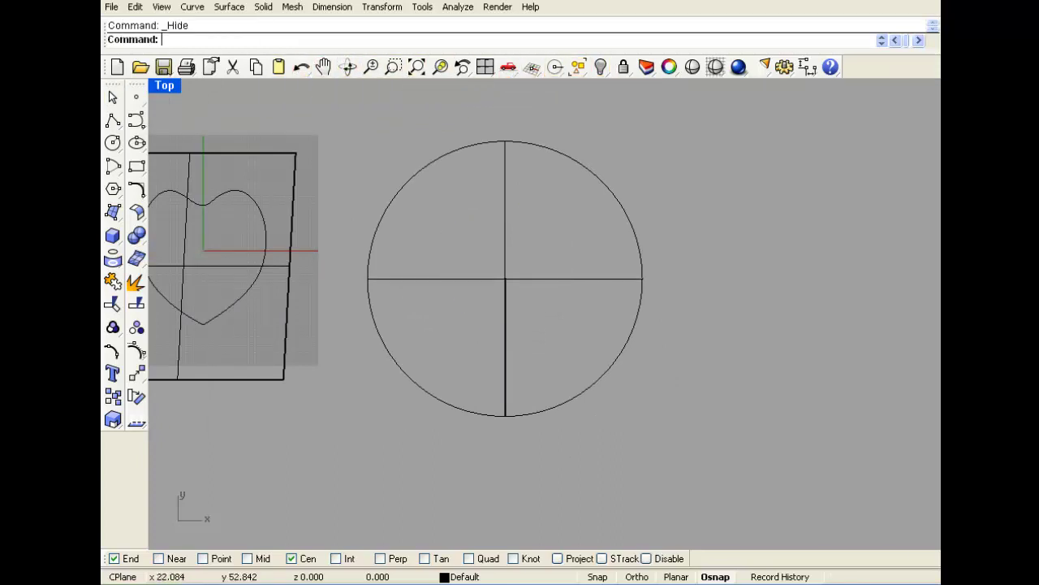
Start an Interpolate on Surface curve on the sphere, placing points counterclockwise inside its outline in the Top view
{"action": "left_click", "coordinate": [135, 120]}
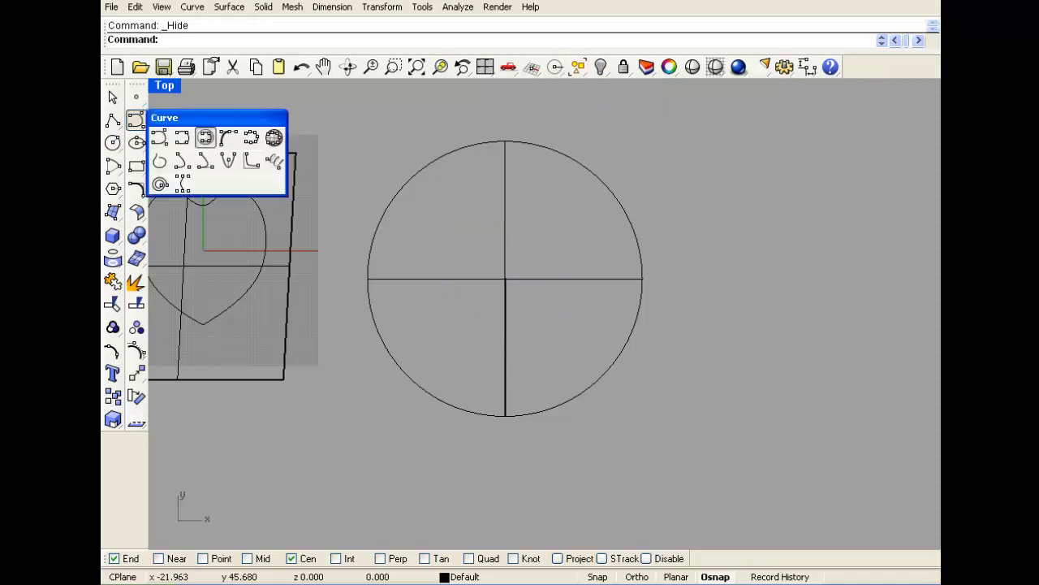
{"action": "left_click", "coordinate": [205, 137]}
{"action": "left_click", "coordinate": [530, 277]}
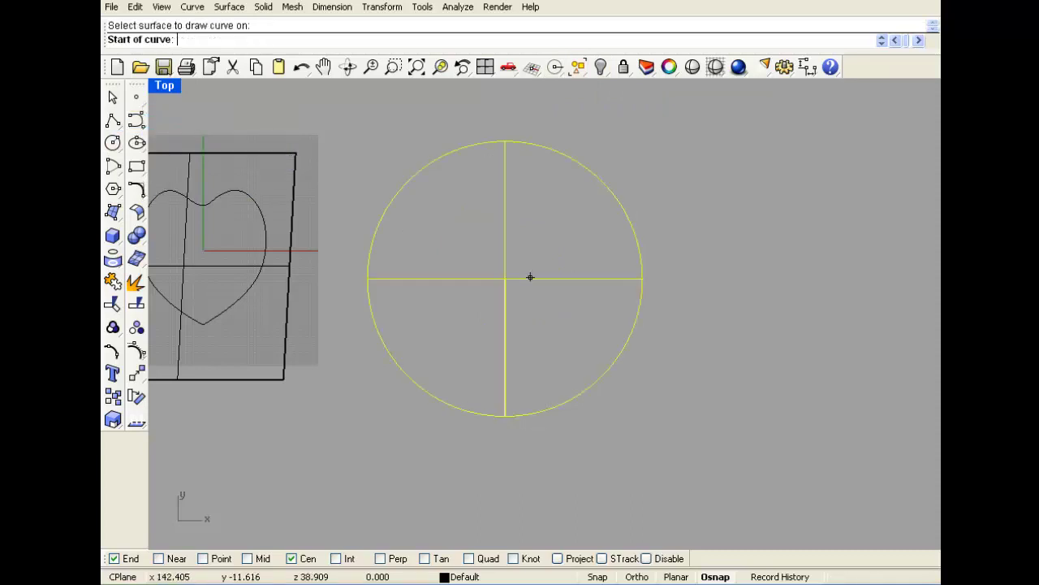
{"action": "left_click", "coordinate": [594, 212]}
{"action": "left_click", "coordinate": [534, 170]}
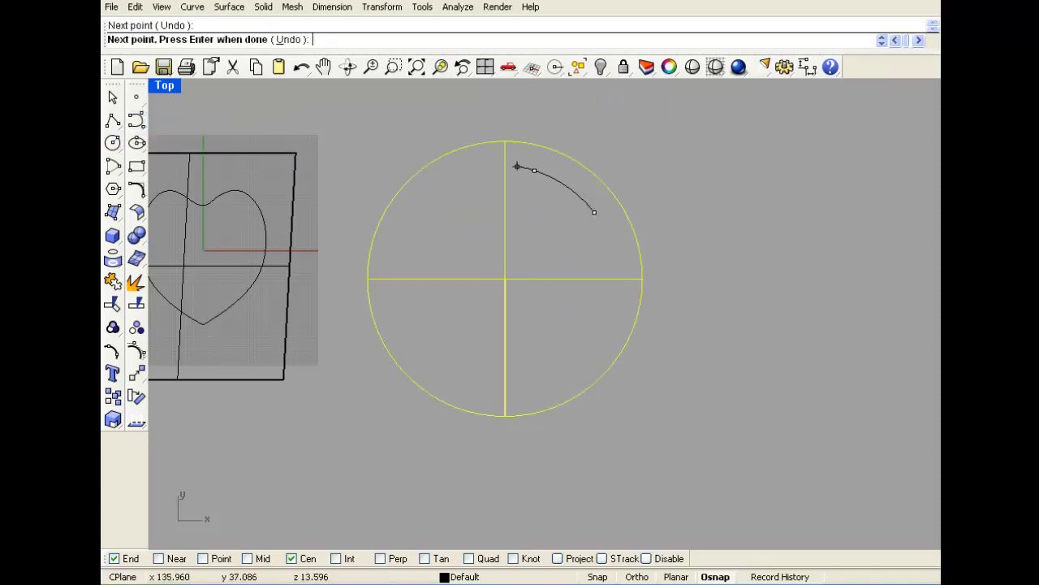
{"action": "left_click", "coordinate": [483, 165]}
{"action": "left_click", "coordinate": [419, 203]}
{"action": "left_click", "coordinate": [401, 276]}
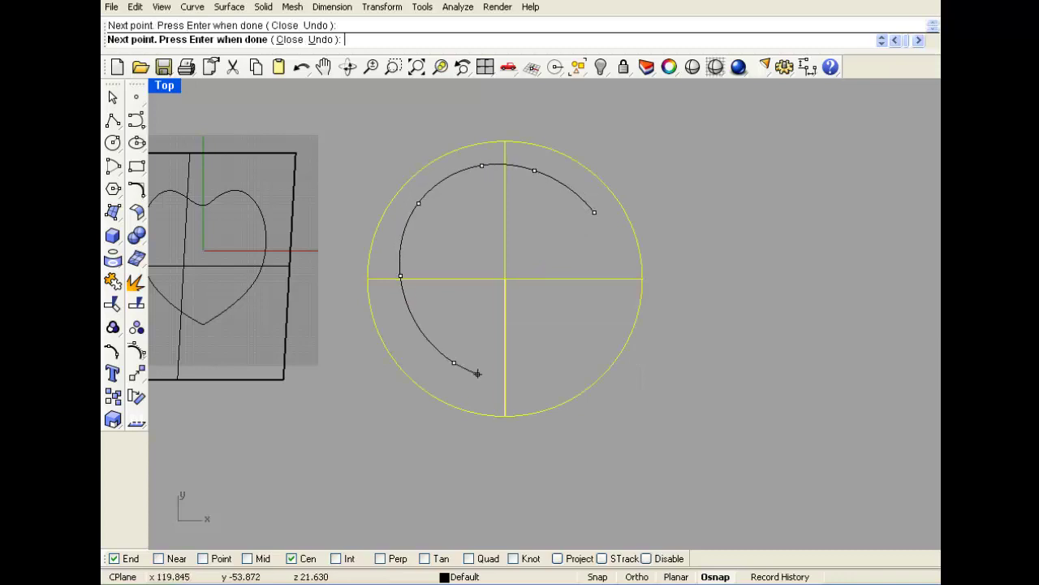
Return to the four-view layout and continue the on-surface curve down and around the lower sphere with points in the Right view
{"action": "key", "text": "ctrl+m"}
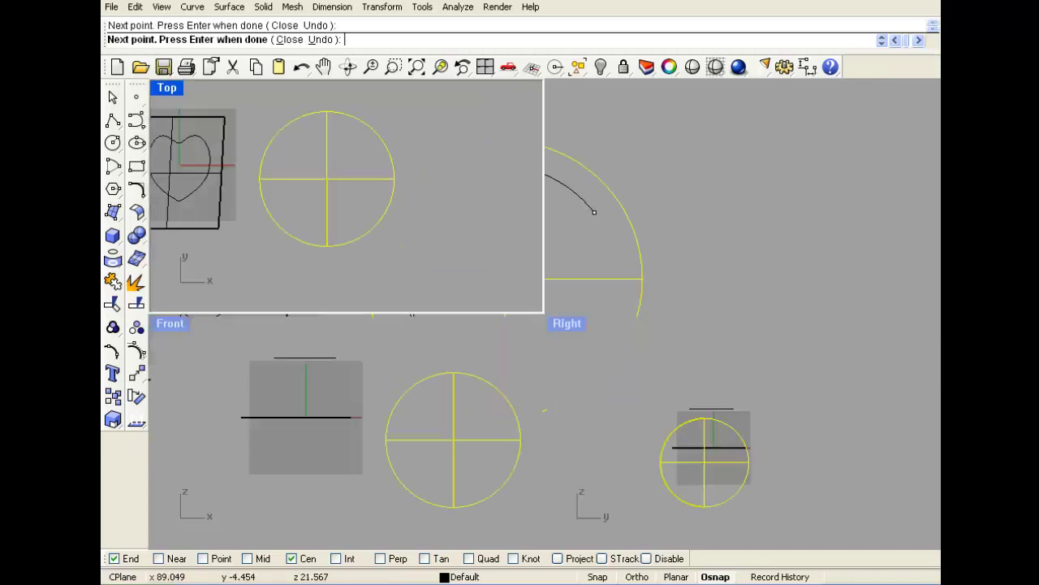
{"action": "scroll", "coordinate": [710, 467], "scroll_direction": "up", "scroll_amount": 3}
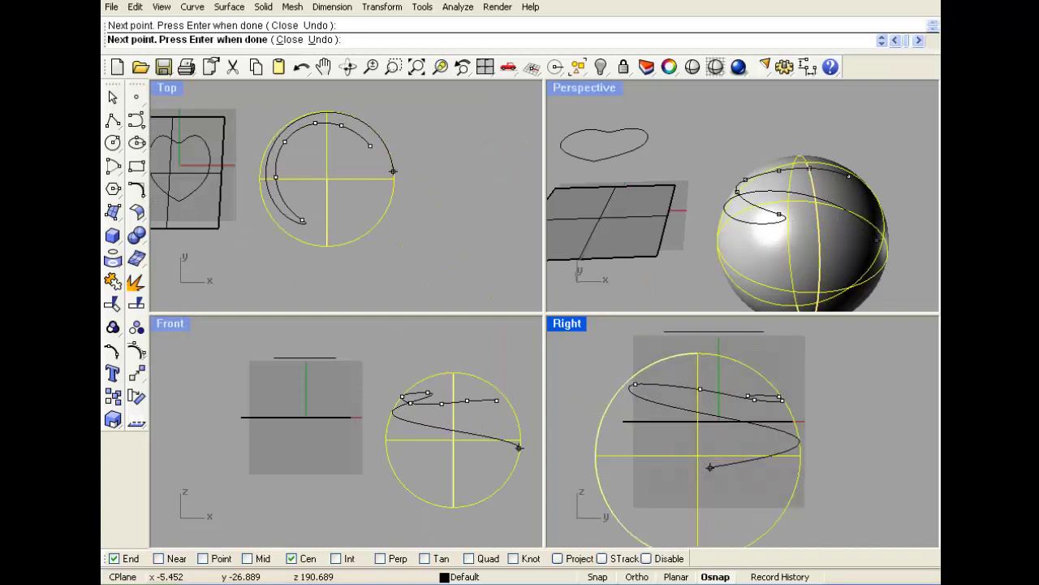
{"action": "left_click", "coordinate": [751, 431]}
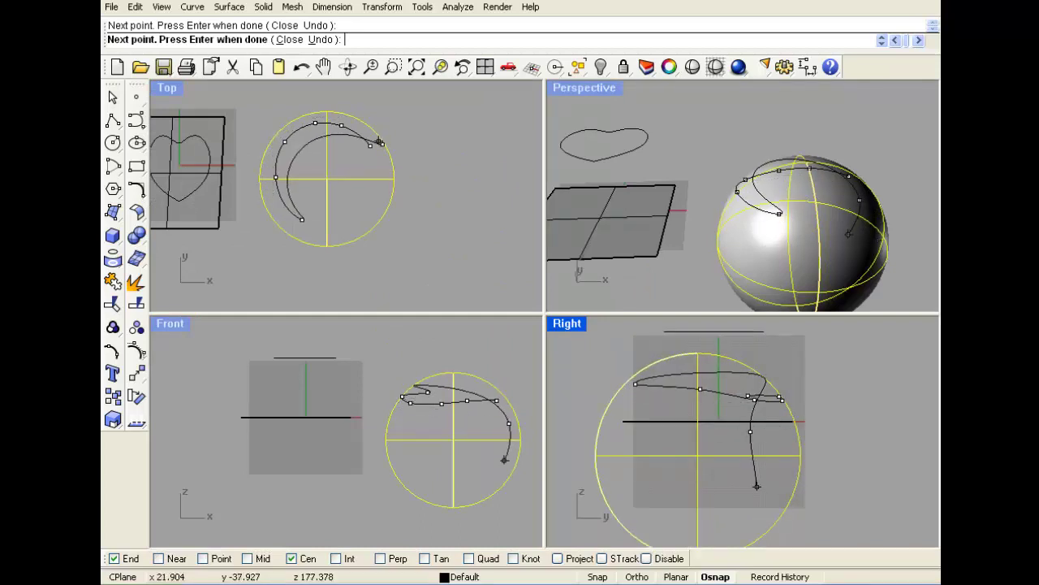
{"action": "left_click", "coordinate": [763, 484]}
{"action": "left_click", "coordinate": [751, 510]}
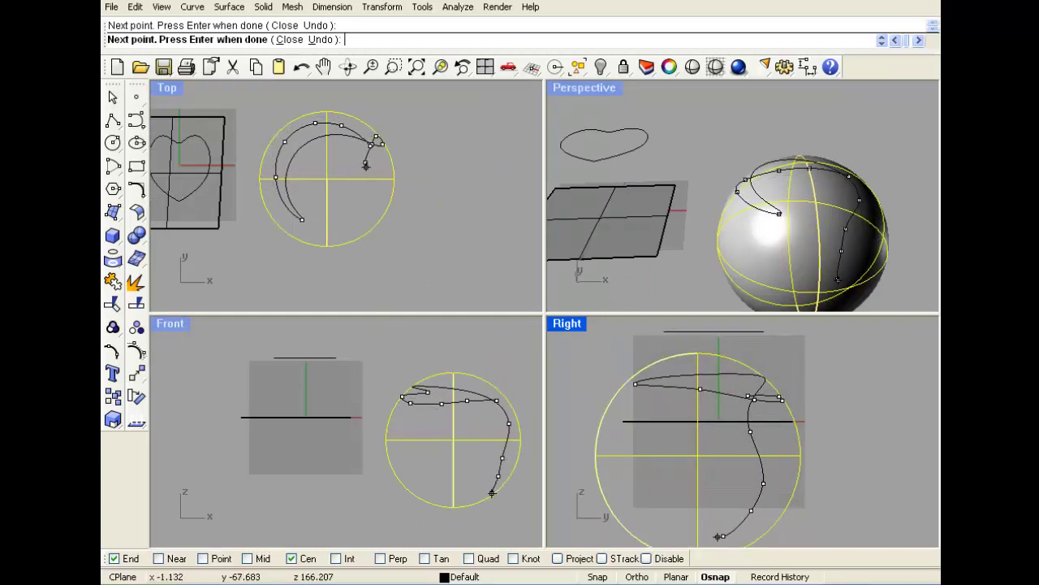
{"action": "left_click", "coordinate": [676, 534]}
{"action": "left_click", "coordinate": [640, 494]}
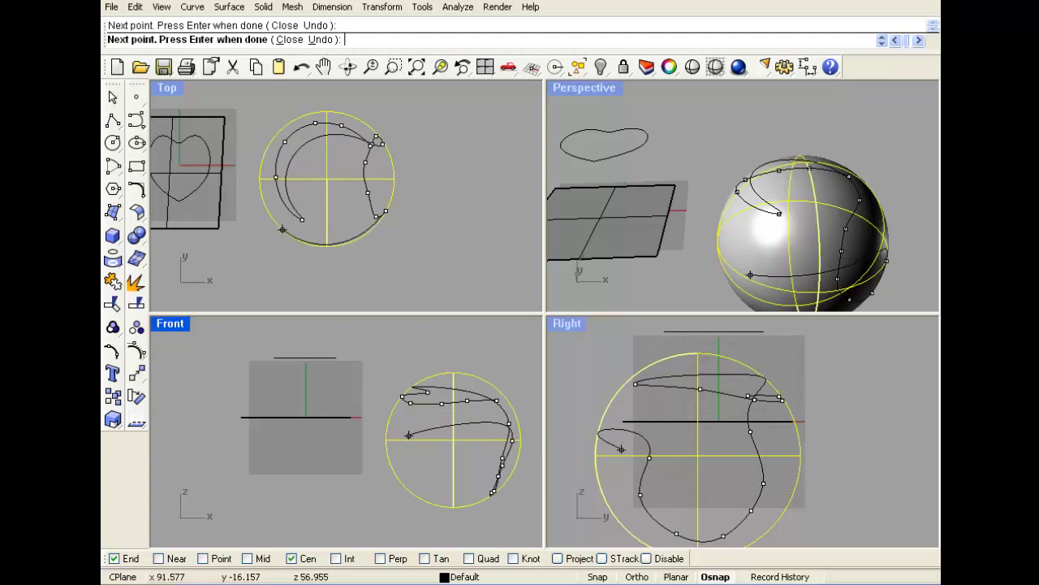
Carry the on-surface curve around the sphere's front with more points in the Front view and finish it
{"action": "scroll", "coordinate": [410, 440], "scroll_direction": "up", "scroll_amount": 3}
{"action": "left_click", "coordinate": [409, 404]}
{"action": "left_click", "coordinate": [400, 460]}
{"action": "left_click", "coordinate": [453, 514]}
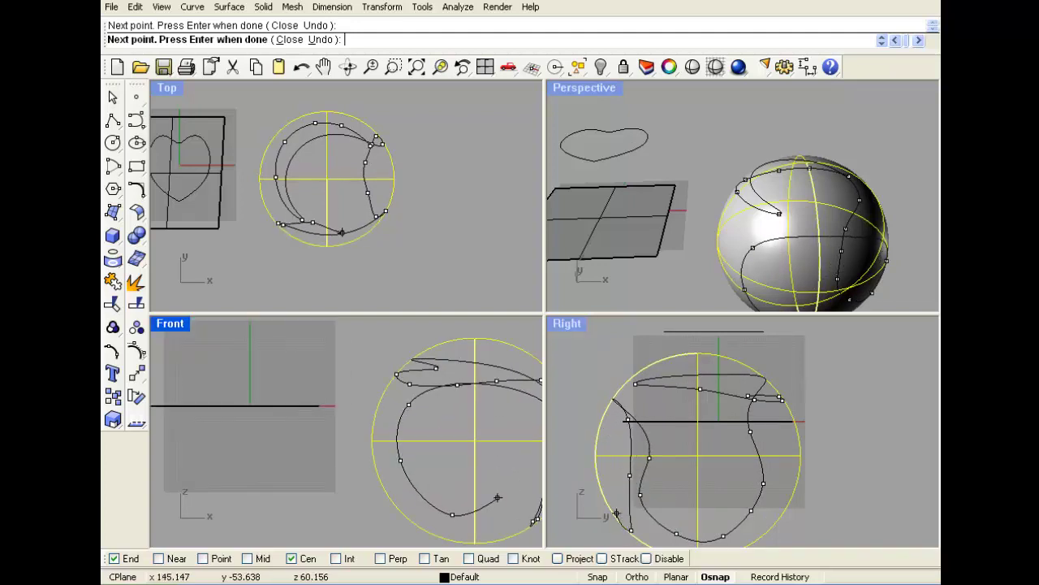
{"action": "left_click", "coordinate": [497, 497]}
{"action": "left_click", "coordinate": [515, 440]}
{"action": "left_click", "coordinate": [476, 436]}
{"action": "scroll", "coordinate": [456, 418], "scroll_direction": "down", "scroll_amount": 2}
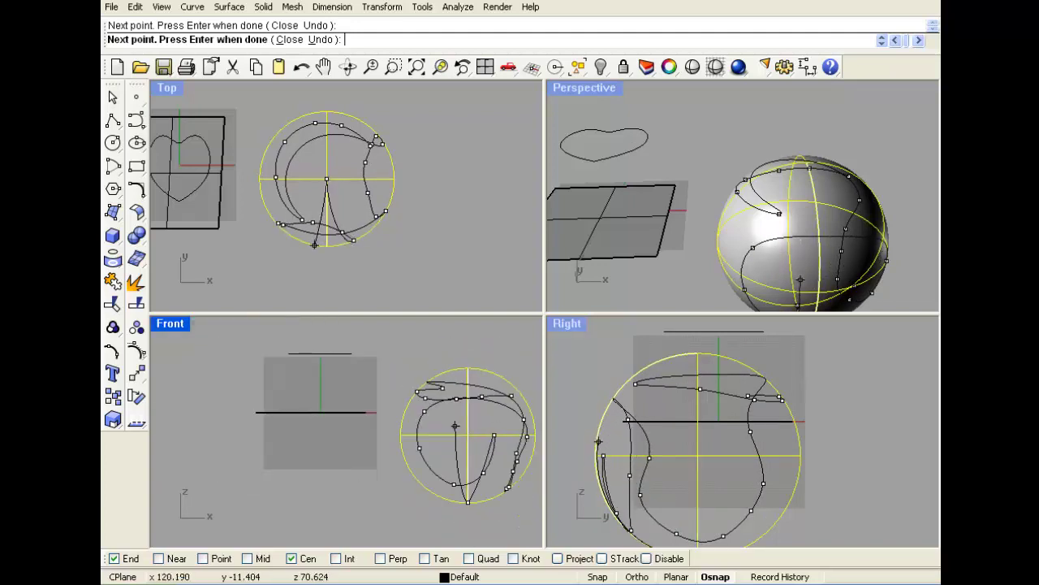
{"action": "key", "text": "Return"}
Examine how the interpolated curve follows the sphere from several perspective angles
{"action": "right_click_drag", "start_coordinate": [708, 248], "coordinate": [705, 218]}
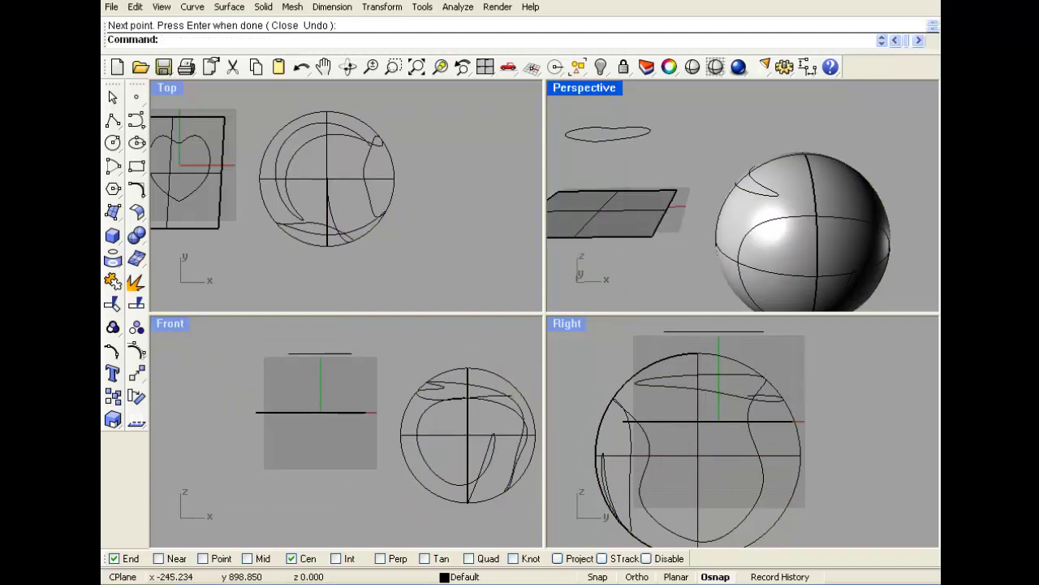
{"action": "double_click", "coordinate": [584, 88]}
{"action": "right_click_drag", "start_coordinate": [720, 256], "coordinate": [459, 216]}
{"action": "scroll", "coordinate": [646, 217], "scroll_direction": "down", "scroll_amount": 4}
{"action": "right_click_drag", "start_coordinate": [601, 220], "coordinate": [487, 276]}
{"action": "right_click_drag", "start_coordinate": [398, 321], "coordinate": [553, 281]}
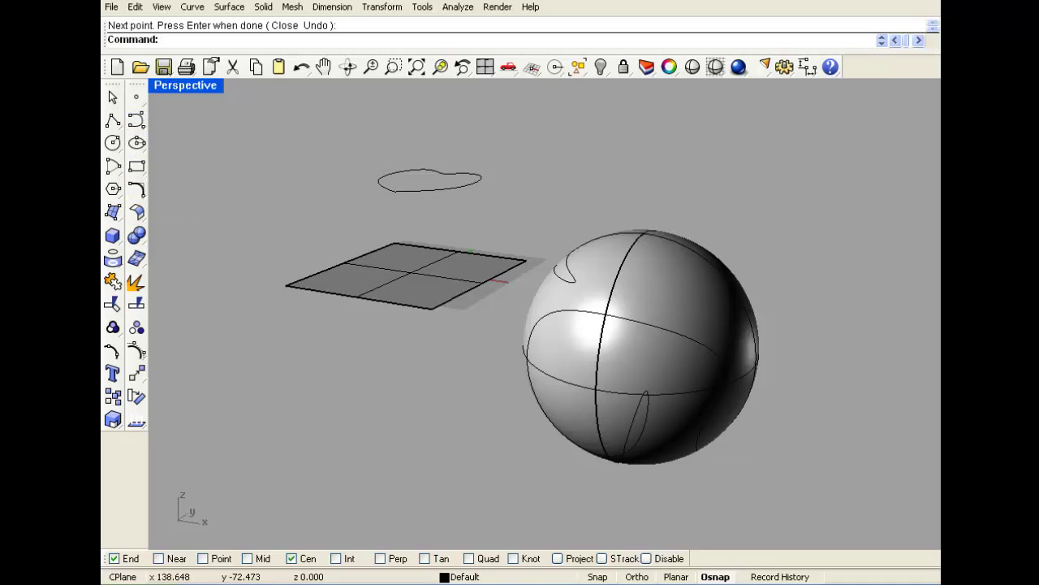
{"action": "scroll", "coordinate": [638, 362], "scroll_direction": "up", "scroll_amount": 5}
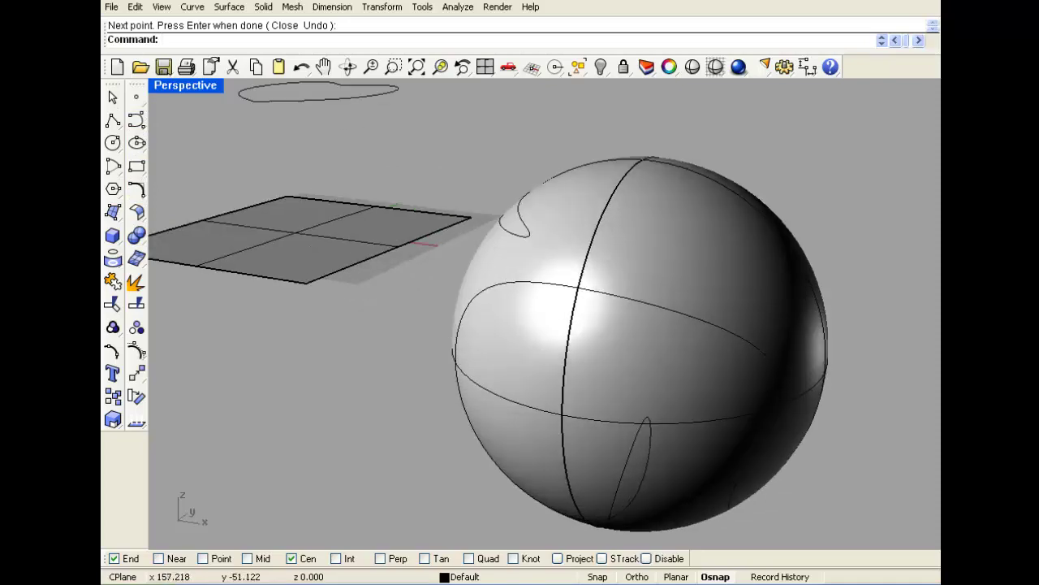
{"action": "right_click_drag", "start_coordinate": [637, 361], "coordinate": [398, 272]}
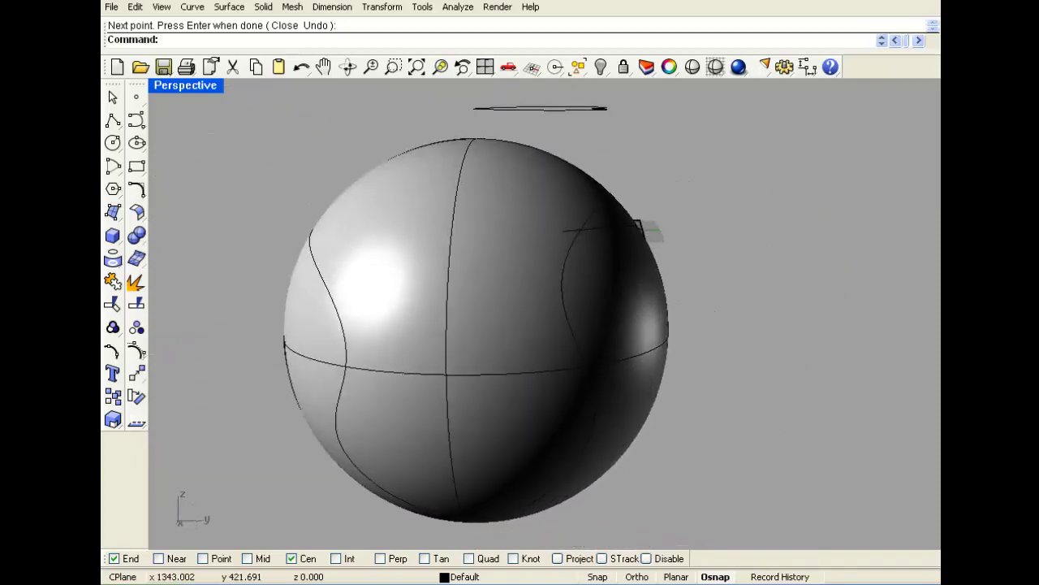
{"action": "double_click", "coordinate": [185, 85]}
{"action": "scroll", "coordinate": [771, 163], "scroll_direction": "up", "scroll_amount": 2}
{"action": "right_click_drag", "start_coordinate": [771, 163], "coordinate": [702, 190]}
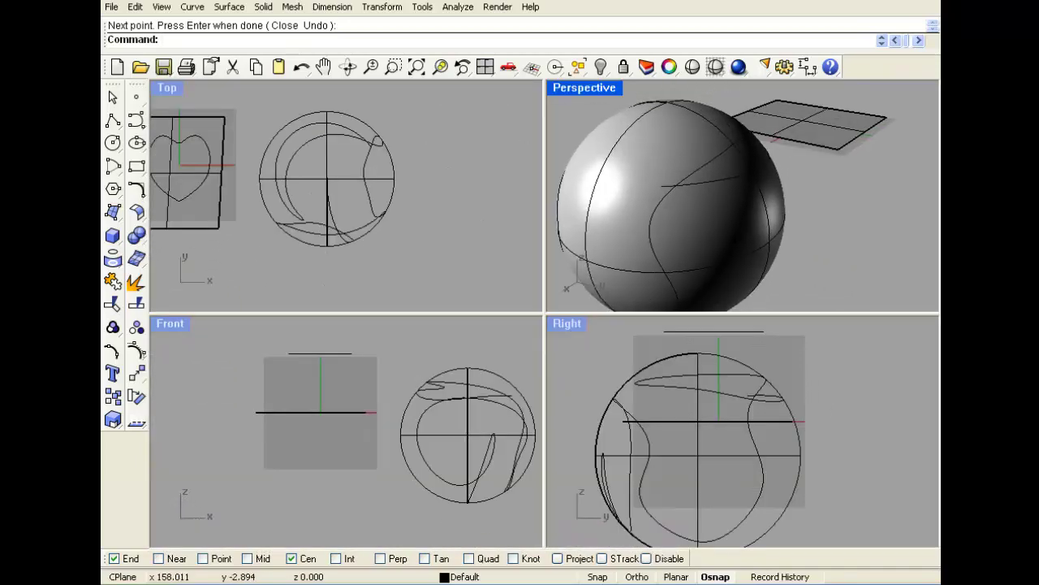
{"action": "scroll", "coordinate": [702, 191], "scroll_direction": "up", "scroll_amount": 4}
{"action": "left_click", "coordinate": [688, 198]}
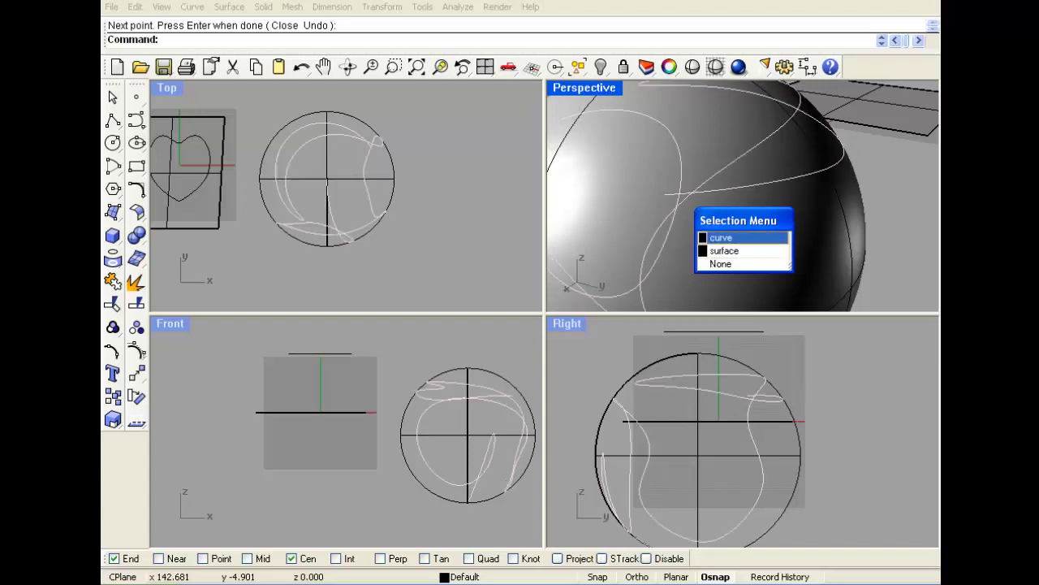
{"action": "key", "text": "Escape"}
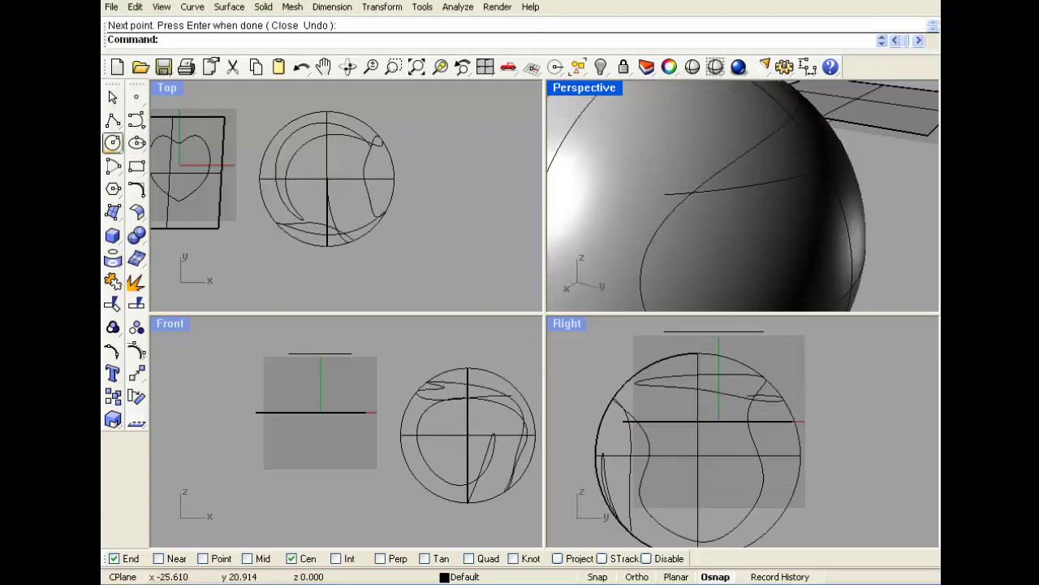
Draw a circle of about 5.7 inches radius in the Front view, centred on the start point of the sphere's curve
{"action": "left_click", "coordinate": [113, 142]}
{"action": "left_click", "coordinate": [664, 195]}
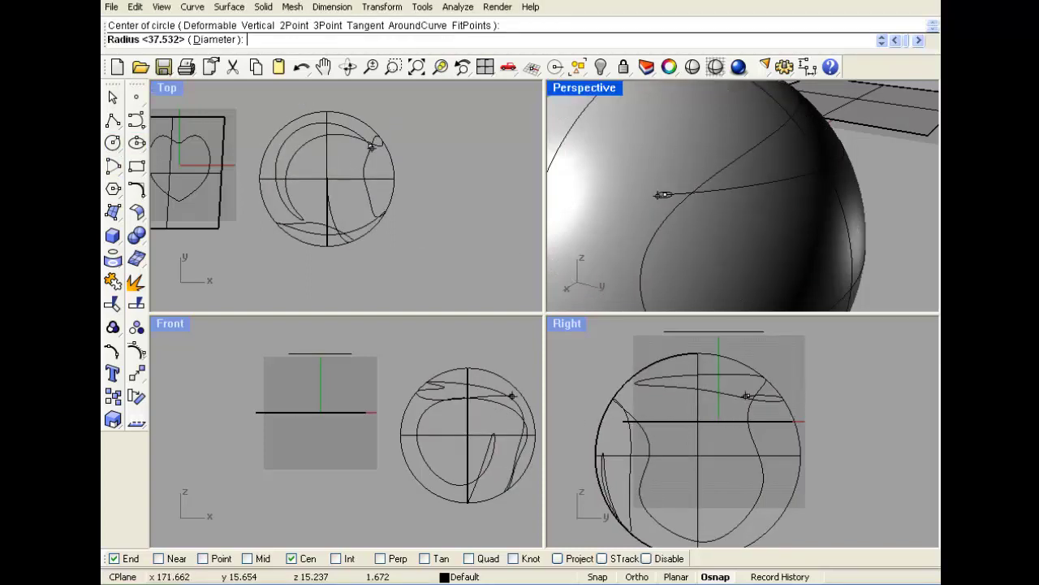
{"action": "scroll", "coordinate": [509, 389], "scroll_direction": "up", "scroll_amount": 10}
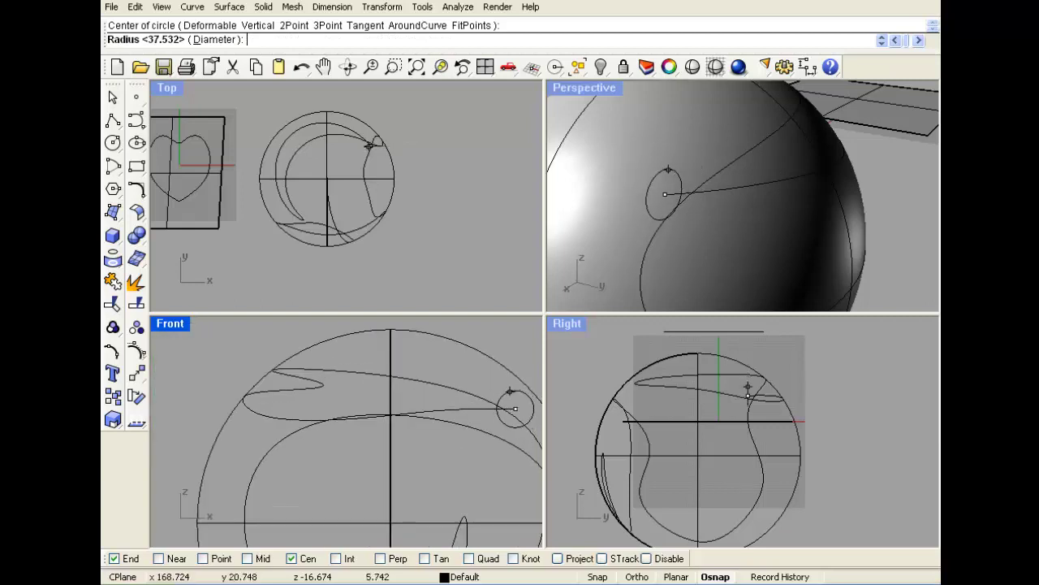
{"action": "left_click", "coordinate": [511, 390]}
{"action": "left_click", "coordinate": [648, 187]}
Rotate the circle about its centre by about 37 degrees in the maximized Top view
{"action": "scroll", "coordinate": [374, 149], "scroll_direction": "up", "scroll_amount": 12}
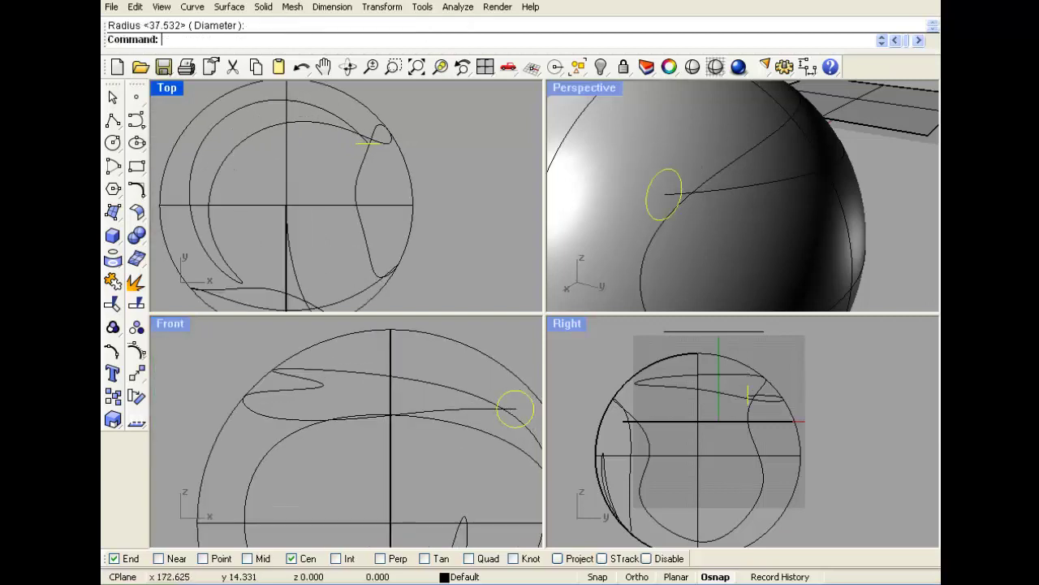
{"action": "scroll", "coordinate": [358, 195], "scroll_direction": "up", "scroll_amount": 3}
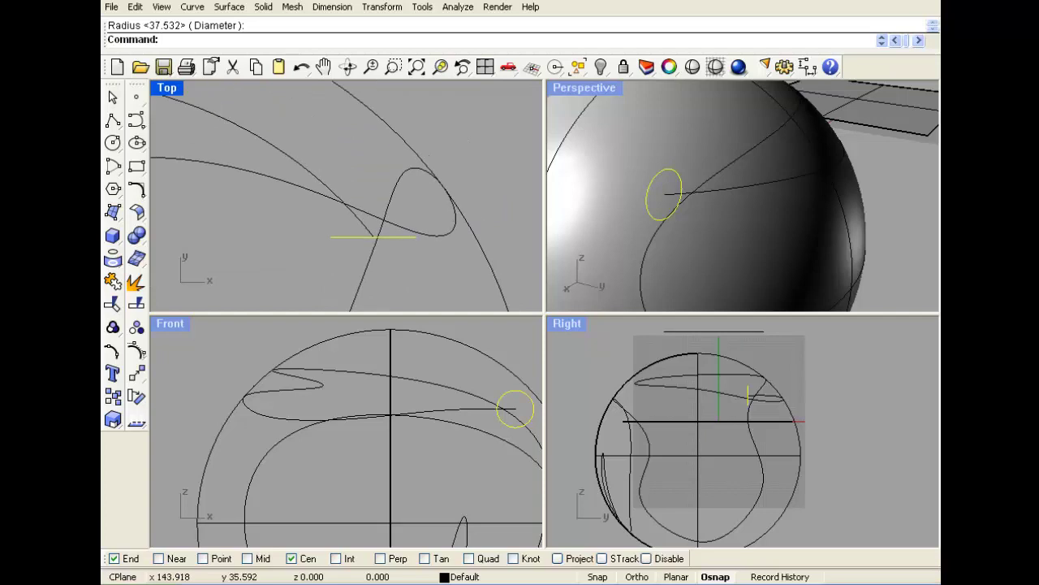
{"action": "double_click", "coordinate": [167, 89]}
{"action": "scroll", "coordinate": [381, 235], "scroll_direction": "down", "scroll_amount": 11}
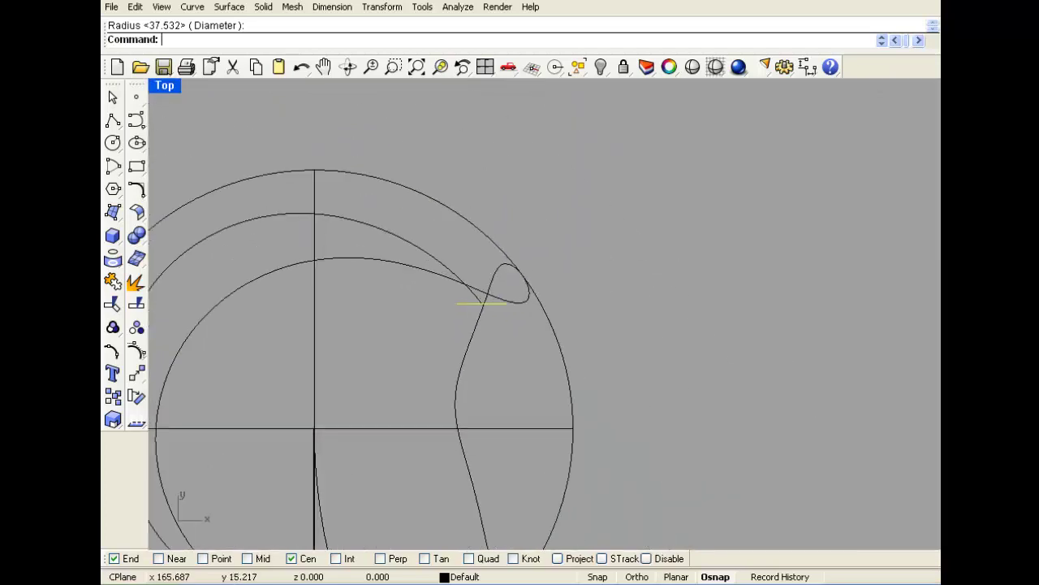
{"action": "scroll", "coordinate": [452, 313], "scroll_direction": "up", "scroll_amount": 9}
{"action": "scroll", "coordinate": [461, 310], "scroll_direction": "down", "scroll_amount": 4}
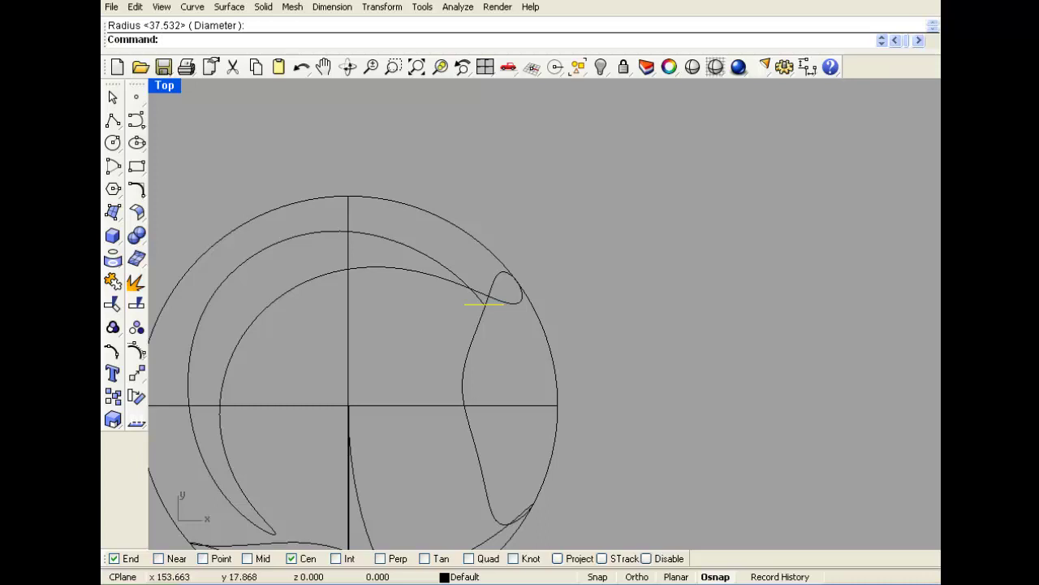
{"action": "scroll", "coordinate": [434, 314], "scroll_direction": "up", "scroll_amount": 2}
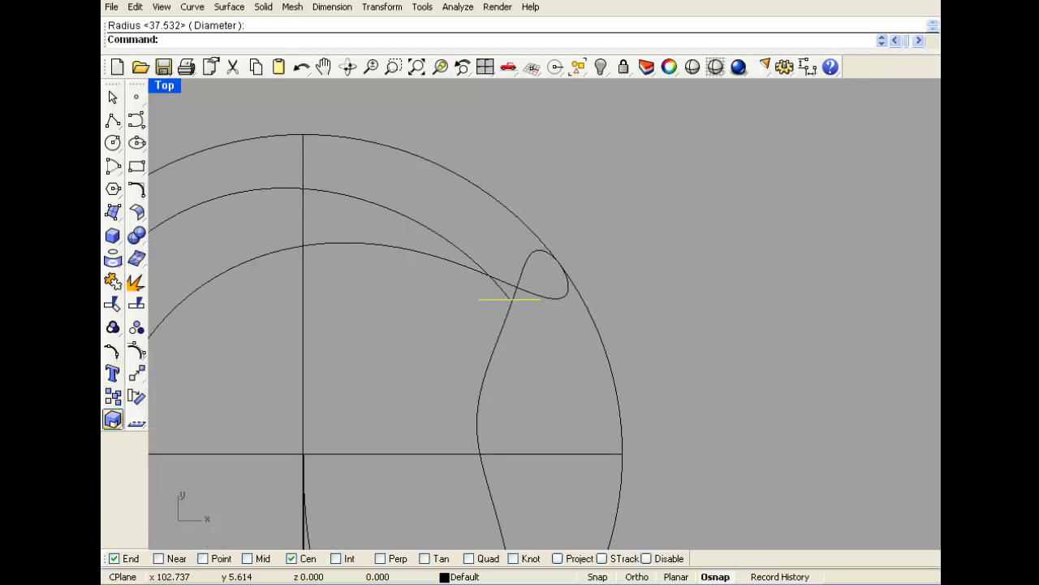
{"action": "left_click", "coordinate": [135, 395]}
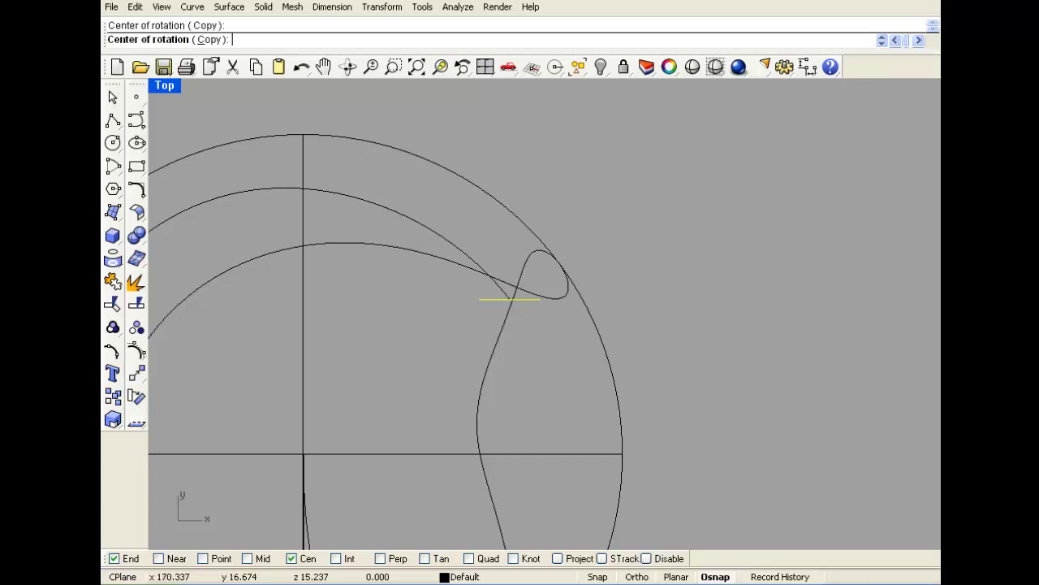
{"action": "left_click", "coordinate": [508, 300]}
{"action": "left_click", "coordinate": [709, 299]}
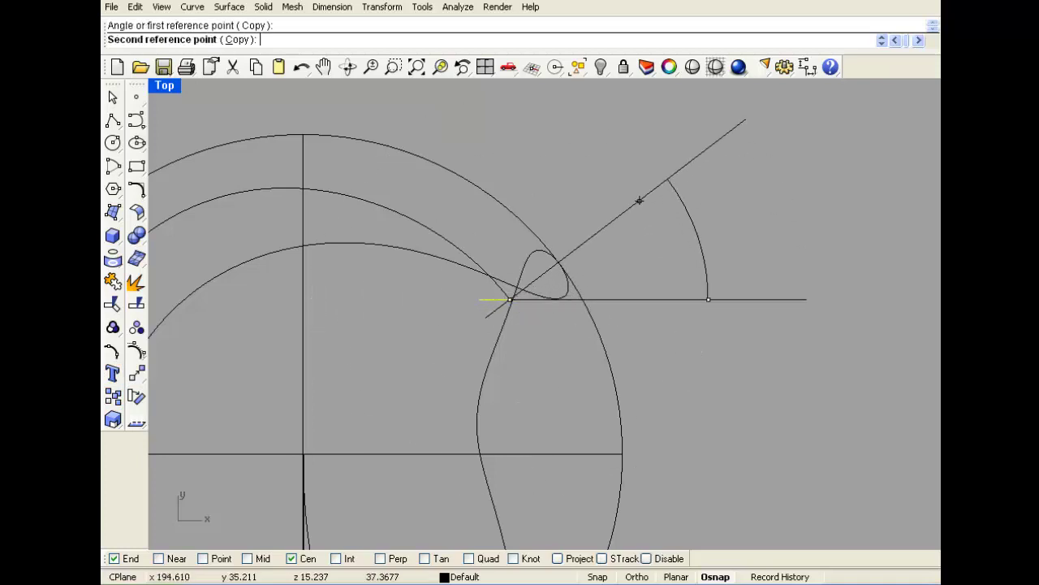
{"action": "left_click", "coordinate": [625, 200]}
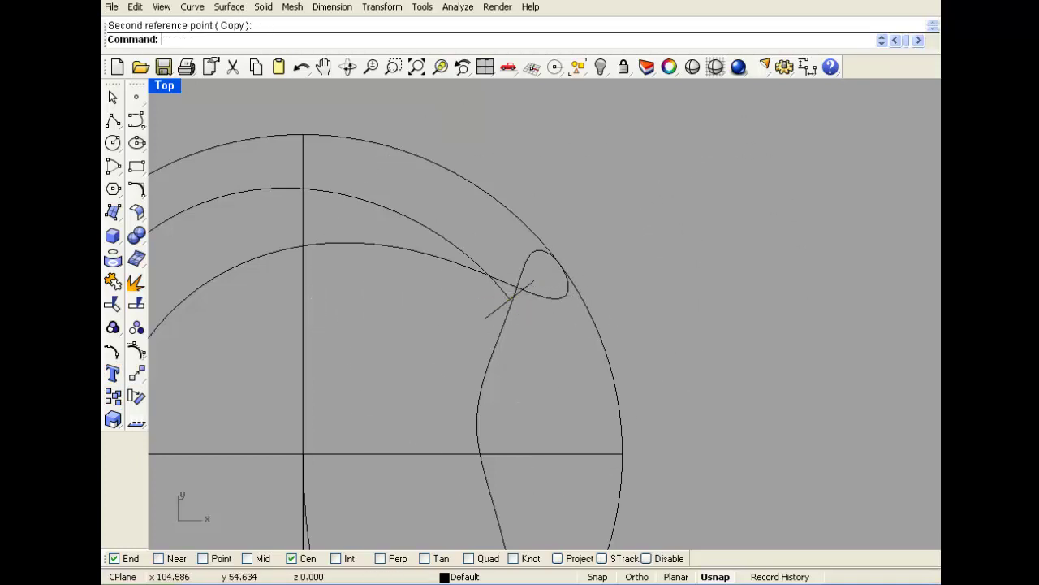
Sweep the circle along the on-surface curve with Sweep 1 Rail, using Freeform style and rebuilding with 10 control points
{"action": "double_click", "coordinate": [165, 87]}
{"action": "right_click_drag", "start_coordinate": [665, 207], "coordinate": [771, 204]}
{"action": "left_click", "coordinate": [229, 7]}
{"action": "key", "text": "Down"}
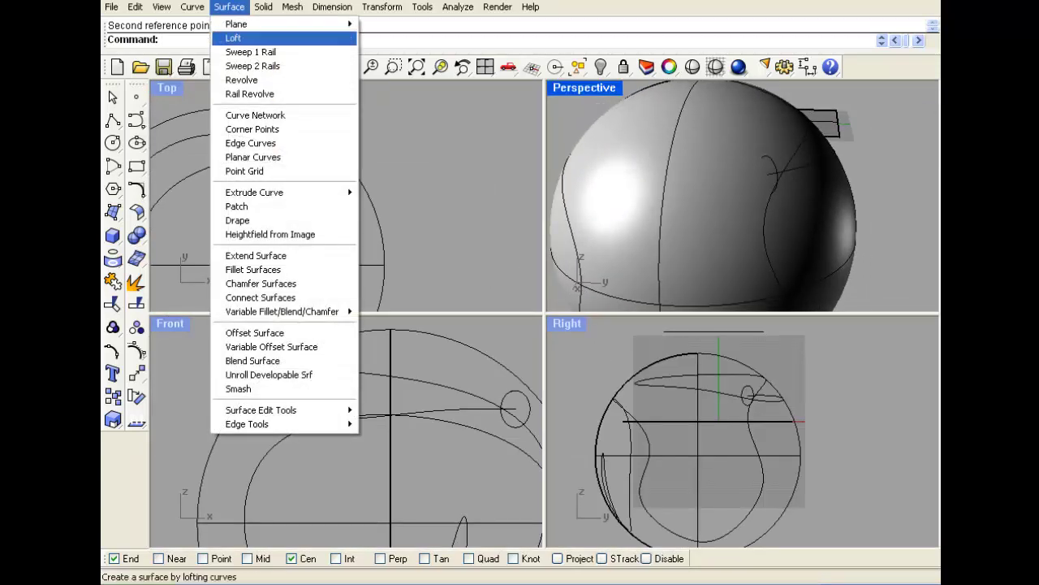
{"action": "key", "text": "Down"}
{"action": "key", "text": "Return"}
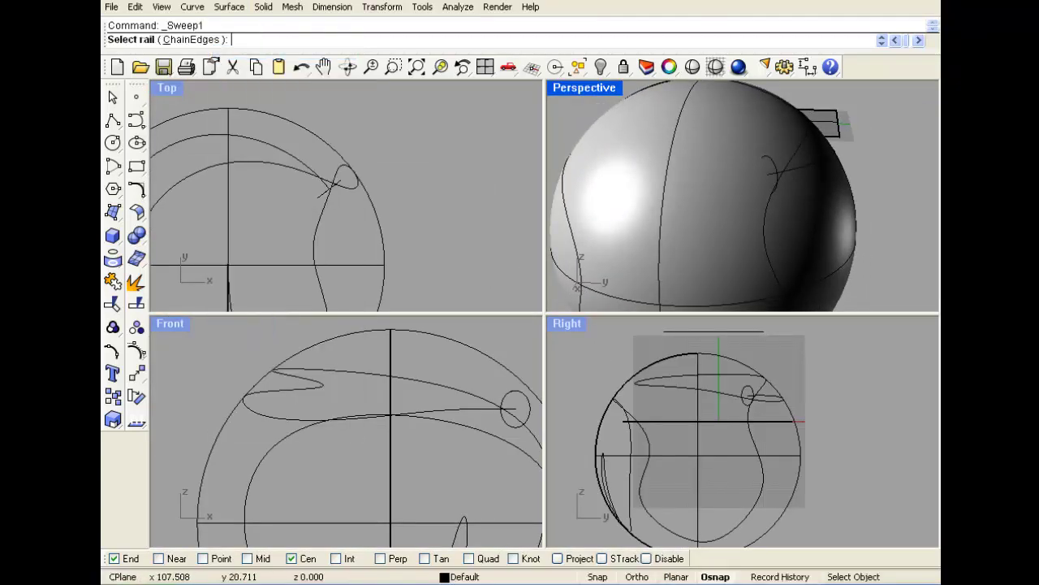
{"action": "left_click", "coordinate": [324, 190]}
{"action": "left_click", "coordinate": [326, 188]}
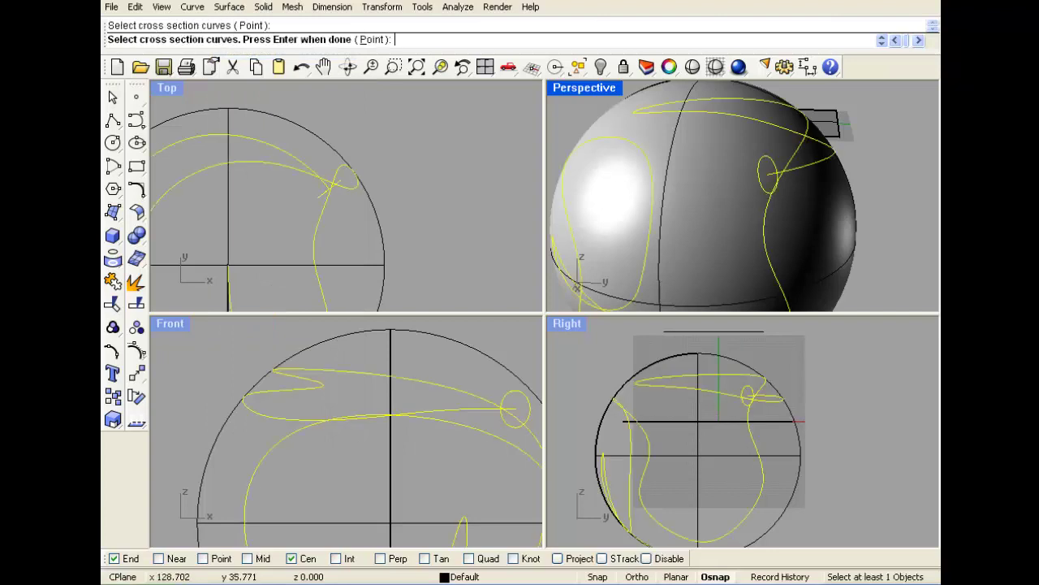
{"action": "key", "text": "Return"}
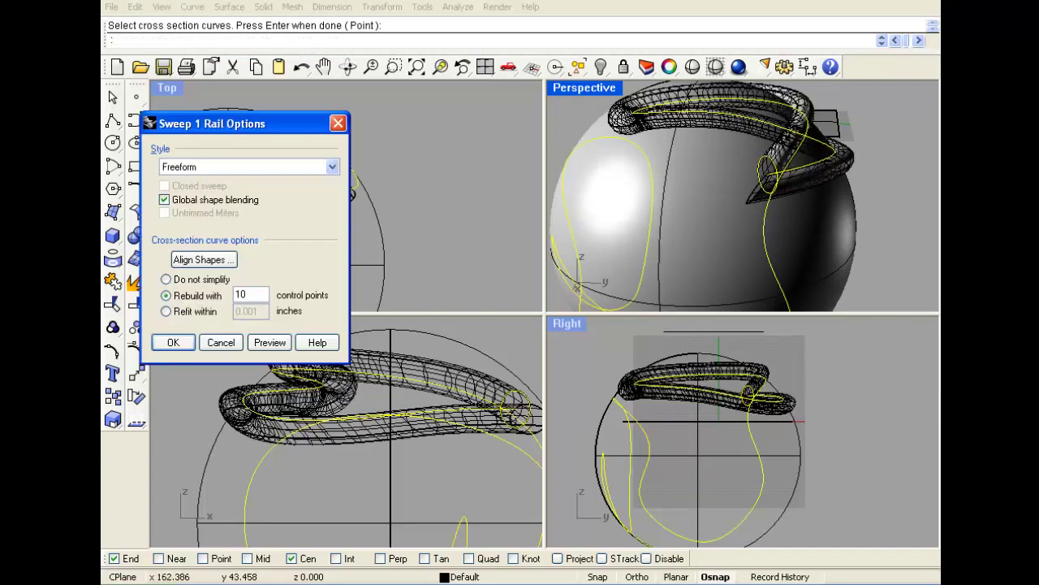
{"action": "key", "text": "Return"}
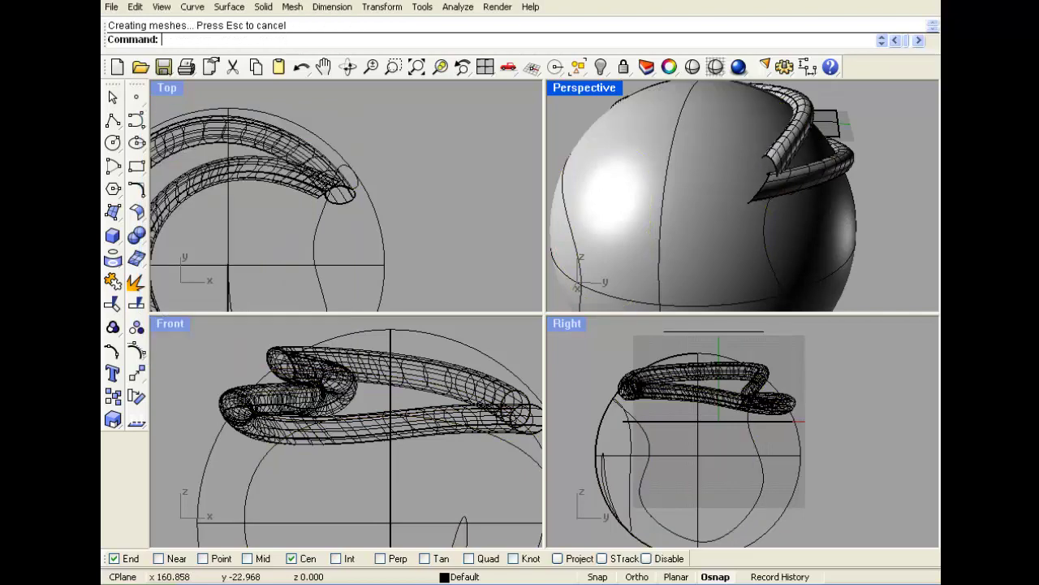
Inspect the swept pipe on the sphere and compare its extent with the highlighted rail curve from several angles
{"action": "right_click_drag", "start_coordinate": [755, 178], "coordinate": [633, 212]}
{"action": "scroll", "coordinate": [650, 203], "scroll_direction": "down", "scroll_amount": 4}
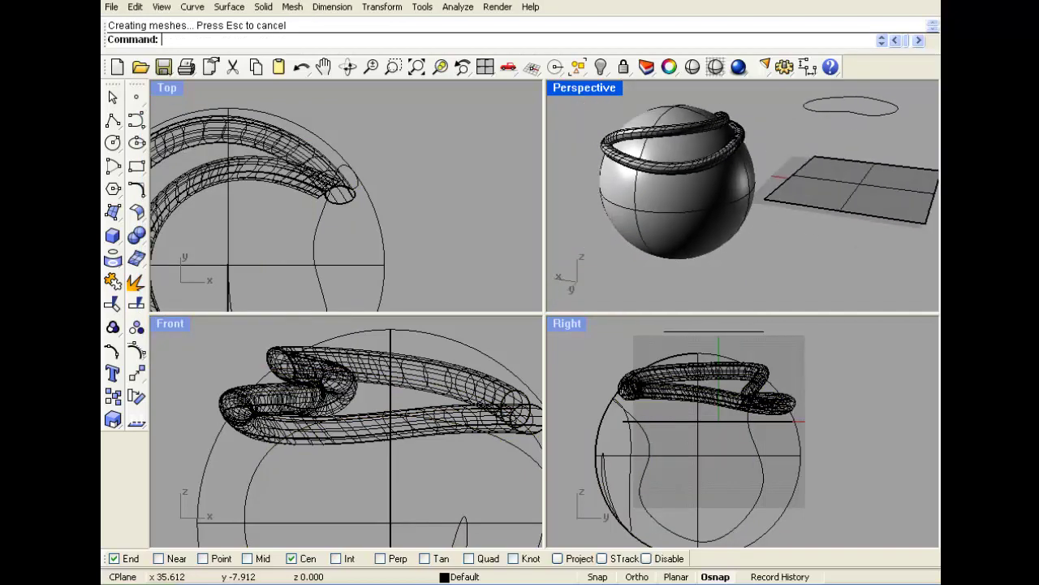
{"action": "right_click_drag", "start_coordinate": [698, 187], "coordinate": [733, 180]}
{"action": "scroll", "coordinate": [707, 179], "scroll_direction": "up", "scroll_amount": 5}
{"action": "left_click", "coordinate": [701, 216]}
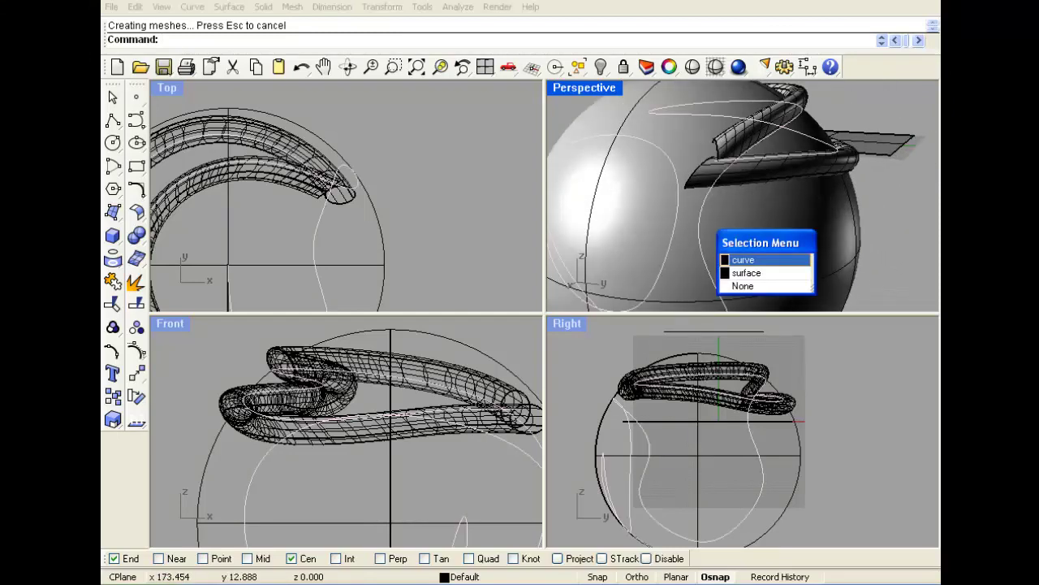
{"action": "left_click", "coordinate": [744, 260]}
{"action": "right_click_drag", "start_coordinate": [771, 236], "coordinate": [714, 164]}
{"action": "scroll", "coordinate": [692, 206], "scroll_direction": "down", "scroll_amount": 8}
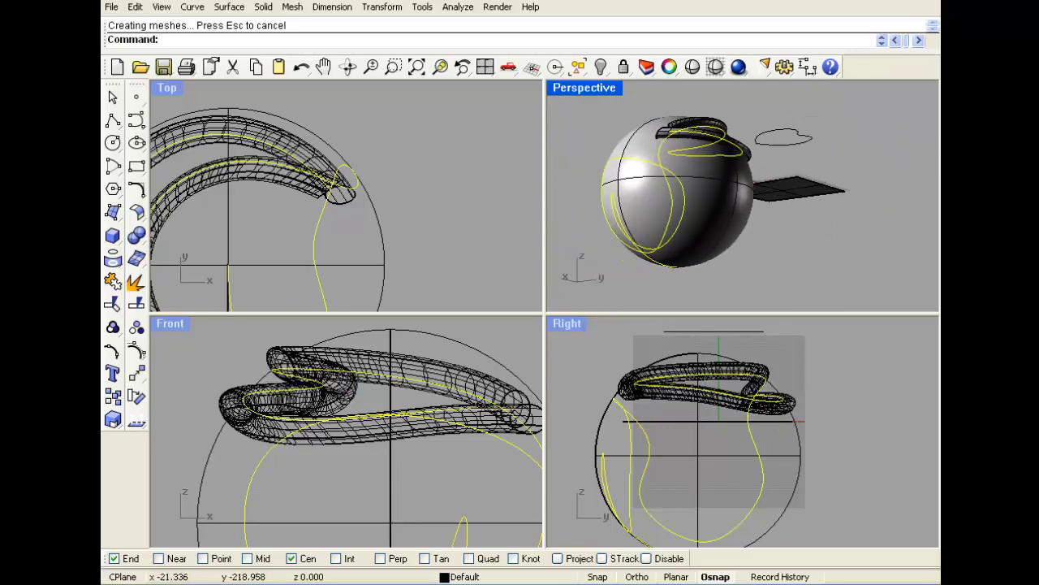
{"action": "right_click_drag", "start_coordinate": [653, 175], "coordinate": [834, 161]}
{"action": "key", "text": "Escape"}
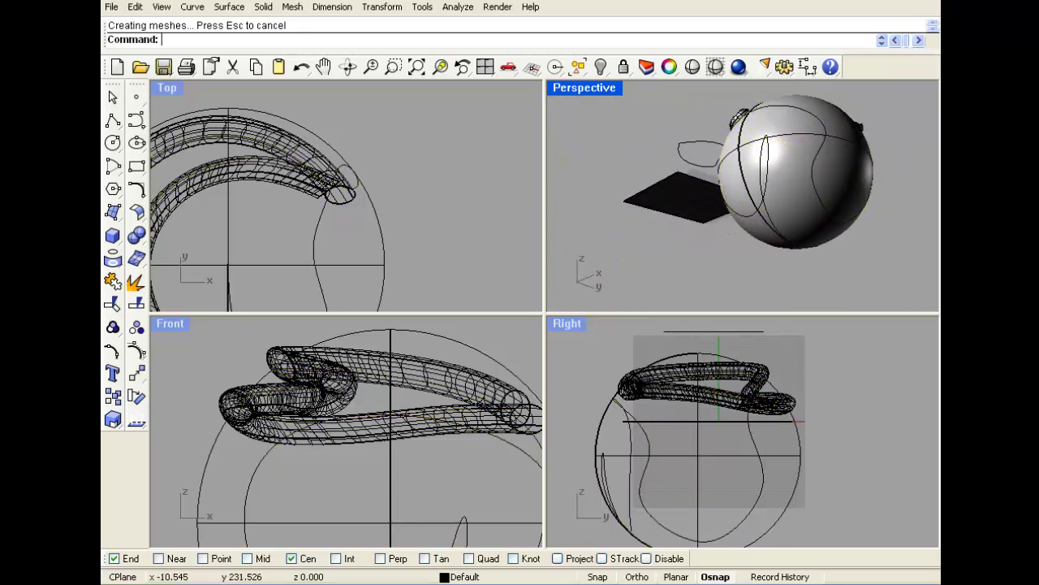
Delete the sphere together with its swept pipe, rail curve and circle, keeping the flat surface and heart
{"action": "scroll", "coordinate": [794, 242], "scroll_direction": "up", "scroll_amount": 5}
{"action": "scroll", "coordinate": [739, 200], "scroll_direction": "down", "scroll_amount": 9}
{"action": "mouse_move", "coordinate": [739, 200]}
{"action": "right_mouse_down"}
{"action": "mouse_move", "coordinate": [746, 162]}
{"action": "mouse_move", "coordinate": [731, 221]}
{"action": "mouse_move", "coordinate": [741, 209]}
{"action": "right_mouse_up"}
{"action": "left_click_drag", "start_coordinate": [837, 134], "coordinate": [830, 150]}
{"action": "left_click_drag", "start_coordinate": [737, 260], "coordinate": [737, 260]}
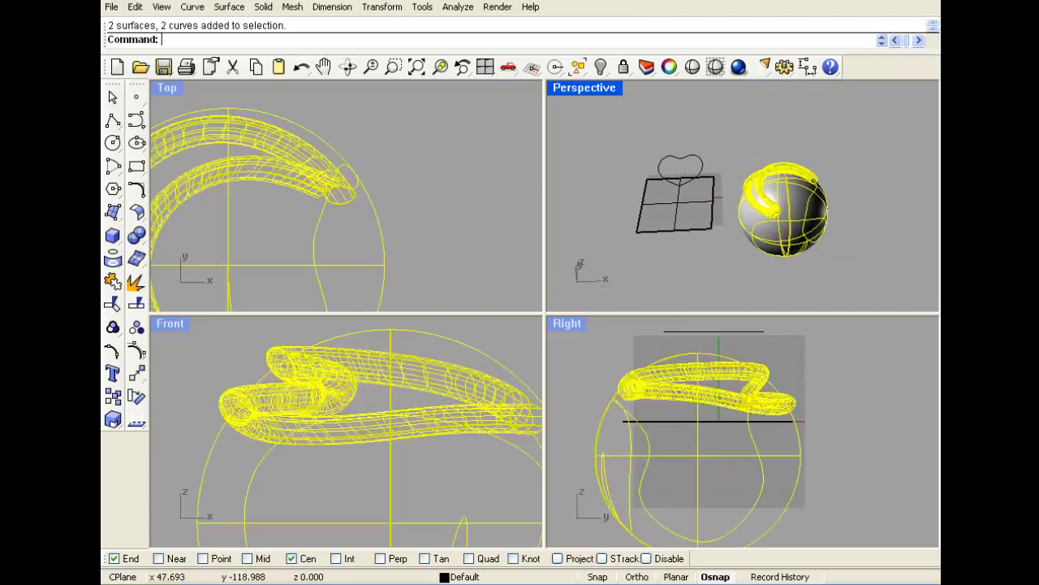
{"action": "key", "text": "Delete"}
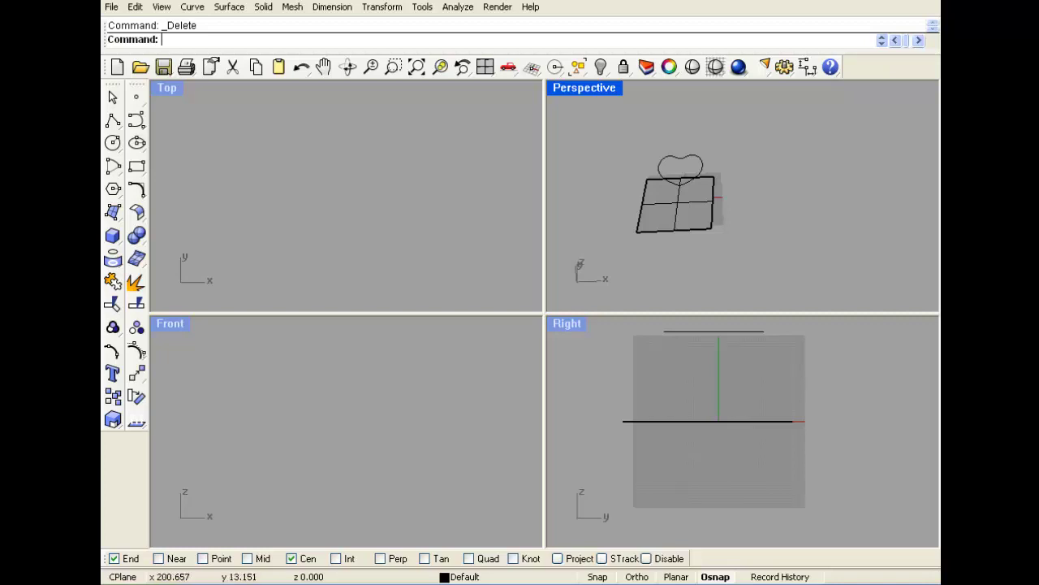
Delete the flat surface in the Top view, keeping the heart curve
{"action": "left_click", "coordinate": [485, 66]}
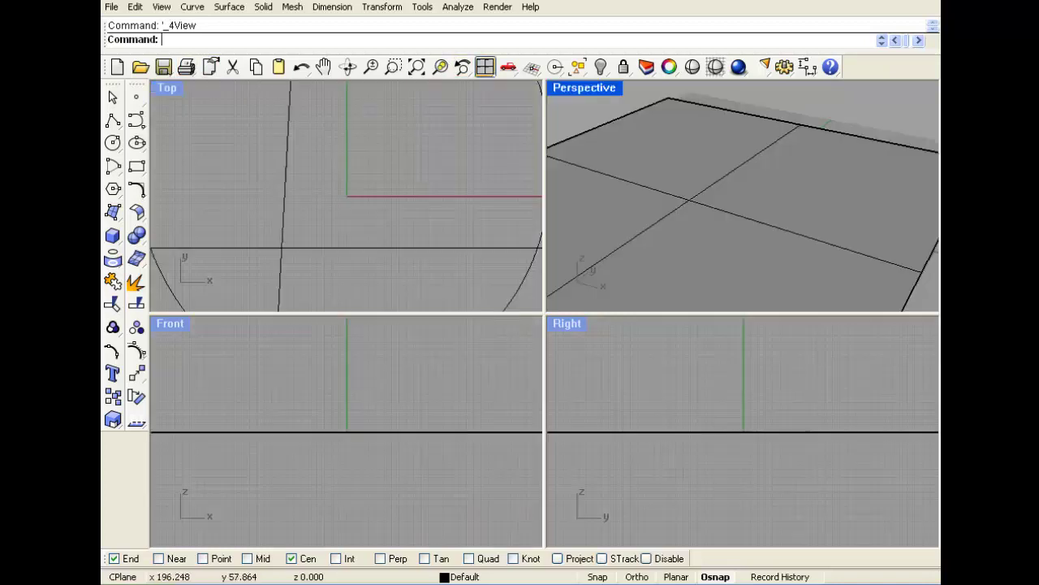
{"action": "scroll", "coordinate": [346, 195], "scroll_direction": "down", "scroll_amount": 5}
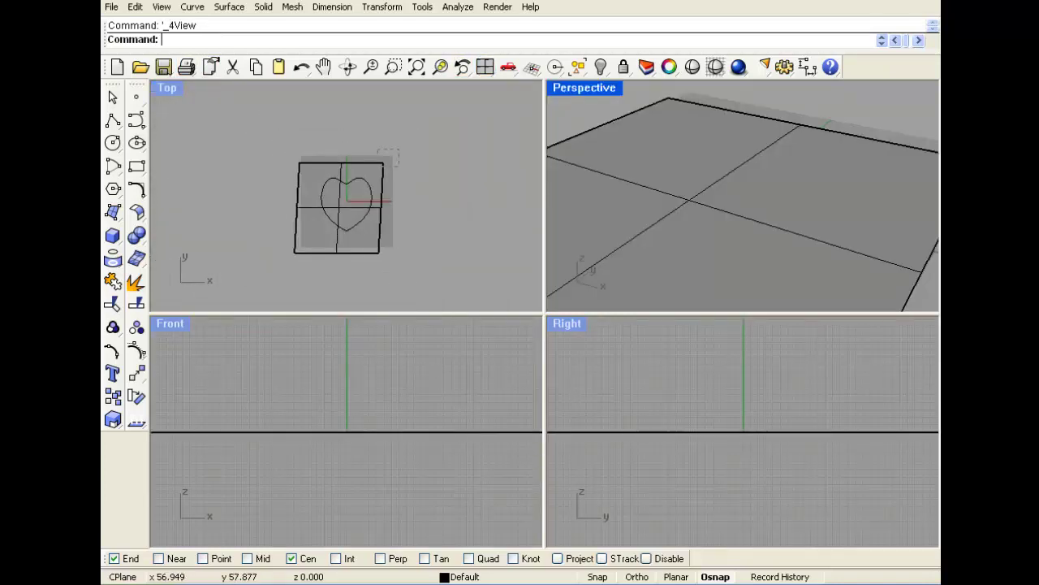
{"action": "left_click_drag", "start_coordinate": [378, 167], "coordinate": [344, 213]}
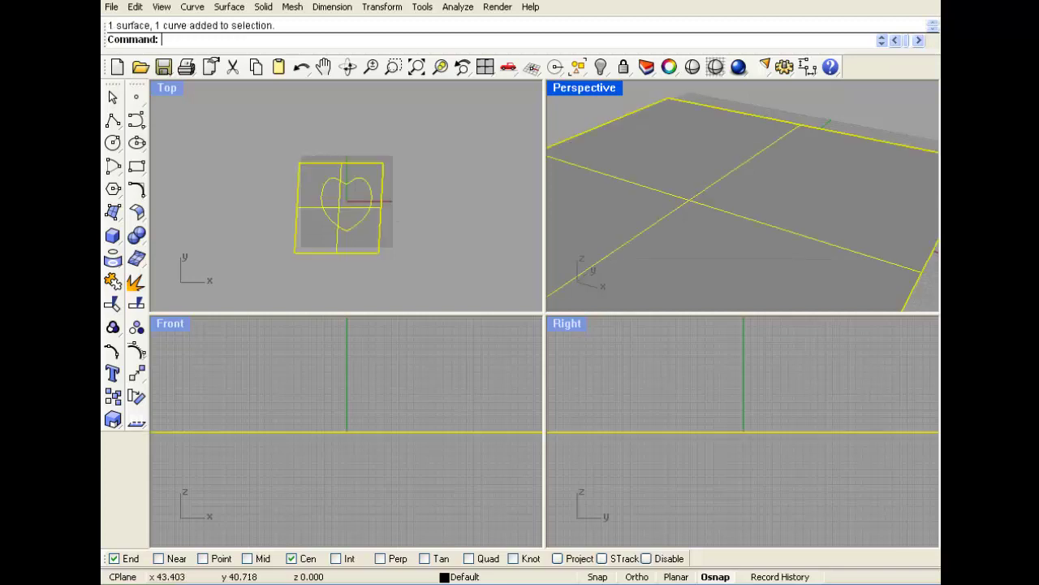
{"action": "left_click", "coordinate": [377, 169]}
{"action": "left_click_drag", "start_coordinate": [374, 170], "coordinate": [370, 179]}
{"action": "key", "text": "Delete"}
Draw a circle with a radius of about 7.4 beside the heart's upper lobe in the Top view
{"action": "scroll", "coordinate": [379, 199], "scroll_direction": "up", "scroll_amount": 4}
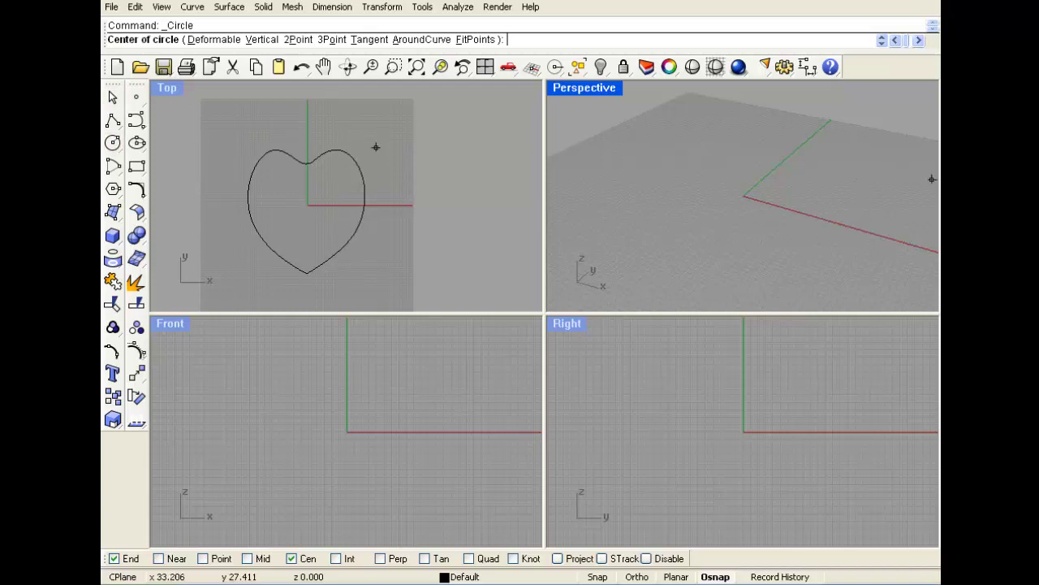
{"action": "left_click", "coordinate": [415, 152]}
{"action": "key", "text": "Return"}
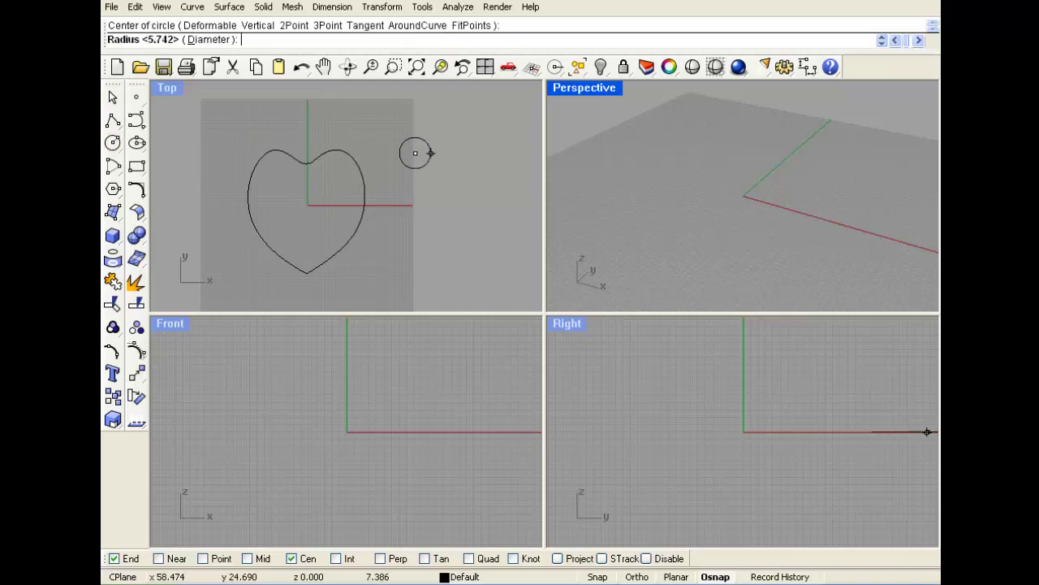
Draw a second circle of radius 14 concentric with the small circle
{"action": "key", "text": "Return"}
{"action": "left_click", "coordinate": [415, 152]}
{"action": "scroll", "coordinate": [415, 152], "scroll_direction": "up", "scroll_amount": 3}
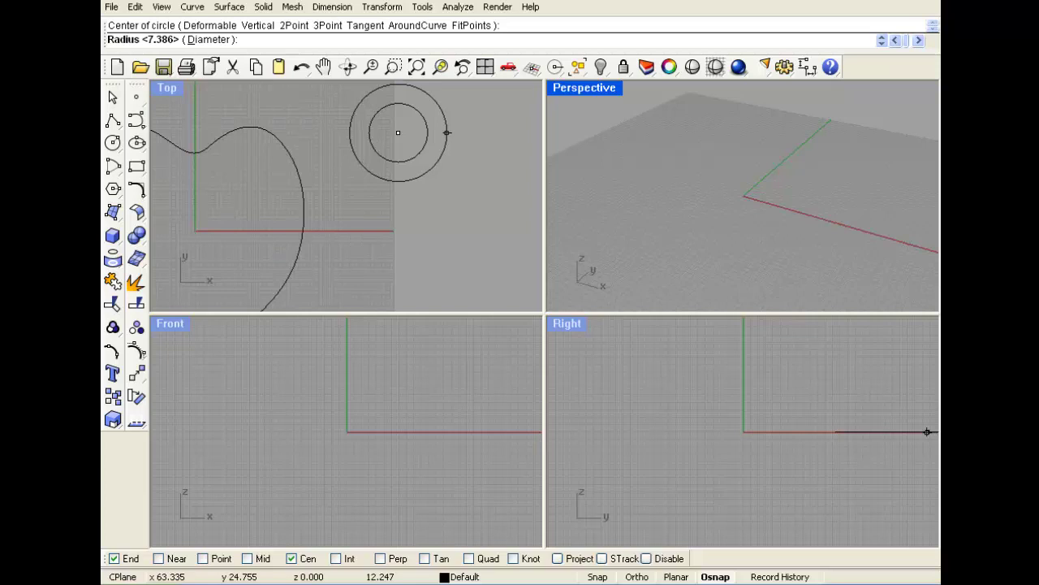
{"action": "type", "text": "14"}
{"action": "key", "text": "Return"}
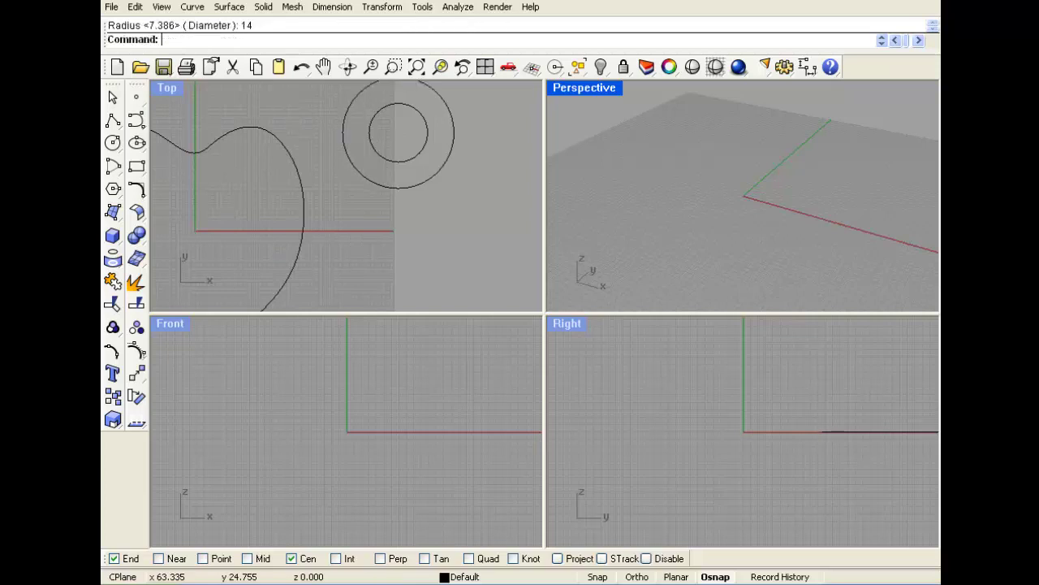
Add a third concentric circle of radius 21 around the same centre
{"action": "scroll", "coordinate": [448, 130], "scroll_direction": "down", "scroll_amount": 3}
{"action": "scroll", "coordinate": [436, 135], "scroll_direction": "up", "scroll_amount": 5}
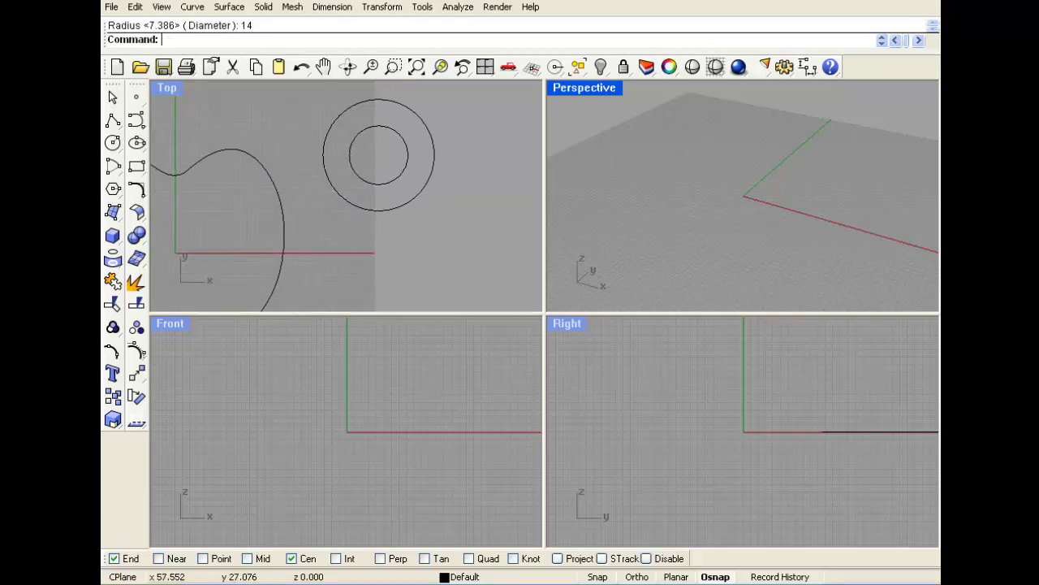
{"action": "key", "text": "Return"}
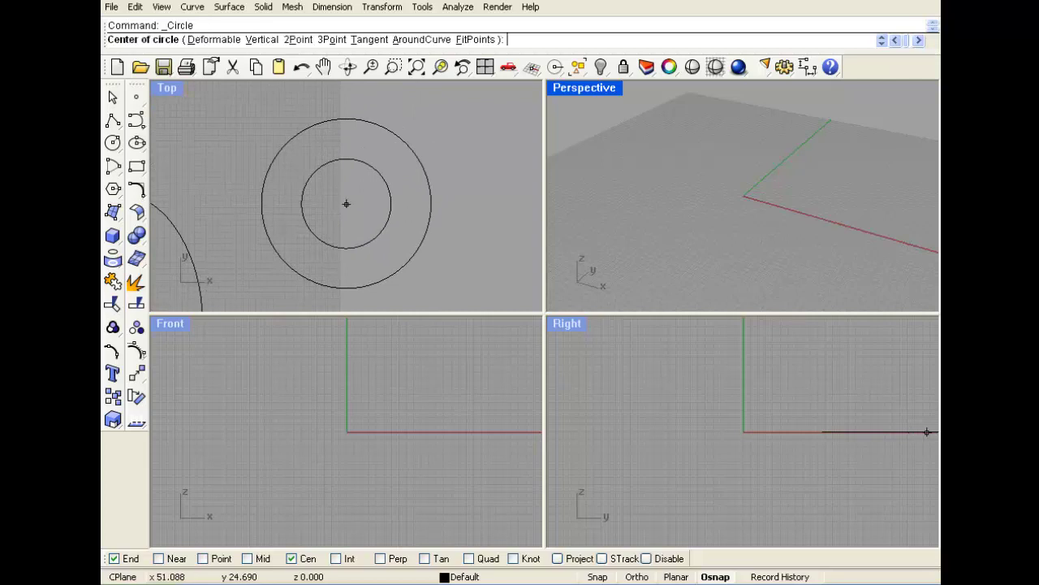
{"action": "left_click", "coordinate": [346, 203]}
{"action": "scroll", "coordinate": [377, 215], "scroll_direction": "down", "scroll_amount": 2}
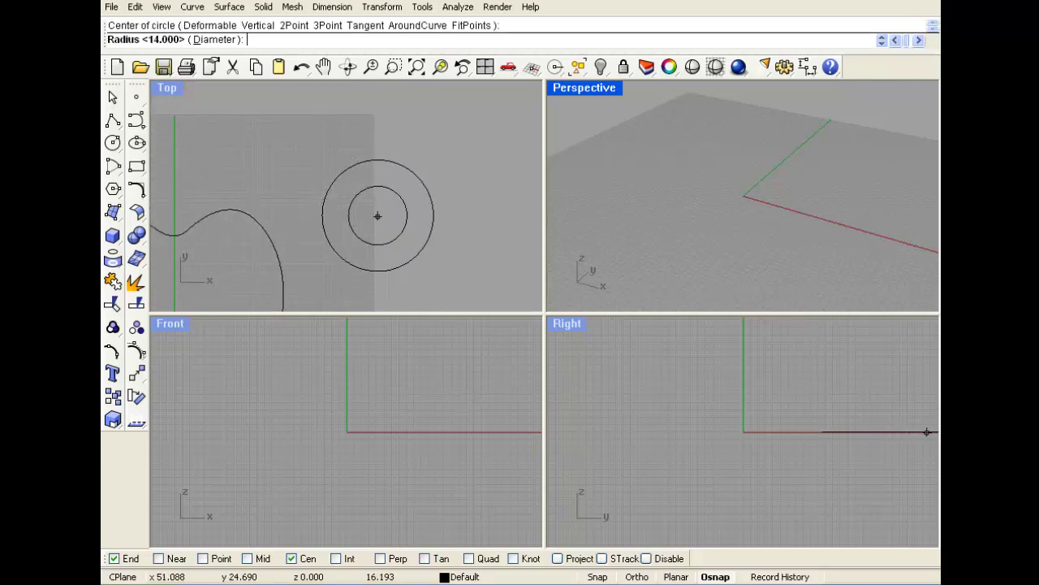
{"action": "type", "text": "21"}
{"action": "key", "text": "Return"}
Offset the heart curve outward by a distance of 7 with chamfered corners in the maximized Top view
{"action": "scroll", "coordinate": [422, 223], "scroll_direction": "down", "scroll_amount": 4}
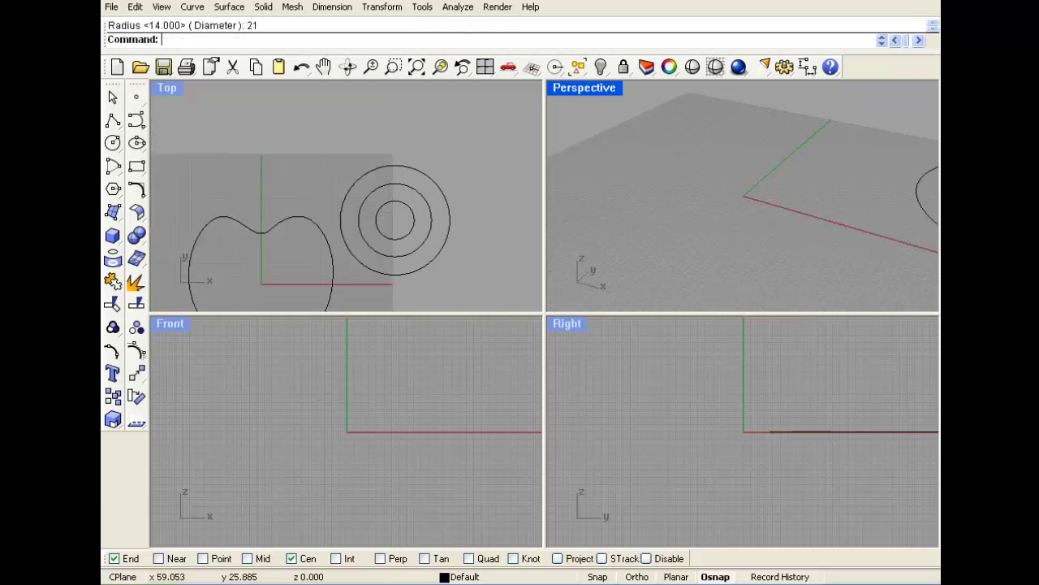
{"action": "right_click_drag", "start_coordinate": [410, 215], "coordinate": [331, 143]}
{"action": "scroll", "coordinate": [318, 169], "scroll_direction": "up", "scroll_amount": 2}
{"action": "right_click_drag", "start_coordinate": [288, 185], "coordinate": [386, 183]}
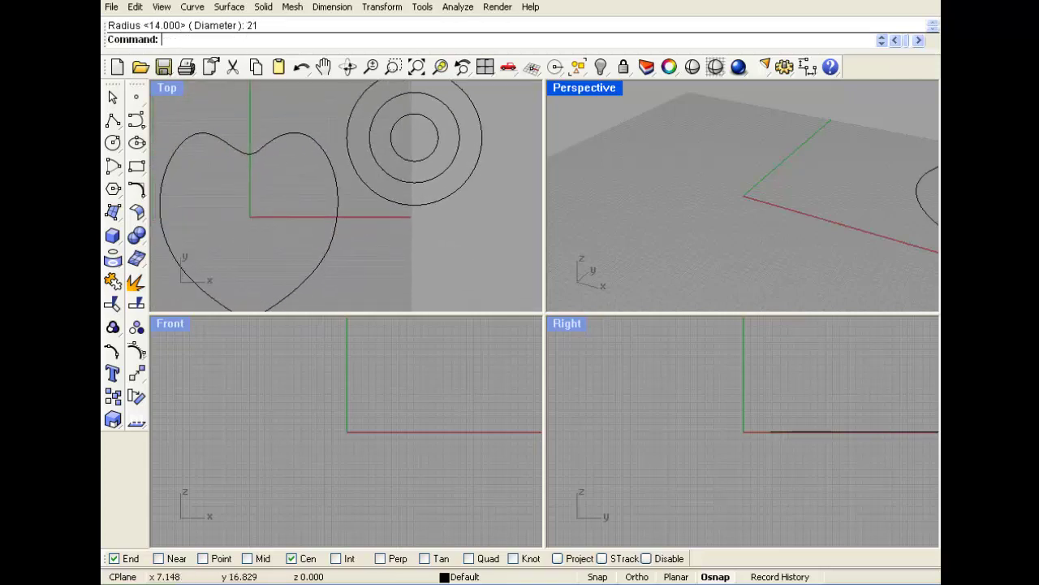
{"action": "double_click", "coordinate": [169, 88]}
{"action": "scroll", "coordinate": [409, 196], "scroll_direction": "down", "scroll_amount": 2}
{"action": "right_click_drag", "start_coordinate": [442, 208], "coordinate": [484, 205]}
{"action": "left_click", "coordinate": [193, 6]}
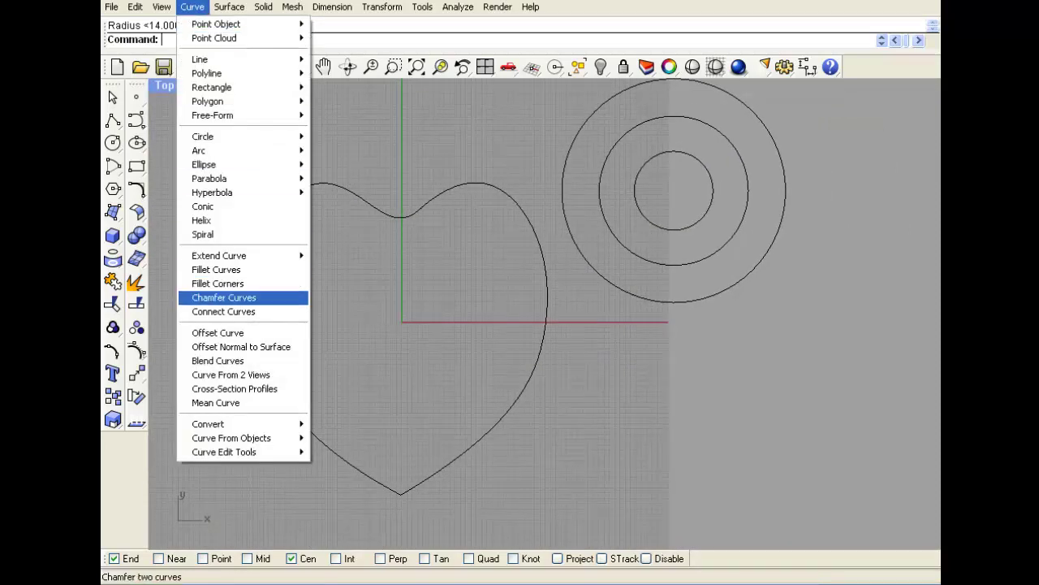
{"action": "left_click", "coordinate": [220, 332]}
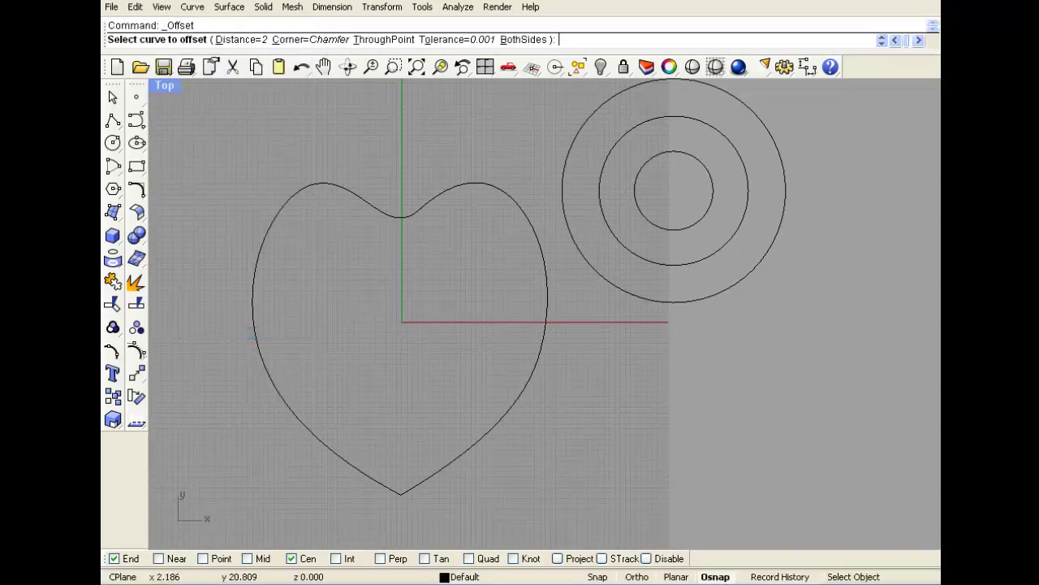
{"action": "left_click", "coordinate": [254, 333]}
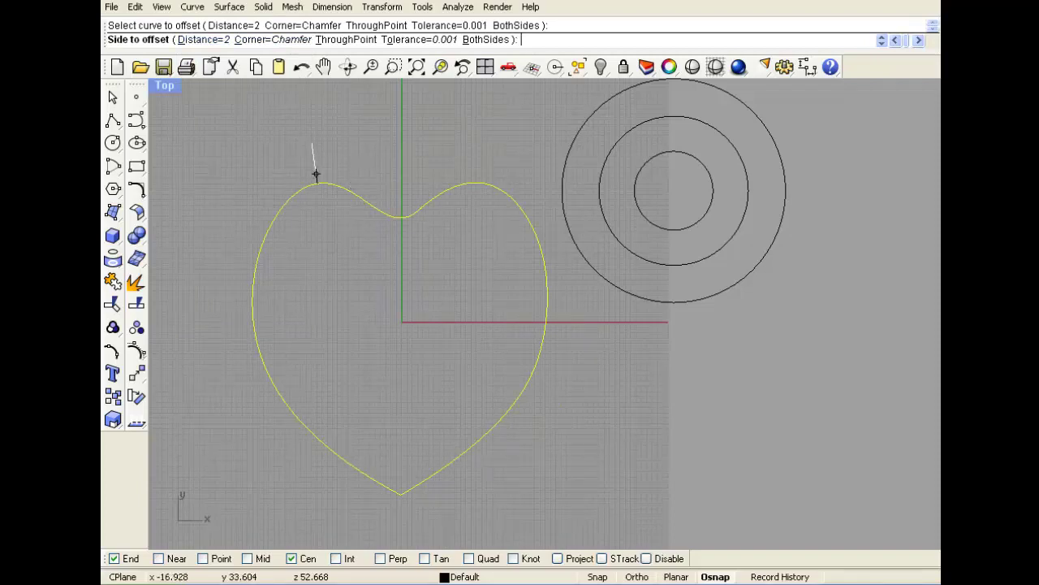
{"action": "key", "text": "Return"}
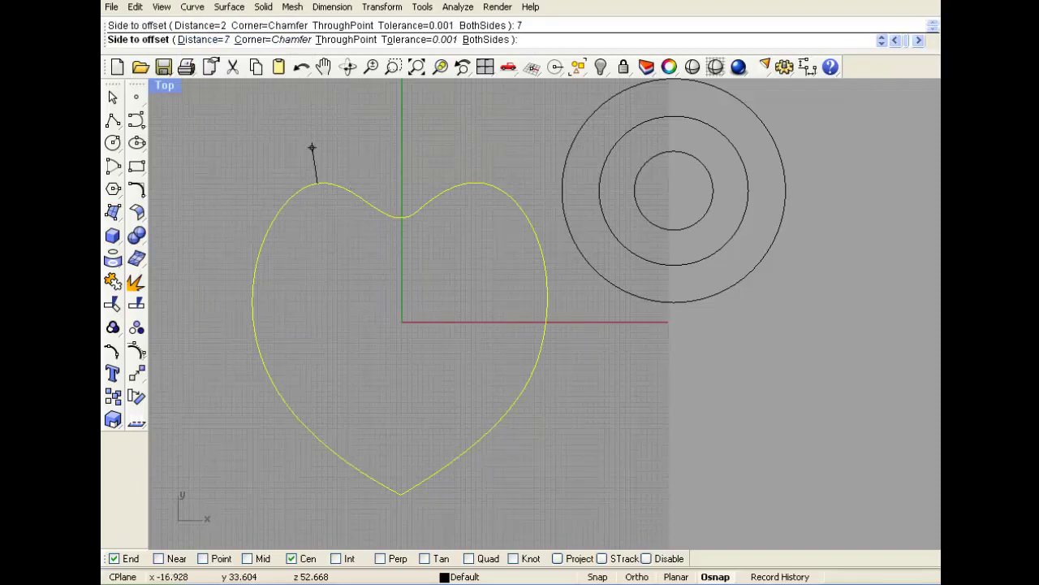
{"action": "left_click", "coordinate": [312, 147]}
Offset the outermost heart outward by 7 two more times, each from the newest curve
{"action": "scroll", "coordinate": [310, 203], "scroll_direction": "down", "scroll_amount": 4}
{"action": "key", "text": "Return"}
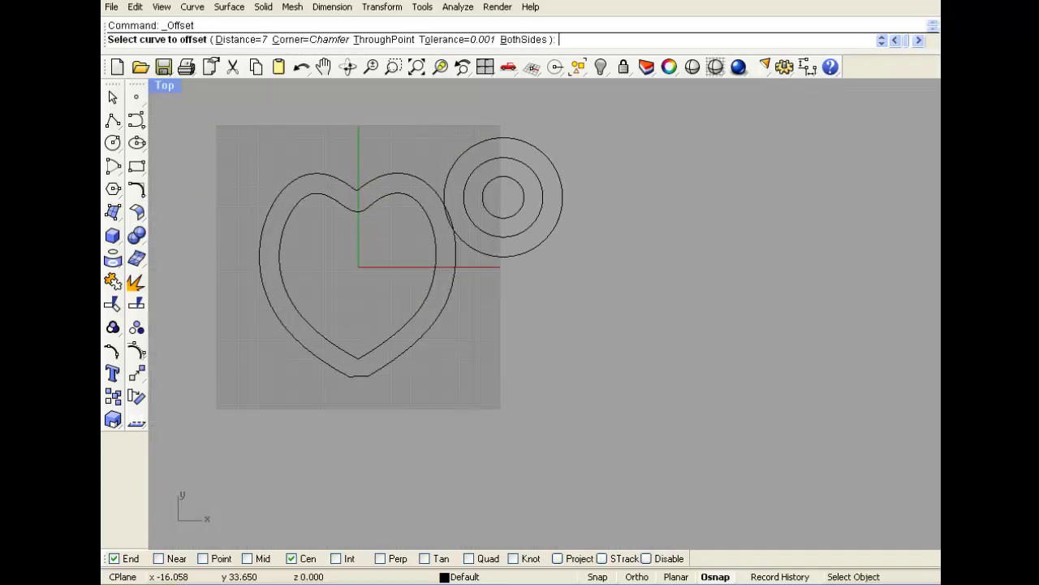
{"action": "left_click", "coordinate": [315, 174]}
{"action": "left_click", "coordinate": [305, 155]}
{"action": "key", "text": "Return"}
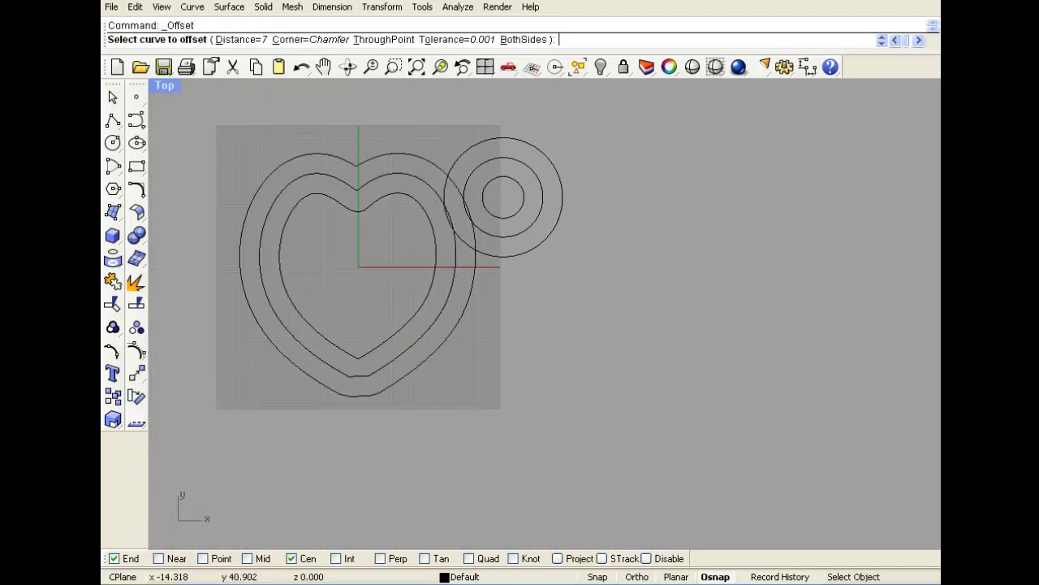
{"action": "left_click", "coordinate": [309, 154]}
{"action": "left_click", "coordinate": [304, 133]}
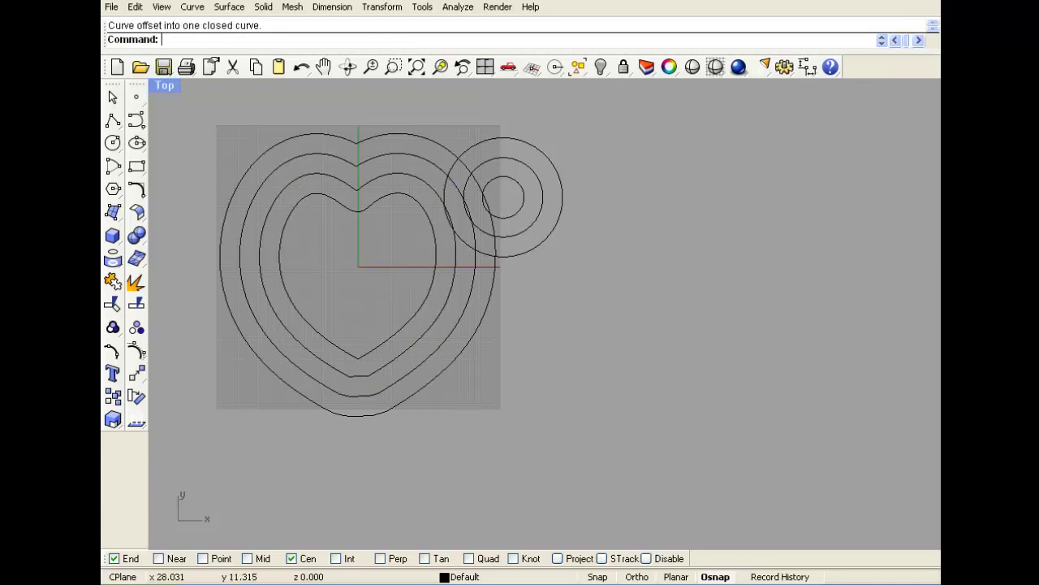
Return to the four-viewport layout and delete the three concentric circles, selecting them in the Front view
{"action": "scroll", "coordinate": [274, 154], "scroll_direction": "up", "scroll_amount": 3}
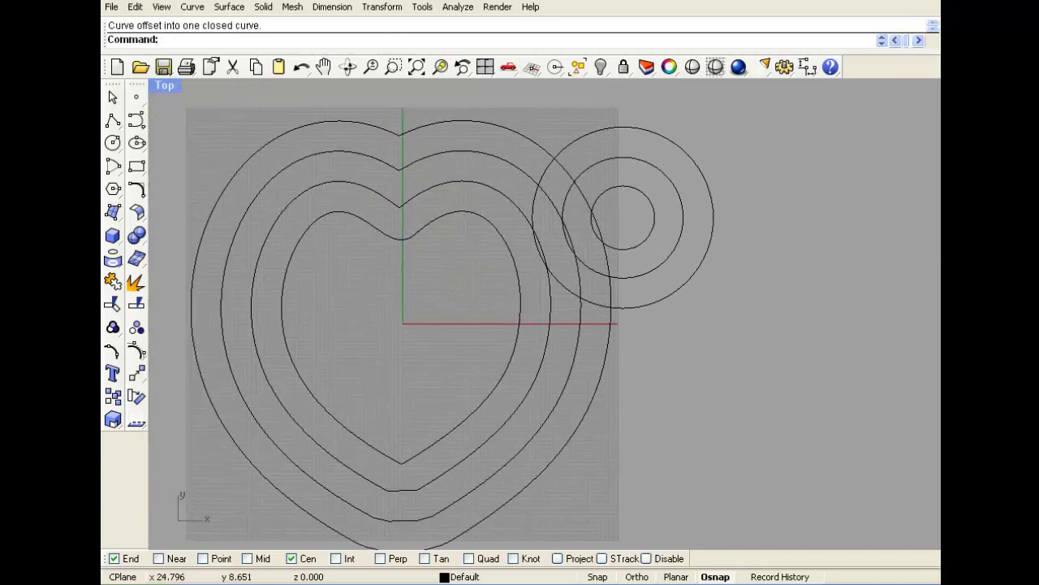
{"action": "double_click", "coordinate": [165, 85]}
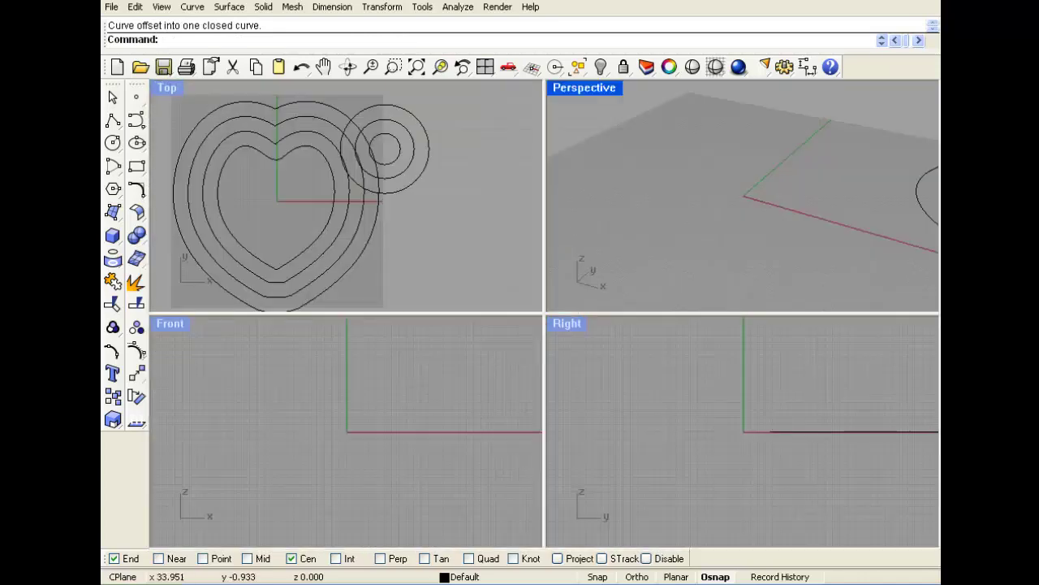
{"action": "left_click", "coordinate": [334, 197]}
{"action": "scroll", "coordinate": [413, 369], "scroll_direction": "down", "scroll_amount": 8}
{"action": "right_click_drag", "start_coordinate": [428, 383], "coordinate": [296, 412]}
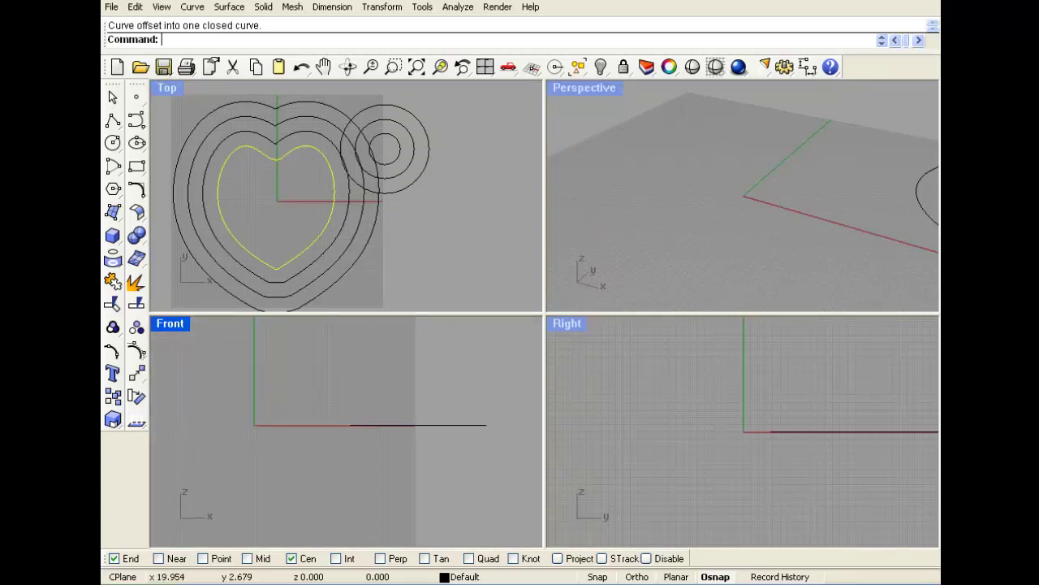
{"action": "scroll", "coordinate": [377, 417], "scroll_direction": "down", "scroll_amount": 8}
{"action": "right_click_drag", "start_coordinate": [367, 386], "coordinate": [364, 419]}
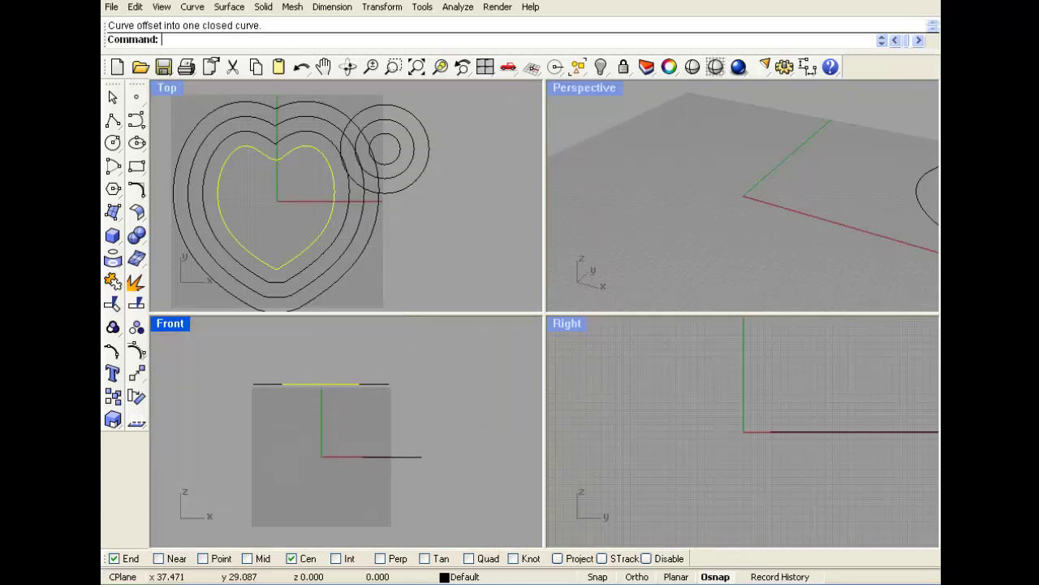
{"action": "left_click_drag", "start_coordinate": [386, 439], "coordinate": [356, 460]}
{"action": "key", "text": "Delete"}
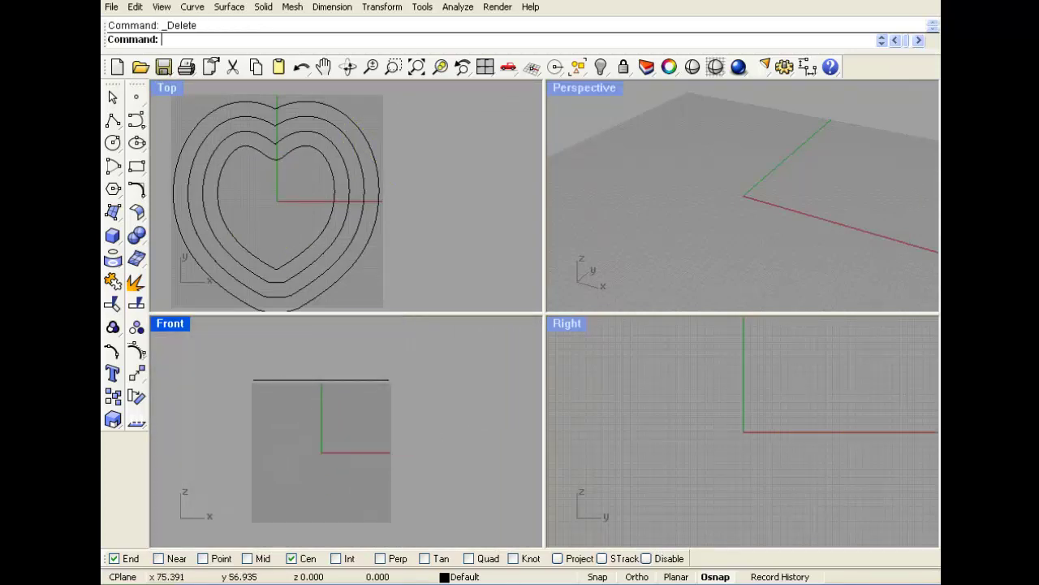
Move all four hearts down to the ground plane in the Front view, and raise the smallest one well above the others
{"action": "left_click_drag", "start_coordinate": [416, 369], "coordinate": [359, 396]}
{"action": "key", "text": "Escape"}
{"action": "left_click", "coordinate": [881, 218]}
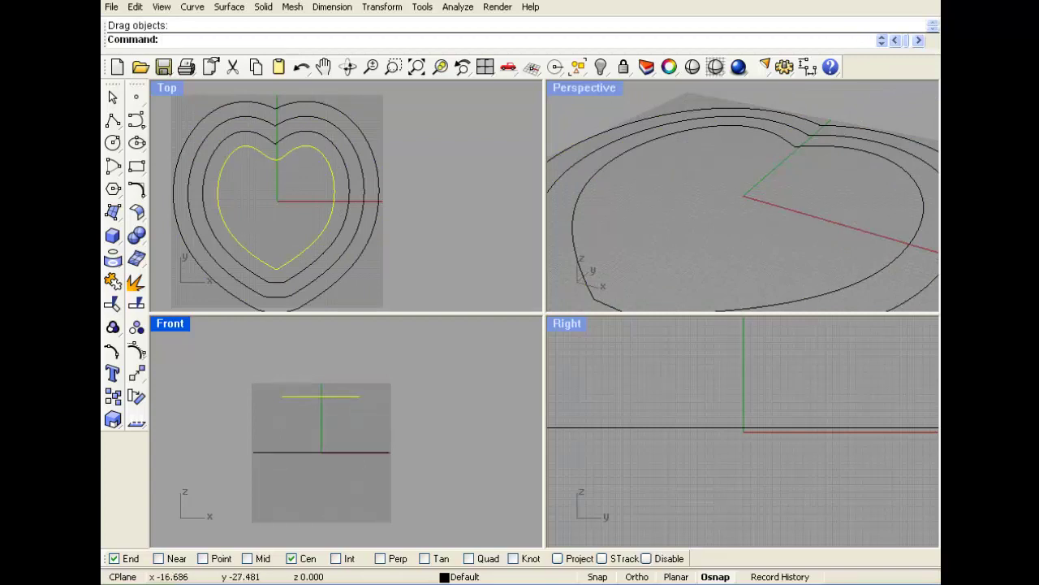
Raise the two middle hearts to staggered heights between the smallest heart and the largest one in the Front view
{"action": "left_click", "coordinate": [575, 250]}
{"action": "left_click_drag", "start_coordinate": [361, 451], "coordinate": [361, 412]}
{"action": "left_click", "coordinate": [567, 174]}
{"action": "left_click", "coordinate": [355, 140]}
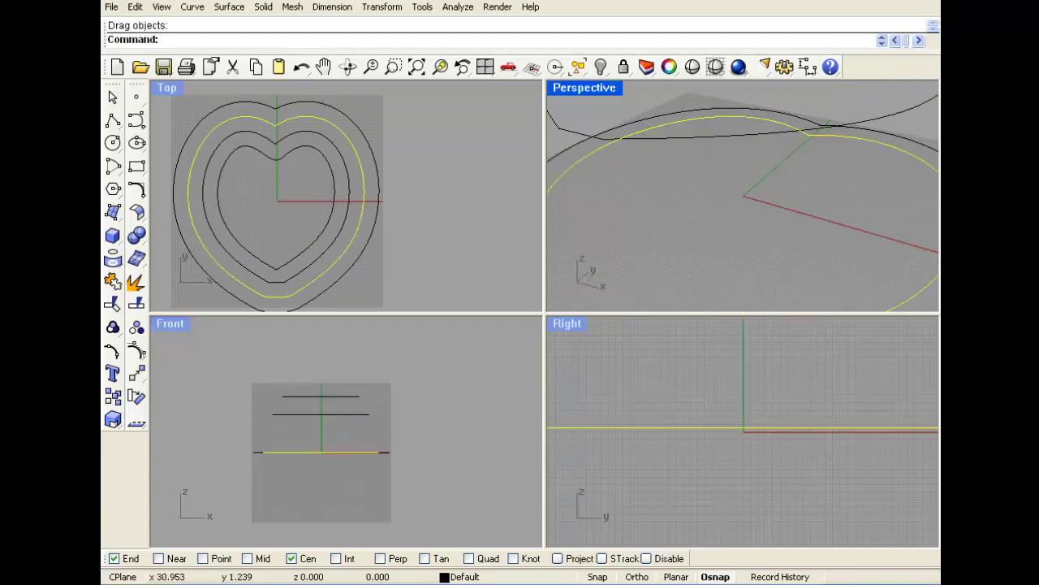
{"action": "left_click_drag", "start_coordinate": [364, 451], "coordinate": [365, 436]}
{"action": "left_click", "coordinate": [671, 241]}
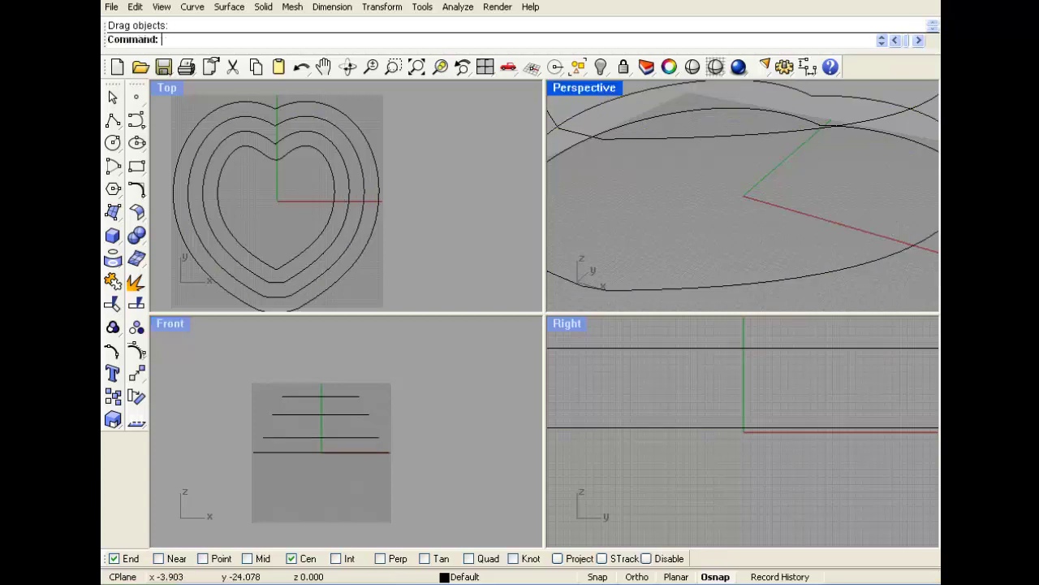
Loft the four stacked hearts from smallest to largest, using Loose style and rebuilding with 10 control points
{"action": "scroll", "coordinate": [670, 240], "scroll_direction": "down", "scroll_amount": 7}
{"action": "right_click_drag", "start_coordinate": [666, 238], "coordinate": [662, 195]}
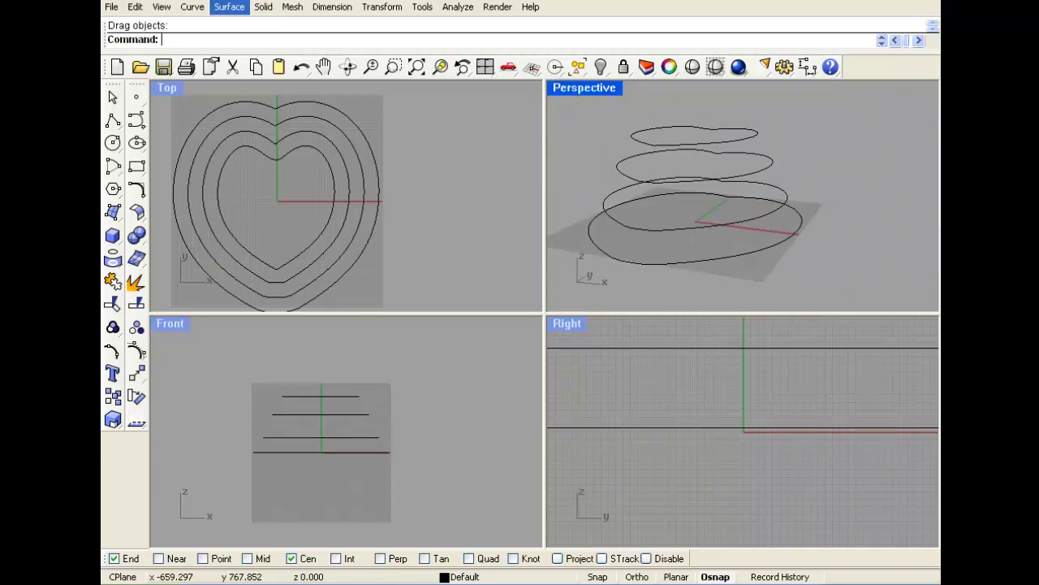
{"action": "left_click", "coordinate": [229, 7]}
{"action": "left_click", "coordinate": [234, 38]}
{"action": "left_click", "coordinate": [632, 137]}
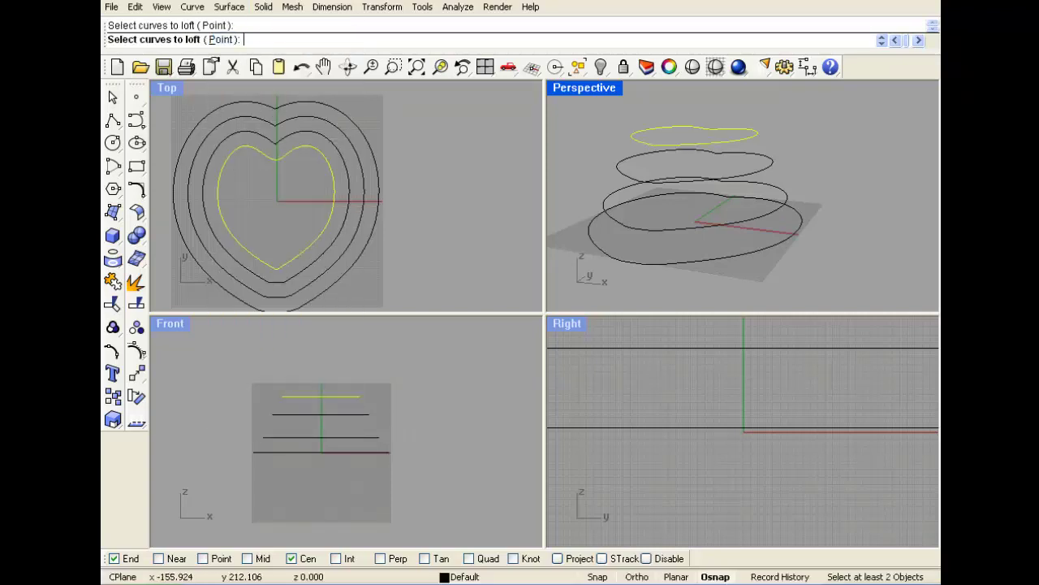
{"action": "left_click", "coordinate": [619, 168]}
{"action": "left_click", "coordinate": [609, 212]}
{"action": "left_click", "coordinate": [650, 251]}
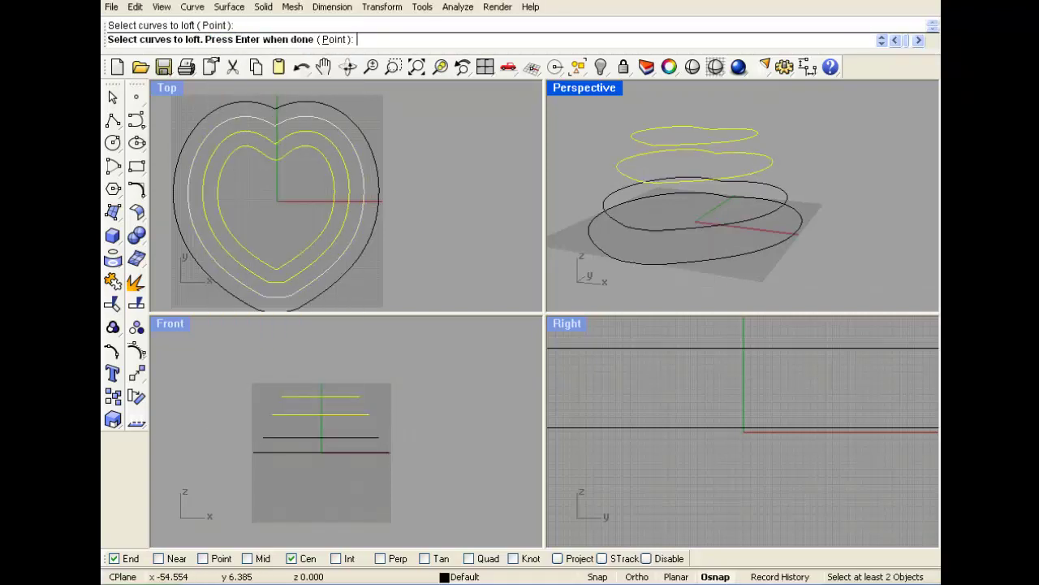
{"action": "left_click", "coordinate": [609, 253]}
{"action": "key", "text": "Return"}
{"action": "right_click_drag", "start_coordinate": [751, 155], "coordinate": [690, 235]}
{"action": "key", "text": "Return"}
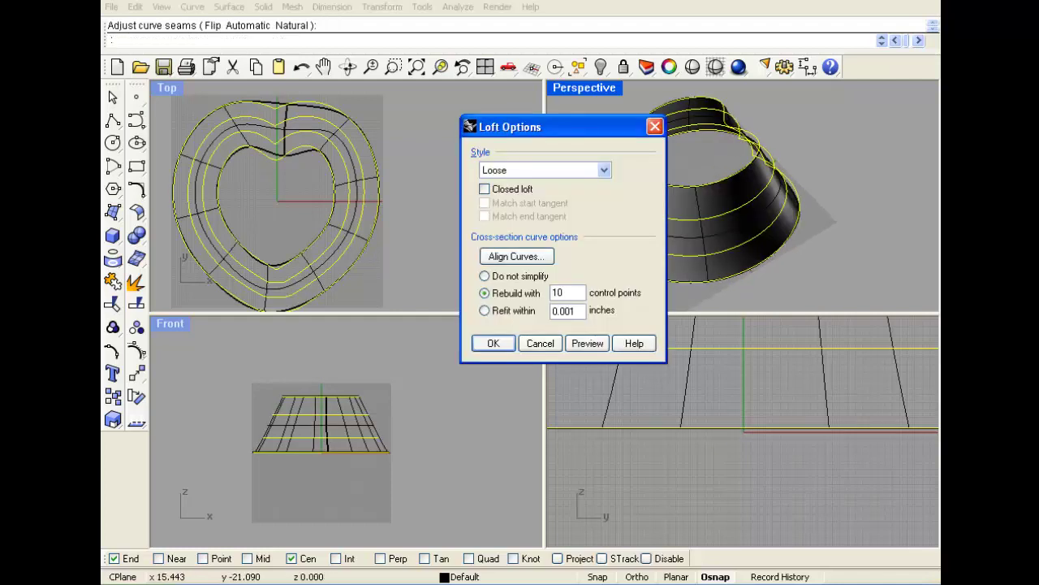
{"action": "left_click", "coordinate": [494, 344]}
Inspect the lofted heart surface from several angles and undo the loft
{"action": "right_click_drag", "start_coordinate": [591, 264], "coordinate": [756, 180]}
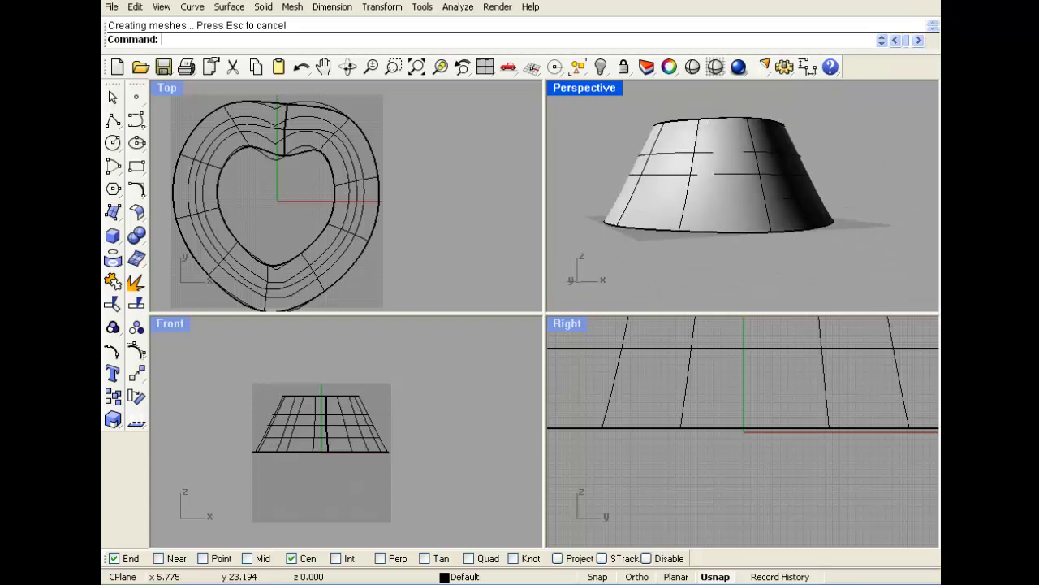
{"action": "right_click_drag", "start_coordinate": [755, 122], "coordinate": [713, 166]}
{"action": "scroll", "coordinate": [677, 198], "scroll_direction": "down", "scroll_amount": 5}
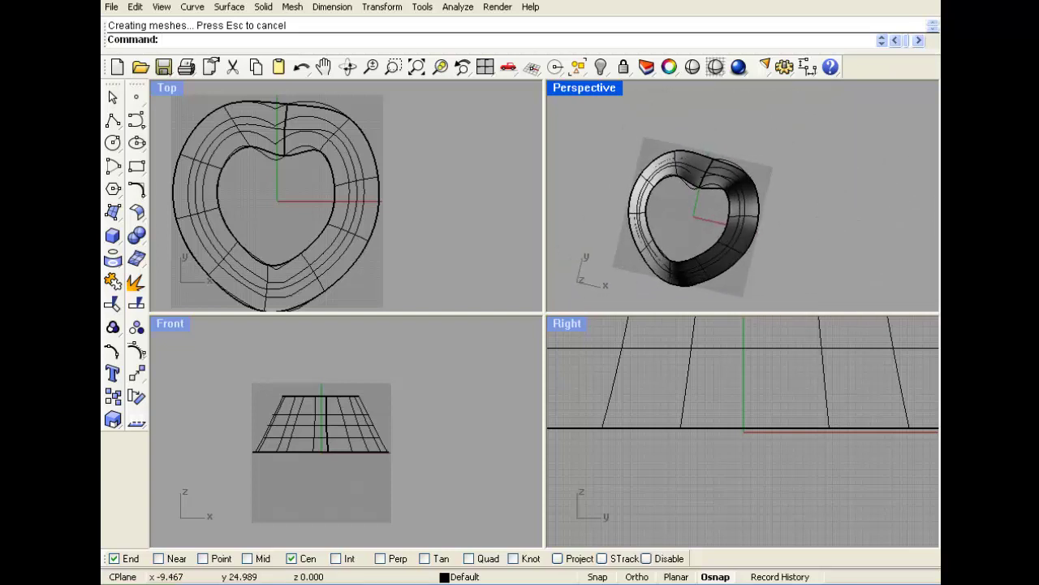
{"action": "key", "text": "ctrl+z"}
Delete the three outer heart curves, keeping only the smallest heart
{"action": "right_click_drag", "start_coordinate": [688, 181], "coordinate": [712, 185]}
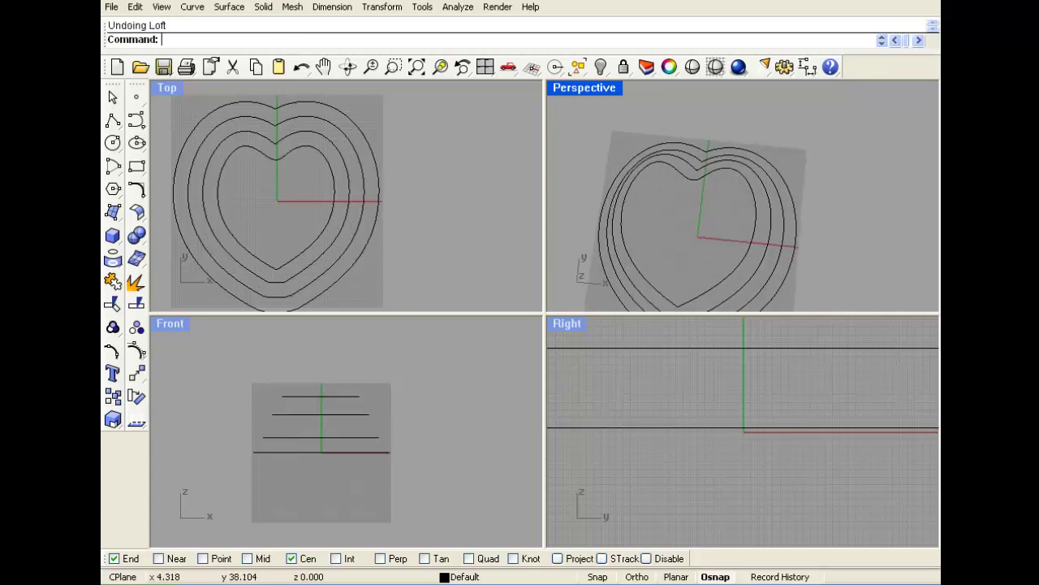
{"action": "left_click_drag", "start_coordinate": [403, 120], "coordinate": [345, 220]}
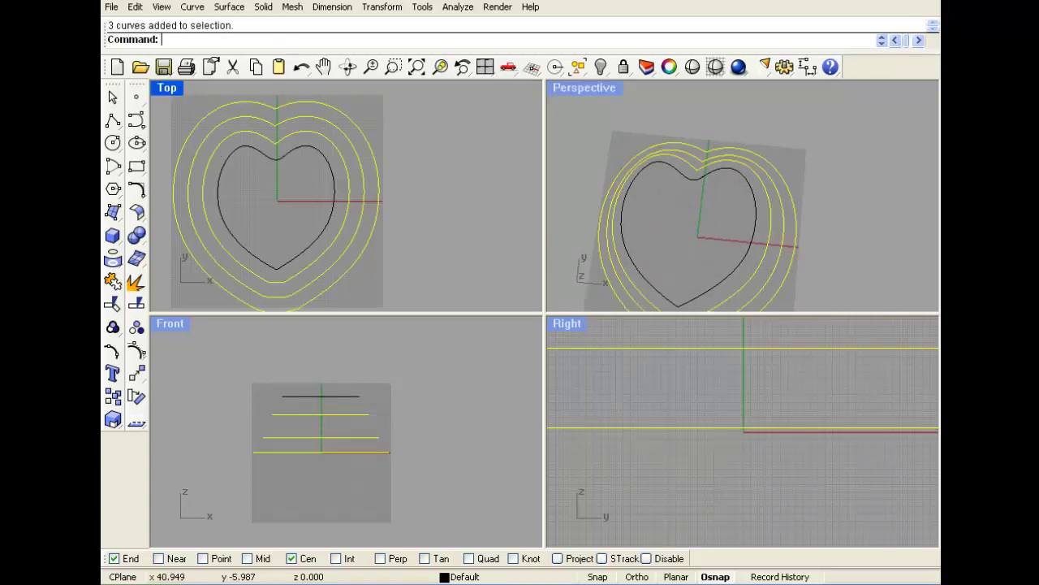
{"action": "key", "text": "Delete"}
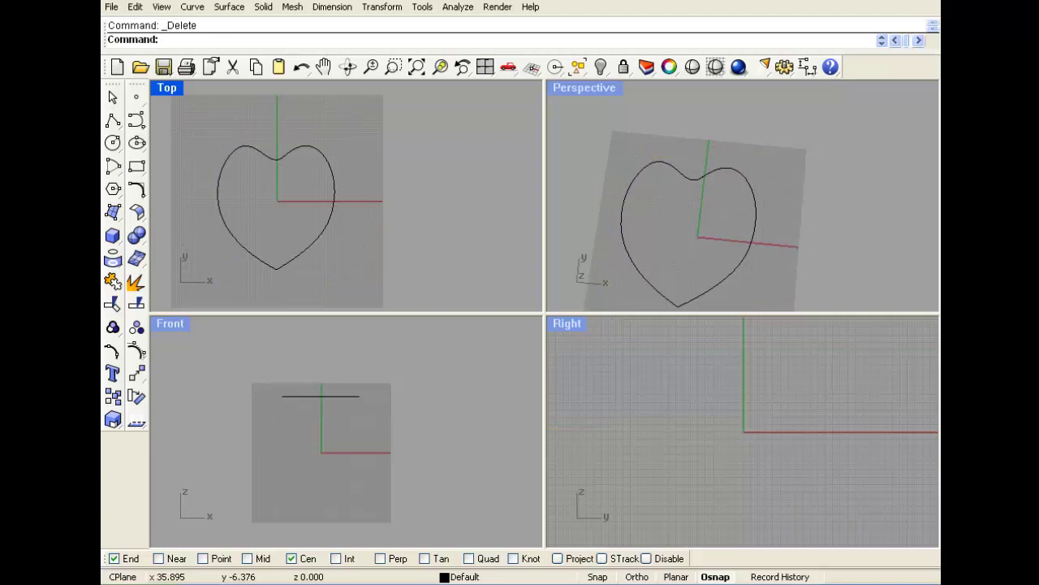
Extrude the remaining heart curve straight upward into a capped solid about 43.4 units tall in the Front view
{"action": "scroll", "coordinate": [326, 202], "scroll_direction": "down", "scroll_amount": 2}
{"action": "right_click_drag", "start_coordinate": [303, 204], "coordinate": [349, 194]}
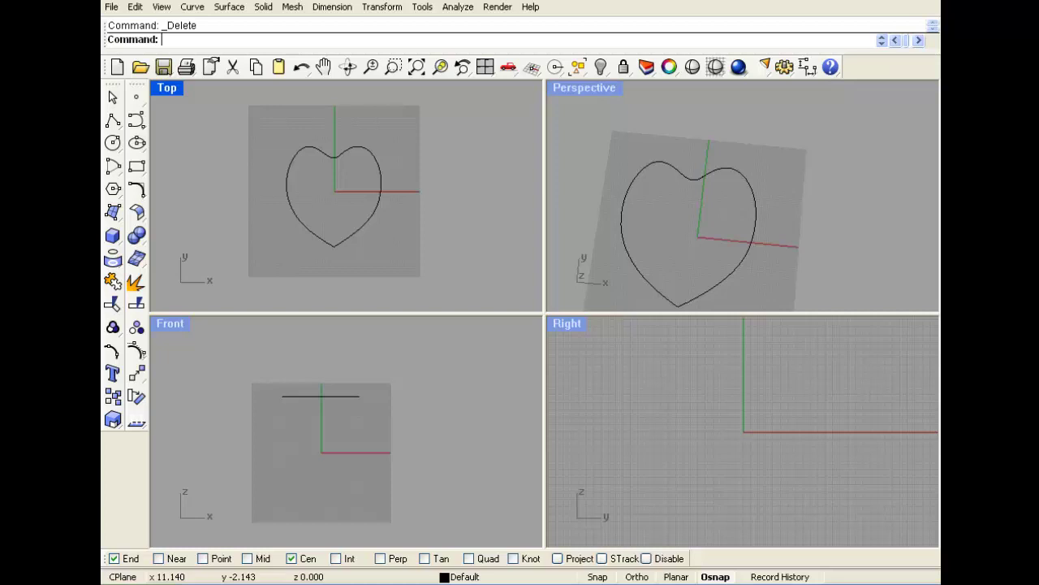
{"action": "left_click", "coordinate": [375, 211]}
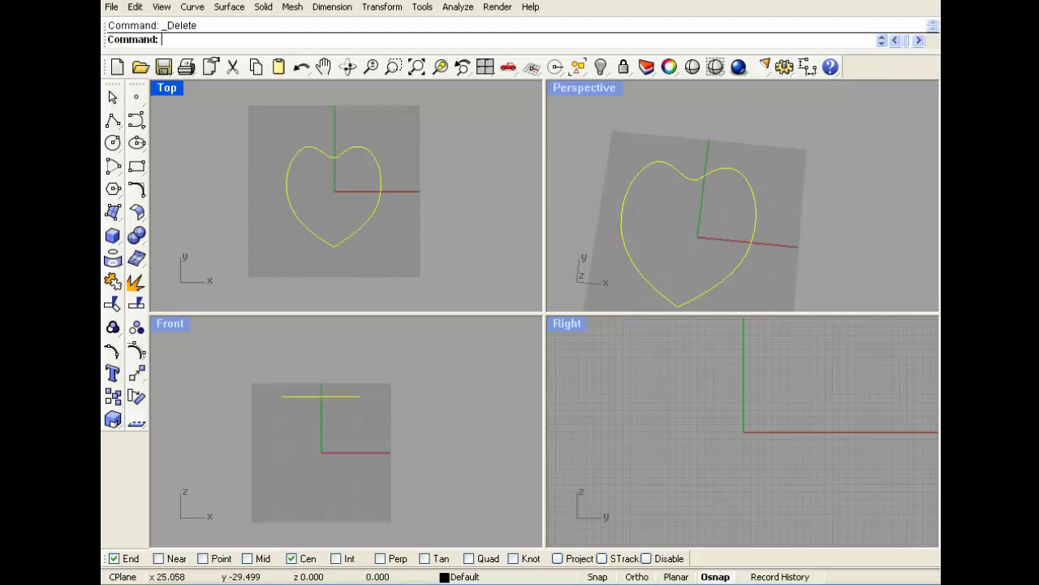
{"action": "left_click", "coordinate": [263, 7]}
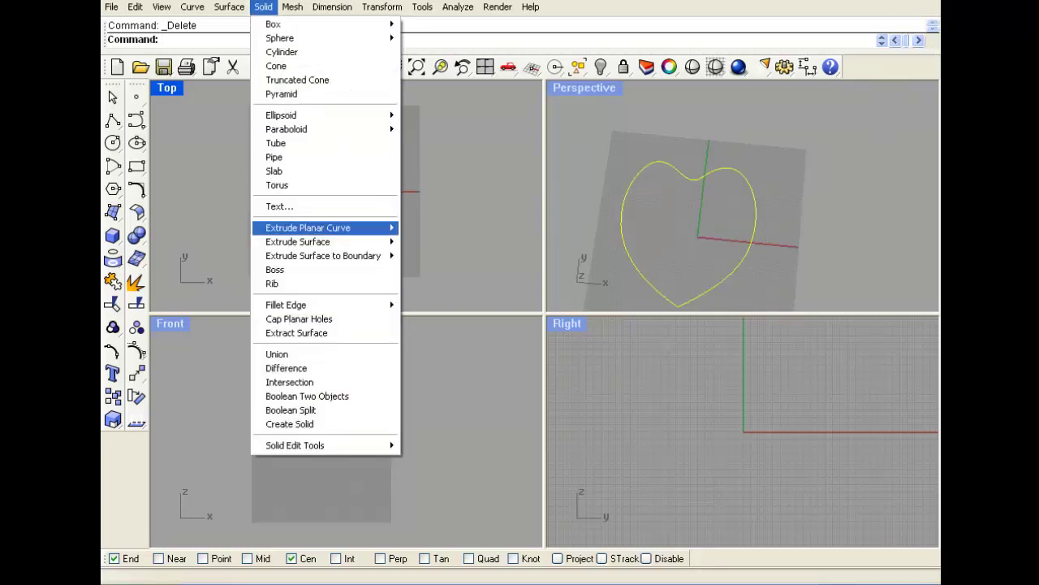
{"action": "mouse_move", "coordinate": [308, 227]}
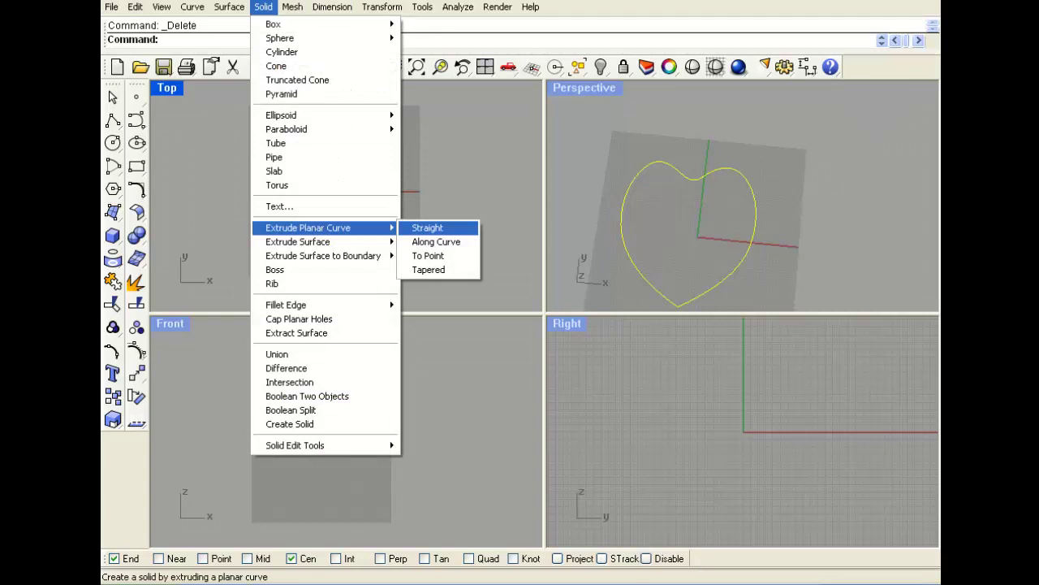
{"action": "left_click", "coordinate": [427, 227]}
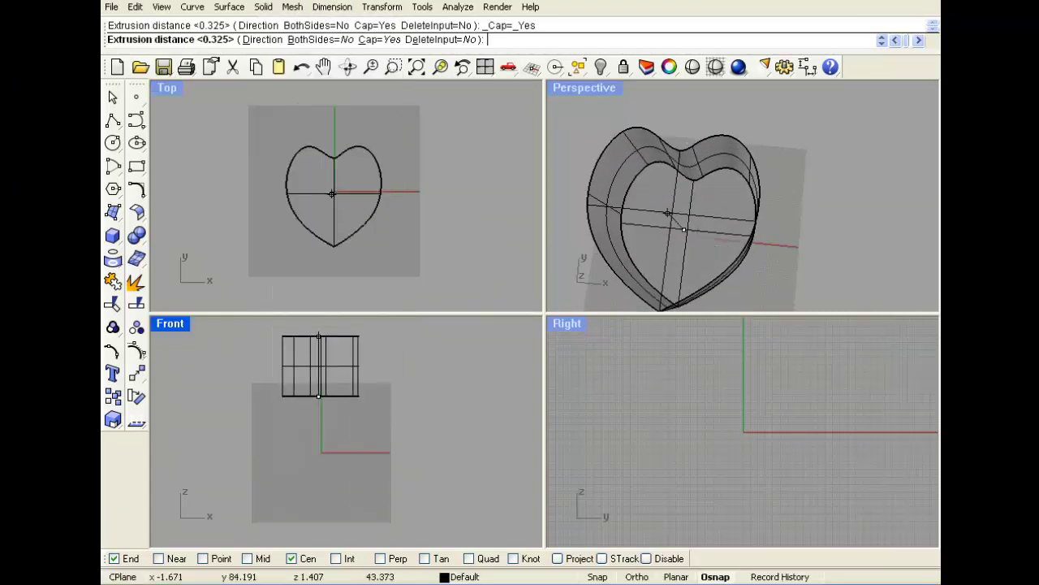
{"action": "left_click", "coordinate": [319, 336]}
Inspect the extruded heart solid from several angles and undo the extrusion
{"action": "left_click", "coordinate": [755, 235]}
{"action": "right_click_drag", "start_coordinate": [757, 241], "coordinate": [760, 197]}
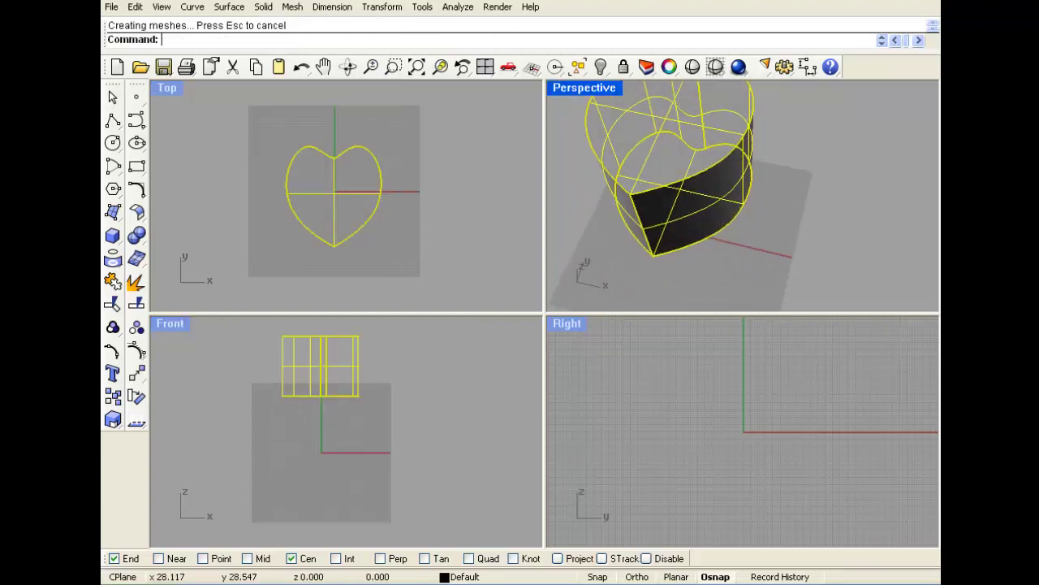
{"action": "left_click", "coordinate": [761, 200]}
{"action": "scroll", "coordinate": [761, 200], "scroll_direction": "down", "scroll_amount": 4}
{"action": "right_click_drag", "start_coordinate": [719, 244], "coordinate": [772, 215]}
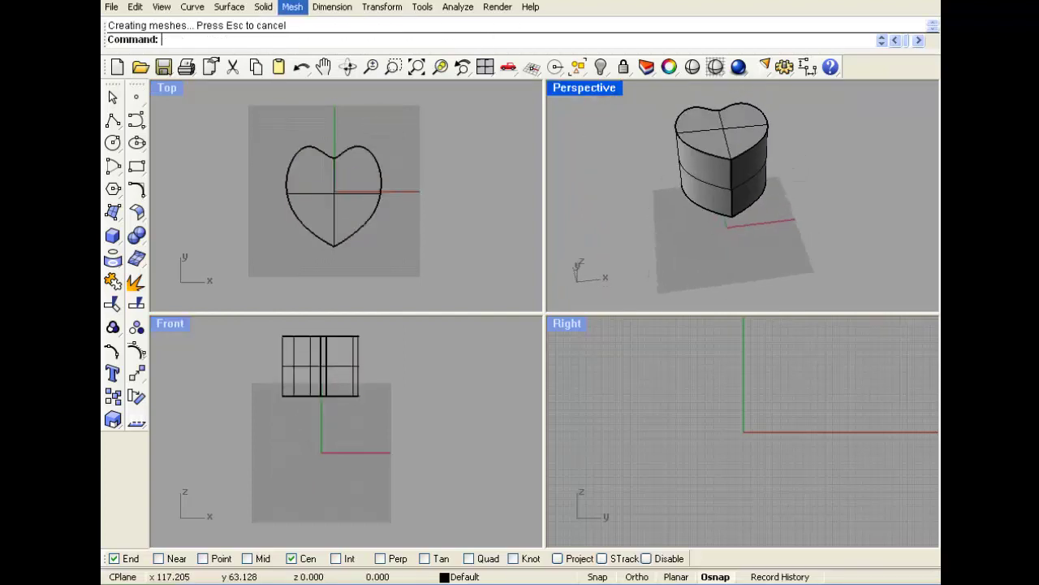
{"action": "mouse_move", "coordinate": [712, 167]}
{"action": "right_mouse_down"}
{"action": "mouse_move", "coordinate": [711, 193]}
{"action": "mouse_move", "coordinate": [714, 169]}
{"action": "right_mouse_up"}
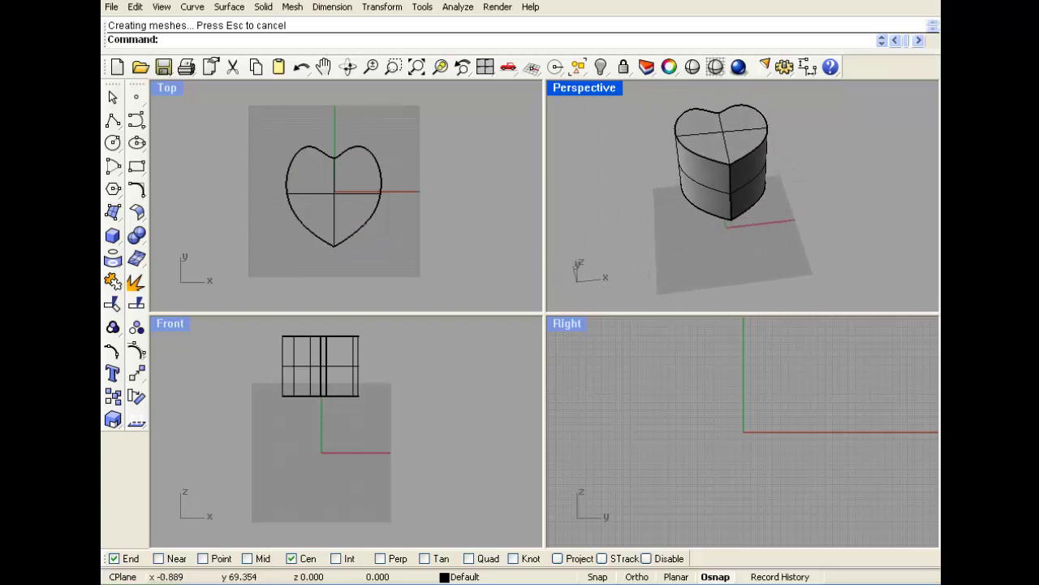
{"action": "key", "text": "ctrl+z"}
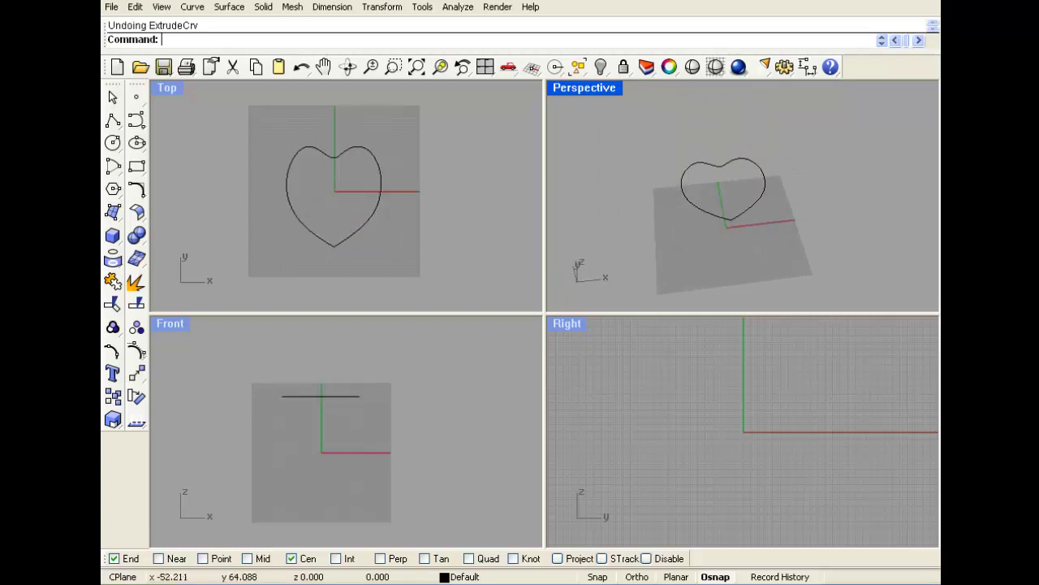
{"action": "left_click", "coordinate": [264, 7]}
{"action": "mouse_move", "coordinate": [325, 228]}
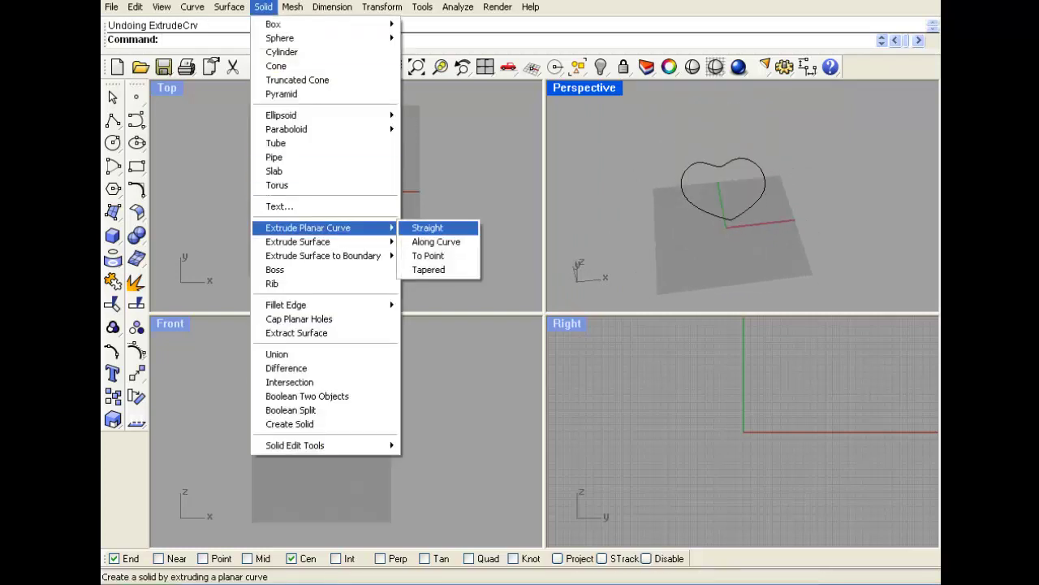
{"action": "left_click", "coordinate": [427, 227]}
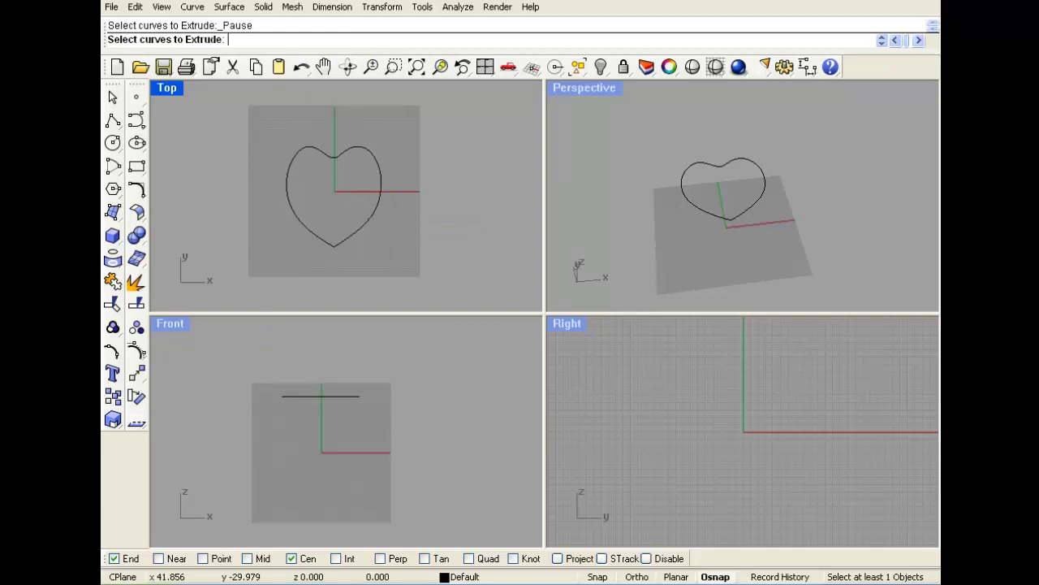
Extrude the heart curve straight downward as an uncapped surface, ending slightly below the ground plane in the Front view
{"action": "left_click", "coordinate": [229, 6]}
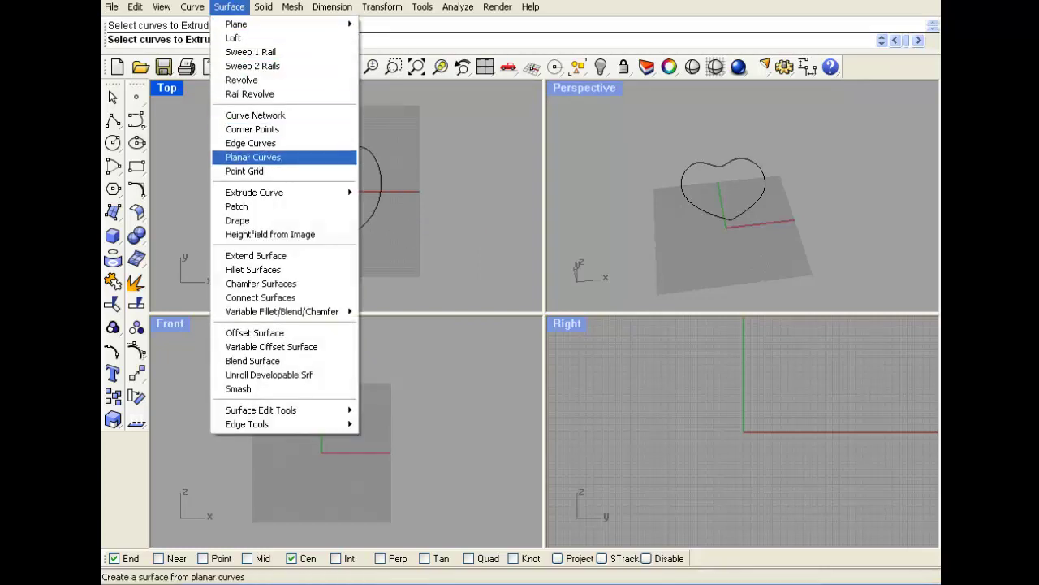
{"action": "mouse_move", "coordinate": [268, 192]}
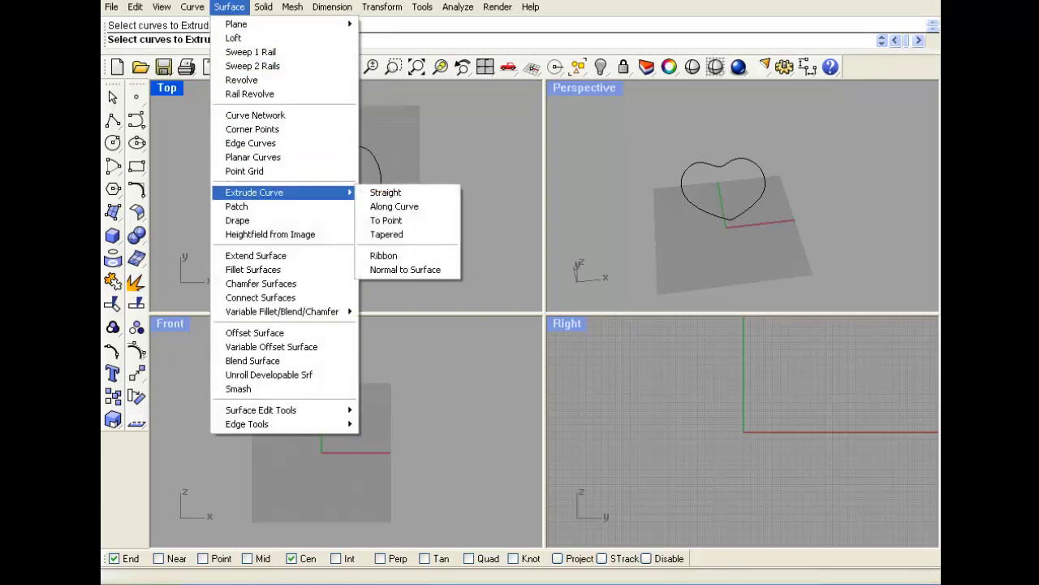
{"action": "left_click", "coordinate": [386, 192]}
{"action": "left_click", "coordinate": [287, 187]}
{"action": "key", "text": "Return"}
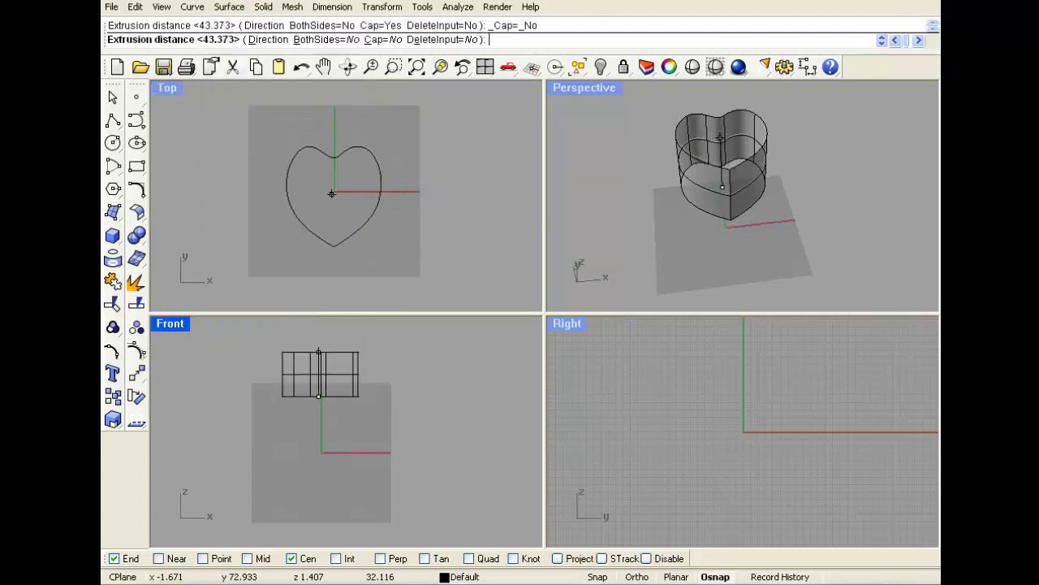
{"action": "left_click", "coordinate": [320, 460]}
Close both open ends of the extruded heart surface with Cap Planar Holes
{"action": "right_click_drag", "start_coordinate": [763, 155], "coordinate": [740, 187]}
{"action": "scroll", "coordinate": [746, 234], "scroll_direction": "up", "scroll_amount": 4}
{"action": "mouse_move", "coordinate": [672, 211]}
{"action": "right_mouse_down"}
{"action": "mouse_move", "coordinate": [705, 185]}
{"action": "mouse_move", "coordinate": [671, 216]}
{"action": "right_mouse_up"}
{"action": "left_click", "coordinate": [678, 174]}
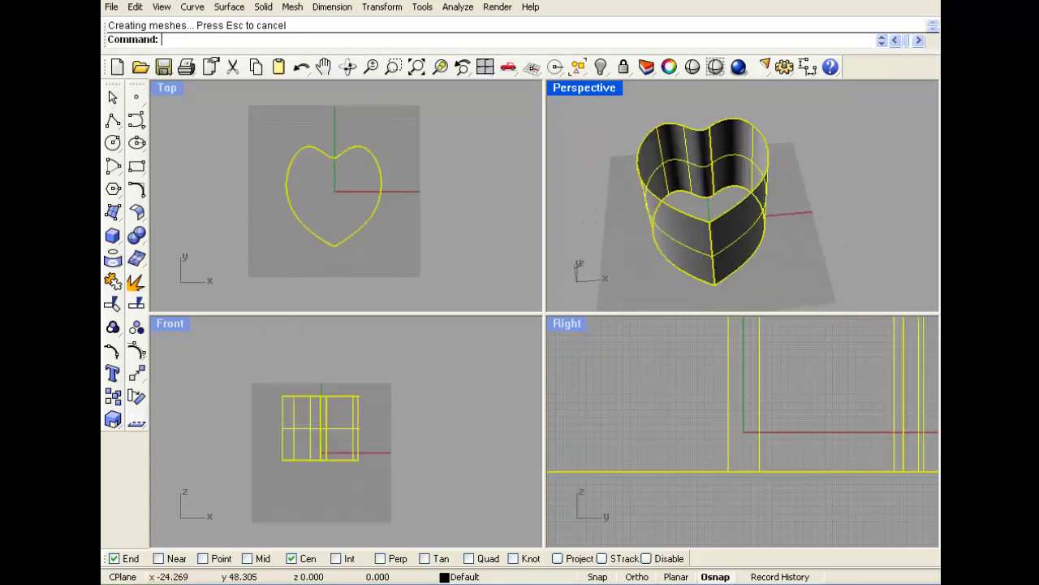
{"action": "left_click", "coordinate": [263, 7]}
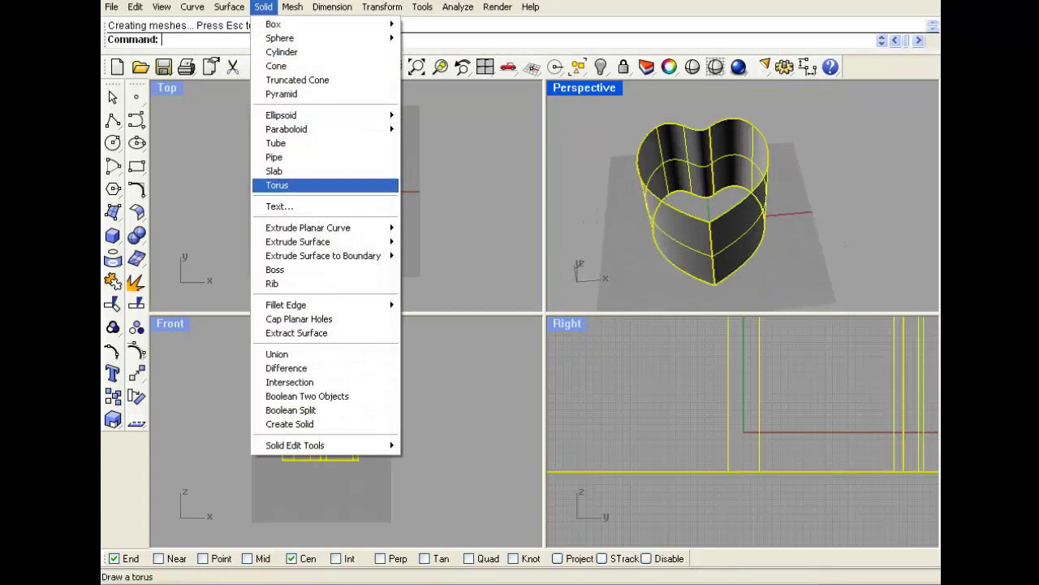
{"action": "left_click", "coordinate": [299, 318]}
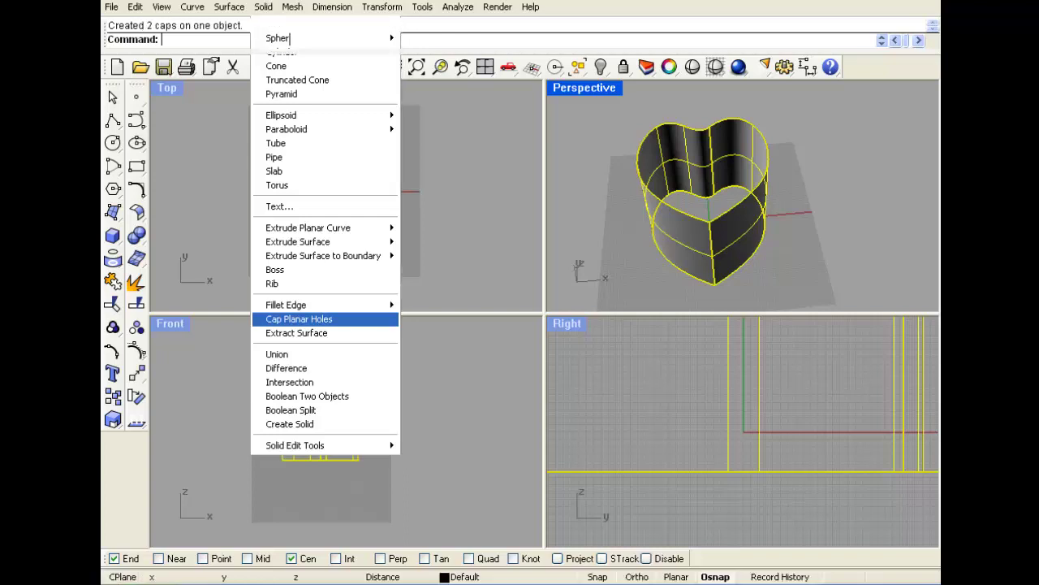
Explode the capped heart solid into its separate surfaces and deselect them
{"action": "right_click_drag", "start_coordinate": [731, 179], "coordinate": [706, 264]}
{"action": "scroll", "coordinate": [707, 249], "scroll_direction": "down", "scroll_amount": 2}
{"action": "left_click", "coordinate": [712, 208]}
{"action": "scroll", "coordinate": [719, 183], "scroll_direction": "up", "scroll_amount": 6}
{"action": "scroll", "coordinate": [715, 169], "scroll_direction": "down", "scroll_amount": 6}
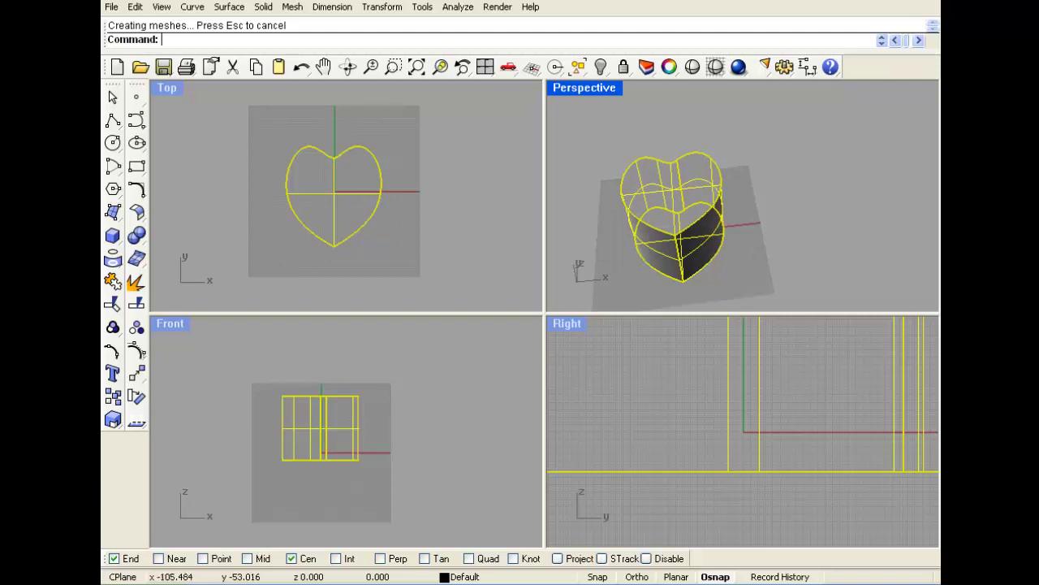
{"action": "left_click", "coordinate": [756, 224]}
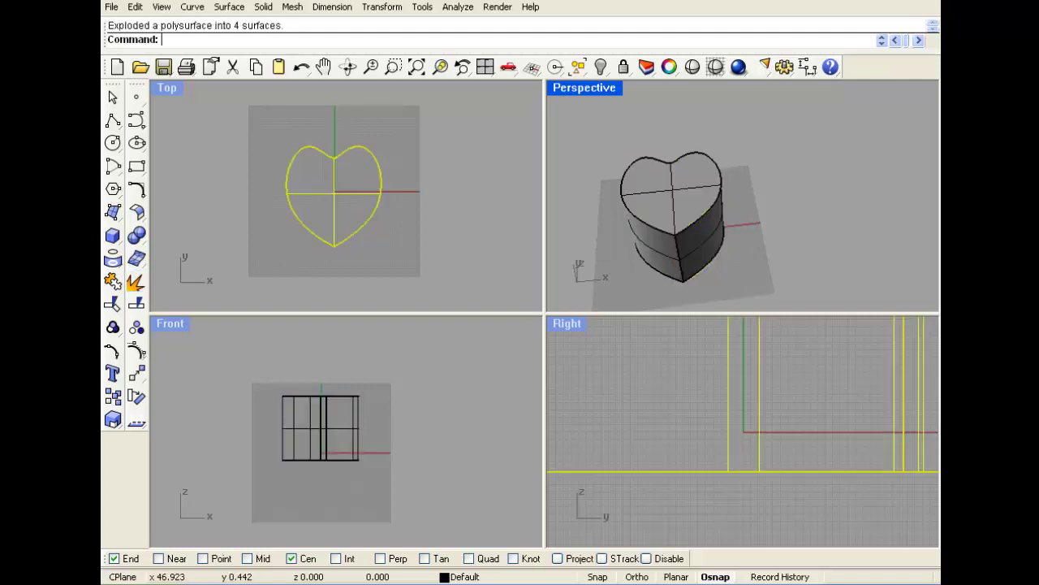
{"action": "right_click_drag", "start_coordinate": [687, 288], "coordinate": [684, 258]}
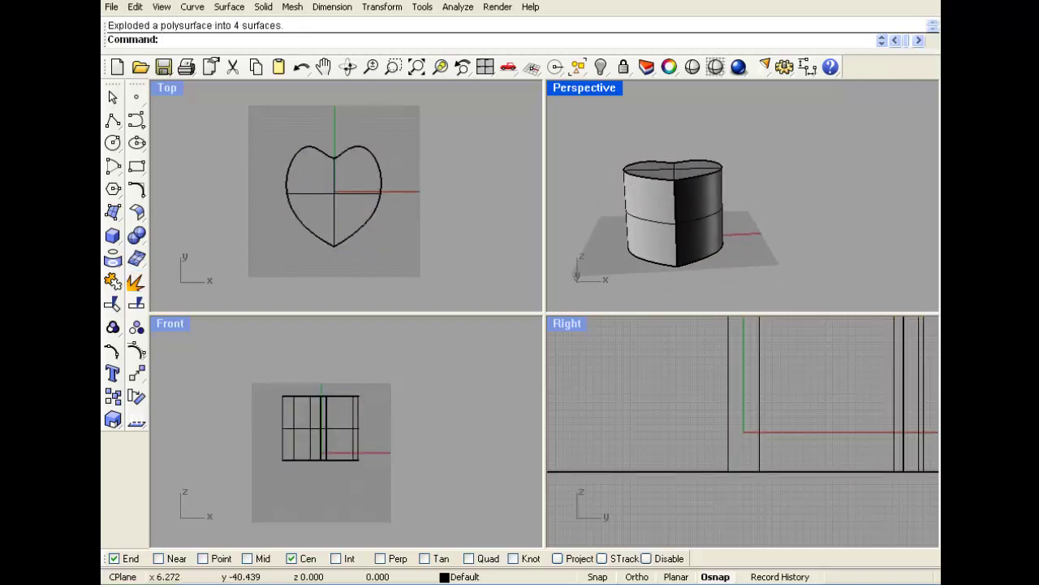
Select individual faces of the exploded heart in turn and examine them as separate surfaces from above and below
{"action": "scroll", "coordinate": [672, 195], "scroll_direction": "up", "scroll_amount": 4}
{"action": "right_click_drag", "start_coordinate": [683, 197], "coordinate": [681, 236]}
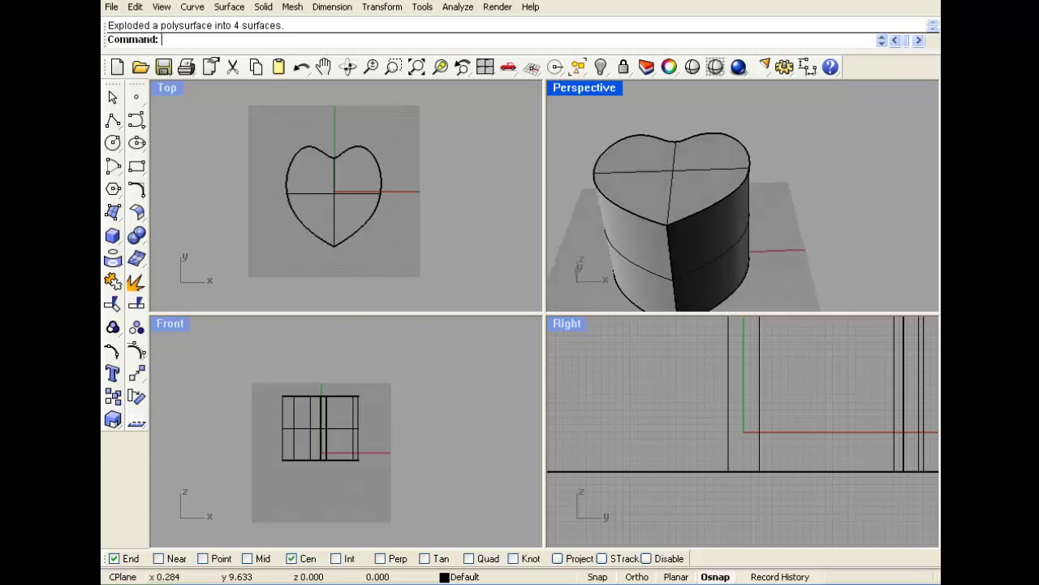
{"action": "left_click", "coordinate": [671, 203]}
{"action": "left_click", "coordinate": [625, 233]}
{"action": "right_click_drag", "start_coordinate": [611, 252], "coordinate": [615, 194]}
{"action": "left_click", "coordinate": [713, 199]}
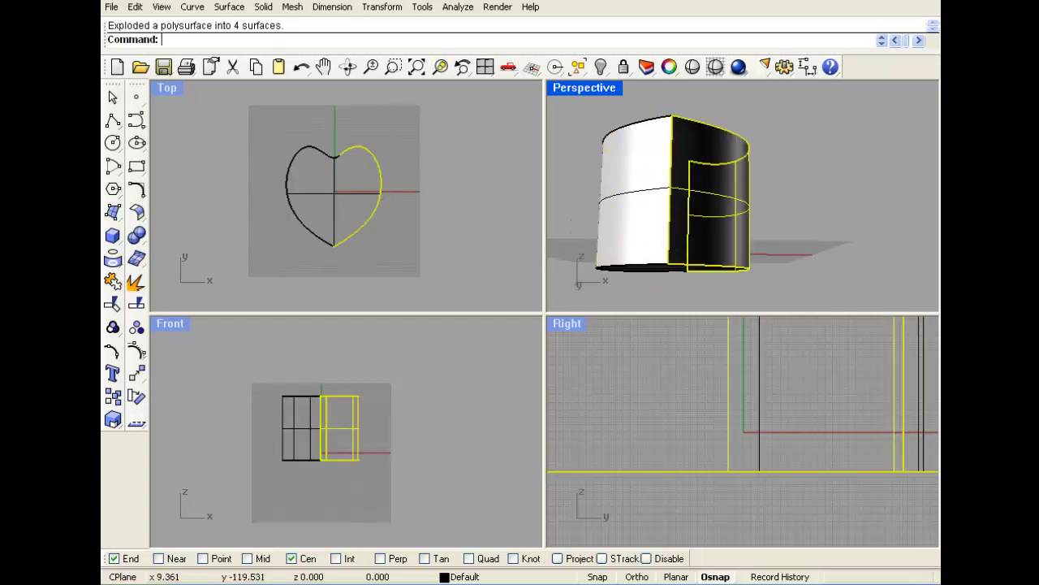
{"action": "right_click_drag", "start_coordinate": [715, 199], "coordinate": [723, 160]}
{"action": "left_click", "coordinate": [702, 231]}
{"action": "mouse_move", "coordinate": [703, 228]}
{"action": "right_mouse_down"}
{"action": "mouse_move", "coordinate": [697, 276]}
{"action": "mouse_move", "coordinate": [699, 187]}
{"action": "mouse_move", "coordinate": [688, 218]}
{"action": "right_mouse_up"}
Delete the top and bottom cap surfaces of the exploded heart, keeping the side walls
{"action": "left_click", "coordinate": [674, 199]}
{"action": "key", "text": "Delete"}
{"action": "left_click", "coordinate": [706, 221]}
{"action": "left_click", "coordinate": [690, 259]}
{"action": "key", "text": "Delete"}
Select the left half of the heart's side wall and examine the open shell up close from above
{"action": "left_click", "coordinate": [690, 181]}
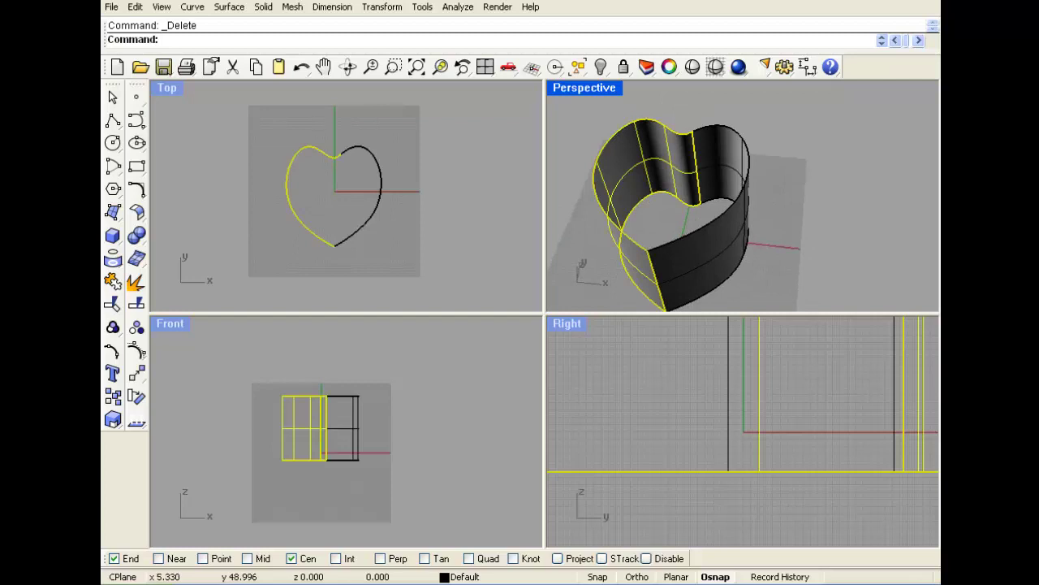
{"action": "scroll", "coordinate": [692, 188], "scroll_direction": "up", "scroll_amount": 4}
{"action": "right_click_drag", "start_coordinate": [692, 189], "coordinate": [690, 213]}
{"action": "scroll", "coordinate": [692, 185], "scroll_direction": "down", "scroll_amount": 6}
{"action": "key", "text": "Page_Up"}
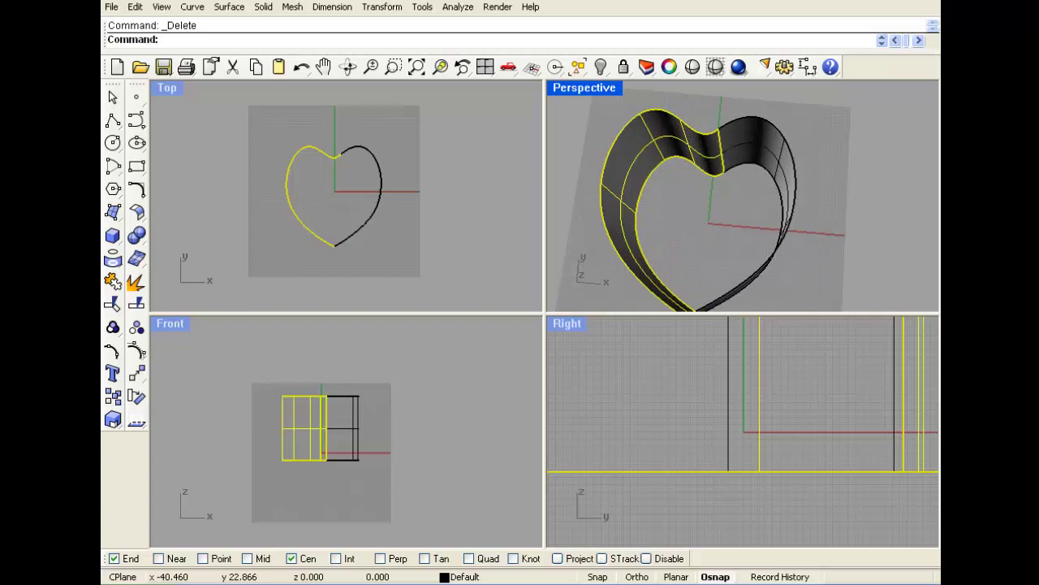
{"action": "mouse_move", "coordinate": [690, 170]}
{"action": "right_mouse_down"}
{"action": "mouse_move", "coordinate": [664, 186]}
{"action": "mouse_move", "coordinate": [692, 170]}
{"action": "right_mouse_up"}
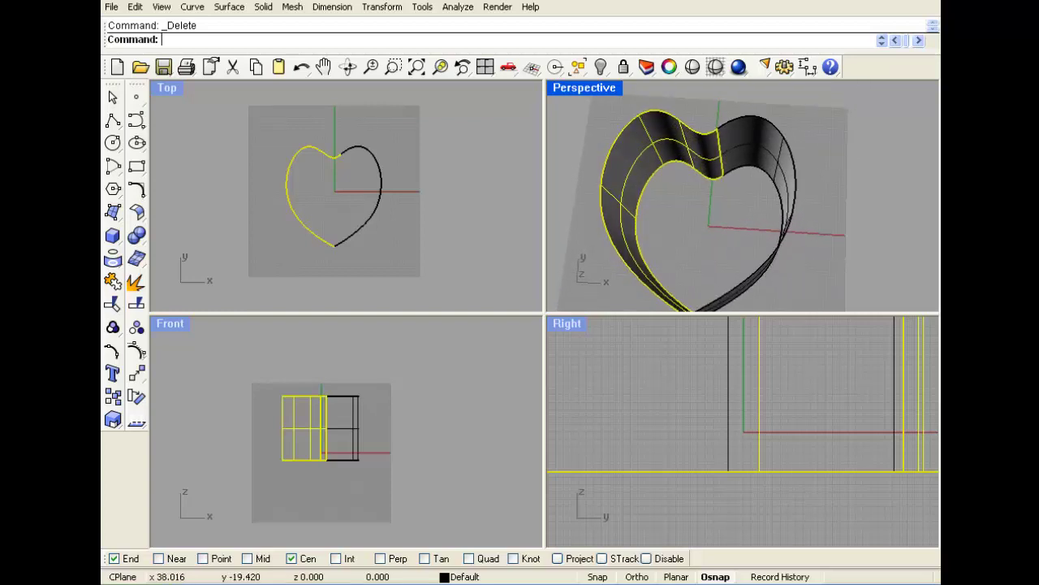
Join the two halves of the extruded heart surface into a single polysurface
{"action": "left_click", "coordinate": [364, 197]}
{"action": "scroll", "coordinate": [351, 196], "scroll_direction": "up", "scroll_amount": 6}
{"action": "right_click_drag", "start_coordinate": [333, 181], "coordinate": [343, 162]}
{"action": "left_click", "coordinate": [702, 154]}
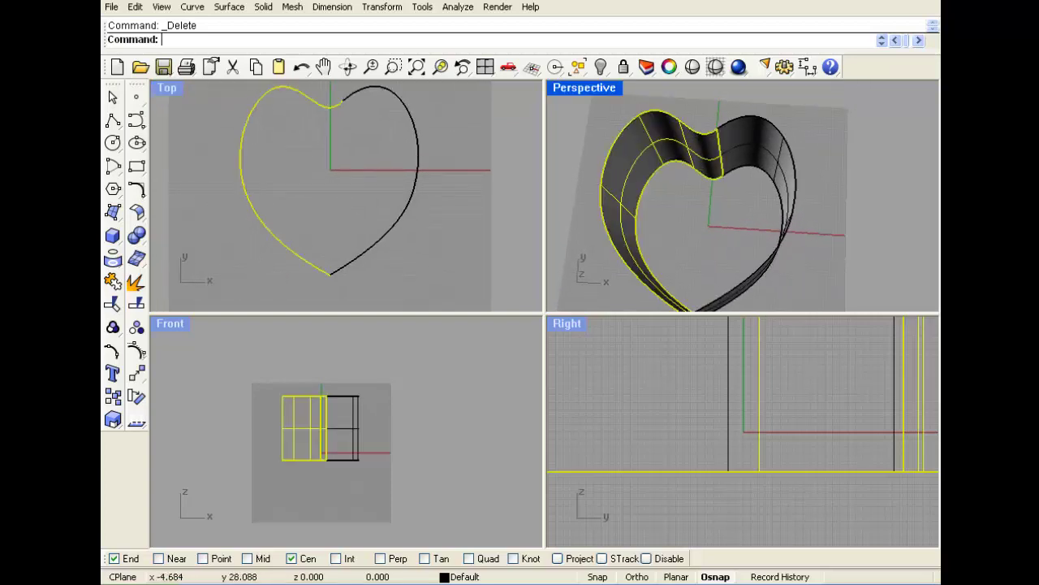
{"action": "left_click", "coordinate": [730, 151], "text": "shift"}
{"action": "left_click", "coordinate": [386, 211]}
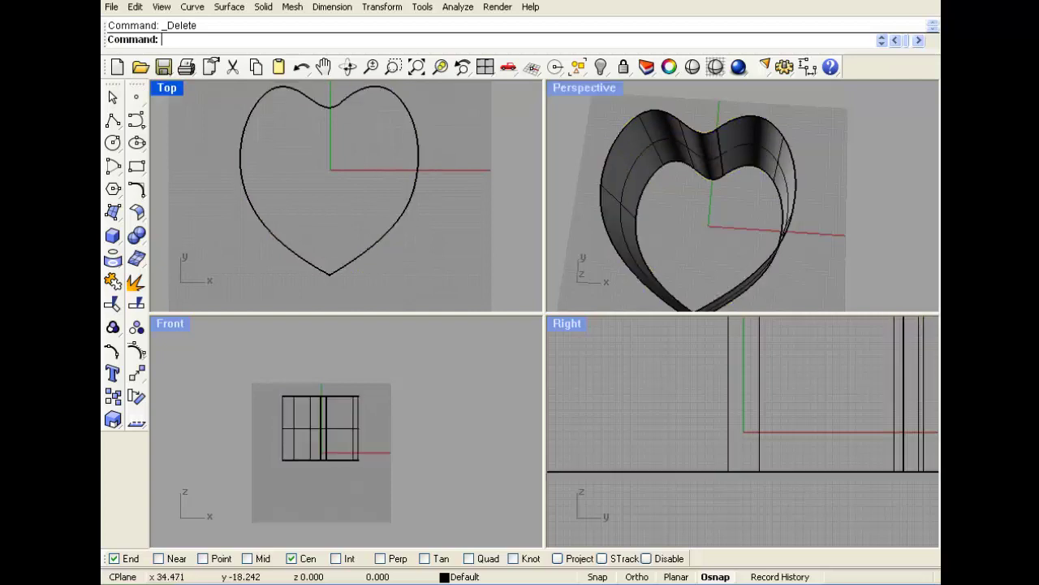
{"action": "scroll", "coordinate": [636, 189], "scroll_direction": "down", "scroll_amount": 3}
{"action": "right_click_drag", "start_coordinate": [677, 209], "coordinate": [687, 174]}
{"action": "left_click", "coordinate": [688, 170]}
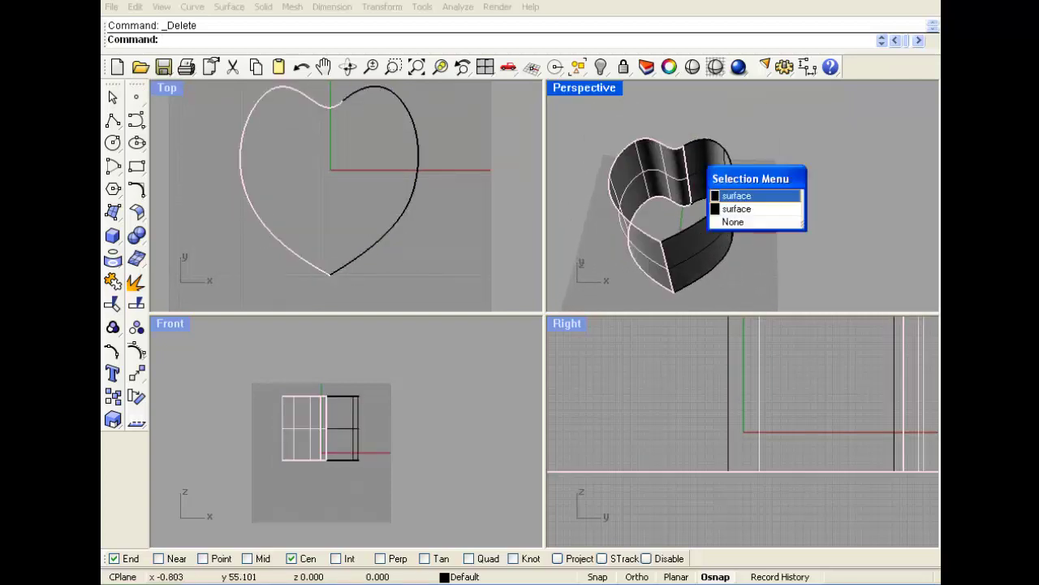
{"action": "key", "text": "Escape"}
{"action": "key", "text": "ctrl+a"}
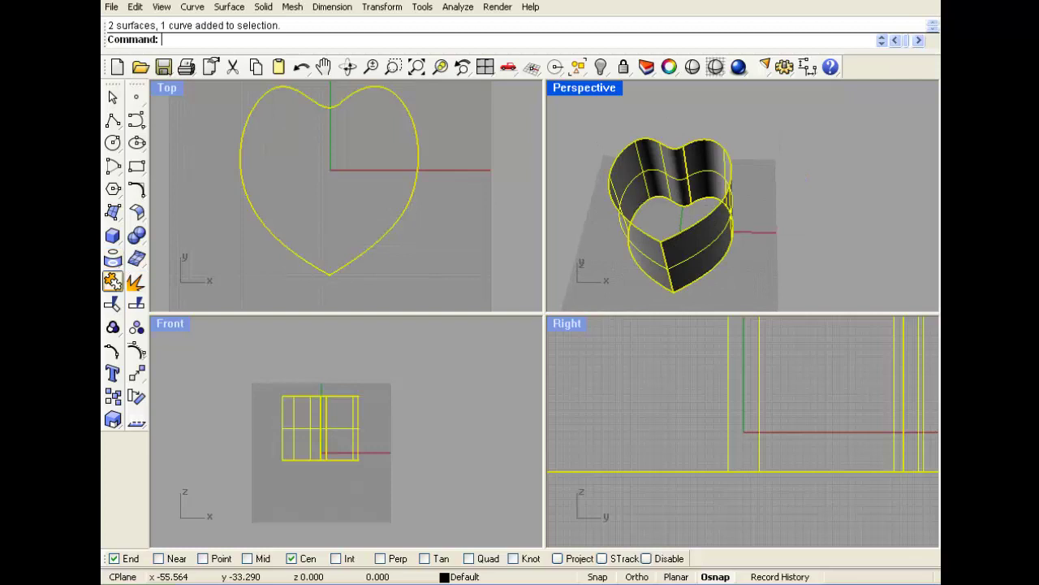
{"action": "left_click", "coordinate": [113, 280]}
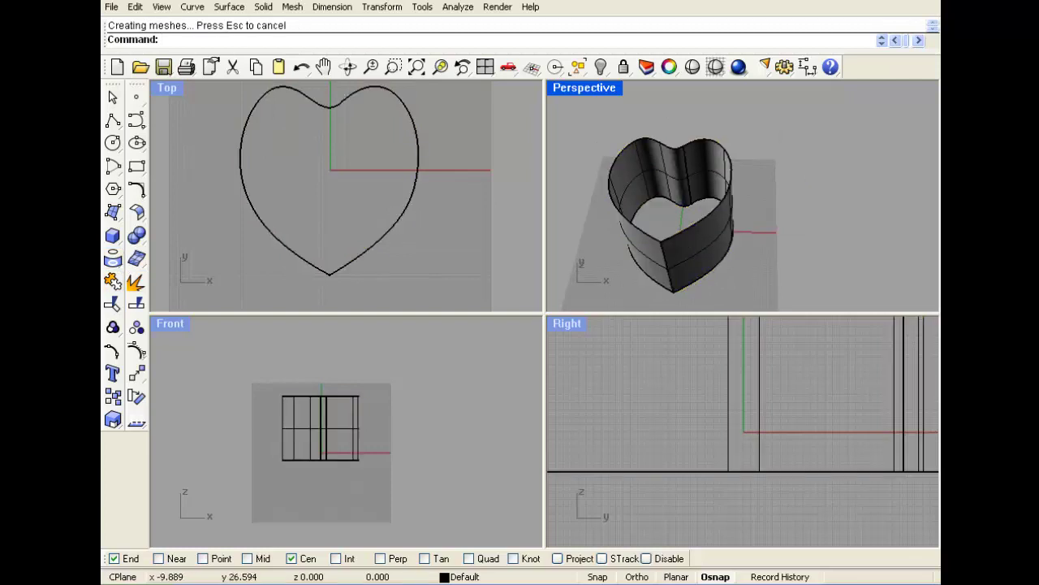
Offset the joined heart surface outward by 3 with the Solid option enabled
{"action": "left_click", "coordinate": [229, 6]}
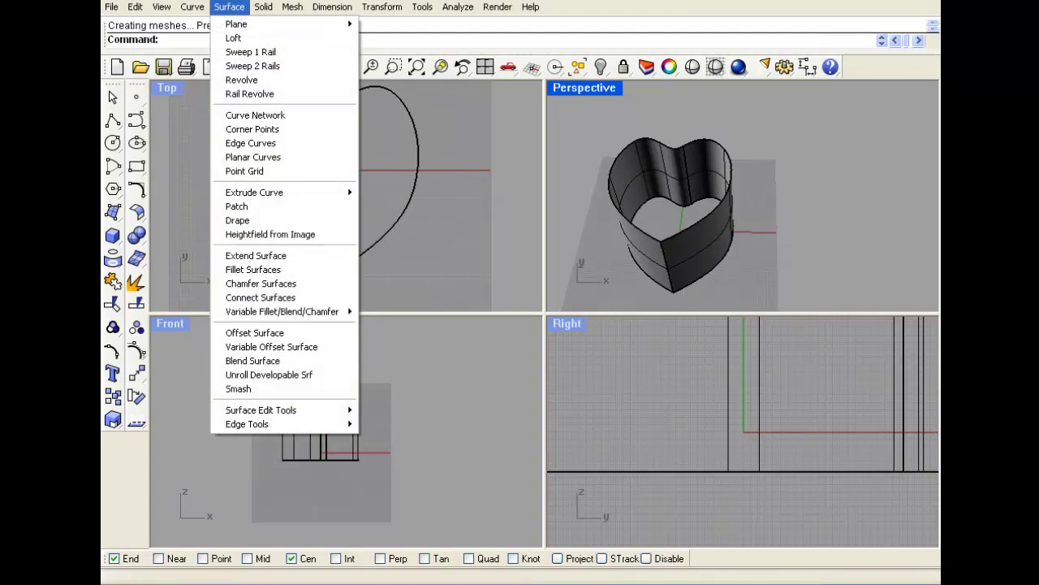
{"action": "left_click", "coordinate": [255, 333]}
{"action": "key", "text": "Return"}
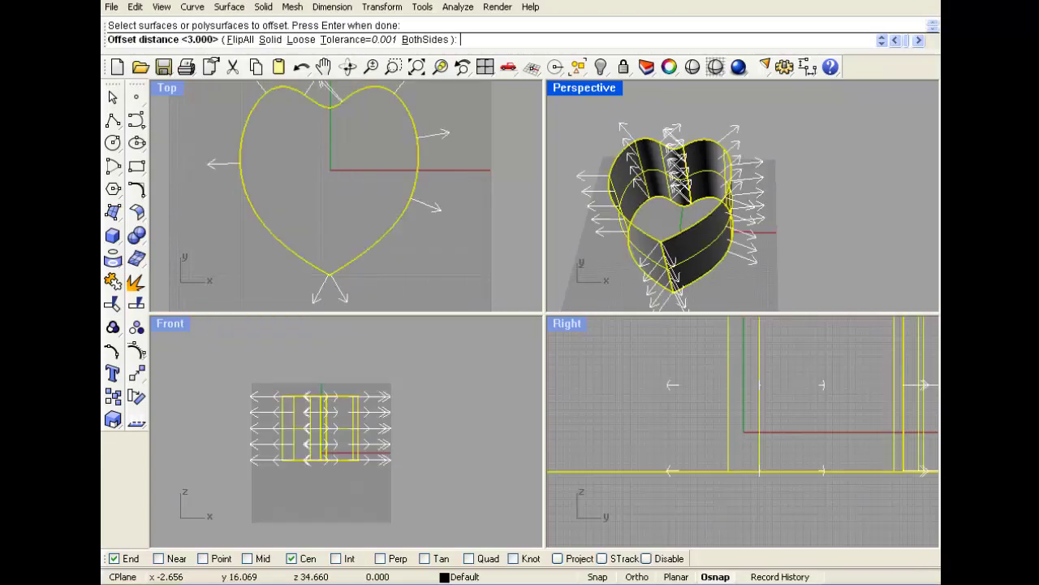
{"action": "scroll", "coordinate": [301, 132], "scroll_direction": "down", "scroll_amount": 2}
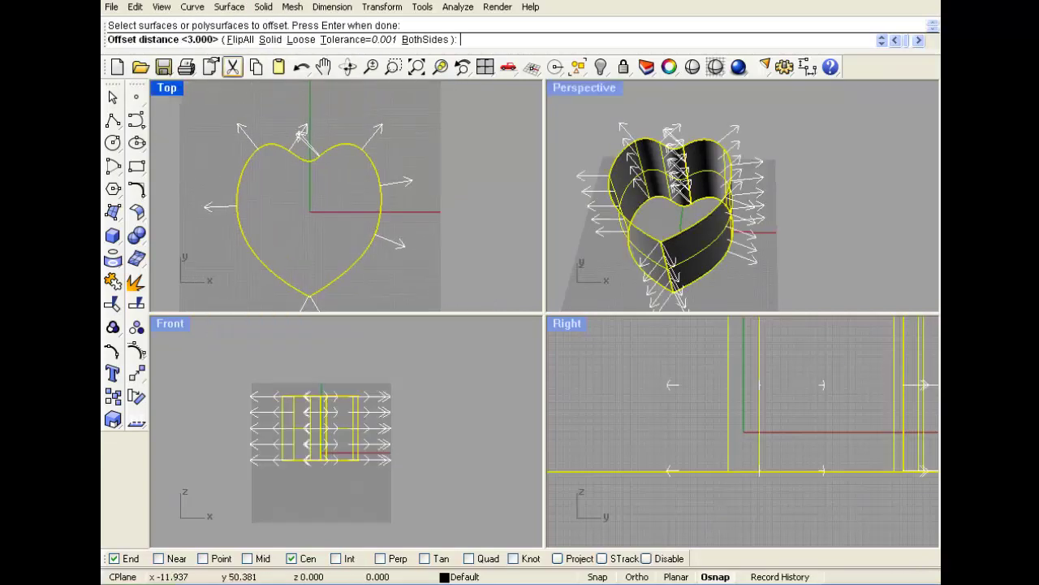
{"action": "left_click", "coordinate": [240, 39]}
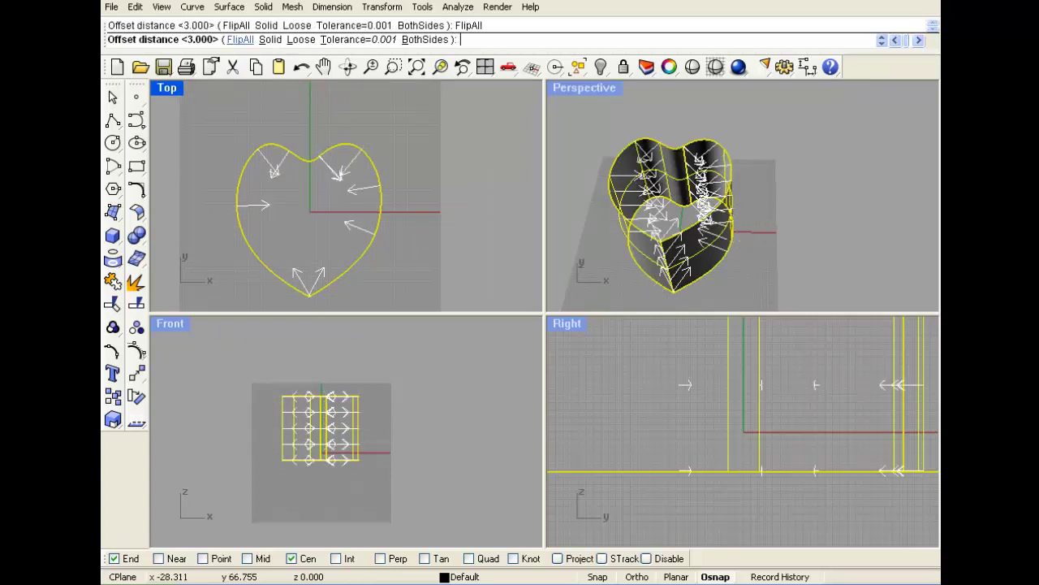
{"action": "left_click", "coordinate": [240, 39]}
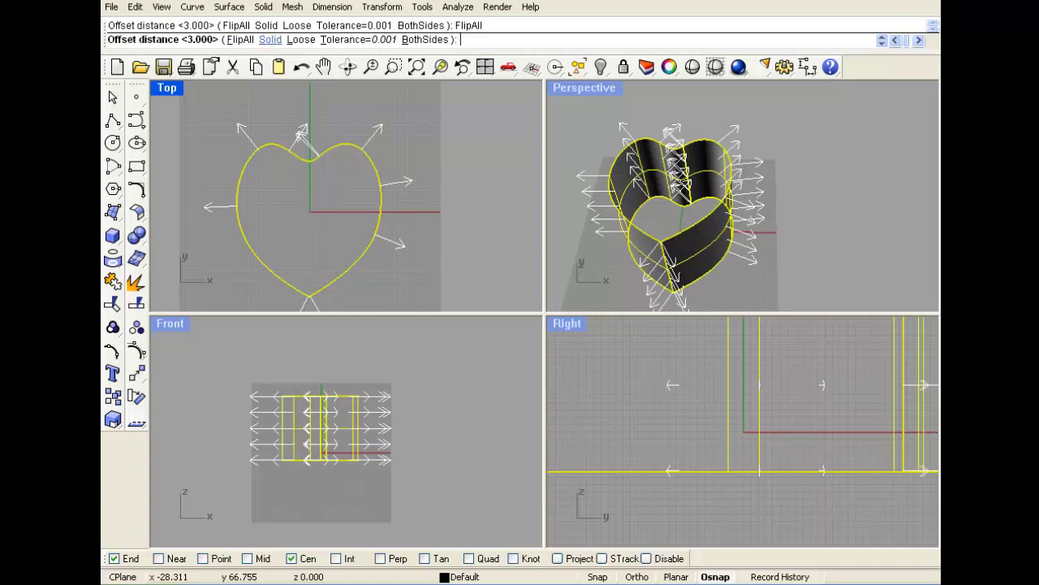
{"action": "left_click", "coordinate": [271, 38]}
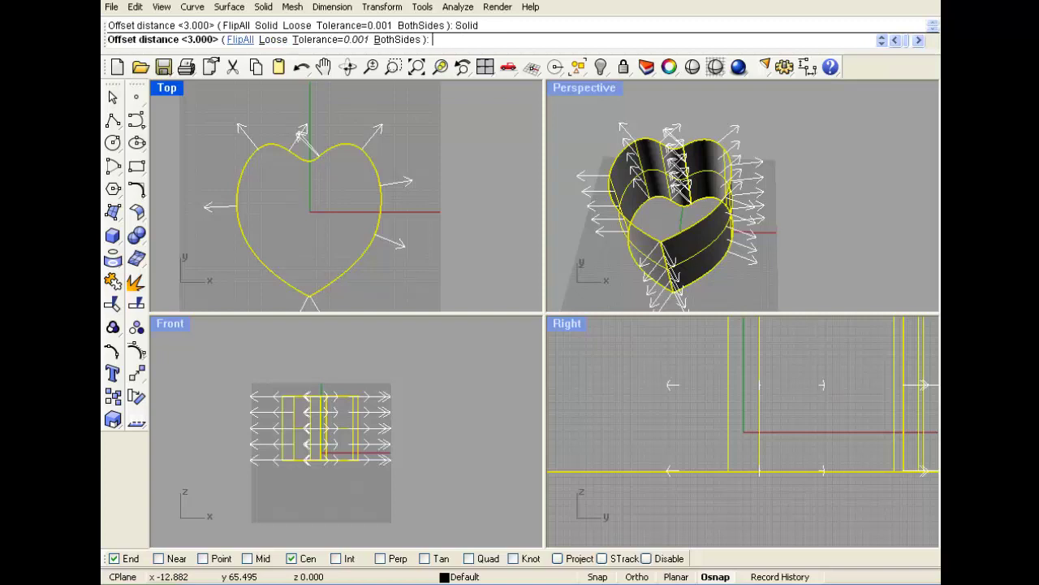
{"action": "key", "text": "Return"}
Examine the thickened heart wall up close at its pointed tip and upper notch in the Perspective view
{"action": "scroll", "coordinate": [673, 247], "scroll_direction": "up", "scroll_amount": 4}
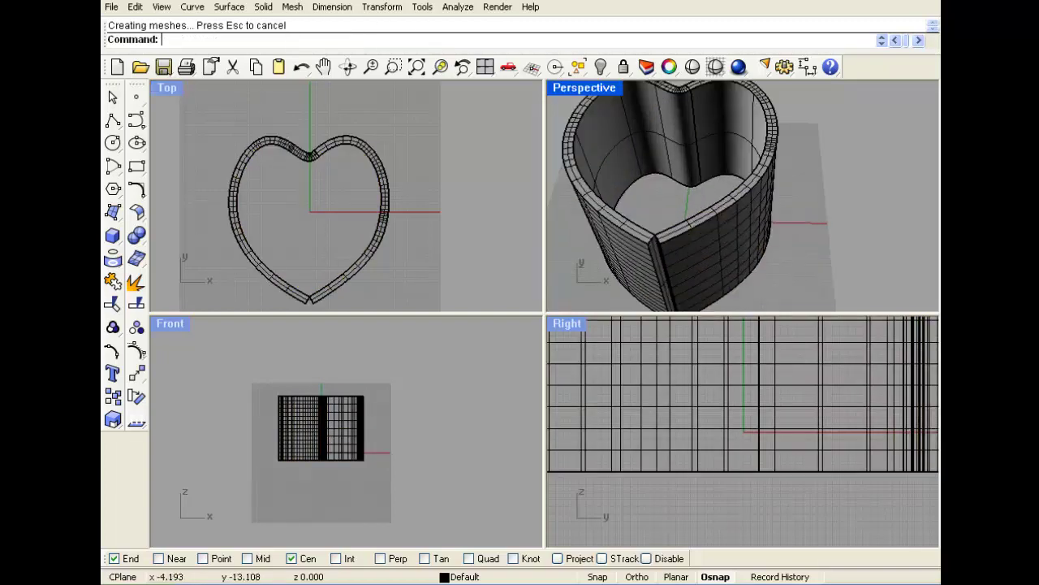
{"action": "scroll", "coordinate": [743, 195], "scroll_direction": "down", "scroll_amount": 5}
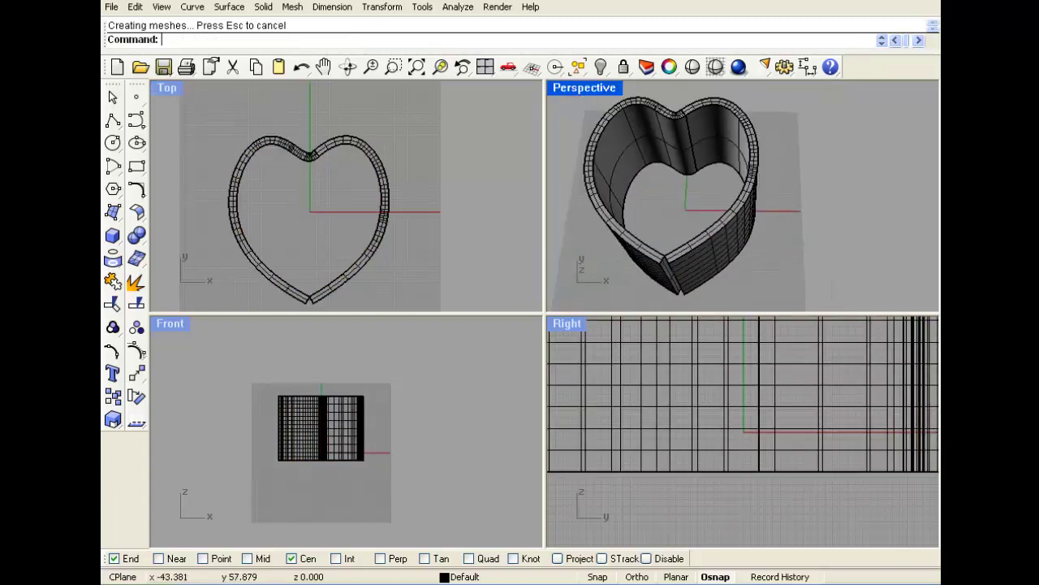
{"action": "double_click", "coordinate": [584, 88]}
{"action": "right_click_drag", "start_coordinate": [641, 179], "coordinate": [625, 199]}
{"action": "scroll", "coordinate": [373, 471], "scroll_direction": "up", "scroll_amount": 6}
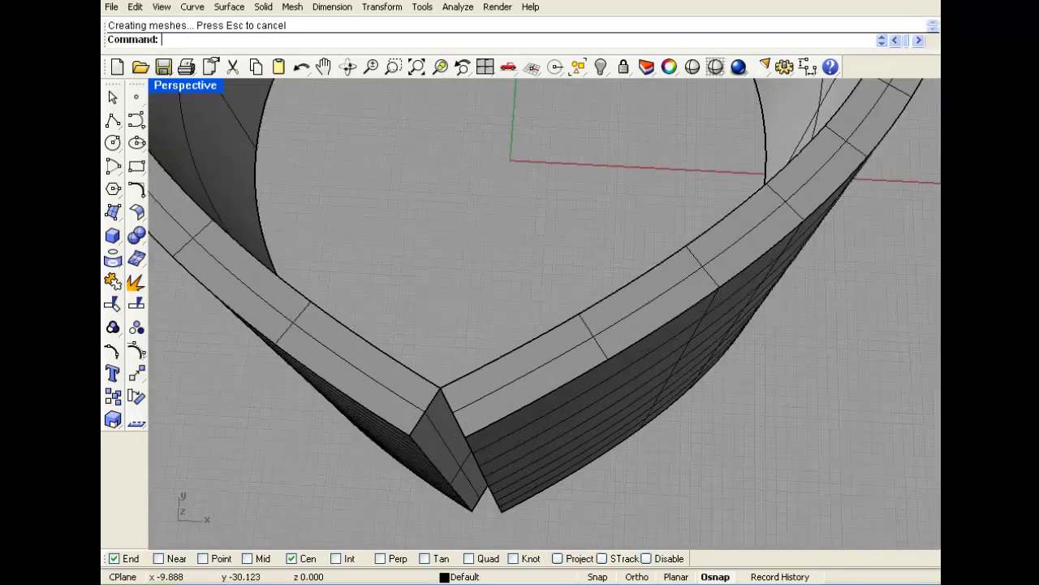
{"action": "scroll", "coordinate": [424, 406], "scroll_direction": "down", "scroll_amount": 5}
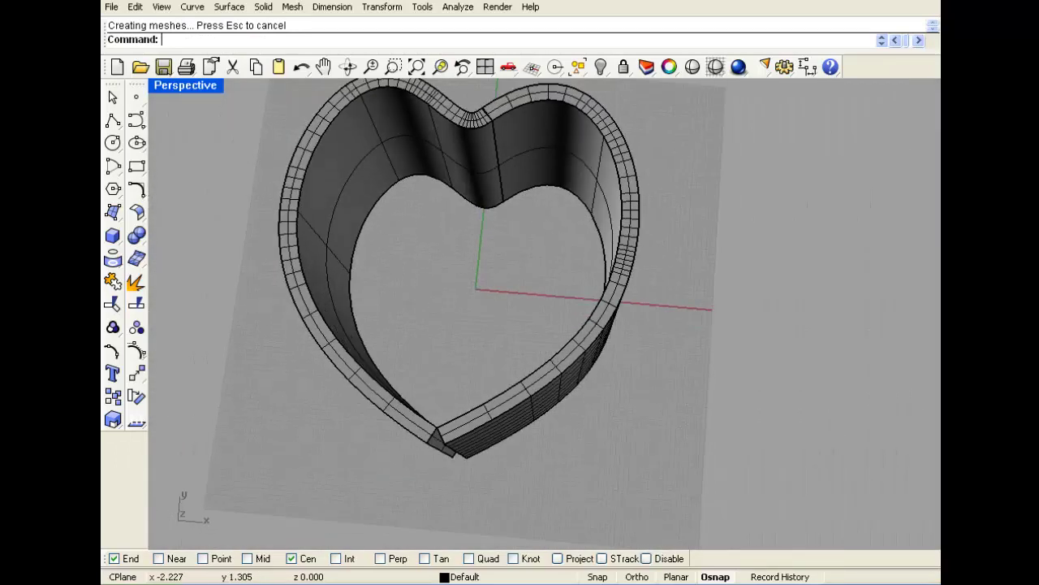
{"action": "scroll", "coordinate": [469, 284], "scroll_direction": "down", "scroll_amount": 2}
{"action": "right_click_drag", "start_coordinate": [469, 284], "coordinate": [467, 259]}
{"action": "scroll", "coordinate": [467, 207], "scroll_direction": "up", "scroll_amount": 10}
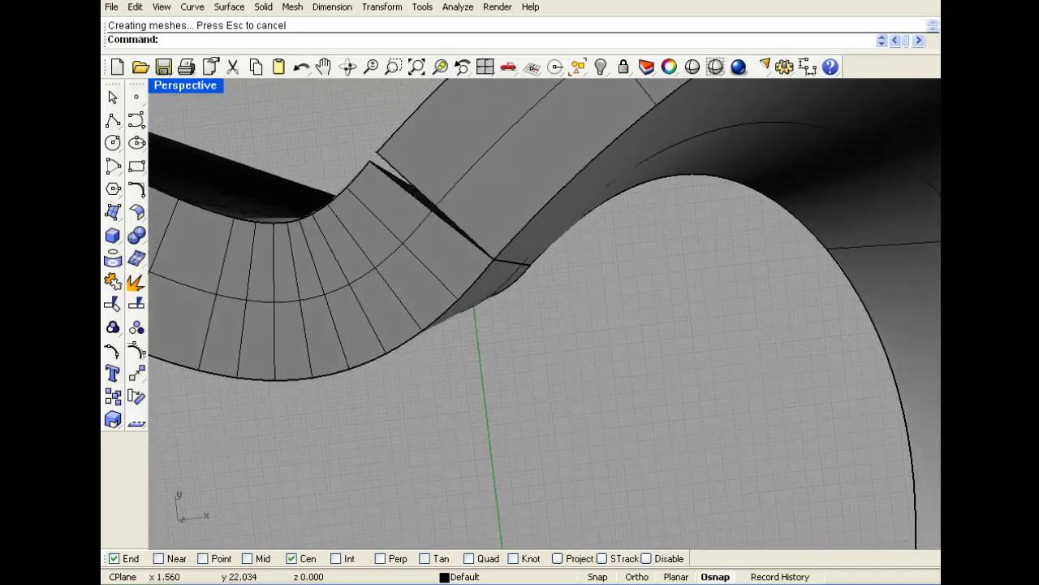
{"action": "scroll", "coordinate": [372, 175], "scroll_direction": "down", "scroll_amount": 10}
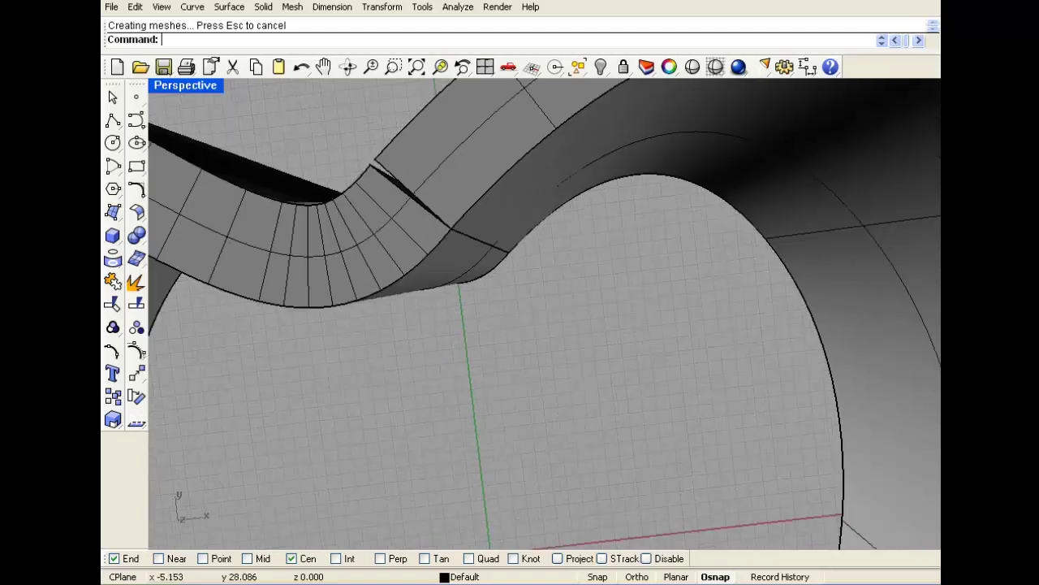
{"action": "right_click_drag", "start_coordinate": [399, 294], "coordinate": [357, 220]}
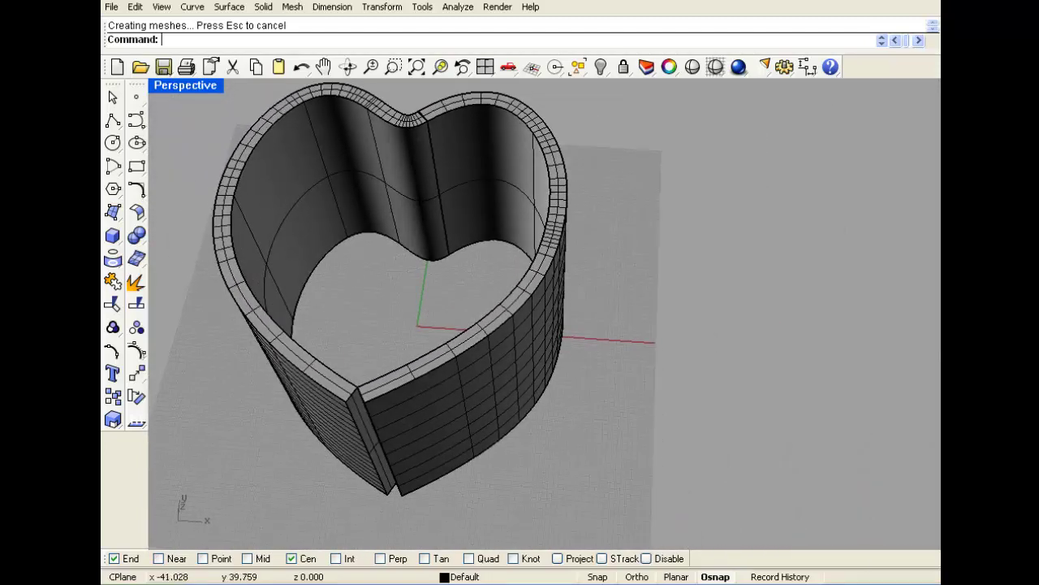
{"action": "scroll", "coordinate": [382, 191], "scroll_direction": "down", "scroll_amount": 2}
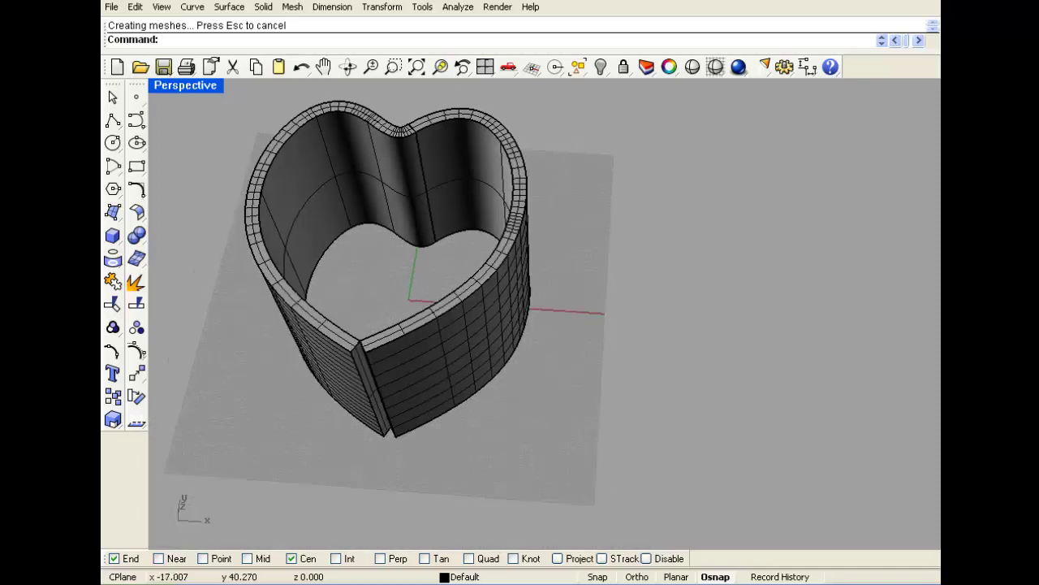
{"action": "right_click_drag", "start_coordinate": [382, 192], "coordinate": [379, 235]}
{"action": "double_click", "coordinate": [186, 86]}
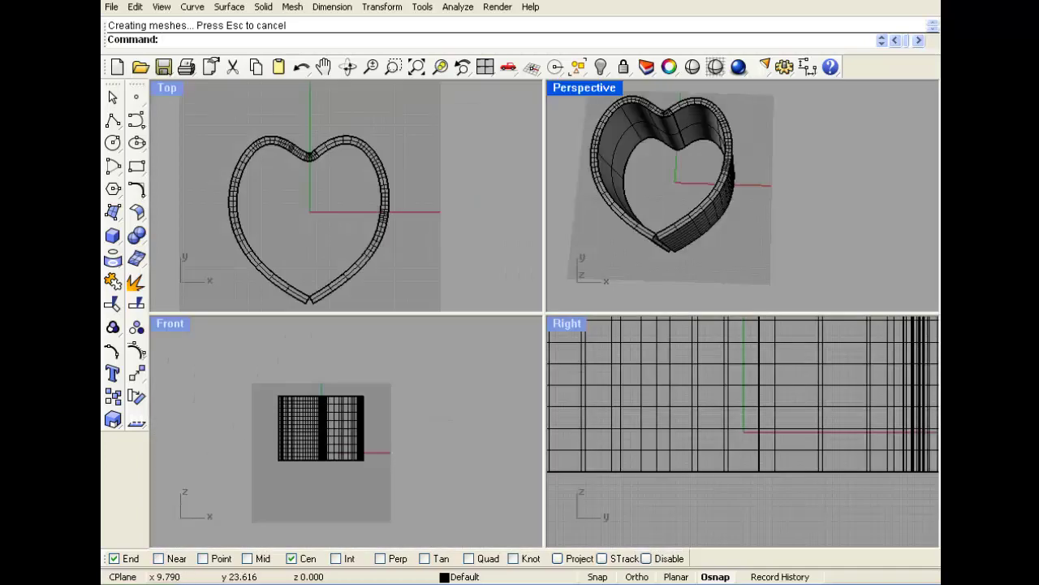
Delete the heart surface and its thickened offset solids, keeping only the heart outline curve
{"action": "left_click_drag", "start_coordinate": [381, 105], "coordinate": [272, 248]}
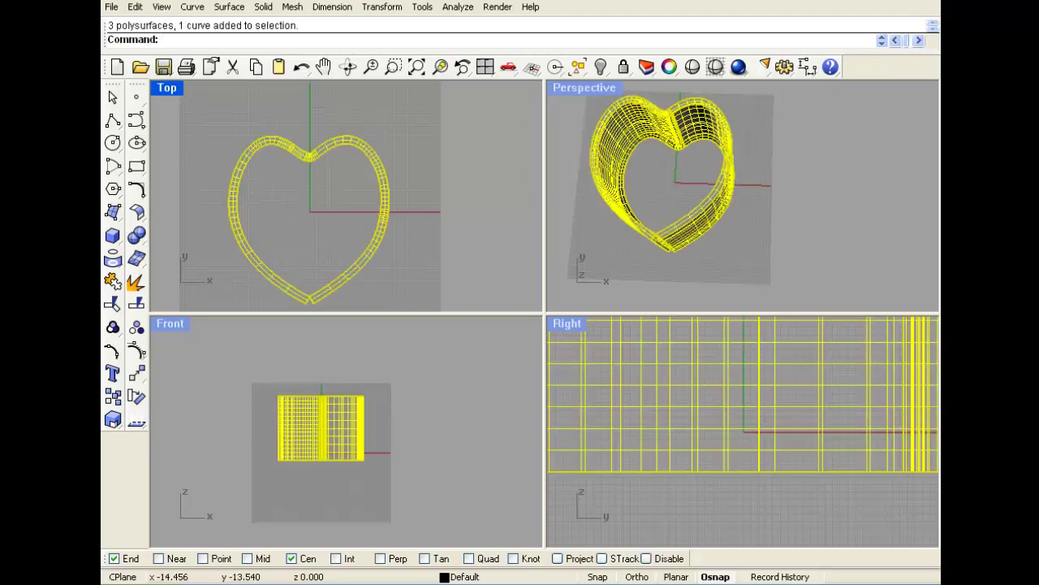
{"action": "left_click", "coordinate": [636, 123]}
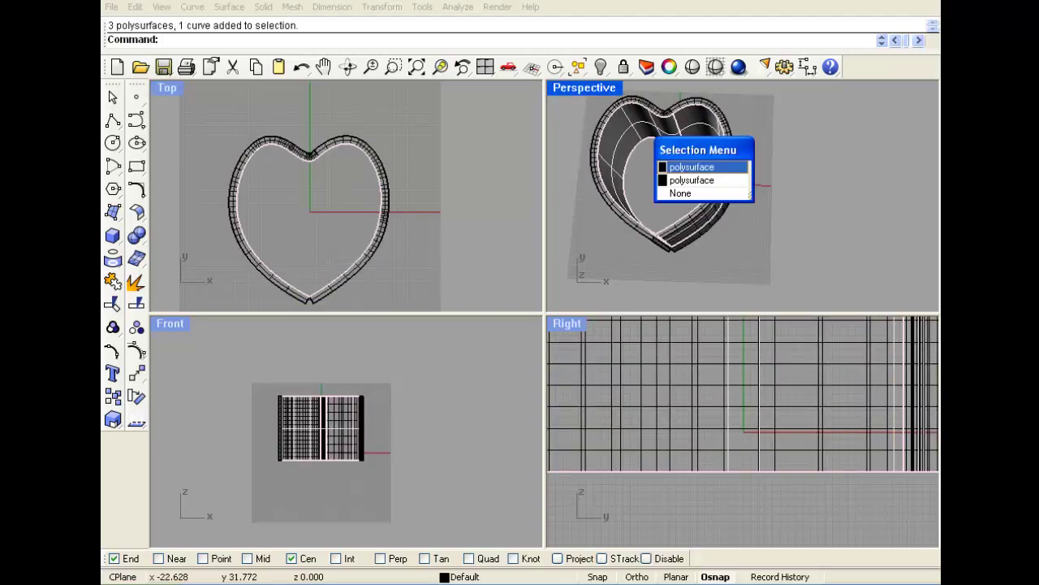
{"action": "left_click", "coordinate": [692, 166]}
{"action": "key", "text": "Delete"}
{"action": "left_click", "coordinate": [635, 124]}
{"action": "key", "text": "Delete"}
{"action": "left_click", "coordinate": [676, 128]}
{"action": "key", "text": "Delete"}
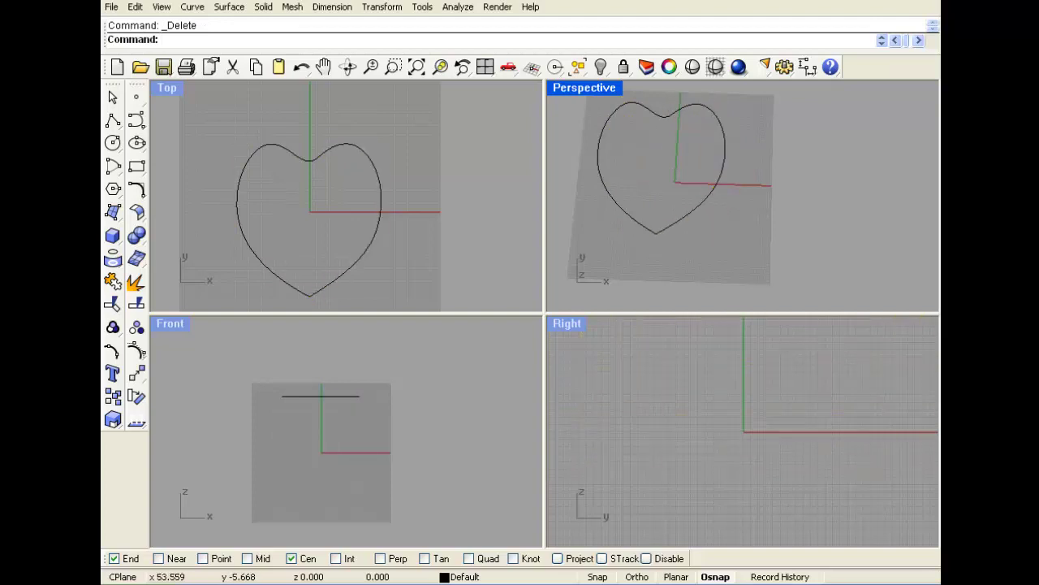
Move the heart curve slightly up in the Top view so it sits closer to the grid's centre
{"action": "mouse_move", "coordinate": [380, 215]}
{"action": "left_mouse_down"}
{"action": "mouse_move", "coordinate": [330, 218]}
{"action": "mouse_move", "coordinate": [378, 200]}
{"action": "left_mouse_up"}
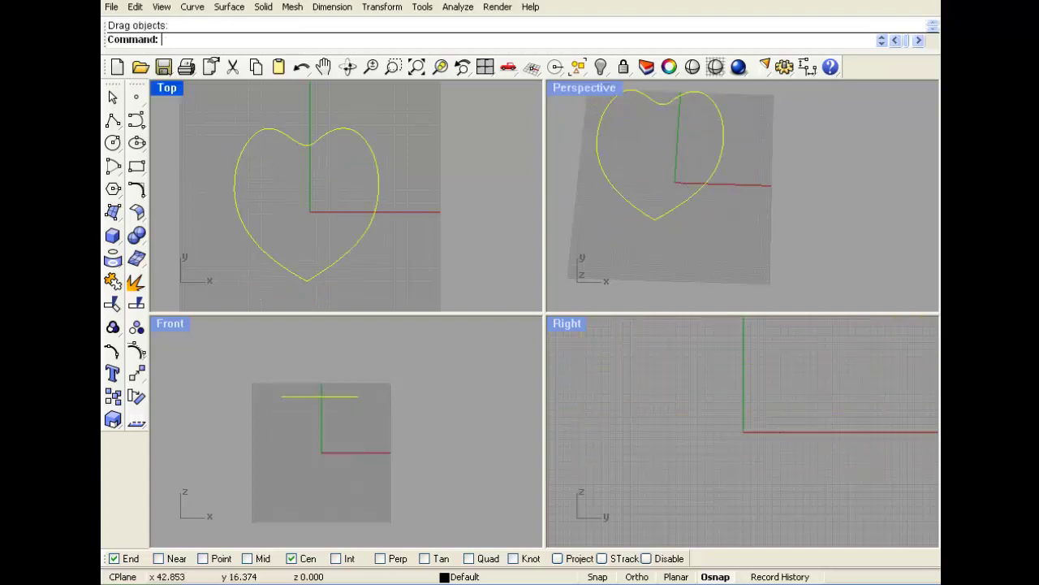
{"action": "left_click", "coordinate": [422, 169]}
{"action": "scroll", "coordinate": [354, 217], "scroll_direction": "down", "scroll_amount": 2}
{"action": "scroll", "coordinate": [350, 244], "scroll_direction": "up", "scroll_amount": 4}
{"action": "scroll", "coordinate": [352, 241], "scroll_direction": "down", "scroll_amount": 6}
{"action": "right_click_drag", "start_coordinate": [351, 242], "coordinate": [326, 231]}
{"action": "left_click", "coordinate": [326, 231]}
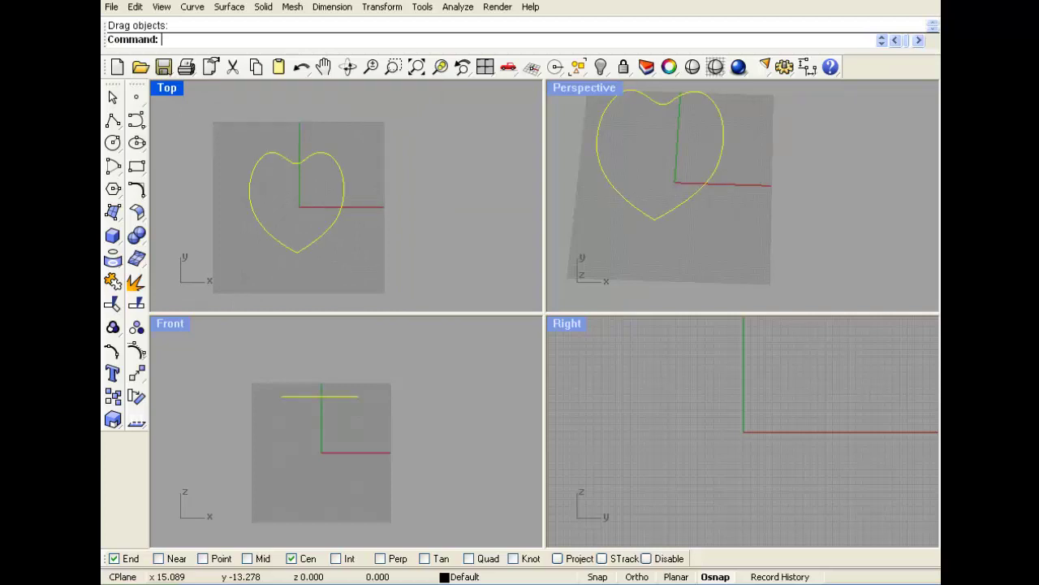
Make two copies of the heart curve and arrange all three diagonally in the Top view, each overlapping its neighbour
{"action": "key", "text": "ctrl+c"}
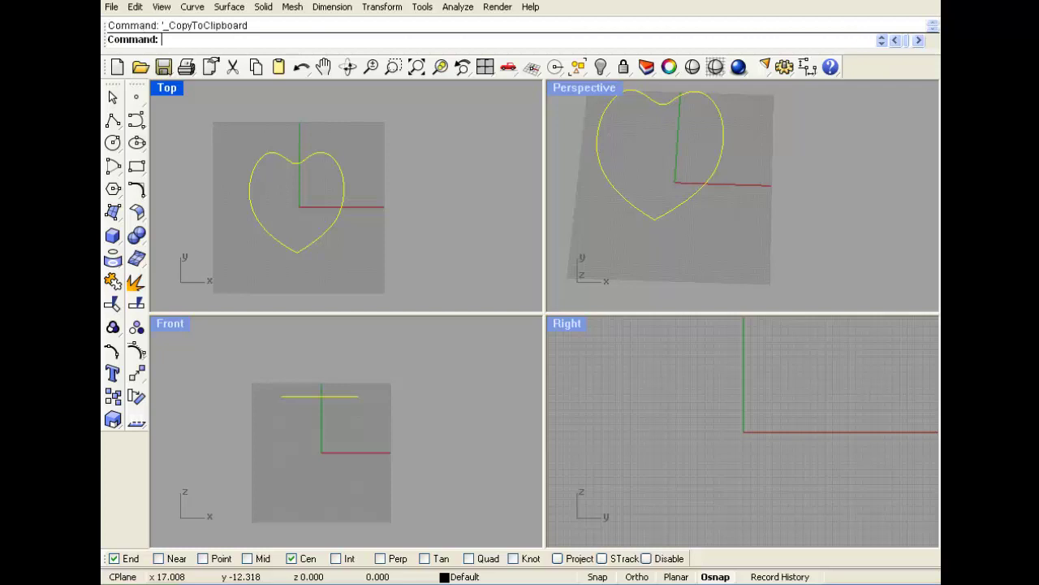
{"action": "key", "text": "ctrl+v"}
{"action": "left_click_drag", "start_coordinate": [328, 227], "coordinate": [290, 172]}
{"action": "key", "text": "ctrl+c"}
{"action": "key", "text": "ctrl+v"}
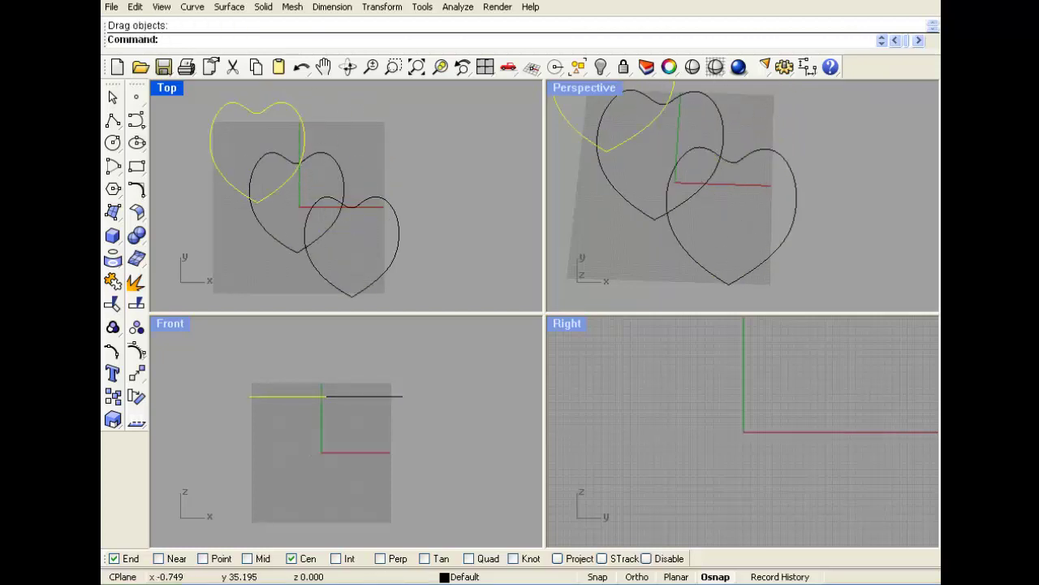
{"action": "left_click_drag", "start_coordinate": [303, 134], "coordinate": [287, 150]}
{"action": "left_click_drag", "start_coordinate": [376, 199], "coordinate": [371, 206]}
{"action": "left_click", "coordinate": [399, 187]}
Move all three heart curves down in the Front view to just above the horizontal axis
{"action": "scroll", "coordinate": [617, 186], "scroll_direction": "down", "scroll_amount": 7}
{"action": "right_click_drag", "start_coordinate": [642, 163], "coordinate": [651, 176]}
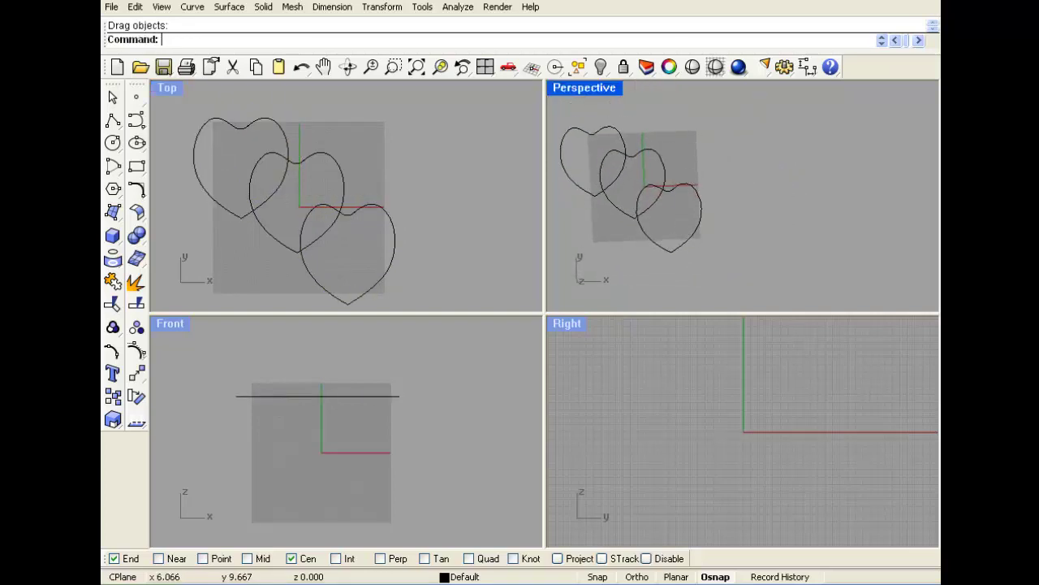
{"action": "scroll", "coordinate": [714, 195], "scroll_direction": "up", "scroll_amount": 4}
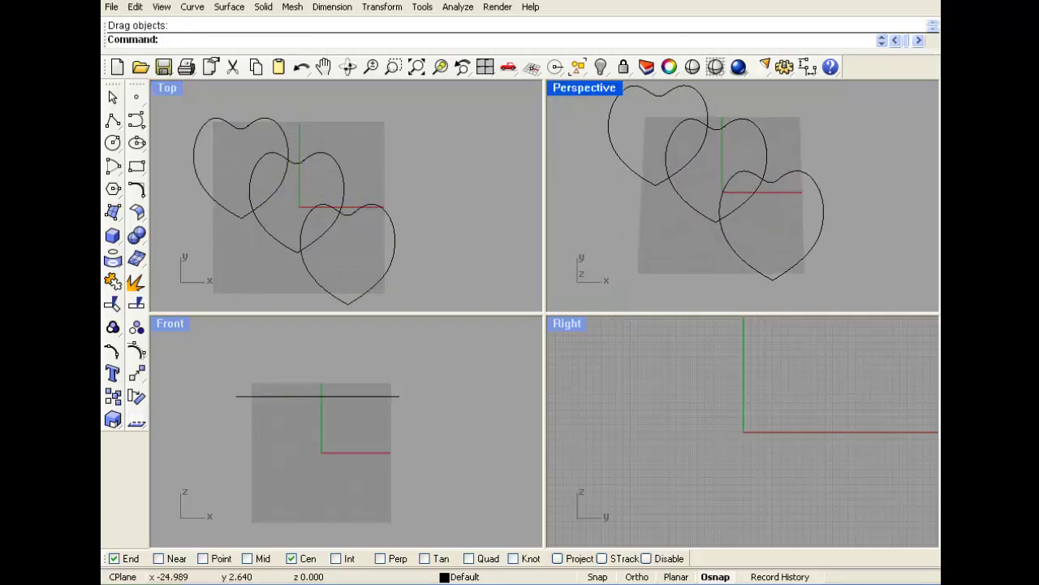
{"action": "scroll", "coordinate": [683, 188], "scroll_direction": "down", "scroll_amount": 2}
{"action": "left_click_drag", "start_coordinate": [442, 427], "coordinate": [306, 441]}
{"action": "left_click", "coordinate": [354, 185]}
Split the upper-left heart curve using the middle heart as the cutting object
{"action": "scroll", "coordinate": [354, 184], "scroll_direction": "down", "scroll_amount": 2}
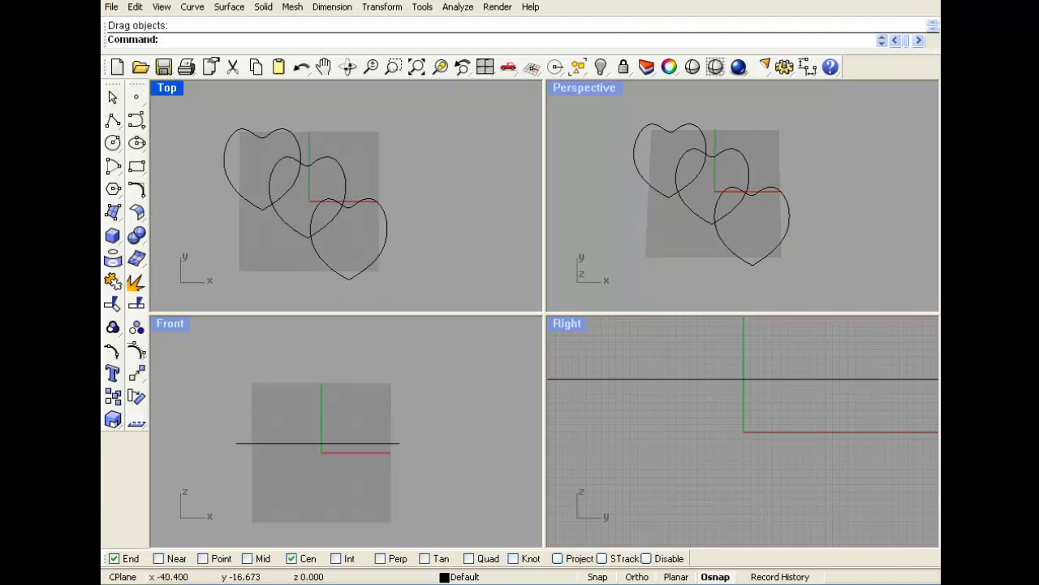
{"action": "scroll", "coordinate": [271, 250], "scroll_direction": "up", "scroll_amount": 4}
{"action": "right_click_drag", "start_coordinate": [279, 232], "coordinate": [265, 246]}
{"action": "scroll", "coordinate": [268, 242], "scroll_direction": "down", "scroll_amount": 2}
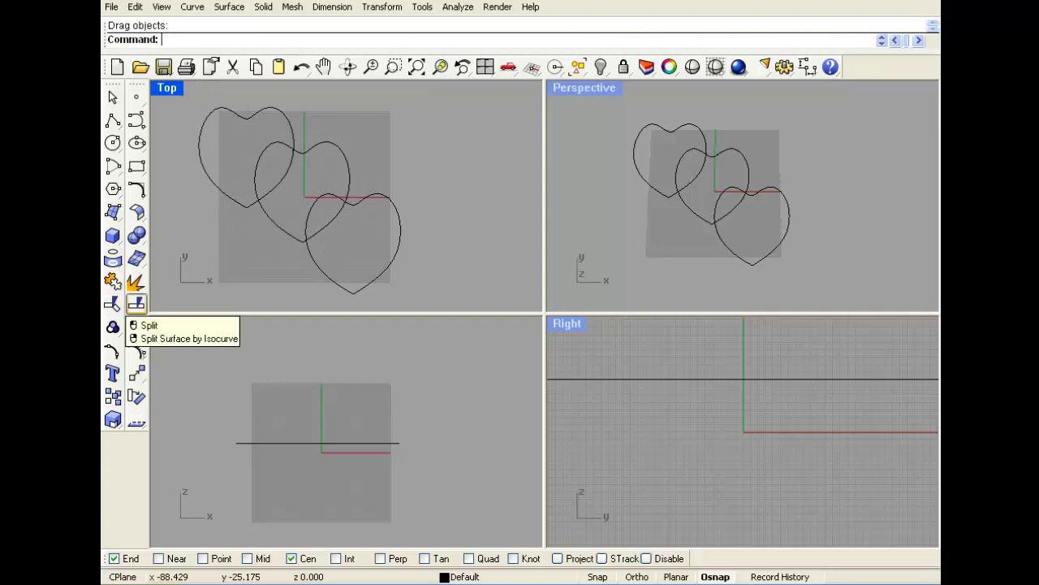
{"action": "left_click", "coordinate": [137, 303]}
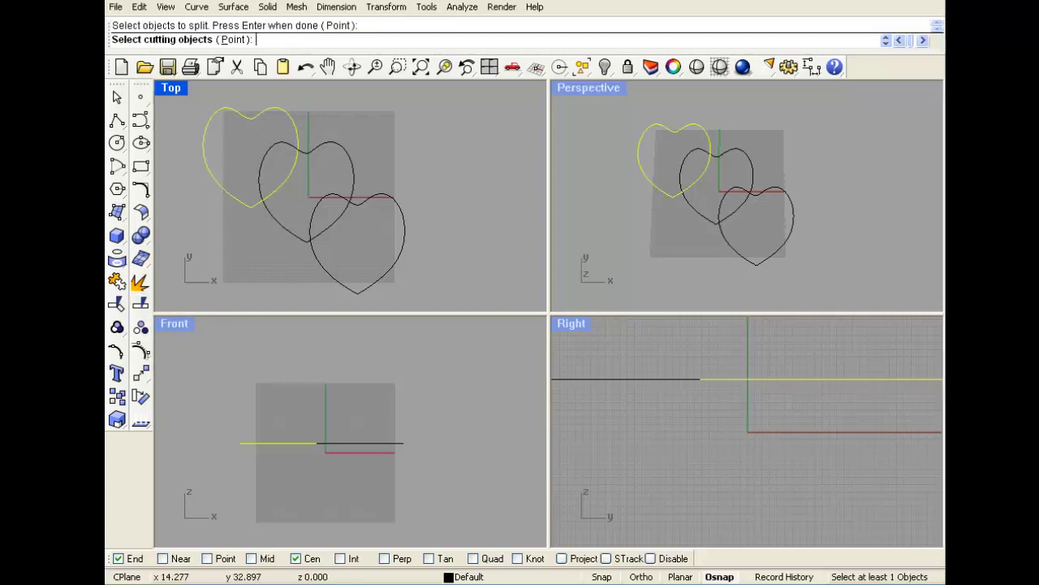
{"action": "left_click", "coordinate": [330, 144]}
{"action": "key", "text": "Return"}
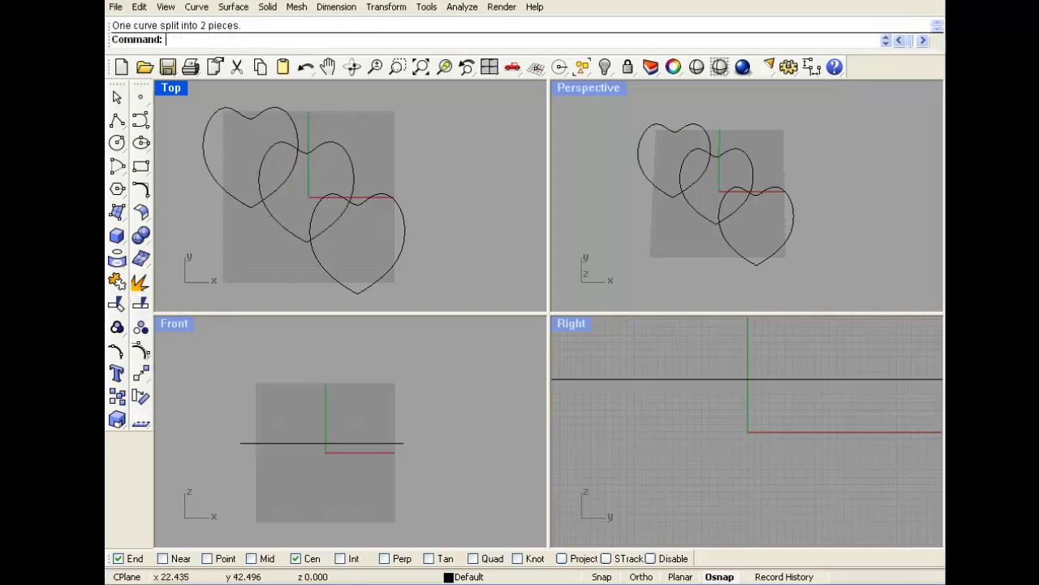
Split the middle heart curve using the lower-right heart as the cutting object, and select the resulting middle piece
{"action": "key", "text": "Return"}
{"action": "left_click", "coordinate": [351, 161]}
{"action": "key", "text": "Return"}
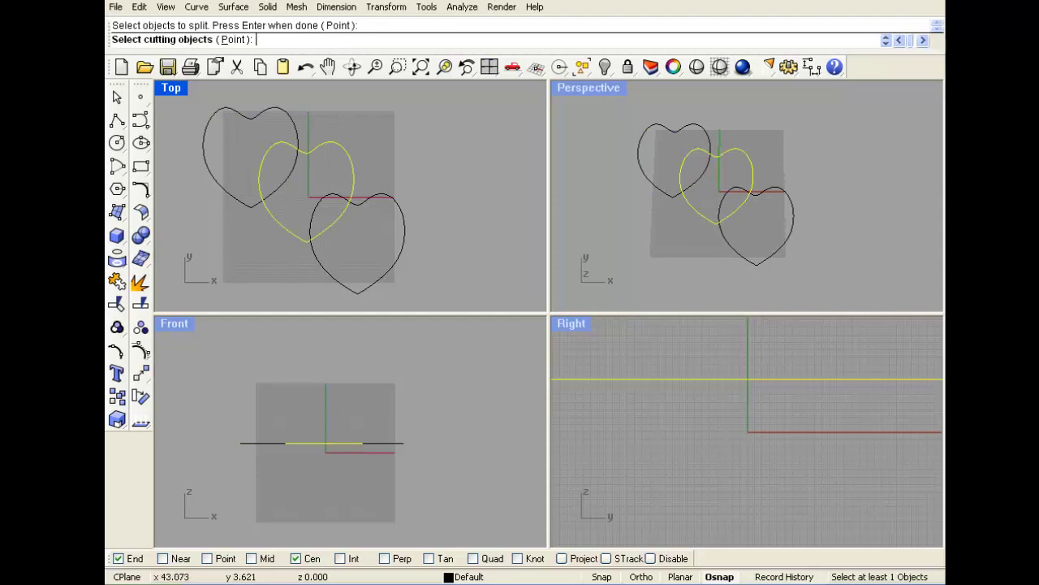
{"action": "left_click", "coordinate": [368, 198]}
{"action": "key", "text": "Return"}
{"action": "left_click", "coordinate": [354, 184]}
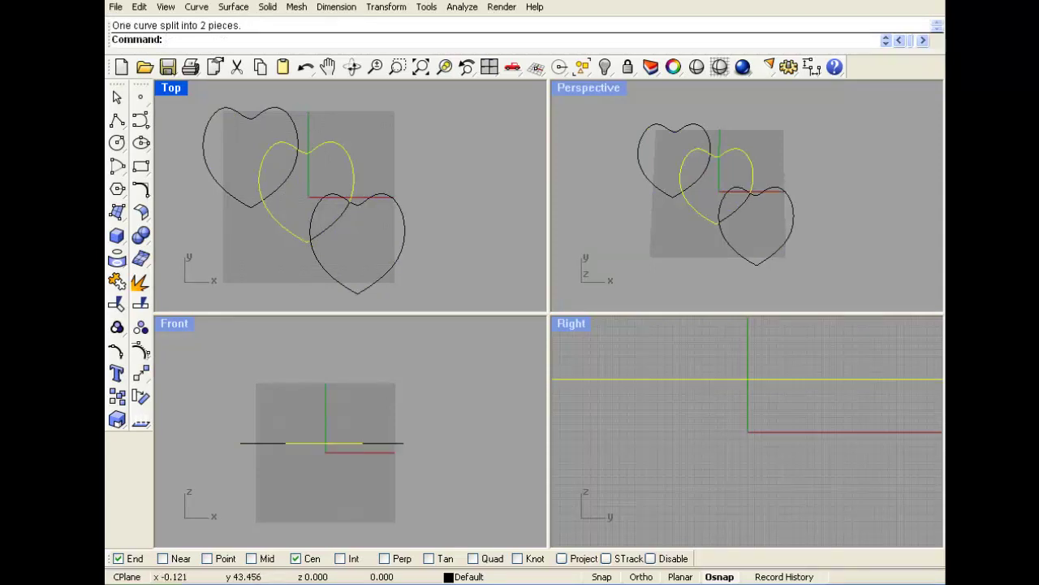
Split the lower-right heart curve using the adjoining piece of the middle heart as the cutting object
{"action": "left_click", "coordinate": [297, 146]}
{"action": "left_click", "coordinate": [305, 153]}
{"action": "left_click", "coordinate": [387, 194]}
{"action": "scroll", "coordinate": [369, 216], "scroll_direction": "up", "scroll_amount": 2}
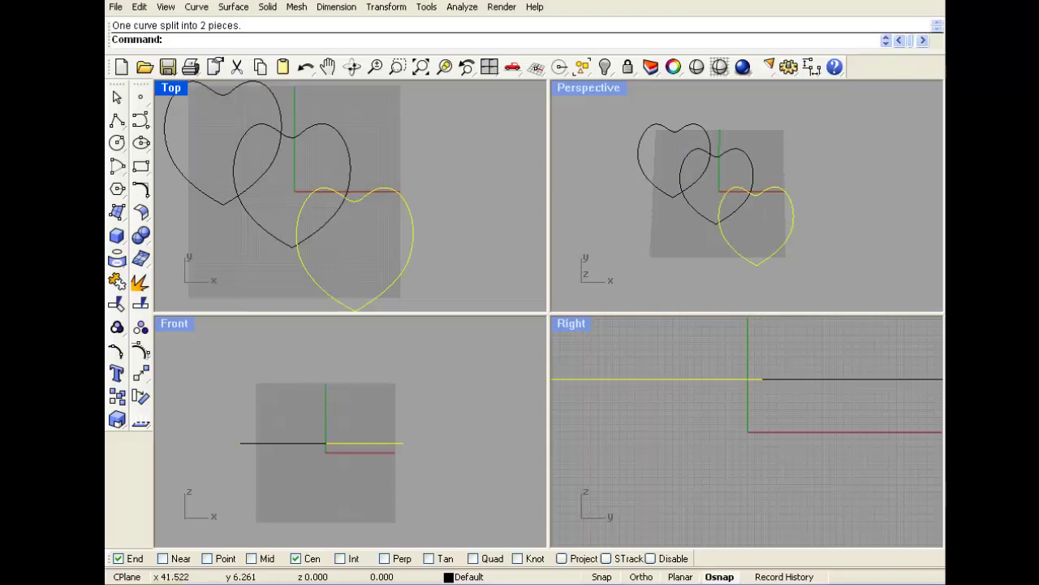
{"action": "key", "text": "Return"}
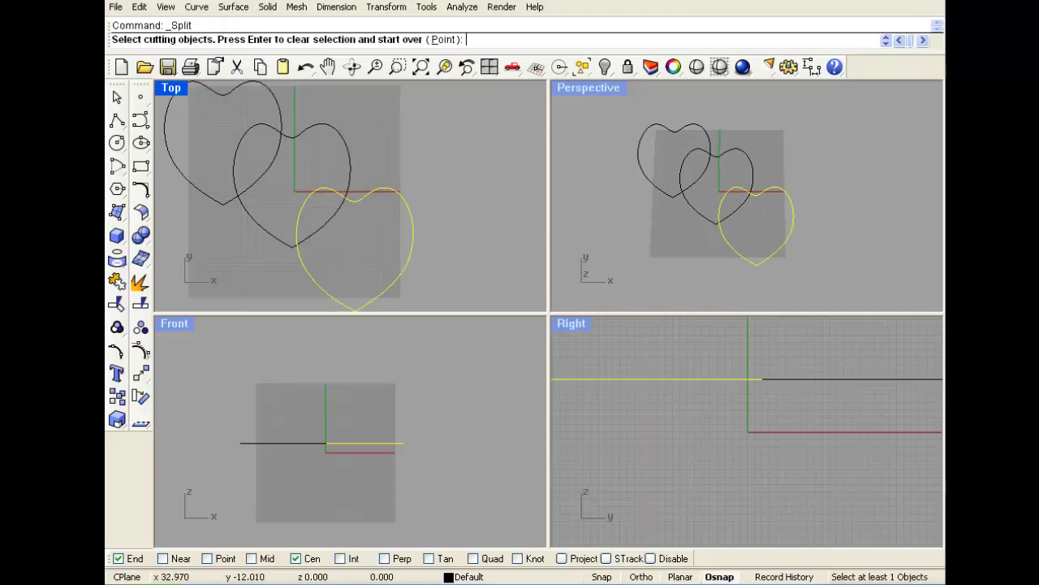
{"action": "left_click", "coordinate": [336, 212]}
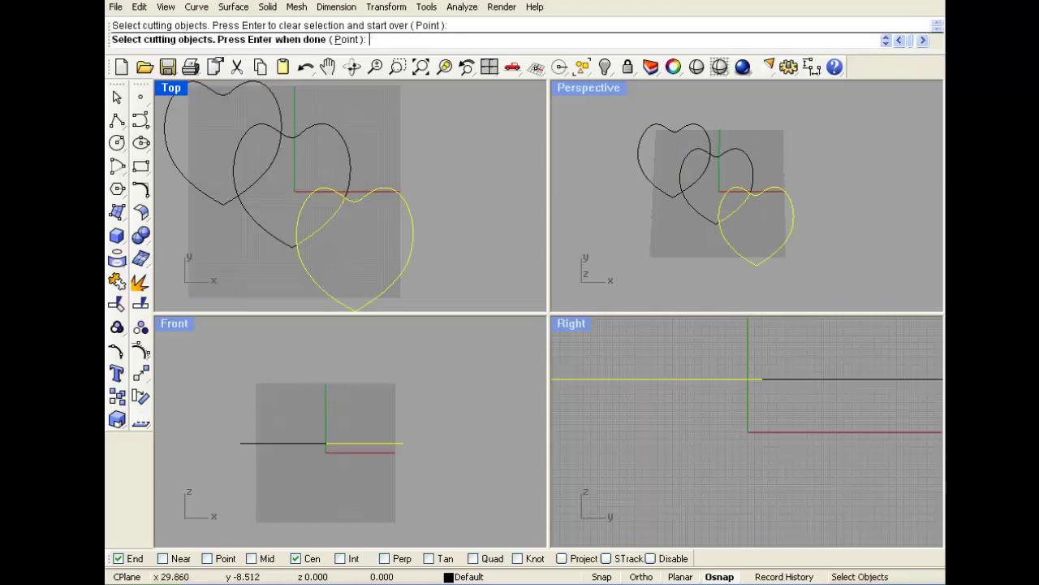
{"action": "key", "text": "Return"}
Split the remaining middle heart curve using the upper-left heart as the cutting object
{"action": "left_click", "coordinate": [351, 169]}
{"action": "scroll", "coordinate": [331, 182], "scroll_direction": "down", "scroll_amount": 2}
{"action": "scroll", "coordinate": [273, 147], "scroll_direction": "up", "scroll_amount": 2}
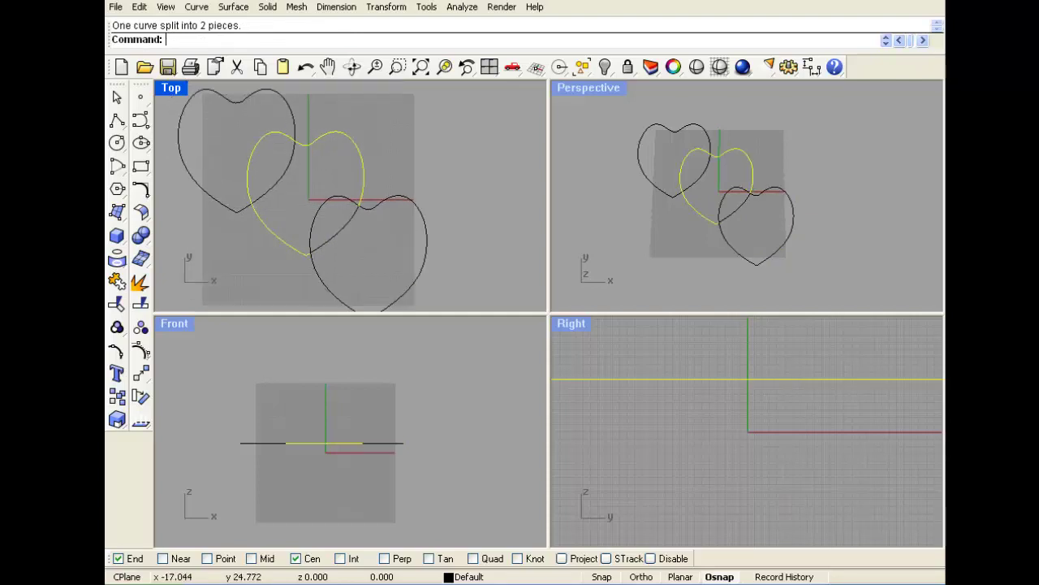
{"action": "scroll", "coordinate": [333, 178], "scroll_direction": "down", "scroll_amount": 2}
{"action": "left_click", "coordinate": [298, 165]}
{"action": "left_click", "coordinate": [336, 140]}
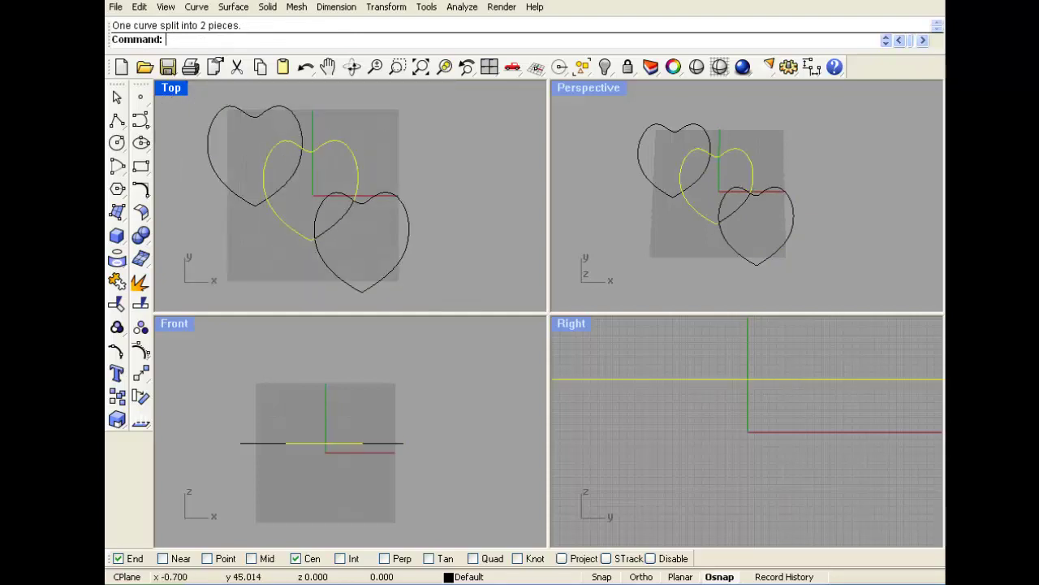
{"action": "key", "text": "Return"}
{"action": "left_click", "coordinate": [300, 123]}
{"action": "key", "text": "Return"}
Select individual segments of the three hearts in the Top view to examine where each curve is divided
{"action": "left_click", "coordinate": [301, 131]}
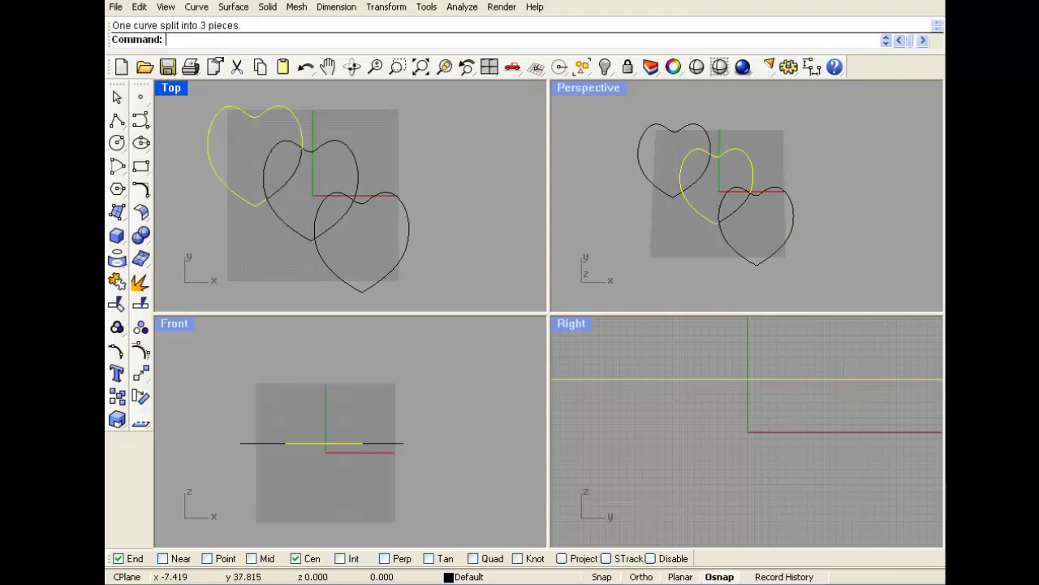
{"action": "left_click", "coordinate": [322, 146]}
{"action": "left_click", "coordinate": [388, 192]}
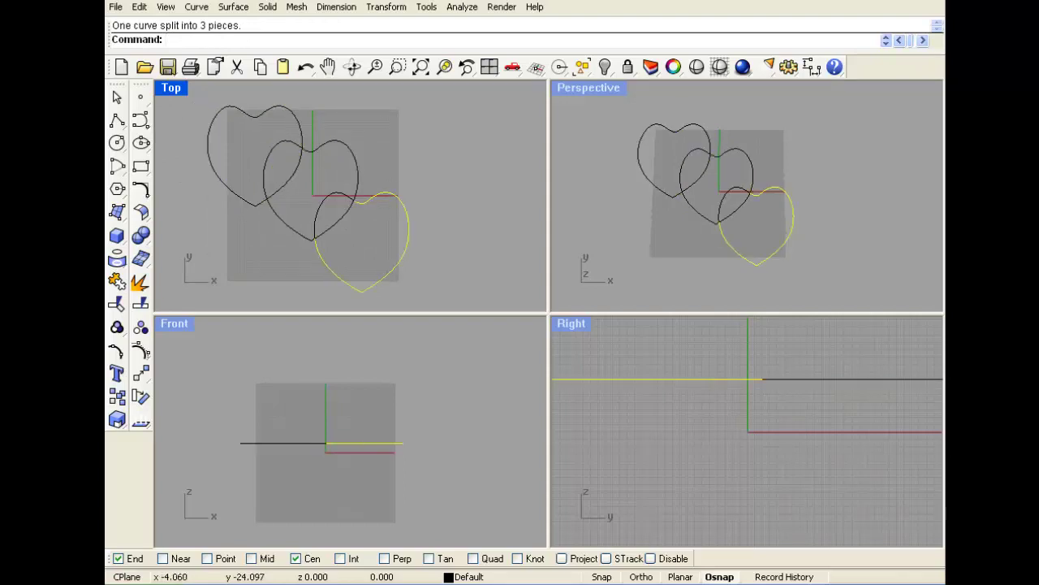
{"action": "left_click", "coordinate": [301, 234]}
{"action": "left_click", "coordinate": [251, 203]}
{"action": "left_click", "coordinate": [321, 145]}
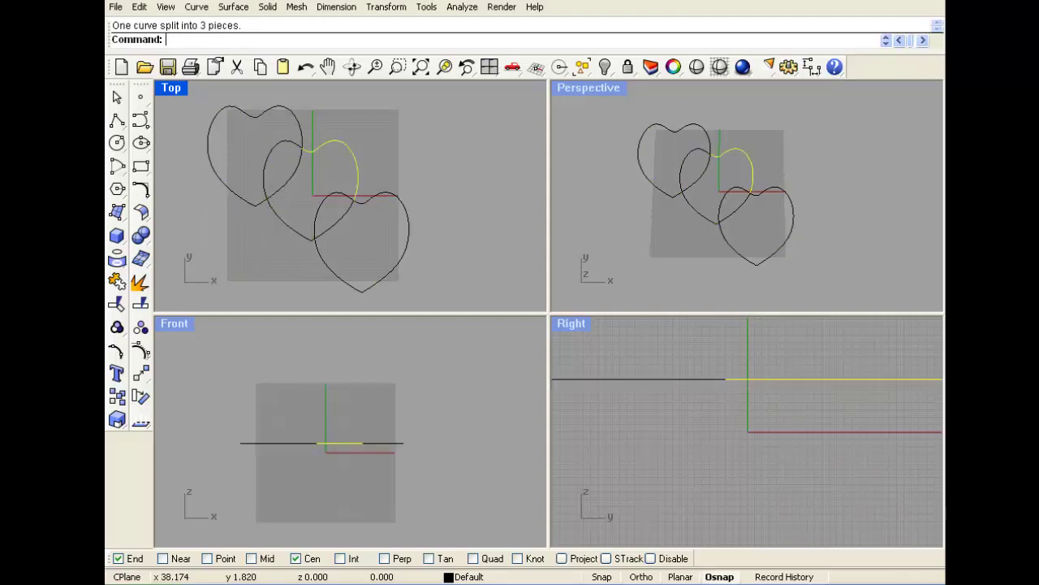
{"action": "left_click", "coordinate": [377, 194]}
{"action": "left_click", "coordinate": [378, 175]}
{"action": "scroll", "coordinate": [367, 197], "scroll_direction": "down", "scroll_amount": 4}
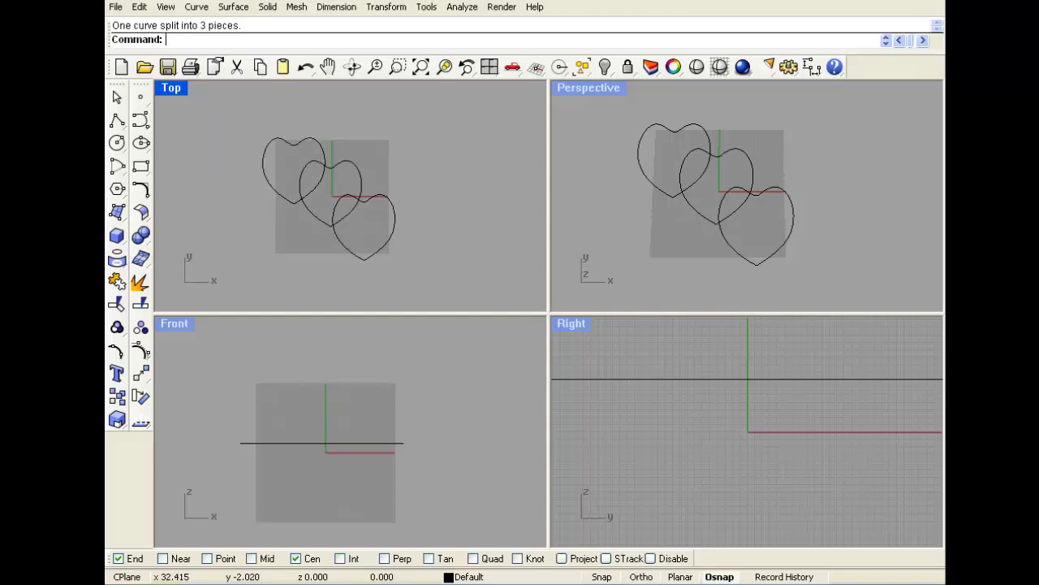
{"action": "scroll", "coordinate": [339, 191], "scroll_direction": "up", "scroll_amount": 4}
{"action": "right_click_drag", "start_coordinate": [313, 174], "coordinate": [328, 178]}
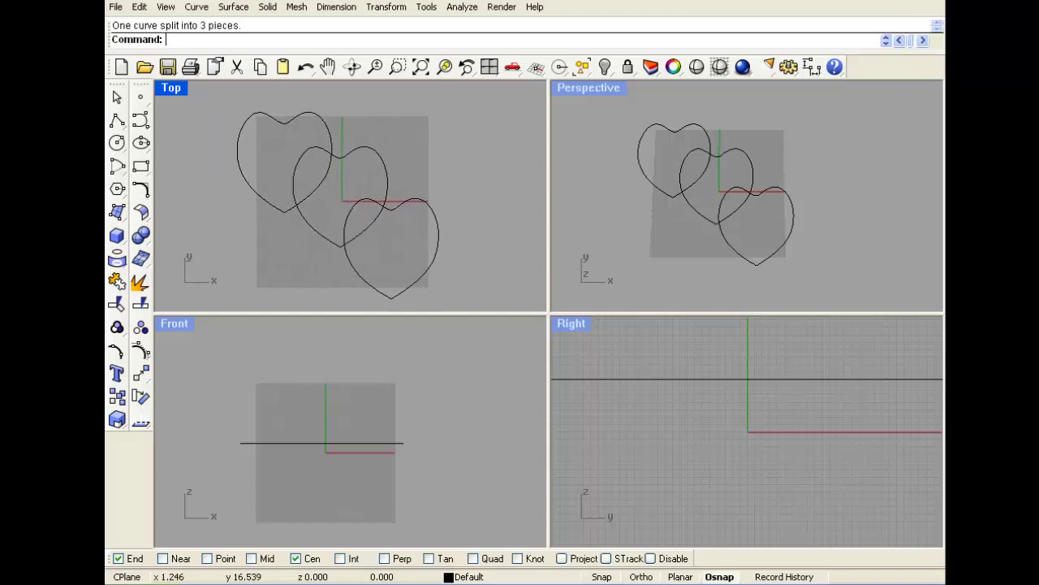
Undo the splits on the heart curves and check by selection that each heart is a single curve
{"action": "key", "text": "ctrl+z"}
{"action": "key", "text": "ctrl+z"}
{"action": "key", "text": "ctrl+z"}
{"action": "left_click", "coordinate": [382, 180]}
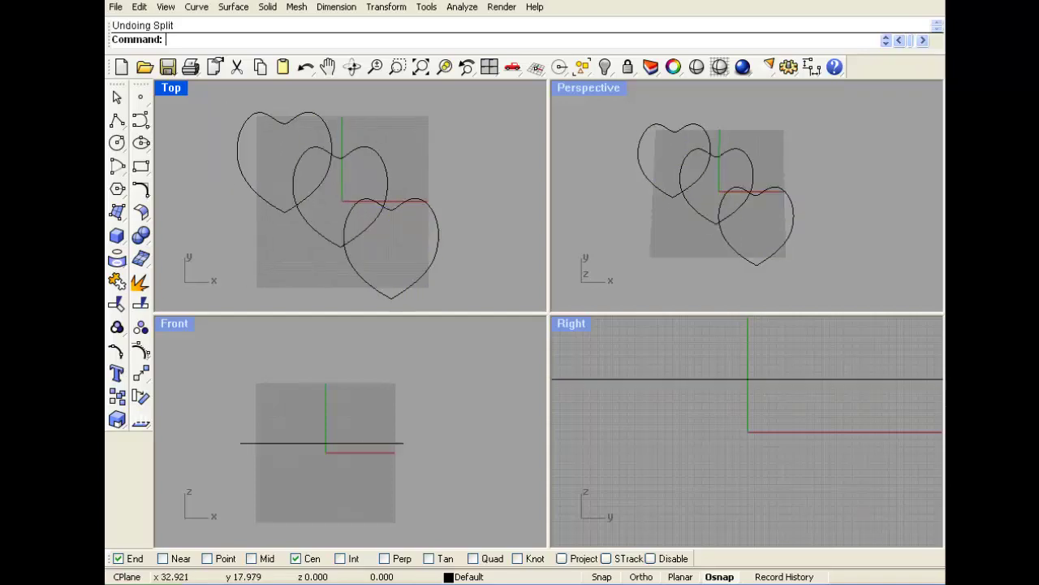
{"action": "left_click", "coordinate": [331, 146]}
{"action": "left_click", "coordinate": [353, 152]}
{"action": "left_click", "coordinate": [368, 199]}
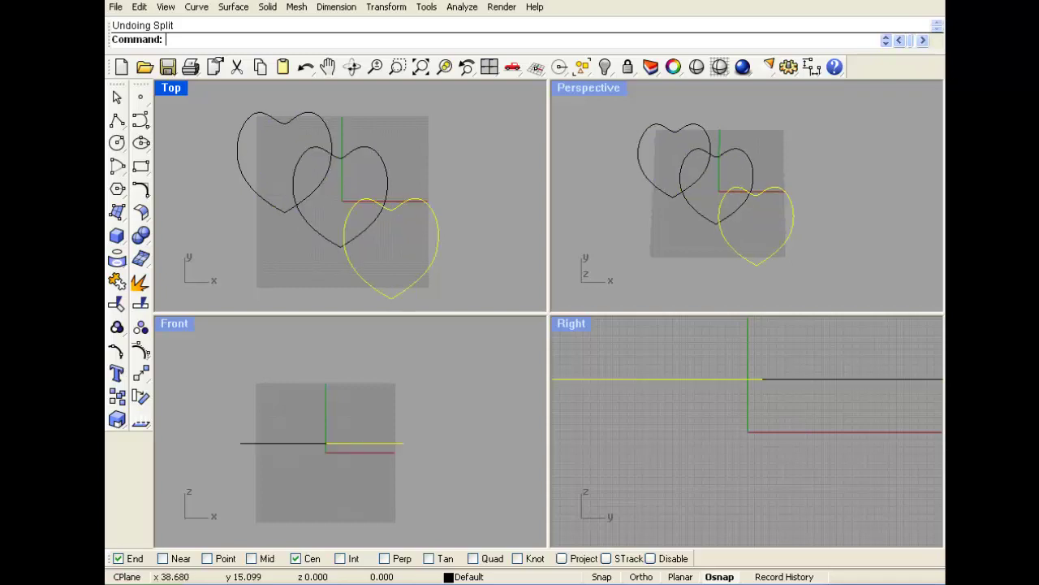
Move the lower-right heart slightly up and to the right in the Top view, still overlapping the middle heart
{"action": "left_click", "coordinate": [409, 175]}
{"action": "left_click_drag", "start_coordinate": [411, 197], "coordinate": [418, 193]}
{"action": "left_click", "coordinate": [408, 176]}
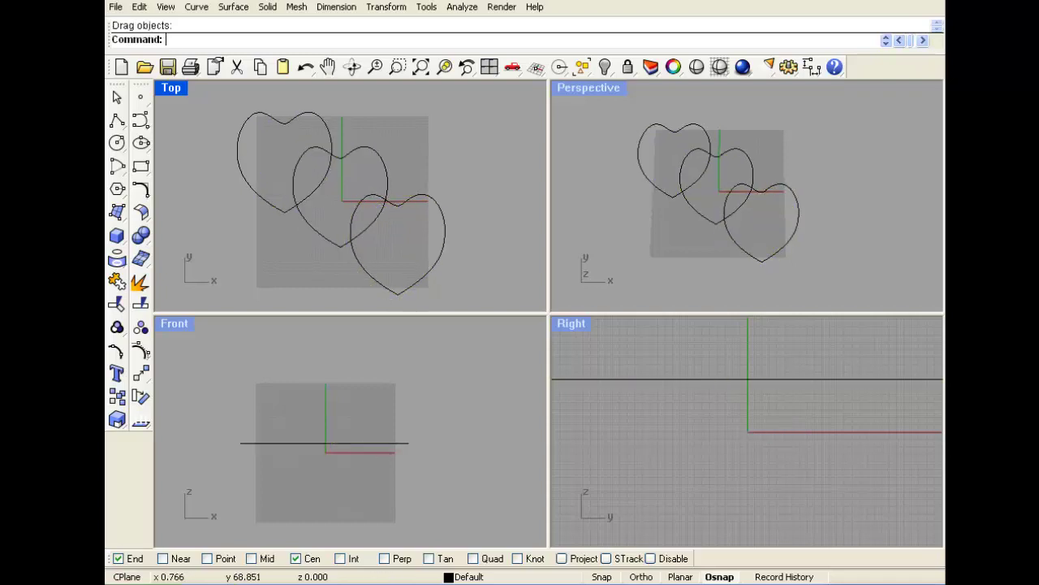
Create one combined outline of the three overlapping hearts with Curve Boolean, using DeleteInput=None and CombineRegions=Yes
{"action": "left_click", "coordinate": [196, 6]}
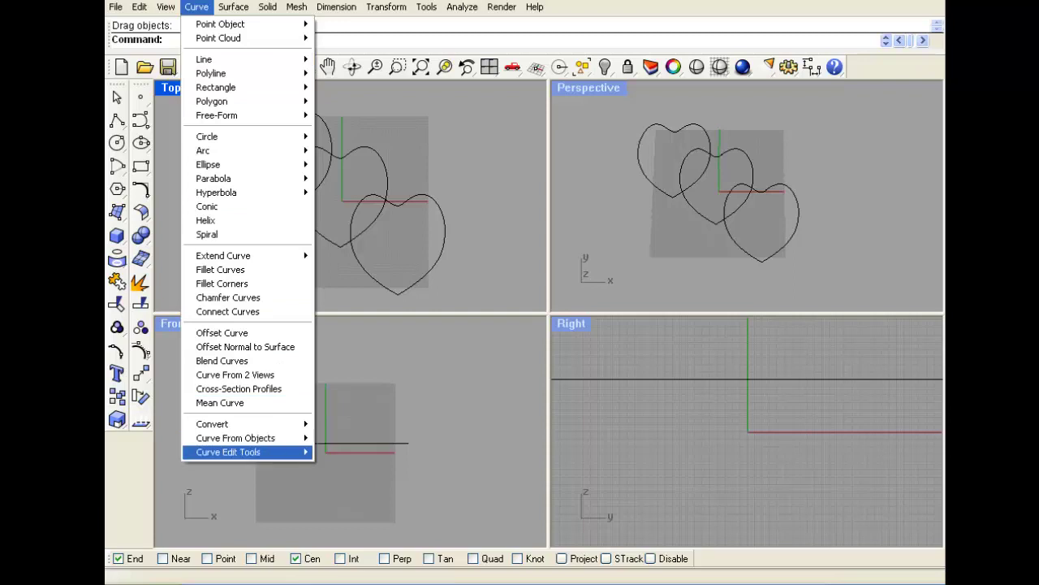
{"action": "mouse_move", "coordinate": [228, 452]}
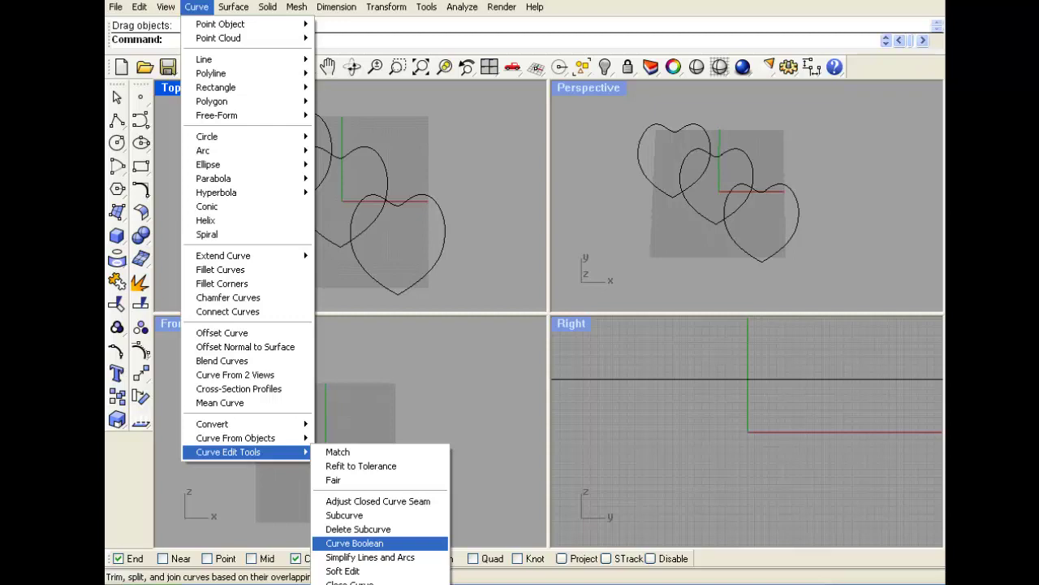
{"action": "left_click", "coordinate": [354, 542]}
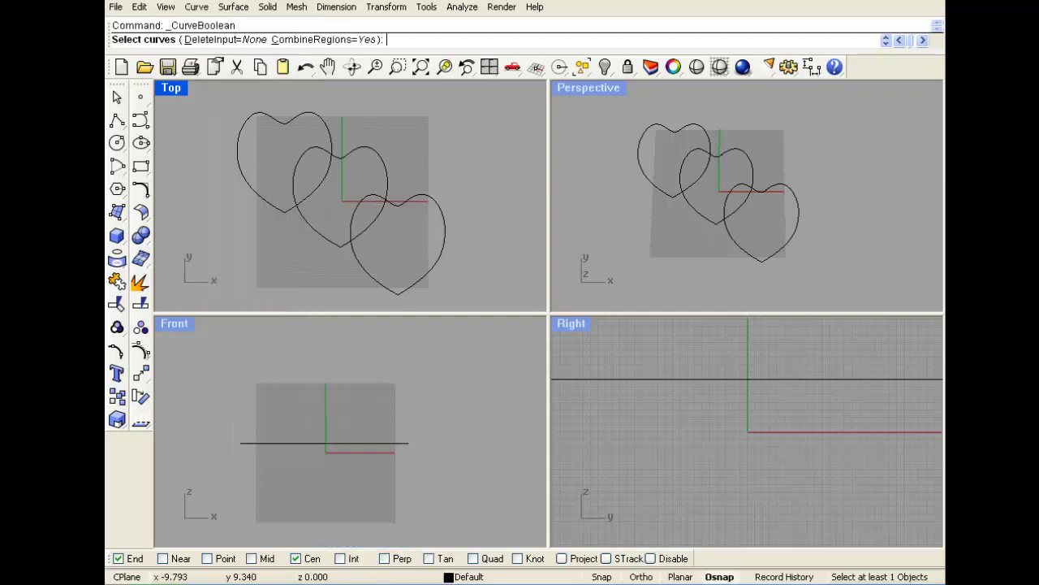
{"action": "left_click", "coordinate": [329, 139]}
{"action": "left_click", "coordinate": [375, 147]}
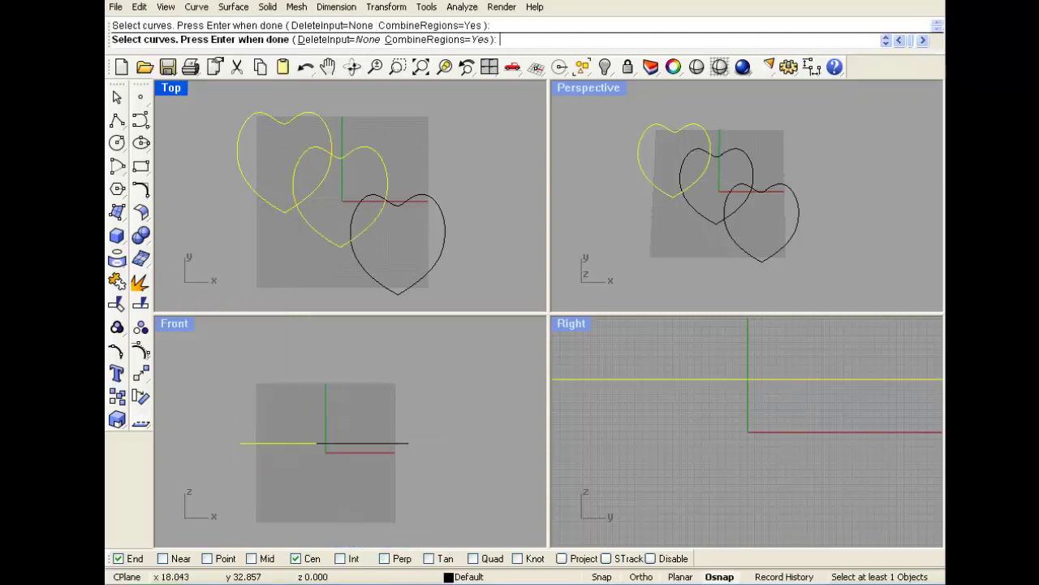
{"action": "left_click", "coordinate": [412, 195]}
{"action": "key", "text": "Return"}
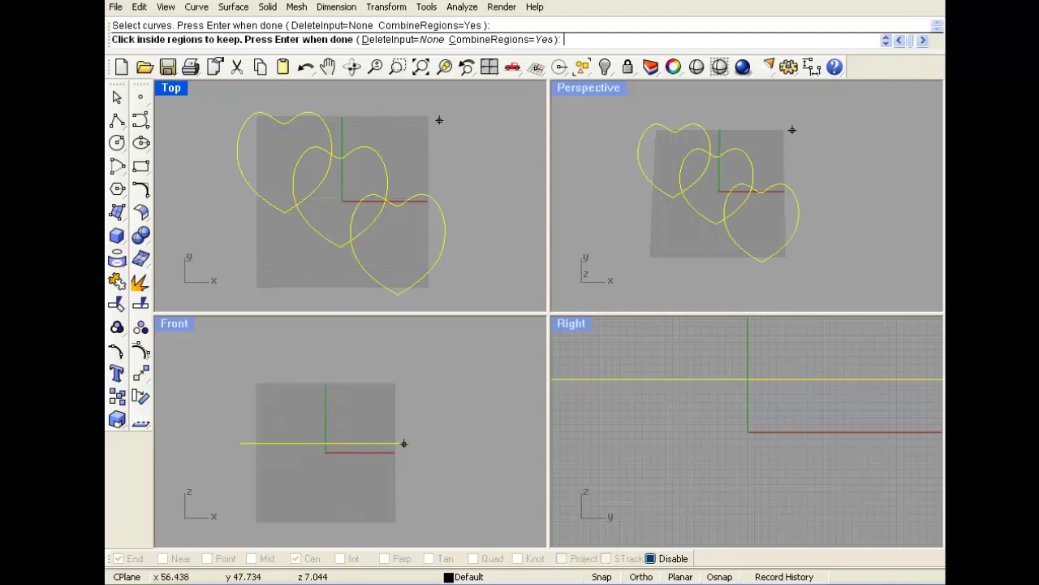
{"action": "left_click", "coordinate": [438, 162]}
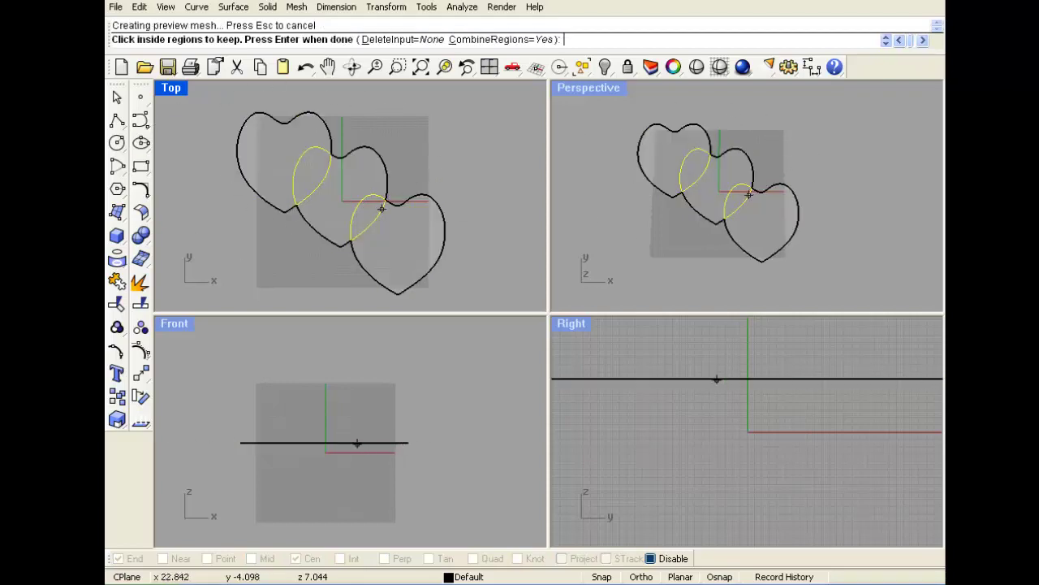
{"action": "key", "text": "Return"}
Move the combined outline up and to the right, clear of the three original hearts in the Top view
{"action": "left_click_drag", "start_coordinate": [382, 186], "coordinate": [457, 133]}
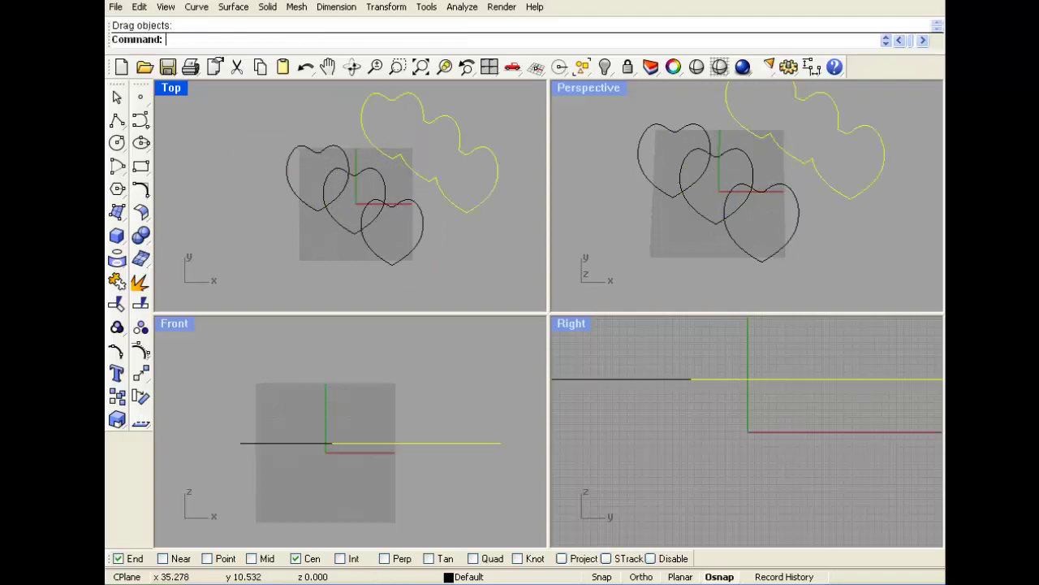
{"action": "left_click", "coordinate": [436, 203]}
{"action": "right_click_drag", "start_coordinate": [436, 203], "coordinate": [371, 222]}
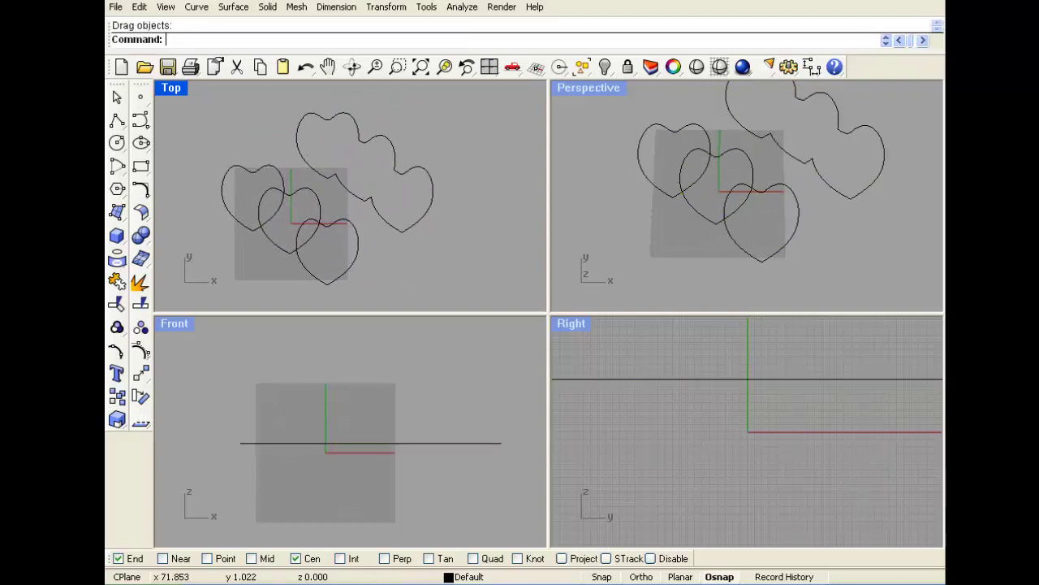
Delete the three hearts and the combined outline to empty the model
{"action": "scroll", "coordinate": [374, 219], "scroll_direction": "down", "scroll_amount": 1}
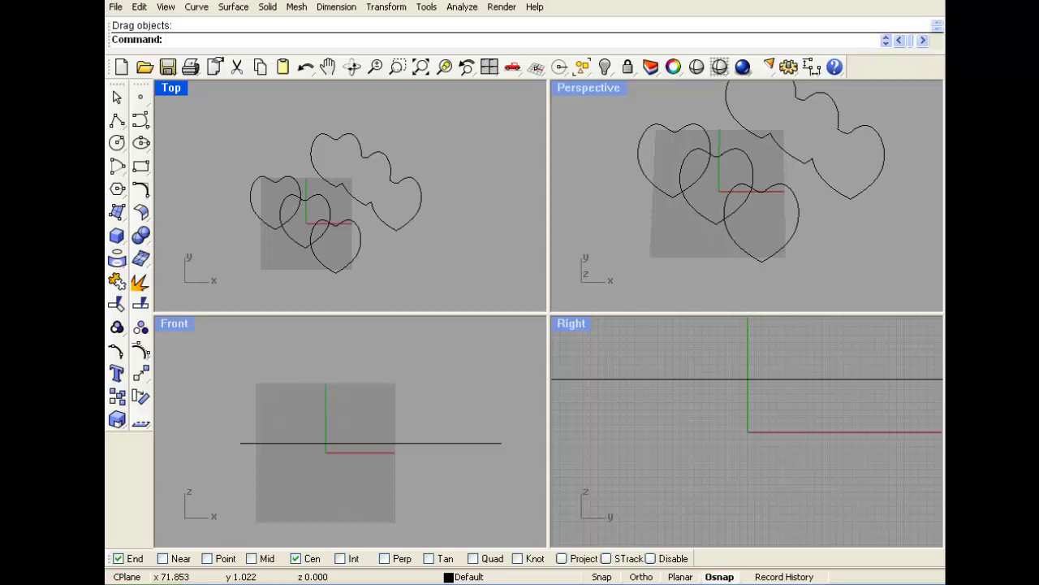
{"action": "scroll", "coordinate": [370, 222], "scroll_direction": "up", "scroll_amount": 2}
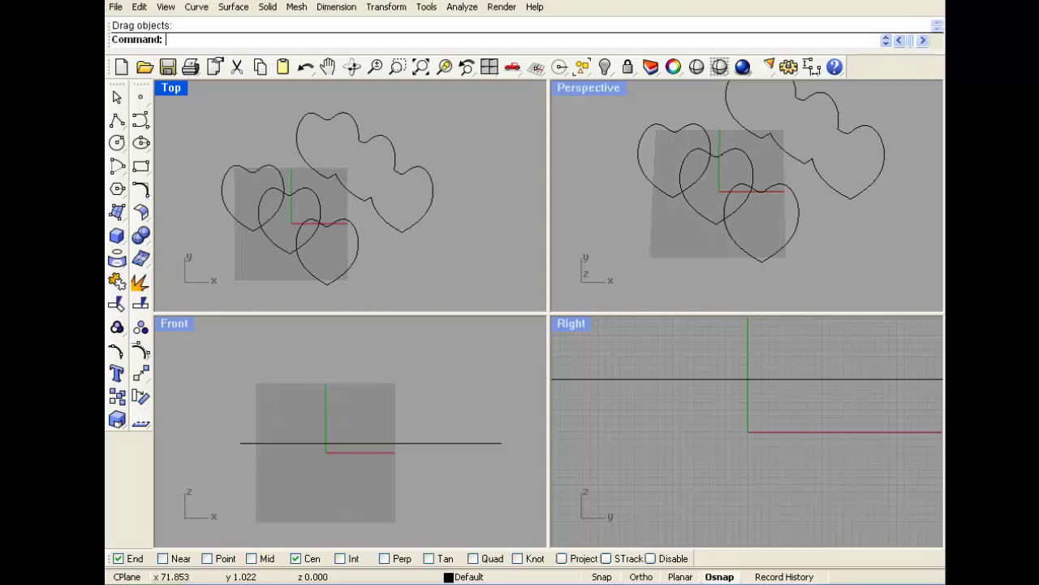
{"action": "right_click_drag", "start_coordinate": [372, 223], "coordinate": [384, 226]}
{"action": "right_click_drag", "start_coordinate": [708, 143], "coordinate": [712, 184]}
{"action": "scroll", "coordinate": [688, 189], "scroll_direction": "down", "scroll_amount": 4}
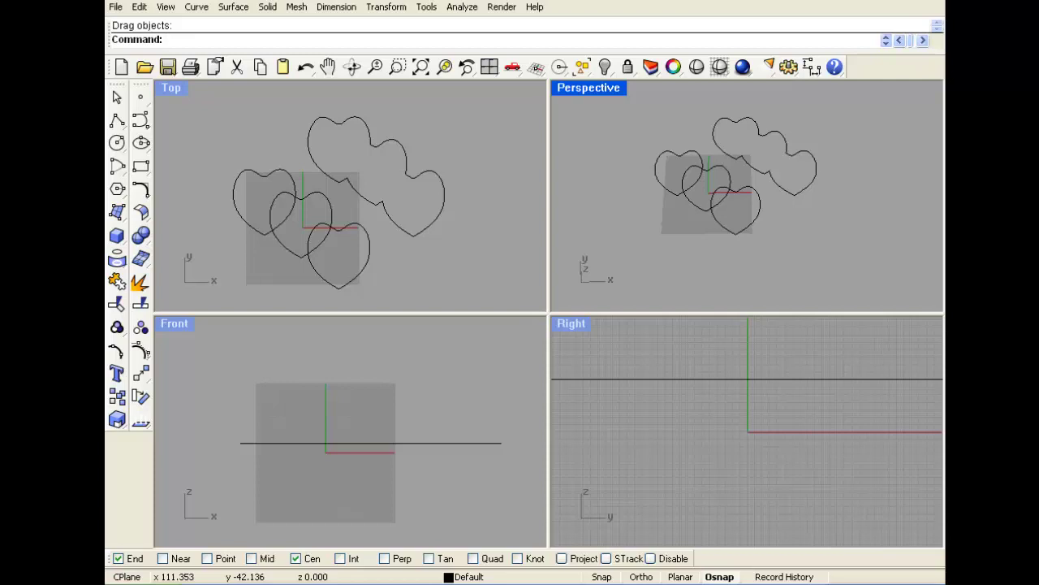
{"action": "left_click_drag", "start_coordinate": [455, 285], "coordinate": [243, 100]}
{"action": "key", "text": "Delete"}
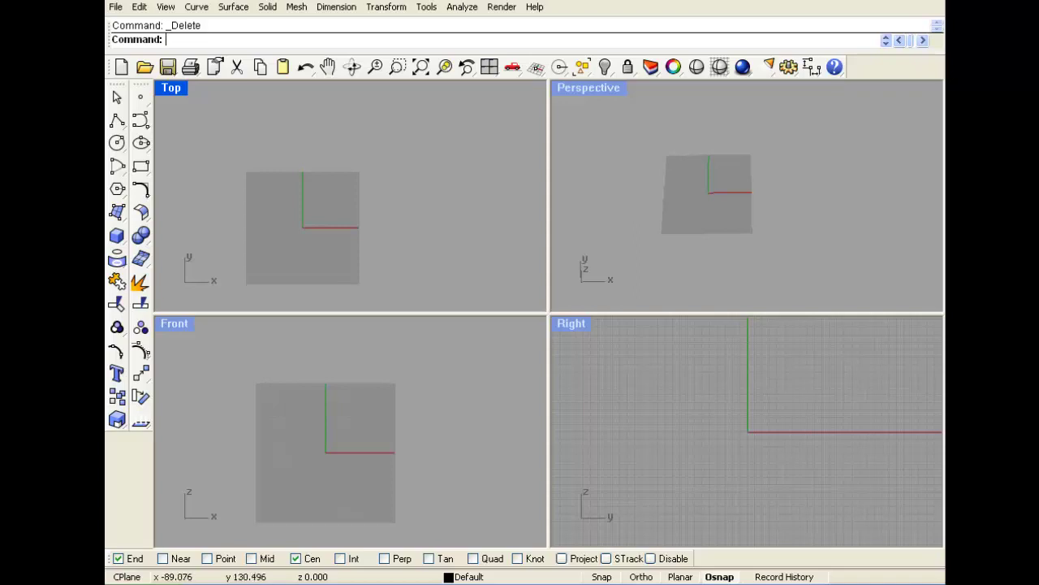
Examine the file formats available for import and close the Import dialog
{"action": "left_click", "coordinate": [115, 7]}
{"action": "left_click", "coordinate": [138, 151]}
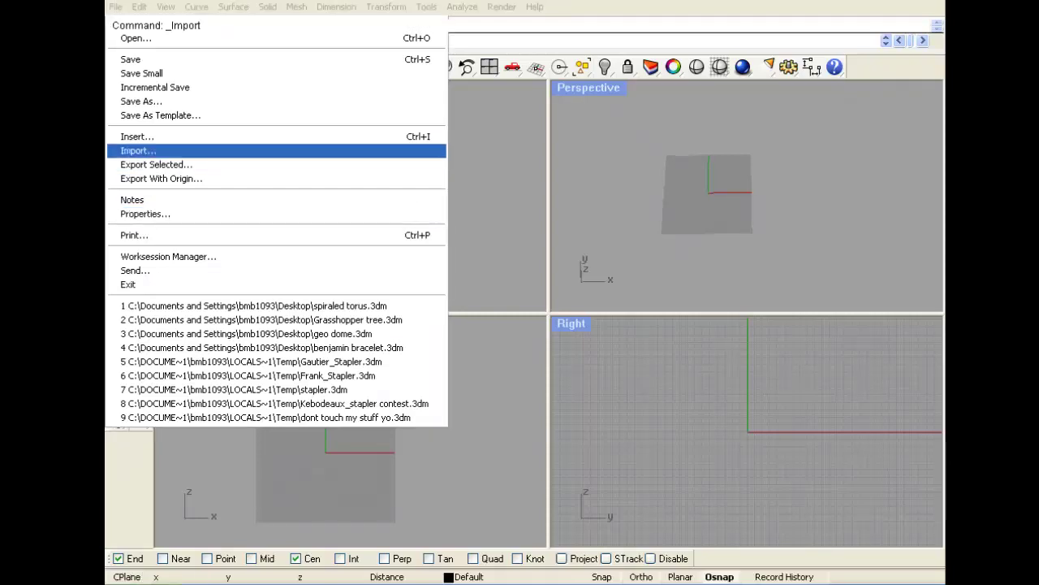
{"action": "left_click", "coordinate": [556, 434]}
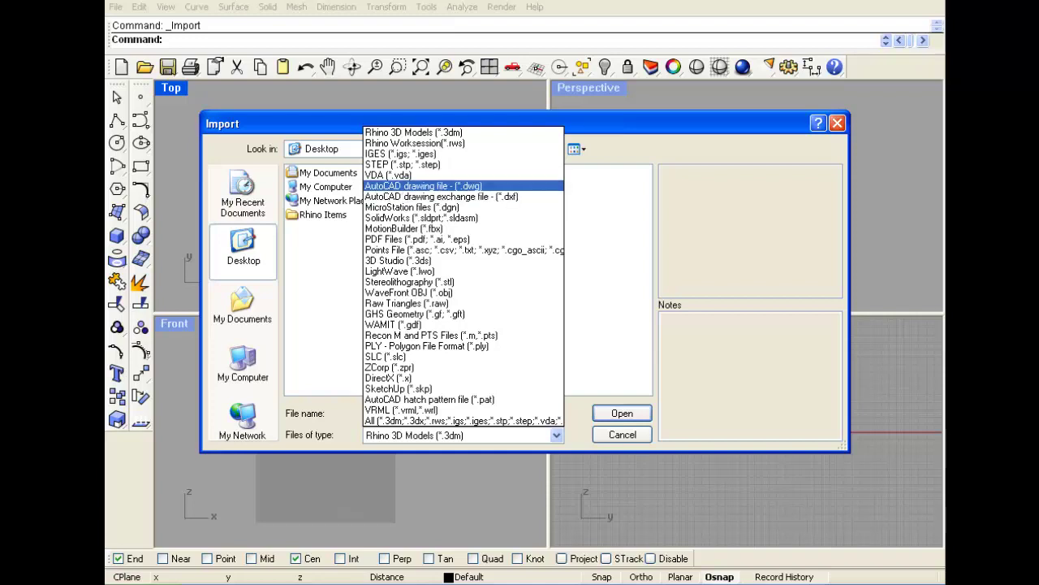
{"action": "left_click", "coordinate": [622, 434]}
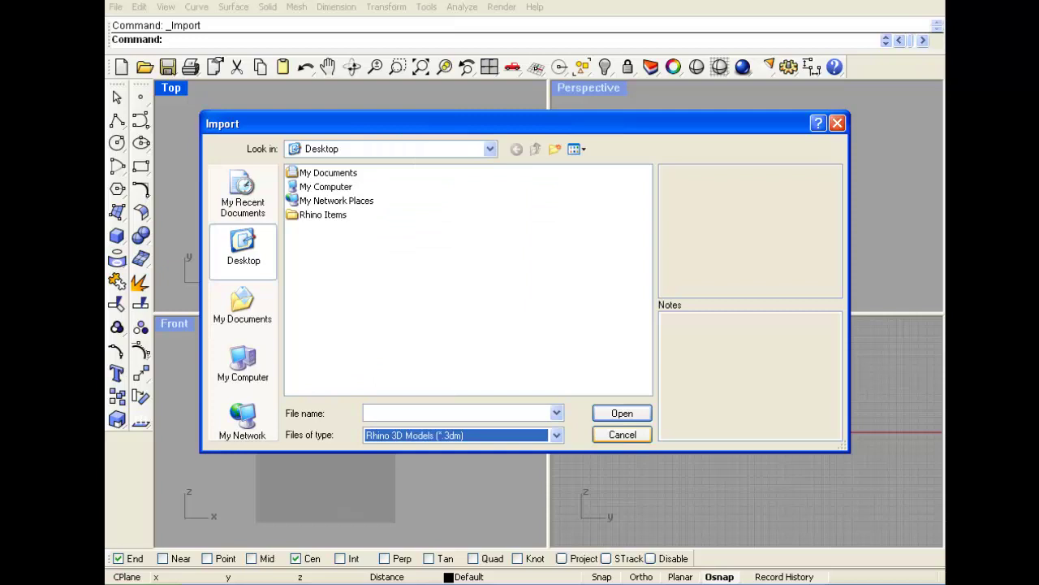
{"action": "key", "text": "Escape"}
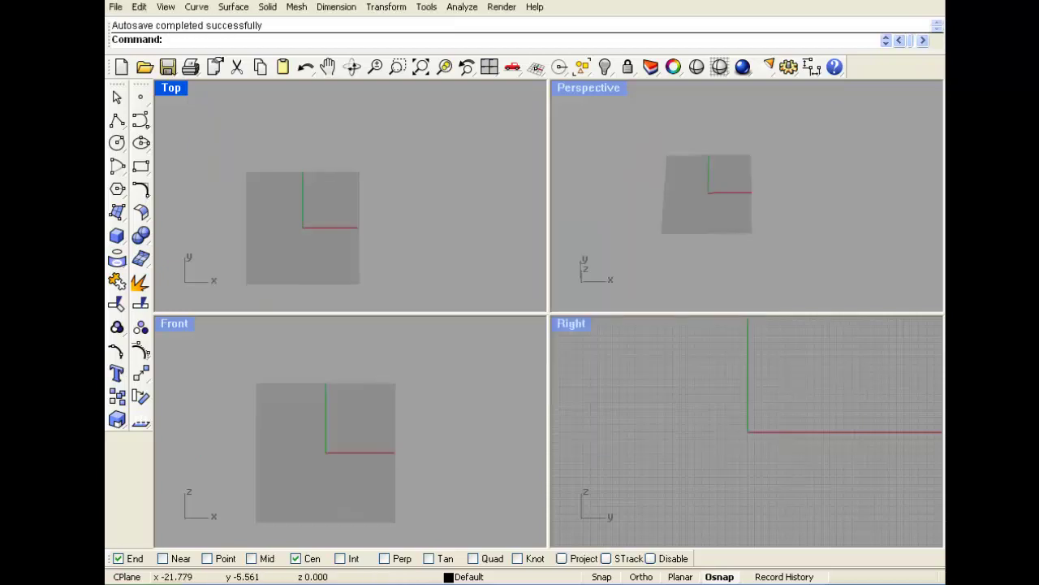
Draw a circle by centre and radius in the Top view, to the left of the origin and slightly above the x-axis
{"action": "scroll", "coordinate": [330, 262], "scroll_direction": "up", "scroll_amount": 2}
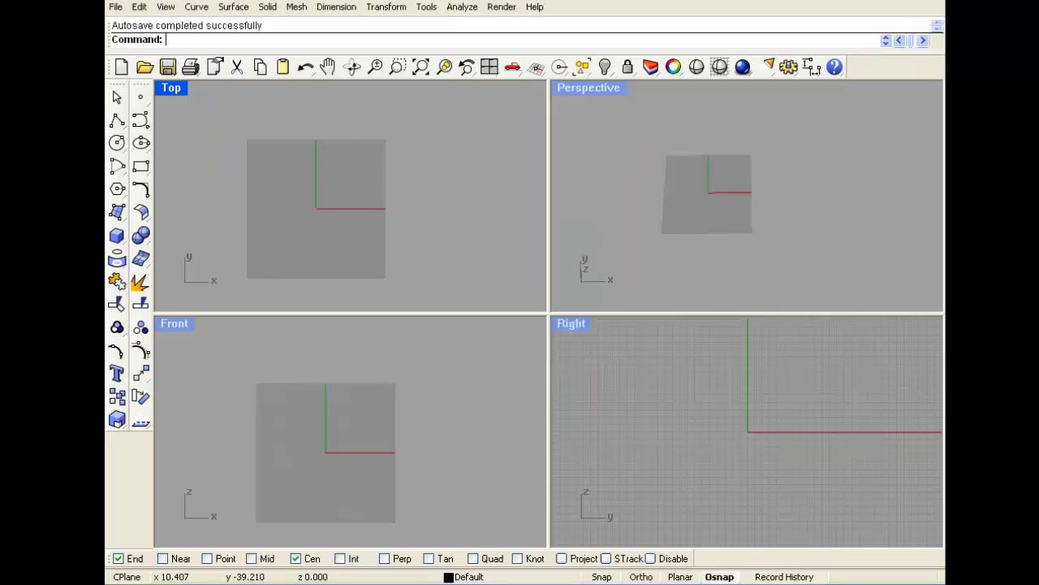
{"action": "left_click", "coordinate": [141, 142]}
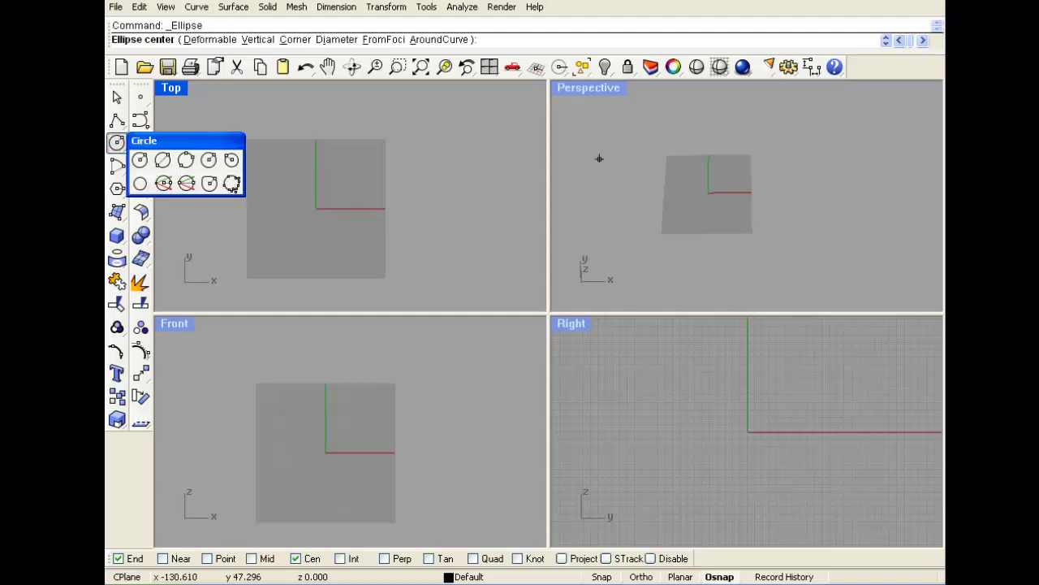
{"action": "left_click", "coordinate": [140, 159]}
{"action": "left_click", "coordinate": [267, 190]}
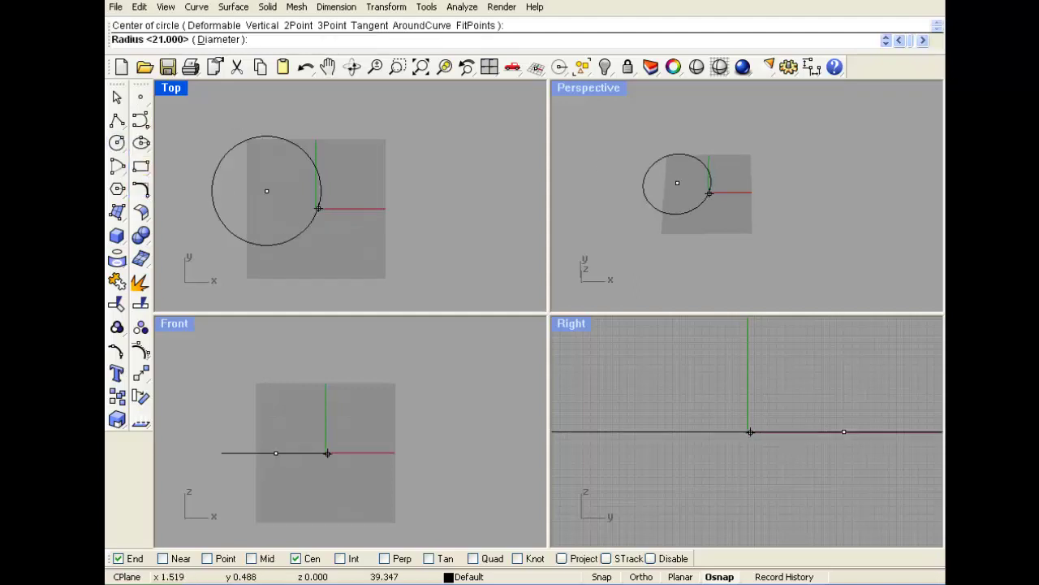
{"action": "left_click", "coordinate": [297, 190]}
{"action": "scroll", "coordinate": [298, 188], "scroll_direction": "up", "scroll_amount": 6}
{"action": "scroll", "coordinate": [293, 187], "scroll_direction": "down", "scroll_amount": 6}
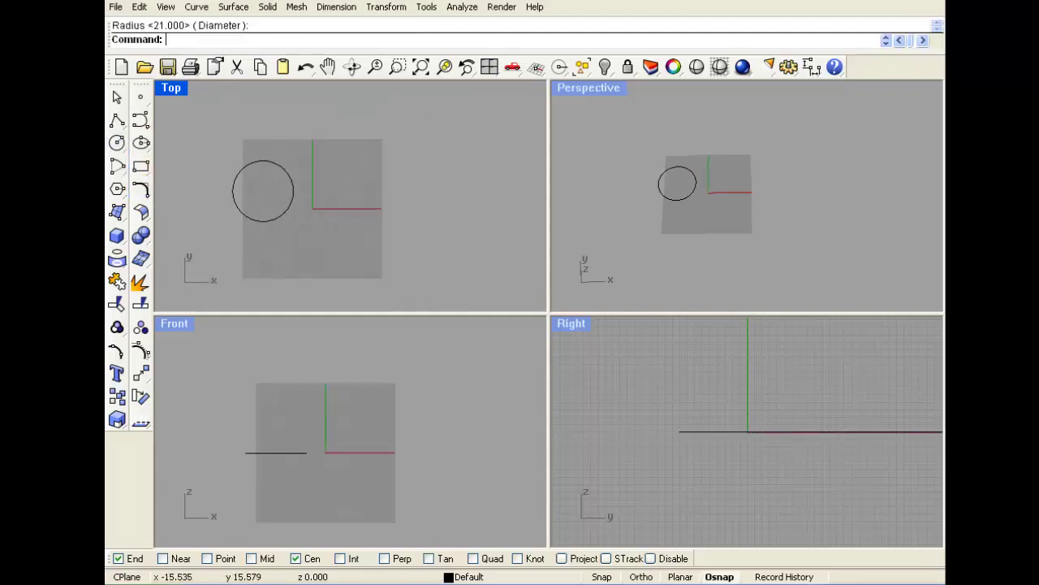
Make two copies of the circle and place them to its right in a horizontal row in the Top view
{"action": "left_click", "coordinate": [291, 186]}
{"action": "key", "text": "ctrl+c"}
{"action": "key", "text": "ctrl+v"}
{"action": "left_click_drag", "start_coordinate": [291, 187], "coordinate": [445, 188]}
Duplicate the row of three circles and place the copy below it, shifted slightly to the right, in the Top view
{"action": "left_click", "coordinate": [386, 6]}
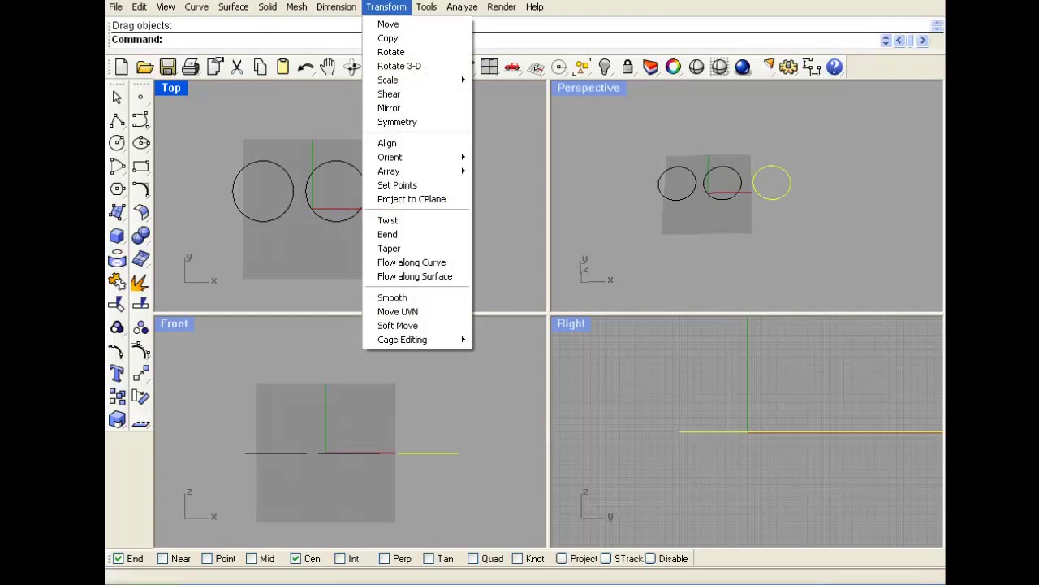
{"action": "left_click", "coordinate": [386, 6]}
{"action": "left_click_drag", "start_coordinate": [448, 255], "coordinate": [264, 189]}
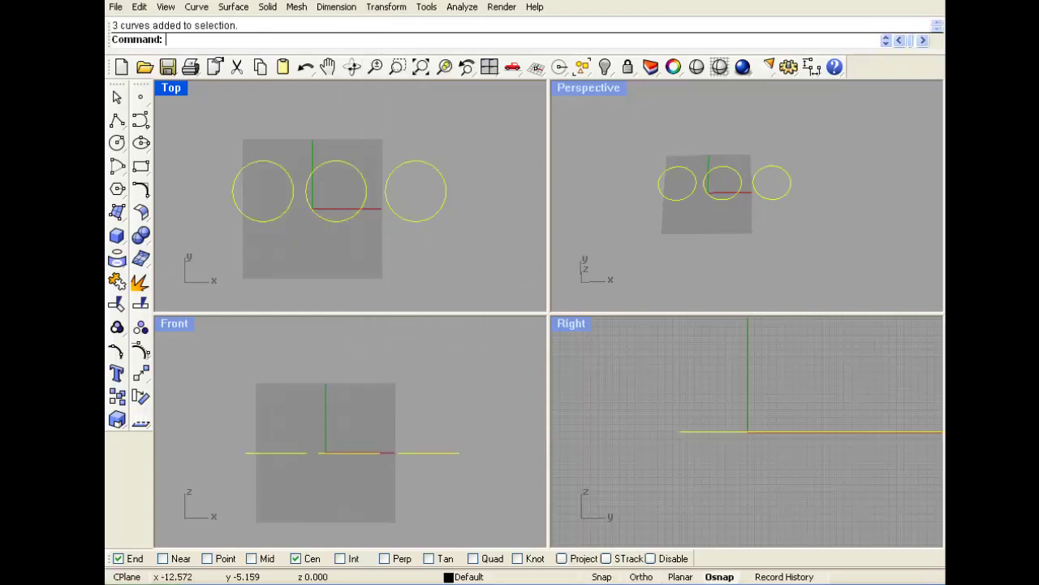
{"action": "key", "text": "ctrl+c"}
{"action": "key", "text": "ctrl+v"}
{"action": "left_click_drag", "start_coordinate": [315, 211], "coordinate": [347, 270]}
Duplicate both rows of circles and place the copies underneath to form four staggered rows in the Top view
{"action": "scroll", "coordinate": [334, 244], "scroll_direction": "down", "scroll_amount": 4}
{"action": "right_click_drag", "start_coordinate": [332, 245], "coordinate": [331, 197]}
{"action": "left_click_drag", "start_coordinate": [420, 232], "coordinate": [311, 235]}
{"action": "key", "text": "ctrl+c"}
{"action": "key", "text": "ctrl+v"}
{"action": "left_click", "coordinate": [257, 181]}
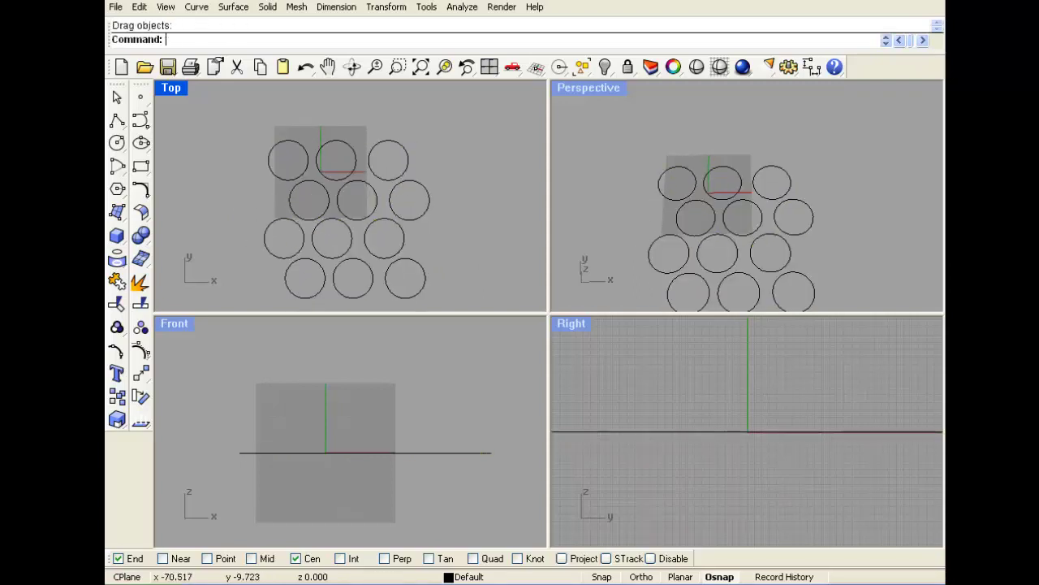
{"action": "scroll", "coordinate": [315, 233], "scroll_direction": "down", "scroll_amount": 2}
{"action": "right_click_drag", "start_coordinate": [315, 233], "coordinate": [282, 195]}
{"action": "scroll", "coordinate": [292, 200], "scroll_direction": "up", "scroll_amount": 2}
{"action": "scroll", "coordinate": [282, 195], "scroll_direction": "down", "scroll_amount": 2}
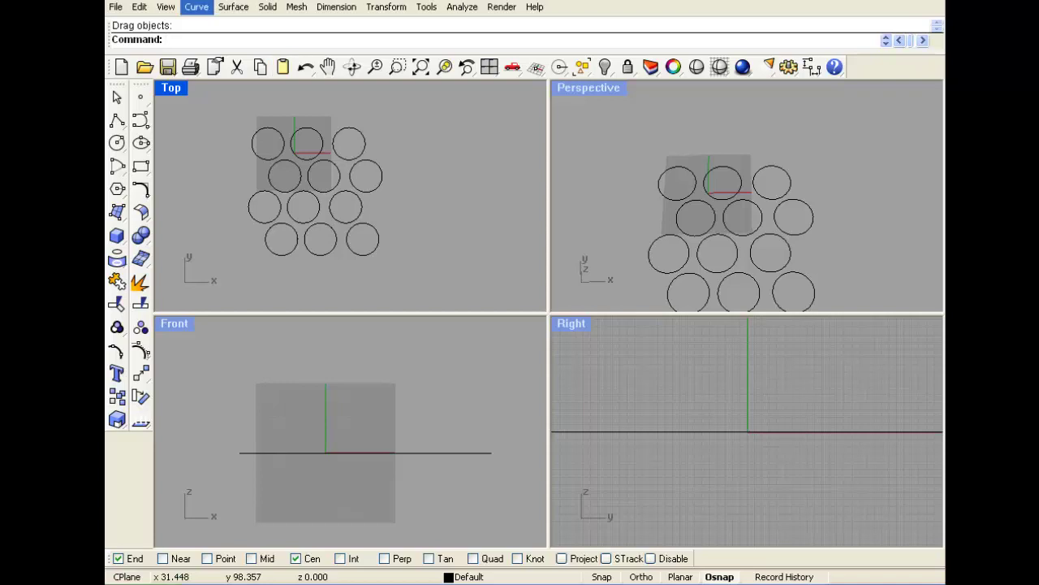
{"action": "left_click", "coordinate": [197, 6]}
{"action": "left_click", "coordinate": [222, 333]}
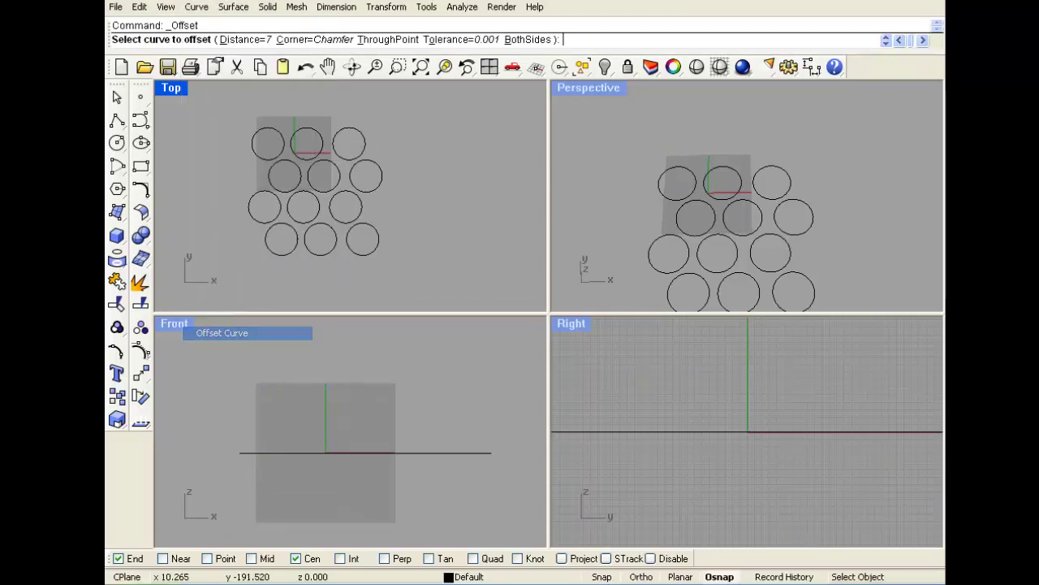
{"action": "left_click", "coordinate": [348, 225]}
{"action": "left_click", "coordinate": [363, 239]}
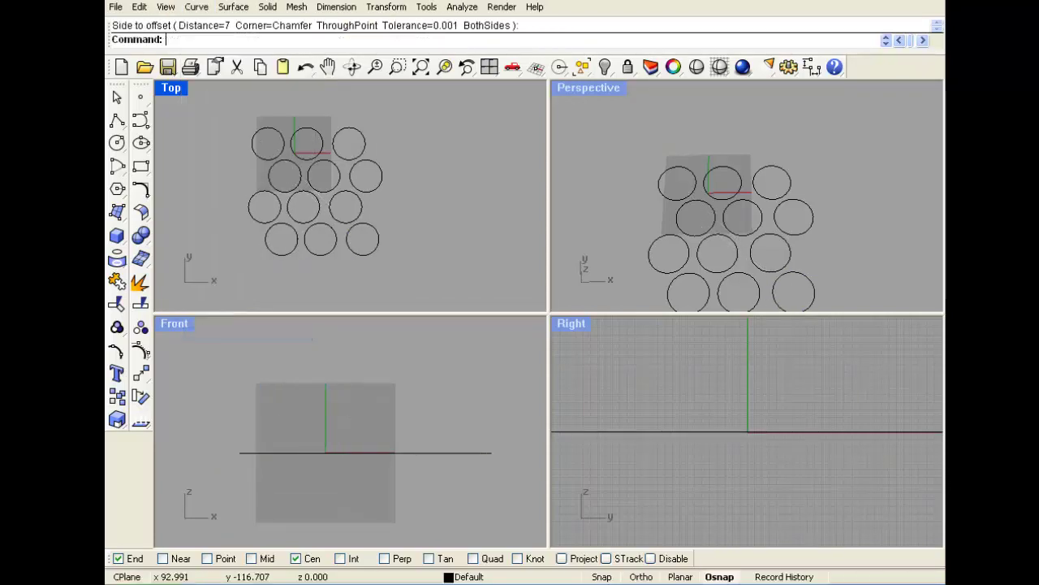
{"action": "right_click", "coordinate": [418, 232]}
{"action": "left_click_drag", "start_coordinate": [425, 252], "coordinate": [395, 273]}
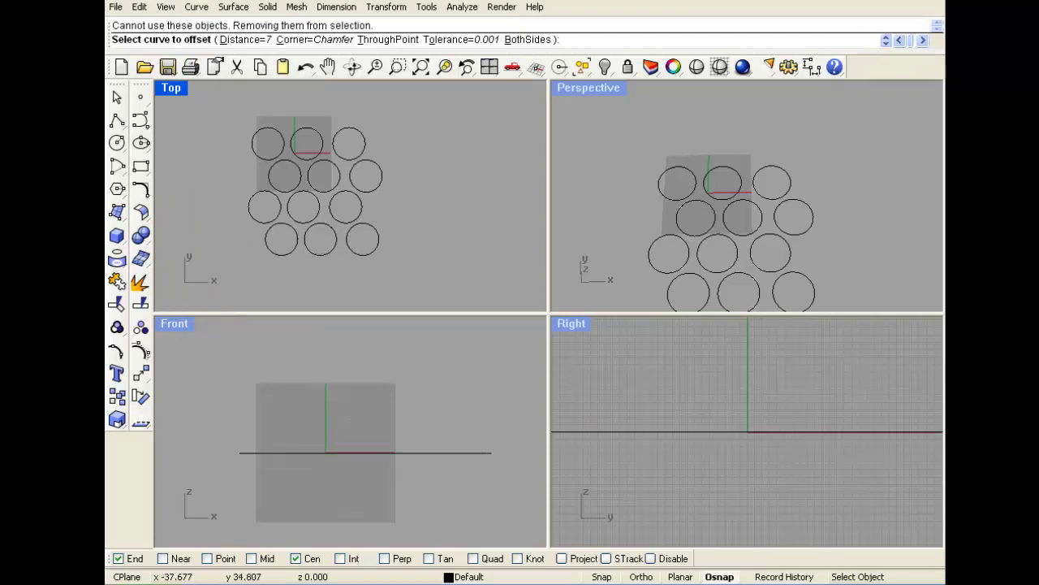
{"action": "left_click", "coordinate": [284, 143]}
{"action": "scroll", "coordinate": [288, 143], "scroll_direction": "up", "scroll_amount": 4}
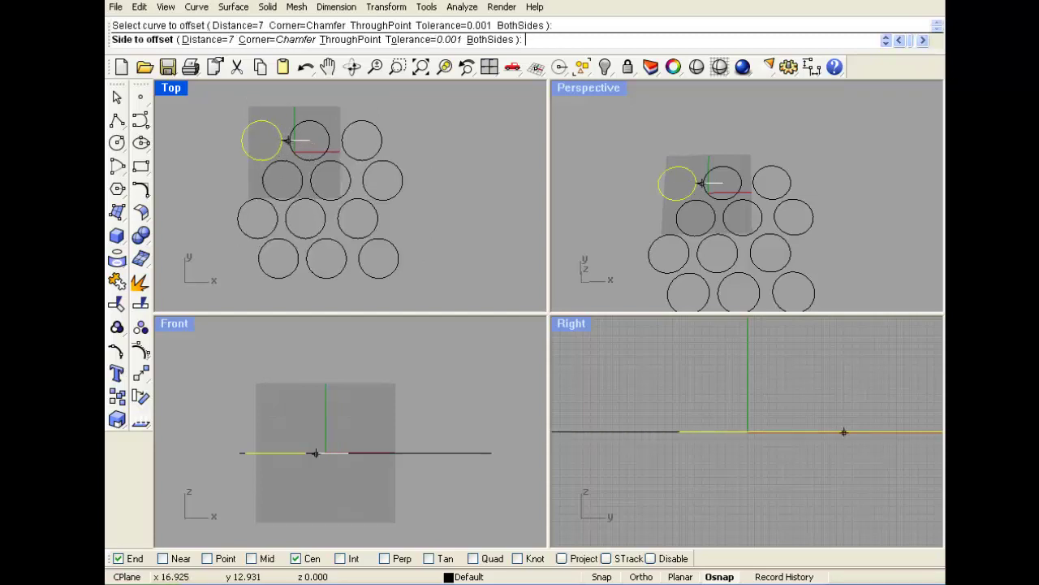
{"action": "scroll", "coordinate": [285, 139], "scroll_direction": "down", "scroll_amount": 3}
{"action": "scroll", "coordinate": [279, 140], "scroll_direction": "up", "scroll_amount": 1}
{"action": "scroll", "coordinate": [279, 141], "scroll_direction": "up", "scroll_amount": 2}
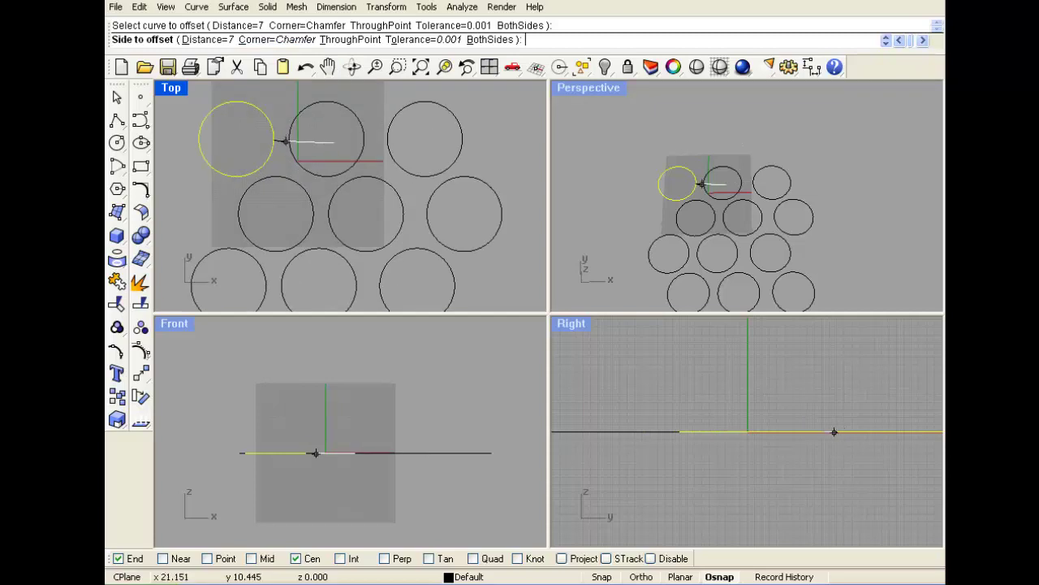
{"action": "key", "text": "Escape"}
Set the curve offset distance to 14 and offset the leftmost circle of the top row outward
{"action": "key", "text": "Return"}
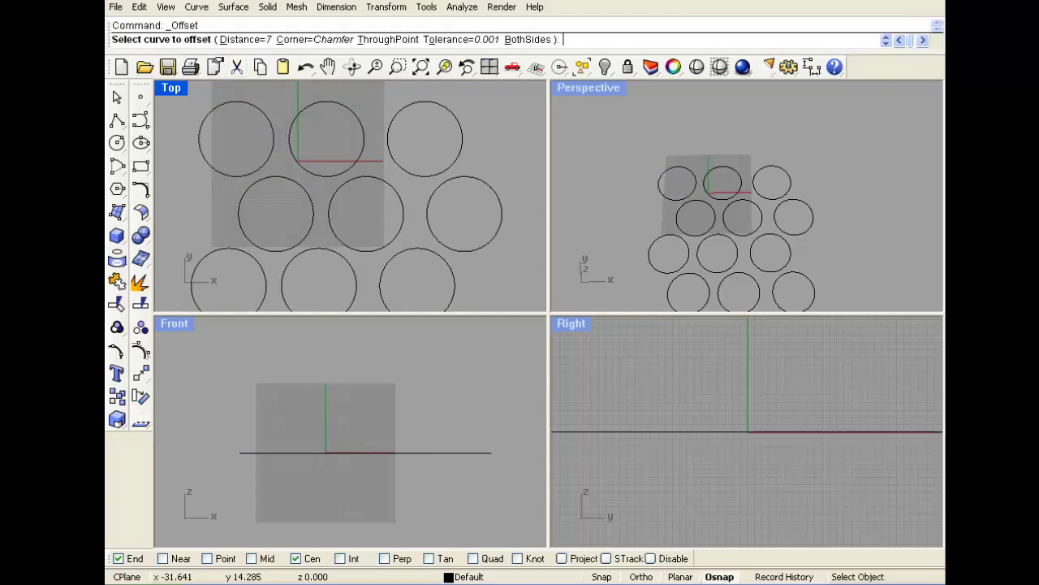
{"action": "left_click", "coordinate": [247, 39]}
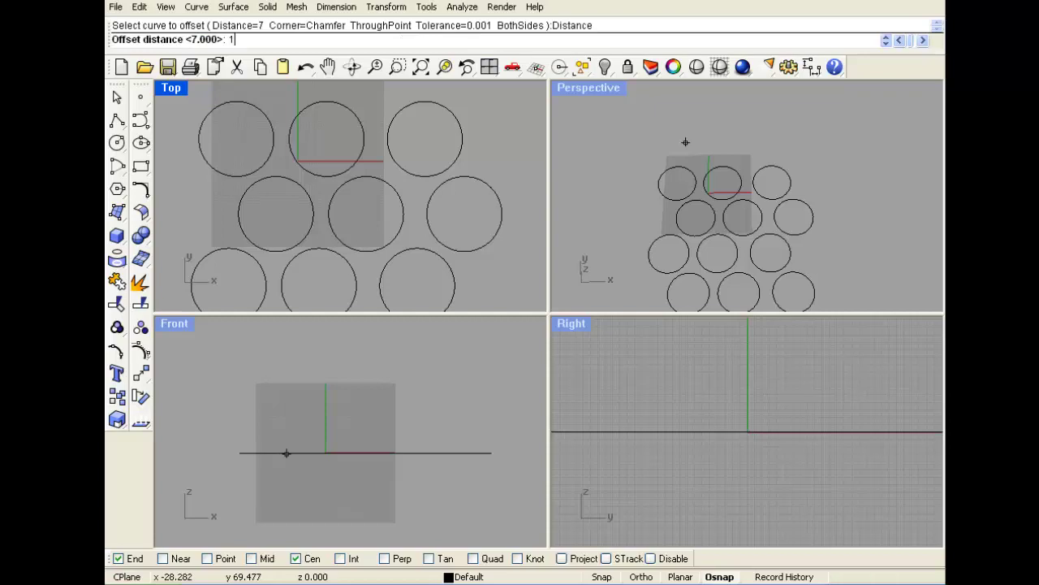
{"action": "type", "text": "14"}
{"action": "key", "text": "Return"}
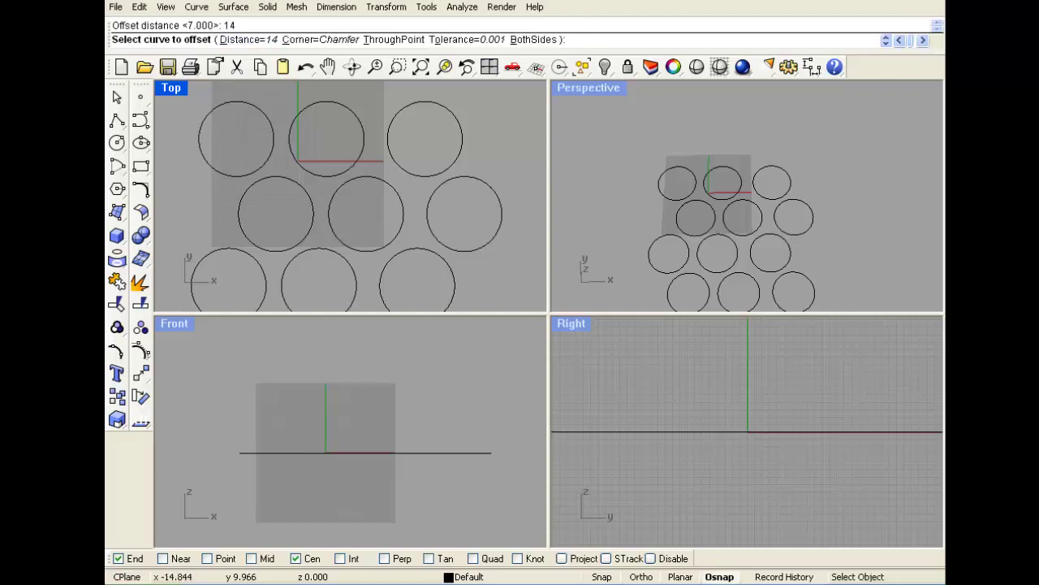
{"action": "left_click", "coordinate": [257, 169]}
{"action": "scroll", "coordinate": [264, 192], "scroll_direction": "down", "scroll_amount": 2}
{"action": "left_click", "coordinate": [301, 139]}
Offset the middle and rightmost circles of the top row outward by 14
{"action": "key", "text": "Return"}
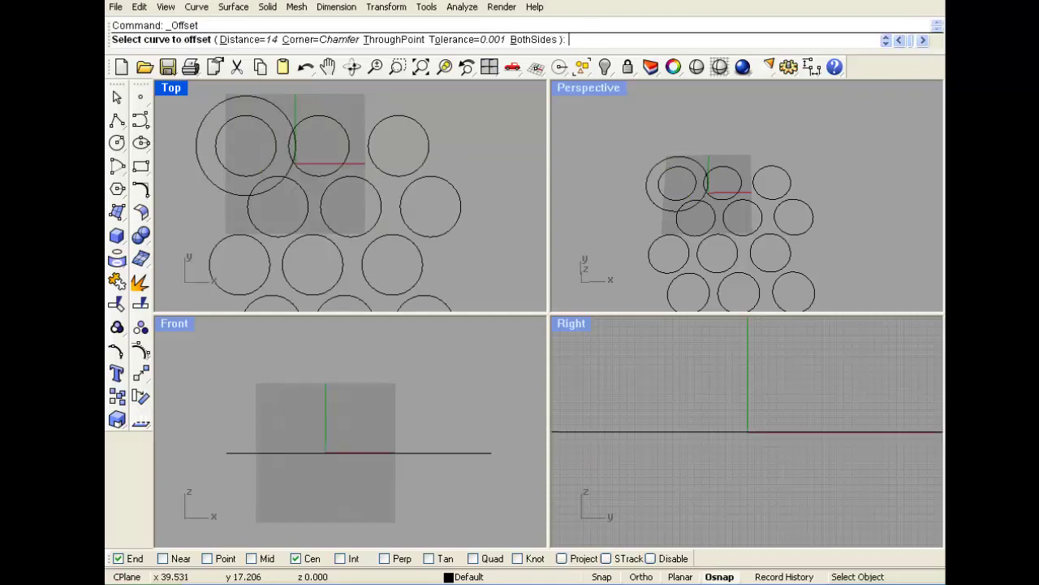
{"action": "left_click", "coordinate": [348, 146]}
{"action": "left_click", "coordinate": [369, 146]}
{"action": "key", "text": "Return"}
{"action": "left_click", "coordinate": [429, 146]}
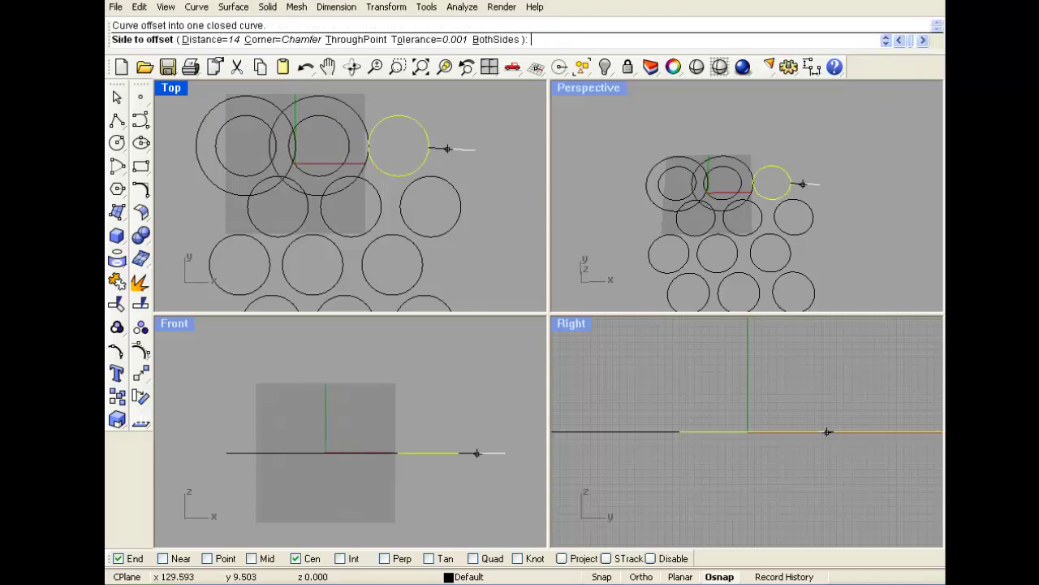
{"action": "left_click", "coordinate": [460, 149]}
Offset the three circles of the second row outward by 14
{"action": "left_click", "coordinate": [307, 217]}
{"action": "key", "text": "Return"}
{"action": "left_click", "coordinate": [338, 214]}
{"action": "left_click", "coordinate": [377, 218]}
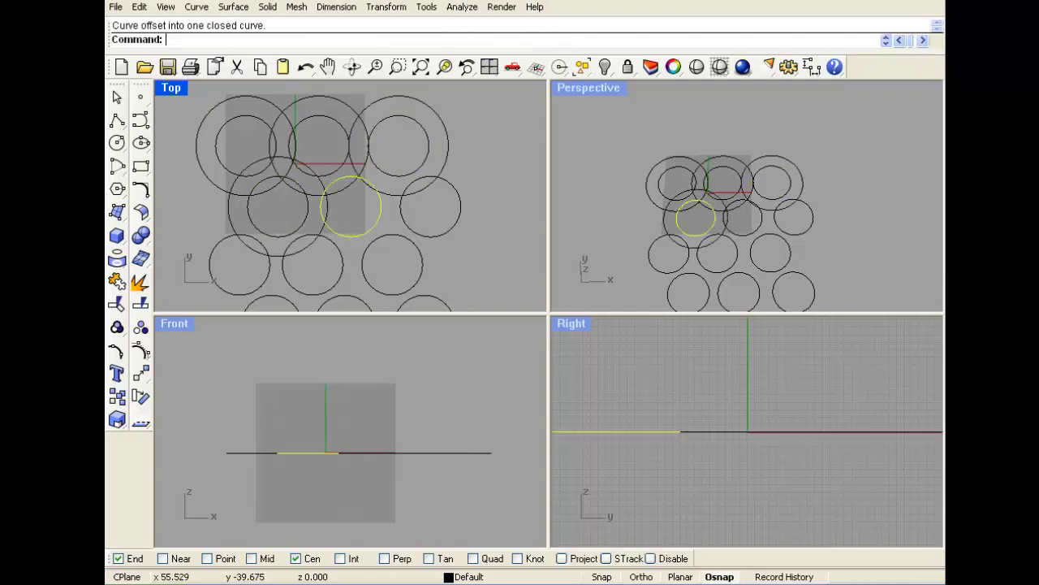
{"action": "key", "text": "Return"}
{"action": "left_click", "coordinate": [399, 208]}
{"action": "left_click", "coordinate": [460, 207]}
{"action": "key", "text": "Return"}
{"action": "left_click", "coordinate": [476, 213]}
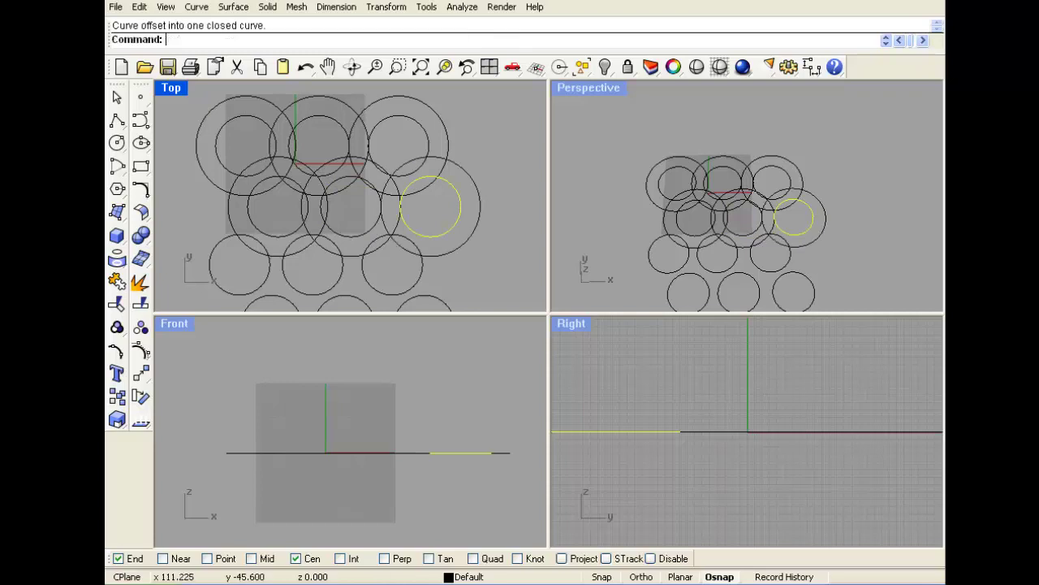
Offset the three circles of the third row outward by 14
{"action": "scroll", "coordinate": [447, 225], "scroll_direction": "down", "scroll_amount": 3}
{"action": "right_click_drag", "start_coordinate": [400, 260], "coordinate": [371, 176]}
{"action": "left_click", "coordinate": [323, 171]}
{"action": "key", "text": "Return"}
{"action": "left_click", "coordinate": [336, 169]}
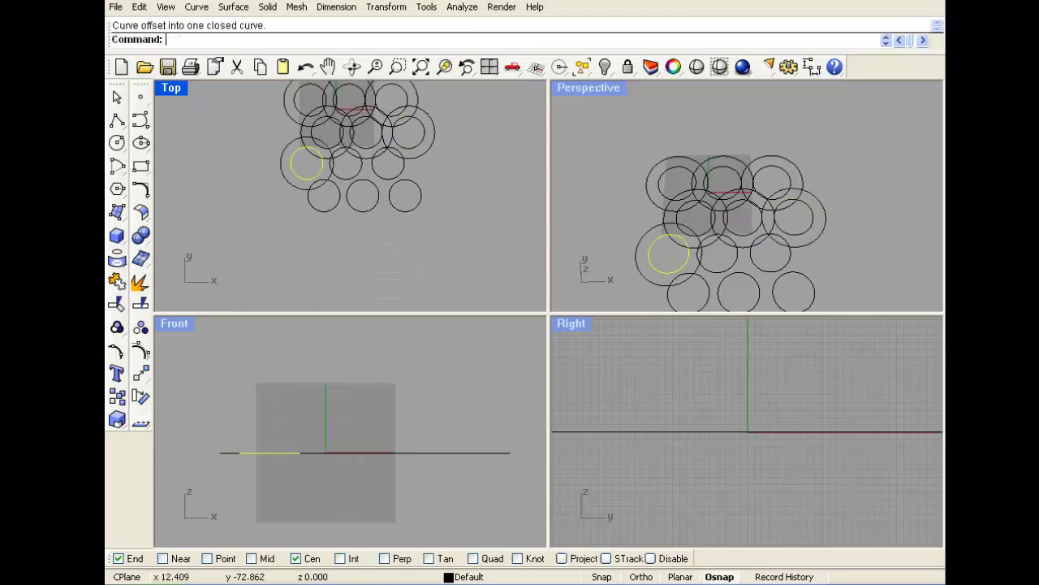
{"action": "left_click", "coordinate": [358, 174]}
{"action": "key", "text": "Return"}
{"action": "left_click", "coordinate": [351, 191]}
{"action": "left_click", "coordinate": [404, 167]}
{"action": "key", "text": "Return"}
{"action": "left_click", "coordinate": [419, 166]}
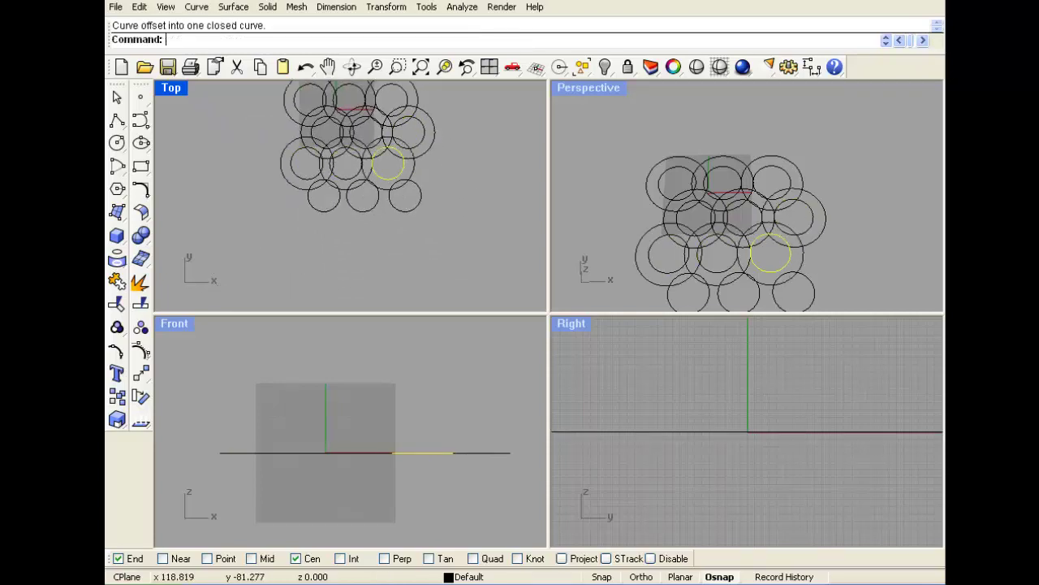
Offset the three circles of the bottom row outward by 14 and clear the selection
{"action": "left_click", "coordinate": [422, 198]}
{"action": "key", "text": "Return"}
{"action": "left_click", "coordinate": [414, 216]}
{"action": "left_click", "coordinate": [372, 209]}
{"action": "key", "text": "Return"}
{"action": "left_click", "coordinate": [372, 221]}
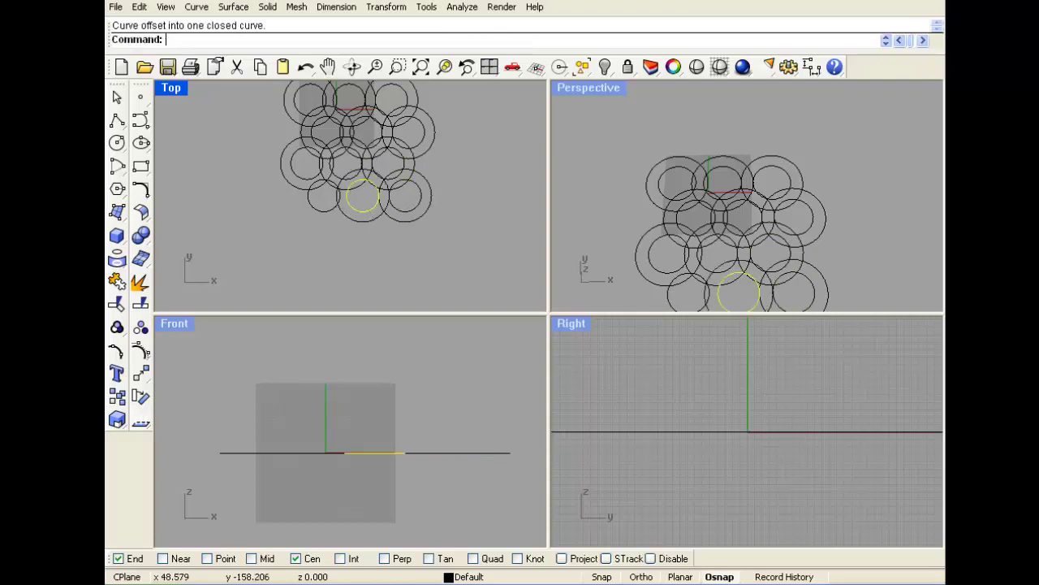
{"action": "left_click", "coordinate": [326, 213]}
{"action": "key", "text": "Return"}
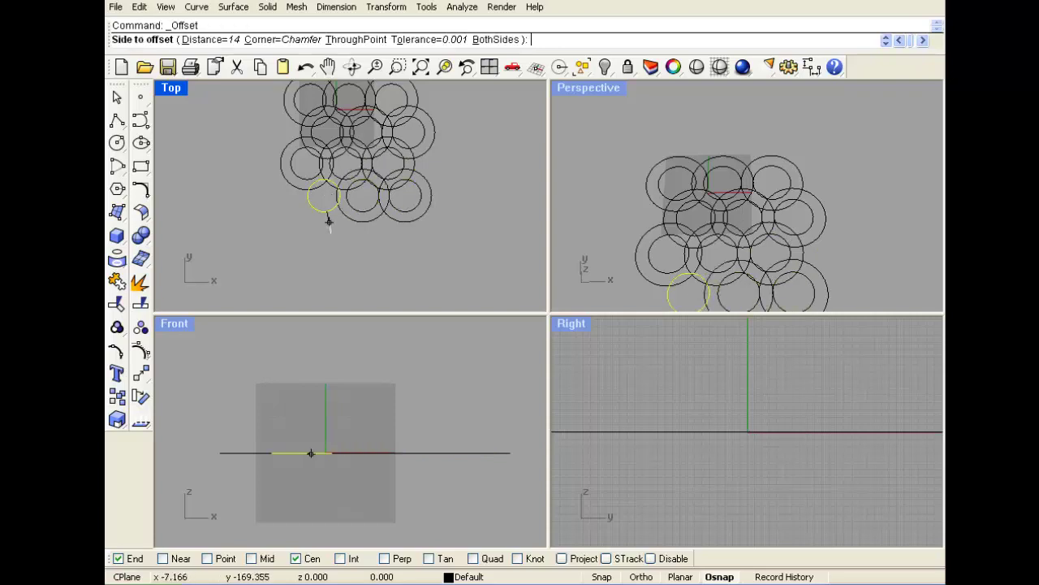
{"action": "left_click", "coordinate": [330, 217]}
{"action": "right_click_drag", "start_coordinate": [333, 188], "coordinate": [296, 226]}
{"action": "left_click", "coordinate": [240, 196]}
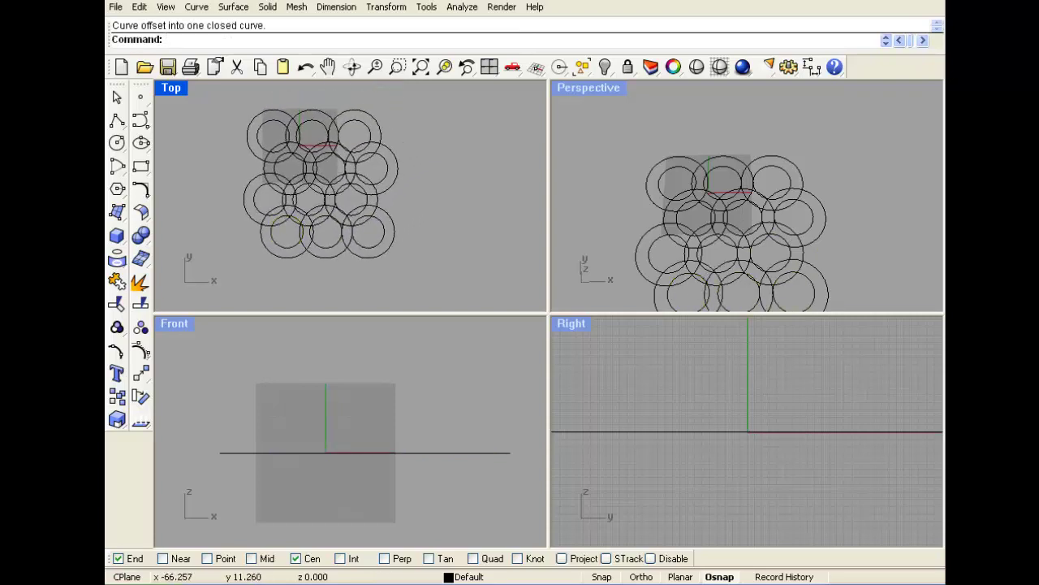
Create one combined outer outline from all the circles with Curve Boolean, using DeleteInput=None and CombineRegions=Yes
{"action": "left_click", "coordinate": [196, 6]}
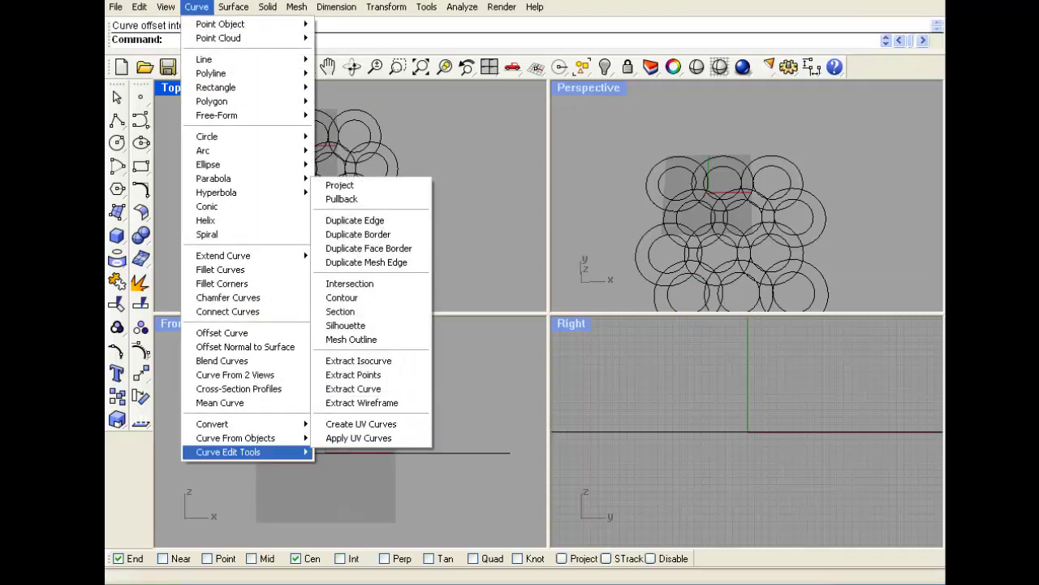
{"action": "mouse_move", "coordinate": [243, 452]}
{"action": "left_click", "coordinate": [354, 541]}
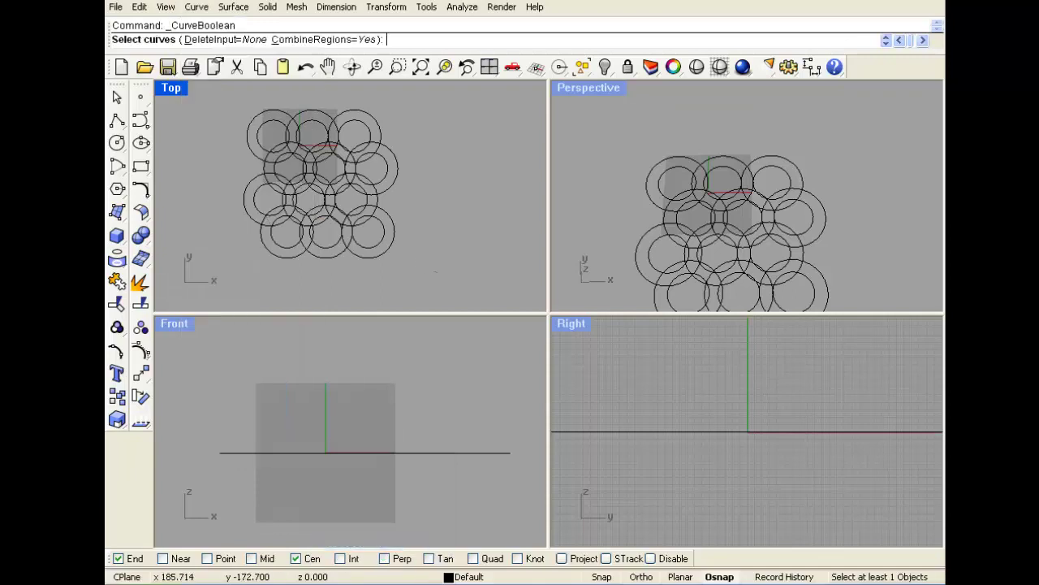
{"action": "left_click_drag", "start_coordinate": [437, 272], "coordinate": [233, 120]}
{"action": "key", "text": "Return"}
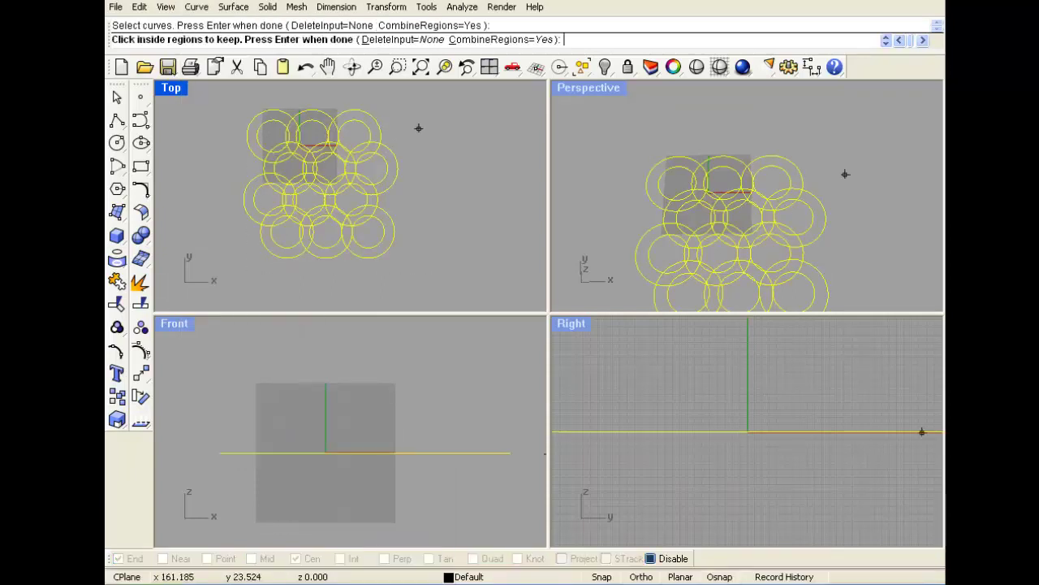
{"action": "key", "text": "Return"}
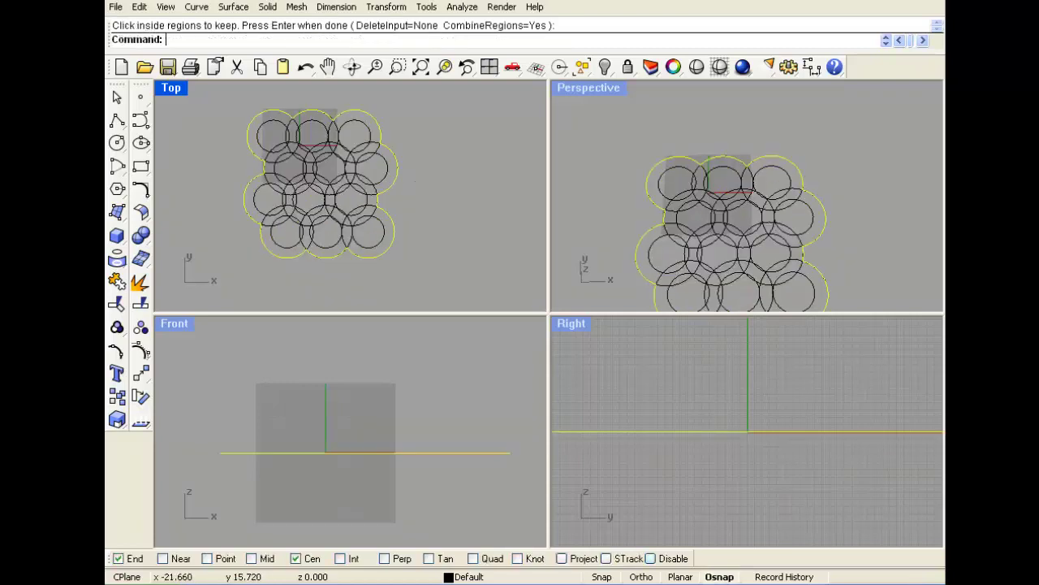
Add the twelve small circles to the selected outer outline and move them together to the right, clear of the large overlapping circles
{"action": "left_click", "coordinate": [278, 121], "text": "shift"}
{"action": "left_click", "coordinate": [317, 120], "text": "shift"}
{"action": "left_click", "coordinate": [359, 119], "text": "shift"}
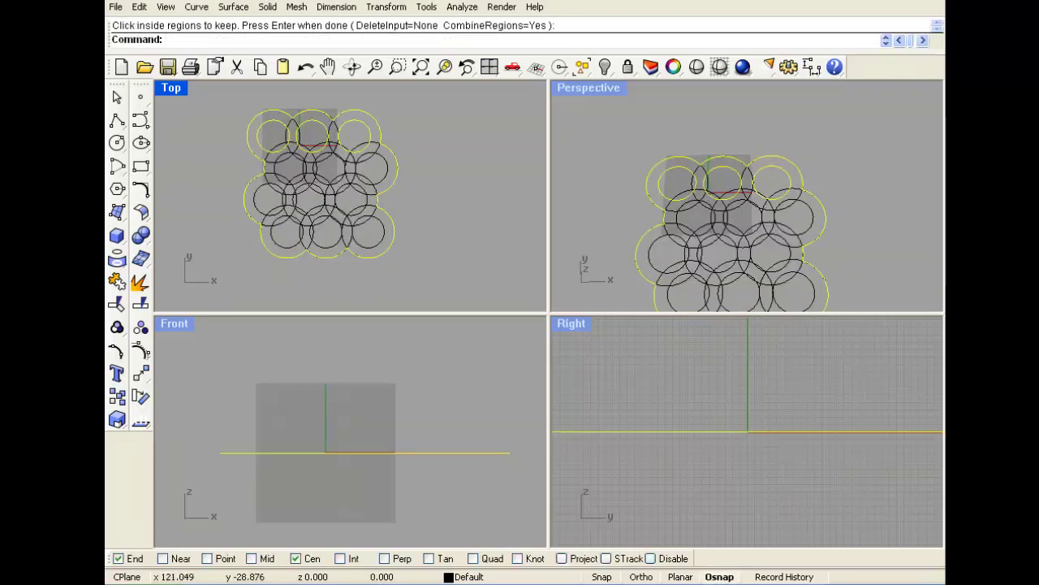
{"action": "left_click", "coordinate": [385, 168], "text": "shift"}
{"action": "left_click", "coordinate": [337, 183], "text": "shift"}
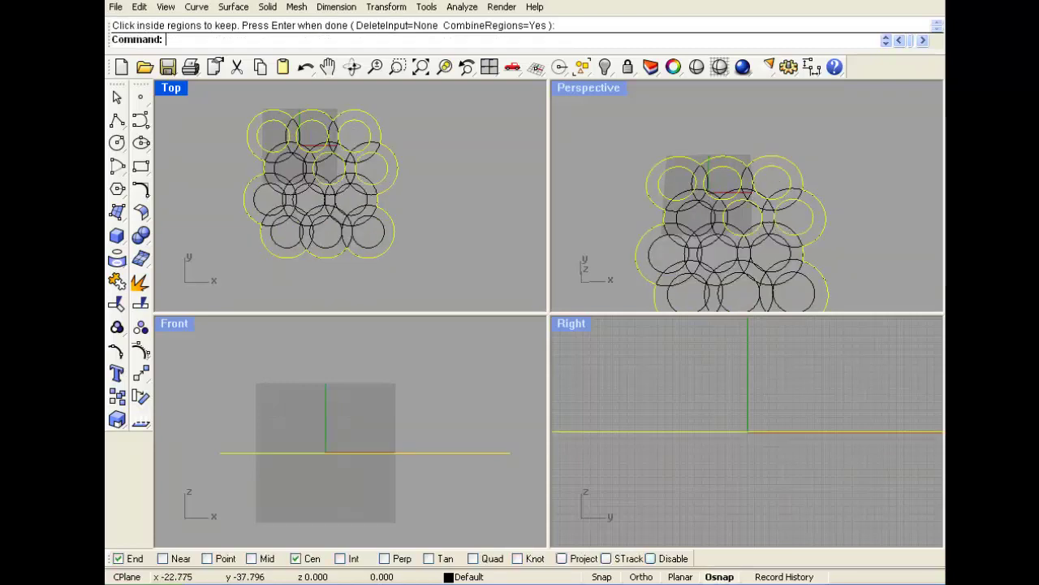
{"action": "left_click", "coordinate": [276, 168], "text": "shift"}
{"action": "left_click", "coordinate": [275, 184], "text": "shift"}
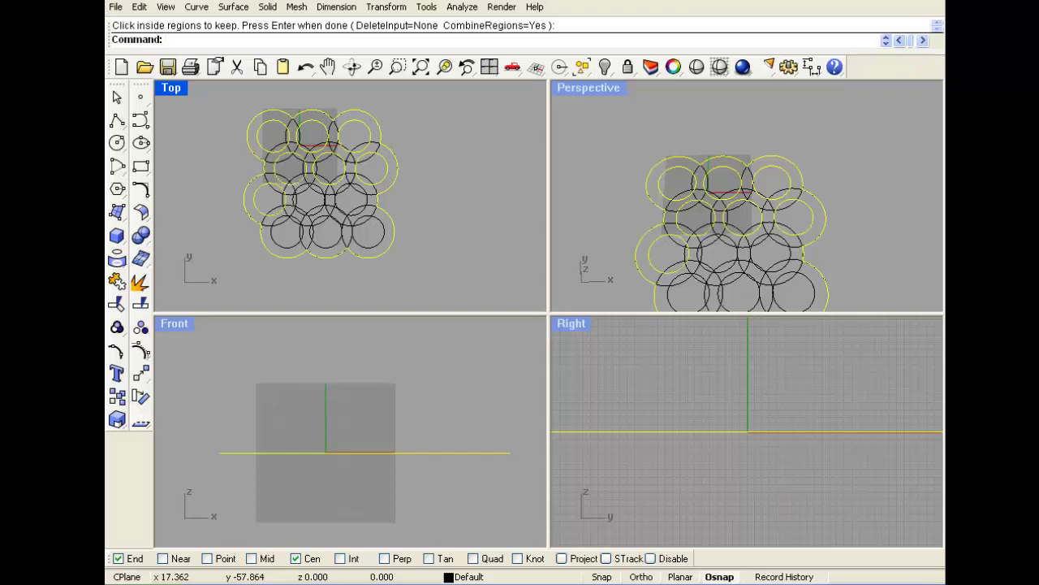
{"action": "left_click", "coordinate": [315, 212], "text": "shift"}
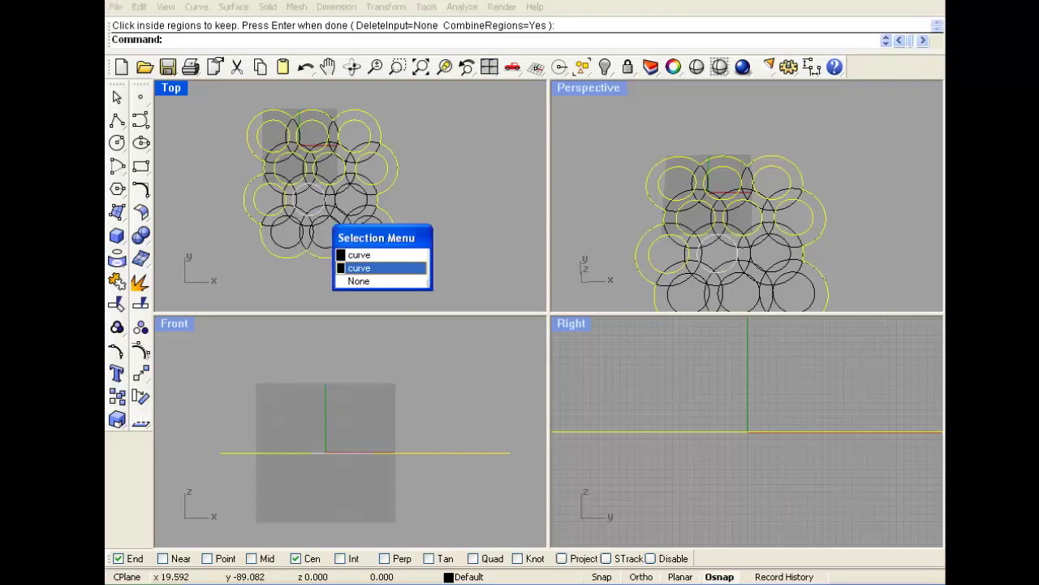
{"action": "left_click", "coordinate": [358, 267]}
{"action": "left_click", "coordinate": [351, 200]}
{"action": "left_click", "coordinate": [368, 232]}
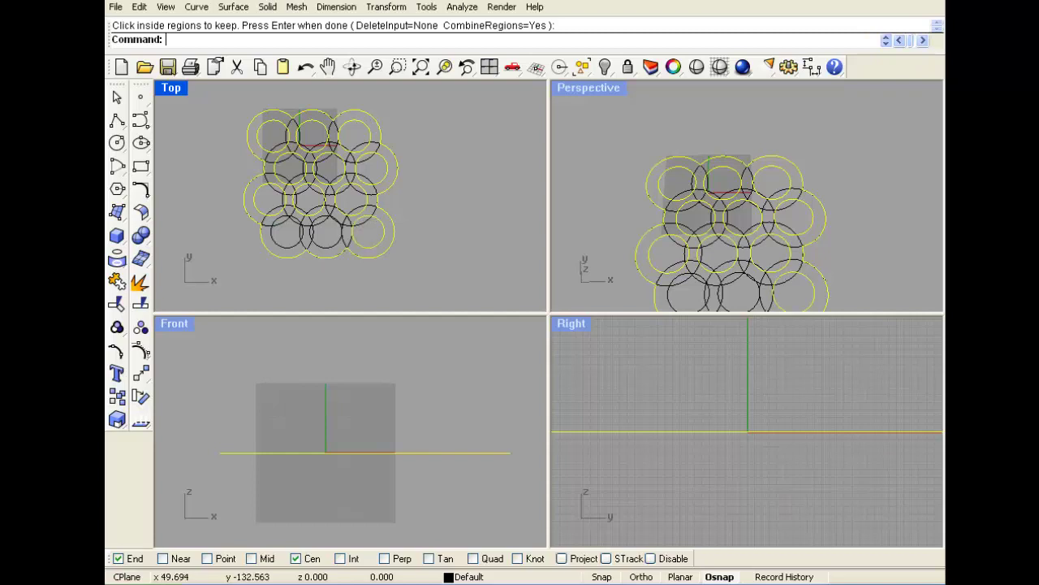
{"action": "left_click", "coordinate": [326, 232]}
{"action": "left_click", "coordinate": [289, 216], "text": "shift"}
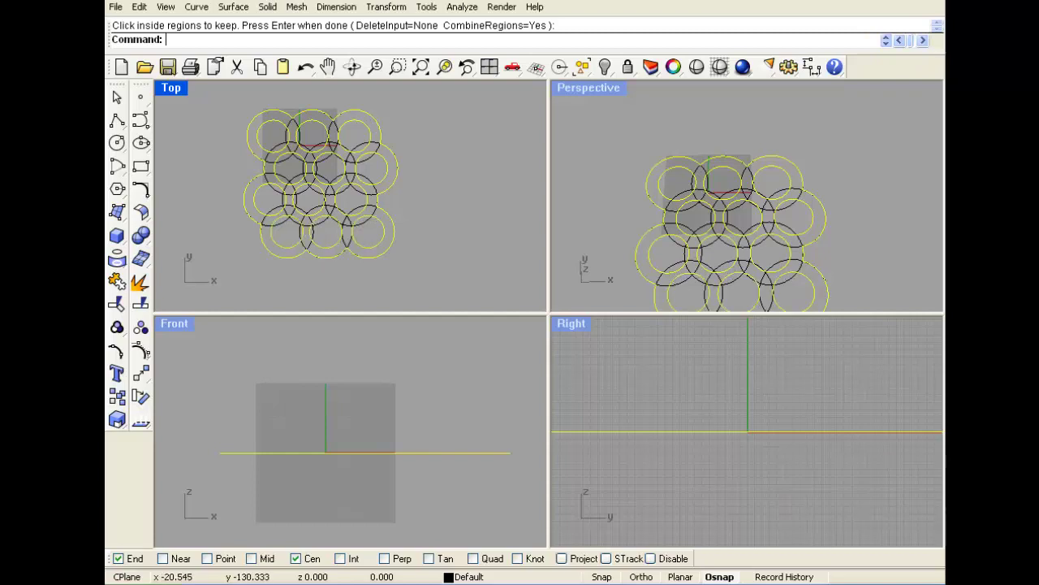
{"action": "scroll", "coordinate": [282, 225], "scroll_direction": "down", "scroll_amount": 4}
{"action": "right_click_drag", "start_coordinate": [358, 208], "coordinate": [262, 193]}
{"action": "key", "text": "Return"}
{"action": "left_click_drag", "start_coordinate": [256, 172], "coordinate": [367, 172]}
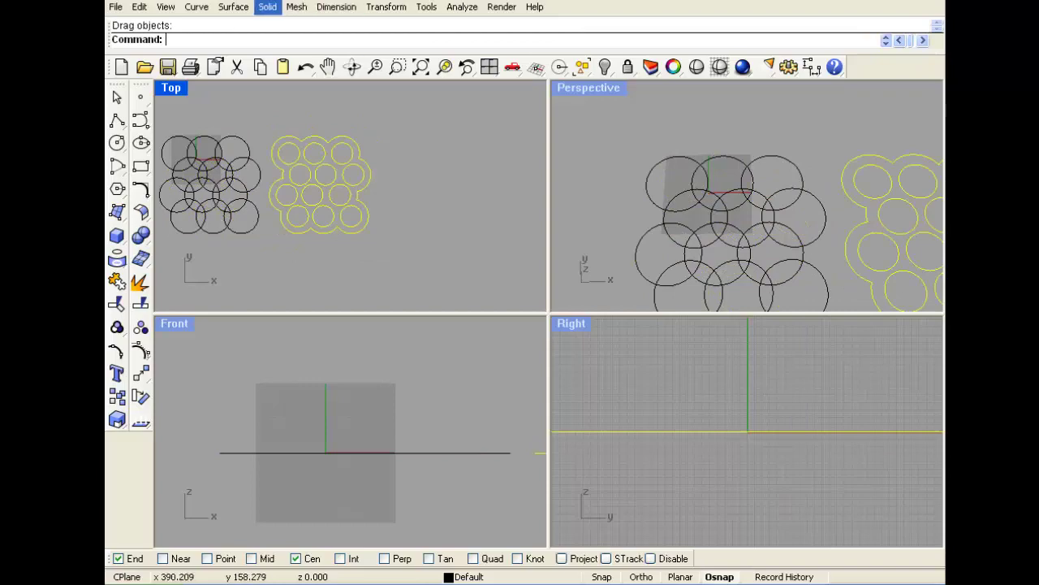
Extrude the moved outline and its circles straight upward about 31 units as a capped solid, setting the height in the Front view
{"action": "left_click", "coordinate": [233, 6]}
{"action": "mouse_move", "coordinate": [268, 193]}
{"action": "mouse_move", "coordinate": [268, 6]}
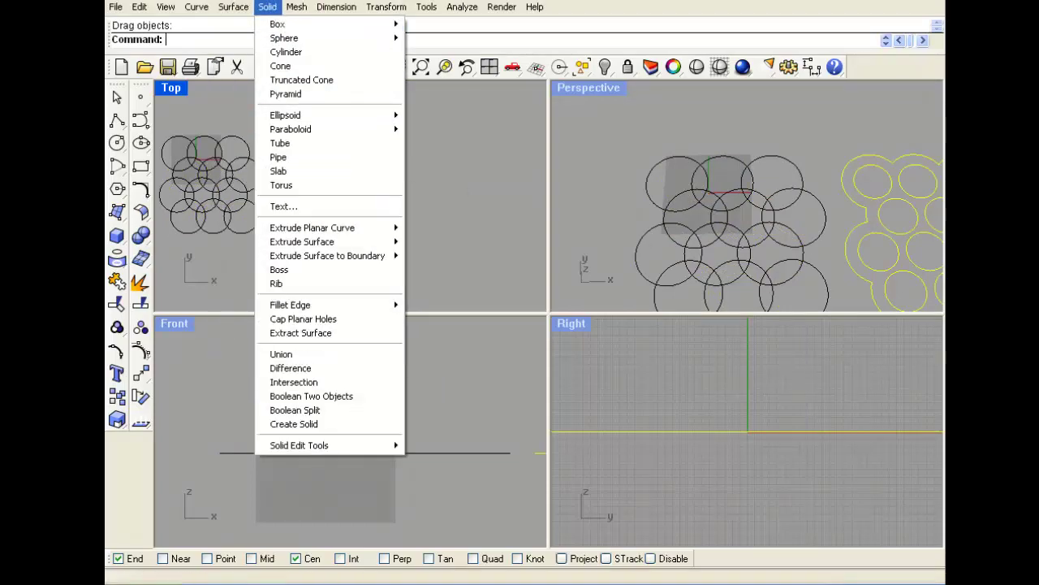
{"action": "mouse_move", "coordinate": [317, 228]}
{"action": "left_click", "coordinate": [431, 228]}
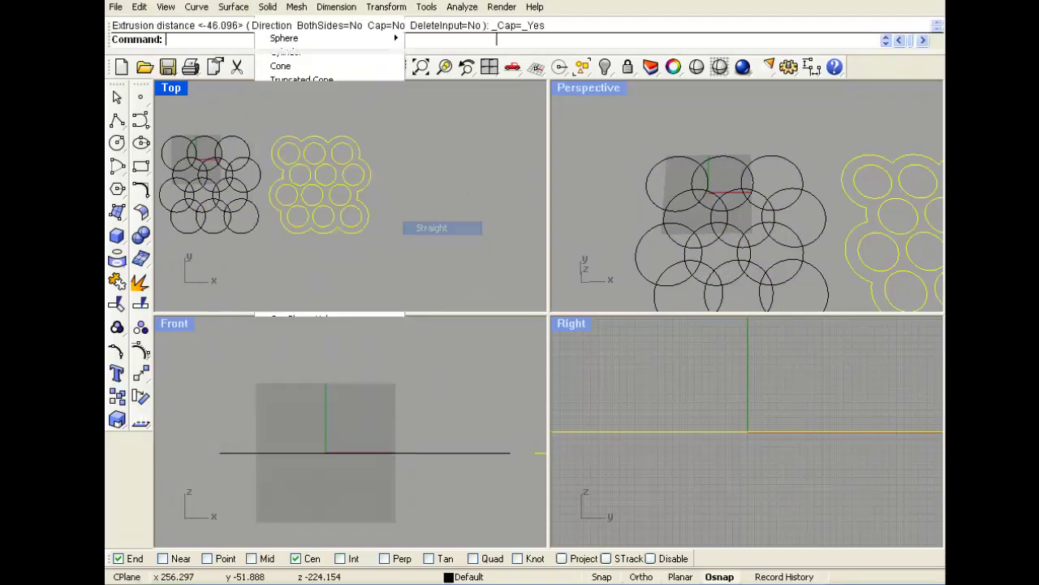
{"action": "left_click", "coordinate": [452, 415]}
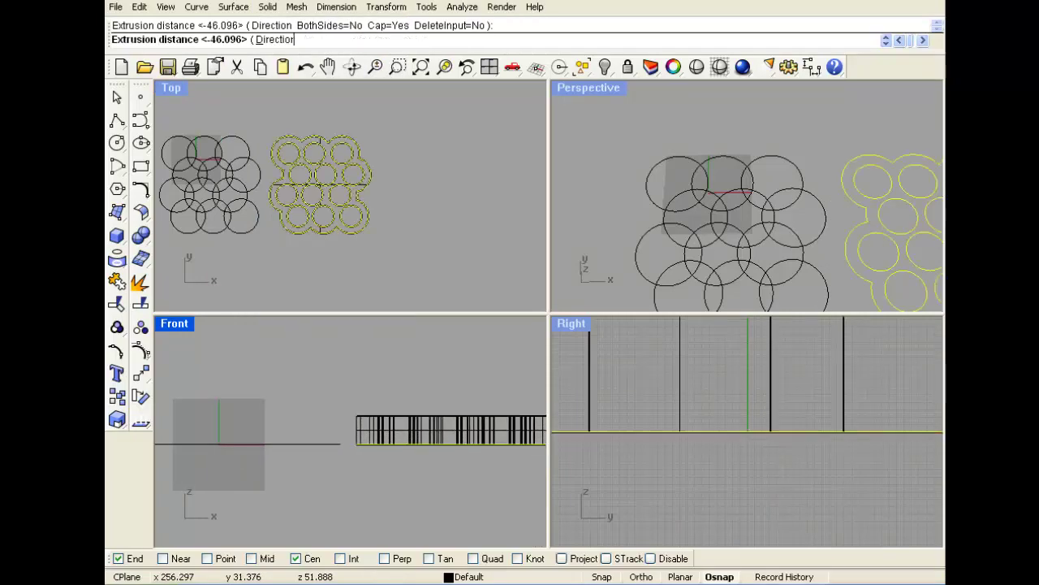
Examine the extruded solid and its twelve through holes from an angle in the Perspective view
{"action": "scroll", "coordinate": [764, 219], "scroll_direction": "down", "scroll_amount": 6}
{"action": "left_click", "coordinate": [841, 146]}
{"action": "scroll", "coordinate": [893, 210], "scroll_direction": "up", "scroll_amount": 6}
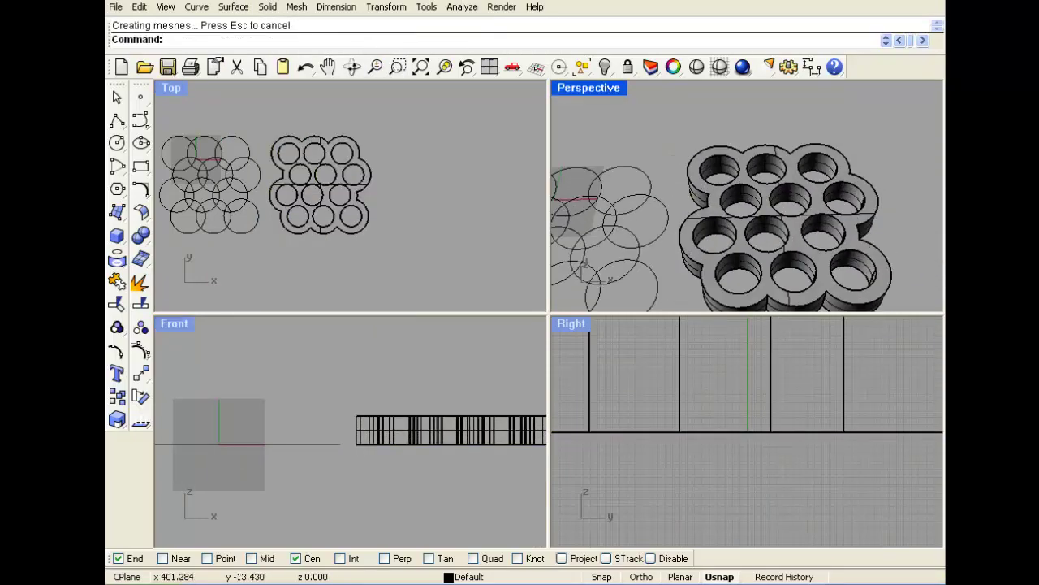
{"action": "right_click_drag", "start_coordinate": [877, 223], "coordinate": [843, 254]}
{"action": "scroll", "coordinate": [805, 229], "scroll_direction": "down", "scroll_amount": 5}
{"action": "left_click_drag", "start_coordinate": [605, 149], "coordinate": [832, 177]}
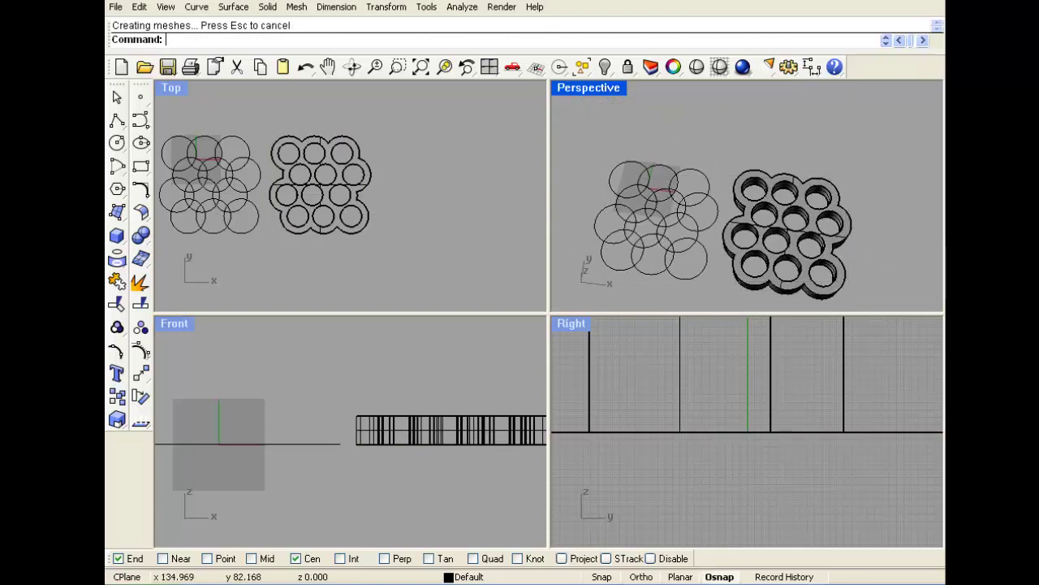
{"action": "left_click_drag", "start_coordinate": [713, 153], "coordinate": [835, 266]}
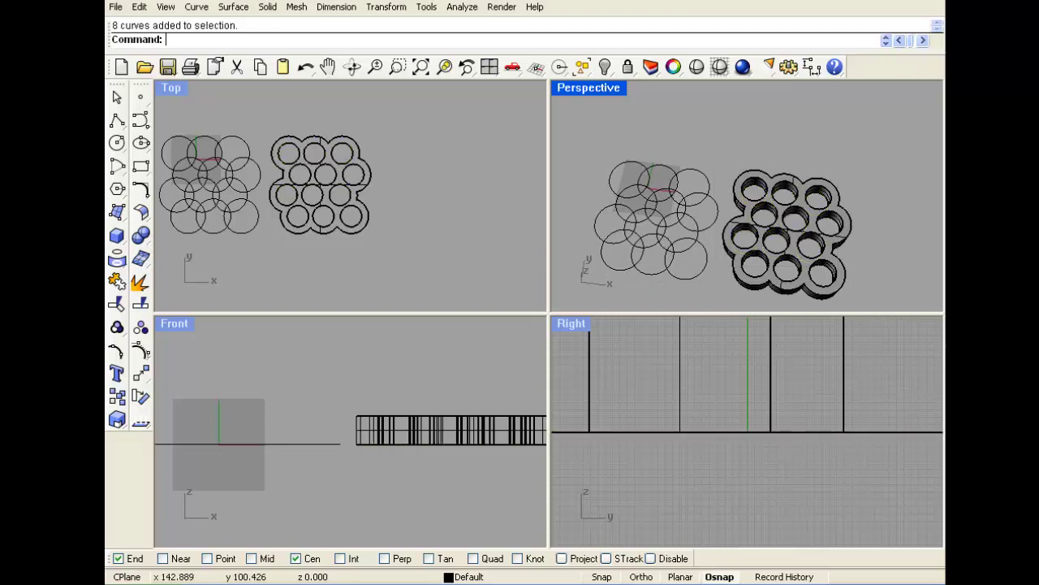
Undo the extrusion and the preceding move of the outline and small circles, and clear the selection
{"action": "key", "text": "ctrl+z"}
{"action": "key", "text": "ctrl+z"}
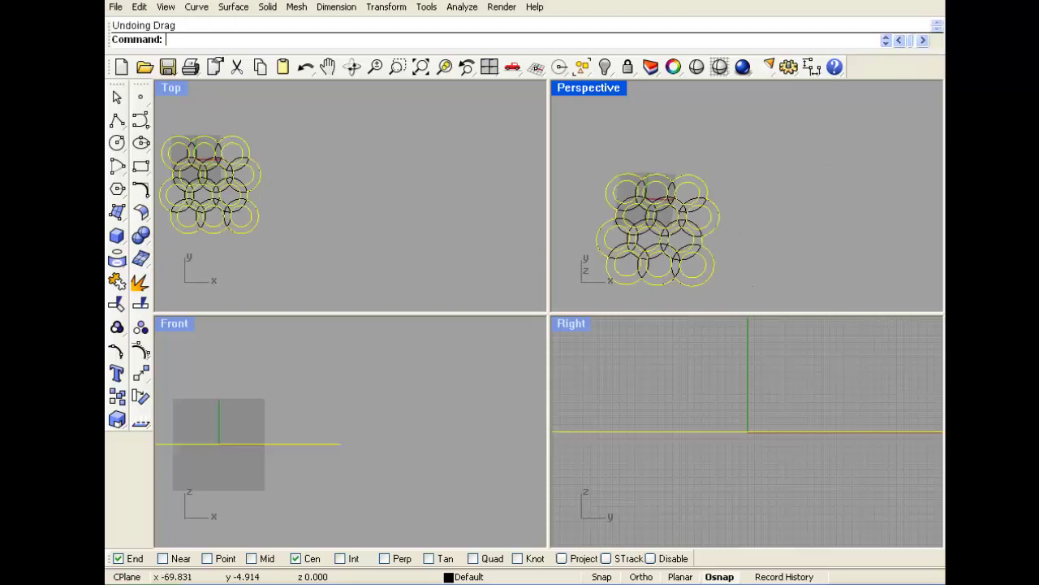
{"action": "left_click", "coordinate": [303, 191]}
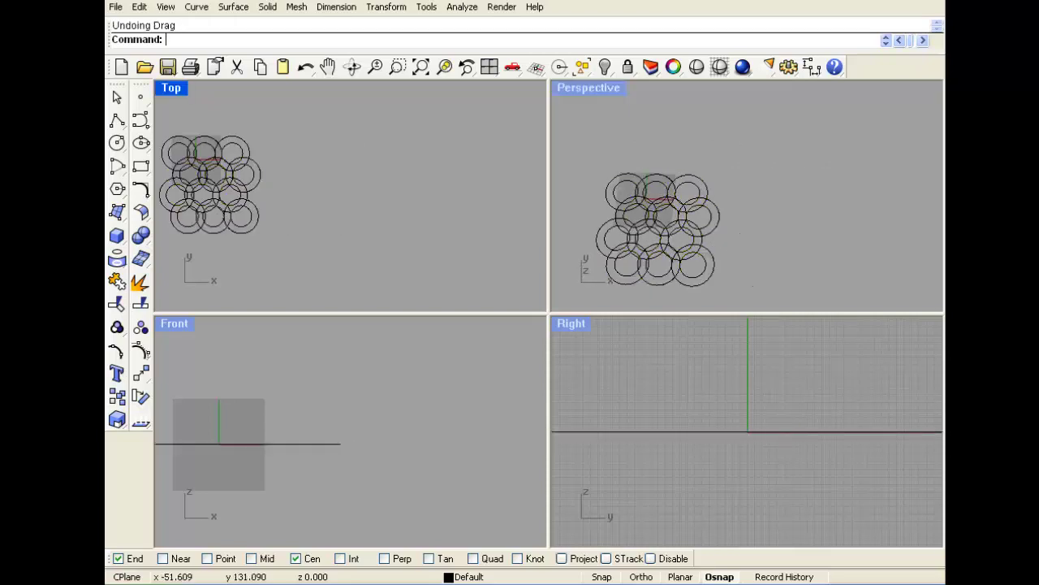
Maximize the Top view, select the upper two rows of circles with a crossing window, and clear the selection
{"action": "double_click", "coordinate": [170, 88]}
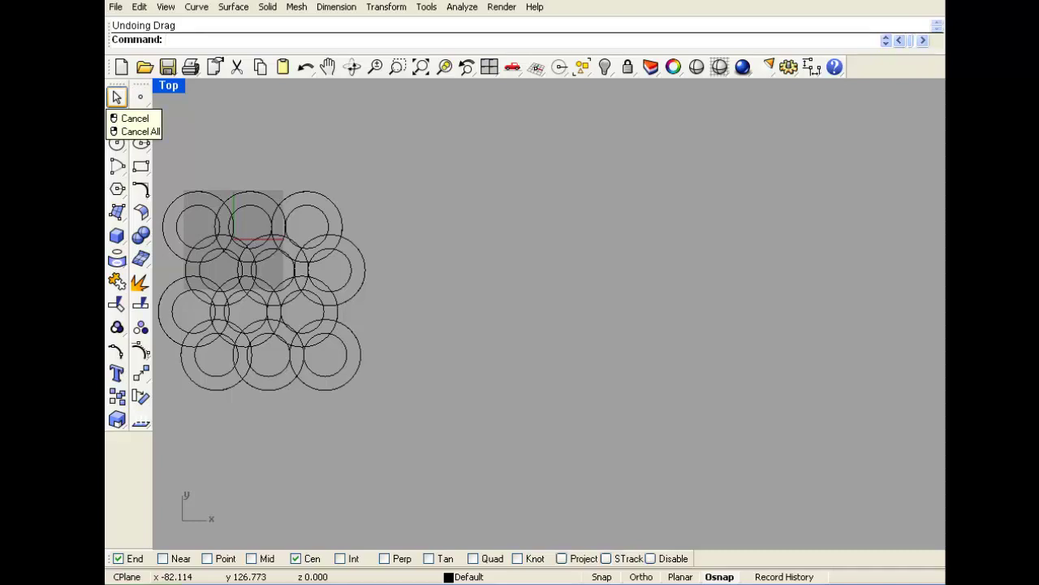
{"action": "scroll", "coordinate": [438, 262], "scroll_direction": "down", "scroll_amount": 3}
{"action": "scroll", "coordinate": [238, 361], "scroll_direction": "up", "scroll_amount": 5}
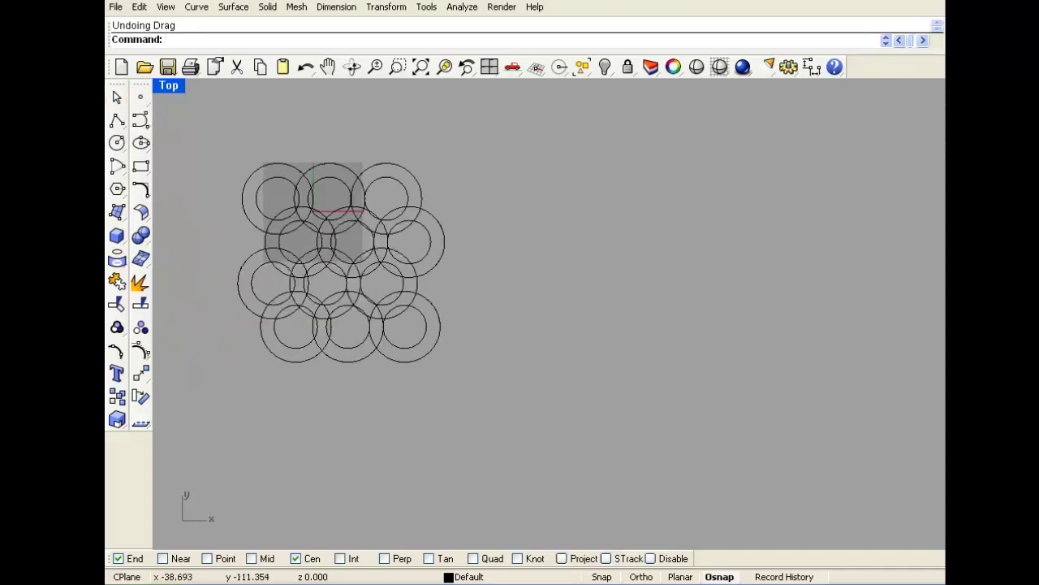
{"action": "right_click_drag", "start_coordinate": [223, 373], "coordinate": [276, 424]}
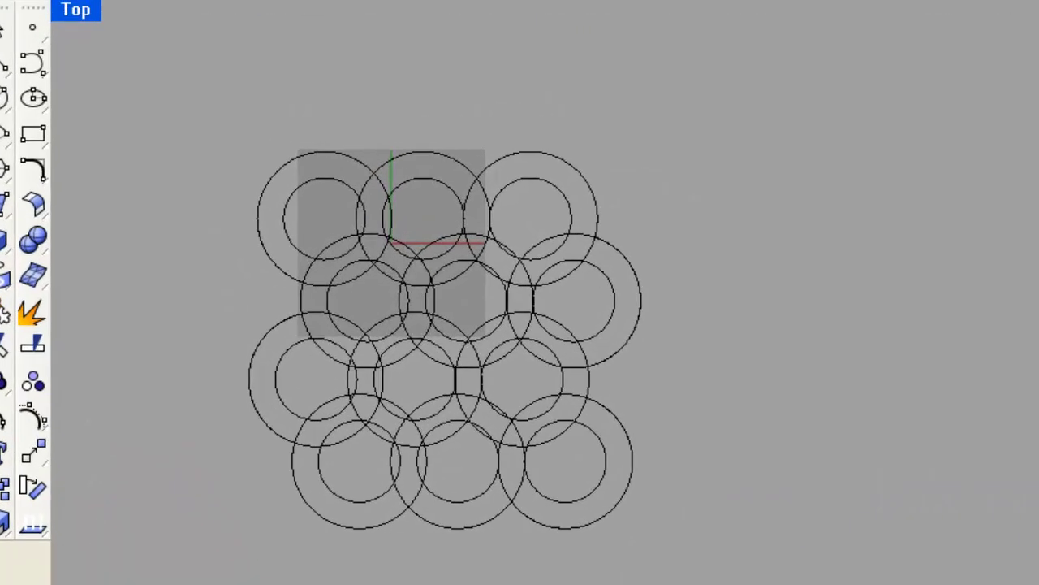
{"action": "left_click_drag", "start_coordinate": [310, 274], "coordinate": [310, 275]}
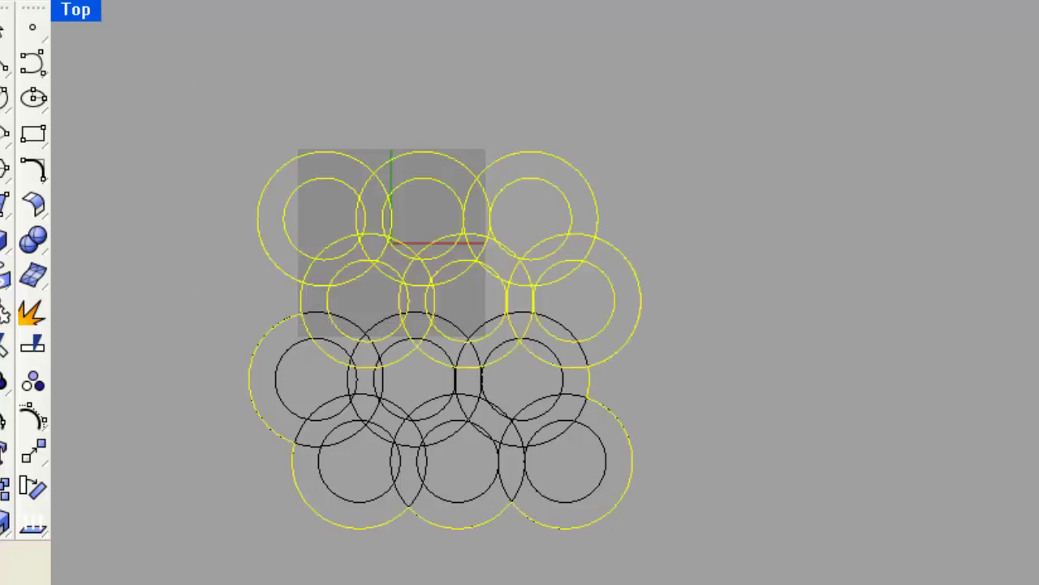
{"action": "key", "text": "Escape"}
Compare an enclosing window with a crossing window over the upper rows of circles, clearing the selection after each
{"action": "left_click_drag", "start_coordinate": [112, 106], "coordinate": [680, 293]}
{"action": "key", "text": "Escape"}
{"action": "left_click_drag", "start_coordinate": [409, 217], "coordinate": [195, 303]}
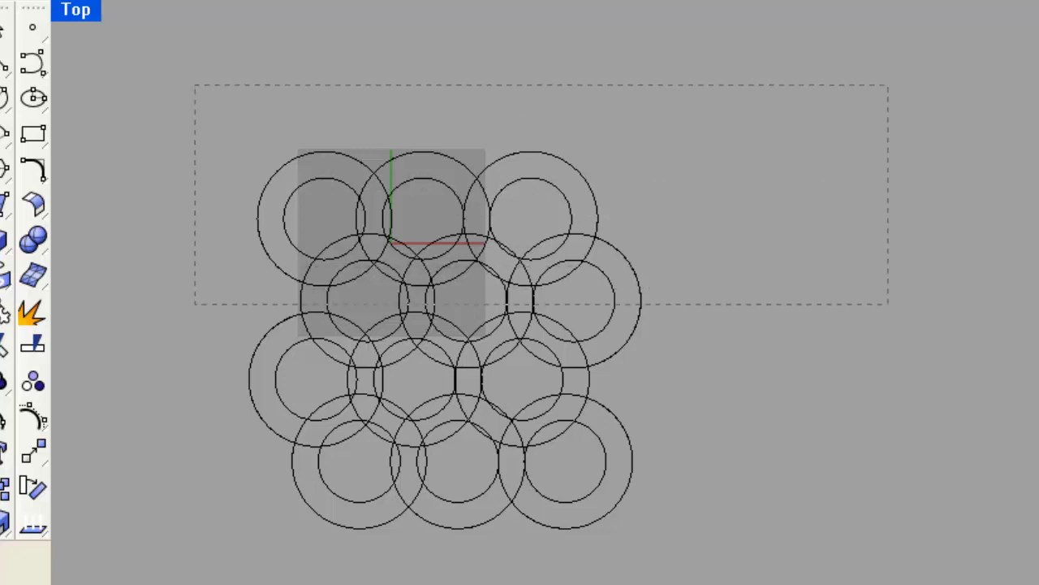
{"action": "left_click_drag", "start_coordinate": [192, 316], "coordinate": [185, 301]}
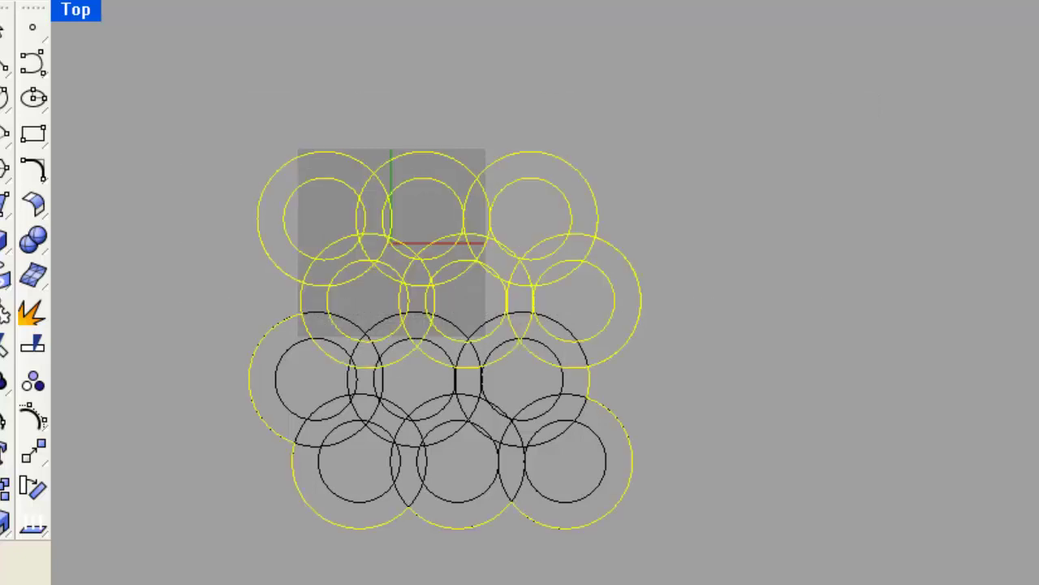
{"action": "key", "text": "Escape"}
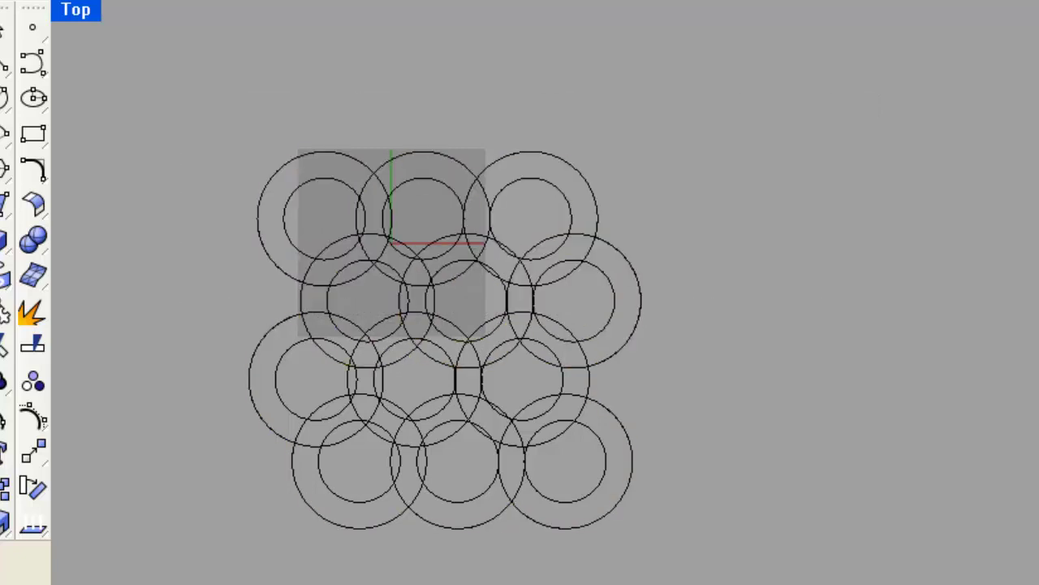
Window-select the top row, then try crossing and enclosing windows over the right-hand circles, and clear the selection
{"action": "left_click_drag", "start_coordinate": [149, 99], "coordinate": [727, 306]}
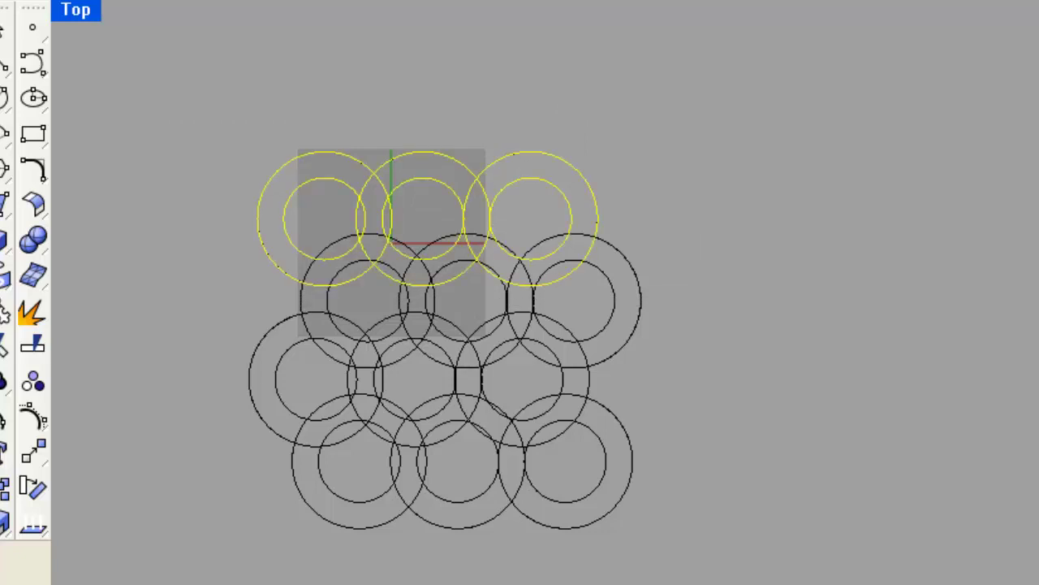
{"action": "left_click_drag", "start_coordinate": [843, 76], "coordinate": [430, 542]}
{"action": "key", "text": "Escape"}
{"action": "left_click_drag", "start_coordinate": [471, 581], "coordinate": [805, 51]}
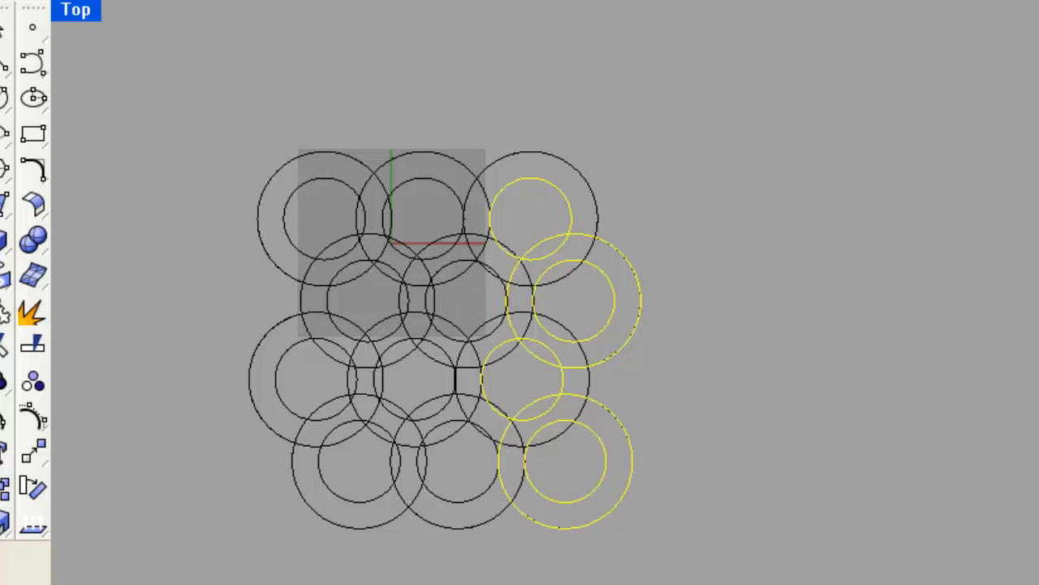
{"action": "scroll", "coordinate": [355, 328], "scroll_direction": "up", "scroll_amount": 3}
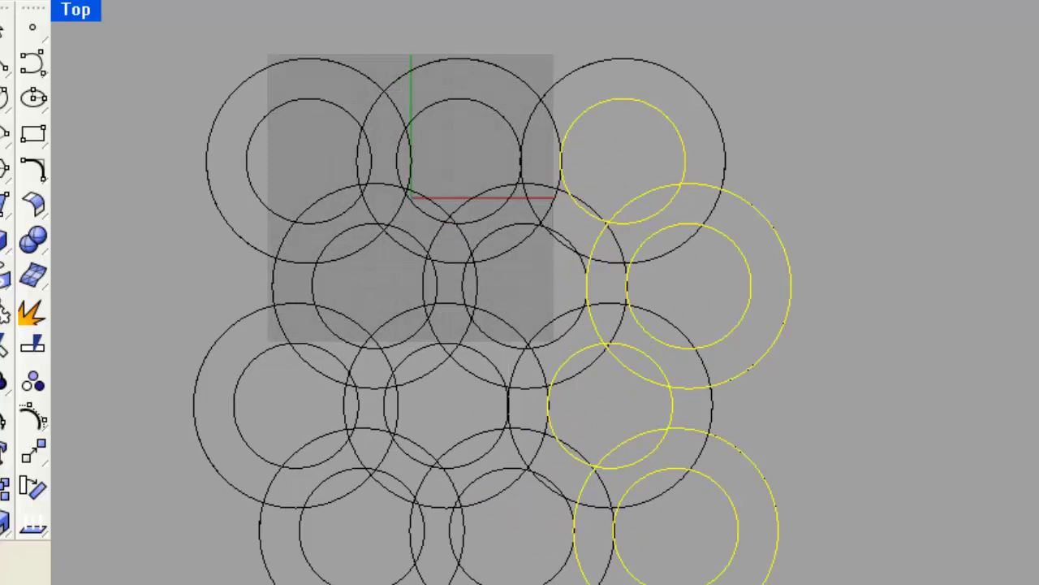
{"action": "key", "text": "Escape"}
Select single large circles where several curves overlap, choosing the wanted curve from the overlapping candidates, and clear the selection
{"action": "left_click", "coordinate": [595, 360]}
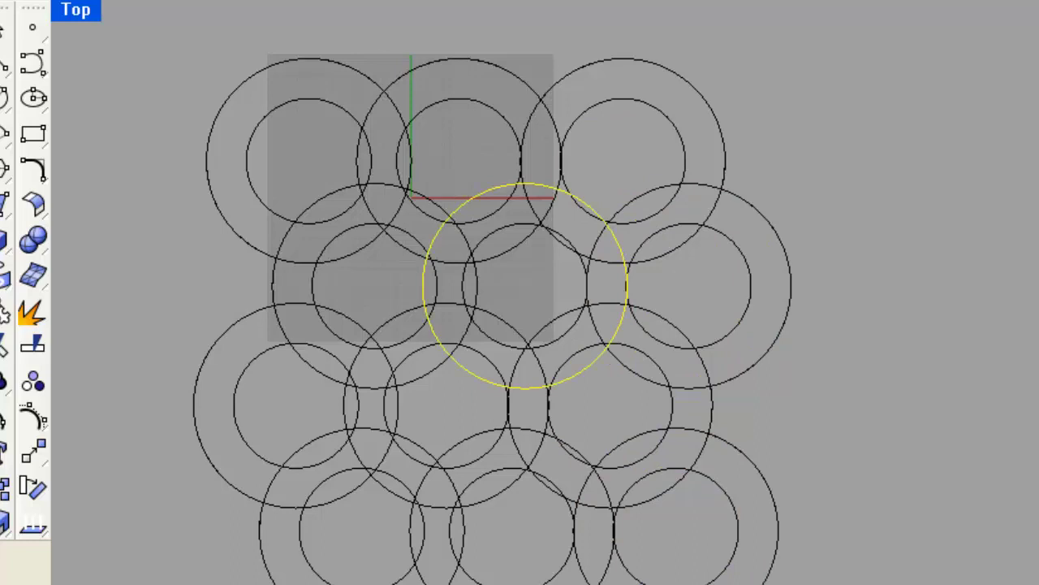
{"action": "left_click", "coordinate": [624, 223]}
{"action": "left_click", "coordinate": [608, 224]}
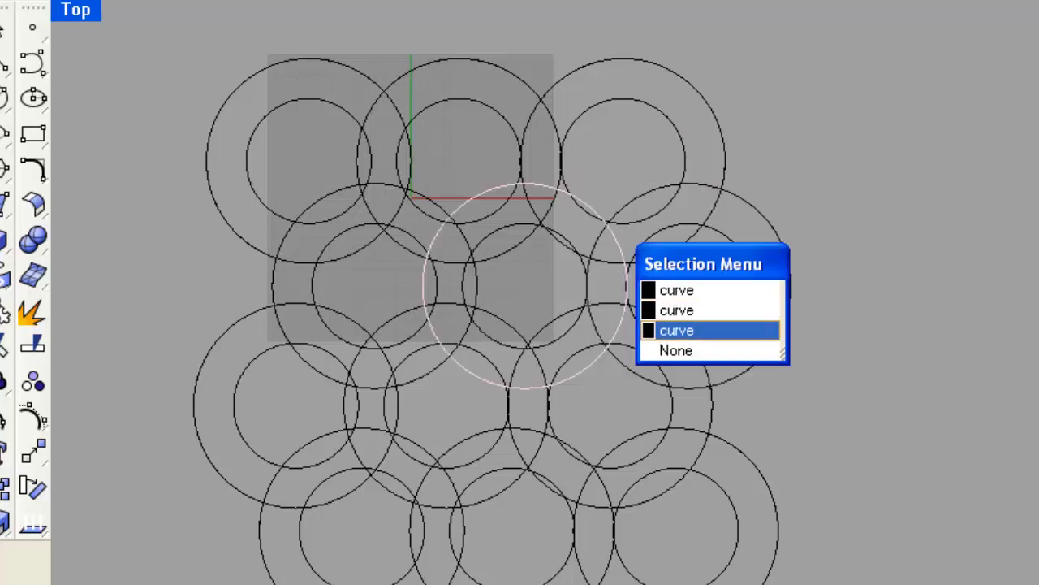
{"action": "key", "text": "Return"}
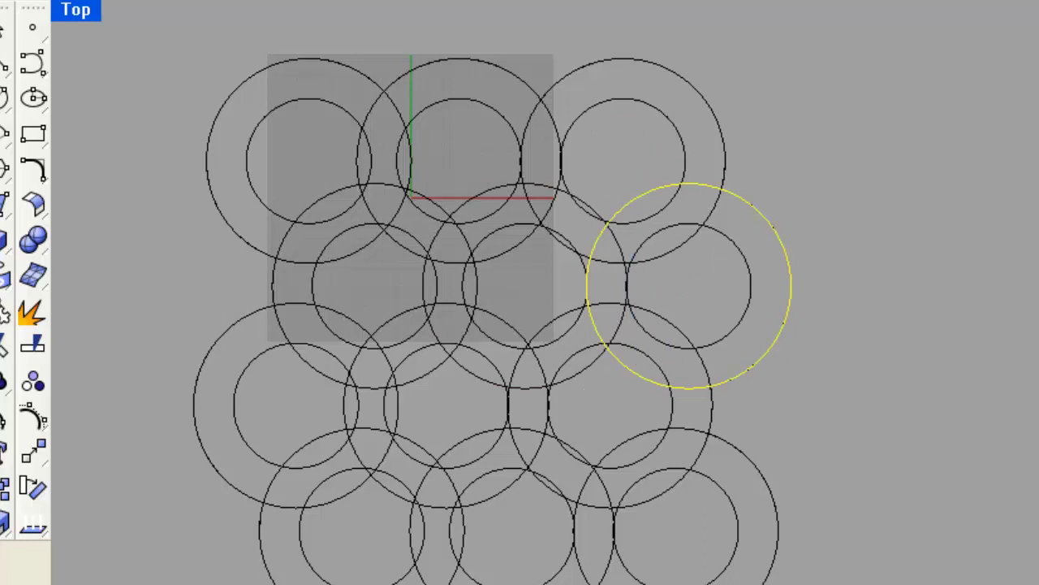
{"action": "key", "text": "Escape"}
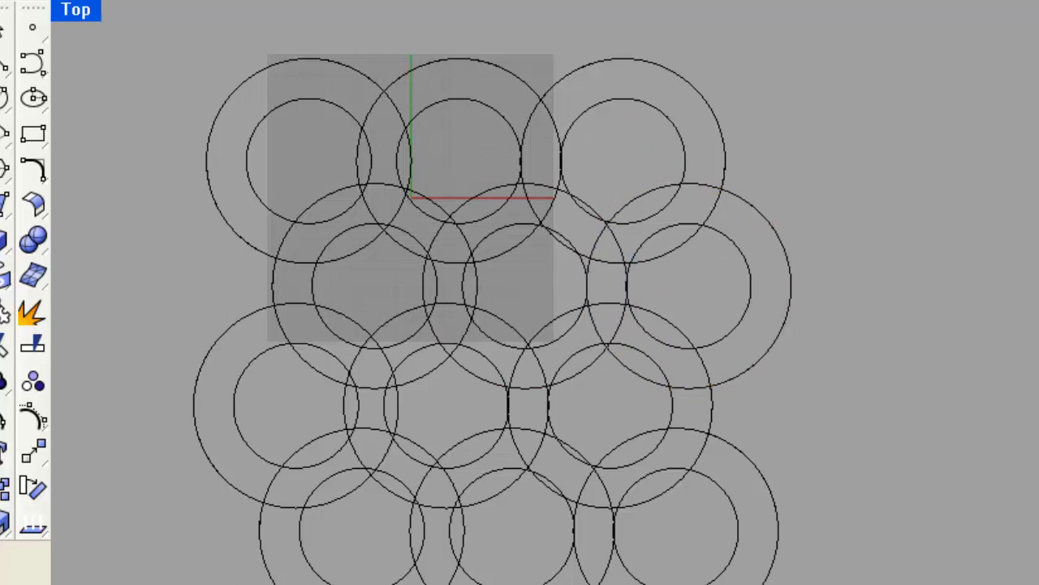
Select the second row's rightmost large circle, add the top row's rightmost small circle, and clear the selection
{"action": "left_click", "coordinate": [791, 286]}
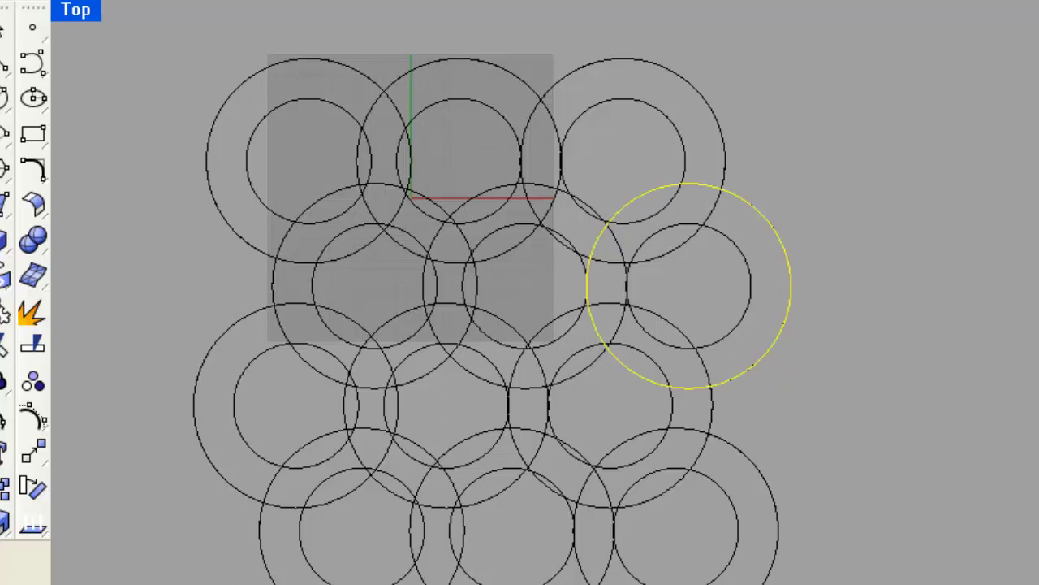
{"action": "left_click", "coordinate": [685, 161], "text": "shift"}
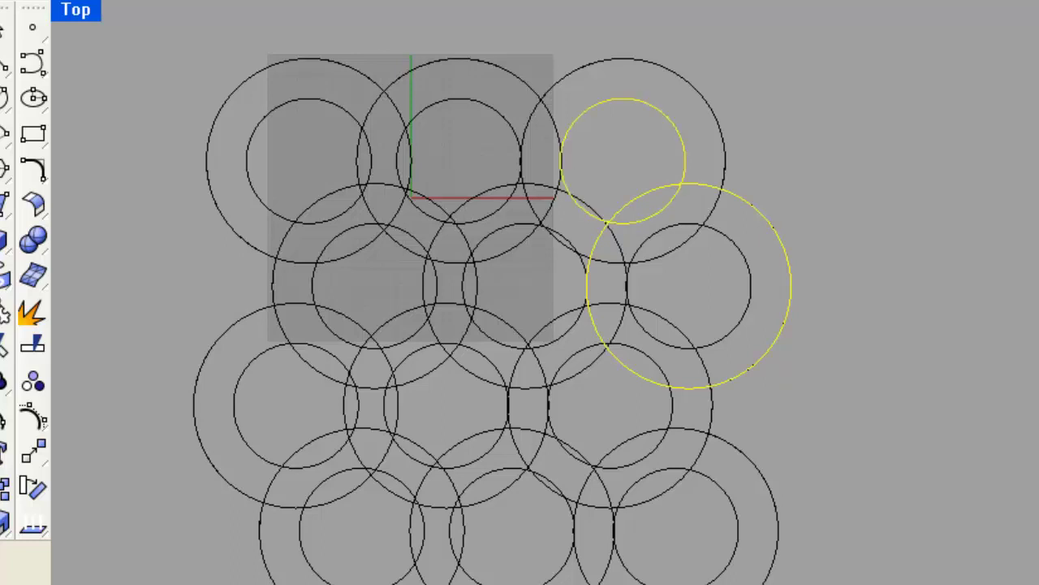
{"action": "key", "text": "Escape"}
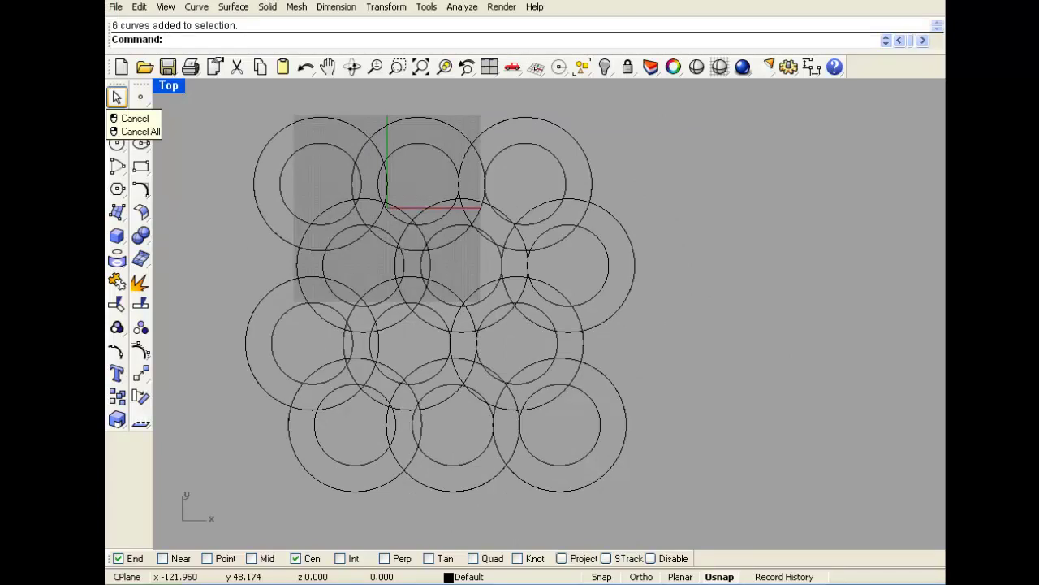
Delete all circles and the combined outline, and restore the four-viewport layout
{"action": "scroll", "coordinate": [489, 408], "scroll_direction": "down", "scroll_amount": 2}
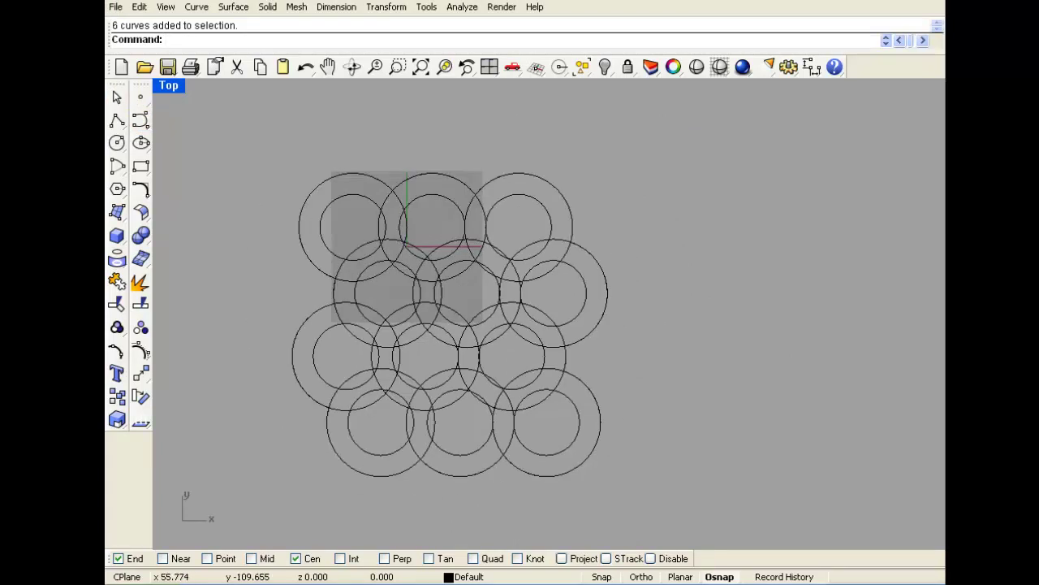
{"action": "left_click_drag", "start_coordinate": [296, 216], "coordinate": [631, 466]}
{"action": "key", "text": "Delete"}
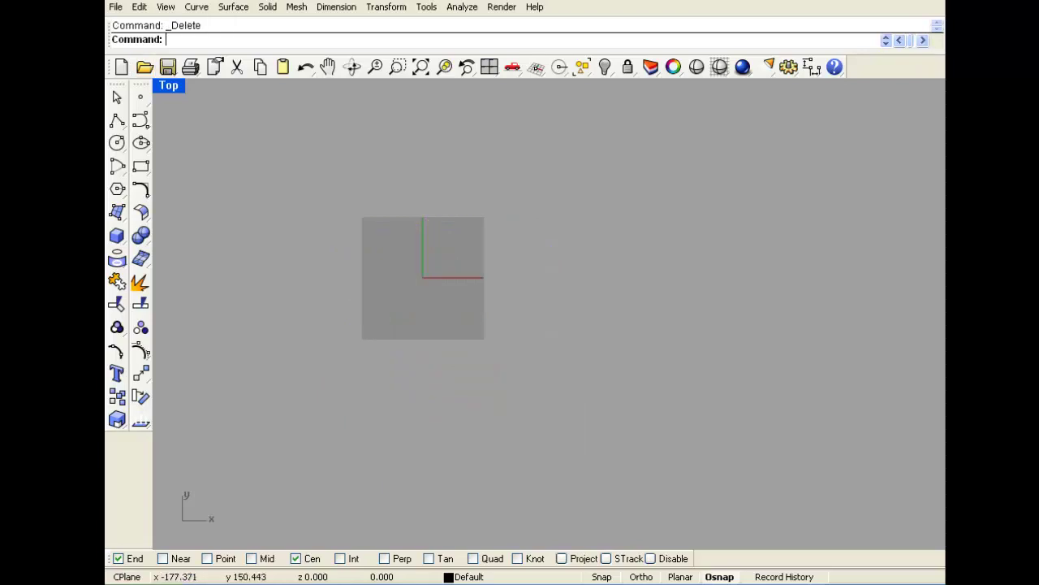
{"action": "left_click", "coordinate": [489, 66]}
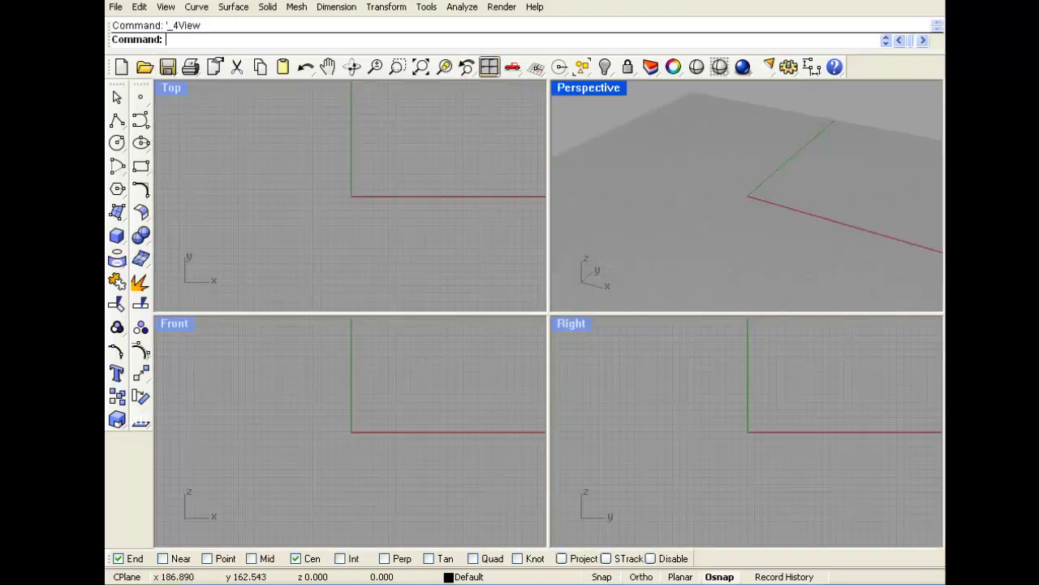
Draw a 10-turn helix on a vertical axis from the origin, about 14 units high with a radius of about 5
{"action": "left_click", "coordinate": [196, 7]}
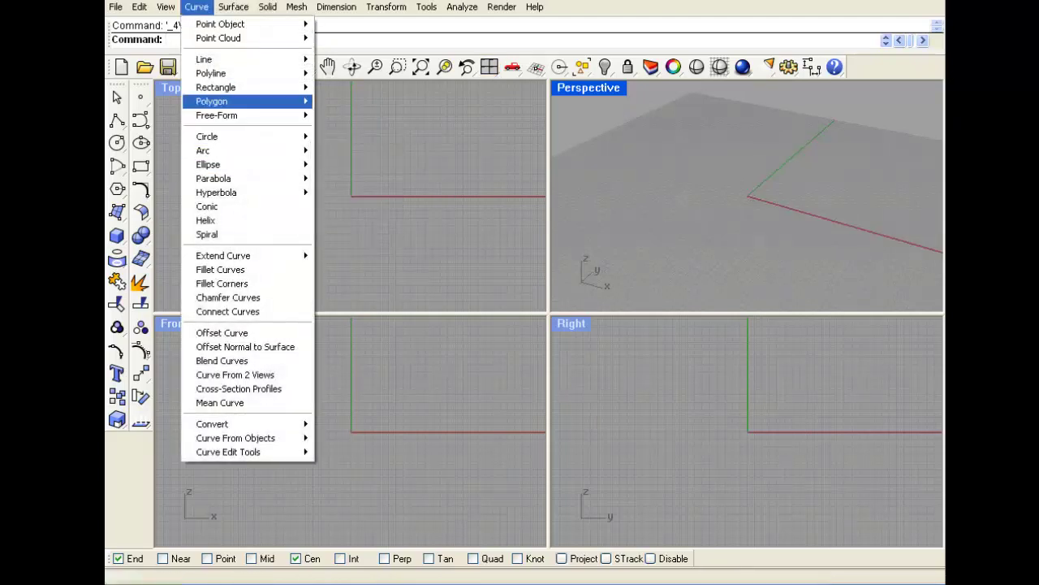
{"action": "mouse_move", "coordinate": [244, 101]}
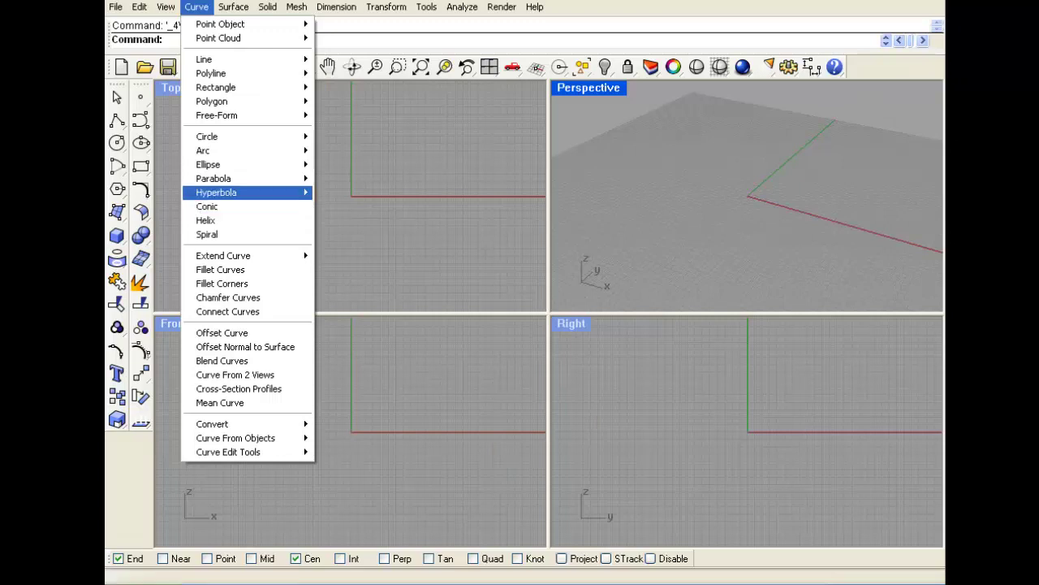
{"action": "mouse_move", "coordinate": [243, 164]}
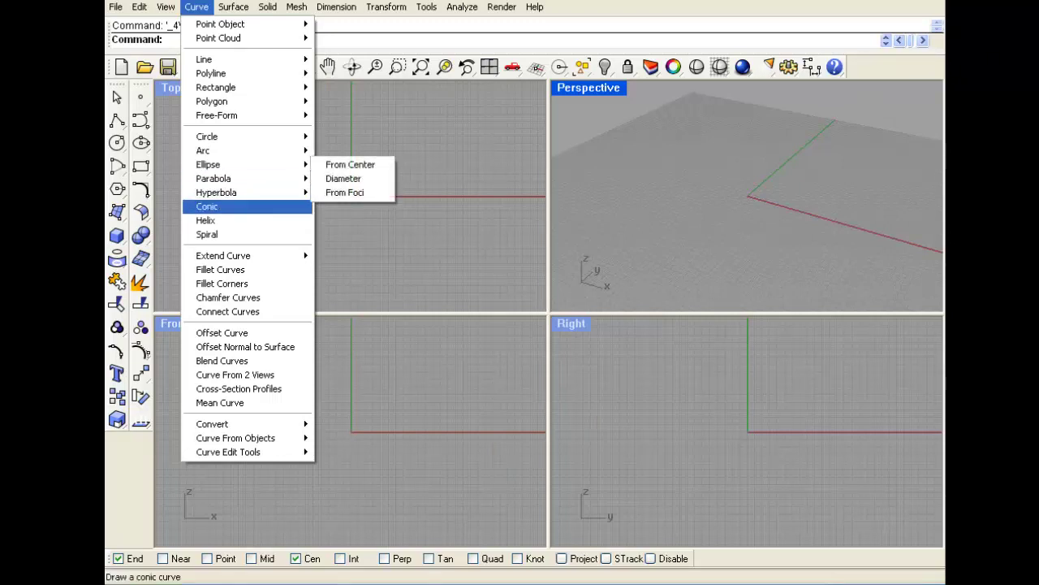
{"action": "left_click", "coordinate": [206, 220]}
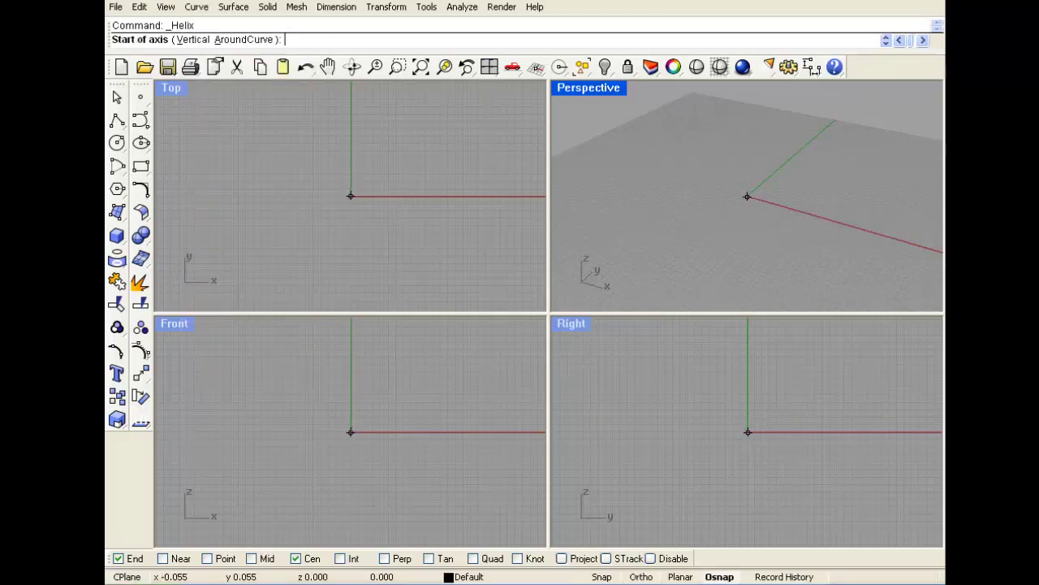
{"action": "left_click", "coordinate": [350, 196]}
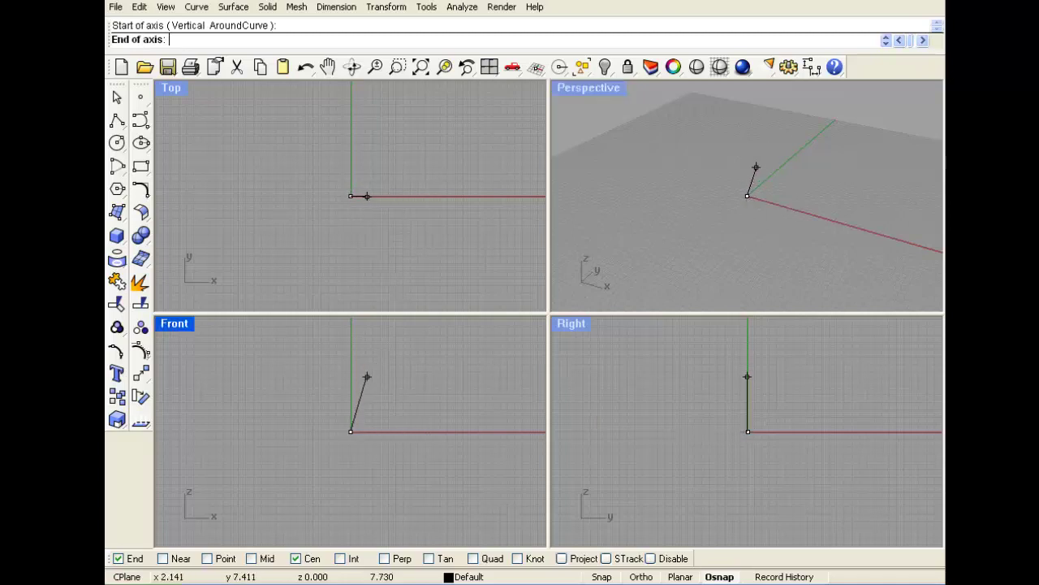
{"action": "left_click", "coordinate": [350, 326]}
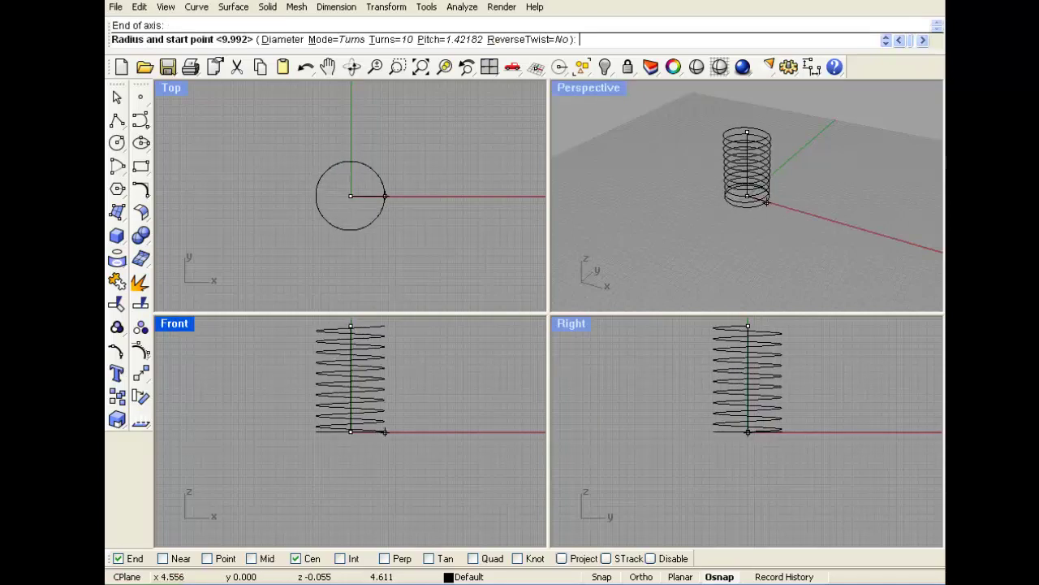
{"action": "left_click", "coordinate": [388, 431]}
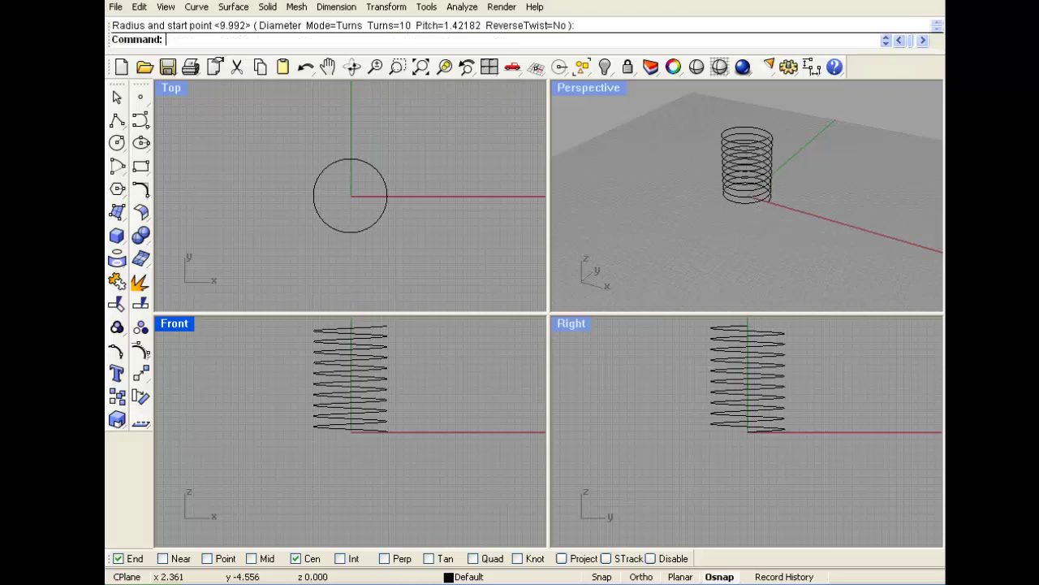
Draw a 15-turn spiral beside the helix on a vertical axis about 16 units high, with radii of about 4.2 at the base and 6.6 at the top
{"action": "left_click", "coordinate": [197, 6]}
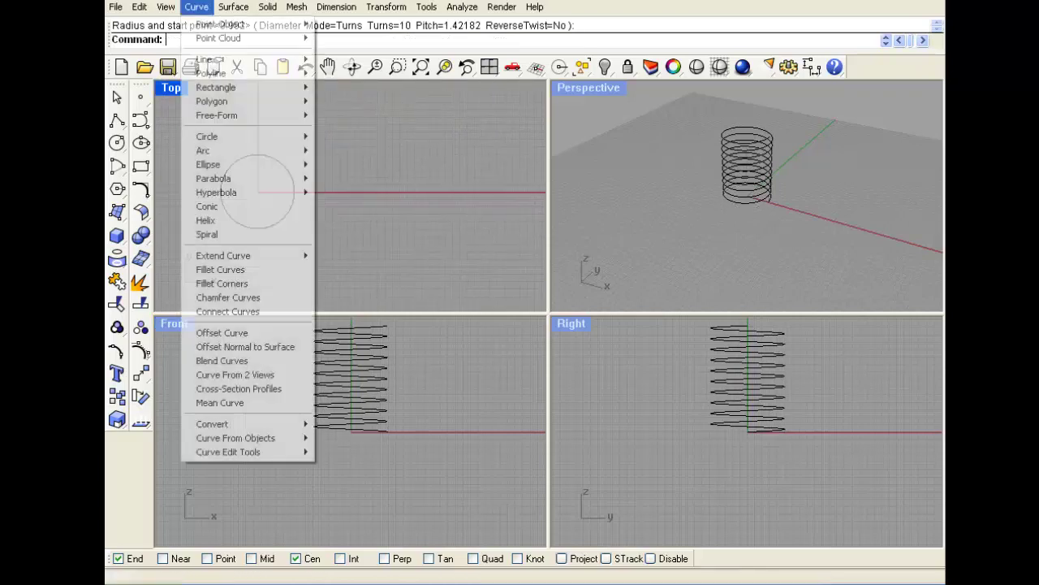
{"action": "left_click", "coordinate": [207, 234]}
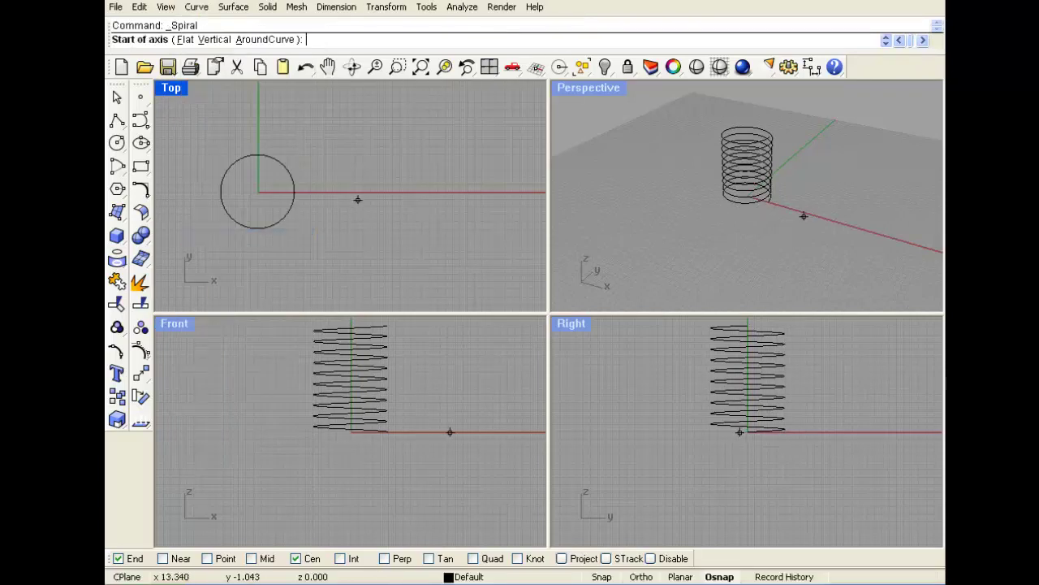
{"action": "left_click", "coordinate": [381, 191]}
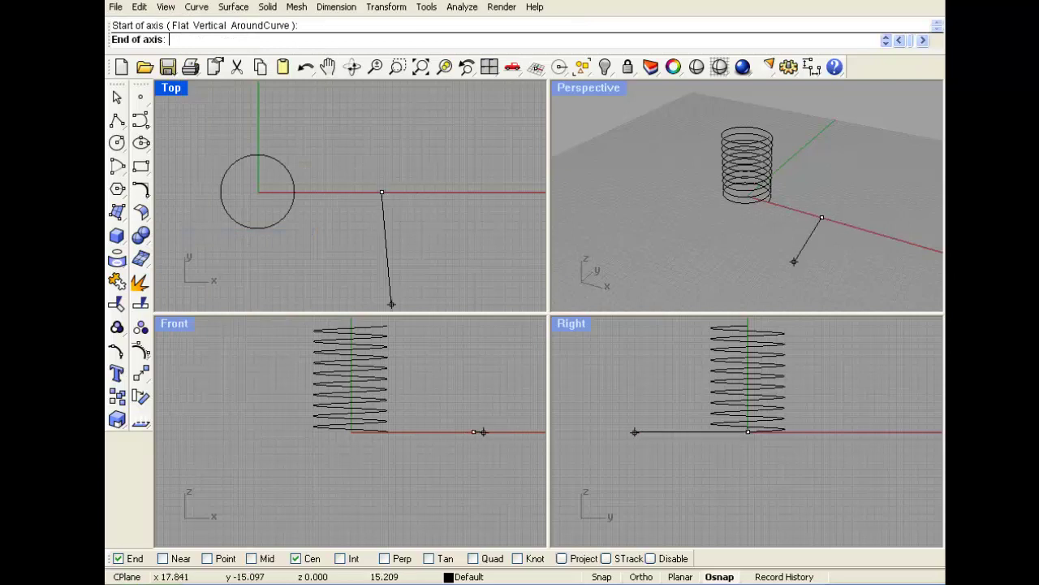
{"action": "scroll", "coordinate": [459, 413], "scroll_direction": "down", "scroll_amount": 2}
{"action": "right_click_drag", "start_coordinate": [466, 406], "coordinate": [352, 459]}
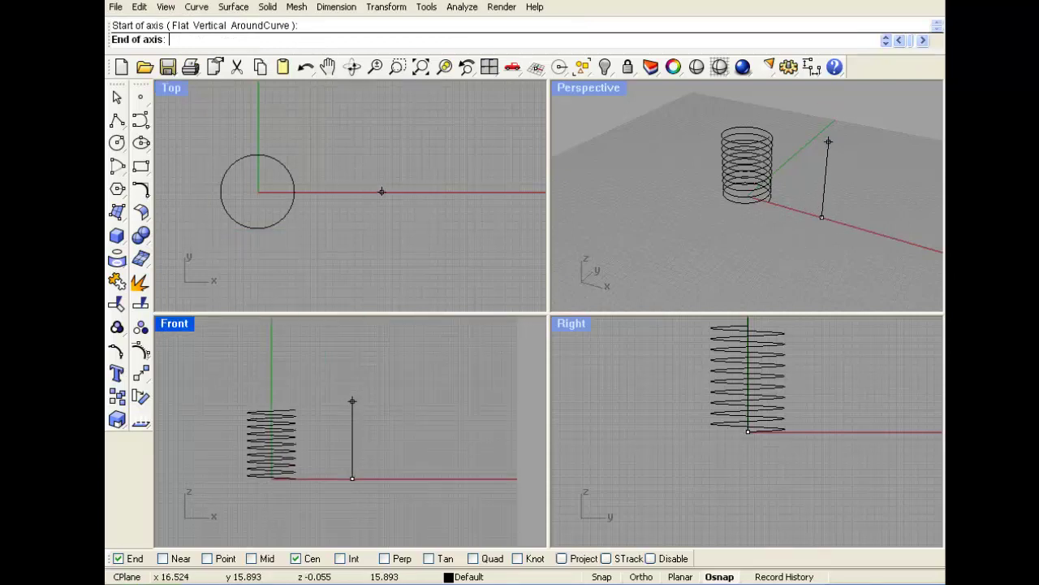
{"action": "left_click", "coordinate": [352, 401]}
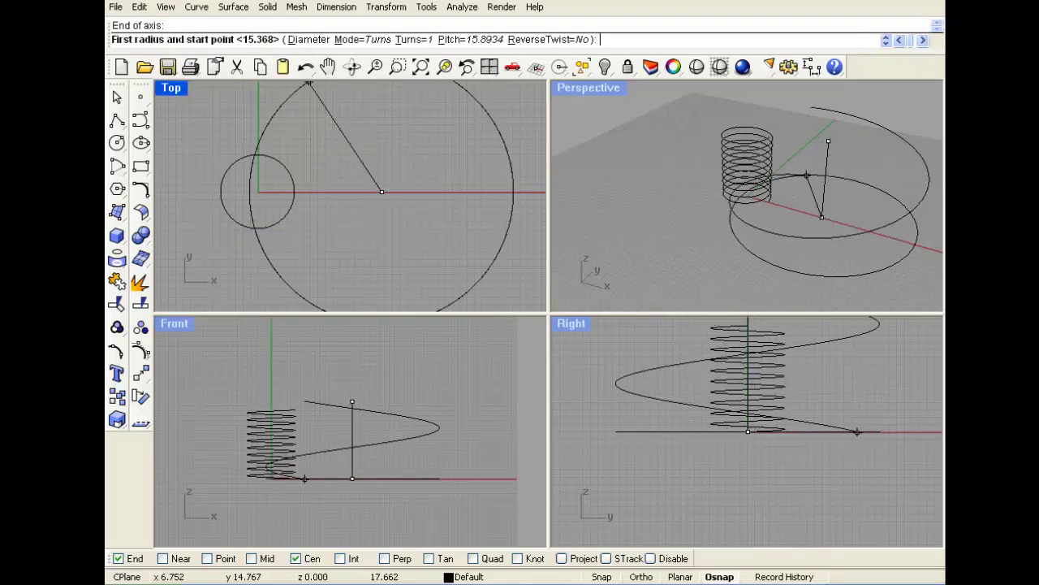
{"action": "left_click", "coordinate": [414, 39]}
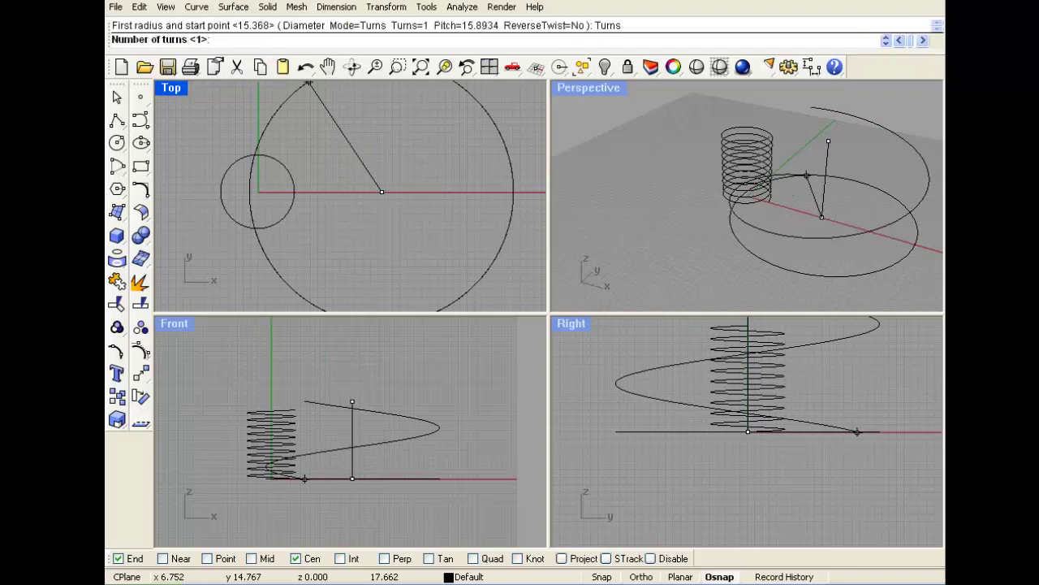
{"action": "key", "text": "Return"}
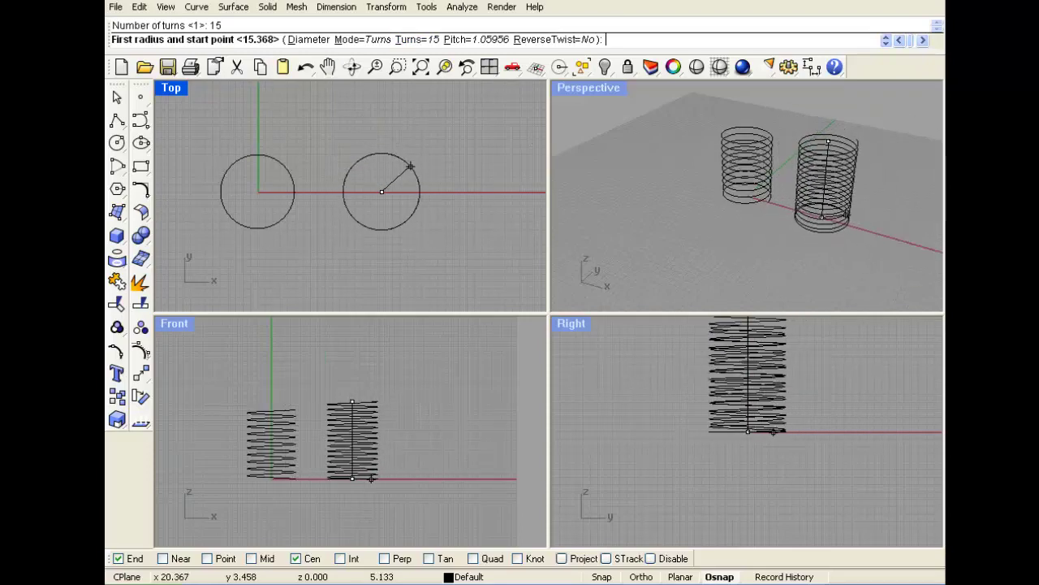
{"action": "left_click", "coordinate": [406, 167]}
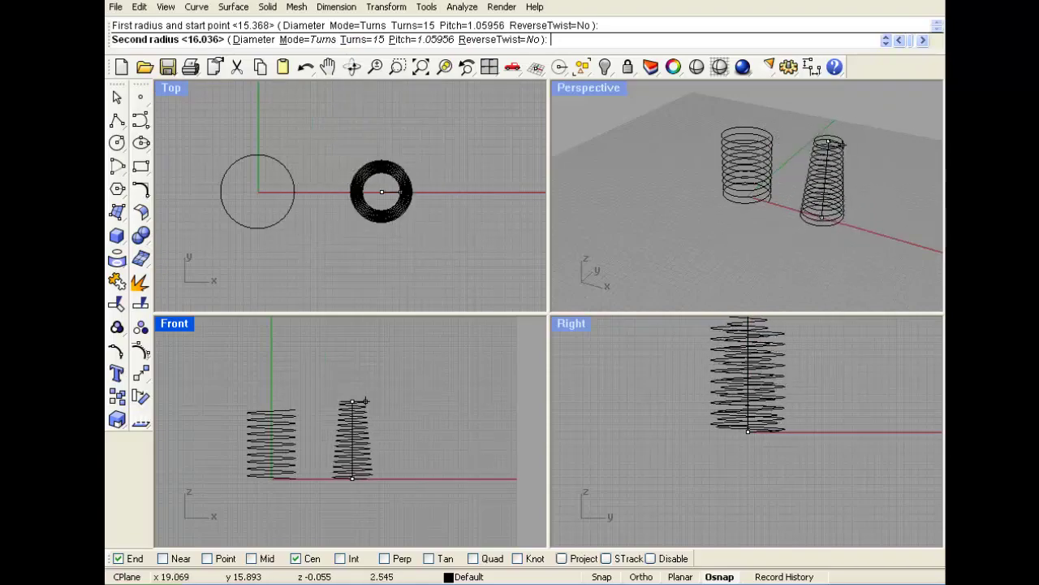
{"action": "left_click", "coordinate": [349, 234]}
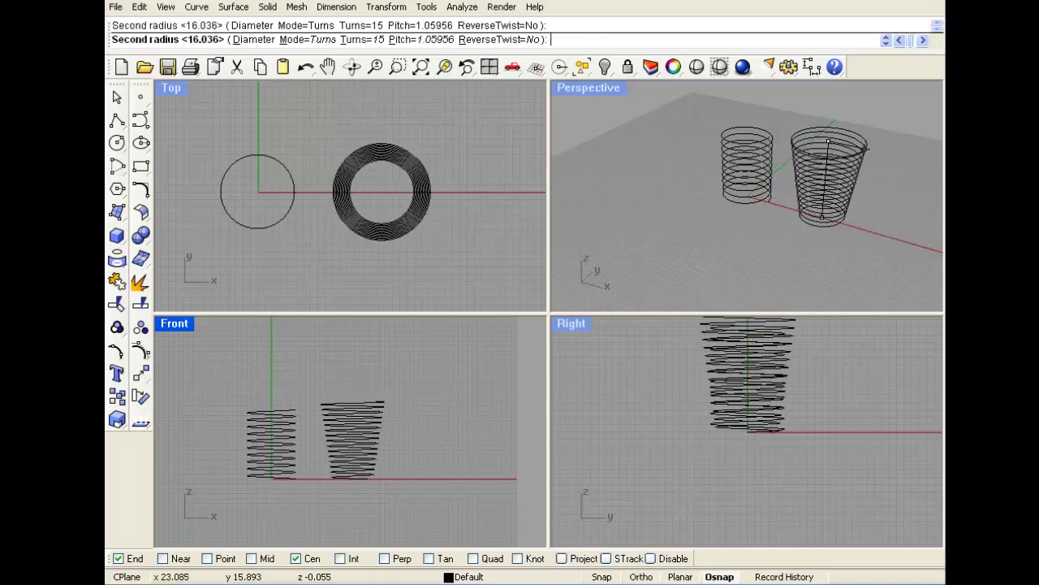
Inspect the helix and the spiral in perspective, and delete both curves
{"action": "right_click_drag", "start_coordinate": [621, 178], "coordinate": [697, 201]}
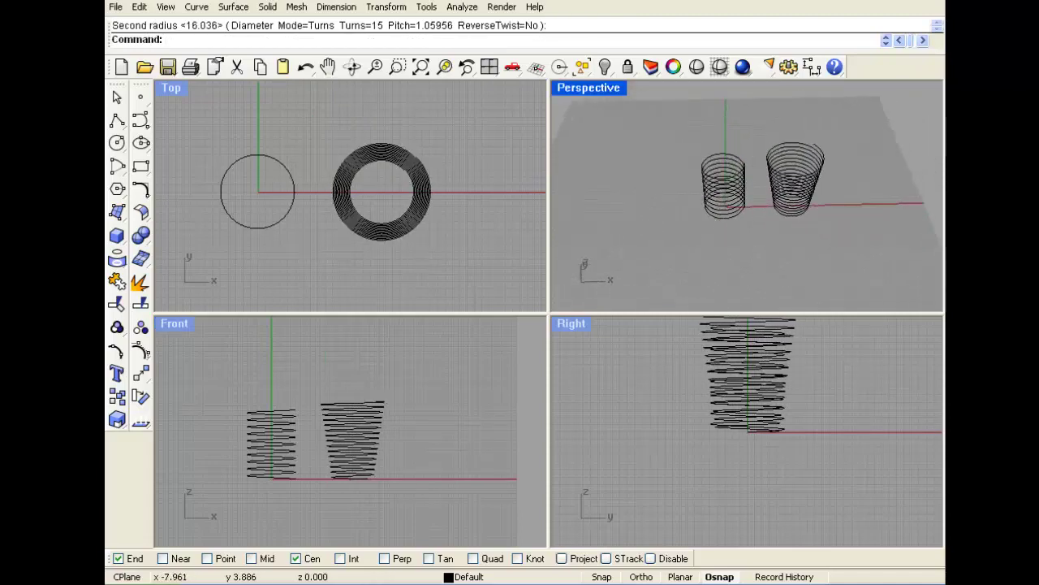
{"action": "scroll", "coordinate": [789, 229], "scroll_direction": "up", "scroll_amount": 5}
{"action": "right_click_drag", "start_coordinate": [791, 225], "coordinate": [755, 203]}
{"action": "scroll", "coordinate": [743, 195], "scroll_direction": "up", "scroll_amount": 1}
{"action": "scroll", "coordinate": [727, 188], "scroll_direction": "down", "scroll_amount": 6}
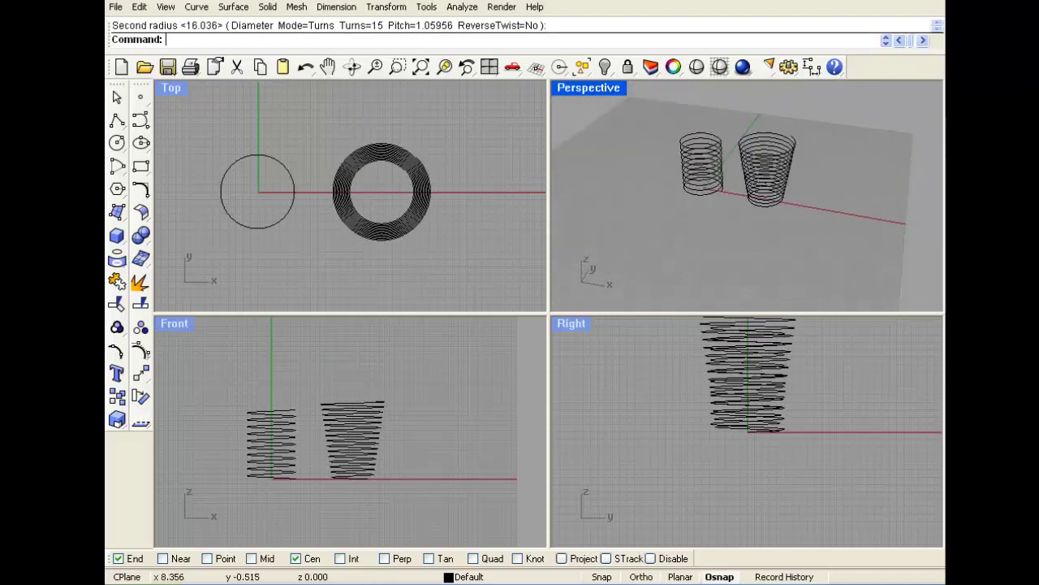
{"action": "scroll", "coordinate": [727, 189], "scroll_direction": "up", "scroll_amount": 5}
{"action": "left_click_drag", "start_coordinate": [810, 248], "coordinate": [676, 157]}
{"action": "key", "text": "Delete"}
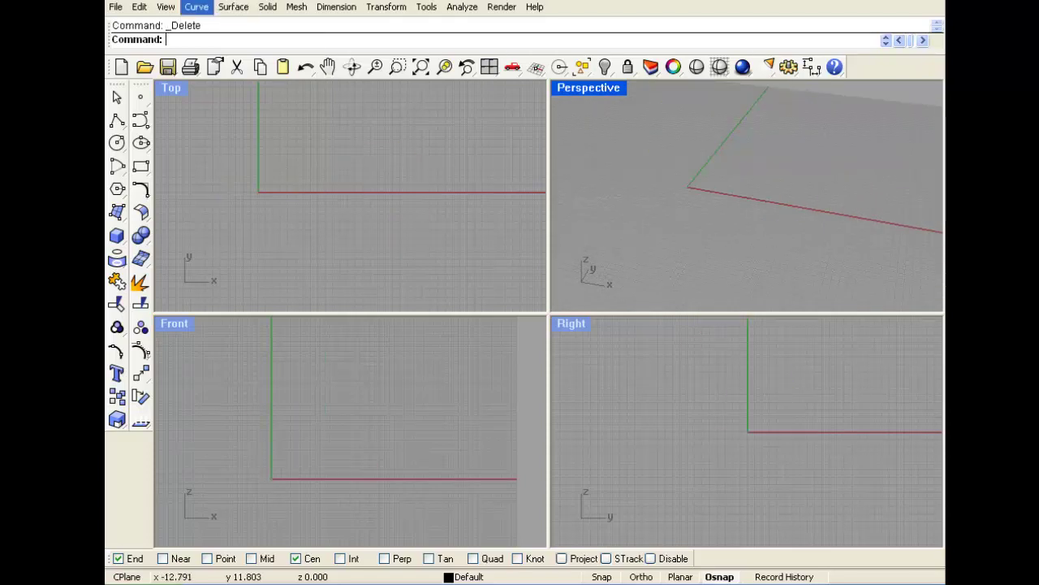
Start a new helix with a vertical axis about 24 units high from the origin
{"action": "left_click", "coordinate": [197, 7]}
{"action": "left_click", "coordinate": [205, 220]}
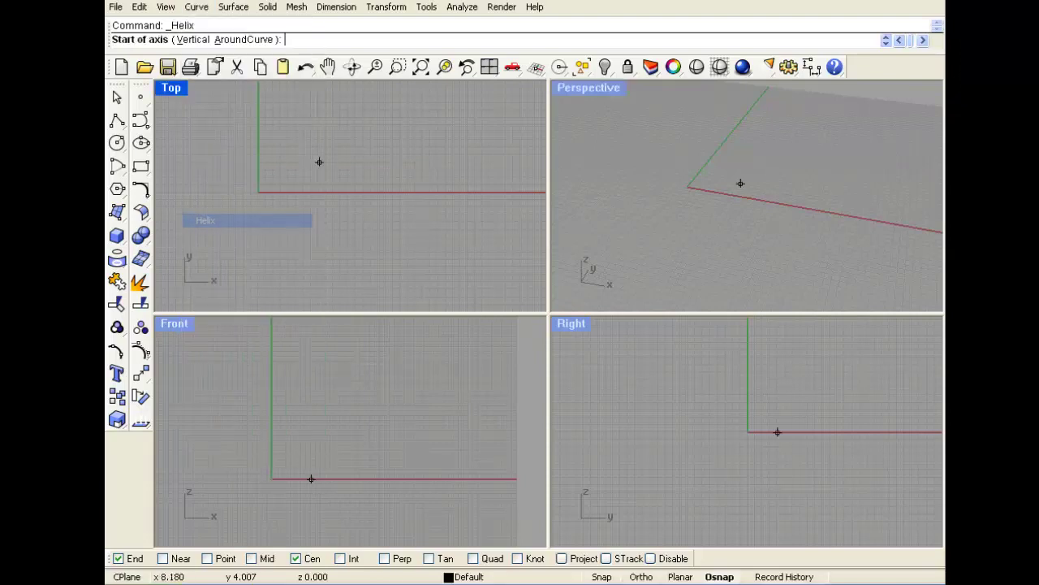
{"action": "left_click", "coordinate": [270, 479]}
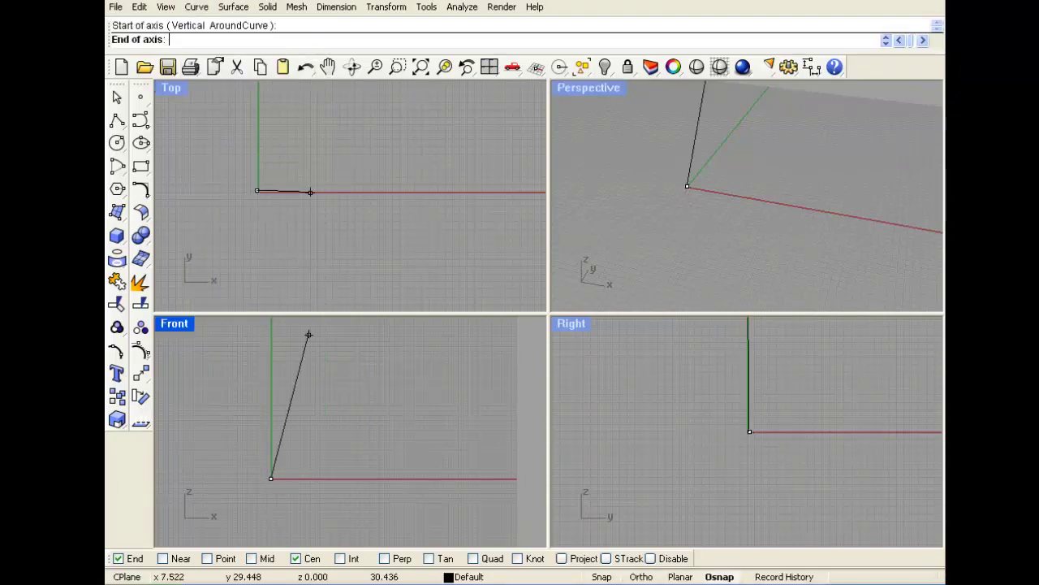
{"action": "left_click", "coordinate": [271, 363]}
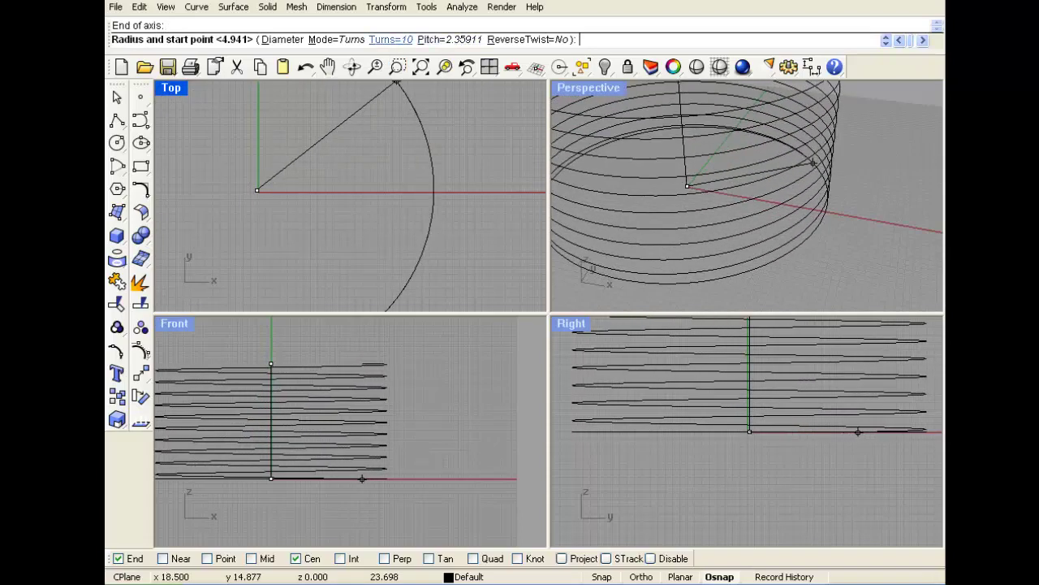
Try the helix with 5 turns and with a pitch of 30
{"action": "left_click", "coordinate": [392, 39]}
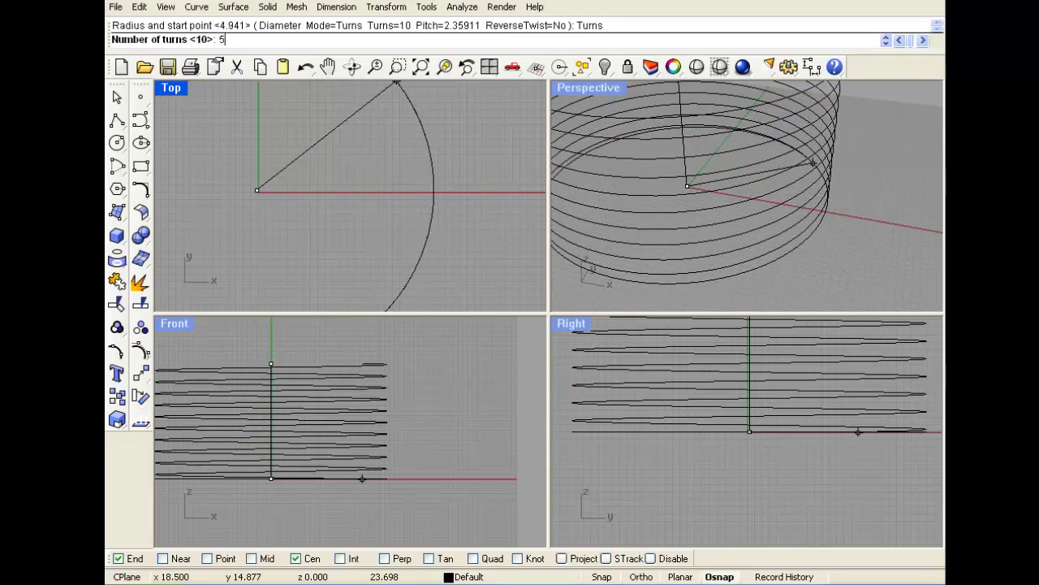
{"action": "type", "text": "5"}
{"action": "key", "text": "Return"}
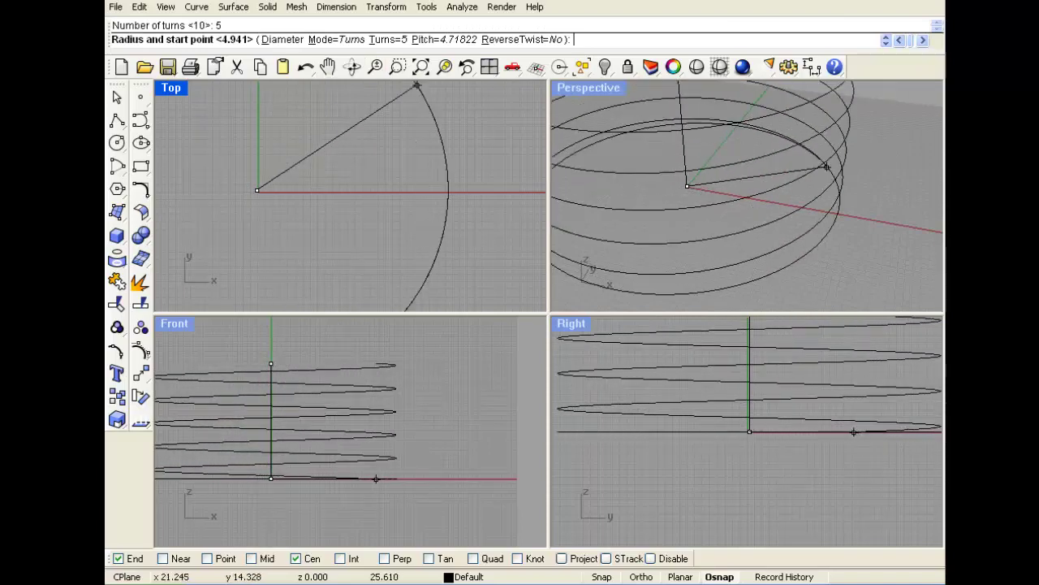
{"action": "left_click", "coordinate": [448, 39]}
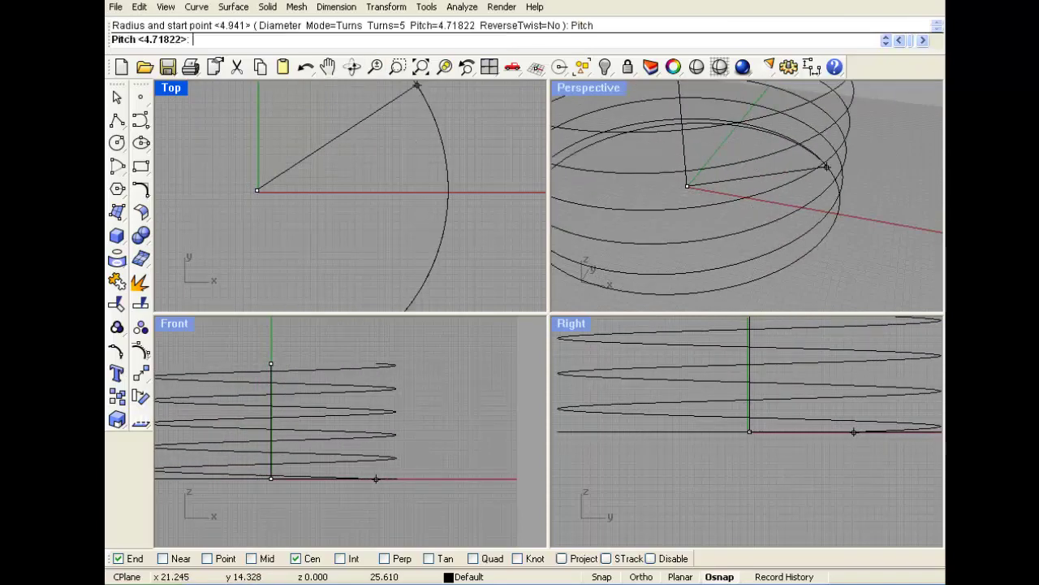
{"action": "type", "text": "30"}
{"action": "key", "text": "Return"}
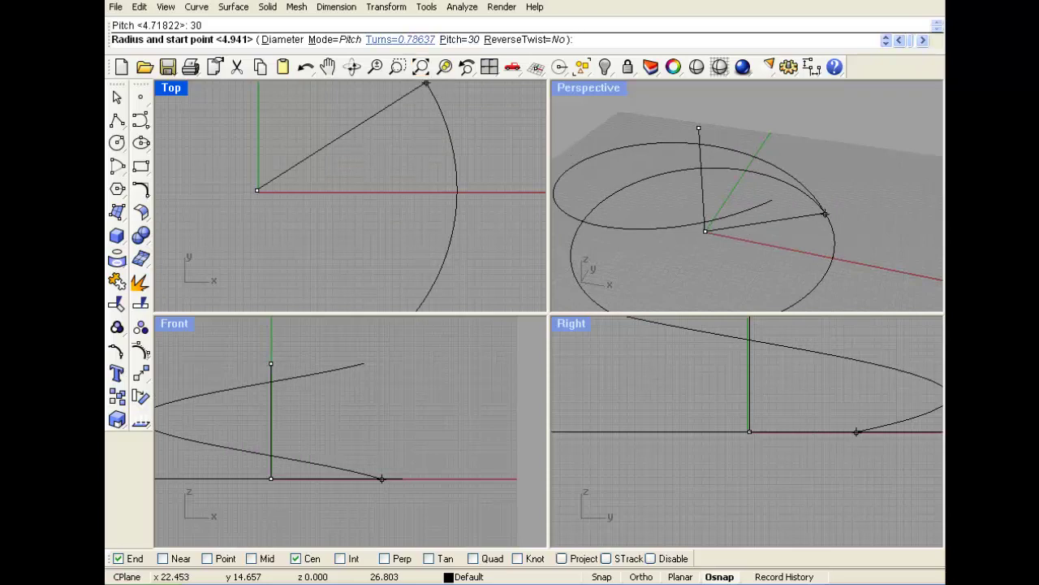
Set the helix to 6 turns and place its radius and start point on the x-axis
{"action": "left_click", "coordinate": [400, 39]}
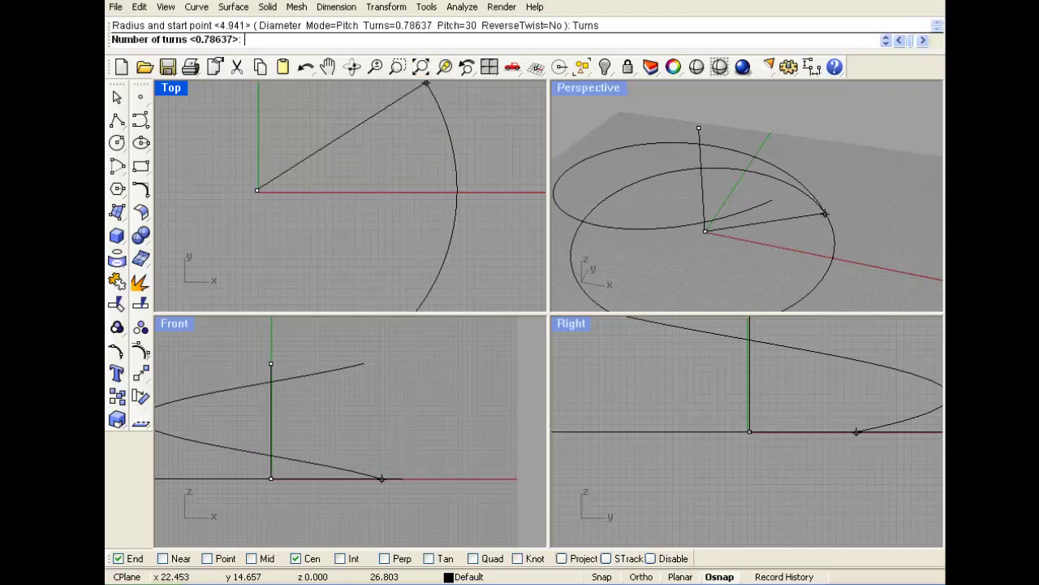
{"action": "key", "text": "Return"}
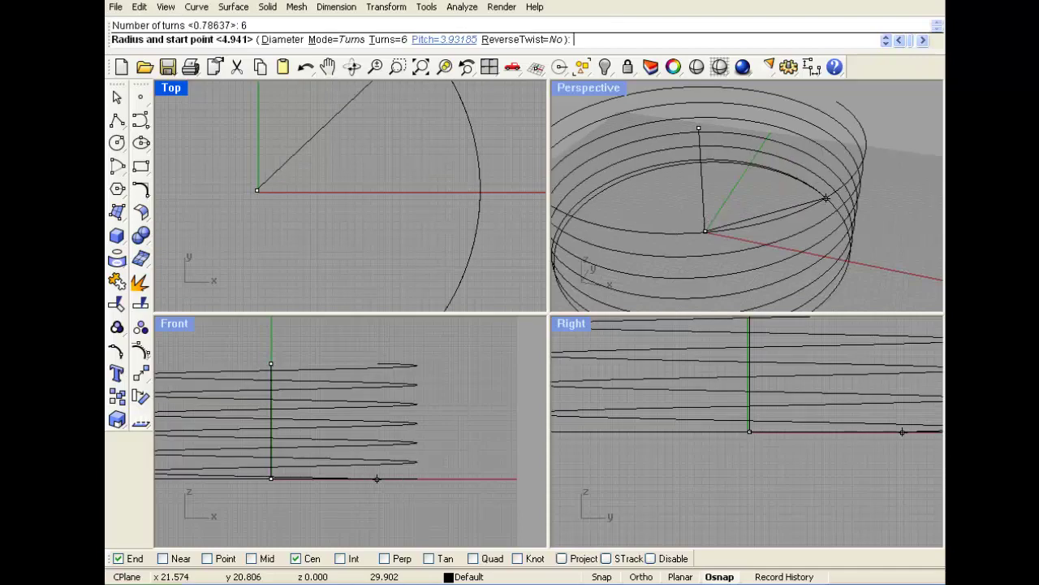
{"action": "left_click", "coordinate": [330, 479]}
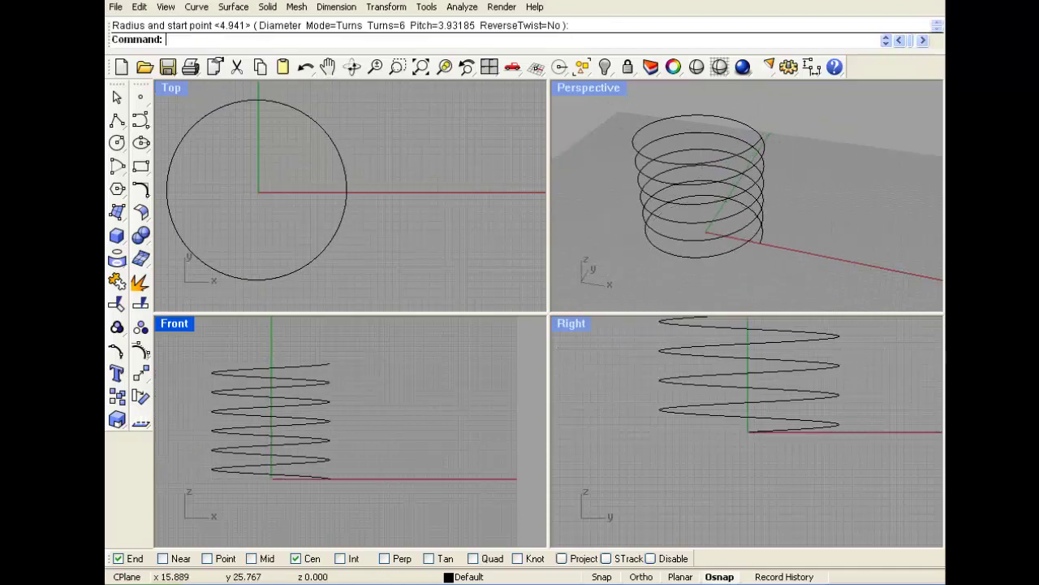
Start a spiral beside the helix, with a vertical axis about 27 units high rising from the x-axis
{"action": "right_click_drag", "start_coordinate": [608, 245], "coordinate": [631, 241]}
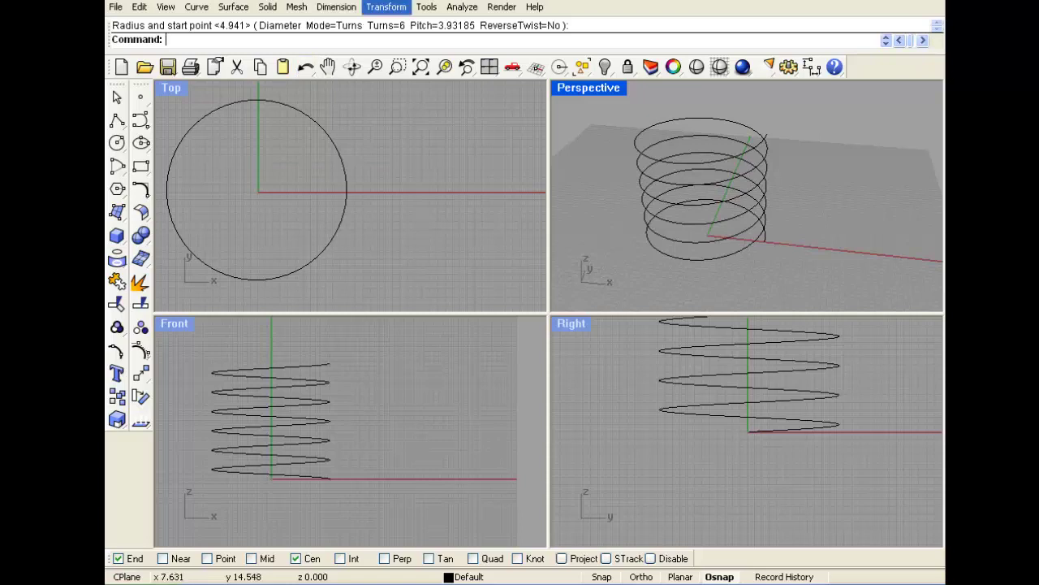
{"action": "left_click", "coordinate": [197, 7]}
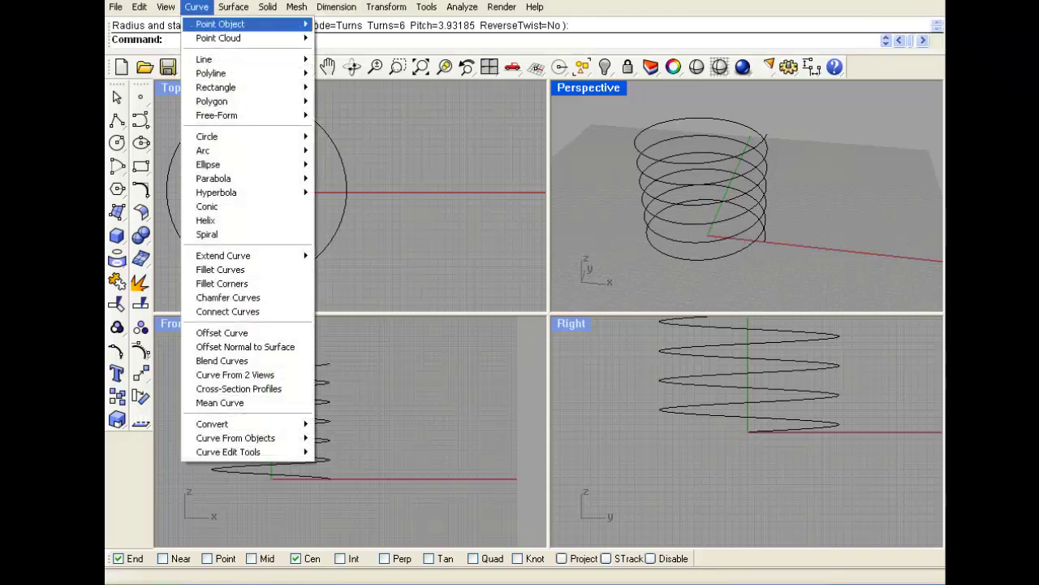
{"action": "mouse_move", "coordinate": [235, 438]}
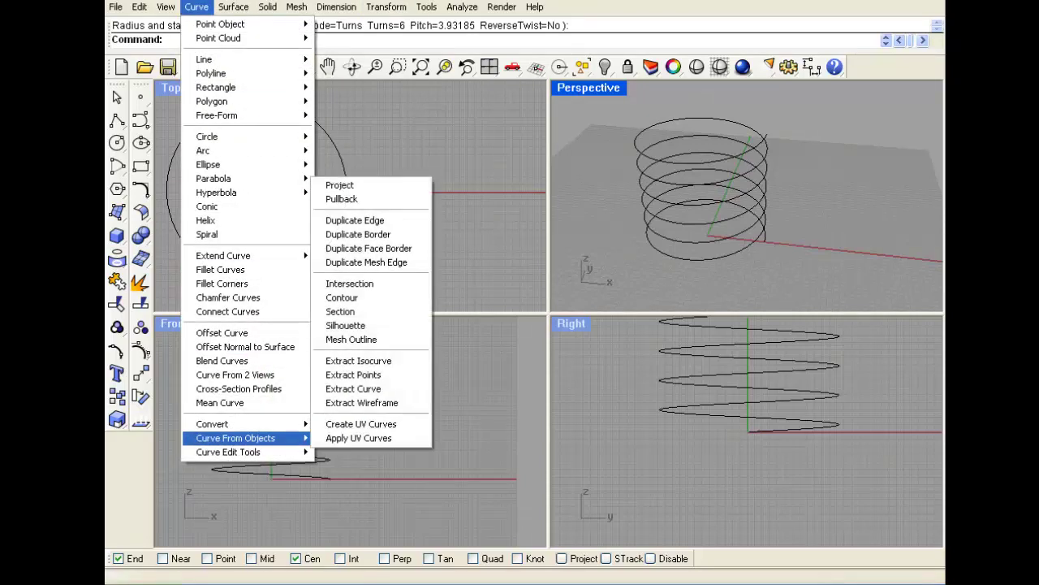
{"action": "left_click", "coordinate": [207, 234]}
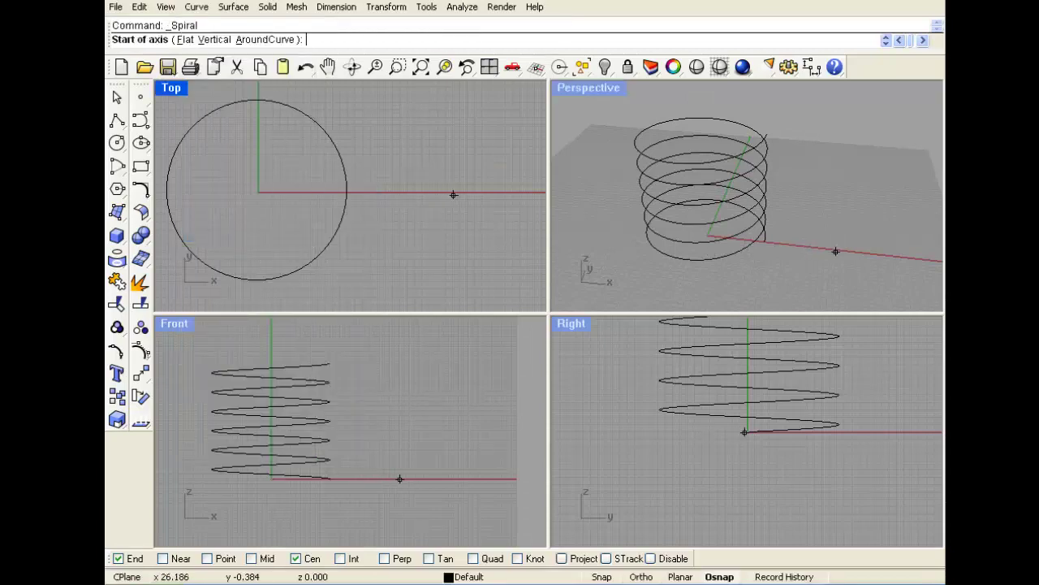
{"action": "left_click", "coordinate": [406, 479]}
{"action": "left_click", "coordinate": [406, 349]}
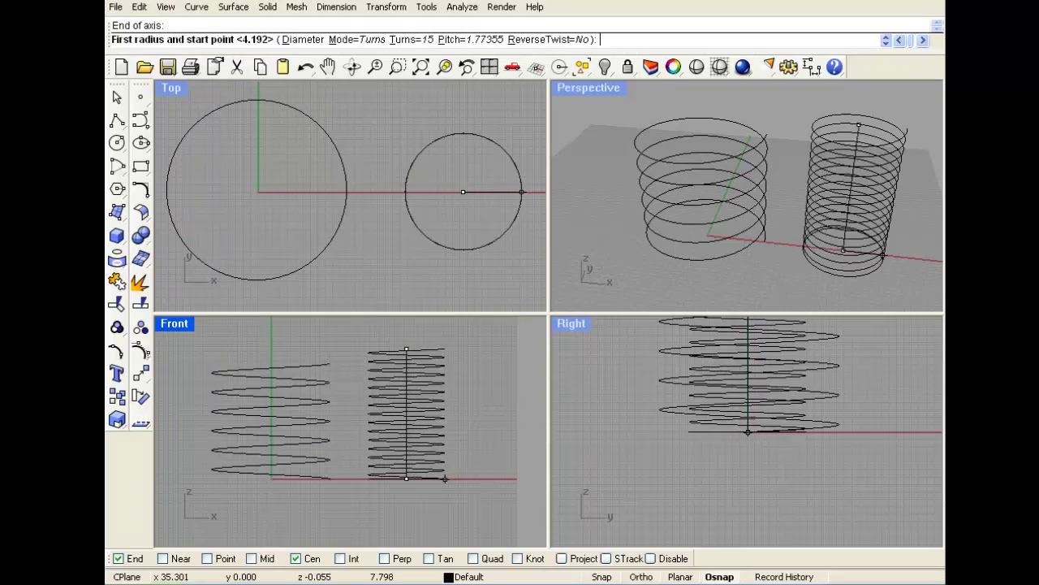
Give the spiral 9 turns, a smaller base radius, and a top radius of about 26 units so it widens upward
{"action": "left_click", "coordinate": [411, 40]}
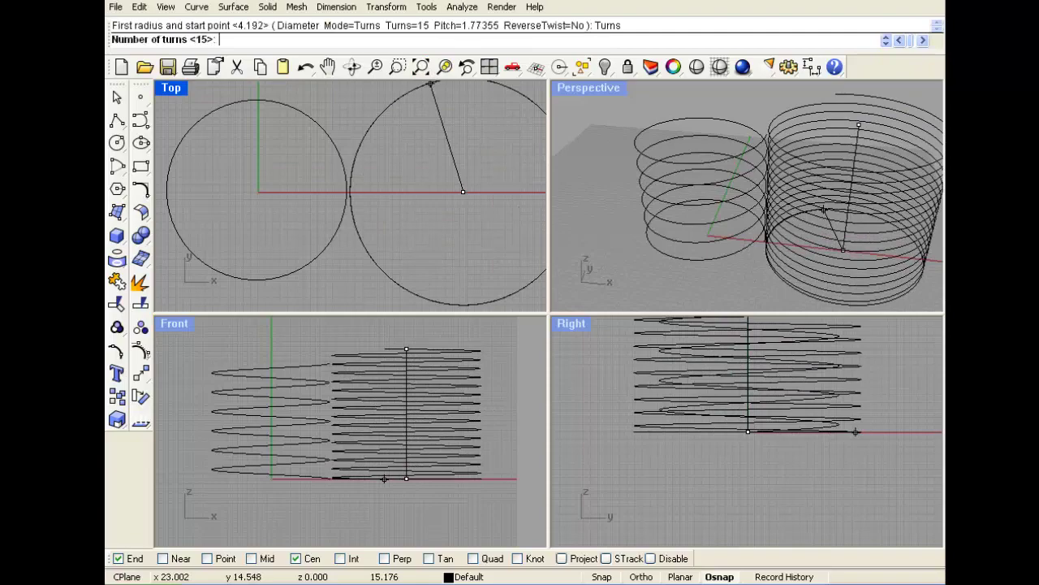
{"action": "type", "text": "9"}
{"action": "key", "text": "Return"}
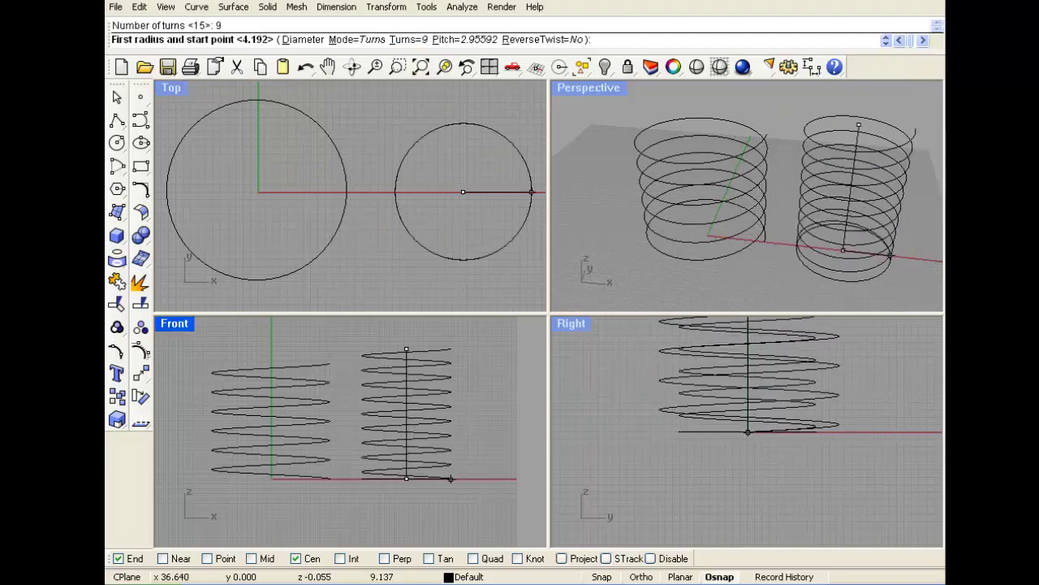
{"action": "left_click", "coordinate": [459, 479]}
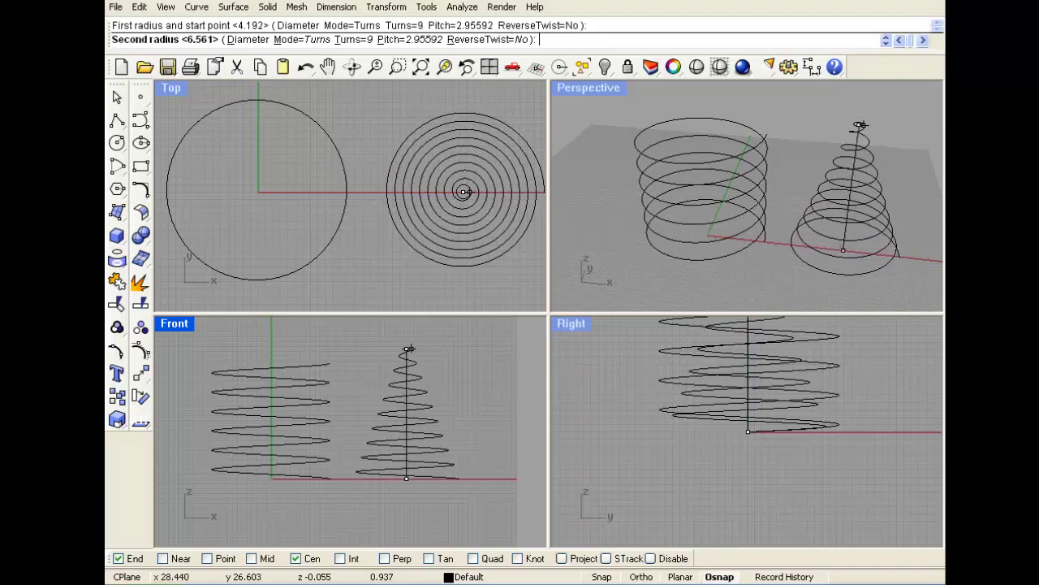
{"action": "scroll", "coordinate": [410, 349], "scroll_direction": "down", "scroll_amount": 2}
{"action": "scroll", "coordinate": [411, 348], "scroll_direction": "down", "scroll_amount": 1}
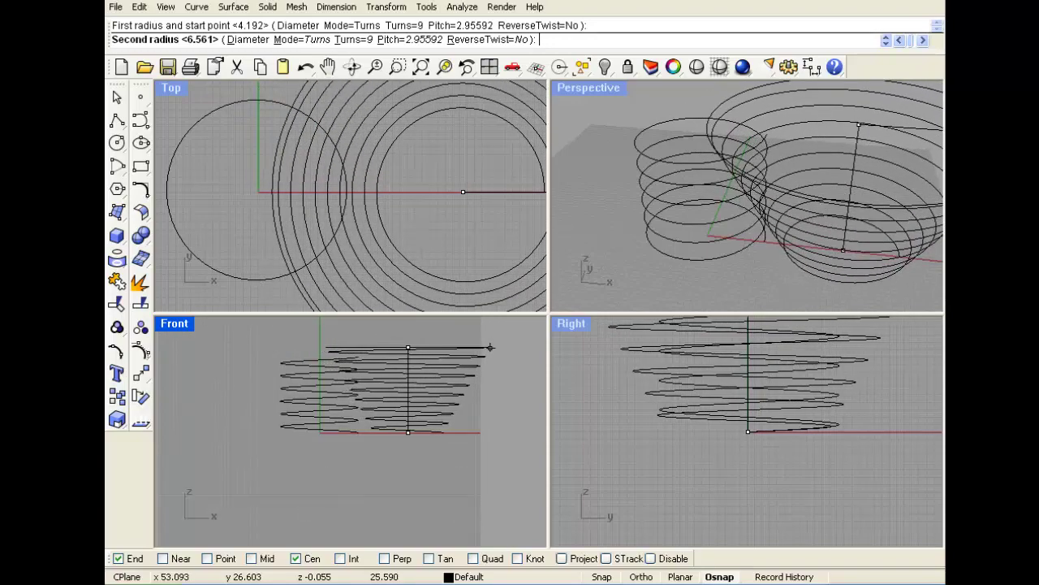
{"action": "left_click", "coordinate": [489, 348]}
Move the spiral along the positive x-axis, clear of the helix
{"action": "scroll", "coordinate": [335, 215], "scroll_direction": "down", "scroll_amount": 2}
{"action": "right_click_drag", "start_coordinate": [429, 268], "coordinate": [365, 242]}
{"action": "left_click_drag", "start_coordinate": [331, 246], "coordinate": [401, 248], "text": "shift"}
{"action": "scroll", "coordinate": [394, 248], "scroll_direction": "down", "scroll_amount": 2}
{"action": "scroll", "coordinate": [394, 244], "scroll_direction": "down", "scroll_amount": 1}
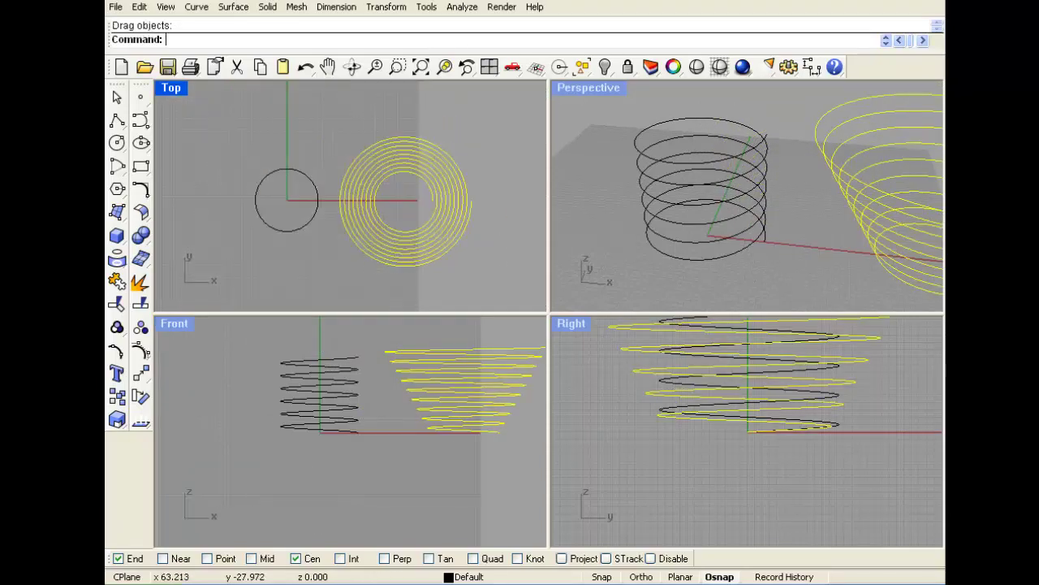
Delete the 6-turn helix, keep the spiral, and bring the whole spiral into the perspective view
{"action": "right_click_drag", "start_coordinate": [391, 246], "coordinate": [366, 224]}
{"action": "left_click", "coordinate": [302, 213]}
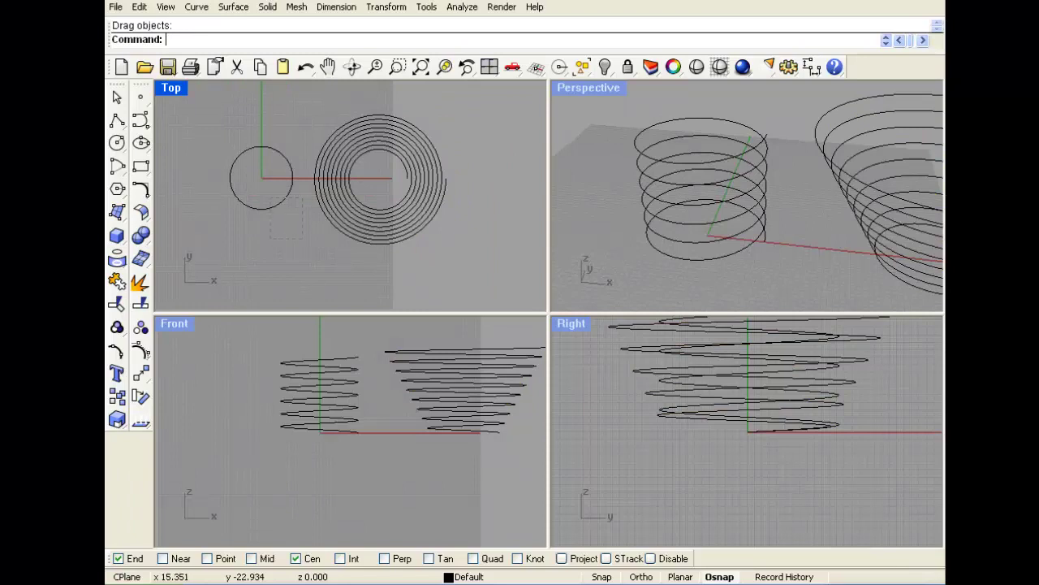
{"action": "left_click", "coordinate": [275, 207]}
{"action": "key", "text": "Delete"}
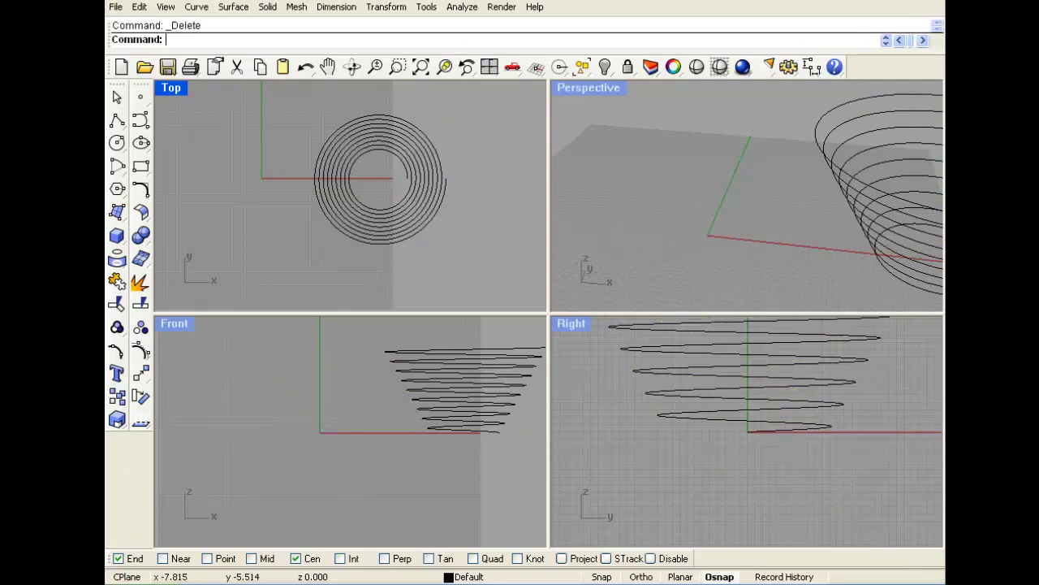
{"action": "scroll", "coordinate": [691, 235], "scroll_direction": "down", "scroll_amount": 2}
{"action": "mouse_move", "coordinate": [733, 241]}
{"action": "right_mouse_down"}
{"action": "mouse_move", "coordinate": [738, 196]}
{"action": "mouse_move", "coordinate": [738, 227]}
{"action": "right_mouse_up"}
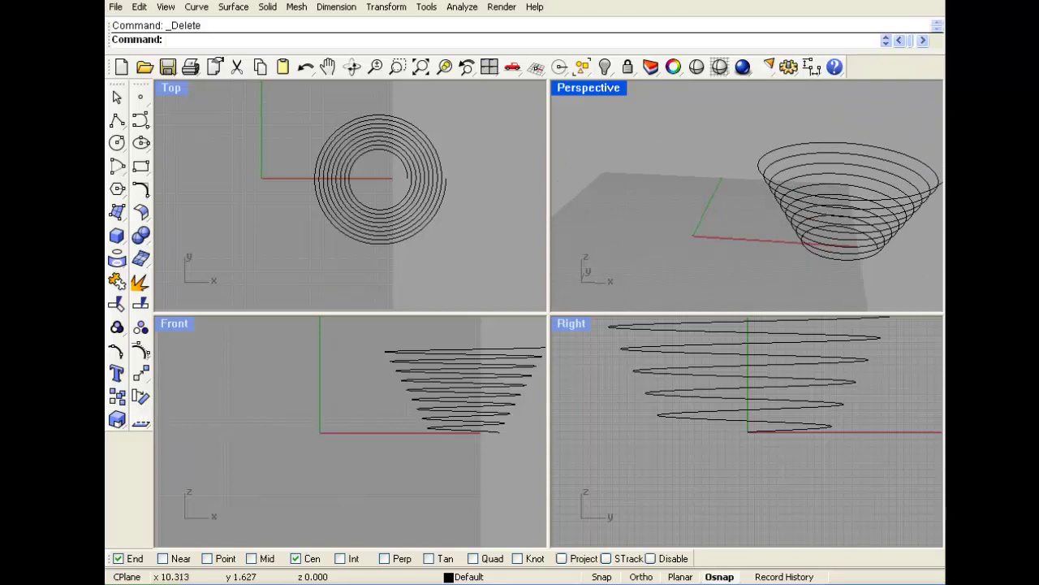
Create a flat four-corner surface in the top view that surrounds the whole spiral
{"action": "left_click", "coordinate": [117, 212]}
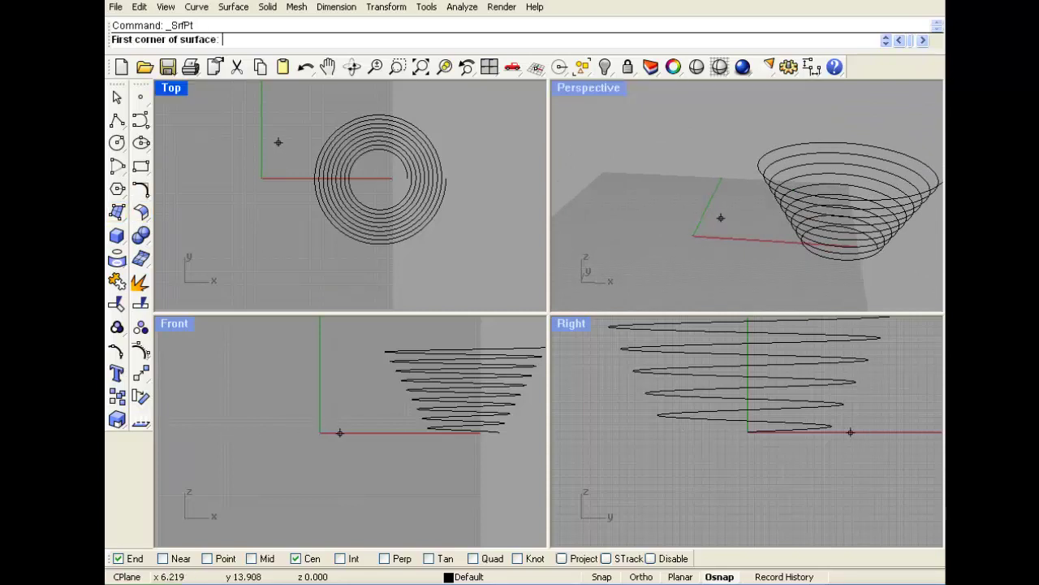
{"action": "left_click", "coordinate": [264, 101]}
{"action": "left_click", "coordinate": [488, 100]}
{"action": "left_click", "coordinate": [498, 268]}
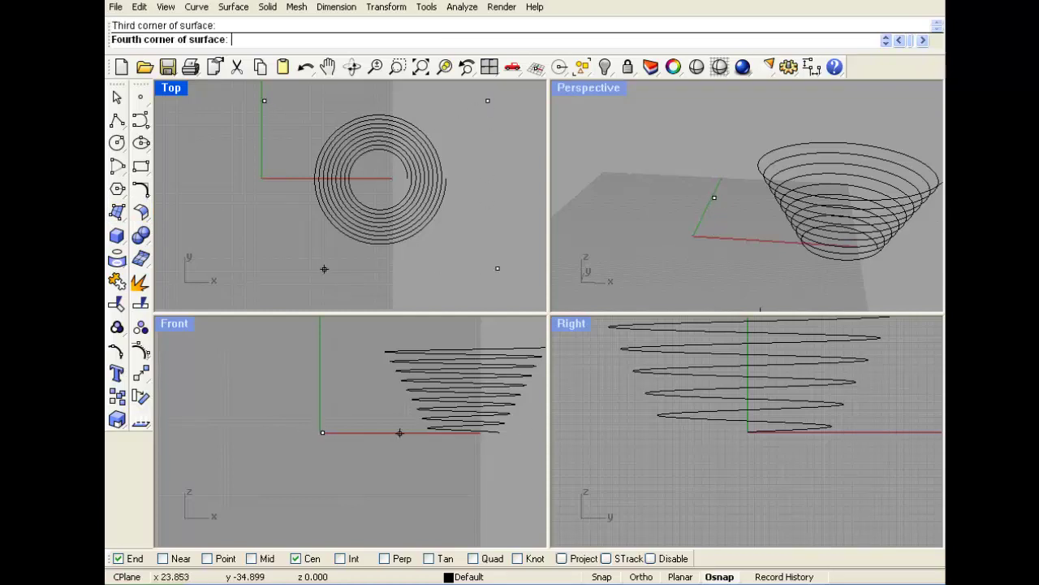
{"action": "left_click", "coordinate": [266, 272]}
Pull the spiral back onto the flat surface, then delete the original three-dimensional spiral
{"action": "left_click", "coordinate": [196, 6]}
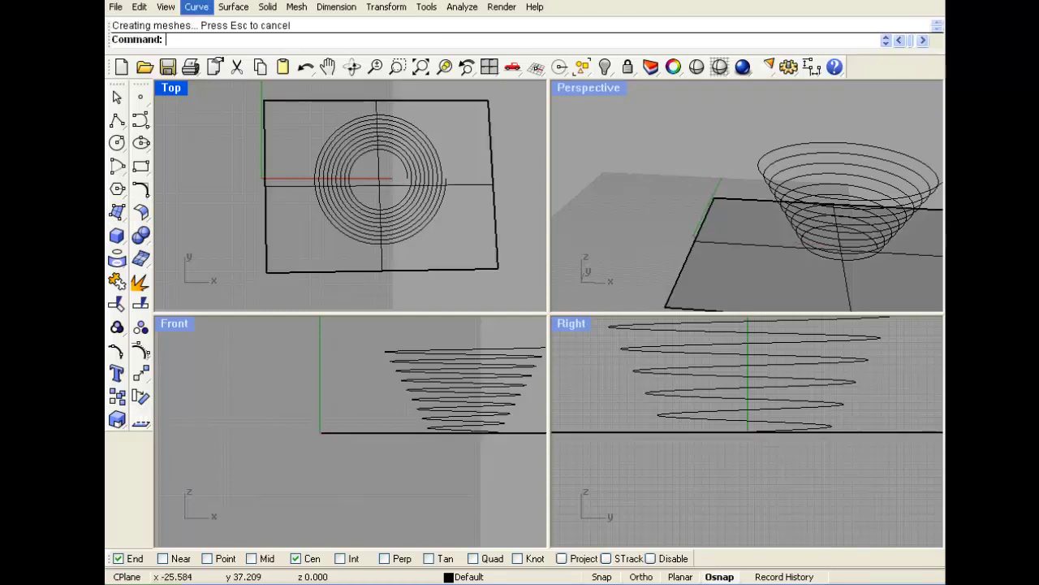
{"action": "mouse_move", "coordinate": [243, 438]}
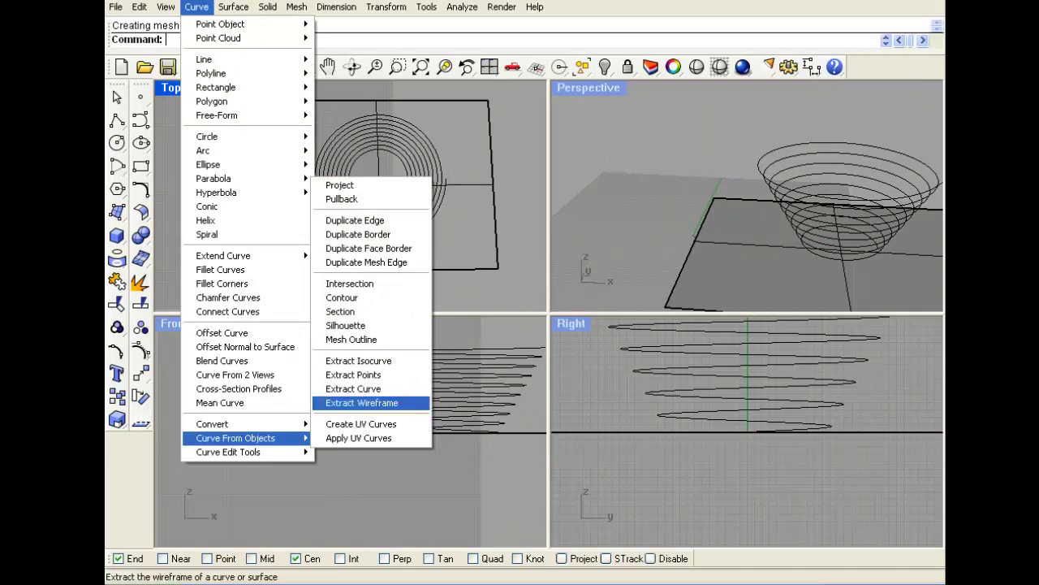
{"action": "left_click", "coordinate": [341, 199]}
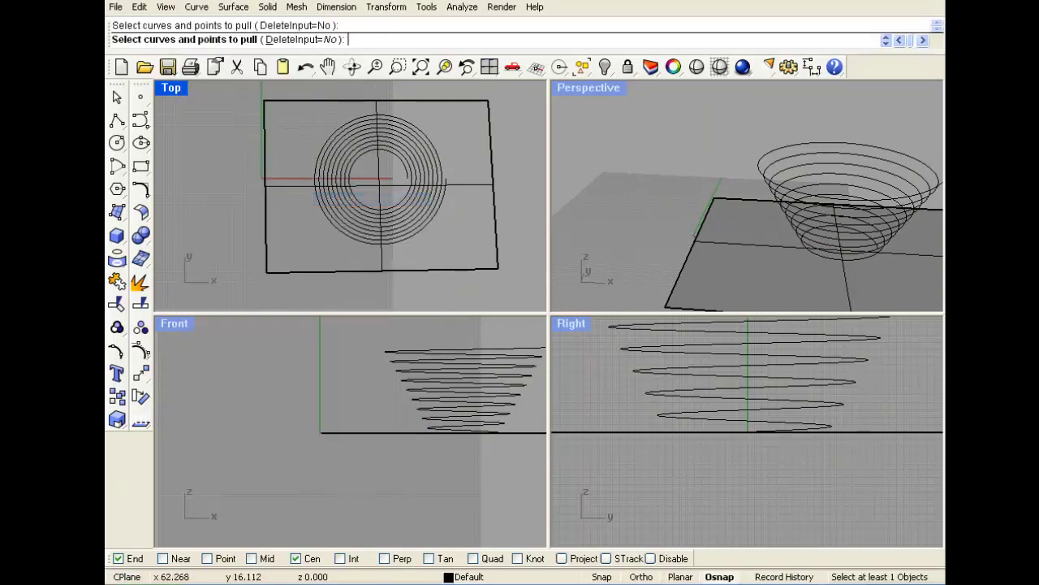
{"action": "left_click", "coordinate": [343, 156]}
{"action": "key", "text": "Return"}
{"action": "left_click", "coordinate": [376, 168]}
{"action": "key", "text": "Return"}
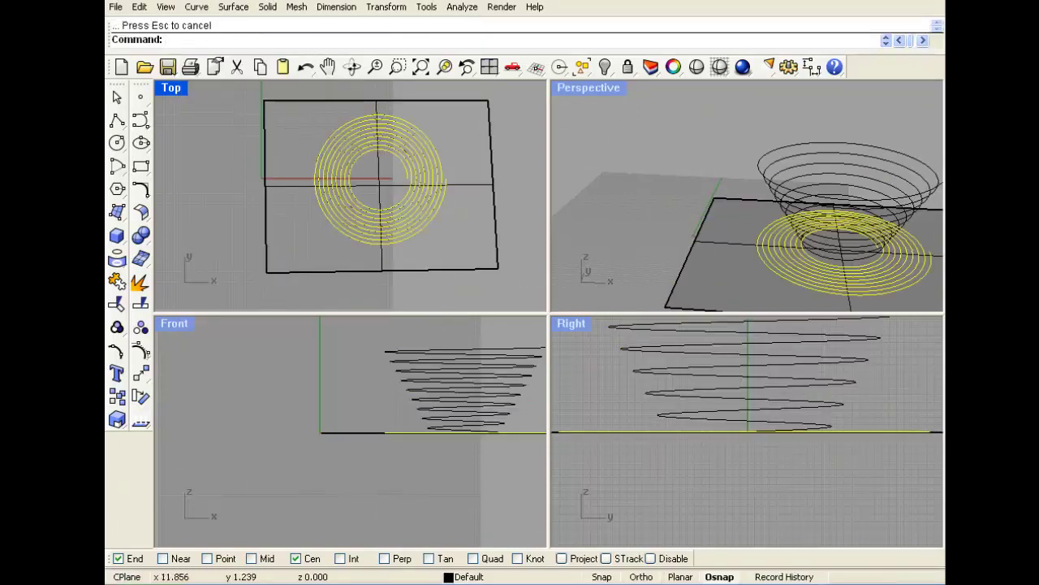
{"action": "left_click", "coordinate": [855, 144]}
{"action": "key", "text": "Delete"}
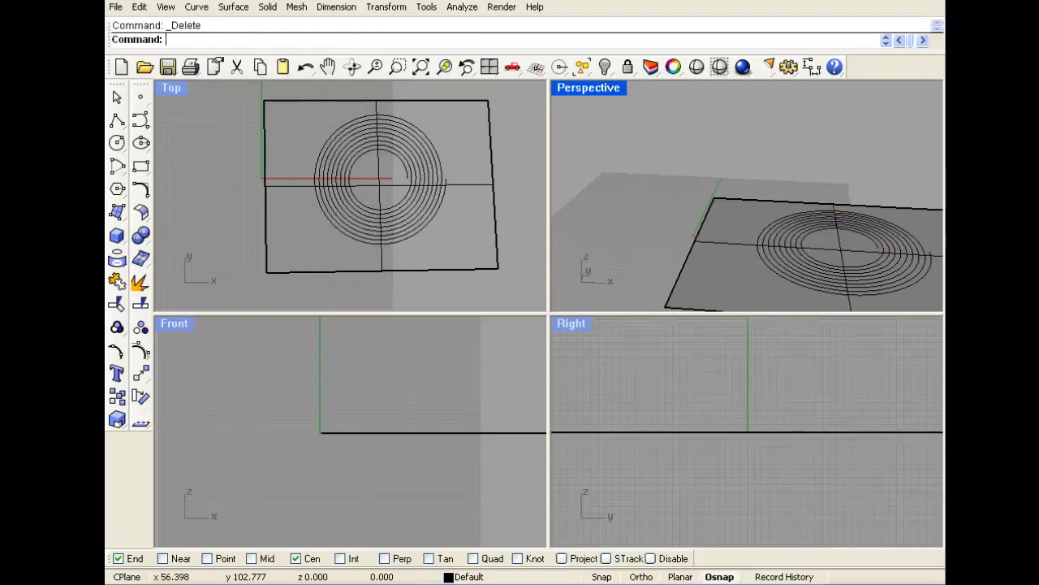
Examine the flattened spiral lying on the surface in the perspective and top views, checking the surface and the curve as separate objects
{"action": "scroll", "coordinate": [853, 147], "scroll_direction": "down", "scroll_amount": 6}
{"action": "right_click_drag", "start_coordinate": [875, 201], "coordinate": [871, 260]}
{"action": "scroll", "coordinate": [868, 243], "scroll_direction": "up", "scroll_amount": 6}
{"action": "right_click_drag", "start_coordinate": [851, 172], "coordinate": [849, 215]}
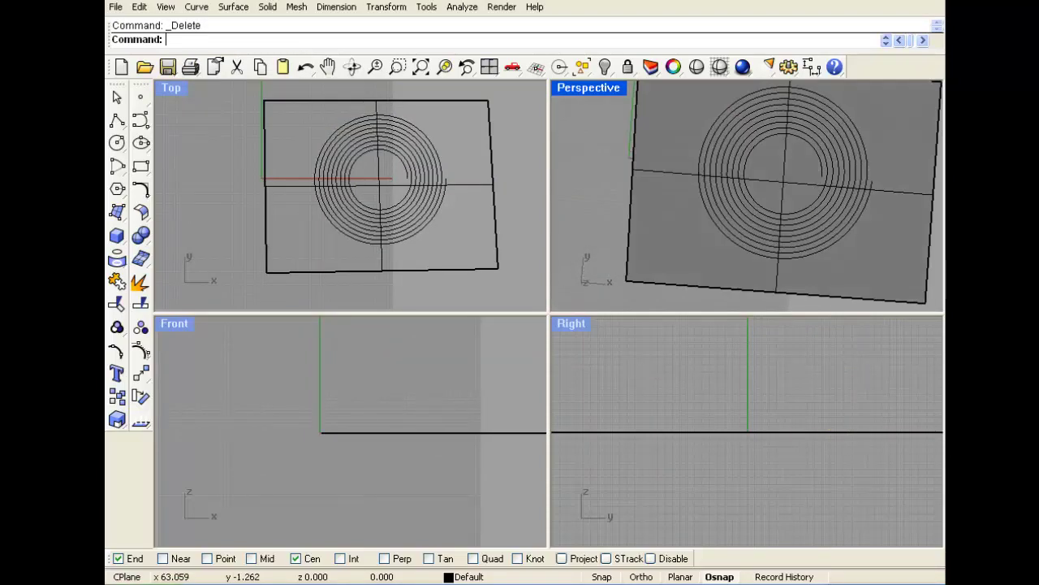
{"action": "right_click_drag", "start_coordinate": [786, 256], "coordinate": [751, 191]}
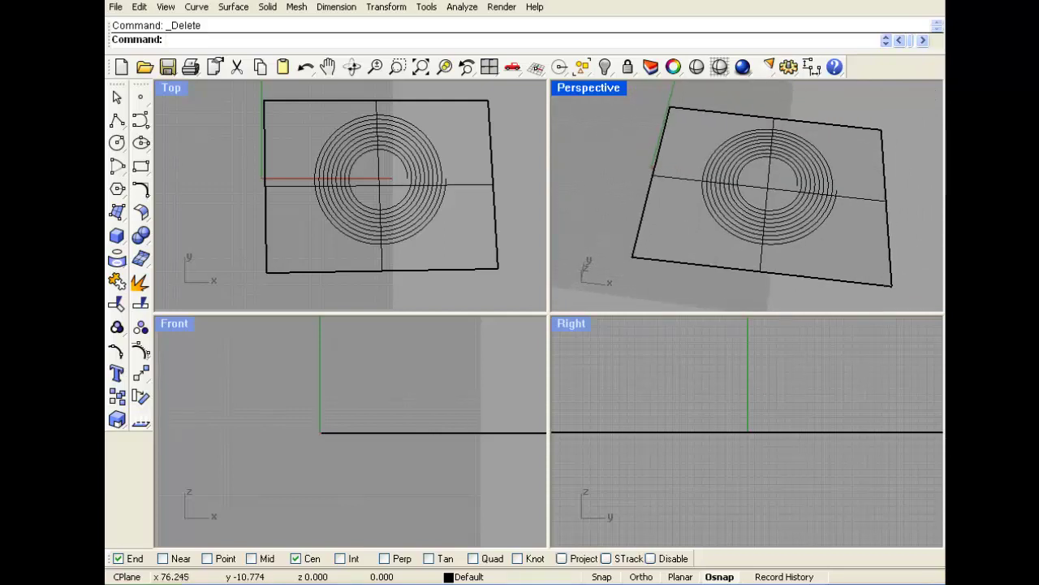
{"action": "right_click_drag", "start_coordinate": [853, 215], "coordinate": [853, 217]}
{"action": "left_click", "coordinate": [860, 198]}
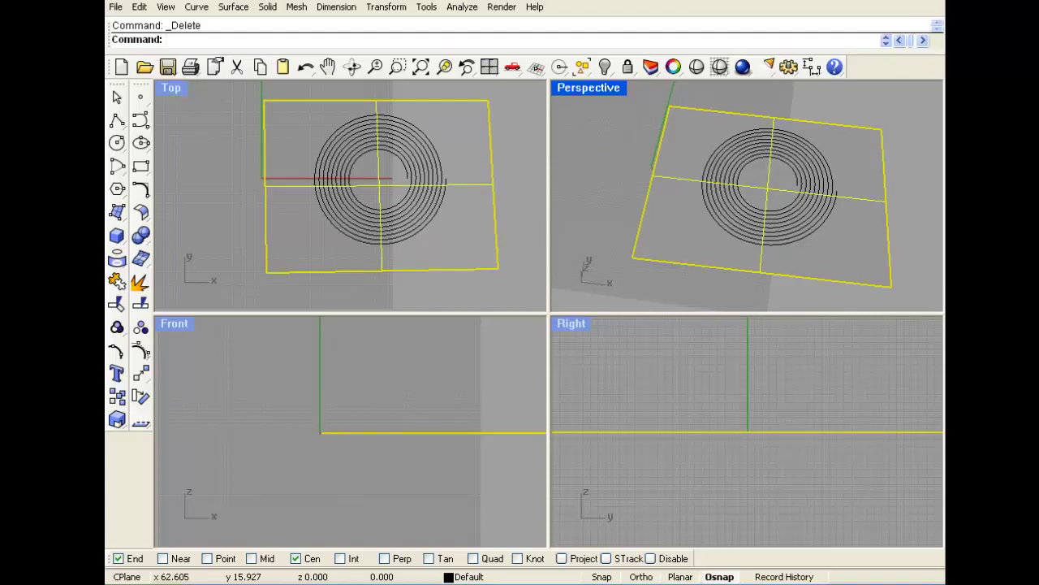
{"action": "left_click", "coordinate": [529, 190]}
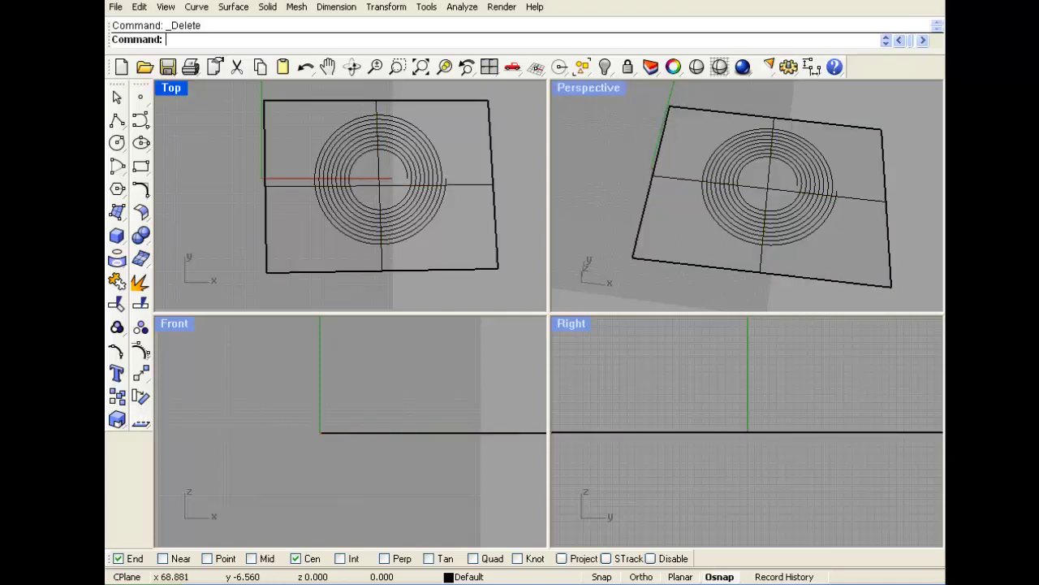
{"action": "scroll", "coordinate": [436, 181], "scroll_direction": "up", "scroll_amount": 8}
{"action": "right_click_drag", "start_coordinate": [452, 175], "coordinate": [435, 202]}
{"action": "scroll", "coordinate": [437, 201], "scroll_direction": "down", "scroll_amount": 4}
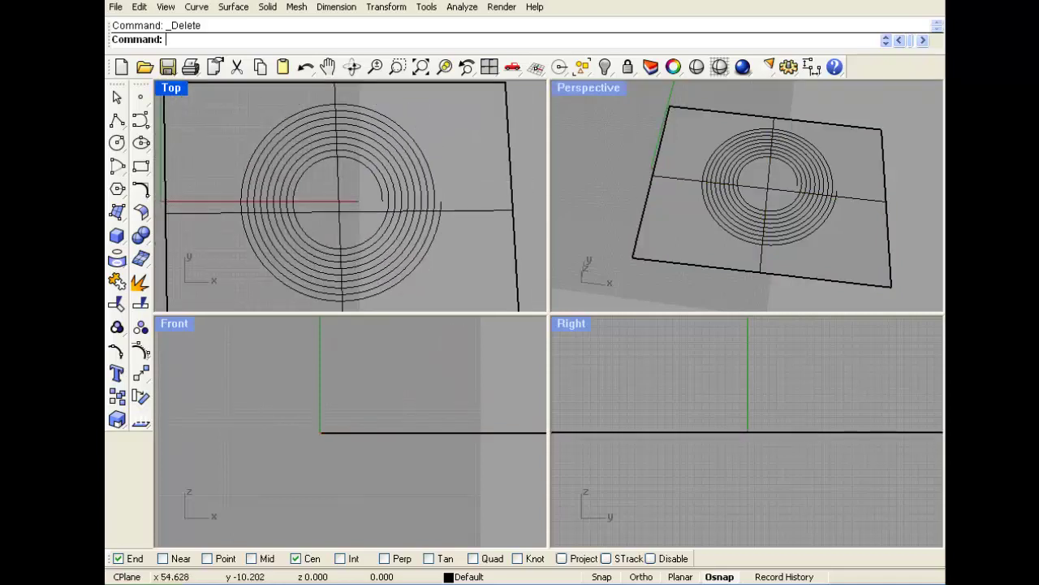
{"action": "scroll", "coordinate": [497, 191], "scroll_direction": "down", "scroll_amount": 4}
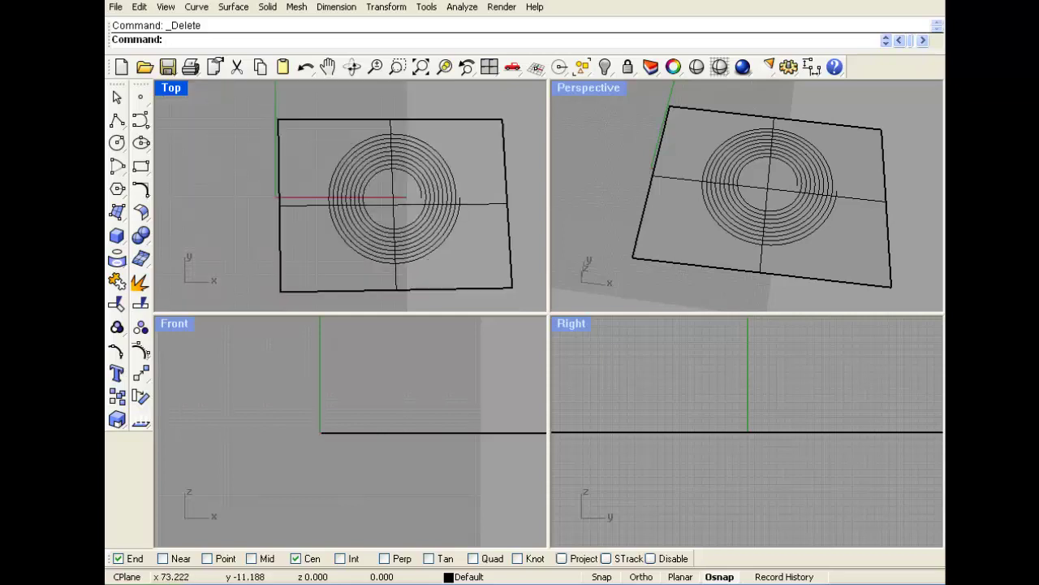
{"action": "scroll", "coordinate": [423, 240], "scroll_direction": "up", "scroll_amount": 4}
{"action": "scroll", "coordinate": [425, 229], "scroll_direction": "down", "scroll_amount": 2}
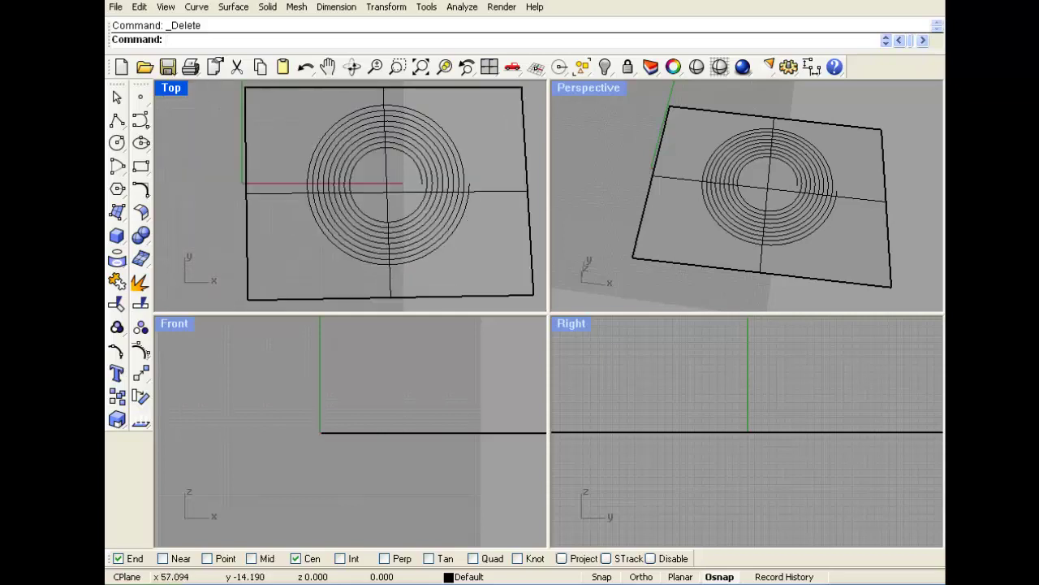
{"action": "right_click_drag", "start_coordinate": [605, 175], "coordinate": [609, 173]}
{"action": "scroll", "coordinate": [637, 145], "scroll_direction": "up", "scroll_amount": 5}
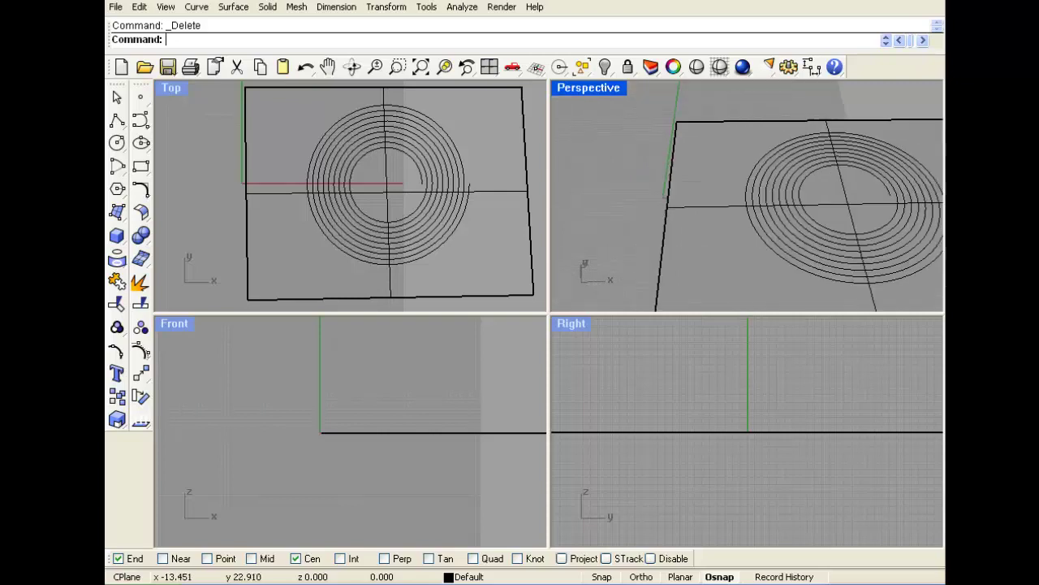
{"action": "mouse_move", "coordinate": [637, 195]}
{"action": "right_mouse_down"}
{"action": "mouse_move", "coordinate": [617, 175]}
{"action": "mouse_move", "coordinate": [683, 154]}
{"action": "mouse_move", "coordinate": [636, 185]}
{"action": "right_mouse_up"}
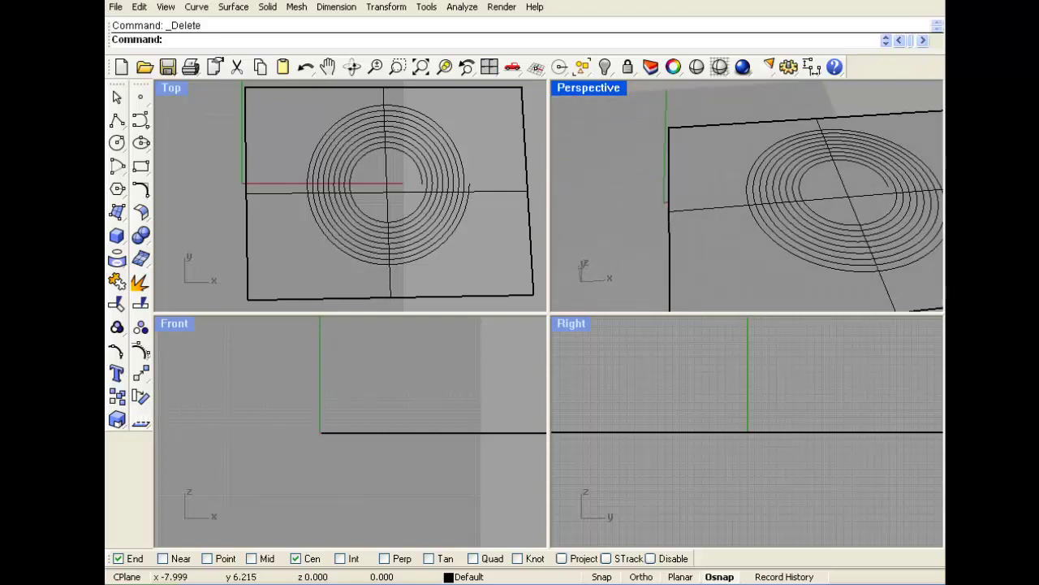
{"action": "scroll", "coordinate": [636, 186], "scroll_direction": "down", "scroll_amount": 4}
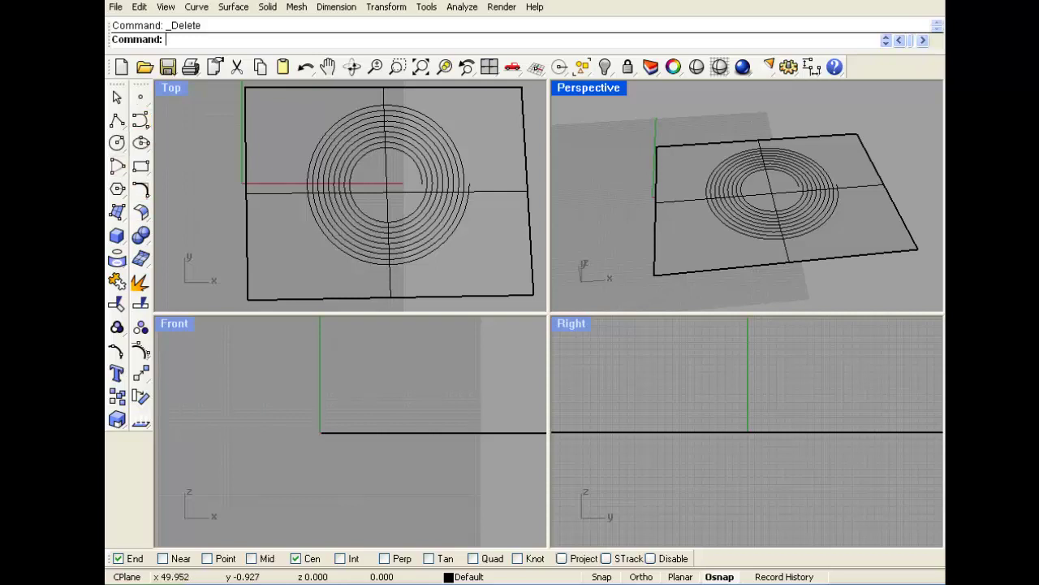
{"action": "scroll", "coordinate": [419, 164], "scroll_direction": "down", "scroll_amount": 2}
{"action": "right_click_drag", "start_coordinate": [419, 165], "coordinate": [322, 173]}
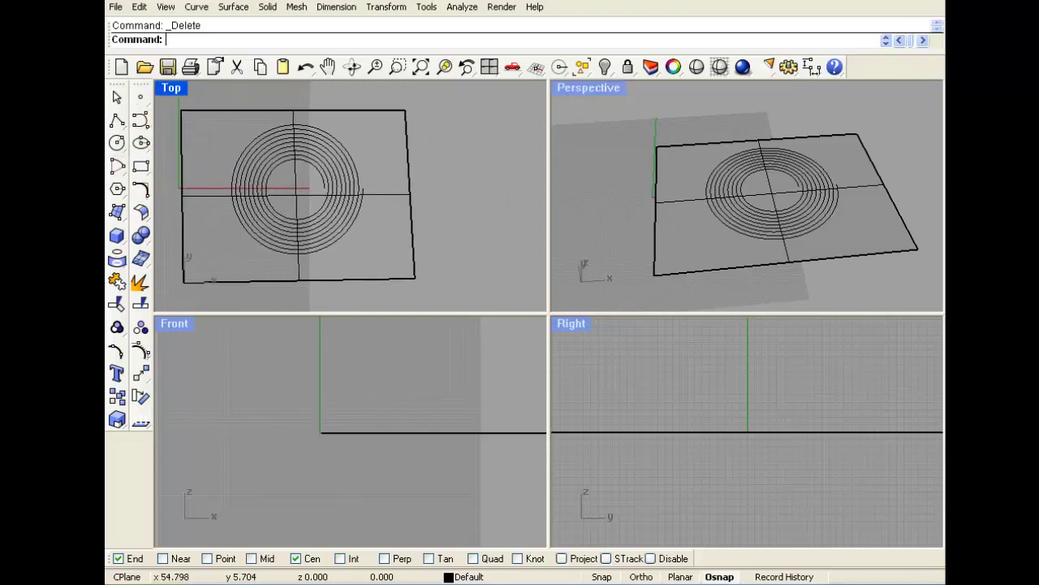
{"action": "left_click", "coordinate": [345, 171]}
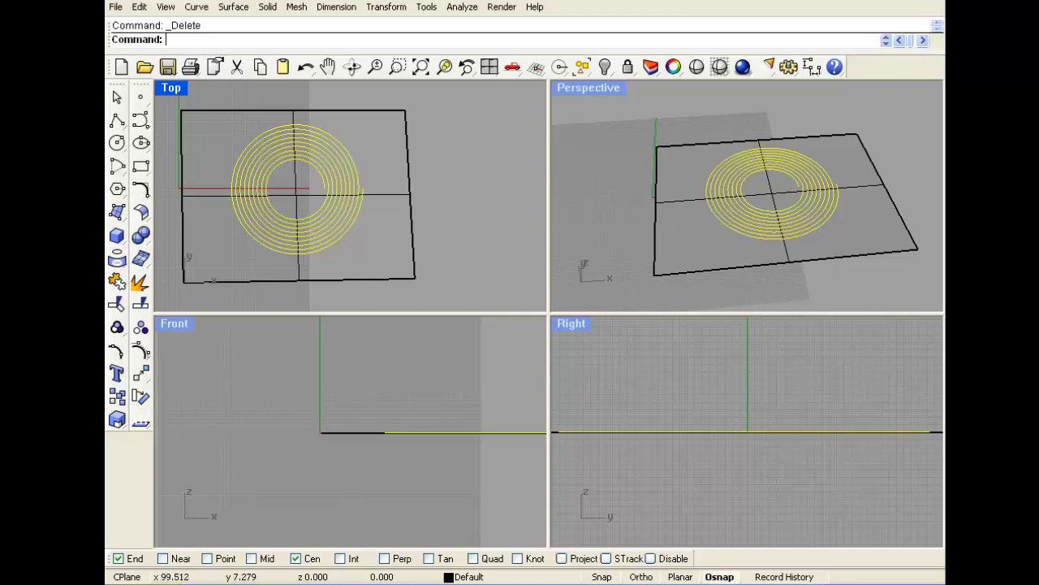
{"action": "key", "text": "Escape"}
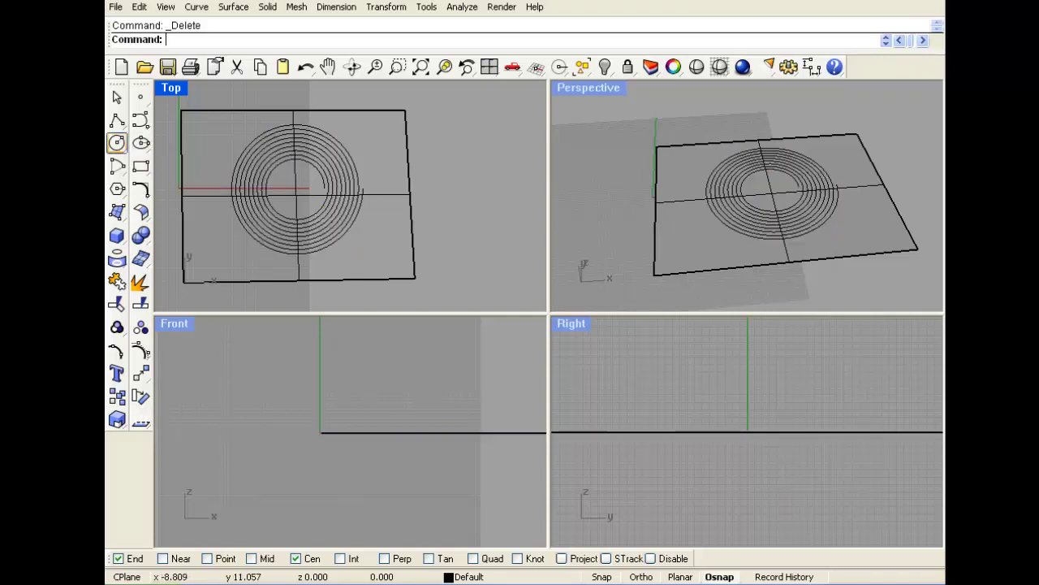
Create a solid cone centred on the flat spiral, with a base slightly wider than the spiral and its apex pointing straight down
{"action": "left_click", "coordinate": [116, 235]}
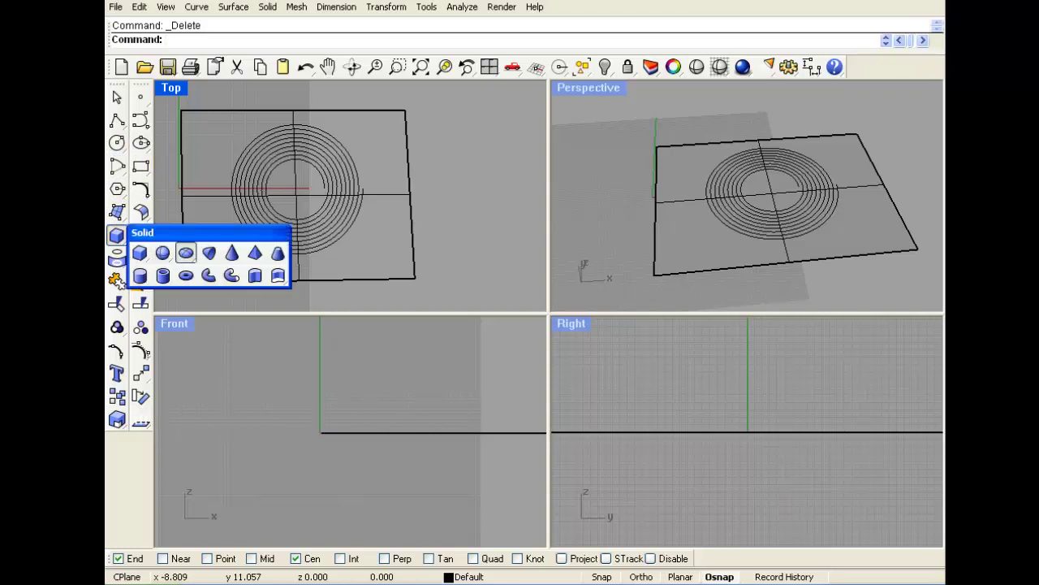
{"action": "left_click", "coordinate": [231, 253]}
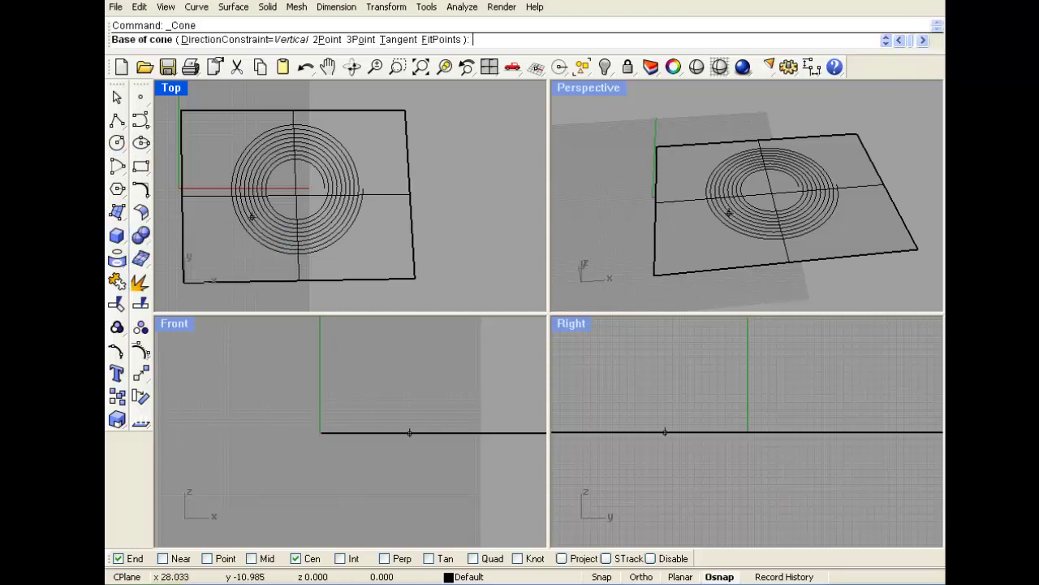
{"action": "left_click", "coordinate": [295, 190]}
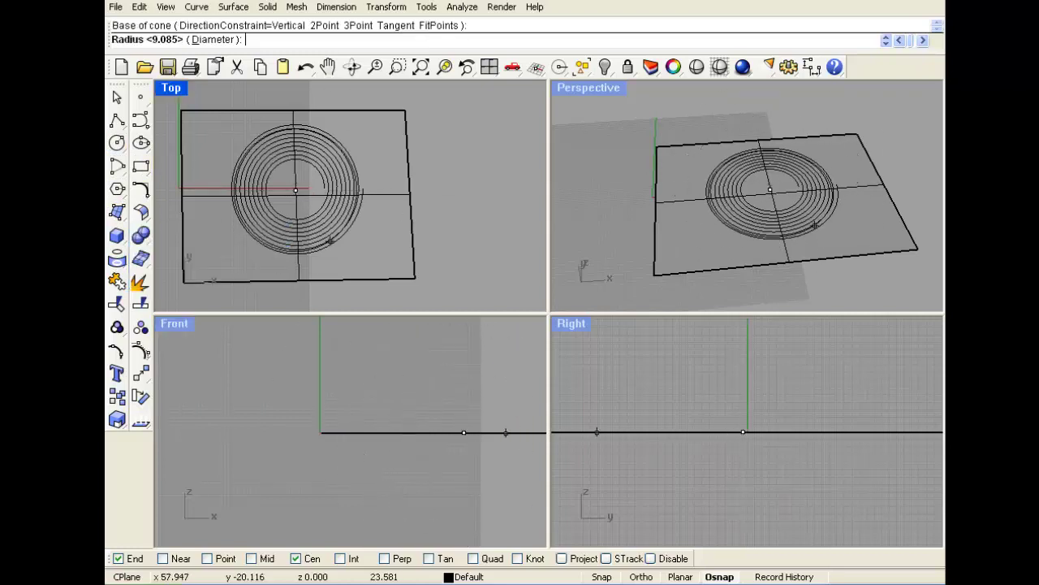
{"action": "left_click", "coordinate": [337, 249]}
{"action": "scroll", "coordinate": [440, 410], "scroll_direction": "down", "scroll_amount": 6}
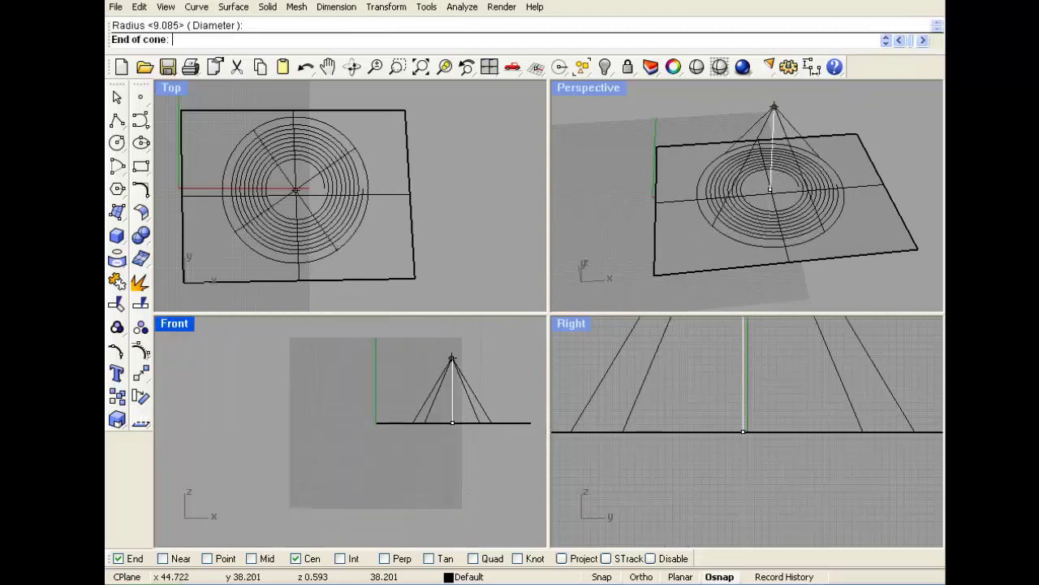
{"action": "right_click_drag", "start_coordinate": [452, 520], "coordinate": [425, 453]}
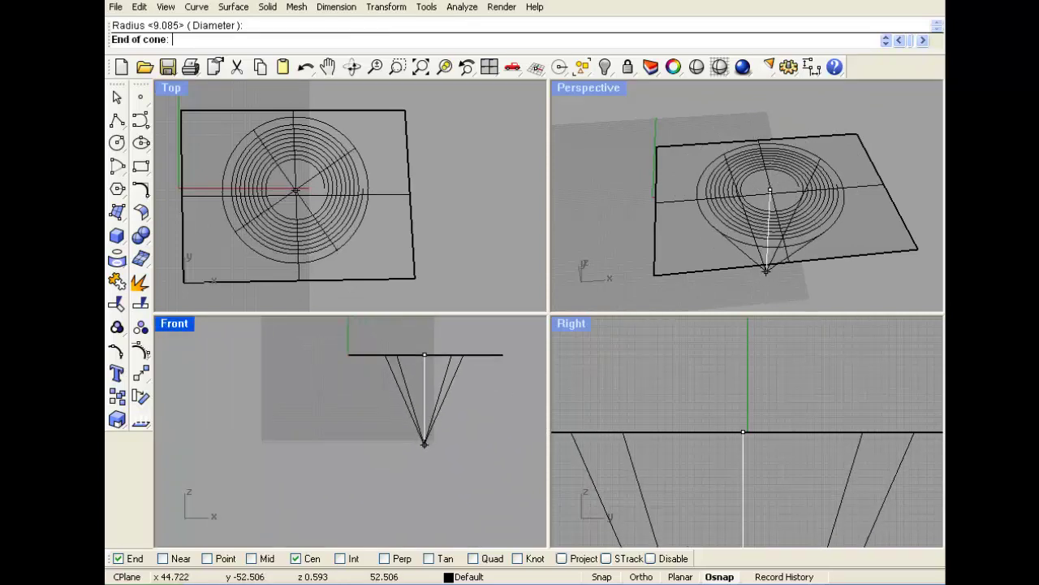
{"action": "left_click", "coordinate": [418, 463]}
Move the cone straight up so its tip sits just above the flat surface, and maximize the Perspective viewport
{"action": "left_click", "coordinate": [419, 463]}
{"action": "left_click_drag", "start_coordinate": [419, 463], "coordinate": [418, 339]}
{"action": "left_click", "coordinate": [595, 227]}
{"action": "scroll", "coordinate": [664, 209], "scroll_direction": "down", "scroll_amount": 4}
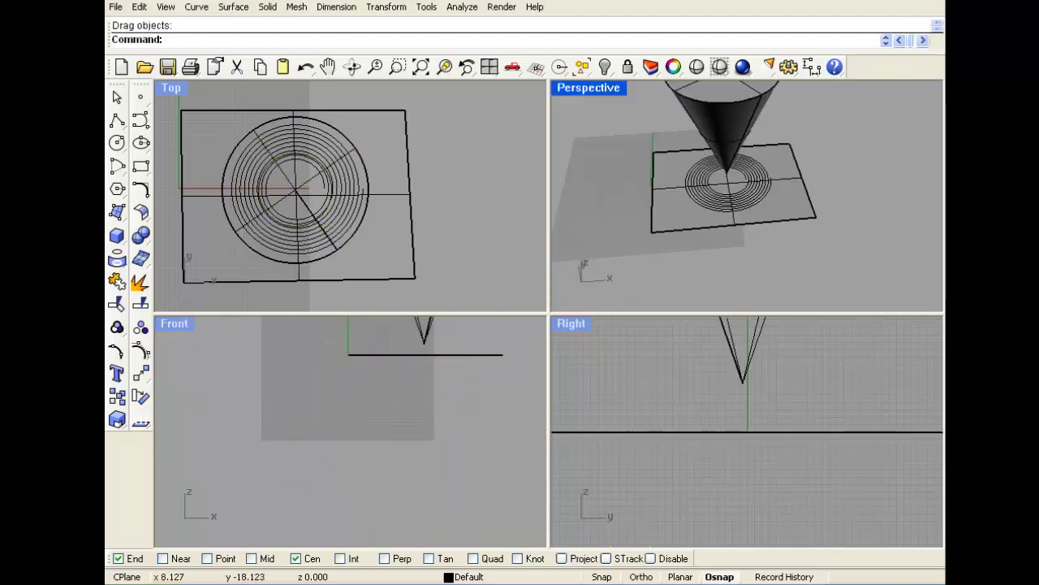
{"action": "right_click_drag", "start_coordinate": [665, 208], "coordinate": [679, 130]}
{"action": "double_click", "coordinate": [589, 88]}
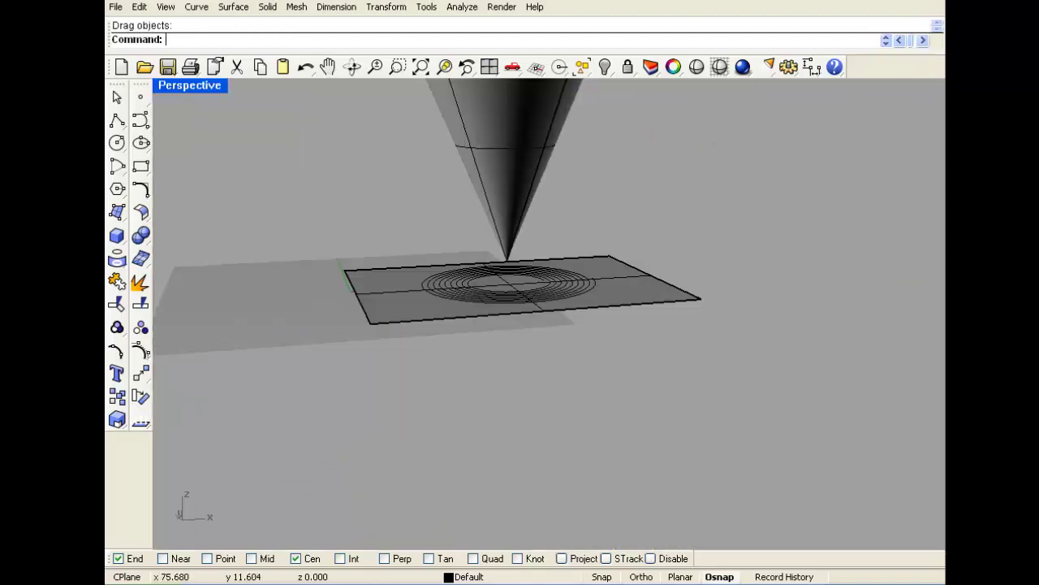
{"action": "scroll", "coordinate": [585, 274], "scroll_direction": "down", "scroll_amount": 6}
{"action": "scroll", "coordinate": [588, 219], "scroll_direction": "up", "scroll_amount": 4}
{"action": "right_click_drag", "start_coordinate": [528, 305], "coordinate": [507, 316]}
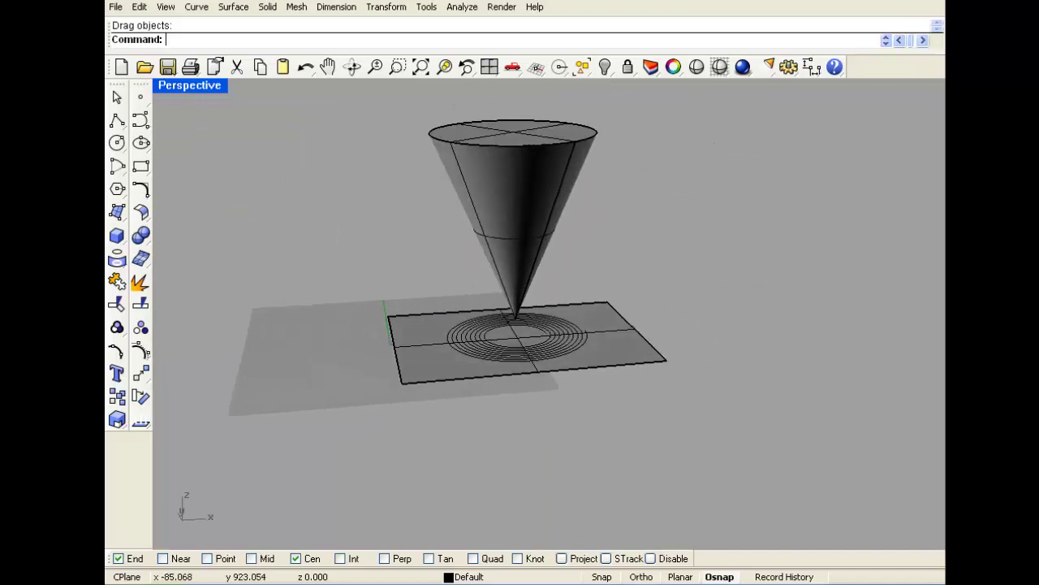
Project the flat spiral onto the cone, keeping the input curve, and inspect the projected curves from the side
{"action": "left_click", "coordinate": [197, 7]}
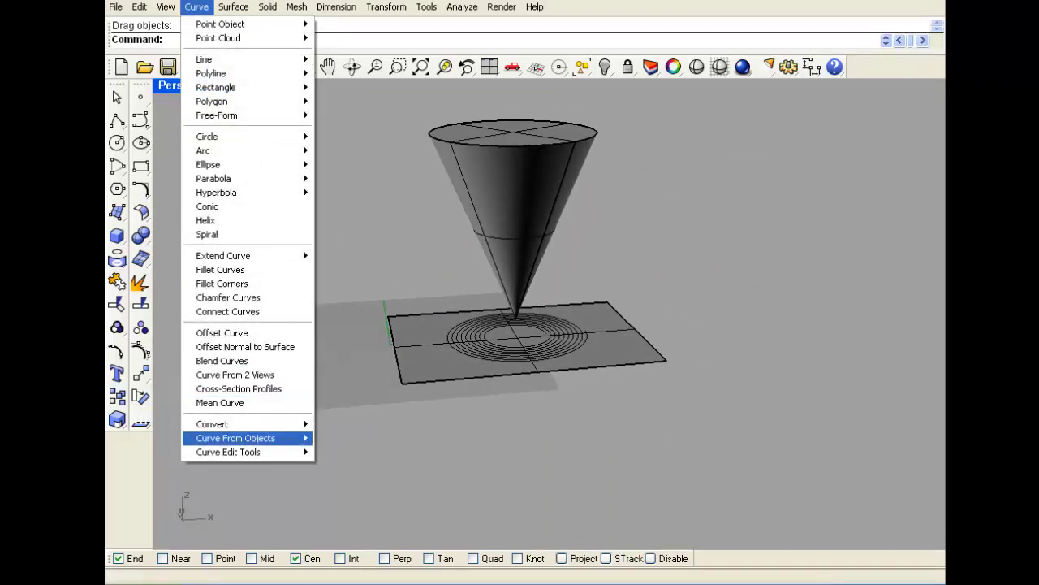
{"action": "mouse_move", "coordinate": [244, 438]}
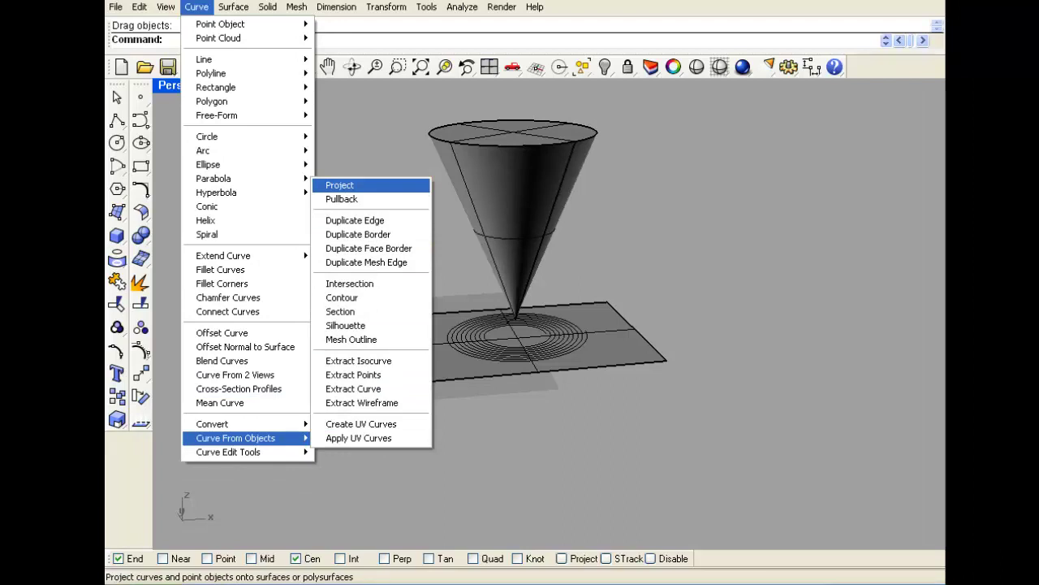
{"action": "left_click", "coordinate": [340, 185]}
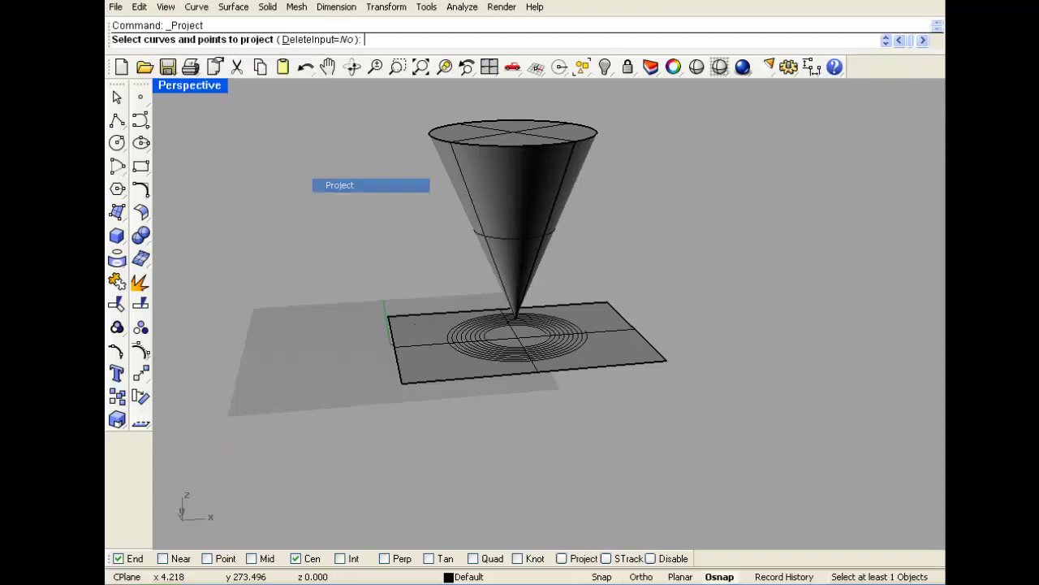
{"action": "left_click", "coordinate": [450, 331]}
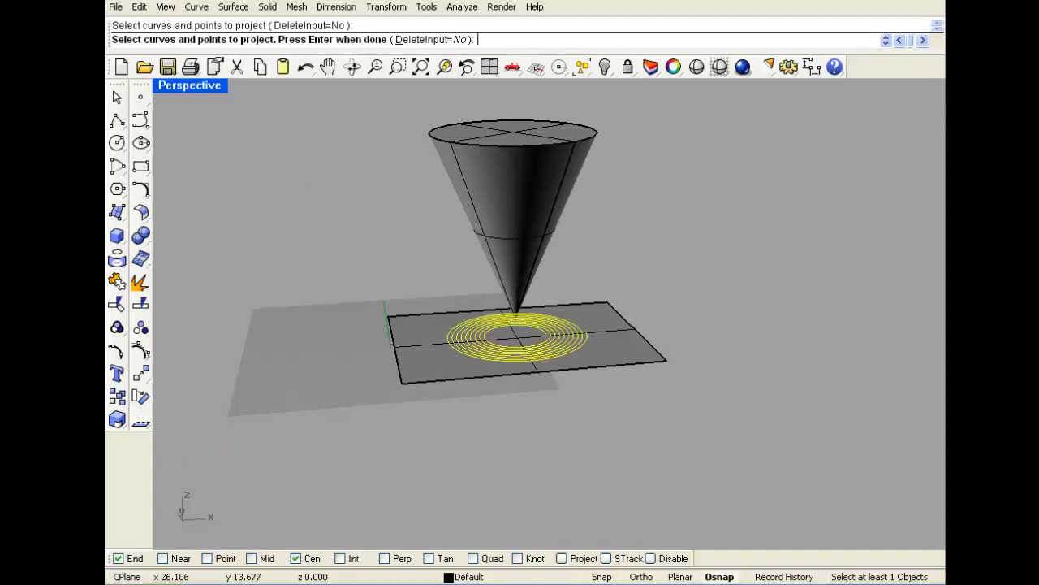
{"action": "key", "text": "Return"}
{"action": "left_click", "coordinate": [478, 234]}
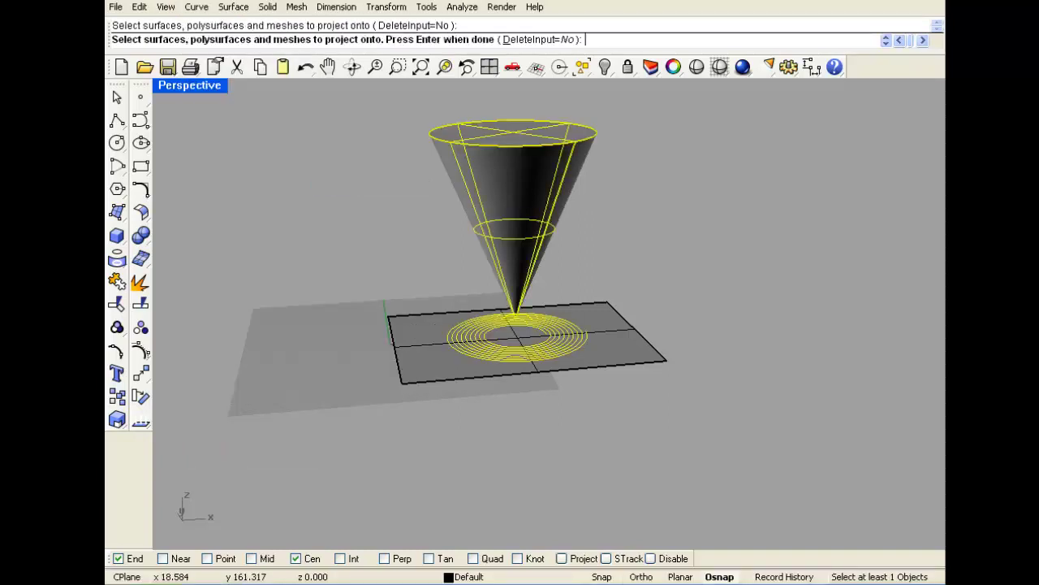
{"action": "key", "text": "Return"}
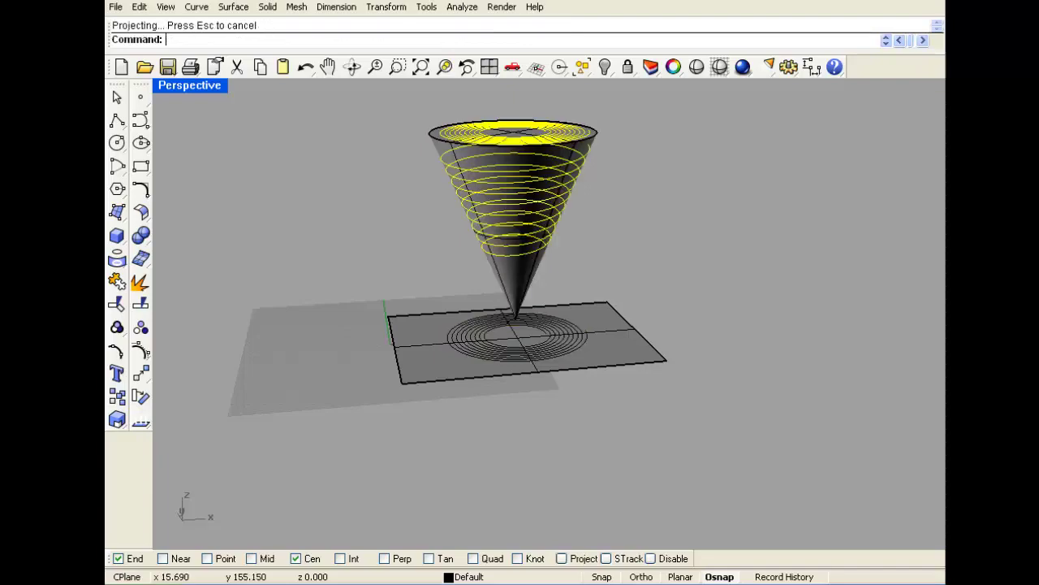
{"action": "right_click_drag", "start_coordinate": [410, 240], "coordinate": [434, 209]}
{"action": "scroll", "coordinate": [497, 200], "scroll_direction": "up", "scroll_amount": 4}
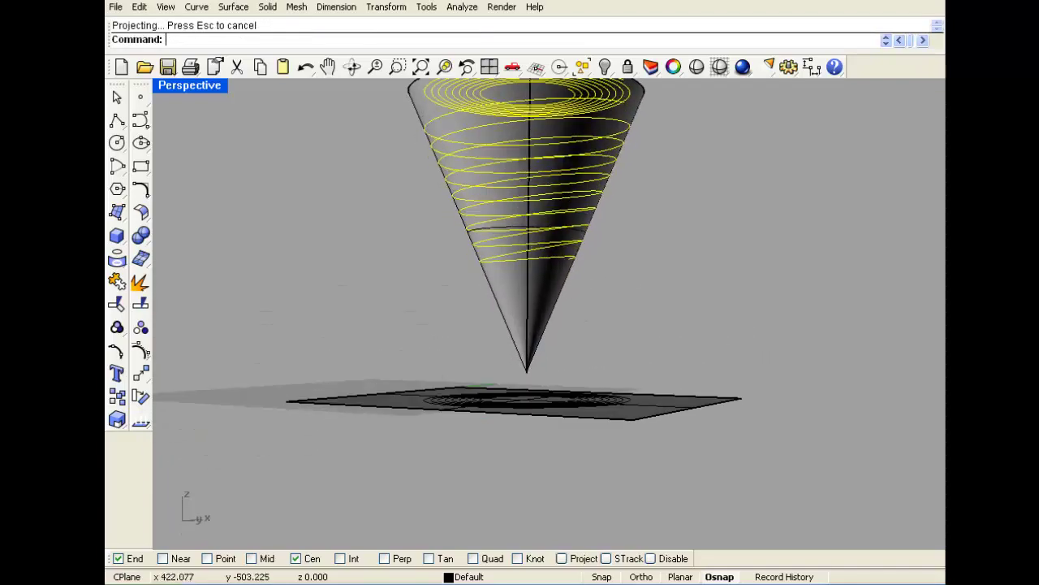
Delete the spiral projected onto the cone's flat base and the cone itself, keeping the conical spiral and the flat surface
{"action": "scroll", "coordinate": [433, 292], "scroll_direction": "down", "scroll_amount": 4}
{"action": "right_click_drag", "start_coordinate": [434, 292], "coordinate": [467, 310]}
{"action": "scroll", "coordinate": [494, 293], "scroll_direction": "up", "scroll_amount": 4}
{"action": "left_click", "coordinate": [614, 122]}
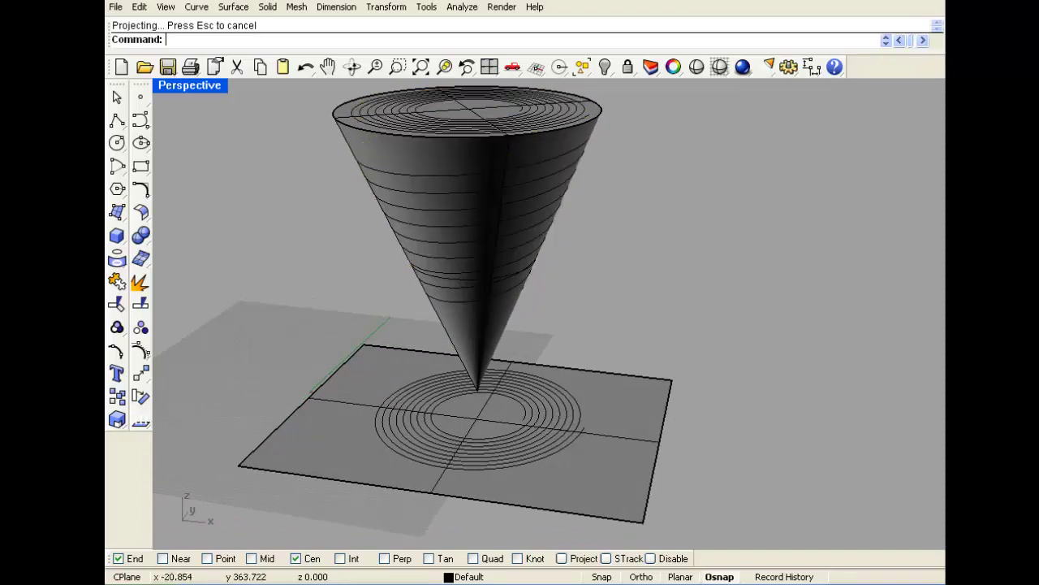
{"action": "left_click", "coordinate": [524, 148]}
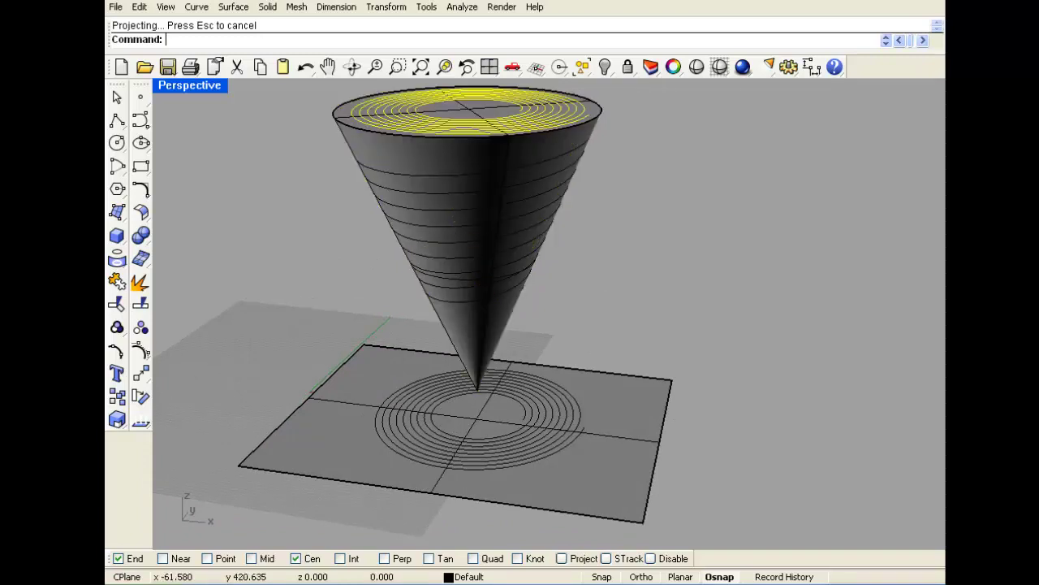
{"action": "key", "text": "Delete"}
{"action": "left_click", "coordinate": [455, 221]}
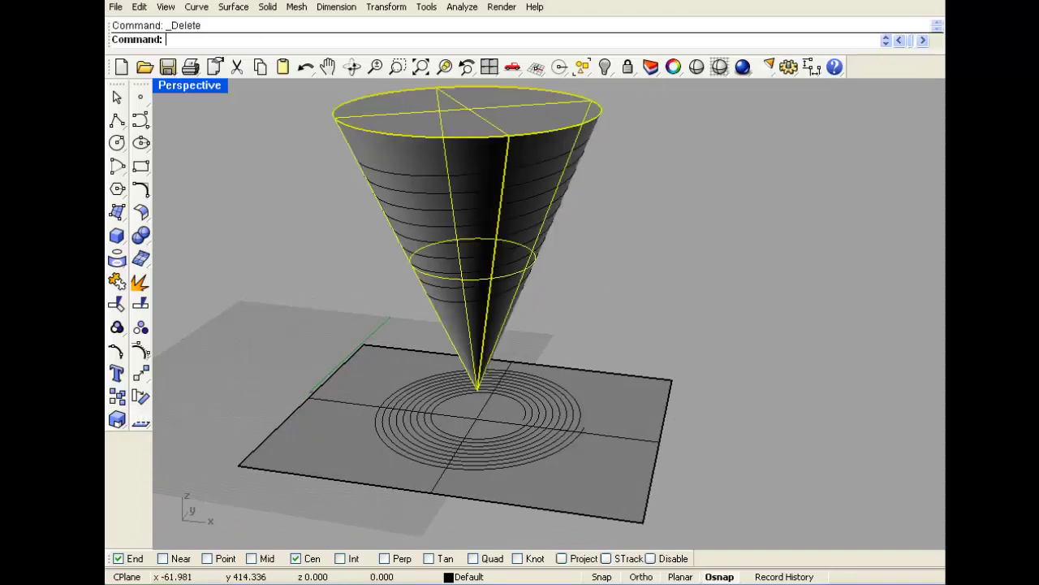
{"action": "key", "text": "Delete"}
{"action": "right_click_drag", "start_coordinate": [376, 315], "coordinate": [402, 333]}
{"action": "scroll", "coordinate": [439, 226], "scroll_direction": "down", "scroll_amount": 4}
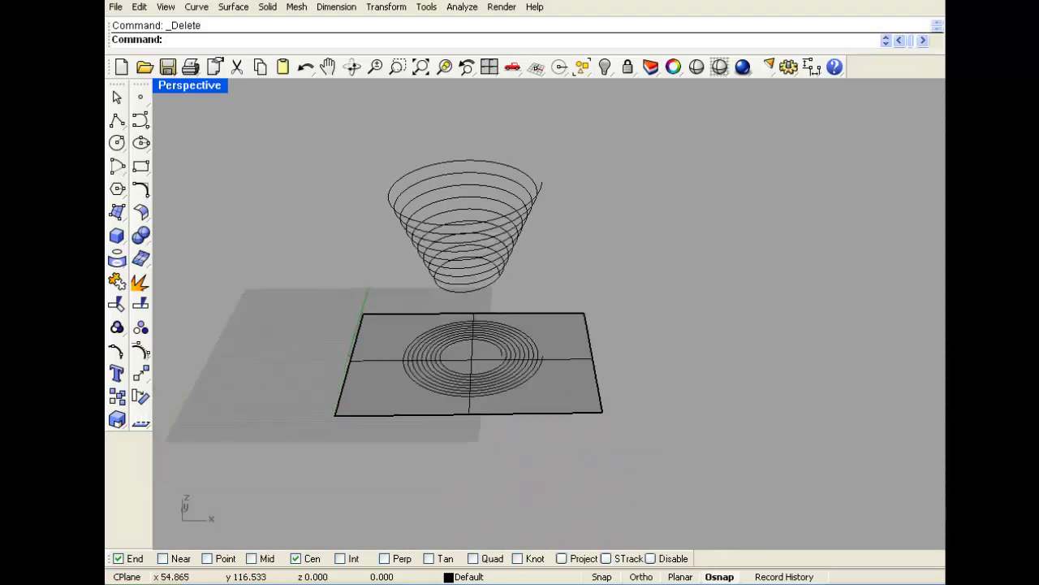
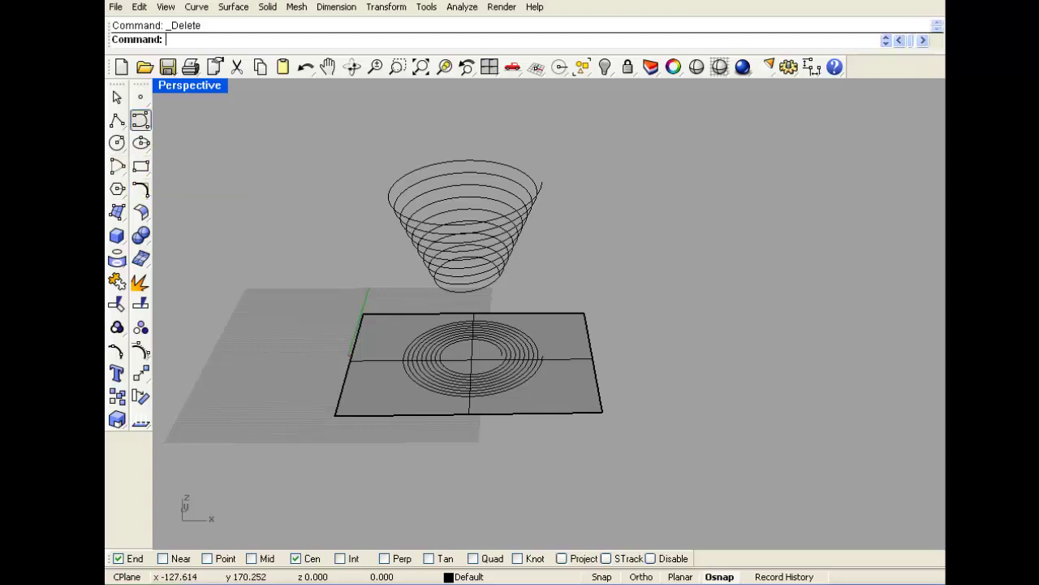
Delete all remaining objects and maximize the Top viewport
{"action": "left_click", "coordinate": [141, 120]}
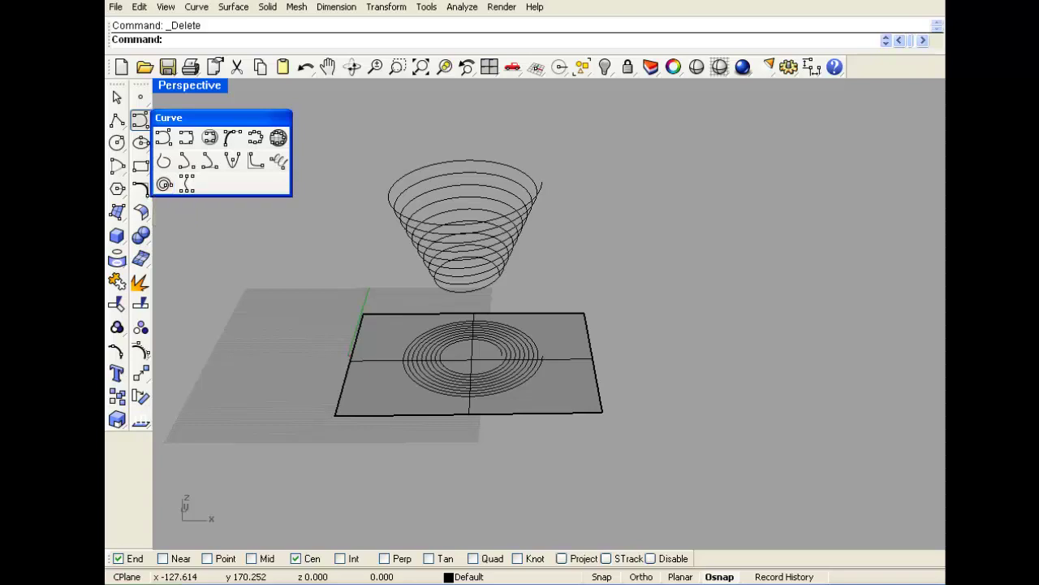
{"action": "left_click", "coordinate": [366, 159]}
{"action": "right_click_drag", "start_coordinate": [372, 157], "coordinate": [388, 206]}
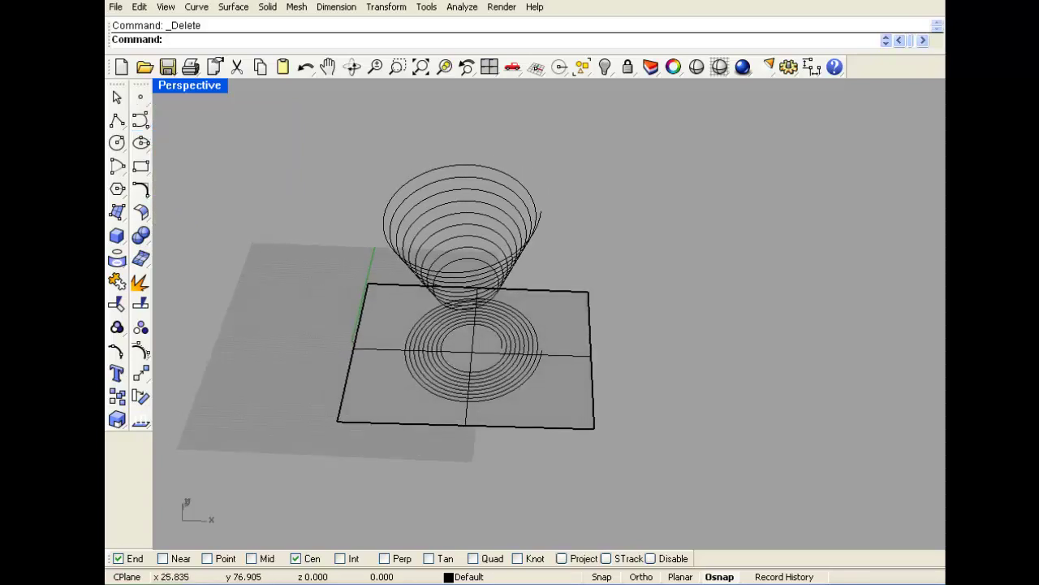
{"action": "left_click_drag", "start_coordinate": [595, 196], "coordinate": [472, 321]}
{"action": "key", "text": "ctrl+a"}
{"action": "key", "text": "Delete"}
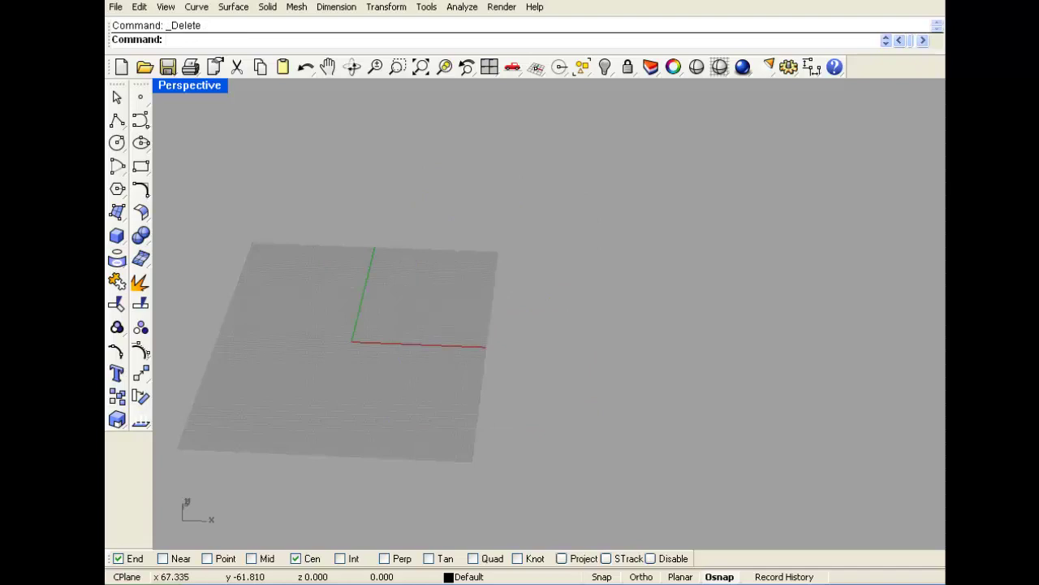
{"action": "double_click", "coordinate": [189, 85]}
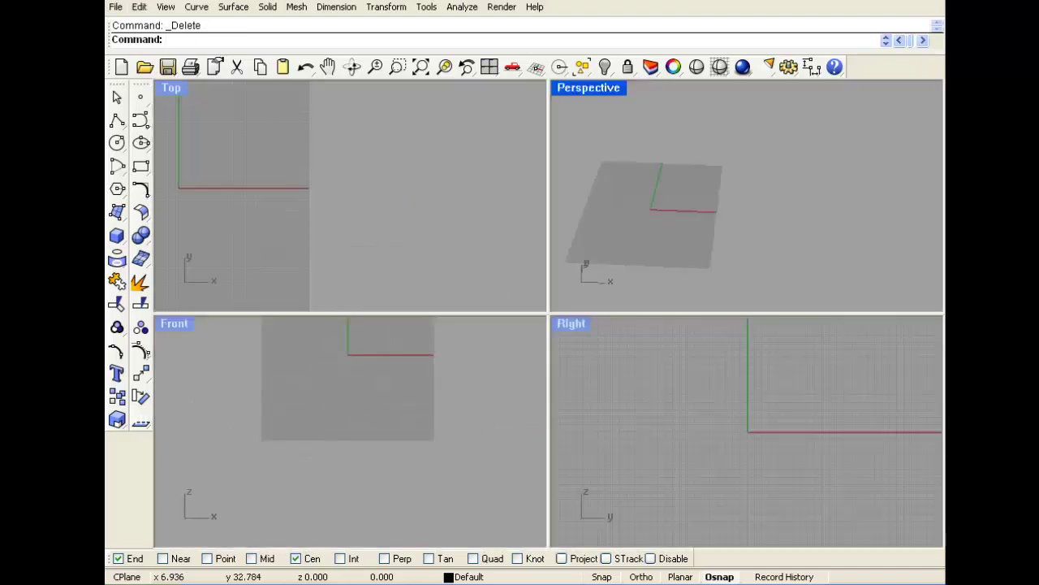
{"action": "left_click", "coordinate": [173, 88]}
{"action": "key", "text": "ctrl+m"}
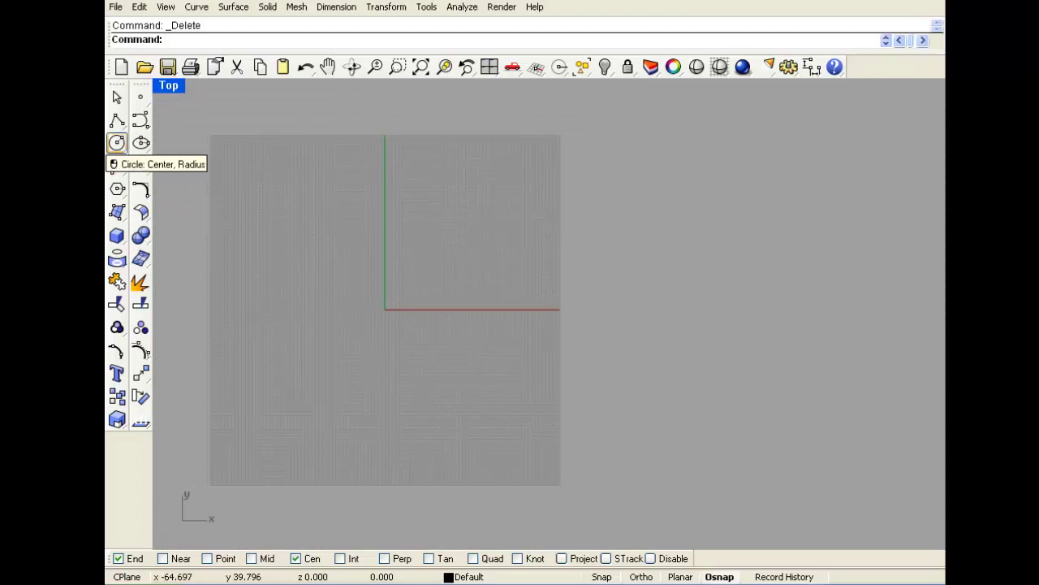
Draw a closed, heart-shaped degree 3 control point curve over the upper-left part of the grid and across the origin
{"action": "left_click", "coordinate": [140, 120]}
{"action": "left_click", "coordinate": [322, 192]}
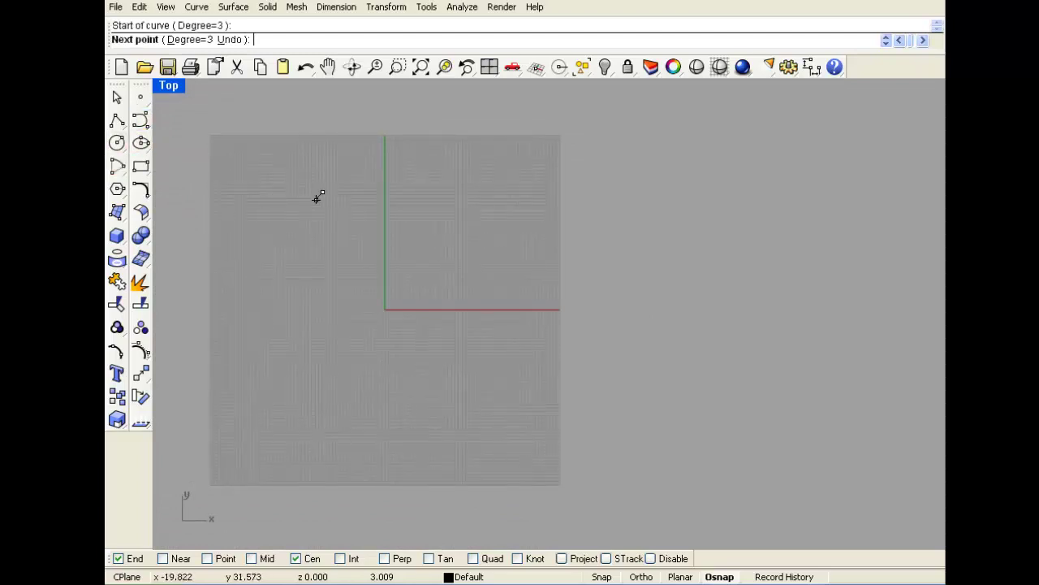
{"action": "left_click", "coordinate": [311, 203]}
{"action": "left_click", "coordinate": [286, 181]}
{"action": "left_click", "coordinate": [235, 160]}
{"action": "left_click", "coordinate": [181, 211]}
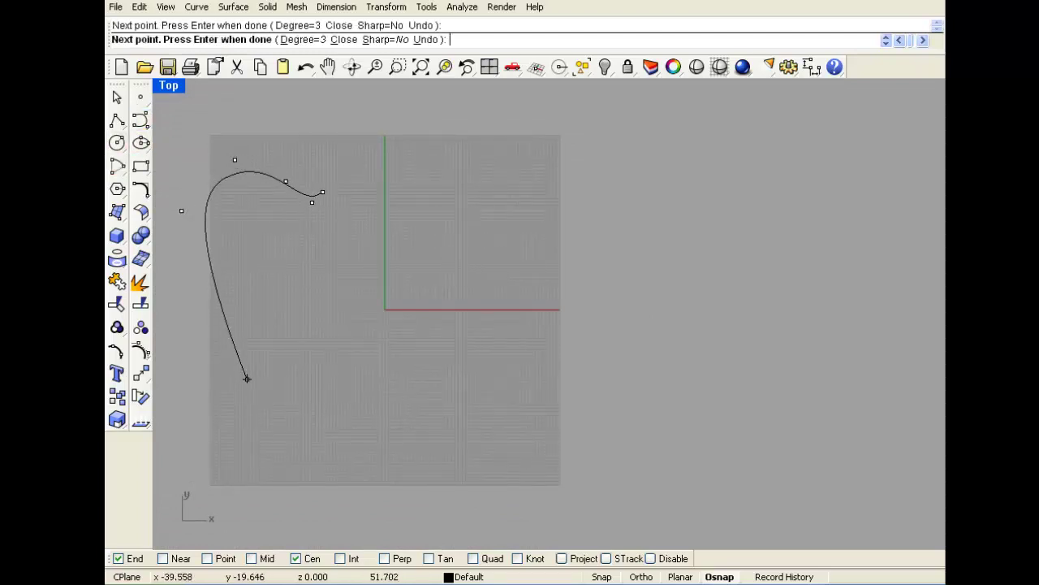
{"action": "left_click", "coordinate": [222, 309]}
{"action": "left_click", "coordinate": [288, 387]}
{"action": "left_click", "coordinate": [341, 419]}
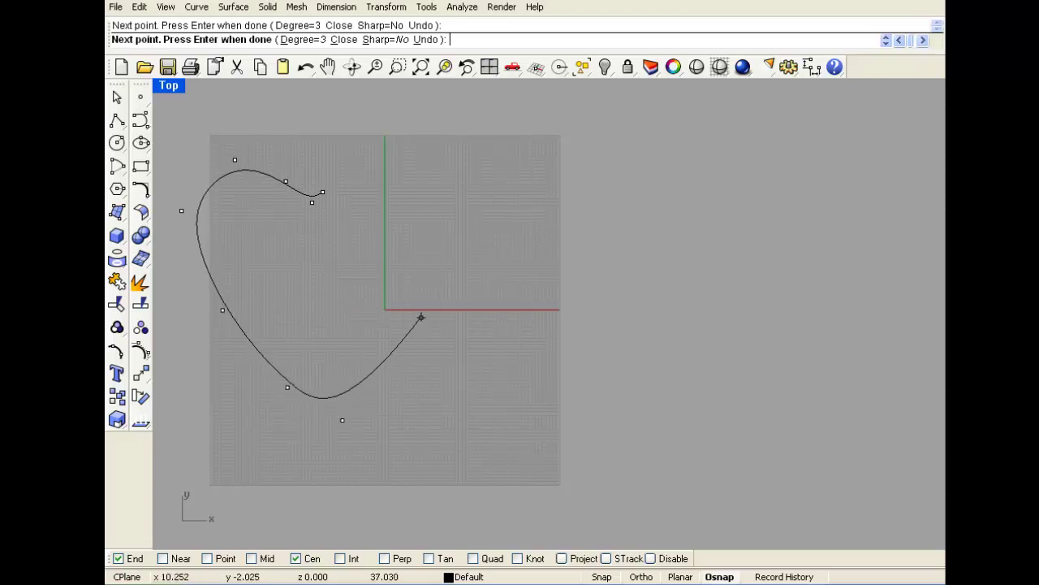
{"action": "left_click", "coordinate": [422, 296]}
{"action": "left_click", "coordinate": [437, 167]}
{"action": "left_click", "coordinate": [398, 138]}
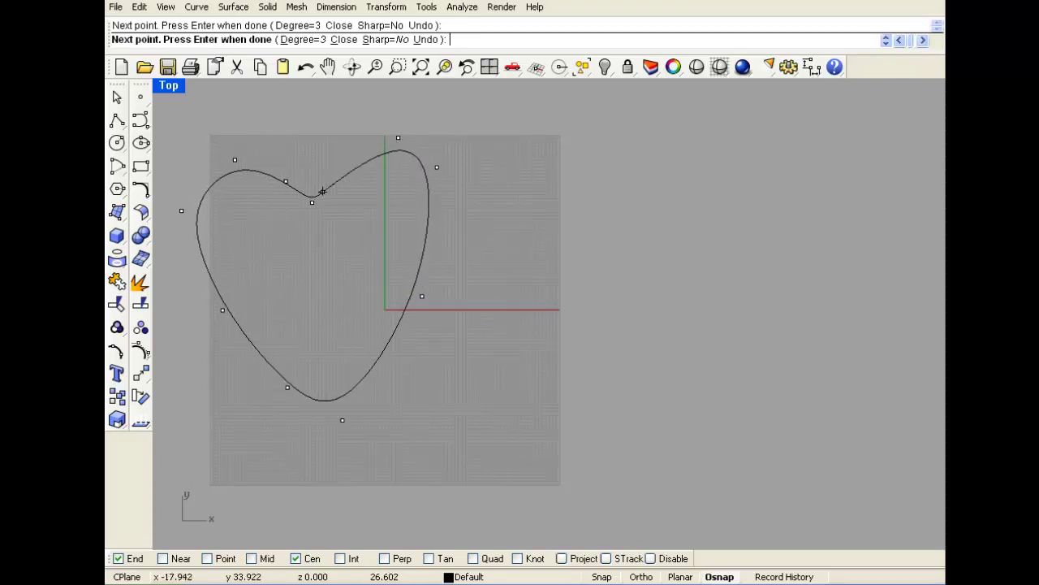
{"action": "left_click", "coordinate": [350, 154]}
{"action": "left_click", "coordinate": [322, 192]}
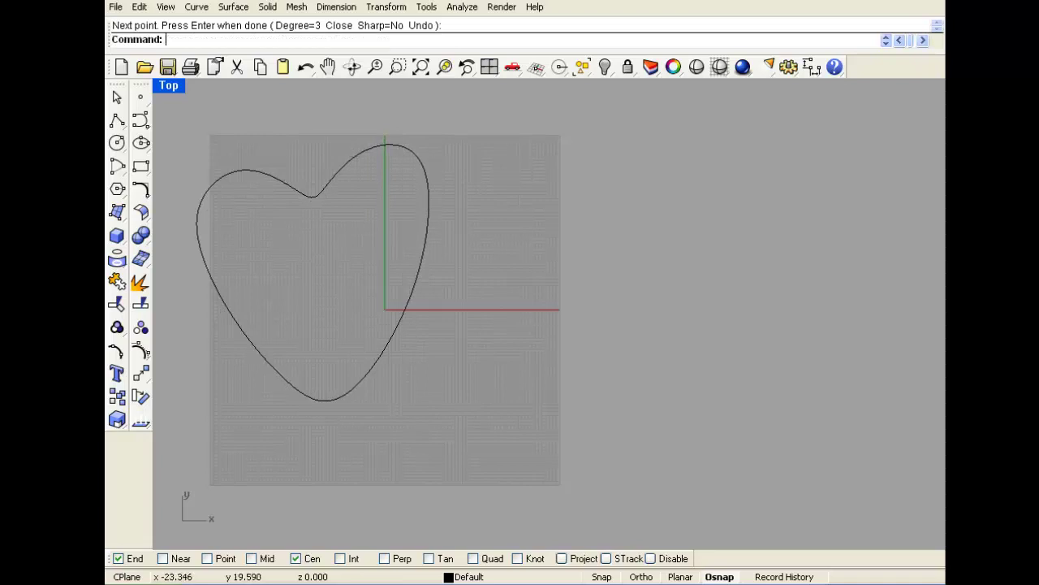
Draw a four-sided polygon by its edge, making an axis-aligned square to the right of the heart curve
{"action": "right_click_drag", "start_coordinate": [276, 236], "coordinate": [254, 234]}
{"action": "scroll", "coordinate": [229, 218], "scroll_direction": "down", "scroll_amount": 2}
{"action": "scroll", "coordinate": [288, 213], "scroll_direction": "up", "scroll_amount": 3}
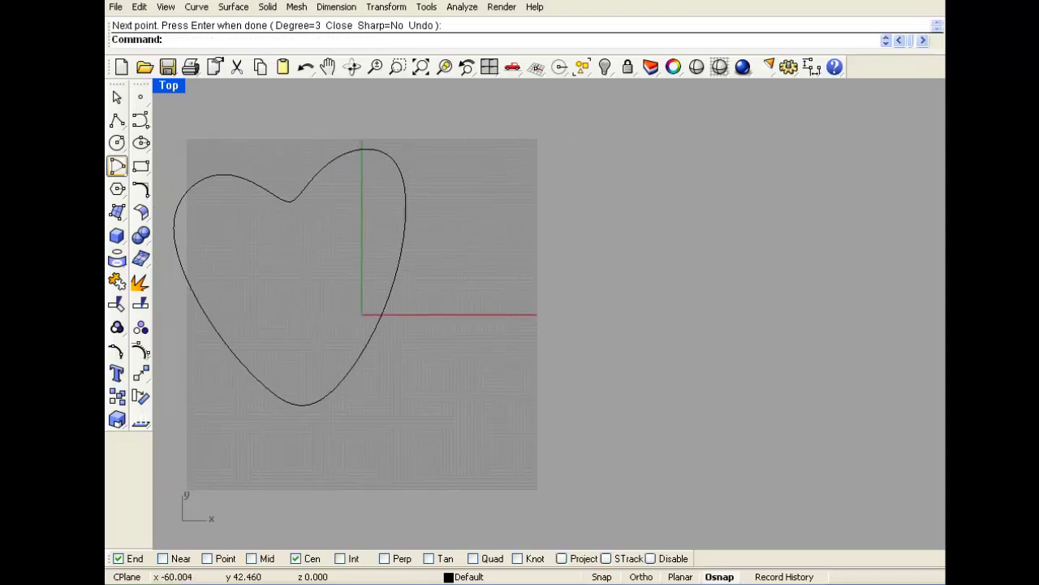
{"action": "left_click", "coordinate": [117, 188]}
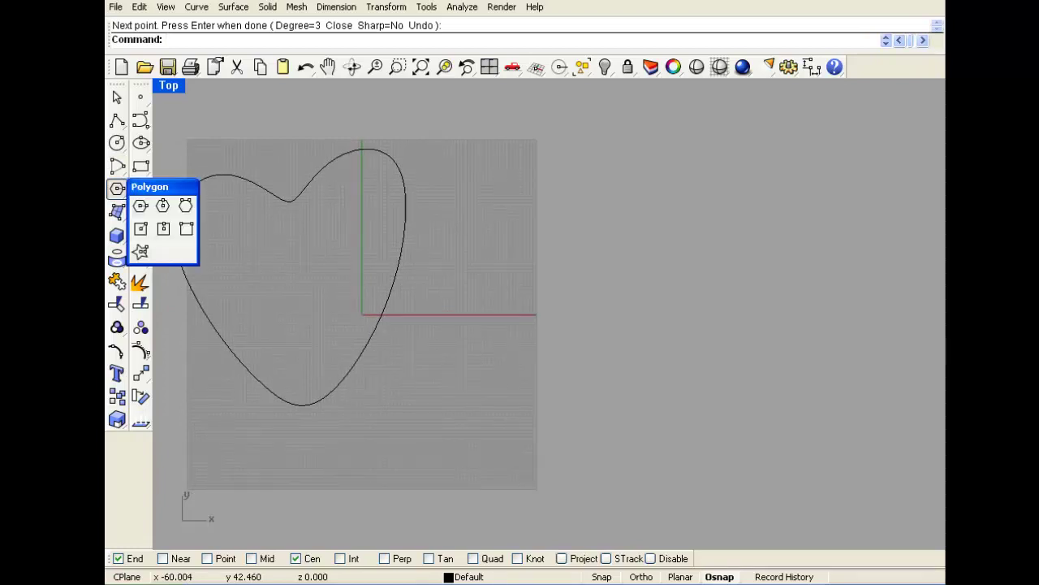
{"action": "left_click", "coordinate": [186, 228]}
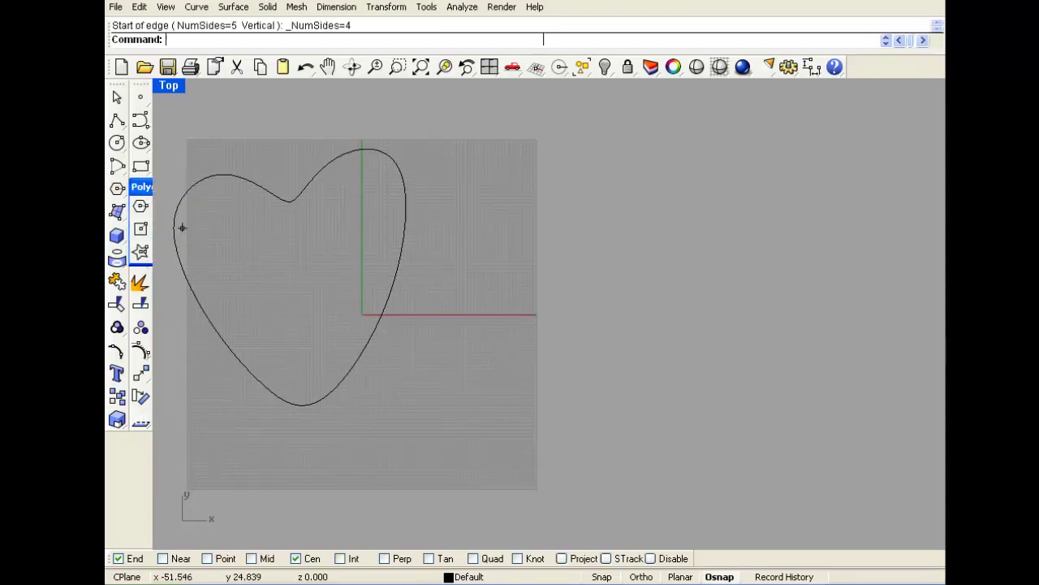
{"action": "left_click", "coordinate": [487, 200]}
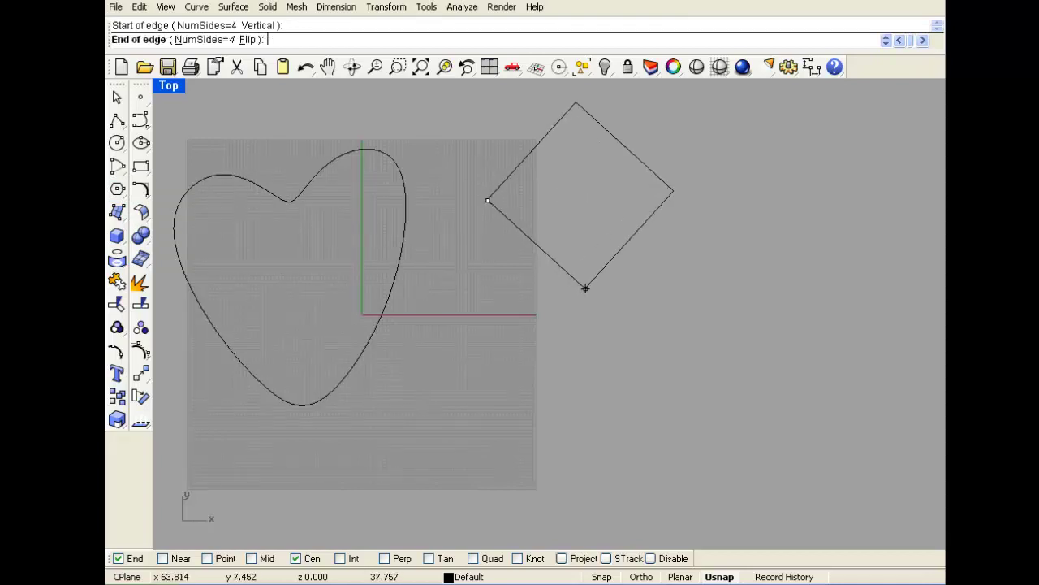
{"action": "left_click", "coordinate": [488, 308]}
{"action": "left_click", "coordinate": [488, 292]}
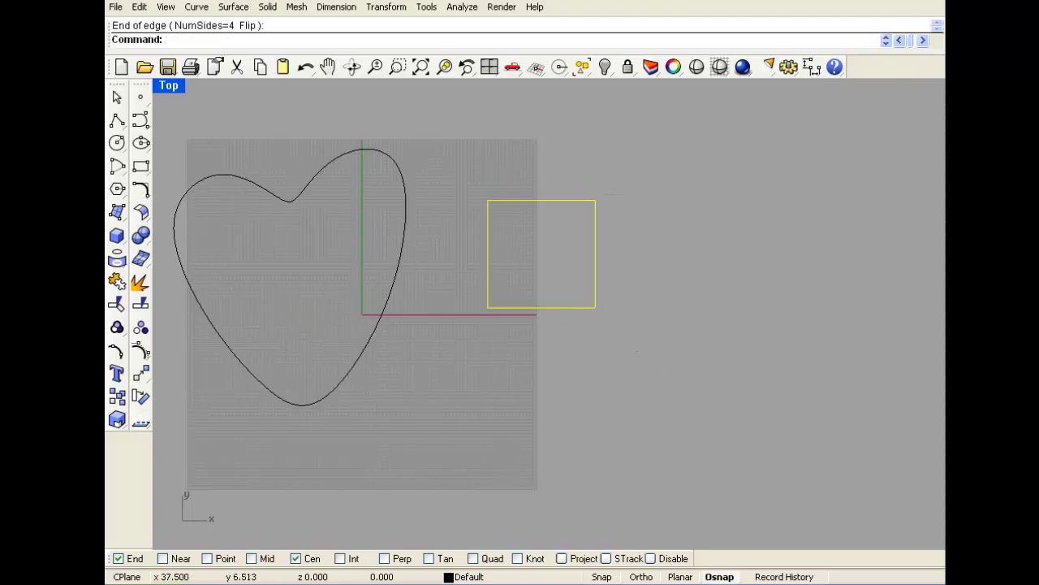
Move the heart curve farther left and the square to the right edge of the grid, level with the heart's middle
{"action": "right_click_drag", "start_coordinate": [455, 277], "coordinate": [431, 279]}
{"action": "scroll", "coordinate": [436, 280], "scroll_direction": "down", "scroll_amount": 2}
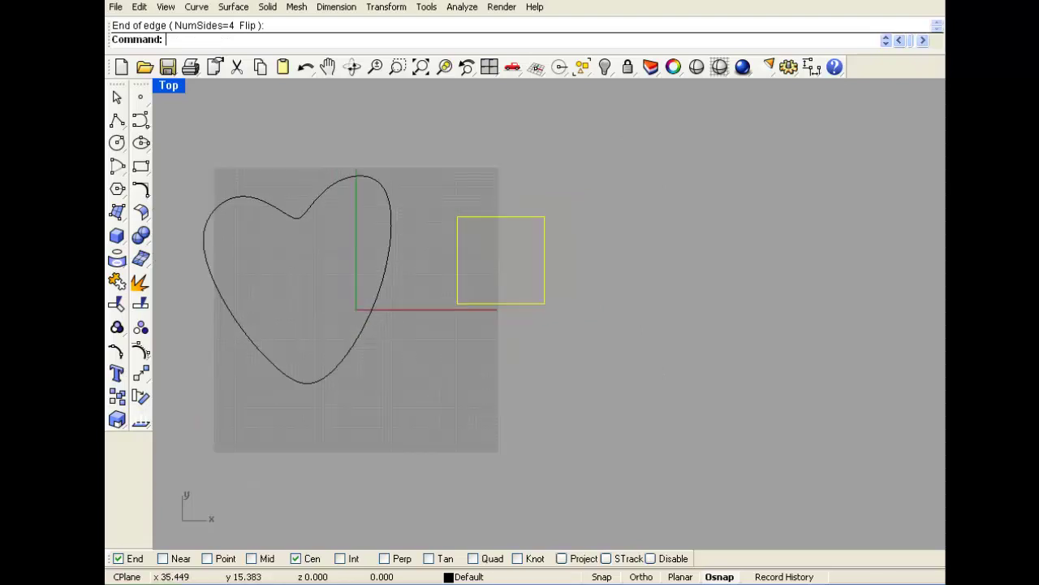
{"action": "left_click_drag", "start_coordinate": [460, 265], "coordinate": [554, 286]}
{"action": "right_click_drag", "start_coordinate": [442, 258], "coordinate": [506, 239]}
{"action": "left_click_drag", "start_coordinate": [457, 189], "coordinate": [374, 221]}
{"action": "left_click_drag", "start_coordinate": [655, 217], "coordinate": [572, 246]}
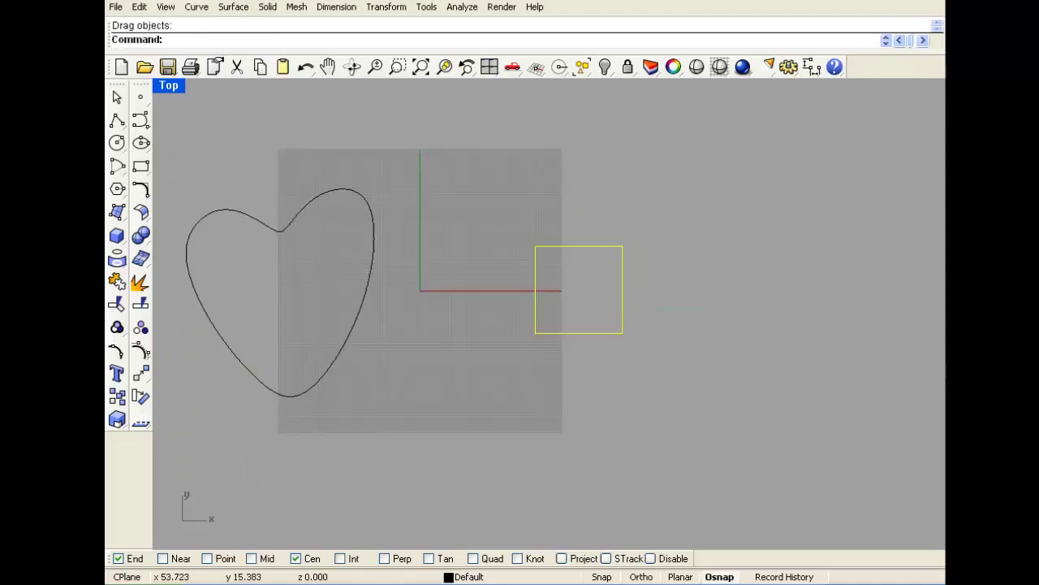
{"action": "left_click_drag", "start_coordinate": [577, 246], "coordinate": [559, 246]}
{"action": "left_click", "coordinate": [523, 209]}
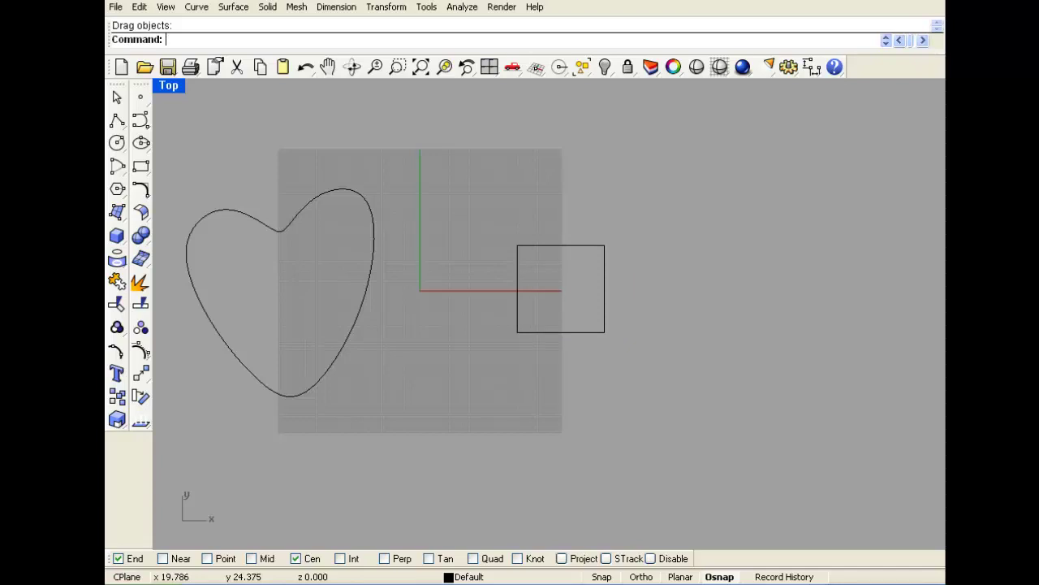
Create a mean curve between the heart and the separate square using the default seams, inspect it, and delete it
{"action": "left_click", "coordinate": [196, 6]}
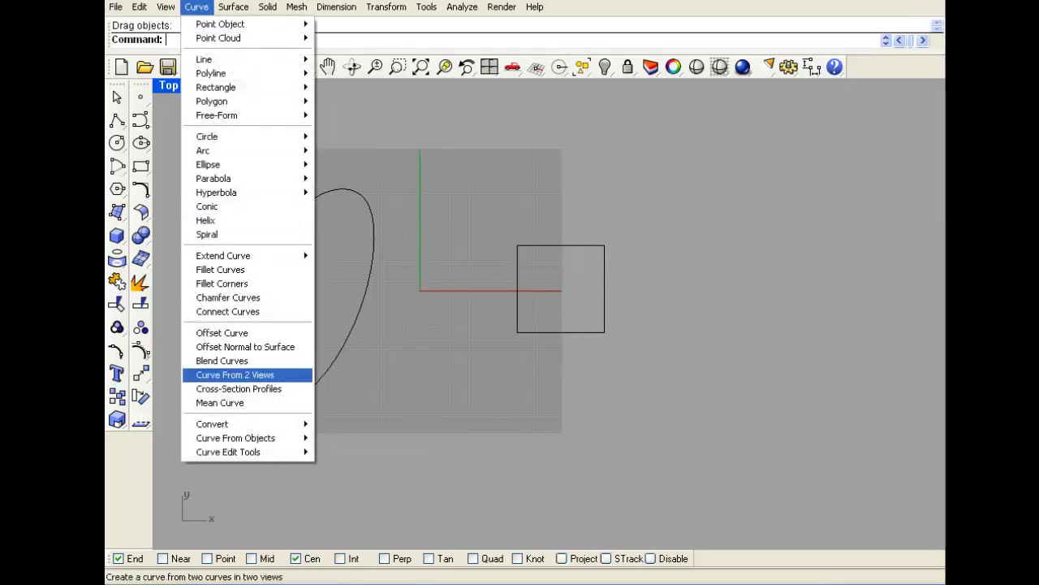
{"action": "left_click", "coordinate": [219, 402]}
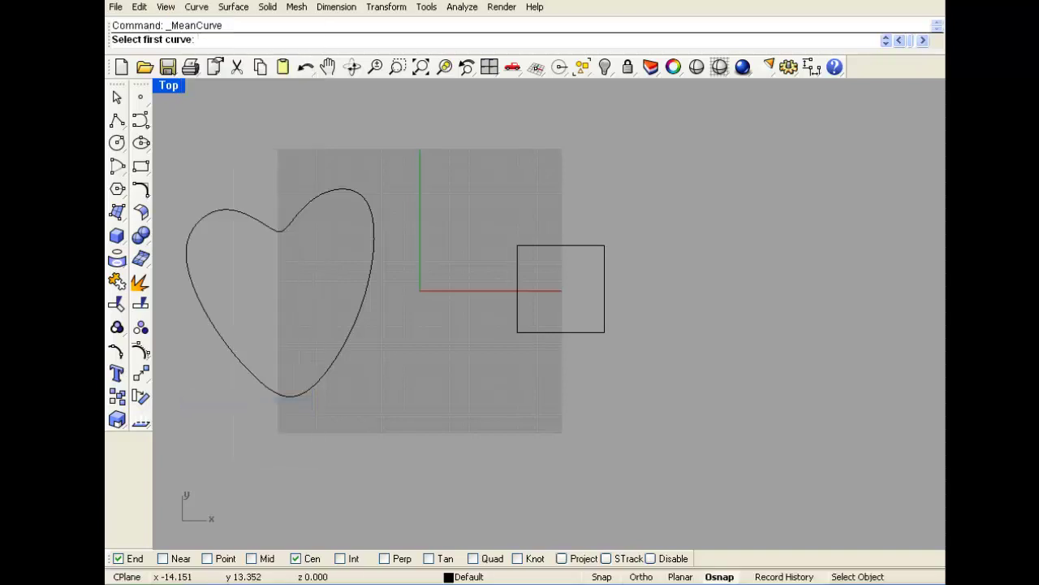
{"action": "left_click", "coordinate": [374, 253]}
{"action": "left_click", "coordinate": [520, 290]}
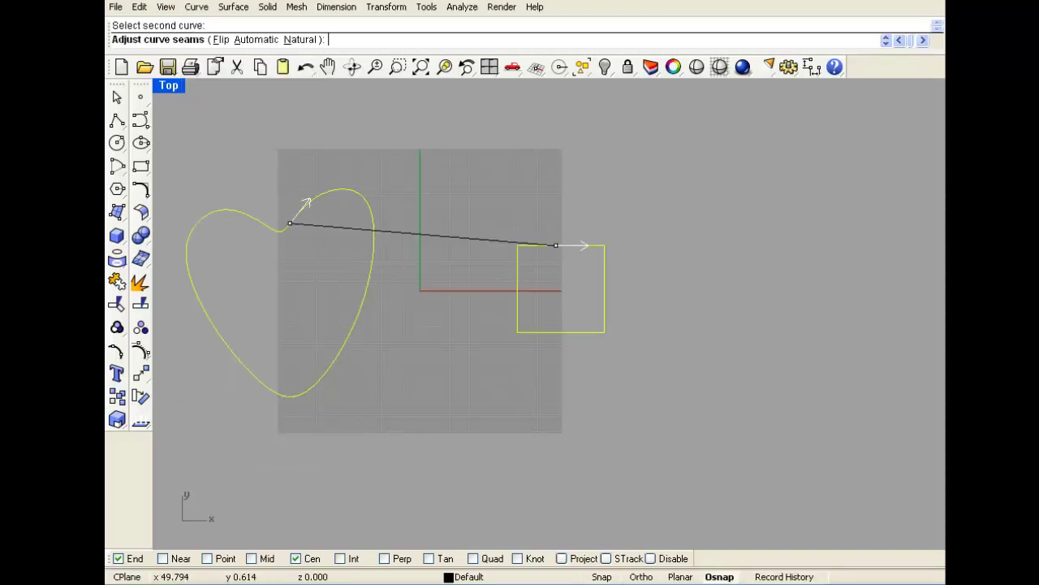
{"action": "key", "text": "Return"}
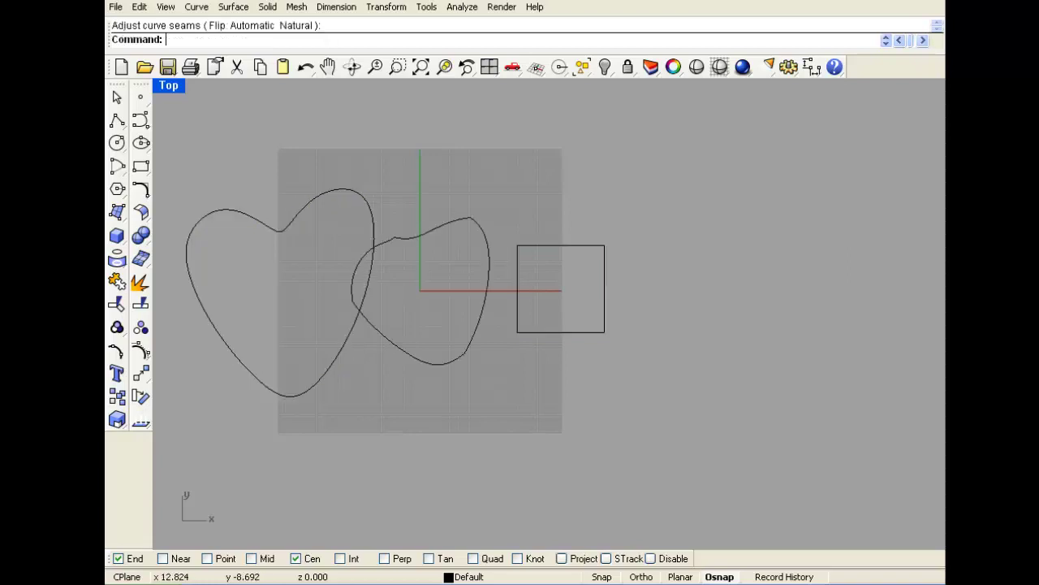
{"action": "scroll", "coordinate": [479, 247], "scroll_direction": "up", "scroll_amount": 4}
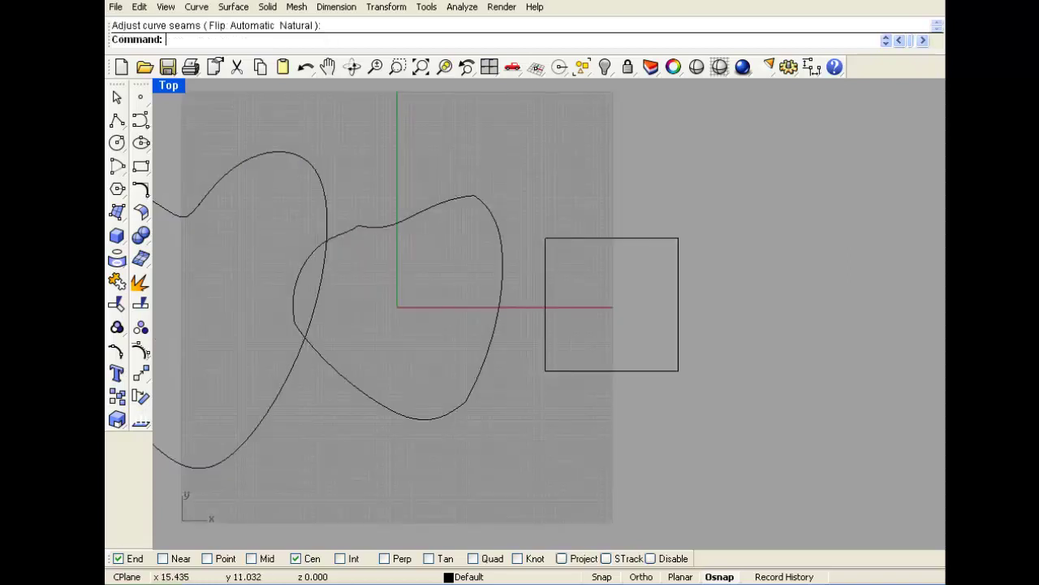
{"action": "scroll", "coordinate": [526, 239], "scroll_direction": "down", "scroll_amount": 4}
{"action": "left_click", "coordinate": [492, 218]}
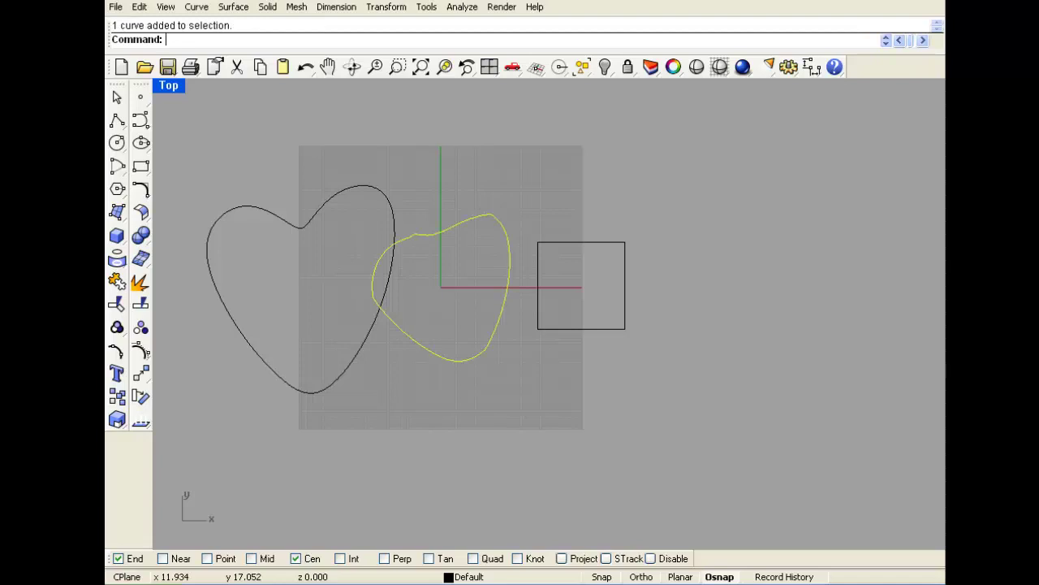
{"action": "key", "text": "Delete"}
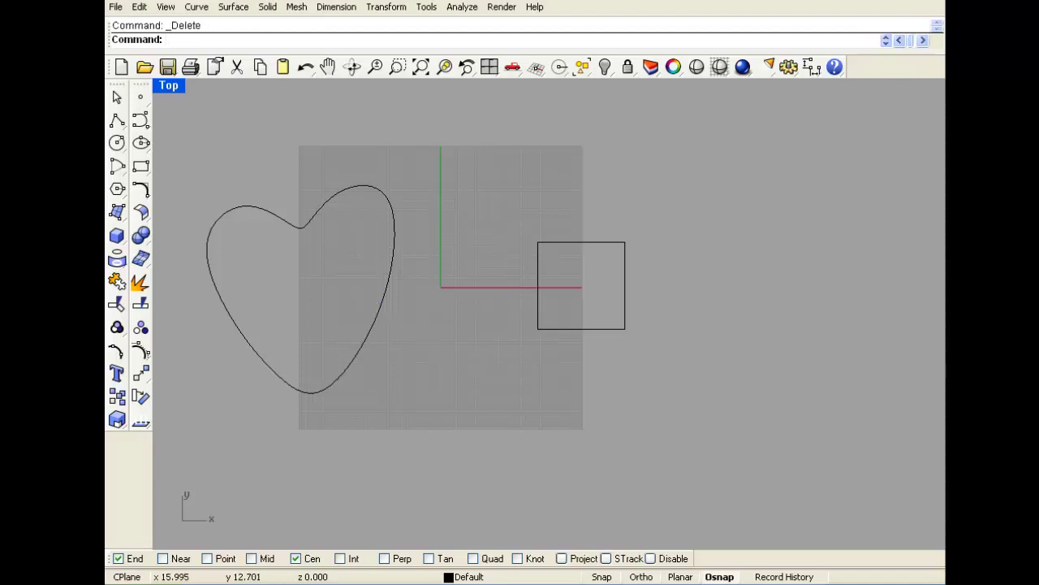
Move the square inside the heart curve, roughly centred
{"action": "left_click_drag", "start_coordinate": [538, 251], "coordinate": [261, 254]}
{"action": "right_click_drag", "start_coordinate": [315, 213], "coordinate": [399, 212]}
{"action": "left_click", "coordinate": [415, 216]}
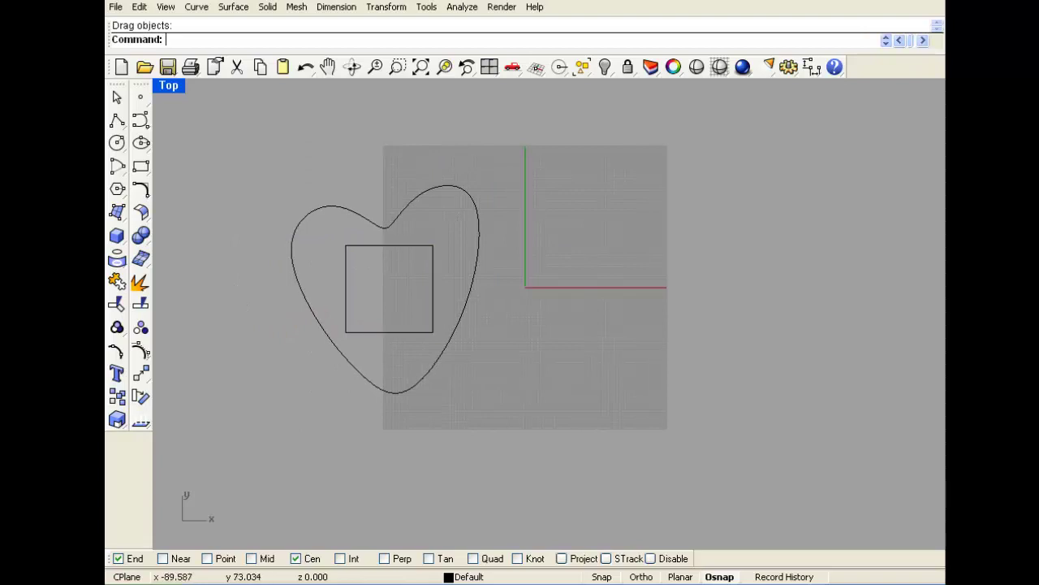
Create a mean curve between the heart and the square nested inside it with the default seams, and select the new curve
{"action": "left_click", "coordinate": [196, 7]}
{"action": "left_click", "coordinate": [220, 403]}
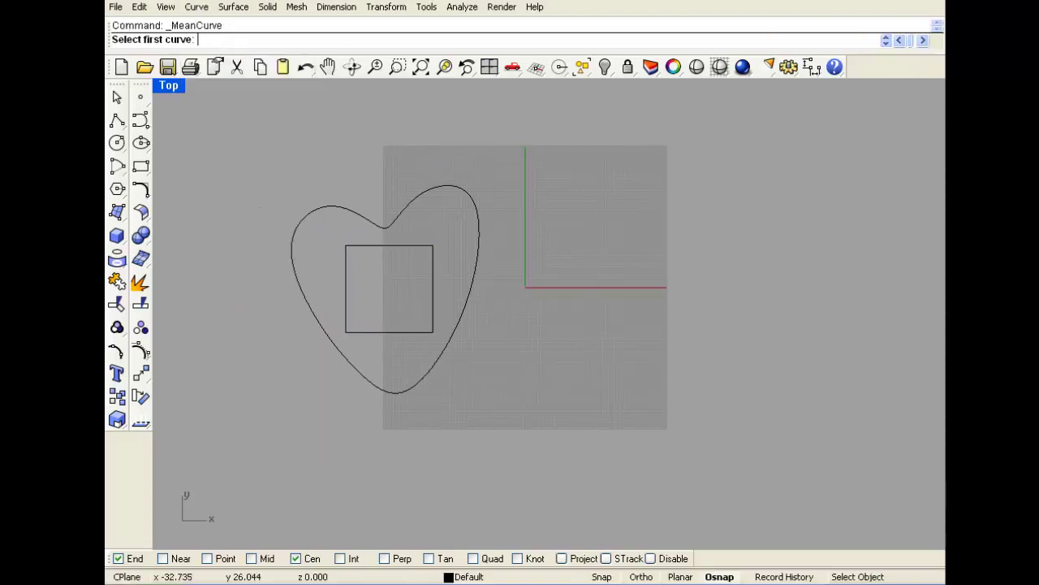
{"action": "left_click", "coordinate": [367, 219]}
{"action": "left_click", "coordinate": [390, 245]}
{"action": "right_click", "coordinate": [521, 199]}
{"action": "key", "text": "Return"}
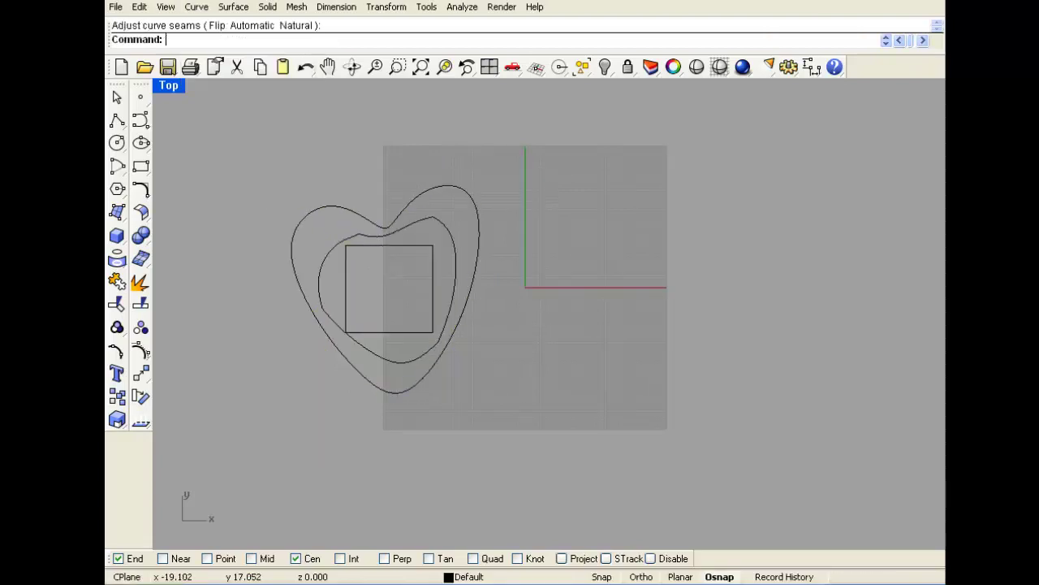
{"action": "scroll", "coordinate": [399, 258], "scroll_direction": "up", "scroll_amount": 4}
{"action": "left_click", "coordinate": [461, 200]}
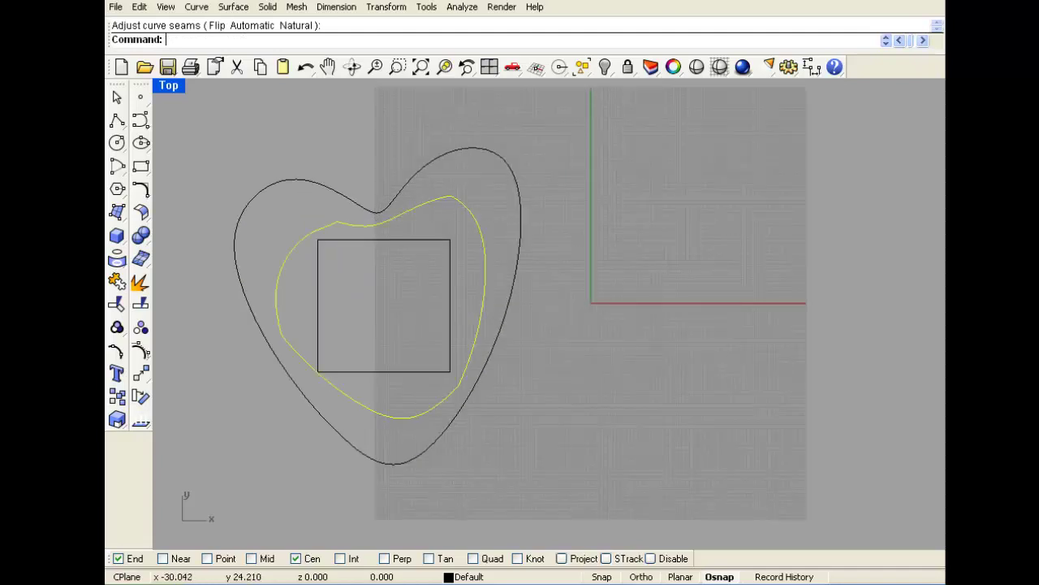
{"action": "scroll", "coordinate": [433, 257], "scroll_direction": "down", "scroll_amount": 4}
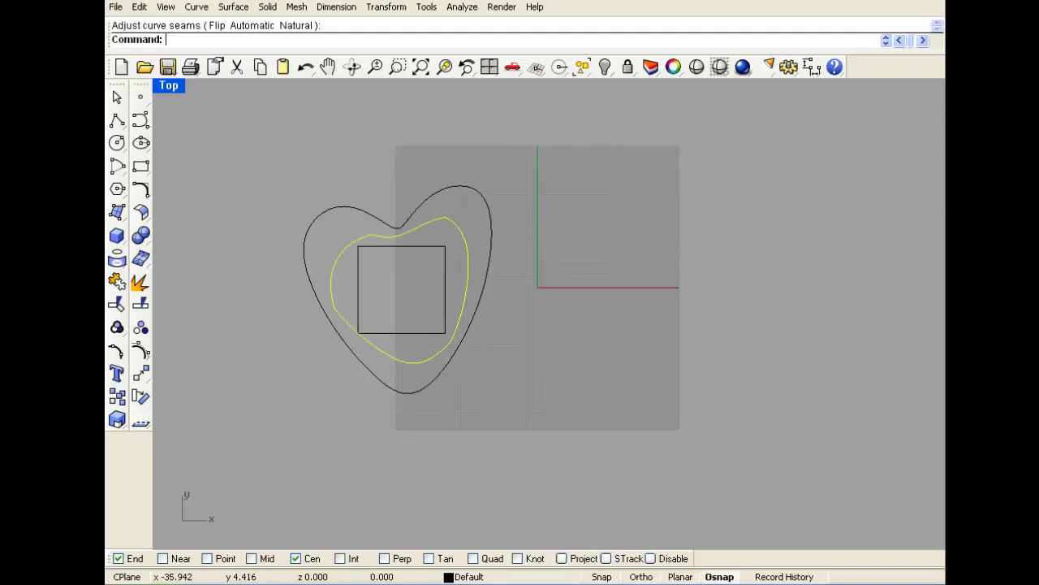
Delete the mean curve, the nested square and the heart curve to empty the scene
{"action": "left_click", "coordinate": [443, 270], "text": "shift"}
{"action": "key", "text": "Delete"}
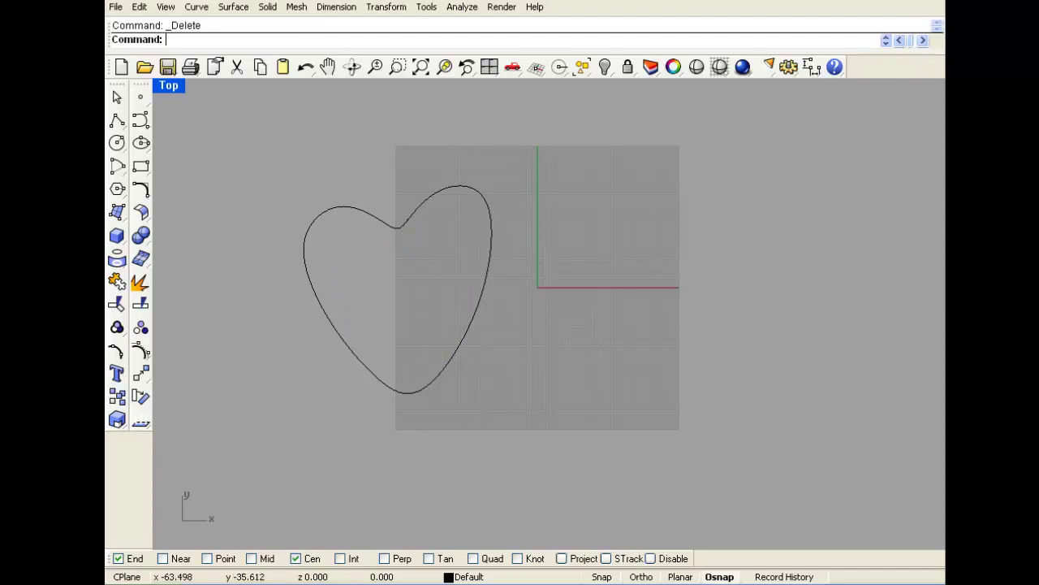
{"action": "left_click", "coordinate": [196, 6]}
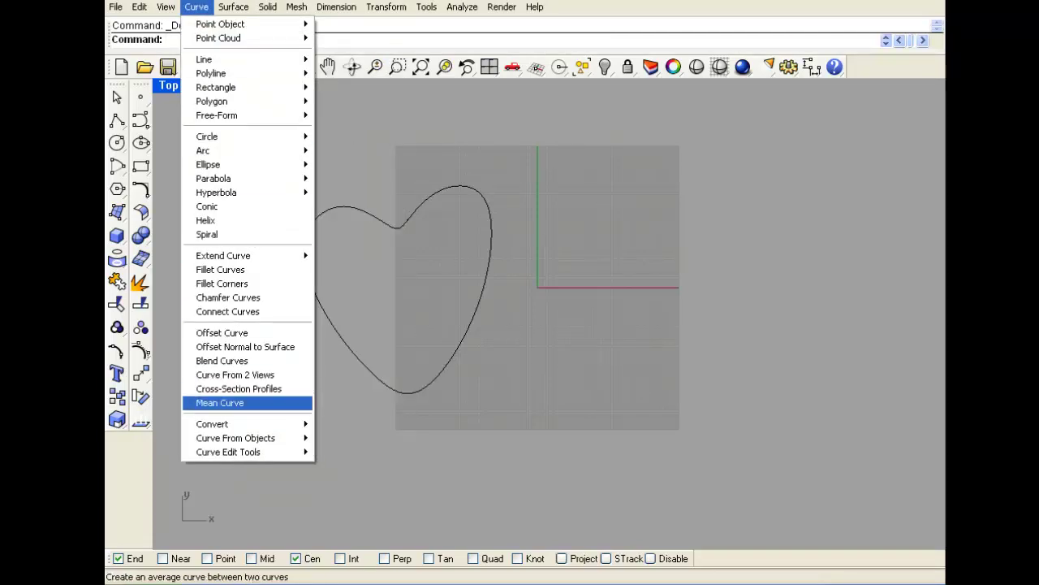
{"action": "mouse_move", "coordinate": [236, 438]}
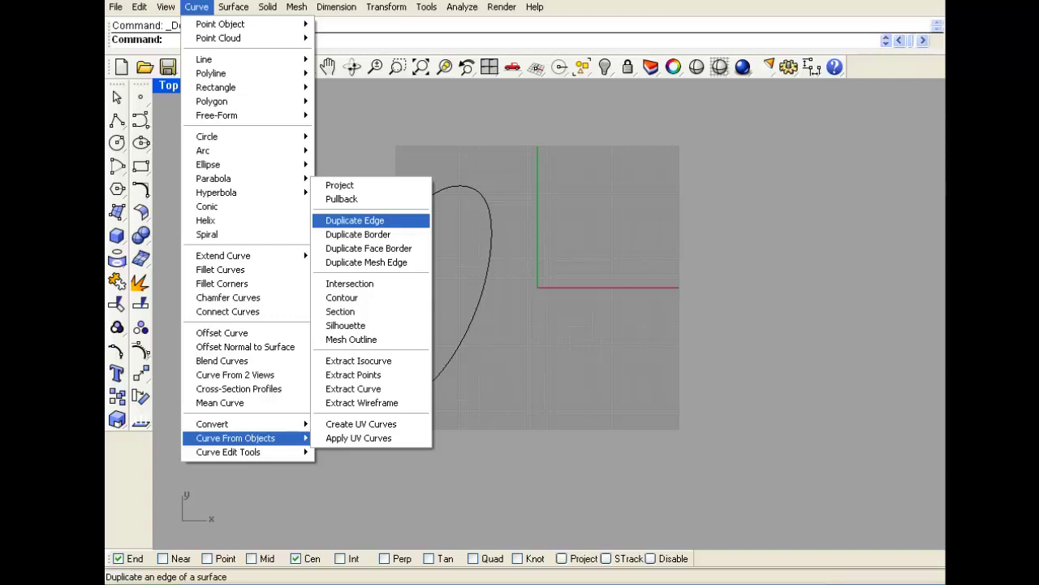
{"action": "left_click", "coordinate": [460, 118]}
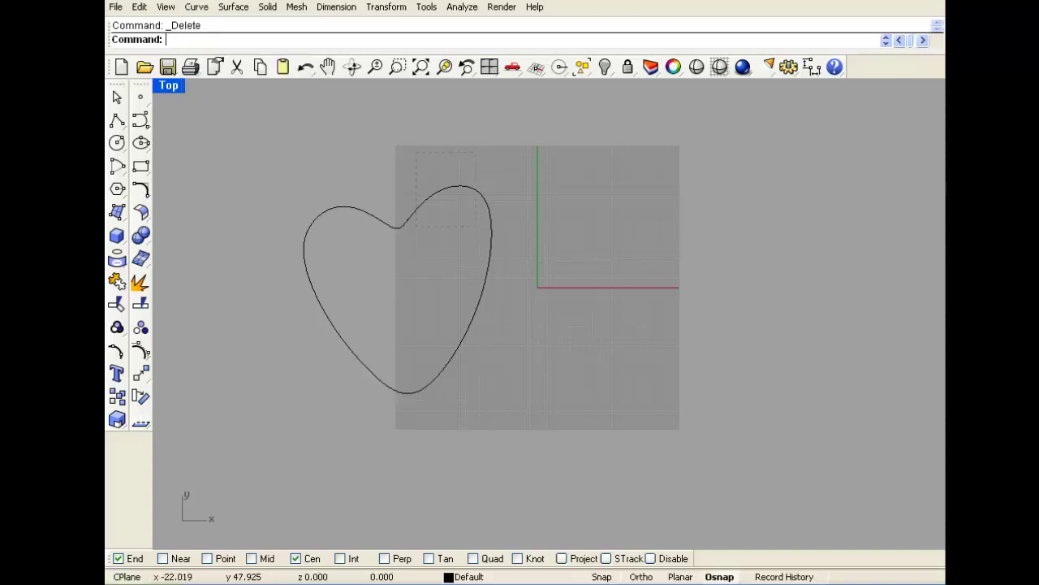
{"action": "left_click", "coordinate": [322, 293]}
{"action": "key", "text": "Delete"}
{"action": "scroll", "coordinate": [329, 279], "scroll_direction": "down", "scroll_amount": 2}
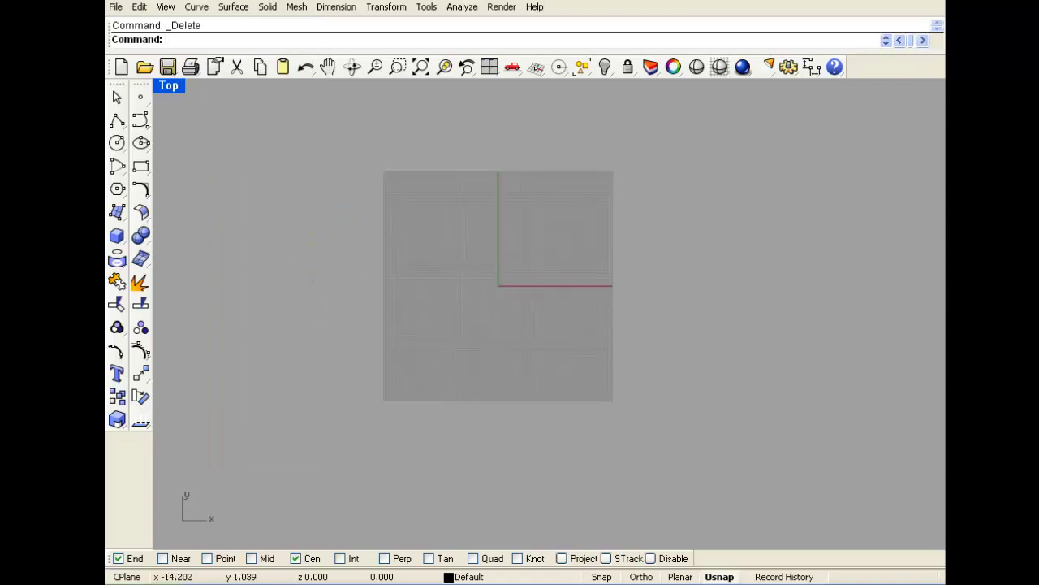
{"action": "right_click_drag", "start_coordinate": [337, 280], "coordinate": [226, 264]}
{"action": "scroll", "coordinate": [339, 260], "scroll_direction": "up", "scroll_amount": 2}
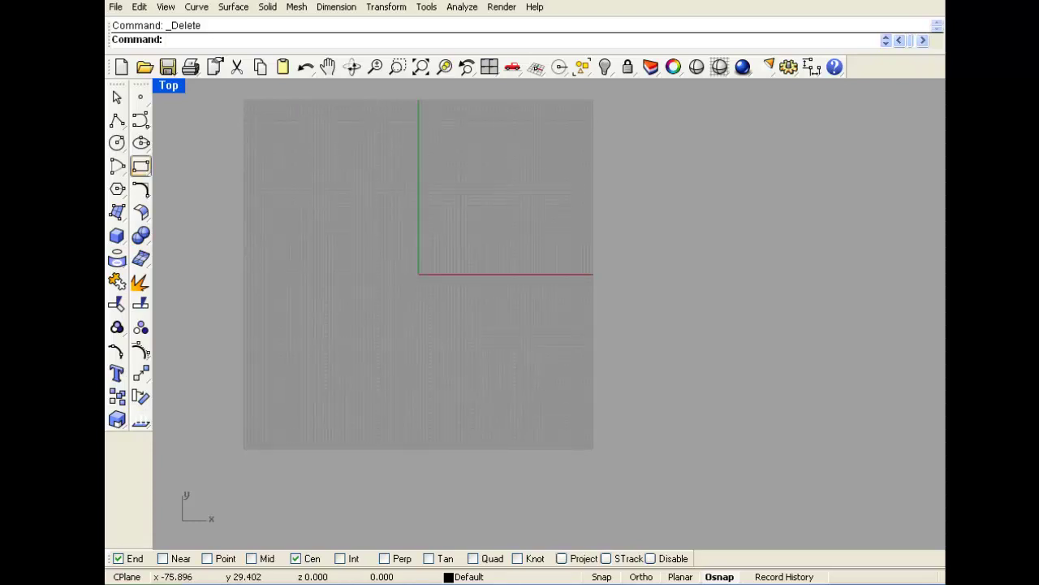
{"action": "left_click", "coordinate": [140, 119]}
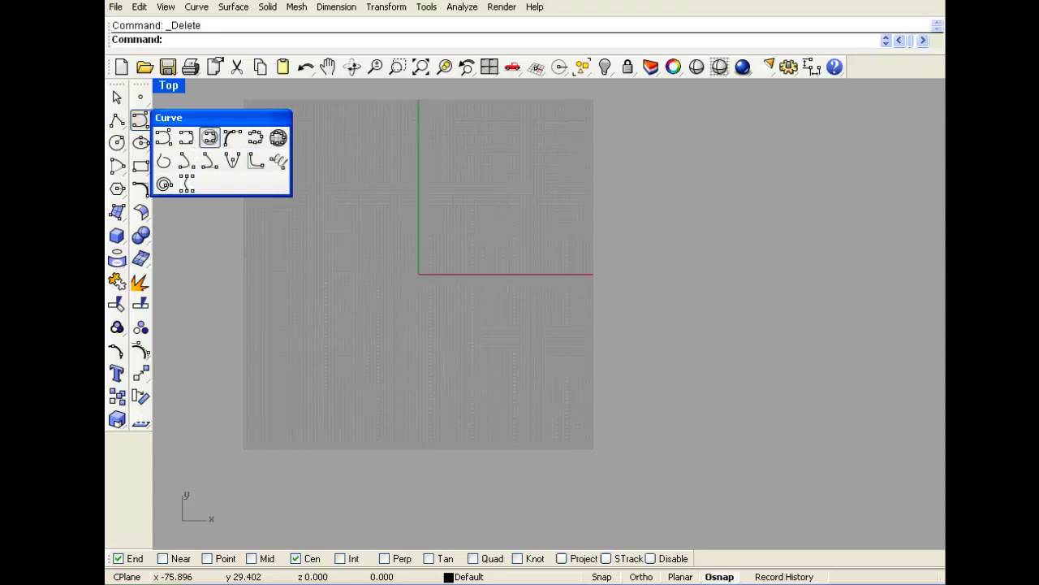
{"action": "left_click", "coordinate": [209, 137]}
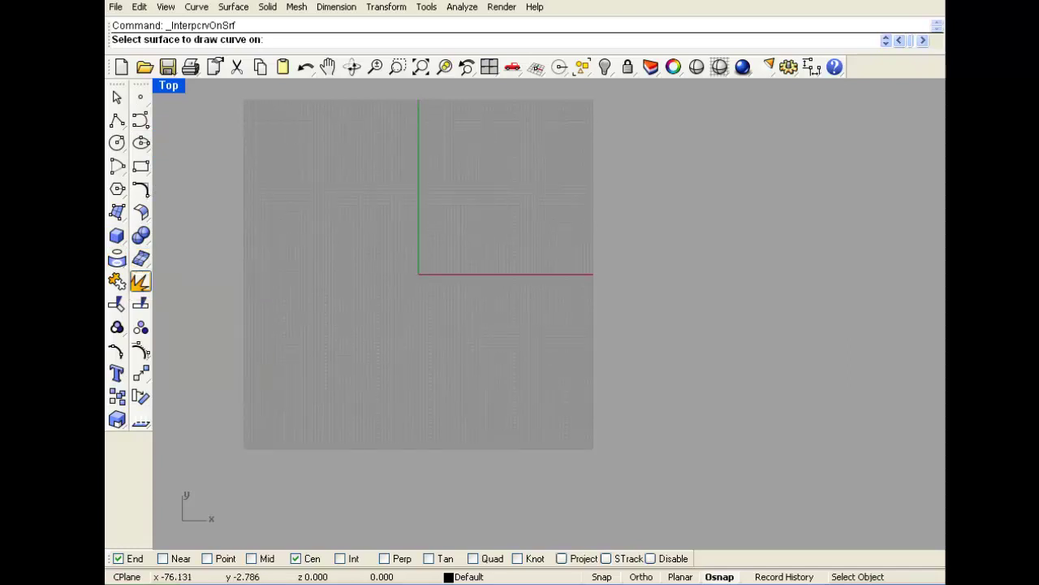
Draw a solid cylinder based at the origin in the Front view, running along negative Y past the grid edge
{"action": "left_click", "coordinate": [117, 235]}
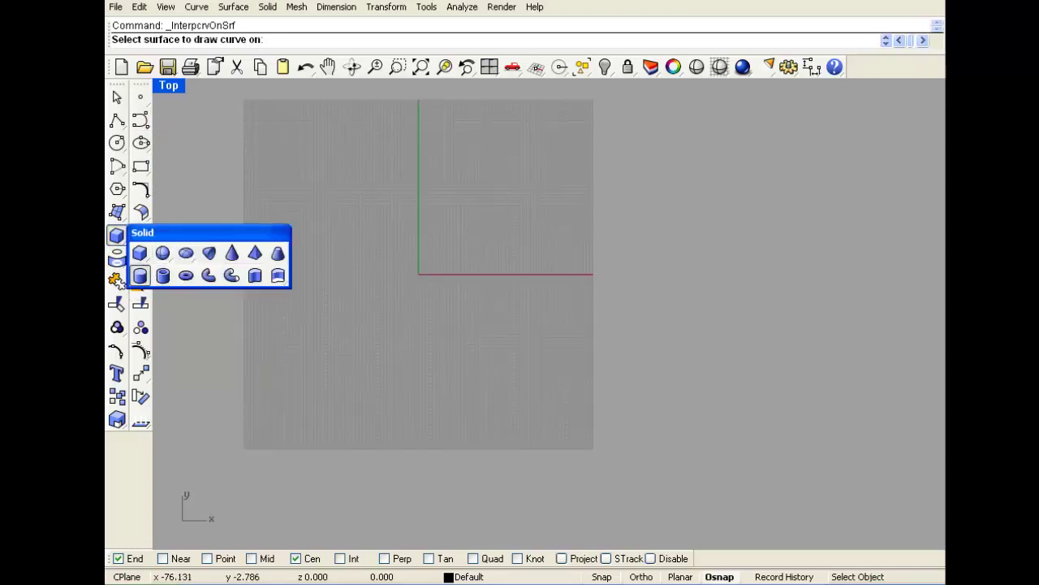
{"action": "left_click", "coordinate": [163, 275]}
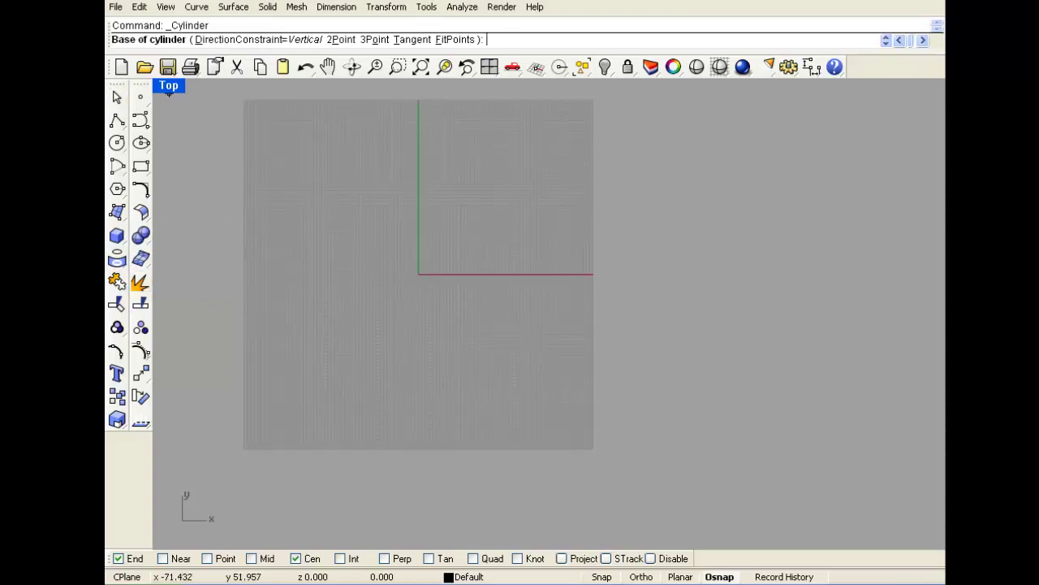
{"action": "double_click", "coordinate": [168, 86]}
{"action": "left_click", "coordinate": [348, 354]}
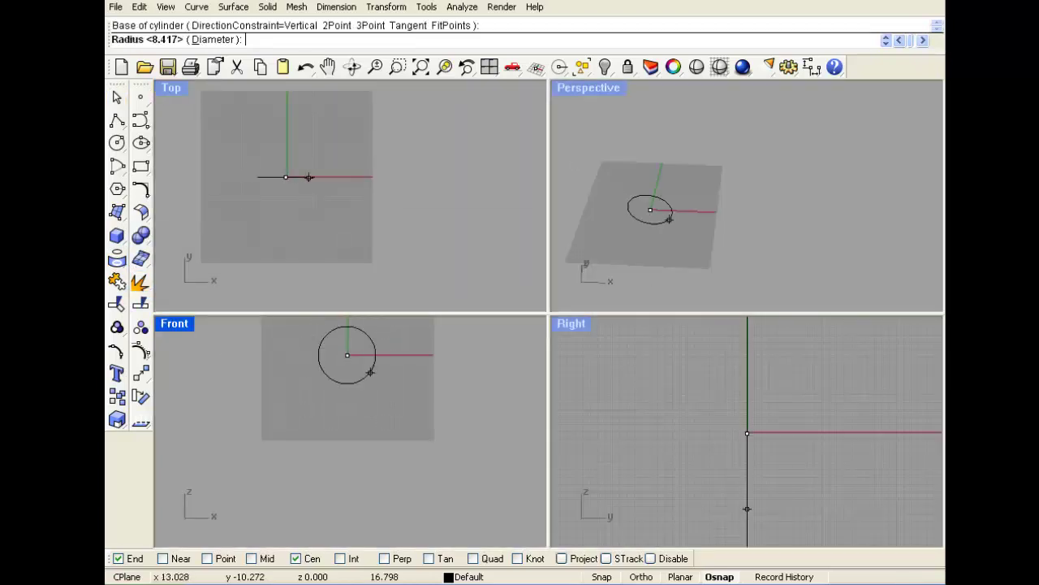
{"action": "left_click", "coordinate": [364, 366]}
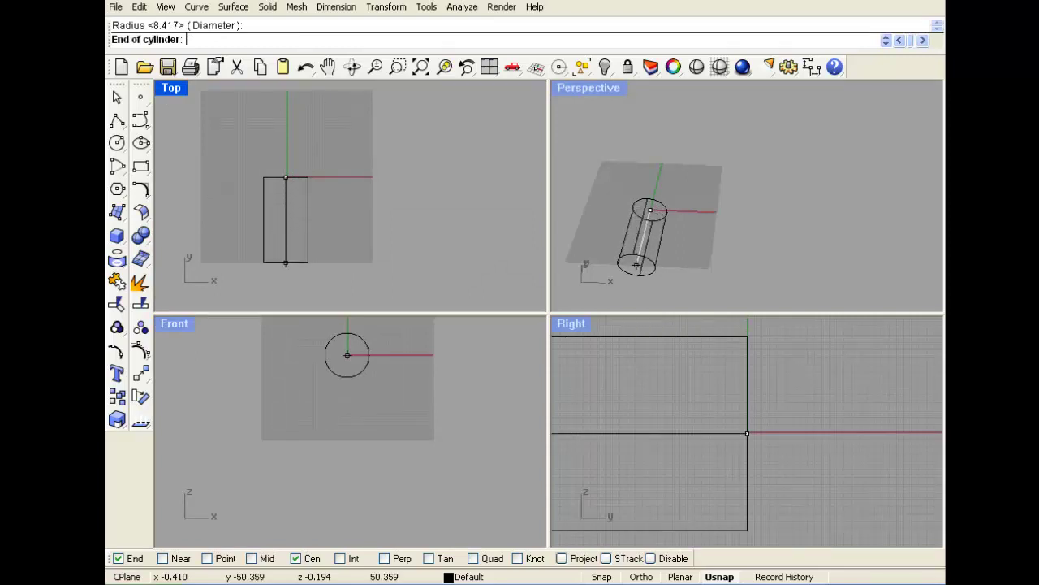
{"action": "left_click", "coordinate": [285, 283]}
Move the cylinder along Y in the Top view until its length is roughly centred on the origin
{"action": "left_click", "coordinate": [306, 258]}
{"action": "left_click_drag", "start_coordinate": [306, 258], "coordinate": [306, 201]}
{"action": "left_click", "coordinate": [328, 160]}
{"action": "scroll", "coordinate": [262, 162], "scroll_direction": "up", "scroll_amount": 4}
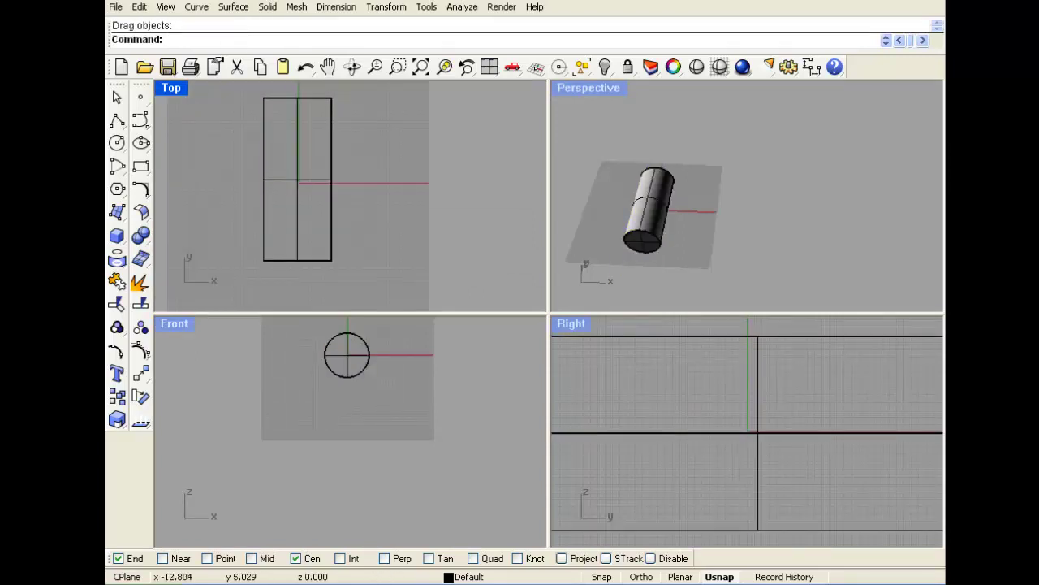
{"action": "right_click_drag", "start_coordinate": [265, 170], "coordinate": [270, 159]}
{"action": "left_click", "coordinate": [140, 120]}
{"action": "double_click", "coordinate": [171, 88]}
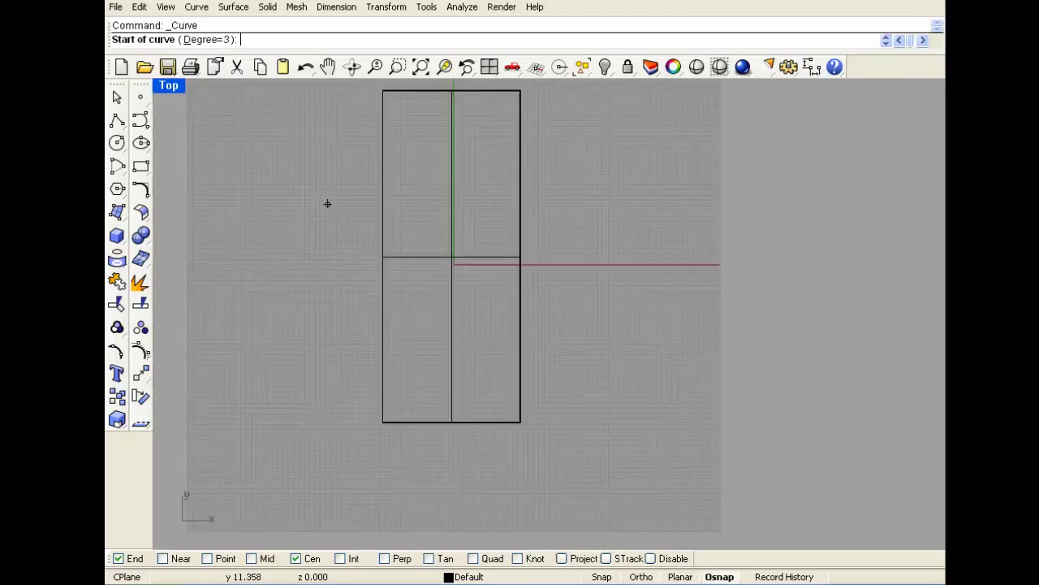
{"action": "scroll", "coordinate": [327, 203], "scroll_direction": "down", "scroll_amount": 2}
{"action": "right_click_drag", "start_coordinate": [328, 202], "coordinate": [284, 252]}
{"action": "left_click", "coordinate": [145, 123]}
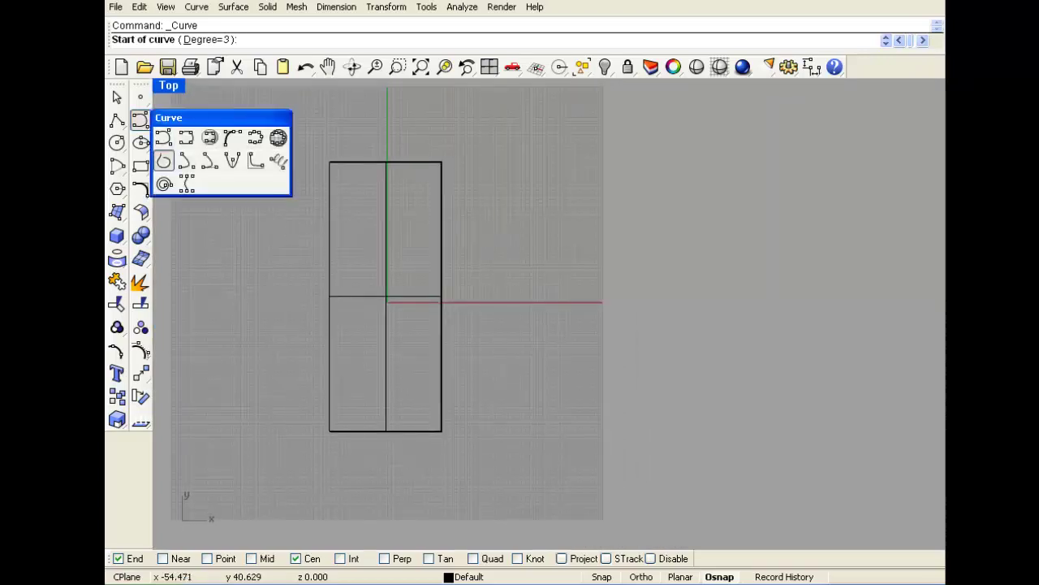
{"action": "left_click", "coordinate": [320, 139]}
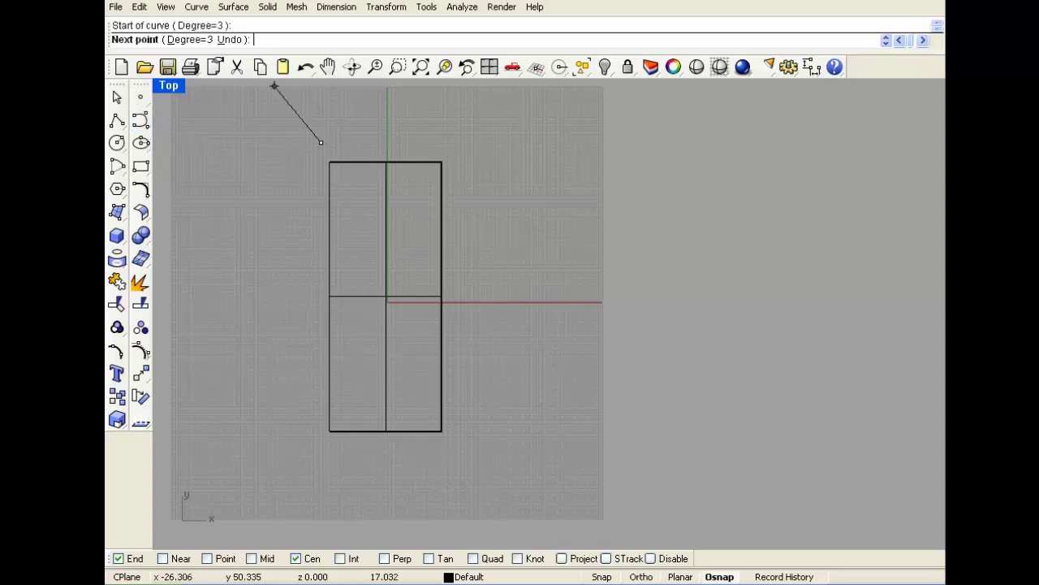
{"action": "key", "text": "Escape"}
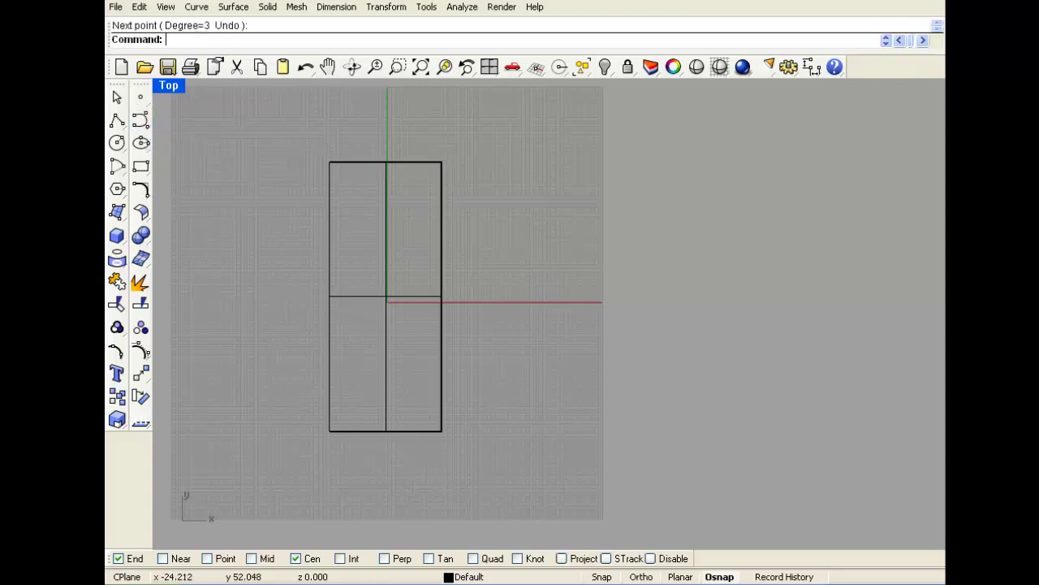
Use Sketch to draw a freehand letter B over the cylinder in the Top view, with a hooked stem and a double-looped curve
{"action": "type", "text": "Sketch"}
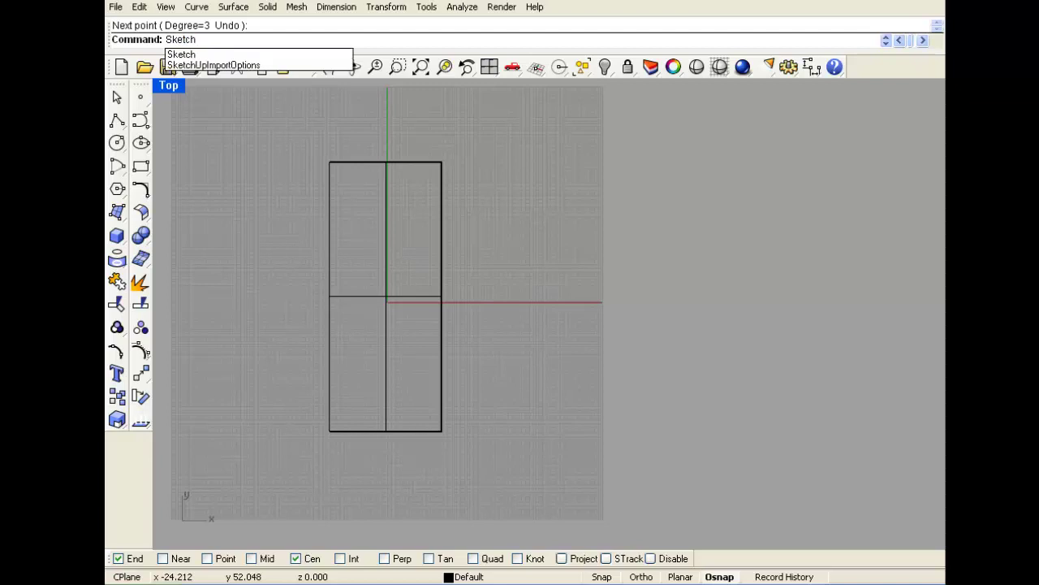
{"action": "key", "text": "Return"}
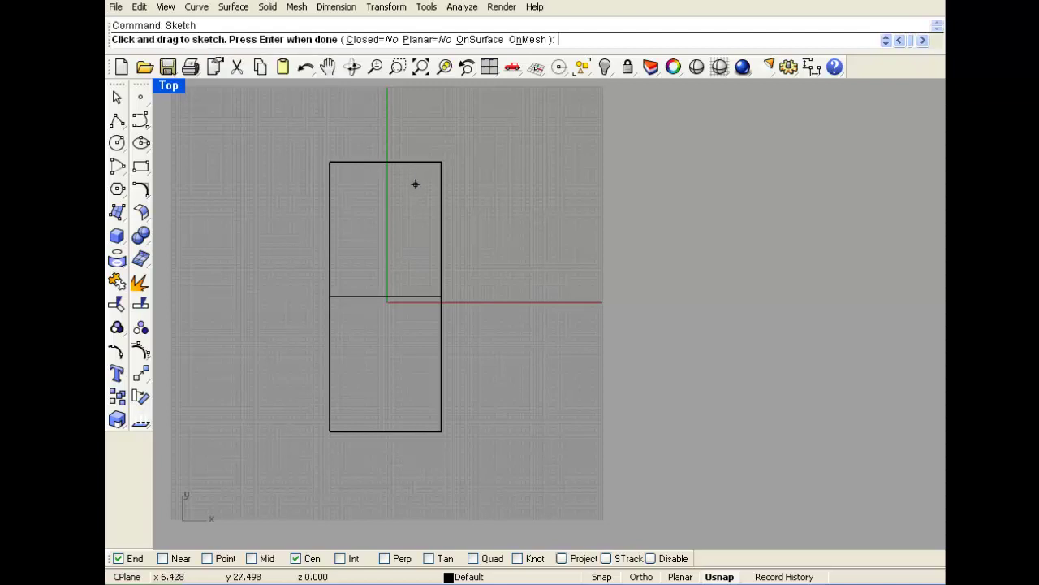
{"action": "mouse_move", "coordinate": [357, 198]}
{"action": "left_mouse_down"}
{"action": "mouse_move", "coordinate": [371, 253]}
{"action": "mouse_move", "coordinate": [360, 367]}
{"action": "left_mouse_up"}
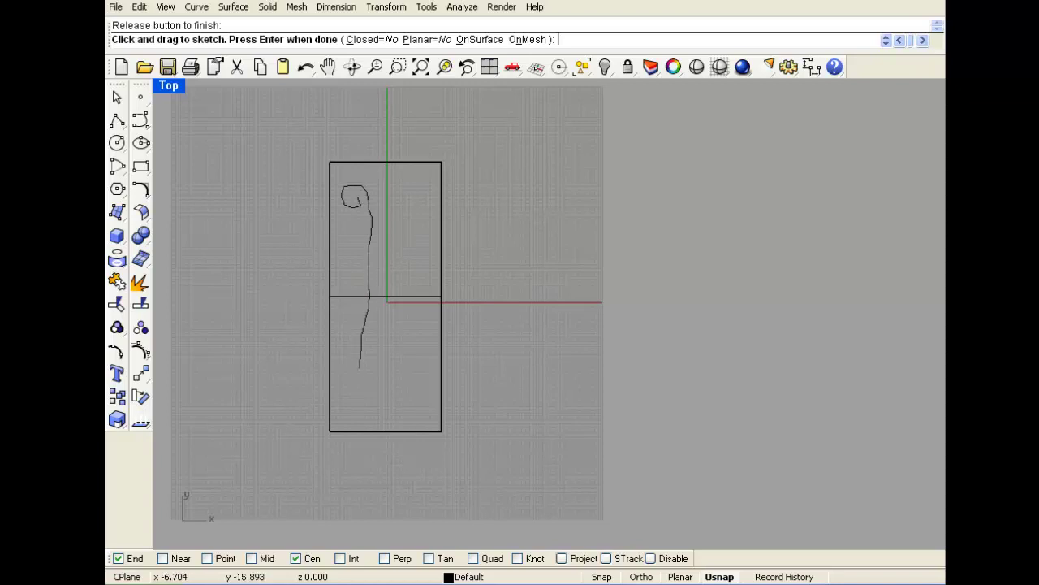
{"action": "left_click_drag", "start_coordinate": [354, 408], "coordinate": [354, 410]}
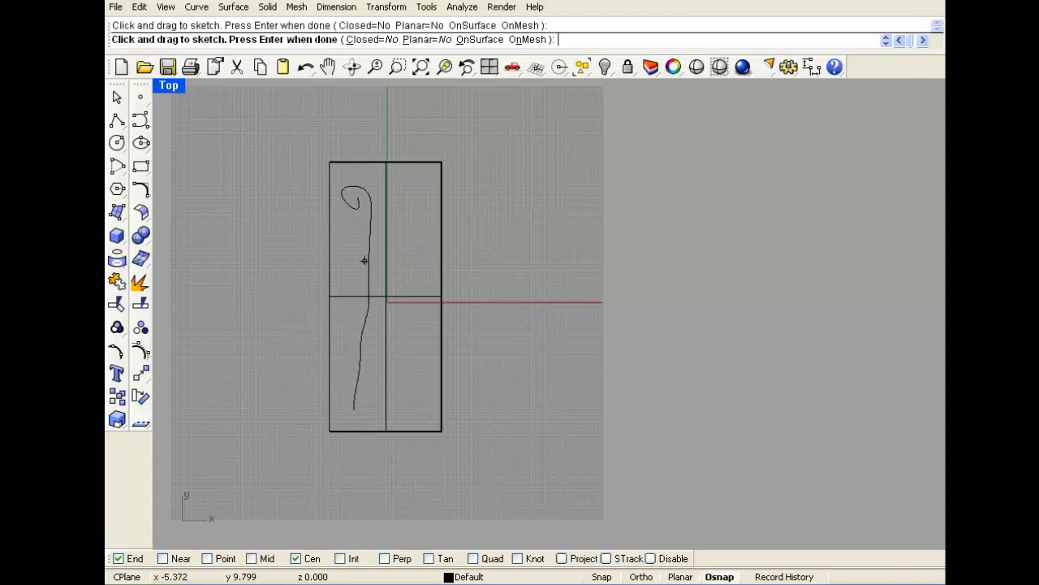
{"action": "mouse_move", "coordinate": [360, 229]}
{"action": "left_mouse_down"}
{"action": "mouse_move", "coordinate": [386, 186]}
{"action": "mouse_move", "coordinate": [421, 361]}
{"action": "mouse_move", "coordinate": [406, 413]}
{"action": "mouse_move", "coordinate": [355, 410]}
{"action": "mouse_move", "coordinate": [348, 393]}
{"action": "mouse_move", "coordinate": [360, 384]}
{"action": "left_mouse_up"}
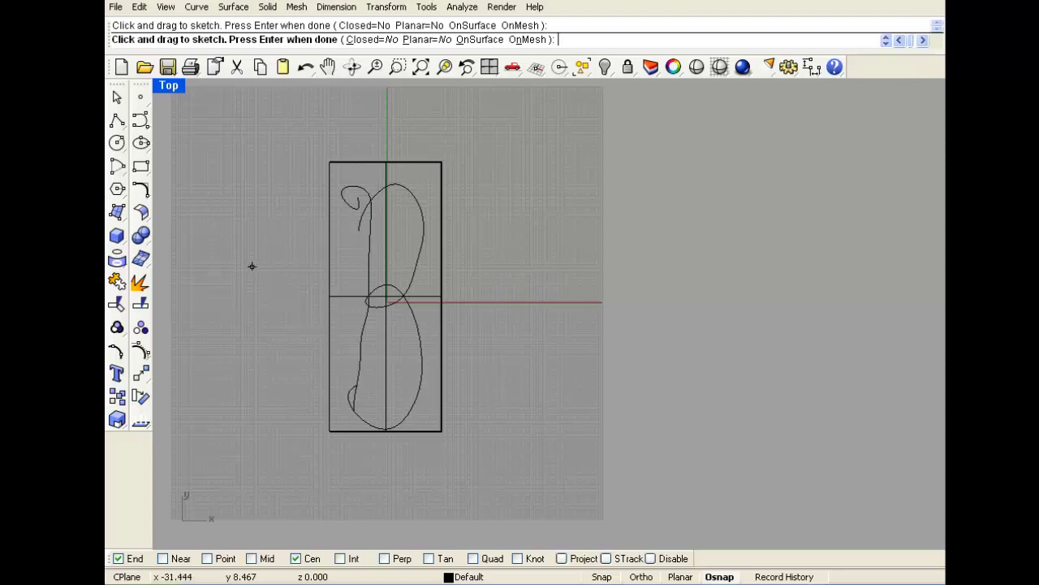
{"action": "key", "text": "Return"}
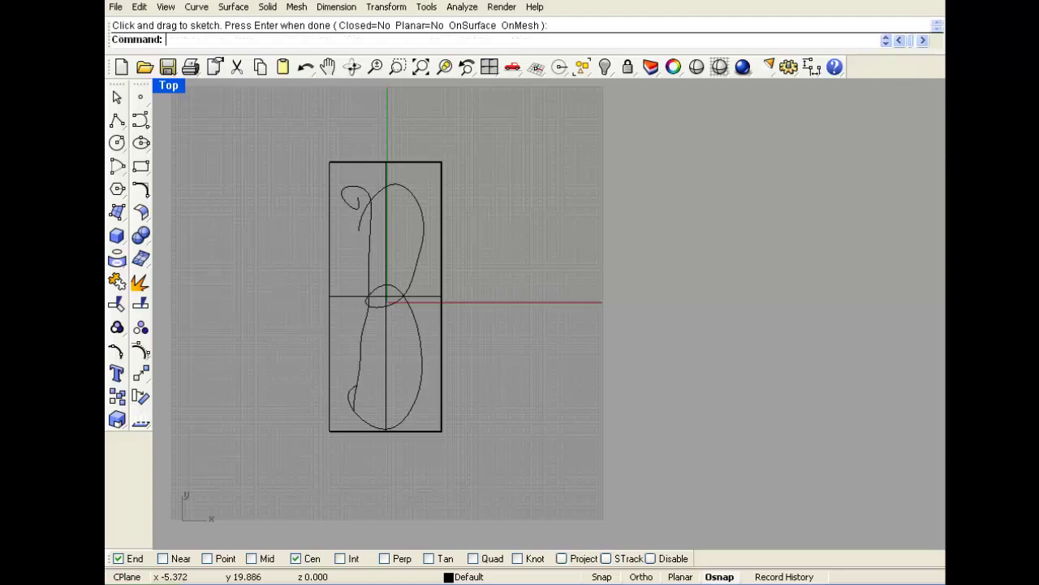
Shift the double-looped curve slightly up and left and the stem slightly left, keeping both inside the cylinder's outline
{"action": "left_click", "coordinate": [383, 190]}
{"action": "left_click", "coordinate": [365, 191], "text": "shift"}
{"action": "left_click_drag", "start_coordinate": [391, 280], "coordinate": [386, 268]}
{"action": "left_click", "coordinate": [318, 256]}
{"action": "left_click_drag", "start_coordinate": [365, 227], "coordinate": [363, 237]}
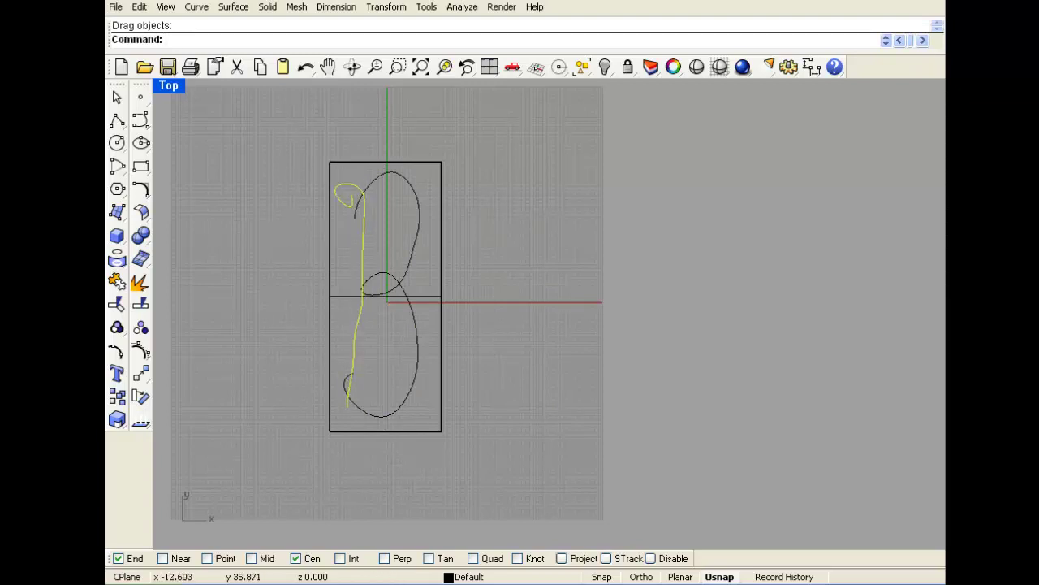
Rebuild the stem curve of the B with 8 points and degree 3, previewing it and deleting the input curve
{"action": "left_click", "coordinate": [139, 6]}
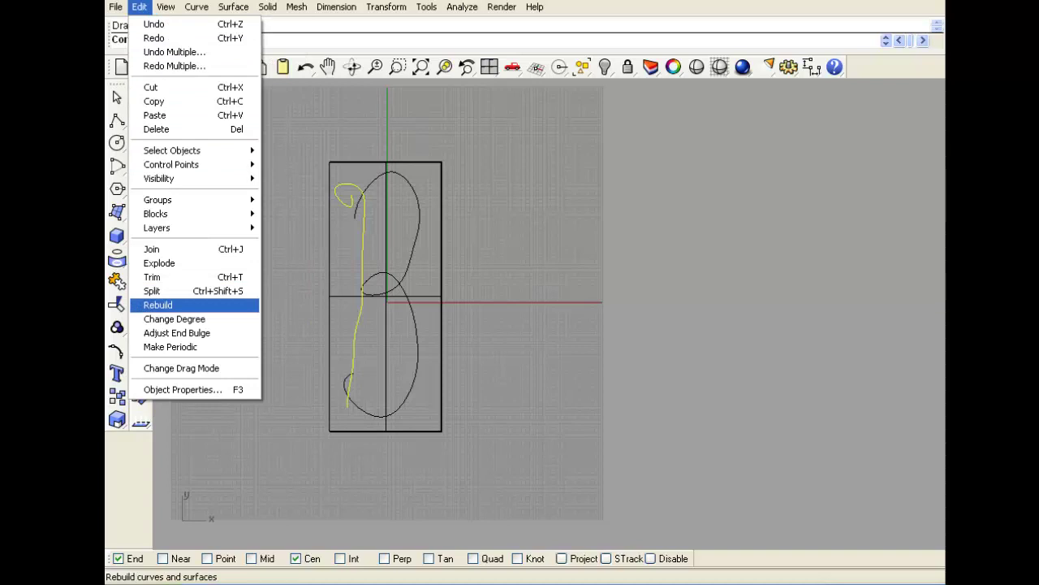
{"action": "left_click", "coordinate": [158, 305]}
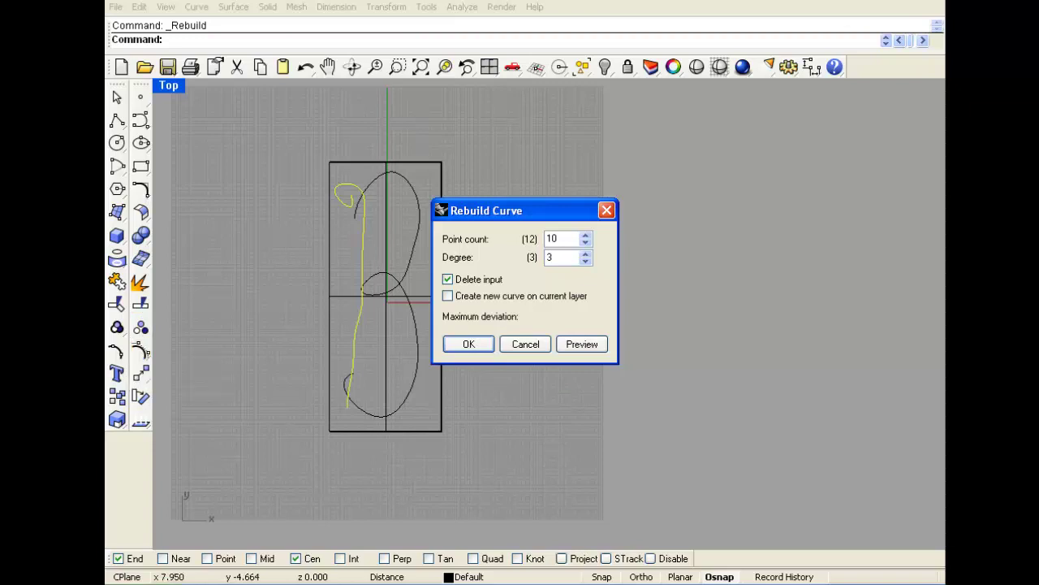
{"action": "double_click", "coordinate": [555, 239]}
{"action": "type", "text": "8"}
{"action": "left_click", "coordinate": [582, 344]}
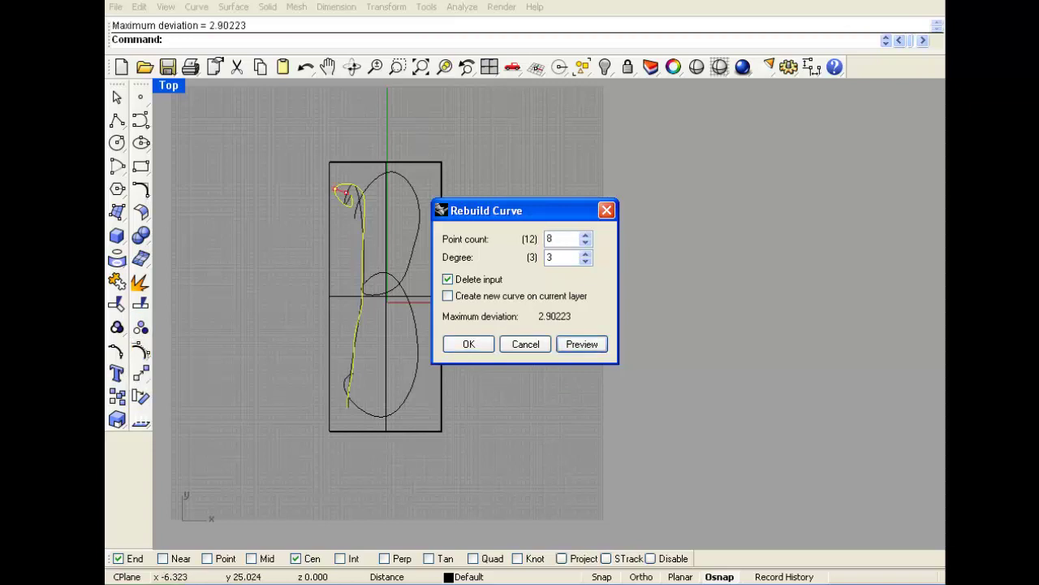
{"action": "left_click", "coordinate": [468, 344]}
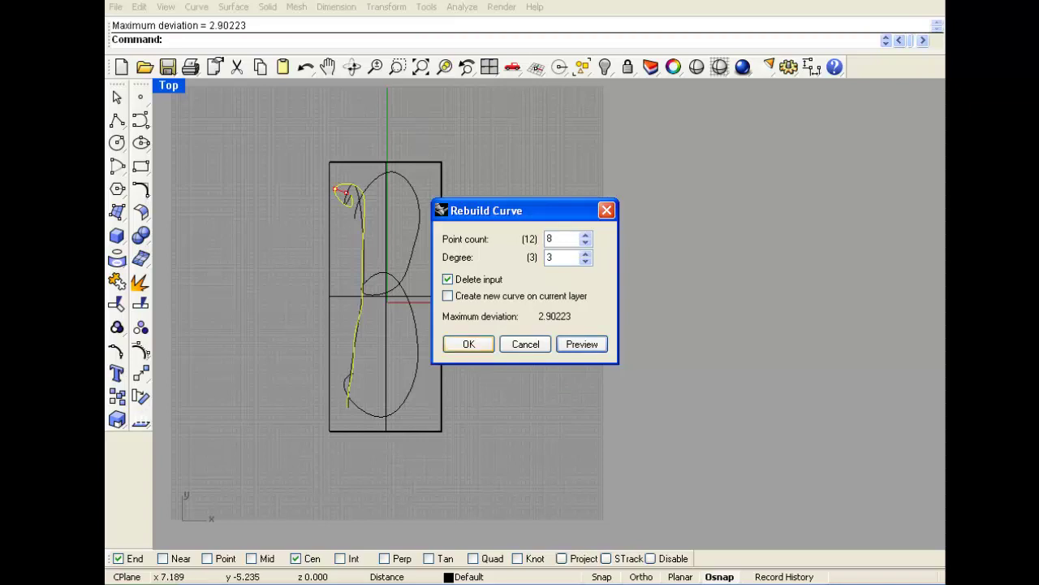
{"action": "left_click", "coordinate": [480, 344]}
Rebuild the double-looped curve of the B with a new point count at degree 3, deleting the input curve
{"action": "scroll", "coordinate": [398, 273], "scroll_direction": "up", "scroll_amount": 2}
{"action": "left_click", "coordinate": [455, 233]}
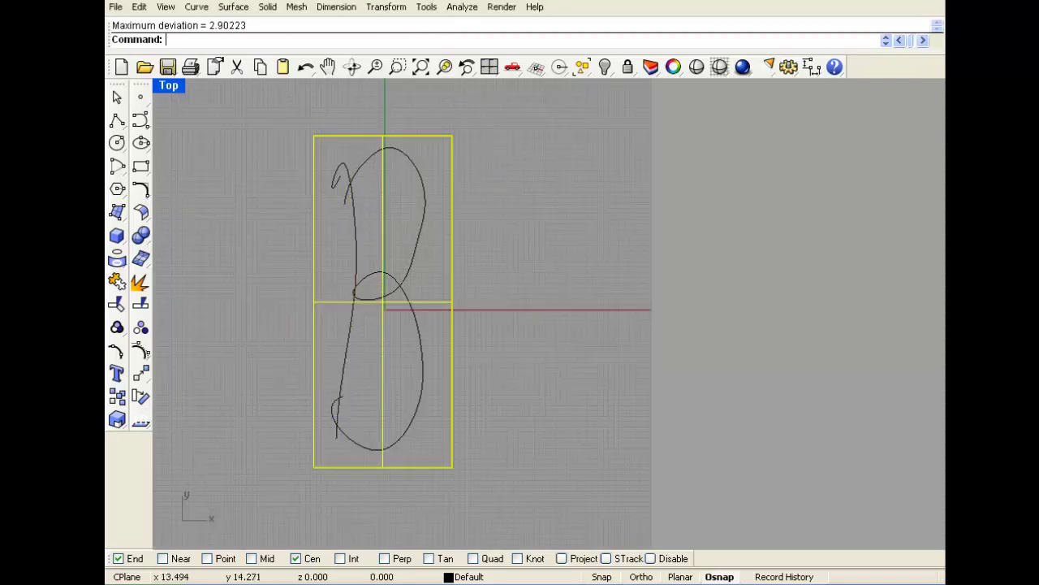
{"action": "left_click", "coordinate": [533, 247]}
{"action": "left_click", "coordinate": [425, 197]}
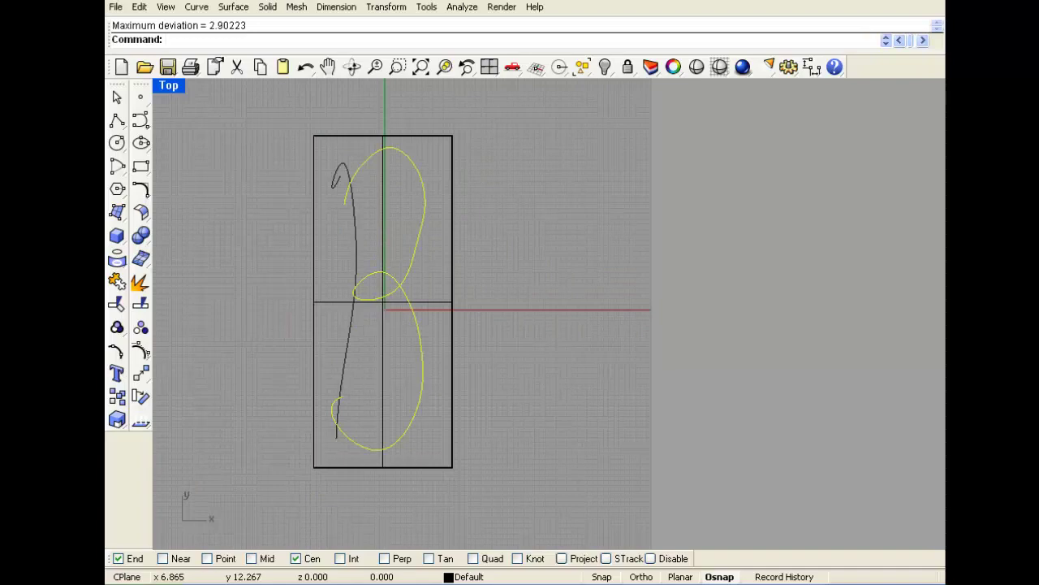
{"action": "key", "text": "Return"}
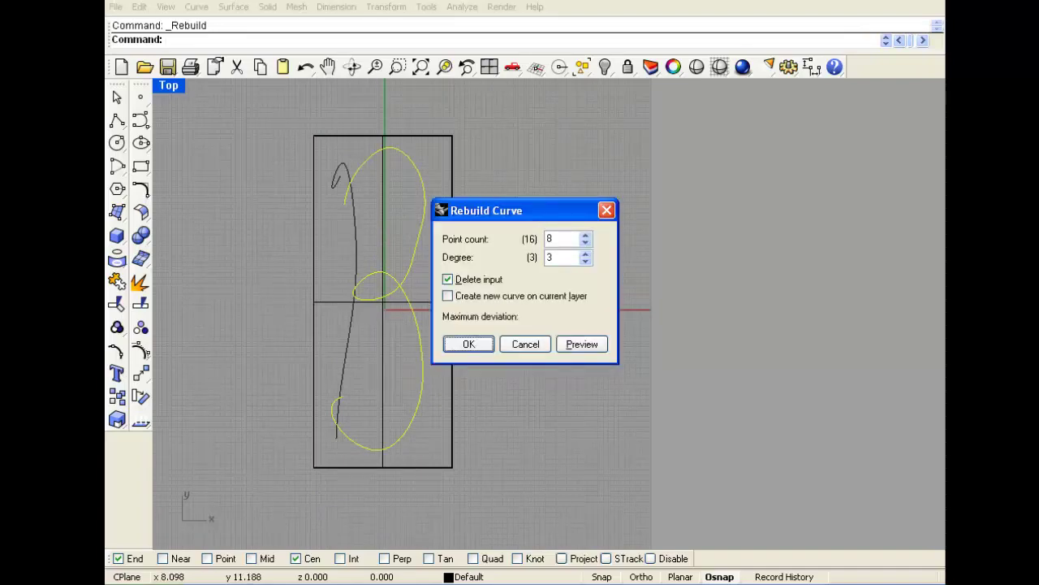
{"action": "double_click", "coordinate": [551, 239]}
{"action": "type", "text": "147"}
{"action": "left_click", "coordinate": [582, 345]}
{"action": "left_click", "coordinate": [471, 342]}
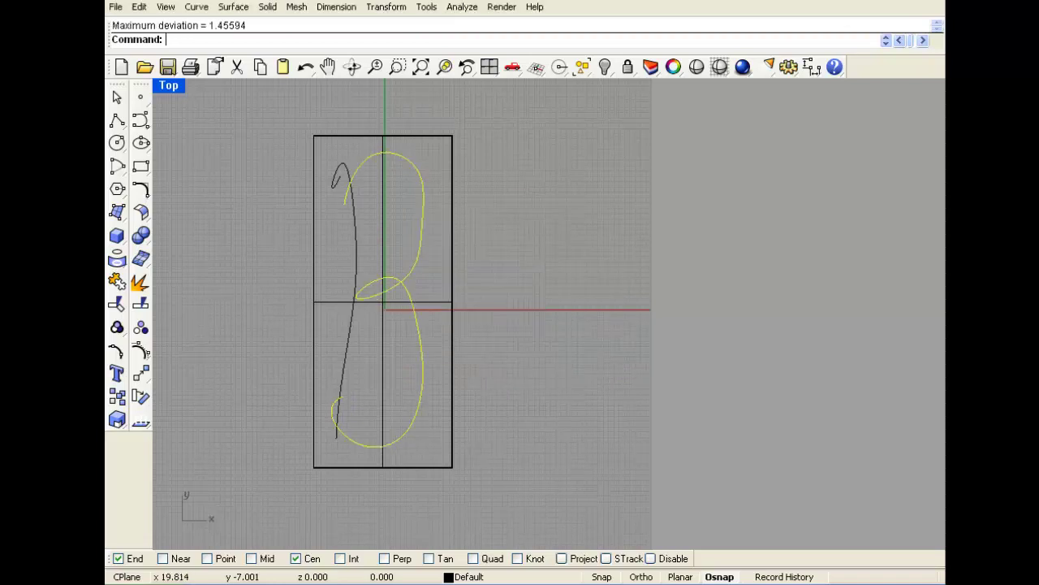
{"action": "key", "text": "Escape"}
Move the cylinder straight down in the Front view so that it lies completely below the sketched curves
{"action": "scroll", "coordinate": [436, 299], "scroll_direction": "down", "scroll_amount": 2}
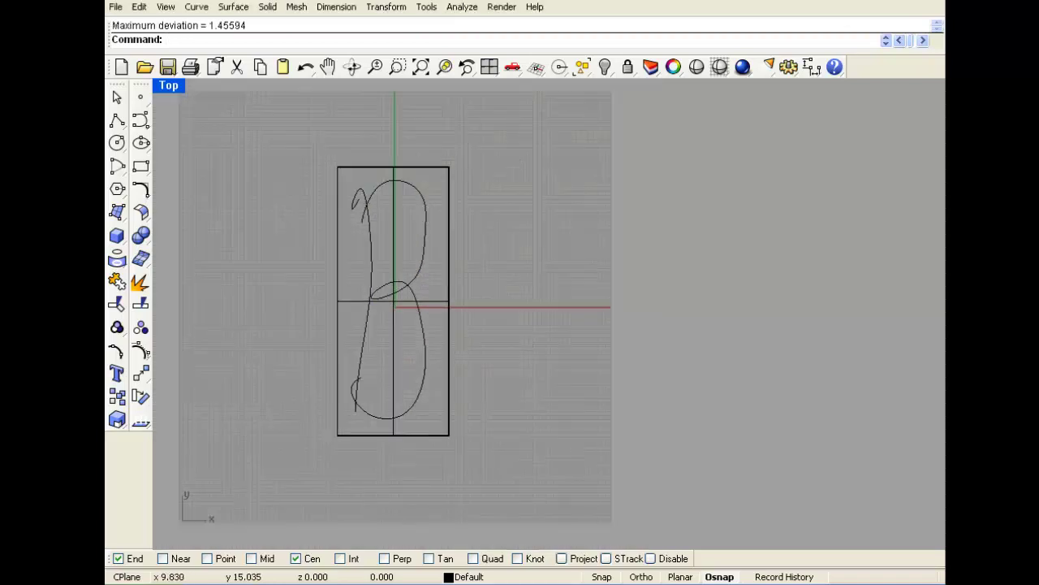
{"action": "scroll", "coordinate": [436, 246], "scroll_direction": "up", "scroll_amount": 1}
{"action": "key", "text": "ctrl+m"}
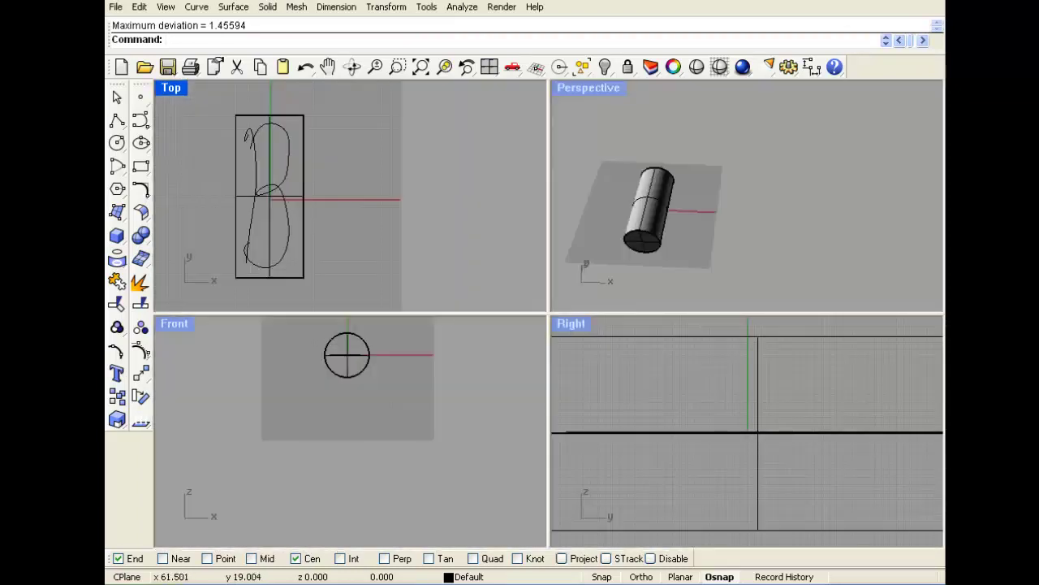
{"action": "left_click_drag", "start_coordinate": [363, 339], "coordinate": [360, 384], "text": "shift"}
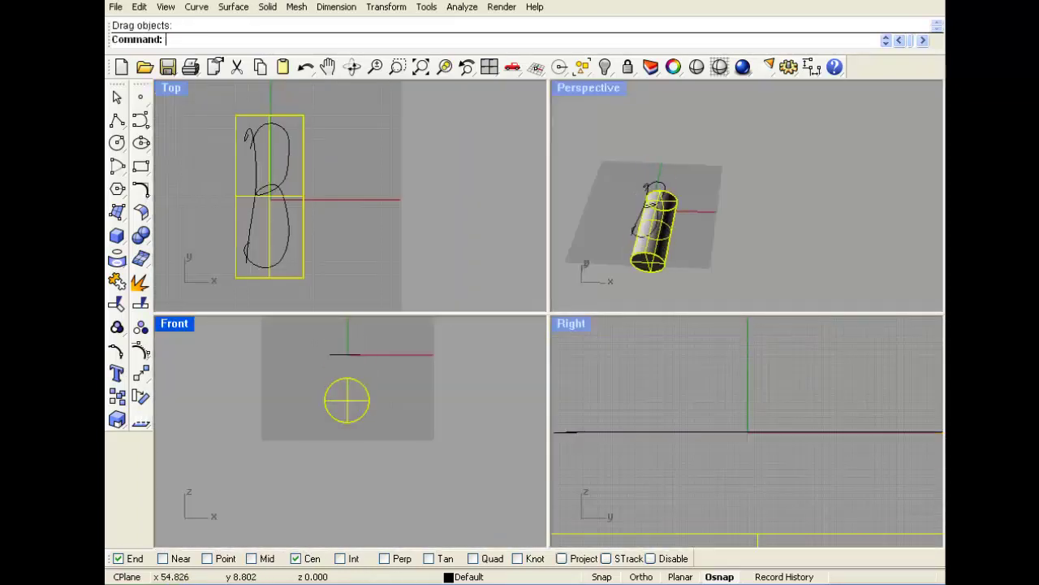
Try to project both sketched B curves onto the cylinder along the Front view direction, keeping the input curves
{"action": "scroll", "coordinate": [689, 217], "scroll_direction": "up", "scroll_amount": 2}
{"action": "left_click", "coordinate": [680, 218]}
{"action": "scroll", "coordinate": [651, 223], "scroll_direction": "up", "scroll_amount": 5}
{"action": "right_click_drag", "start_coordinate": [650, 222], "coordinate": [645, 200]}
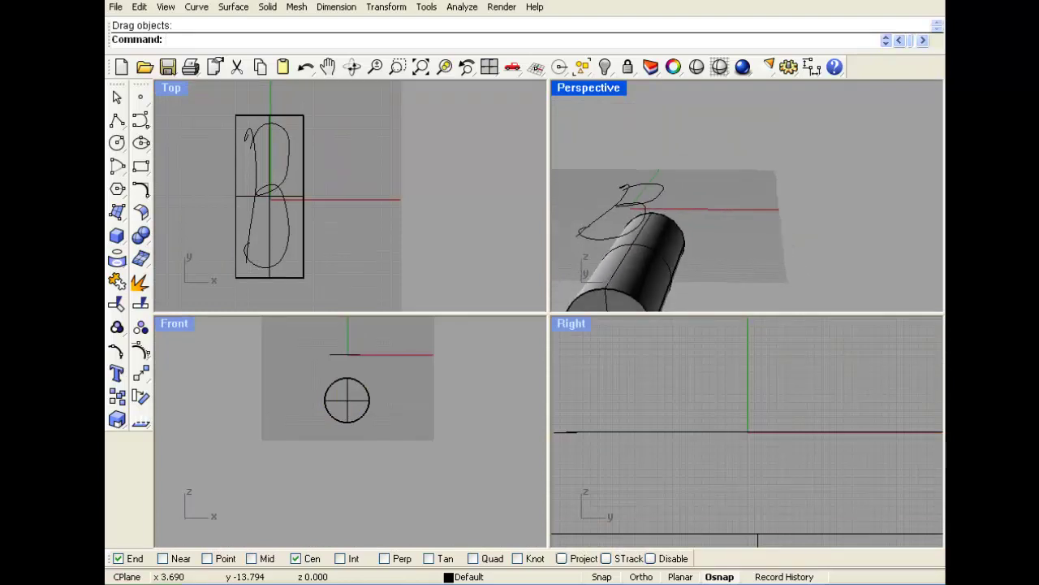
{"action": "scroll", "coordinate": [646, 199], "scroll_direction": "down", "scroll_amount": 2}
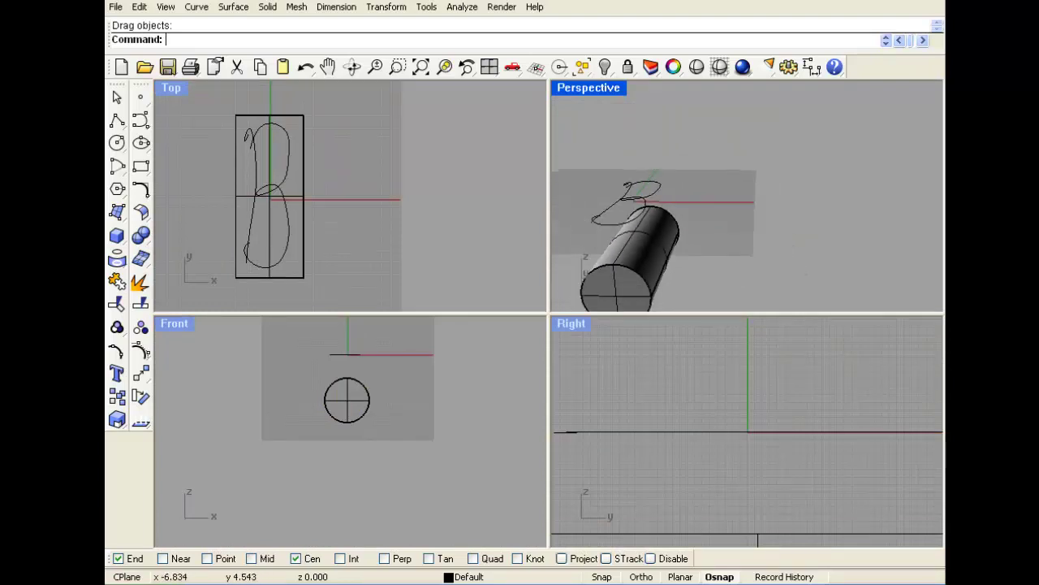
{"action": "left_click", "coordinate": [257, 187]}
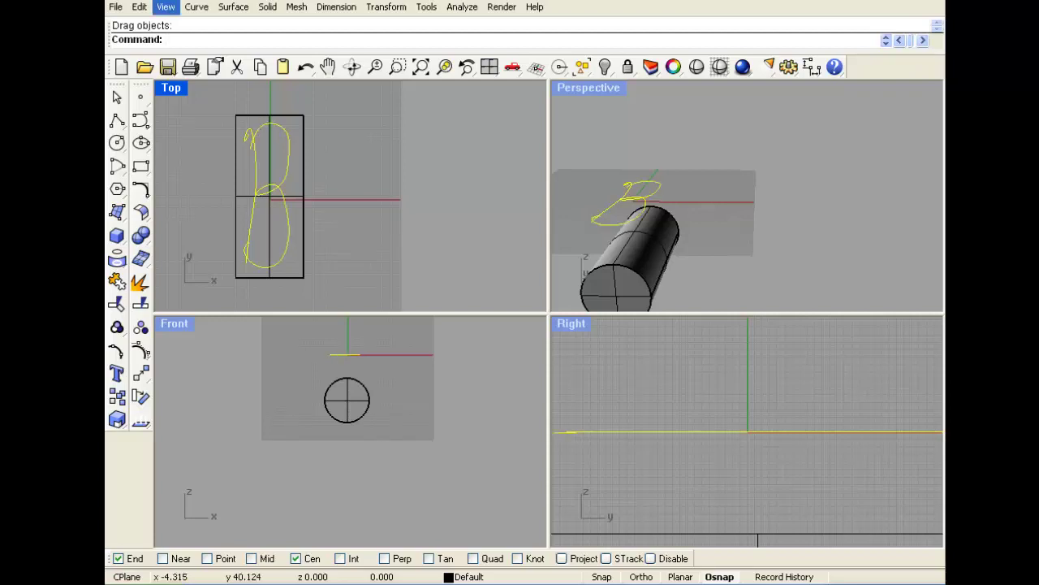
{"action": "left_click", "coordinate": [196, 7]}
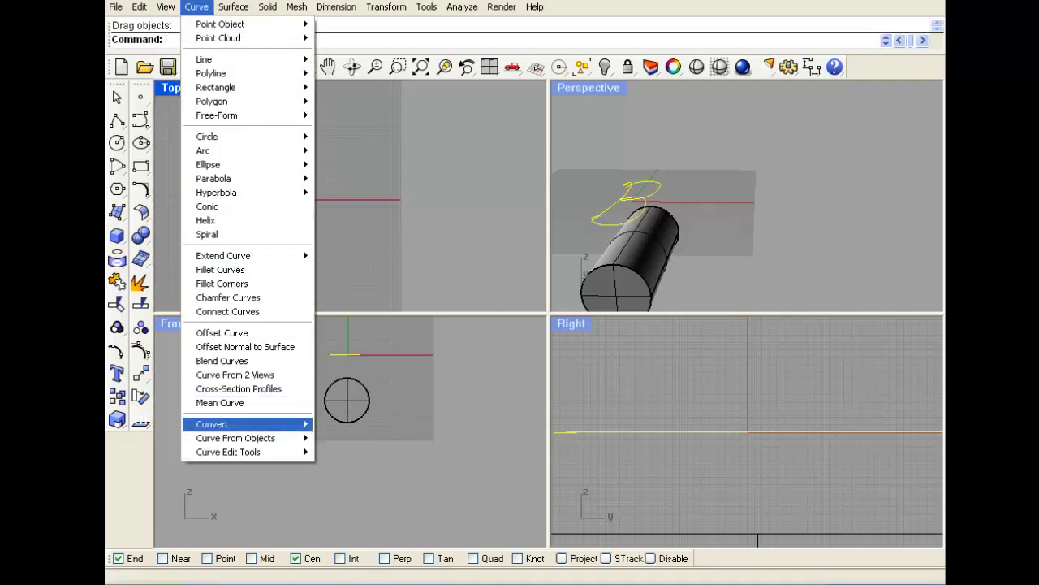
{"action": "mouse_move", "coordinate": [235, 438]}
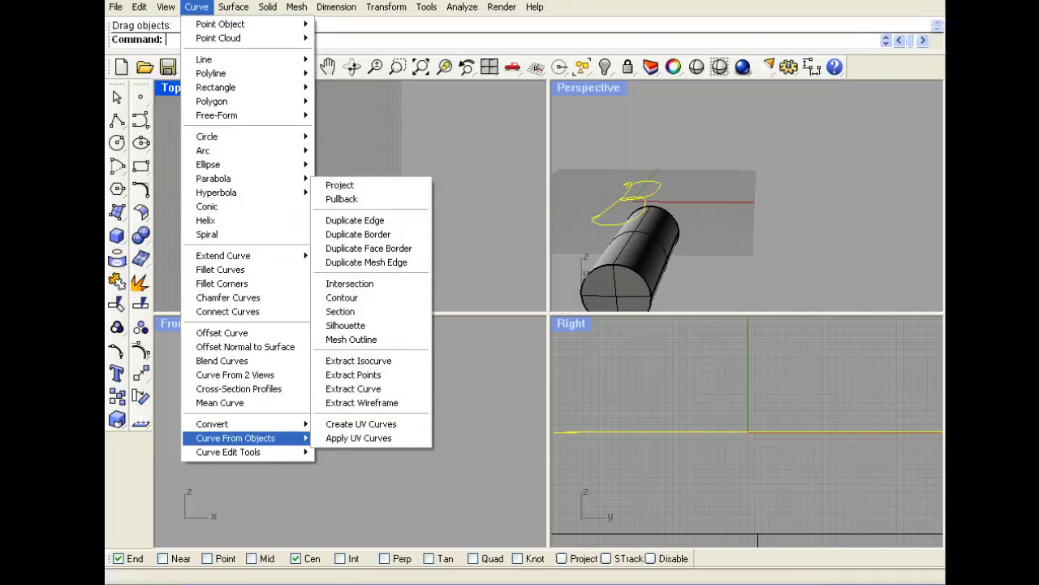
{"action": "left_click", "coordinate": [341, 183]}
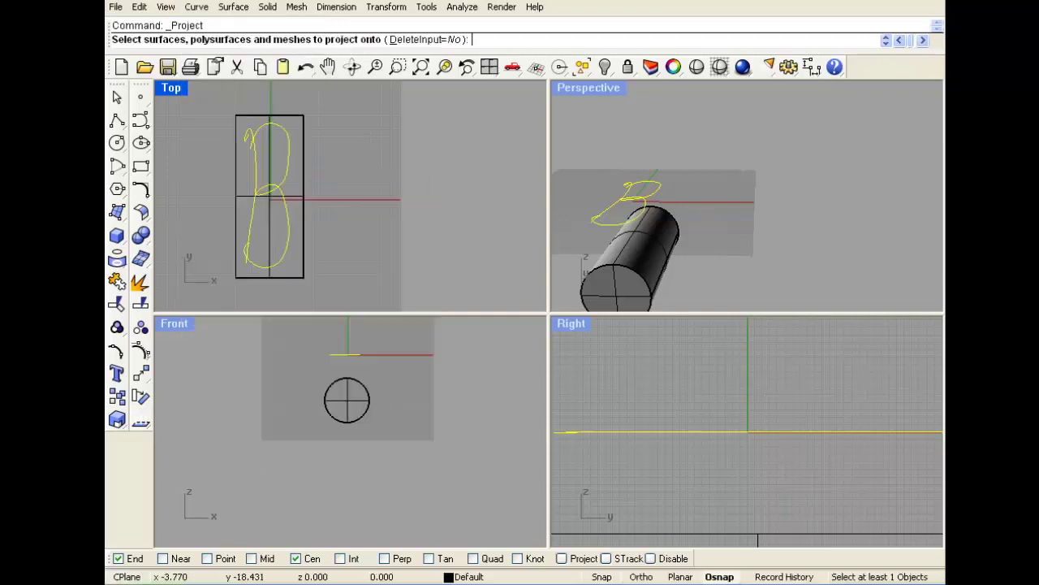
{"action": "left_click", "coordinate": [347, 381]}
{"action": "key", "text": "Return"}
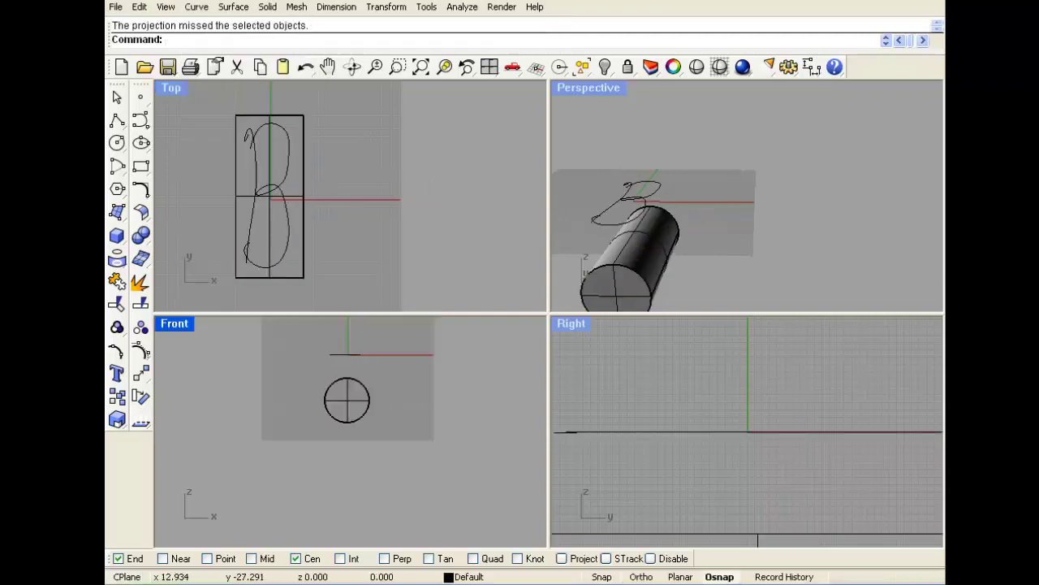
Move both B curves down in the Front view so they lie inside the cylinder, slightly above its centre
{"action": "right_click_drag", "start_coordinate": [575, 302], "coordinate": [588, 278]}
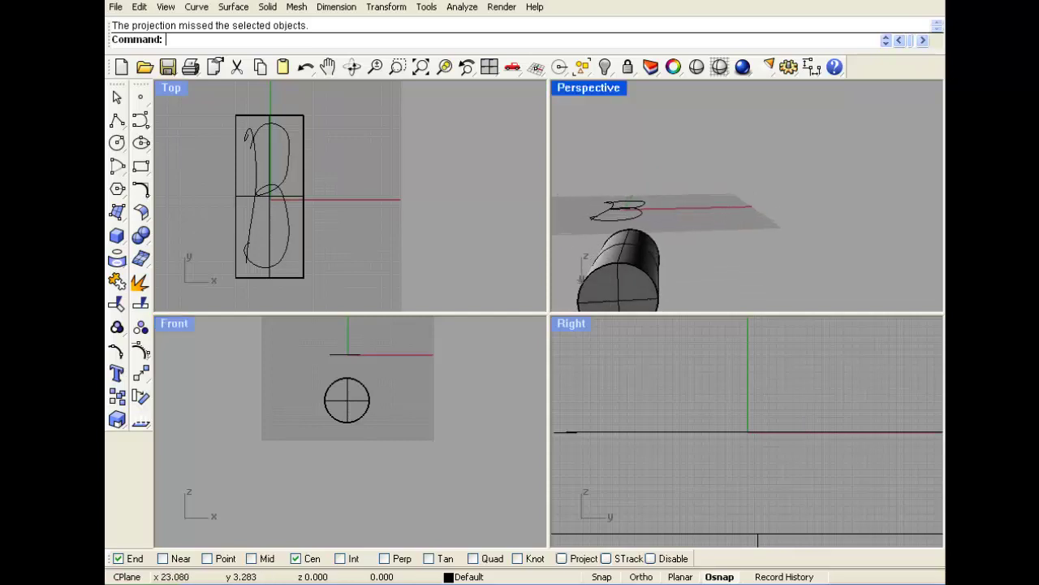
{"action": "scroll", "coordinate": [295, 214], "scroll_direction": "up", "scroll_amount": 2}
{"action": "right_click_drag", "start_coordinate": [296, 205], "coordinate": [308, 173]}
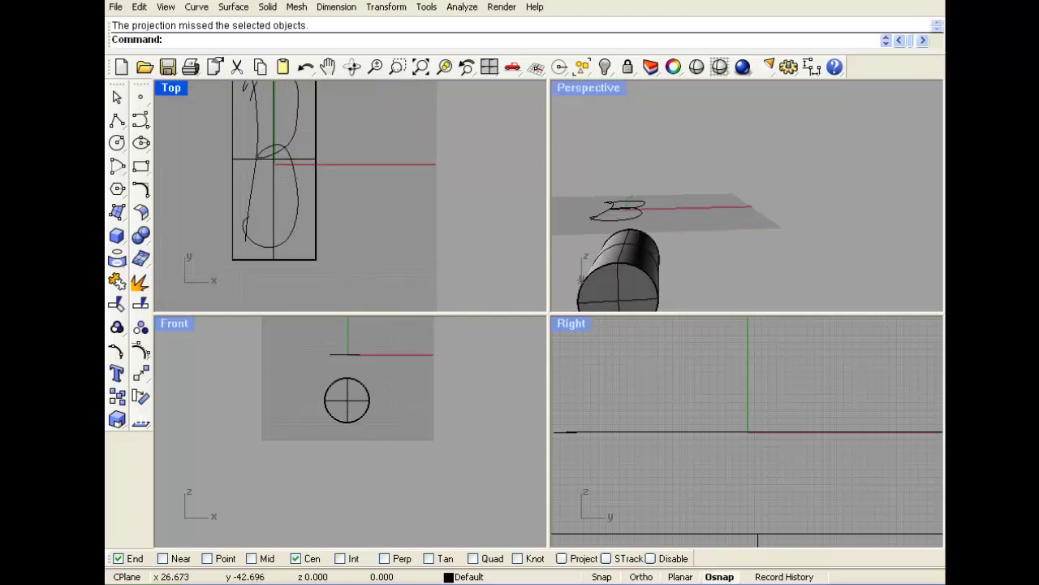
{"action": "left_click_drag", "start_coordinate": [378, 344], "coordinate": [348, 388]}
{"action": "scroll", "coordinate": [581, 244], "scroll_direction": "up", "scroll_amount": 2}
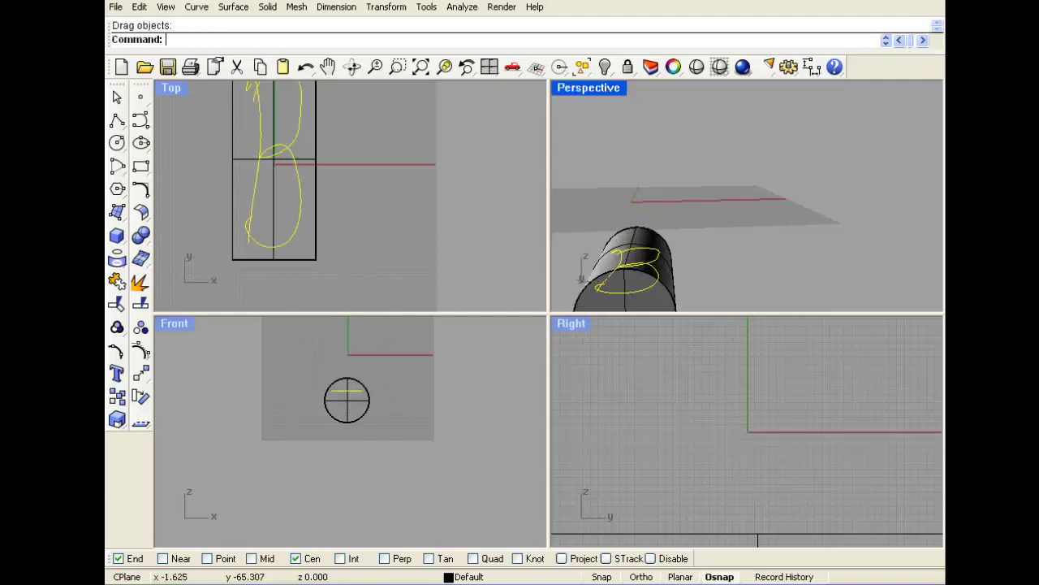
{"action": "key", "text": "Escape"}
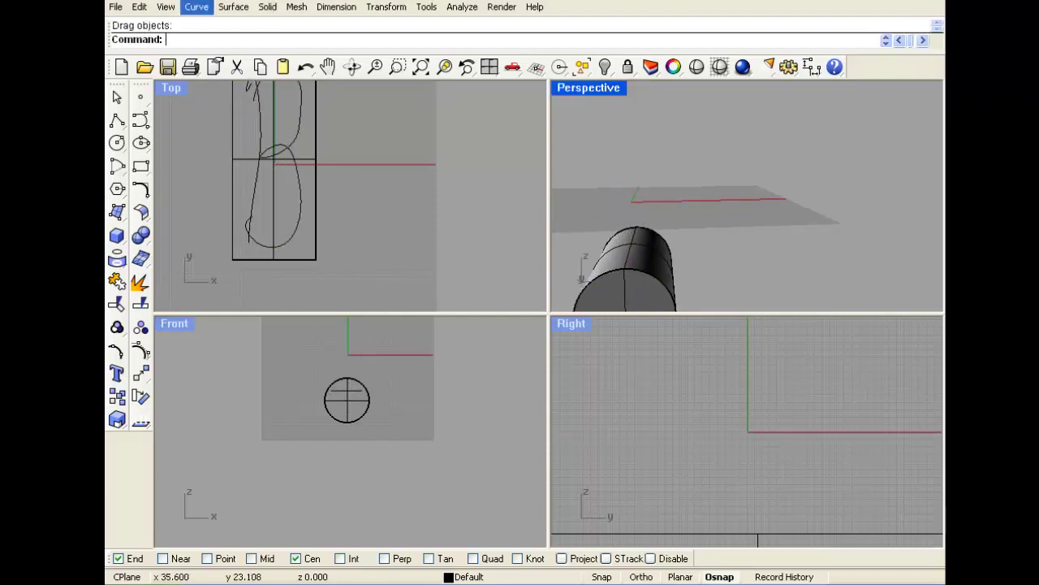
Project the double-looped curve and the stem of the B onto the cylinder with the Perspective view active, keeping the input curves
{"action": "left_click", "coordinate": [196, 7]}
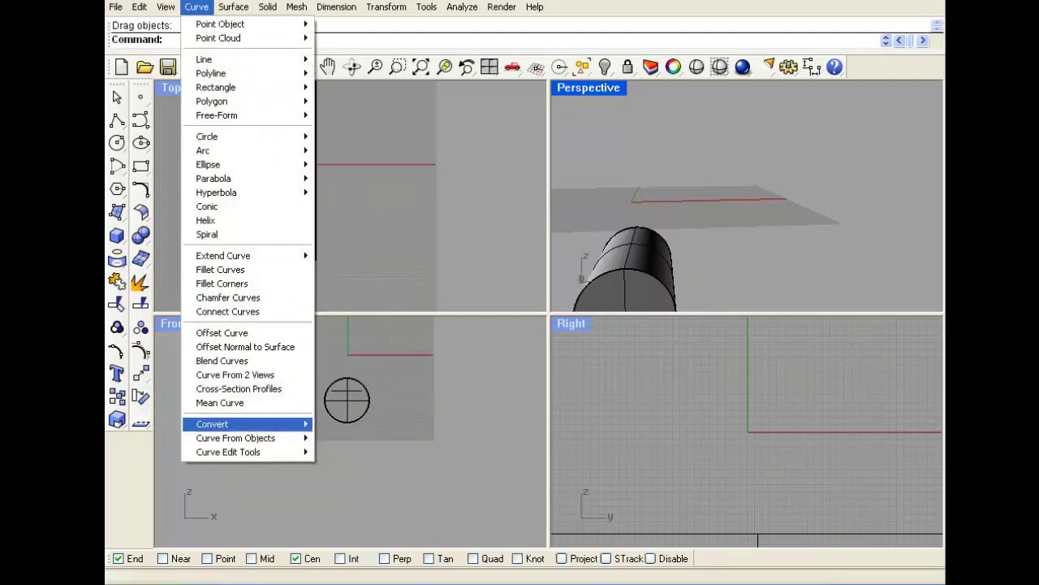
{"action": "mouse_move", "coordinate": [235, 437]}
{"action": "left_click", "coordinate": [341, 185]}
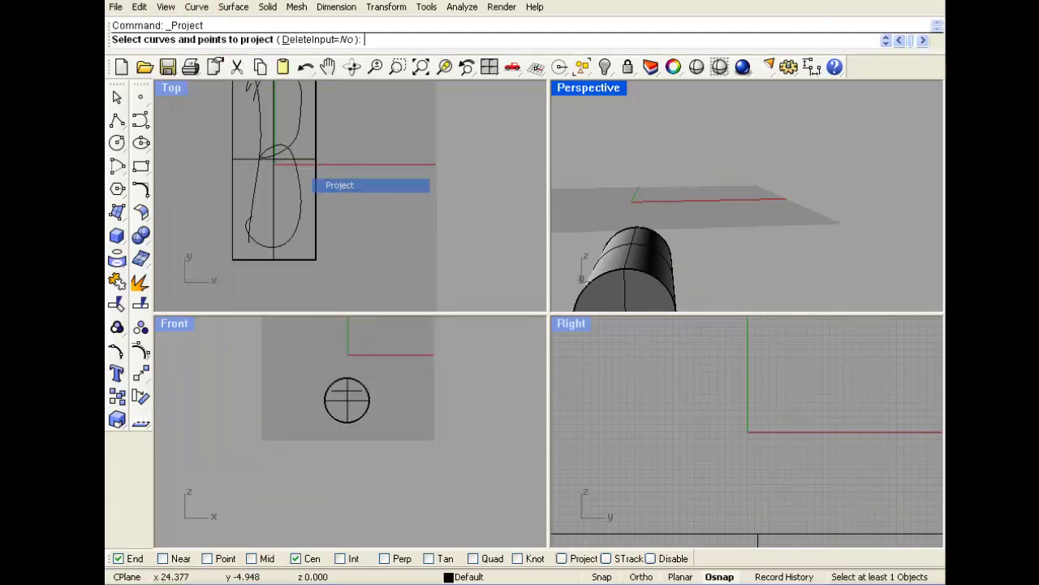
{"action": "left_click", "coordinate": [349, 390]}
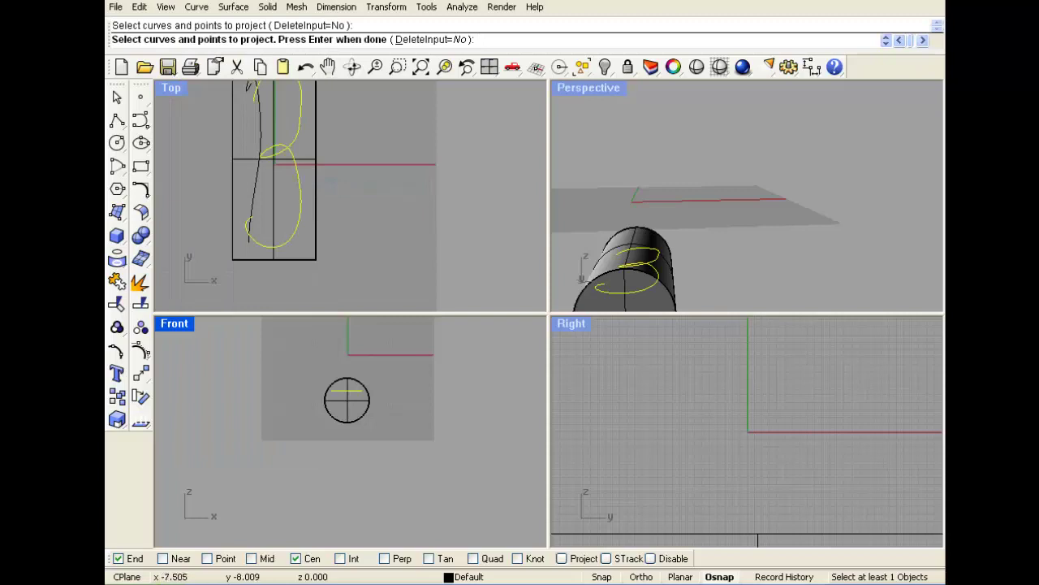
{"action": "left_click", "coordinate": [253, 192]}
{"action": "key", "text": "Return"}
{"action": "left_click", "coordinate": [642, 243]}
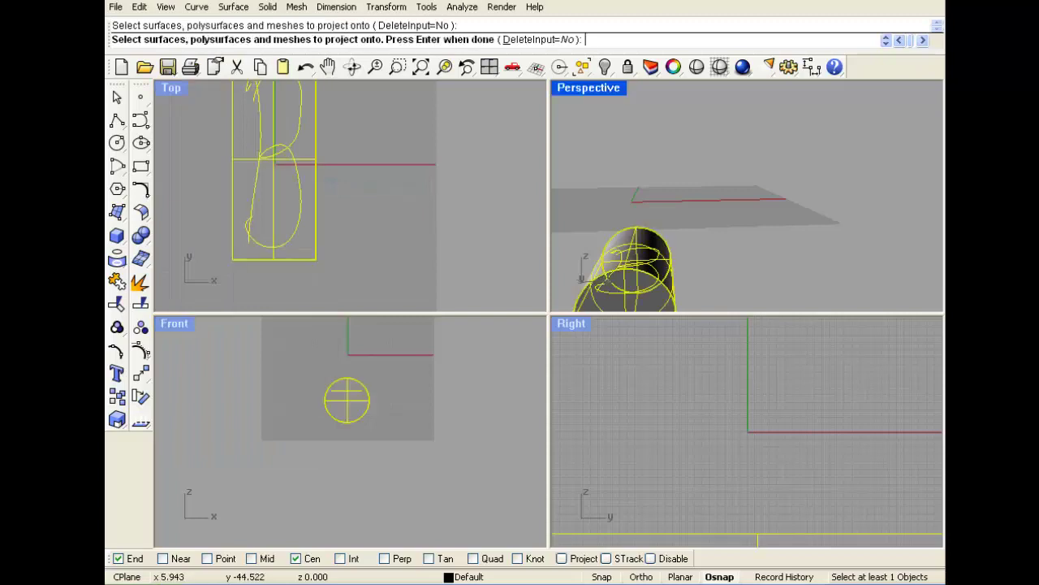
{"action": "key", "text": "Return"}
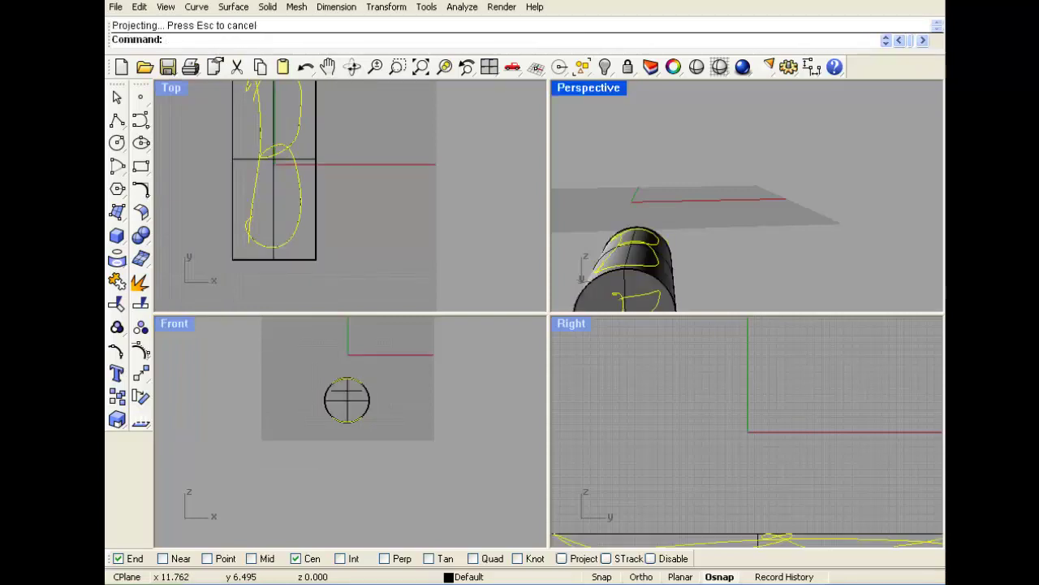
Maximize the Perspective view and examine the projected curves on the upper and lower sides of the cylinder
{"action": "right_click_drag", "start_coordinate": [701, 196], "coordinate": [698, 263]}
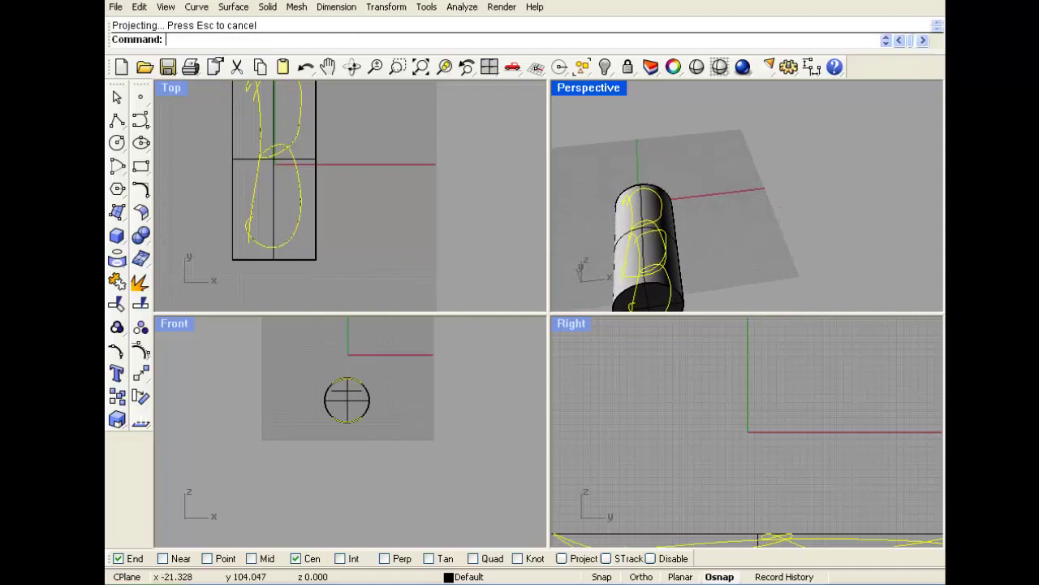
{"action": "double_click", "coordinate": [588, 88]}
{"action": "scroll", "coordinate": [800, 236], "scroll_direction": "down", "scroll_amount": 4}
{"action": "scroll", "coordinate": [443, 370], "scroll_direction": "up", "scroll_amount": 6}
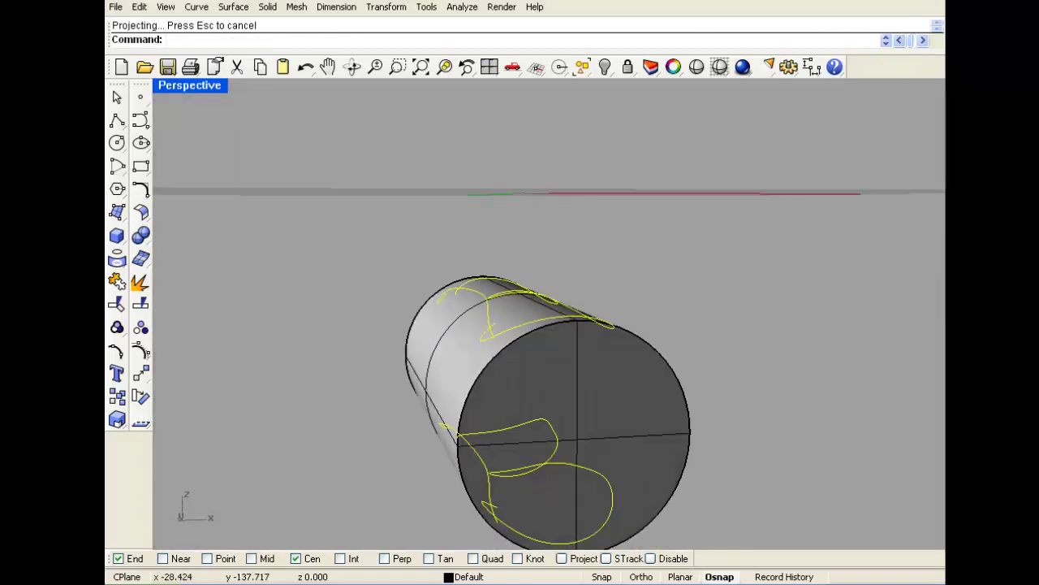